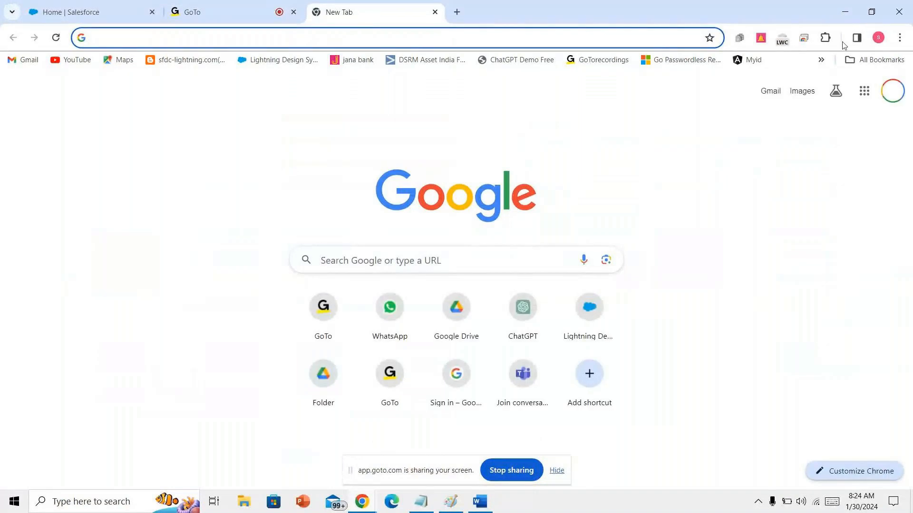
- Open the Salesforce Admin Google Drive folder from the bookmarks overflow list
left_click(847, 60)
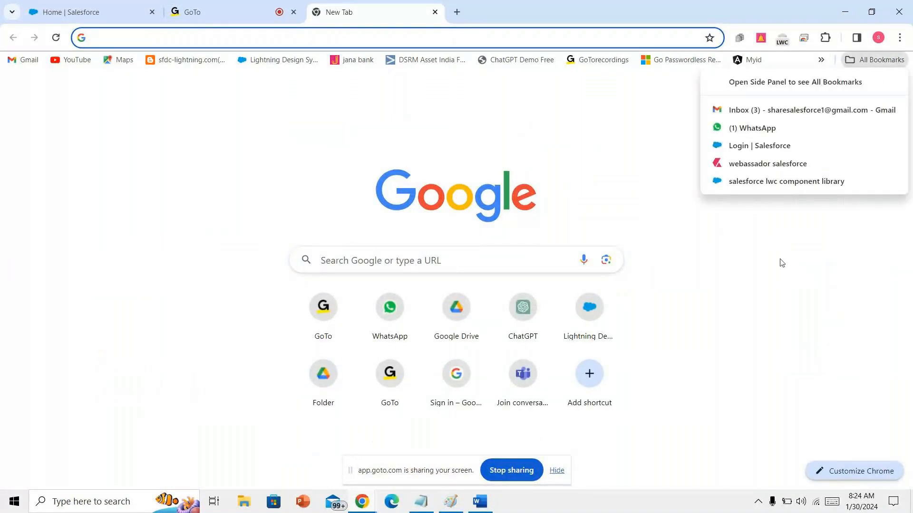
left_click(821, 60)
scroll(723, 332, "down", 3)
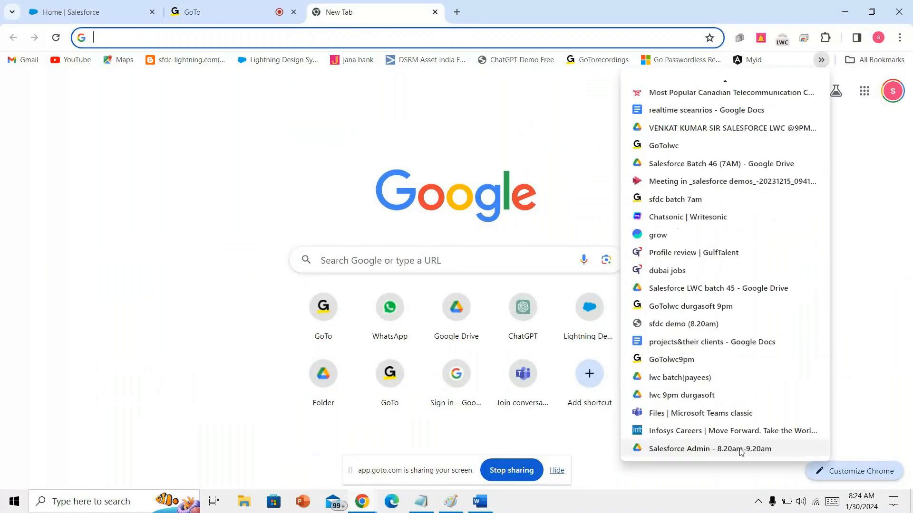
left_click(739, 452)
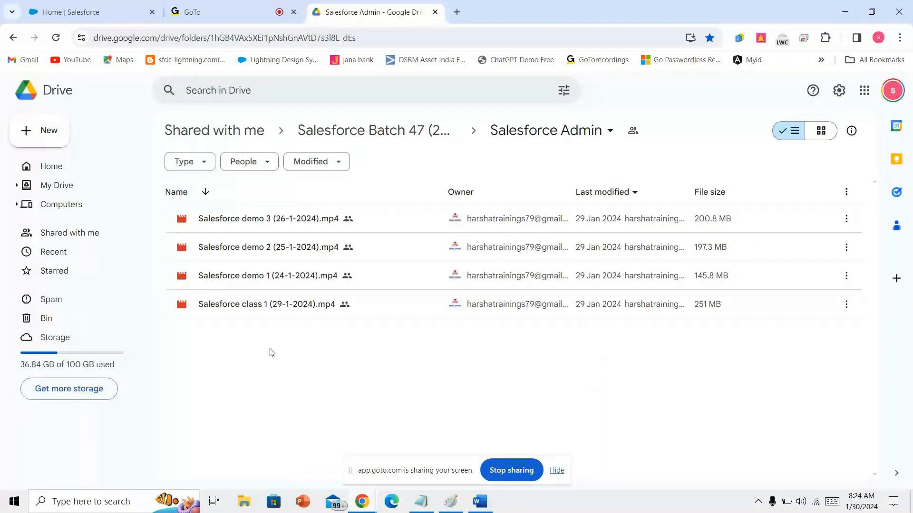
right_click(358, 334)
left_click(346, 338)
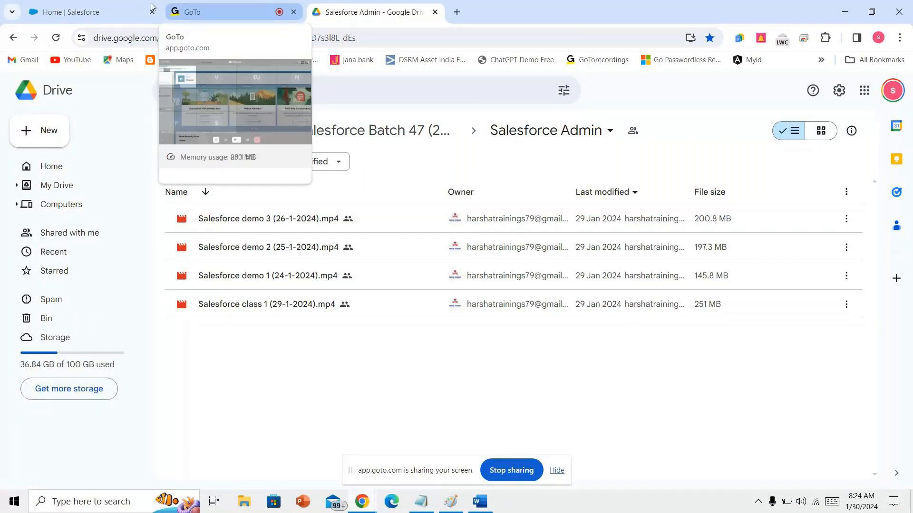
- Switch to the Salesforce Setup tab, then bring up Notepad maximized
left_click(138, 9)
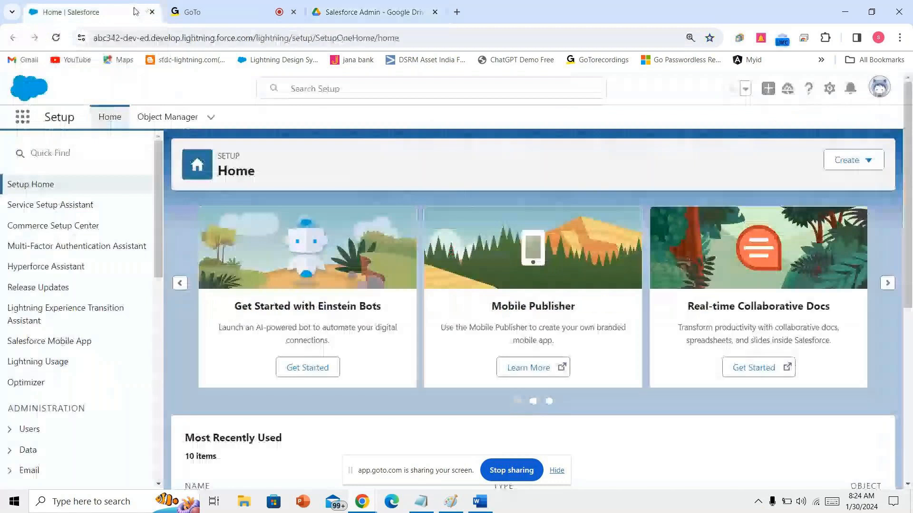
left_click(429, 508)
left_click(596, 191)
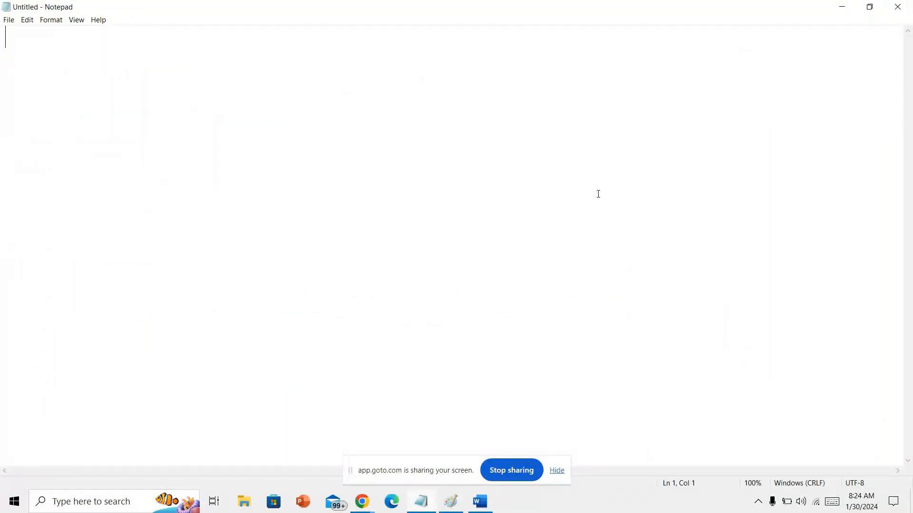
- Start the Notepad outline with App, -->Objects and --->fields on separate lines
type("App")
key("Return")
type("-->Objects")
key("Return")
type("--->fields")
key("Return")
- Add -->Tabs, -->Pagelayout and -->recordtypes lines, then return to the Salesforce window
type("-->Tabs")
key("Return")
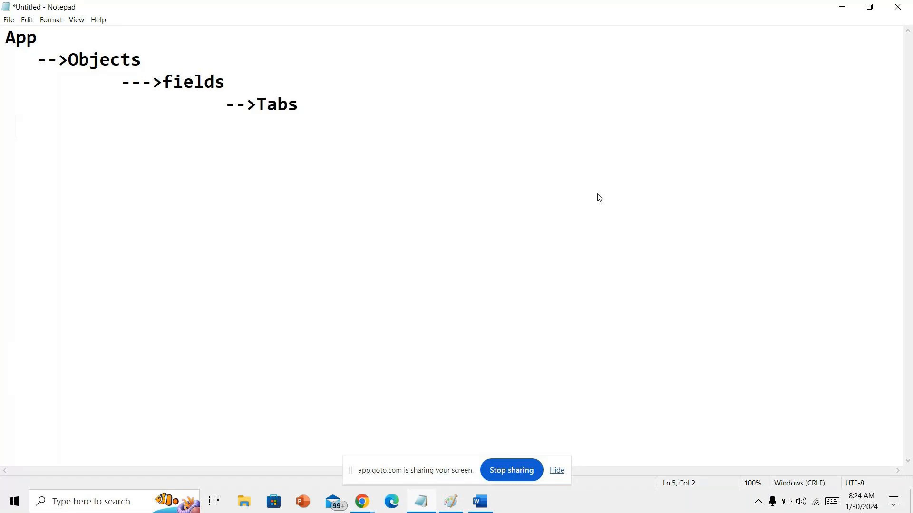
type("-->Pagelayout")
key("Return")
type("--")
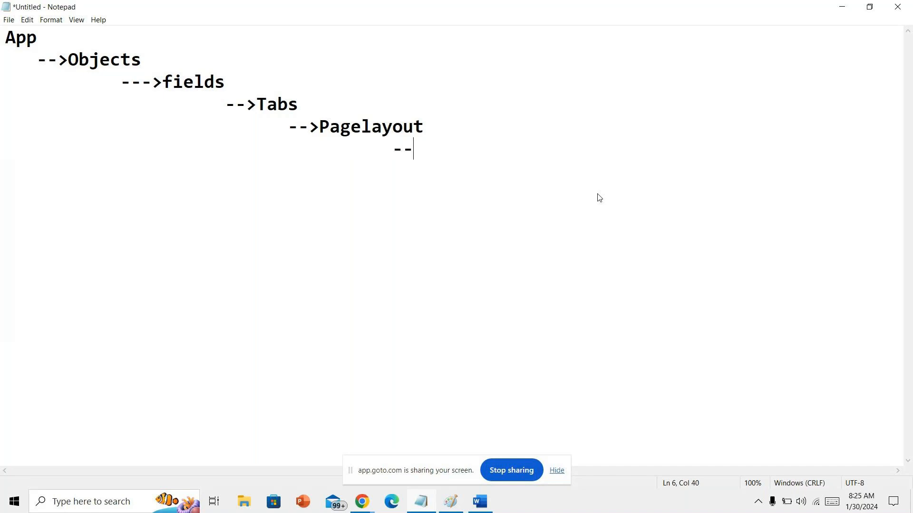
type(">recordtypes")
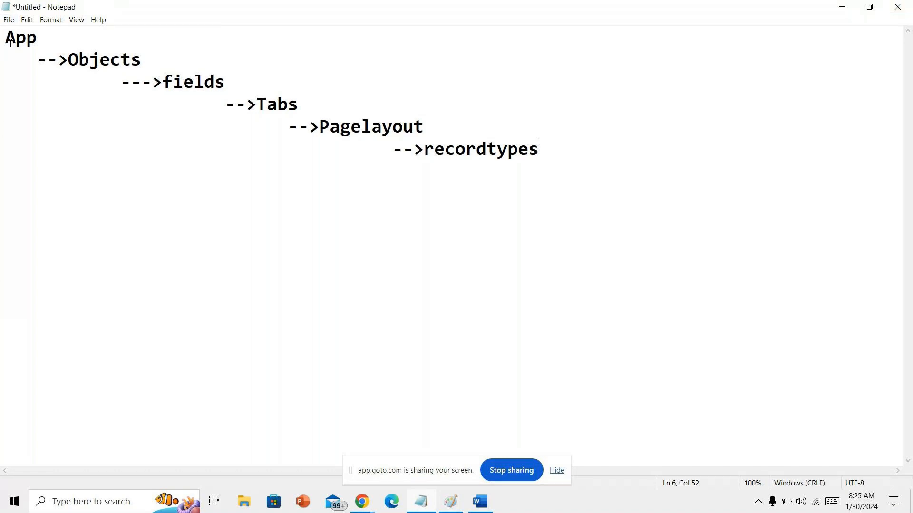
left_click(362, 502)
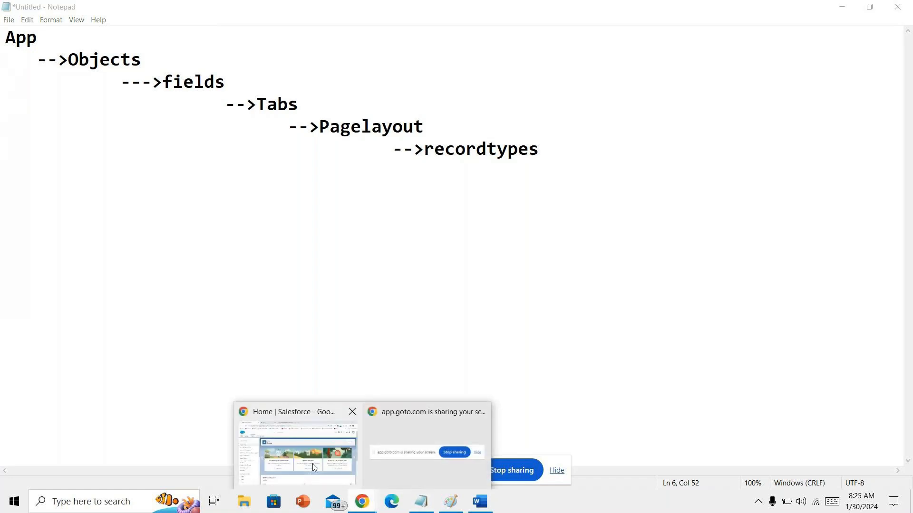
left_click(314, 468)
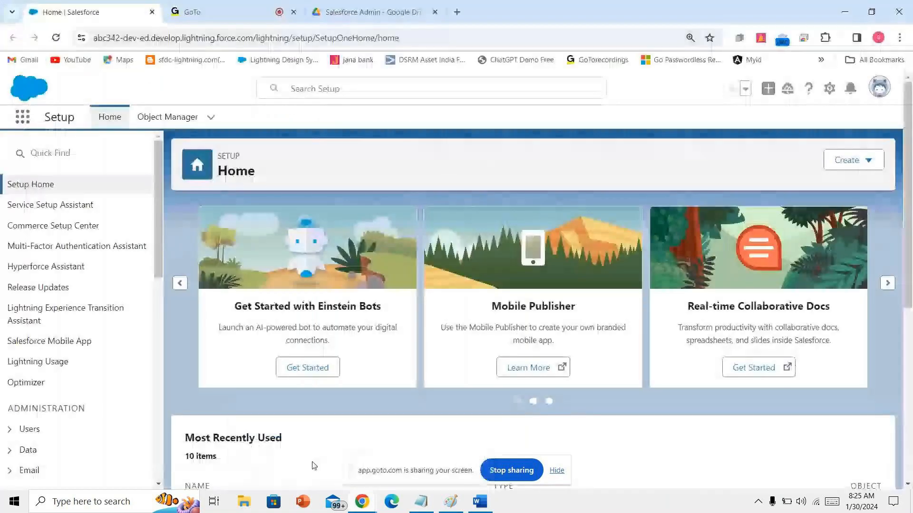
- Open the Universityofeastlondonuk app through the App Launcher search 'un'
left_click(28, 121)
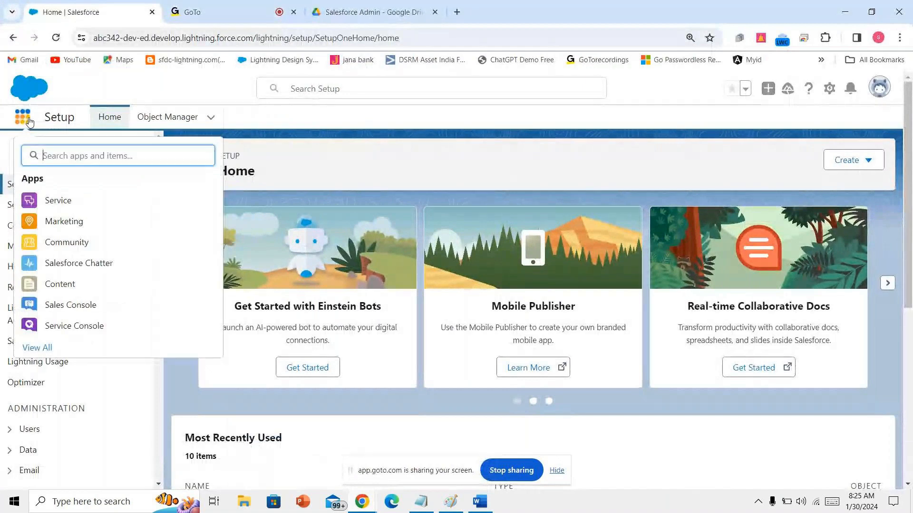
type("un")
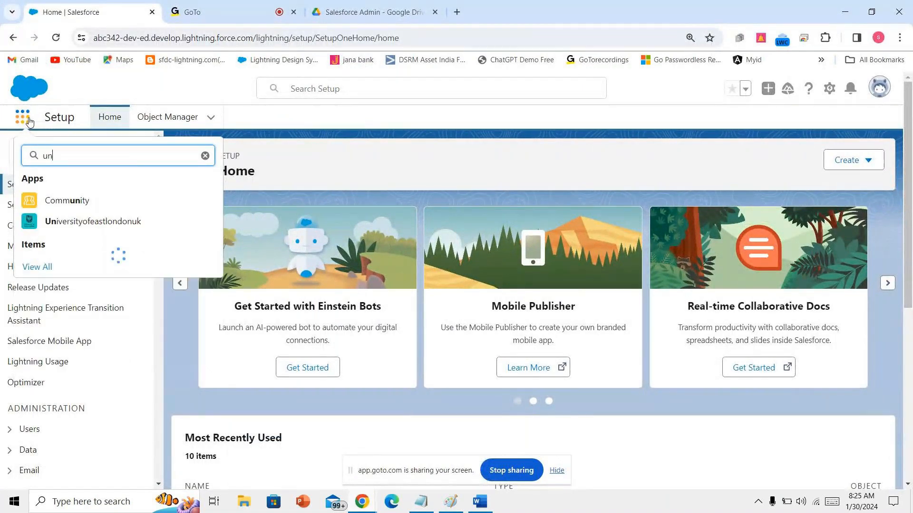
left_click(100, 224)
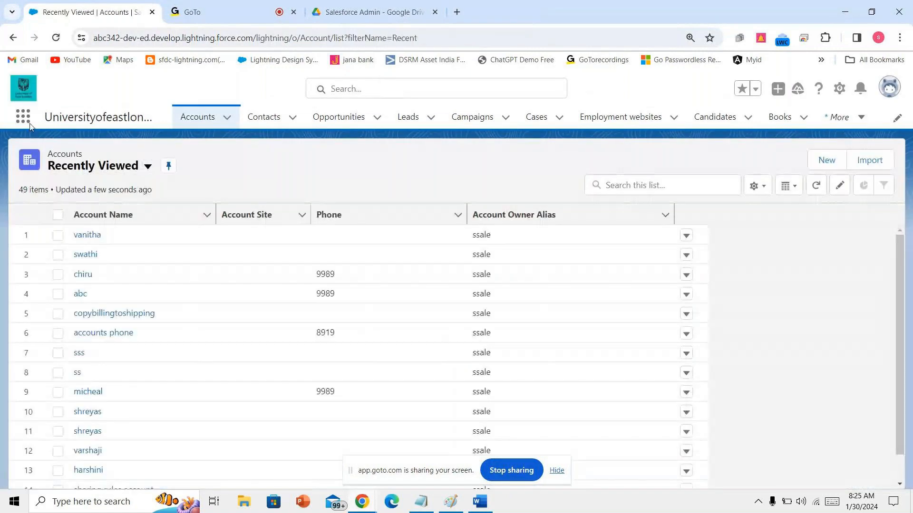
- Switch to the Destination education app via the full app list, then open Setup
left_click(29, 124)
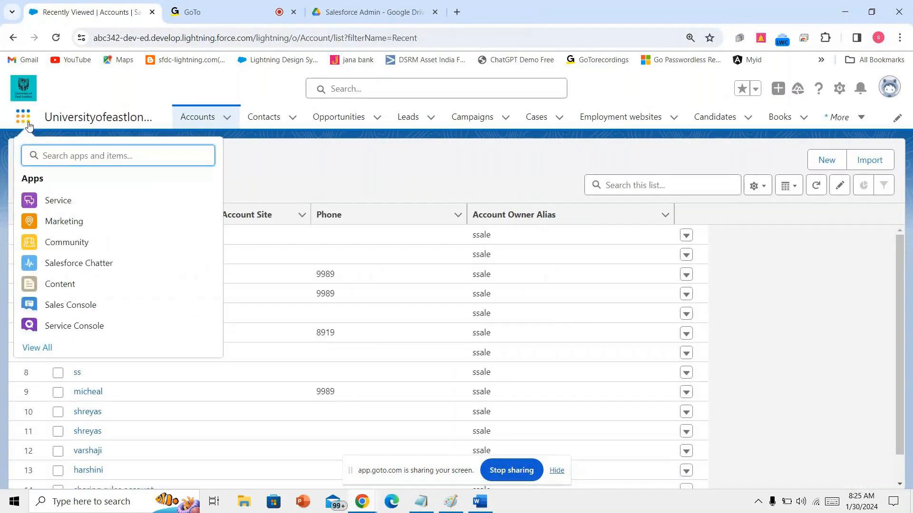
type("un")
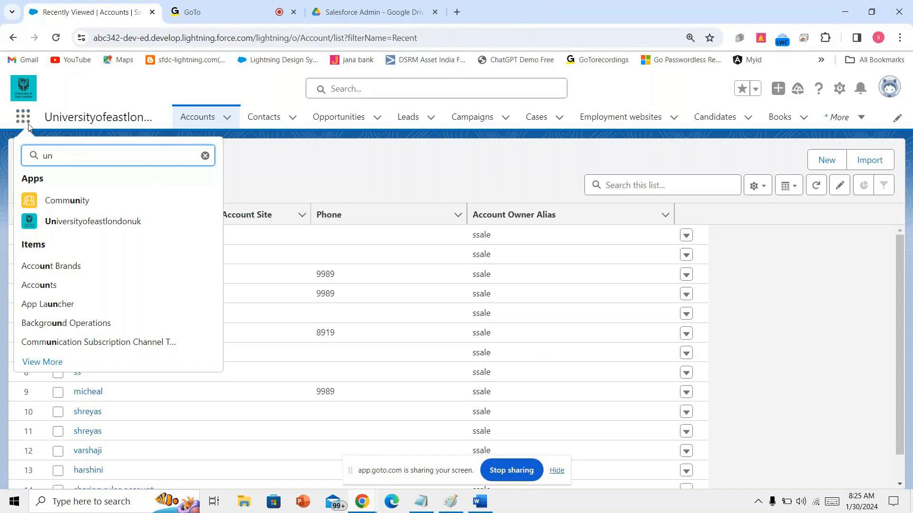
type("i")
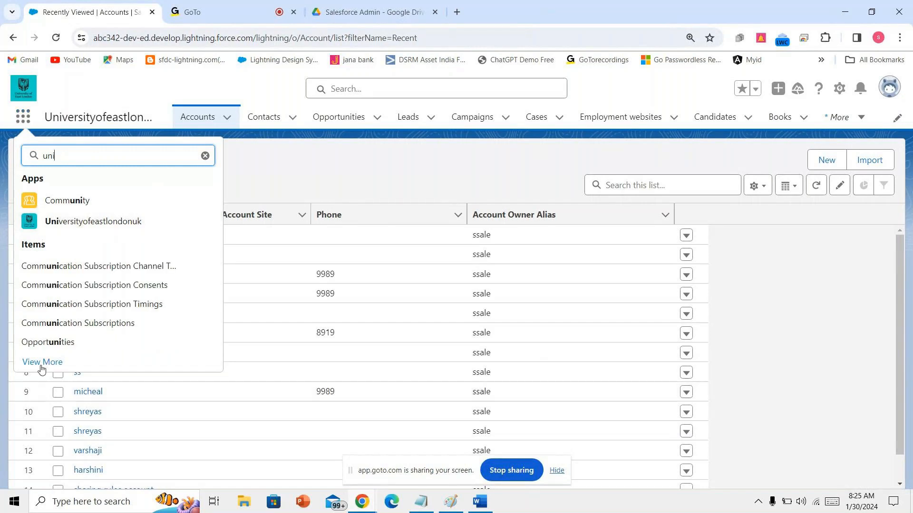
left_click(41, 364)
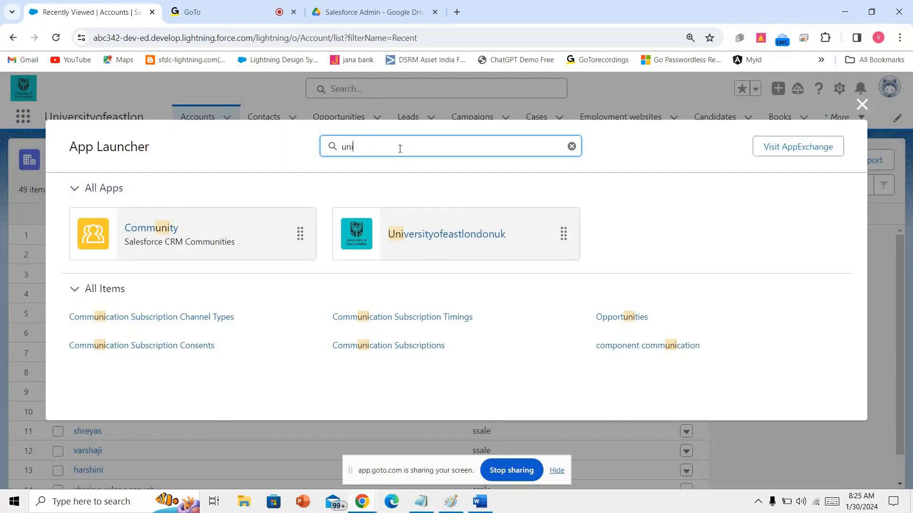
key("BackSpace")
key("BackSpace")
key("BackSpace")
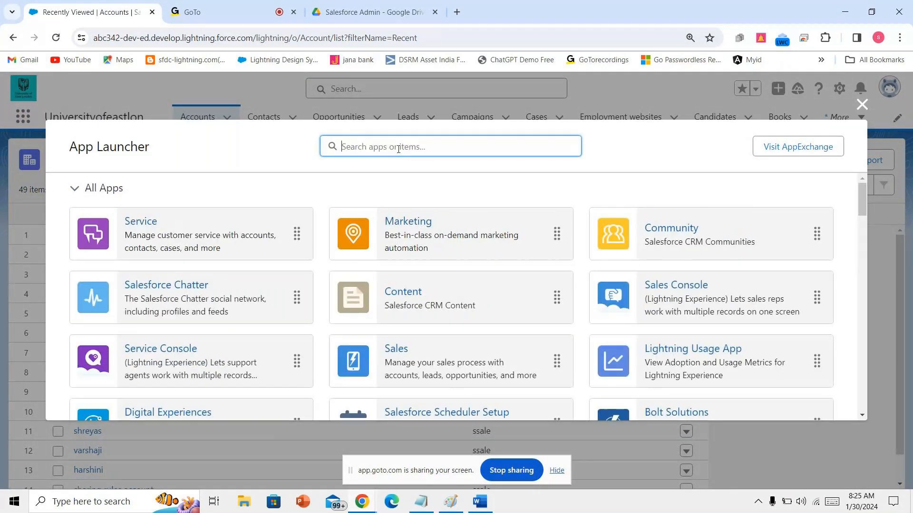
scroll(417, 306, "down", 5)
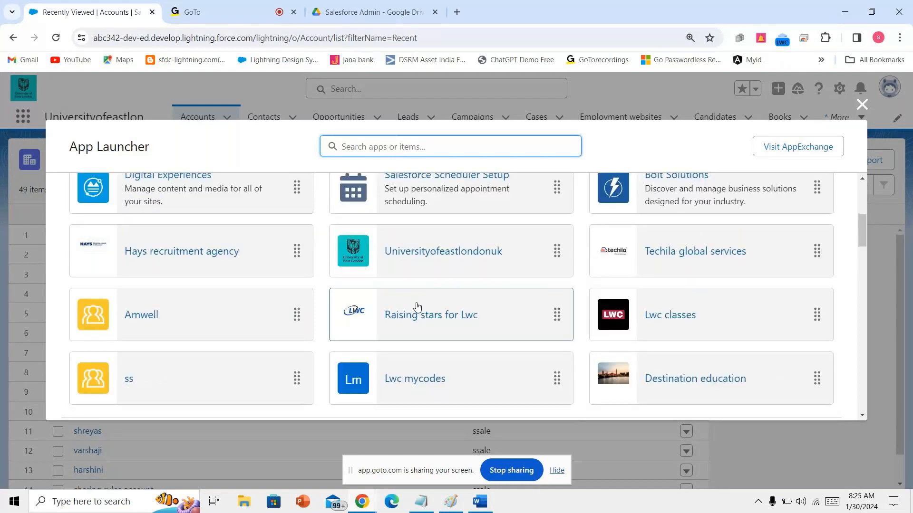
left_click(417, 306)
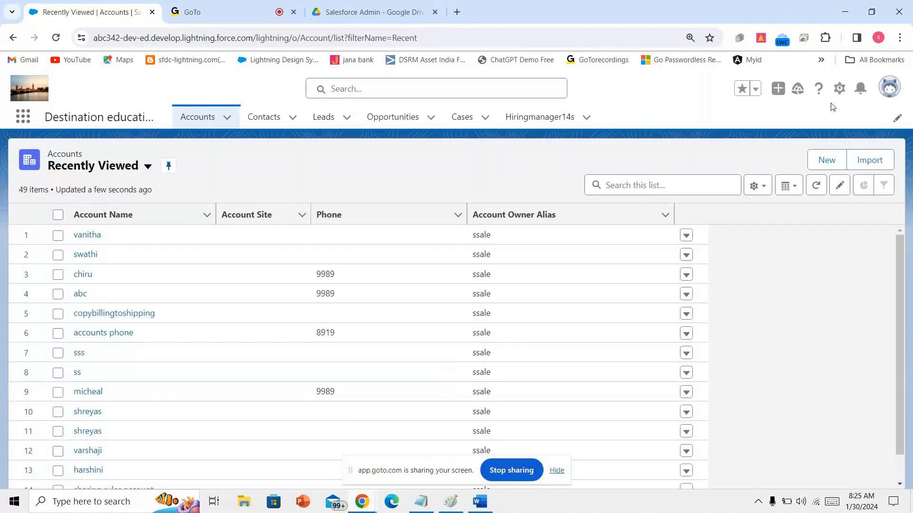
left_click(838, 89)
left_click(773, 143)
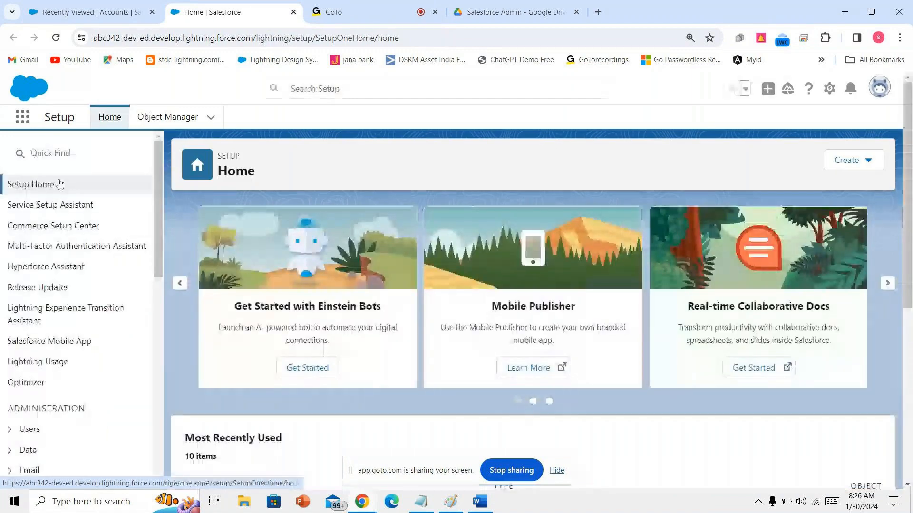
- Search Setup Quick Find for 'app', then switch to the GoTo meeting tab
left_click(75, 153)
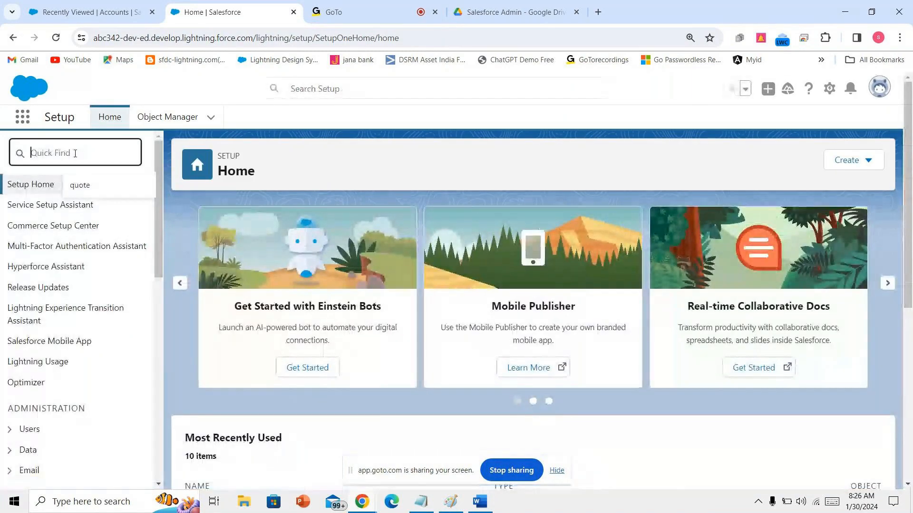
type("a")
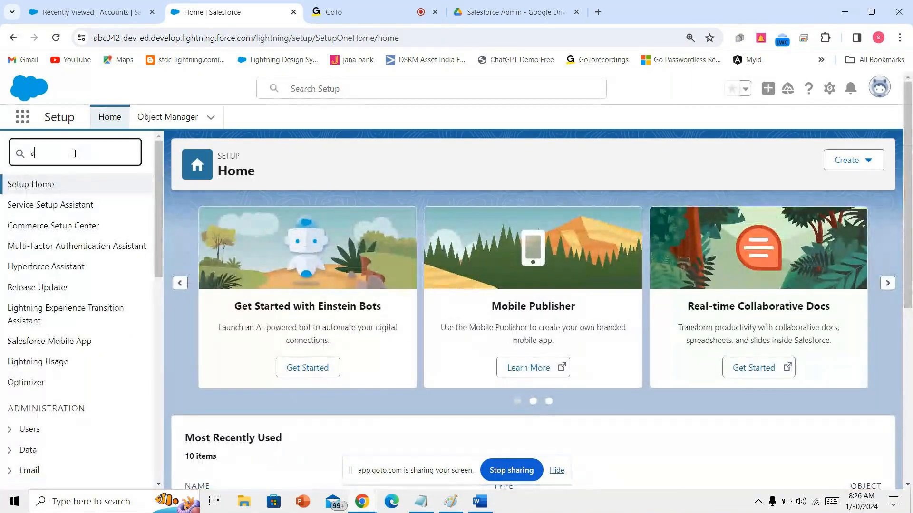
type("pp")
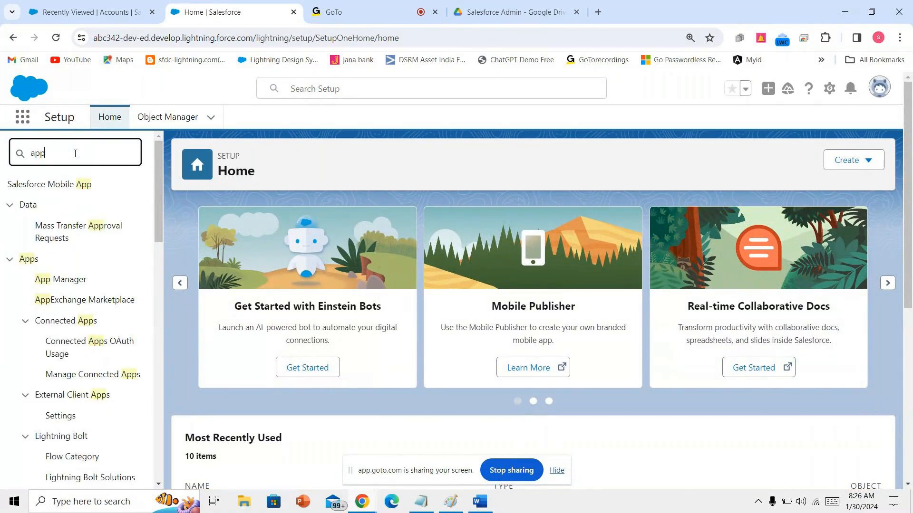
left_click(367, 5)
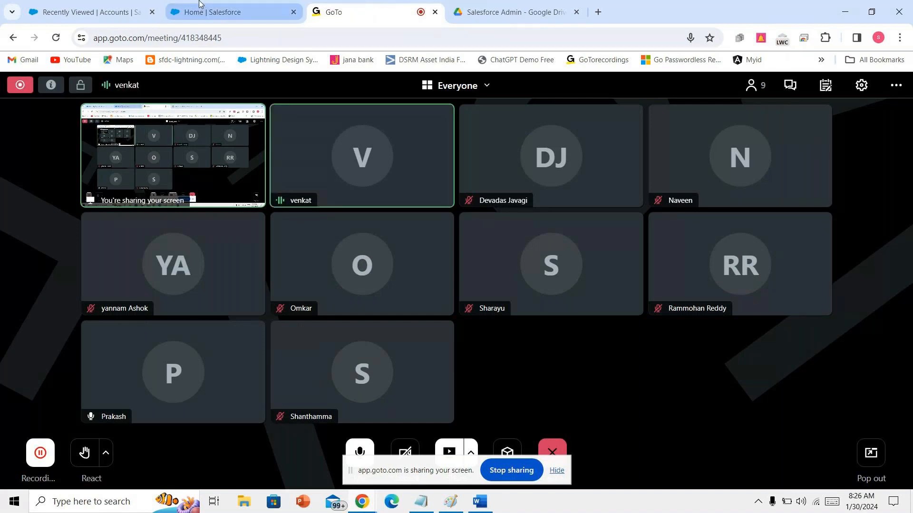
mouse_move(199, 4)
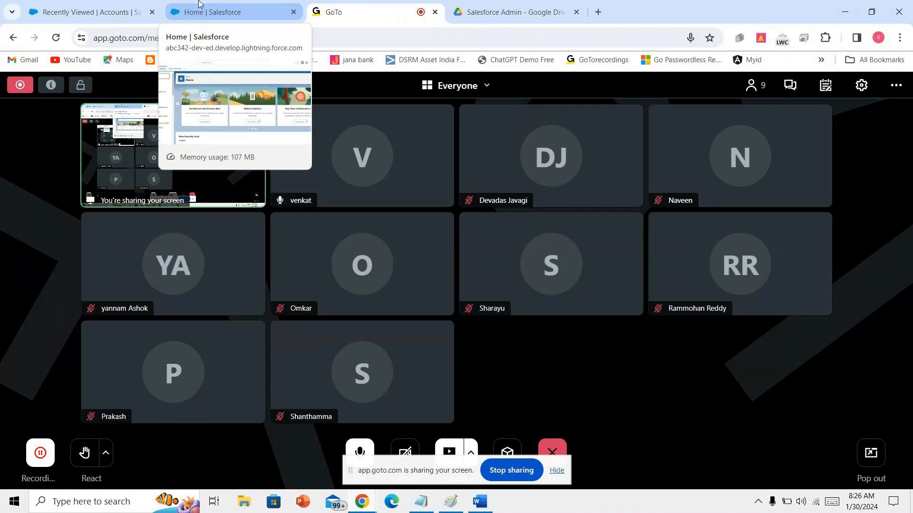
- Return to the Salesforce Setup tab showing the 'app' search results
left_click(199, 3)
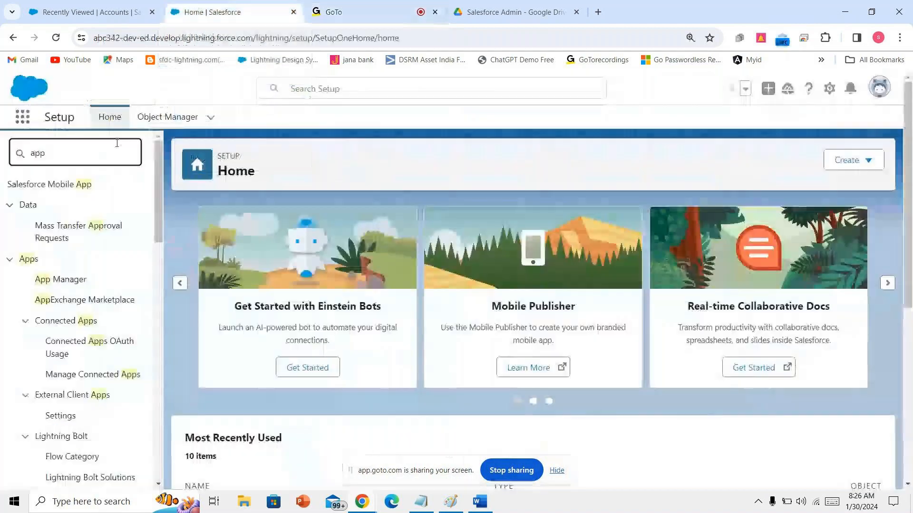
- Search Google in a new tab for 'salesforce developer account register'
type("m")
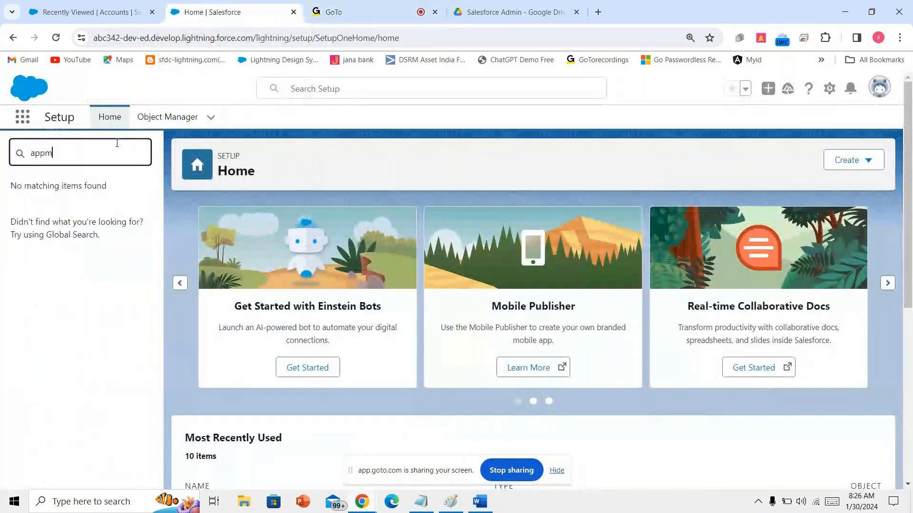
key("BackSpace")
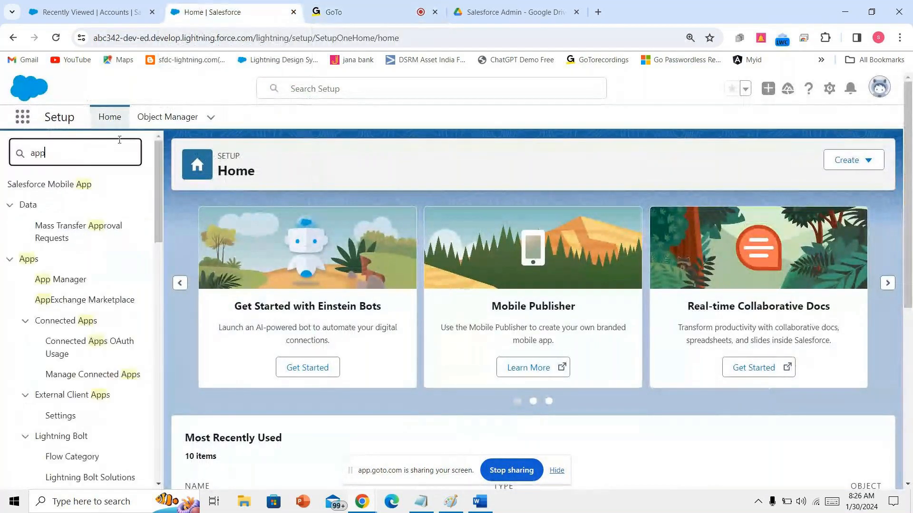
left_click(598, 10)
type("s")
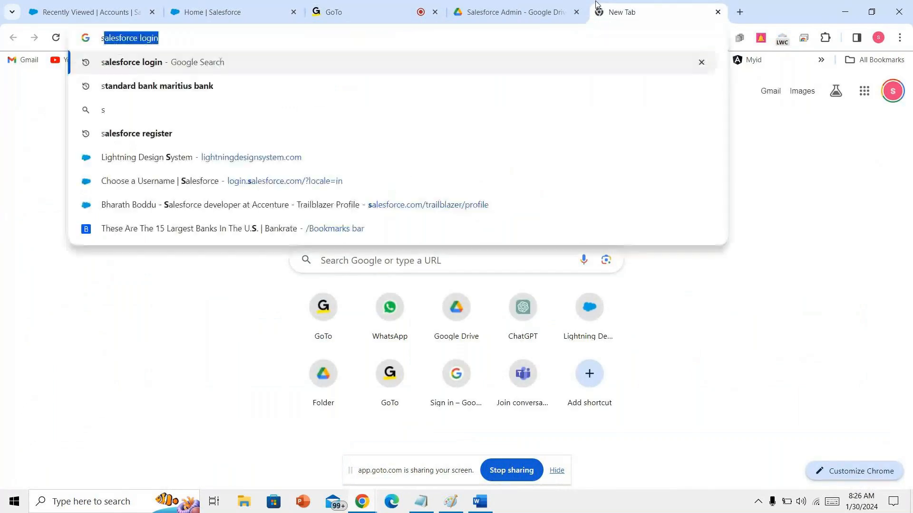
type("alesforce")
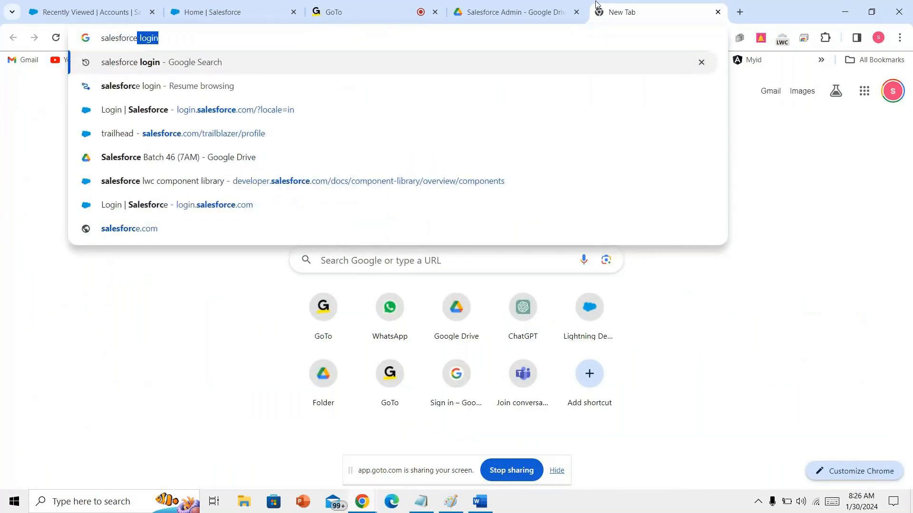
type(" deve")
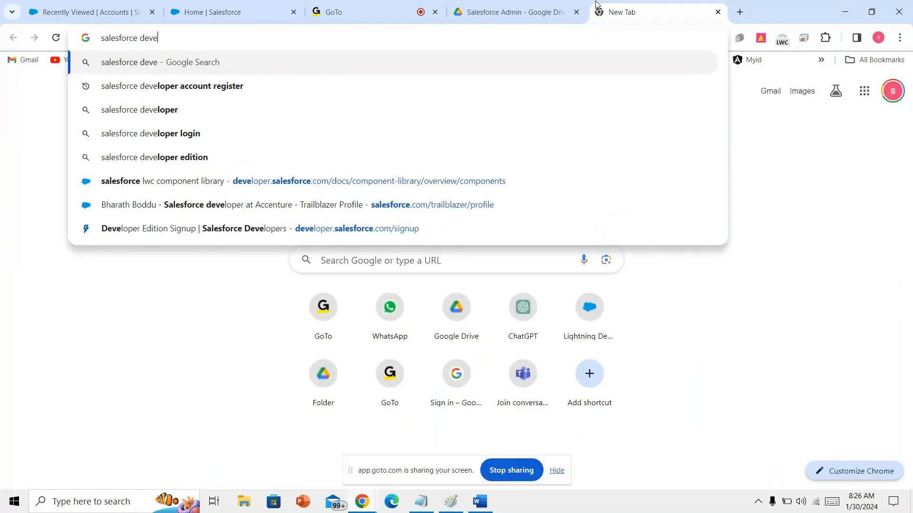
key("Down")
key("Return")
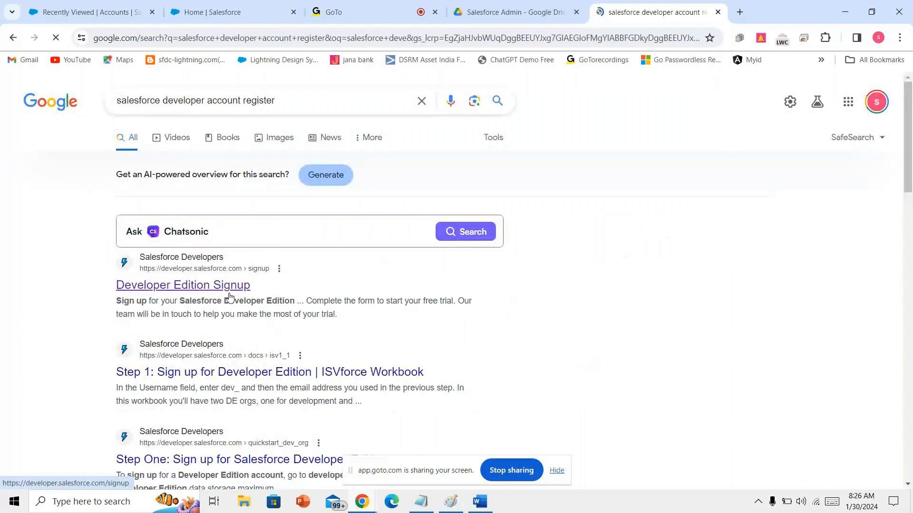
- On the Developer Edition Signup form, set Role to Developer and company to infosys
left_click(229, 297)
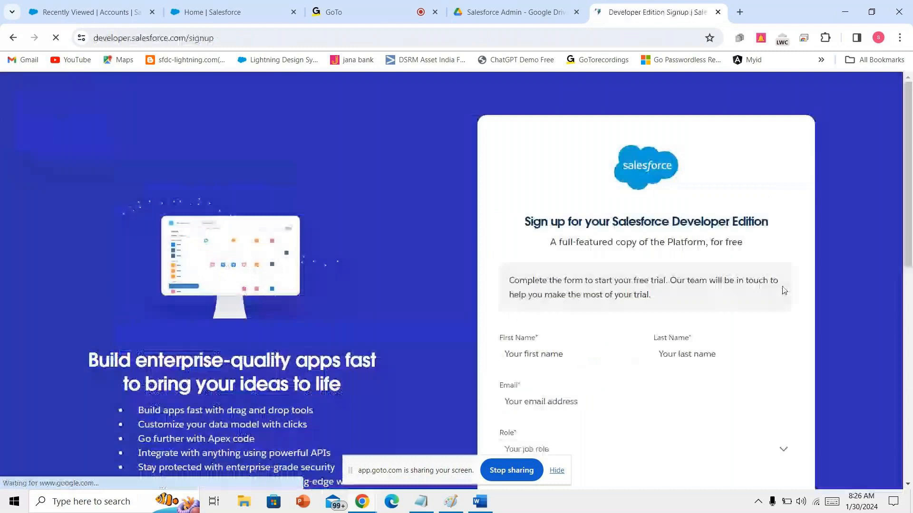
scroll(707, 185, "down", 3)
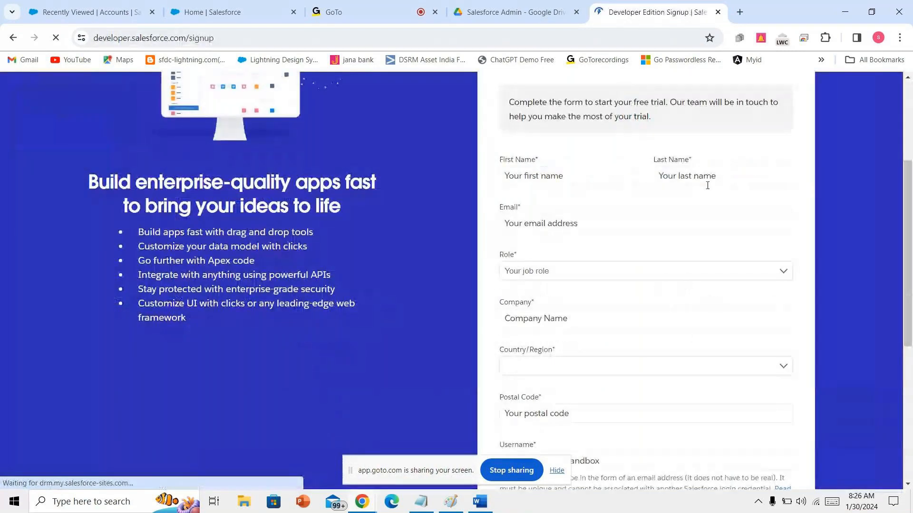
left_click(589, 271)
left_click(589, 295)
left_click(576, 319)
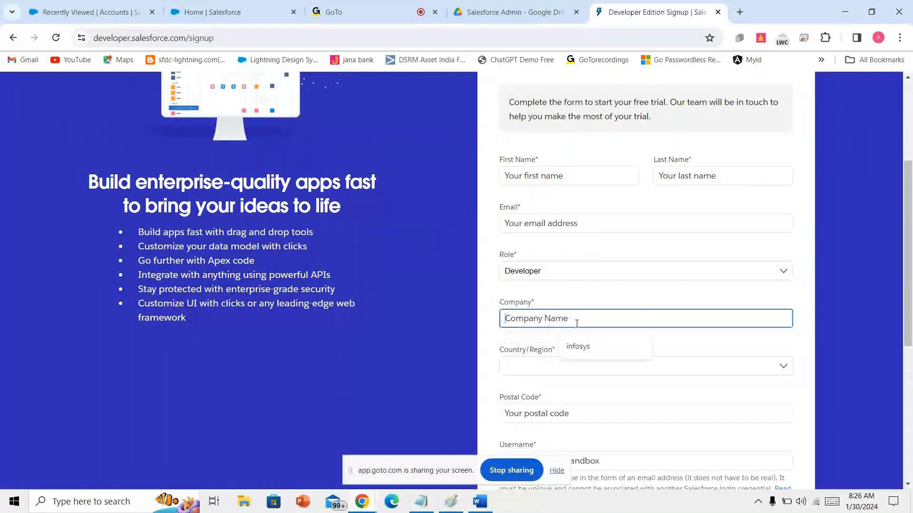
left_click(583, 347)
- Enter the signup username email and accept the service agreements
left_click(576, 365)
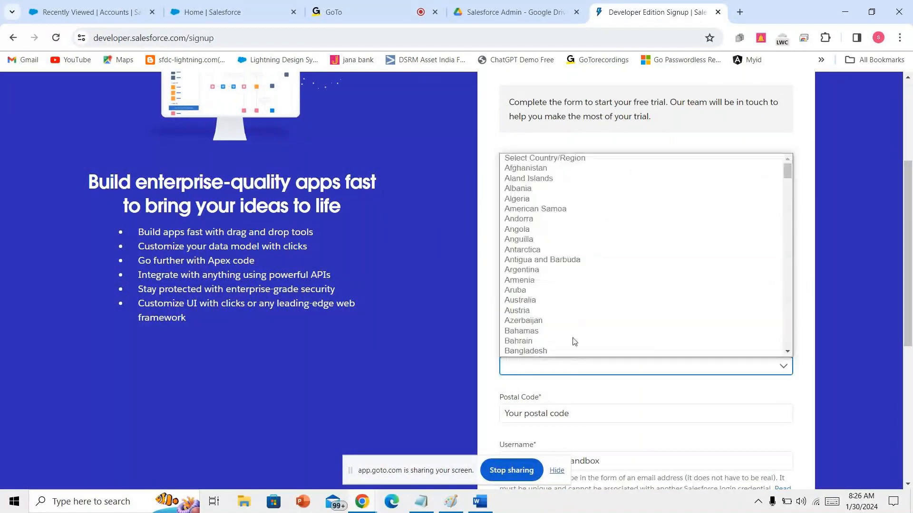
scroll(591, 215, "down", 5)
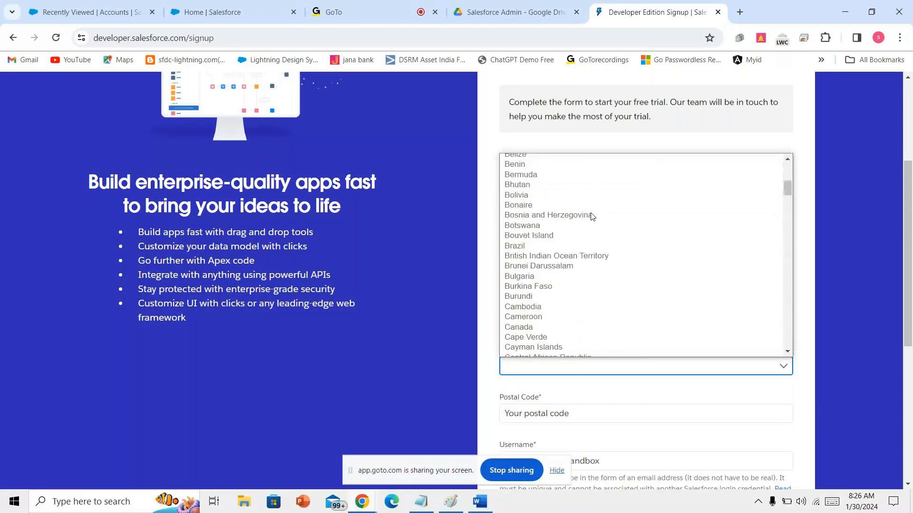
left_click(593, 385)
left_click(592, 408)
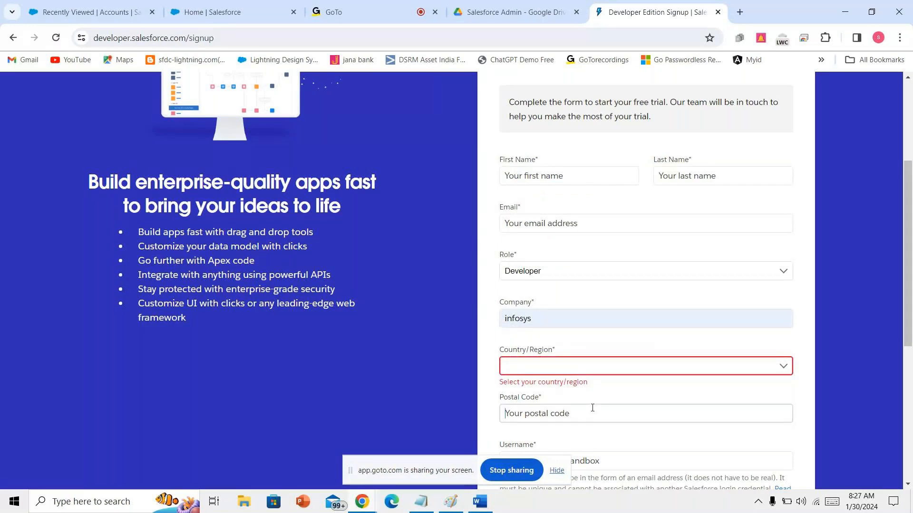
scroll(592, 407, "down", 3)
left_click(598, 342)
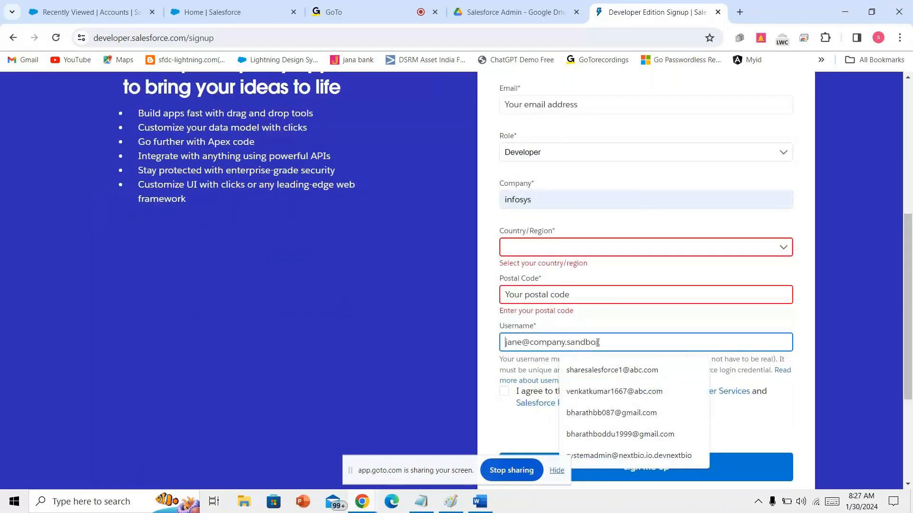
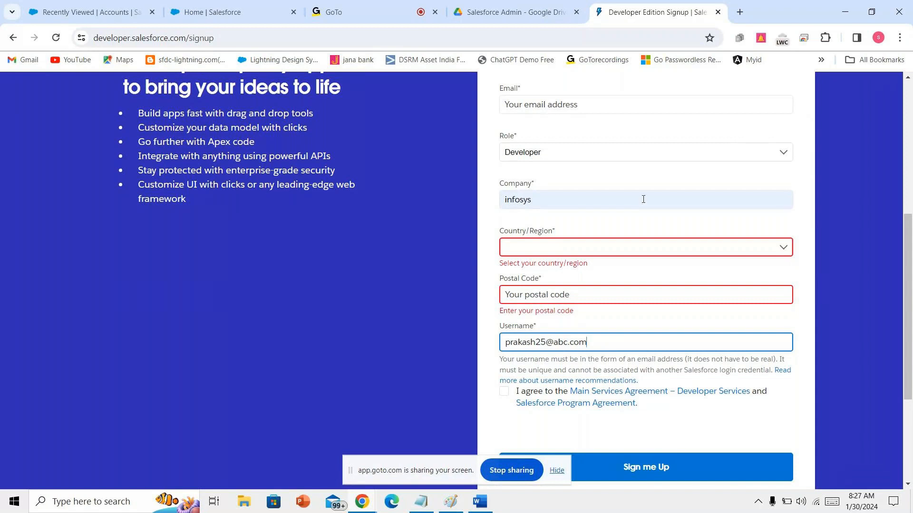
left_click(504, 391)
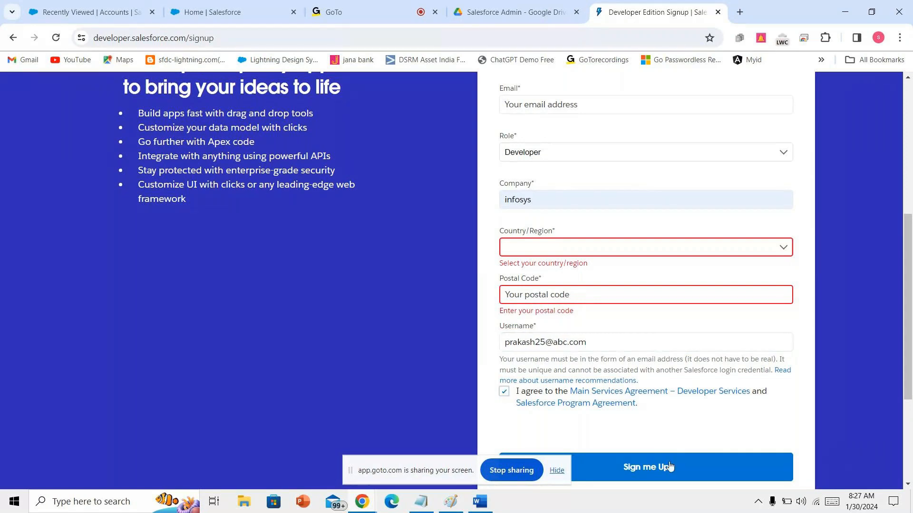
- Post the signup page link in the GoTo meeting chat, then open Gmail
left_click(185, 31)
key("ctrl+c")
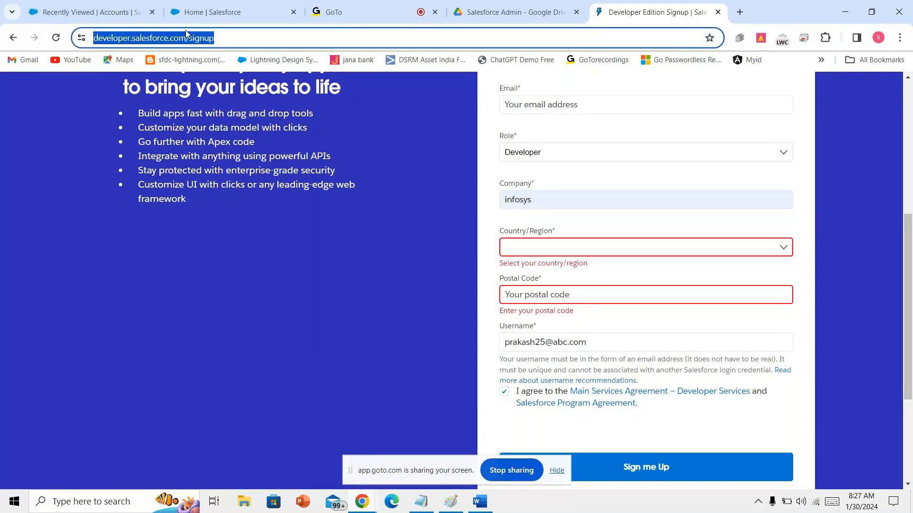
left_click(351, 12)
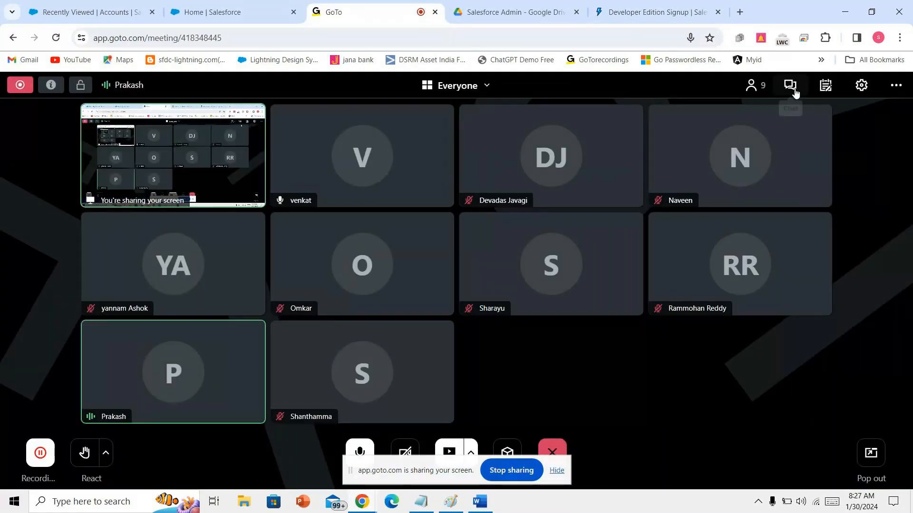
left_click(795, 92)
key("ctrl+v")
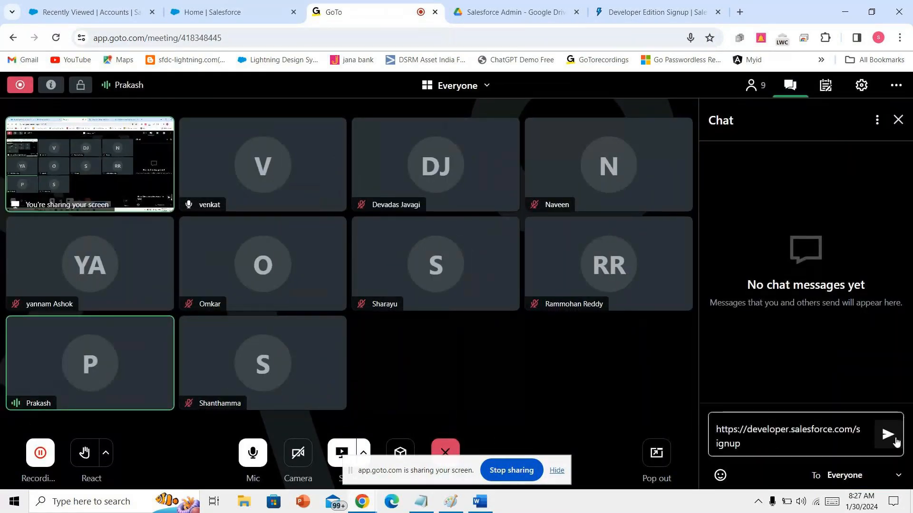
left_click(888, 436)
left_click(740, 12)
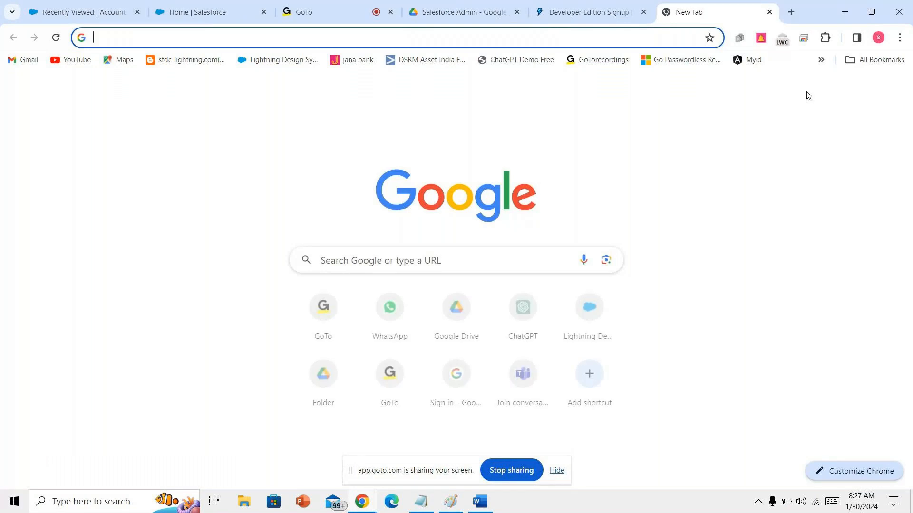
left_click(775, 96)
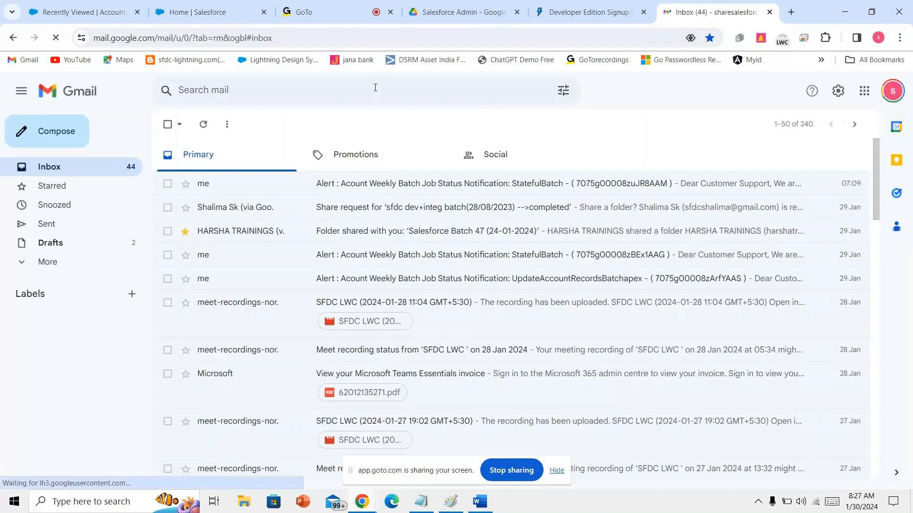
- Search Gmail for 'de', open the Welcome to Salesforce email and click Verify Account
left_click(375, 88)
type("d")
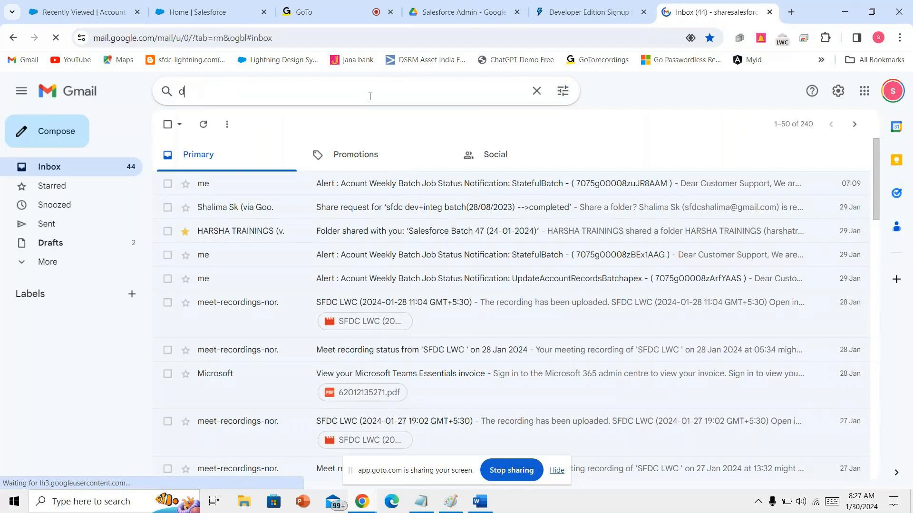
type("eve")
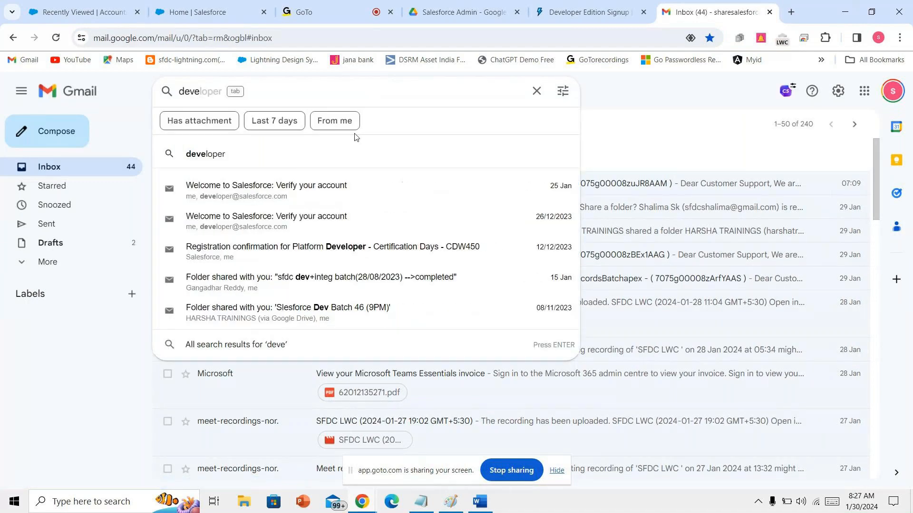
left_click(342, 187)
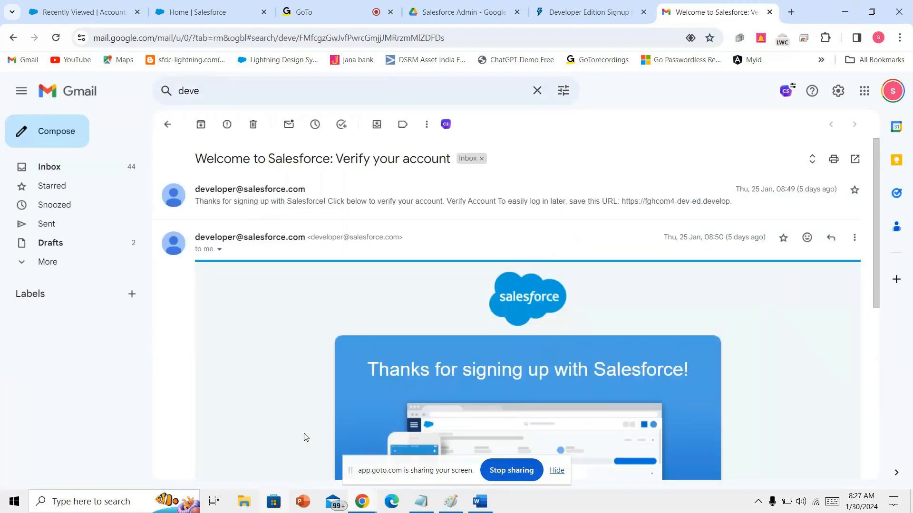
scroll(323, 409, "down", 4)
scroll(513, 316, "down", 1)
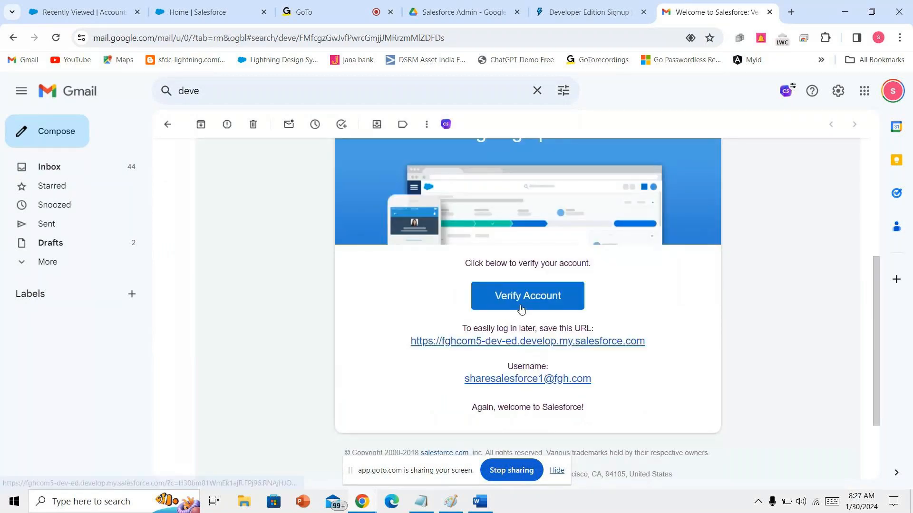
left_click(522, 309)
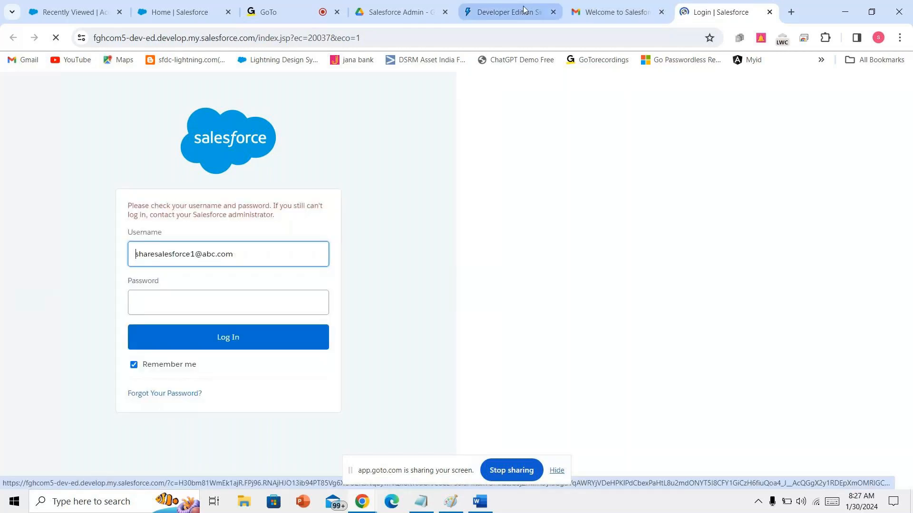
- Close the verification login tab, search for Salesforce login and sign in with the saved username
left_click(608, 7)
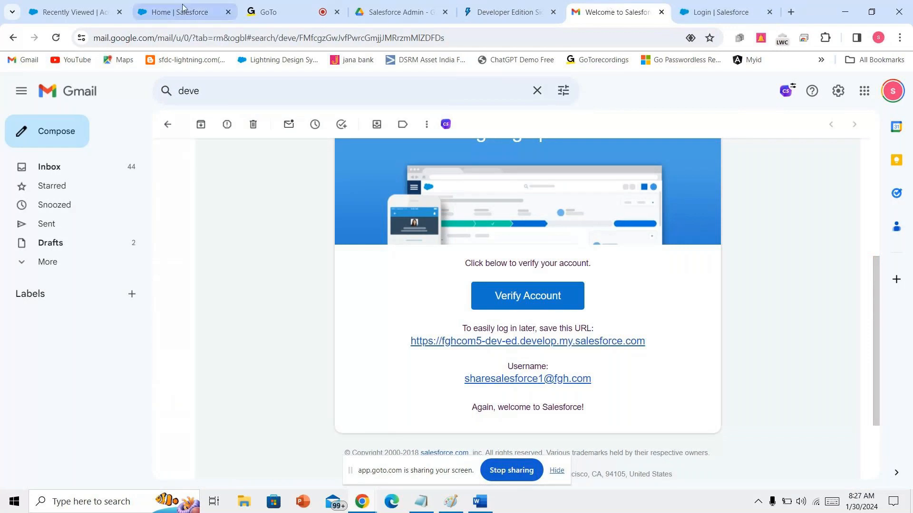
left_click(719, 10)
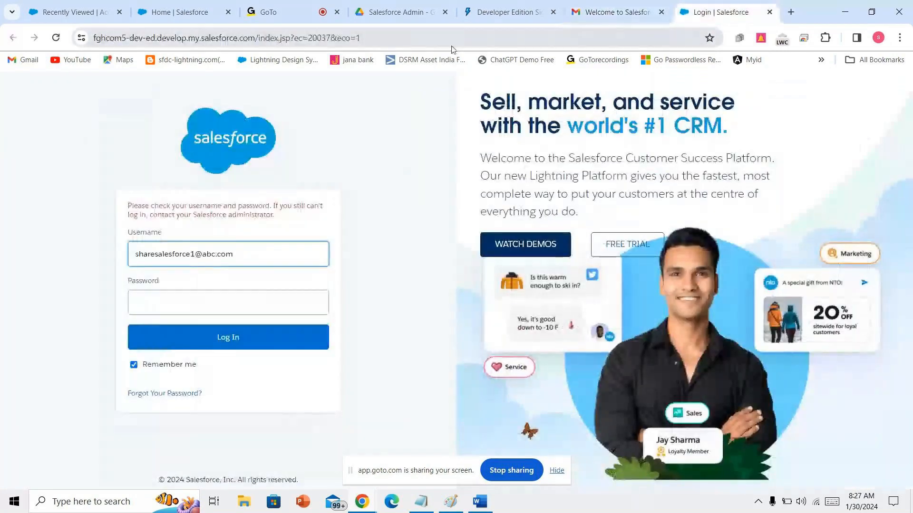
left_click(790, 12)
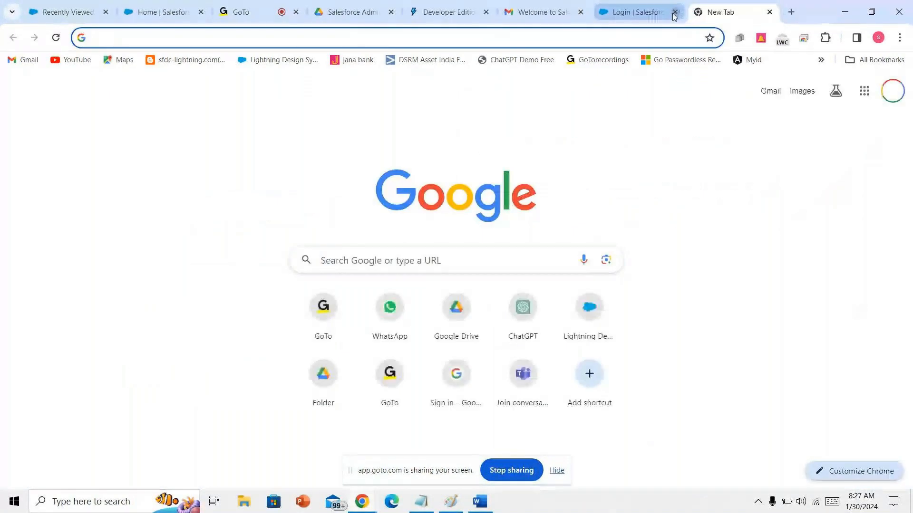
left_click(675, 12)
type("sa")
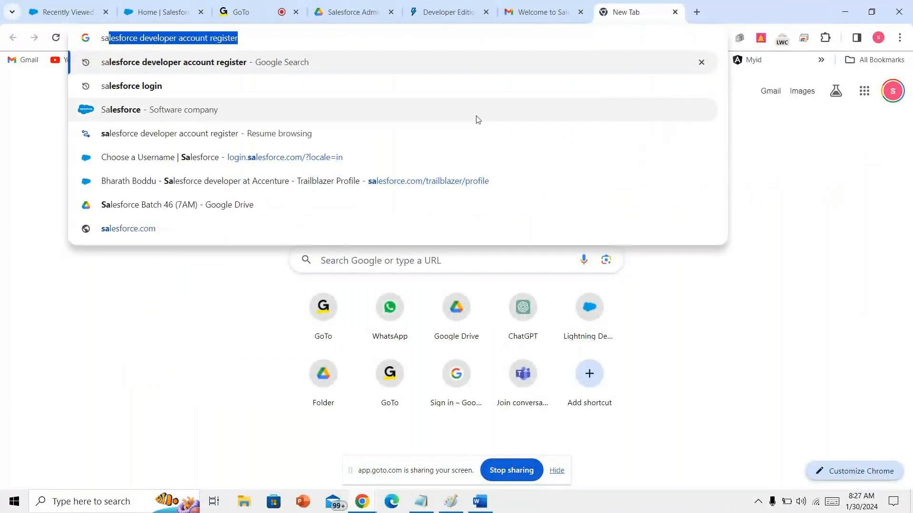
left_click(468, 87)
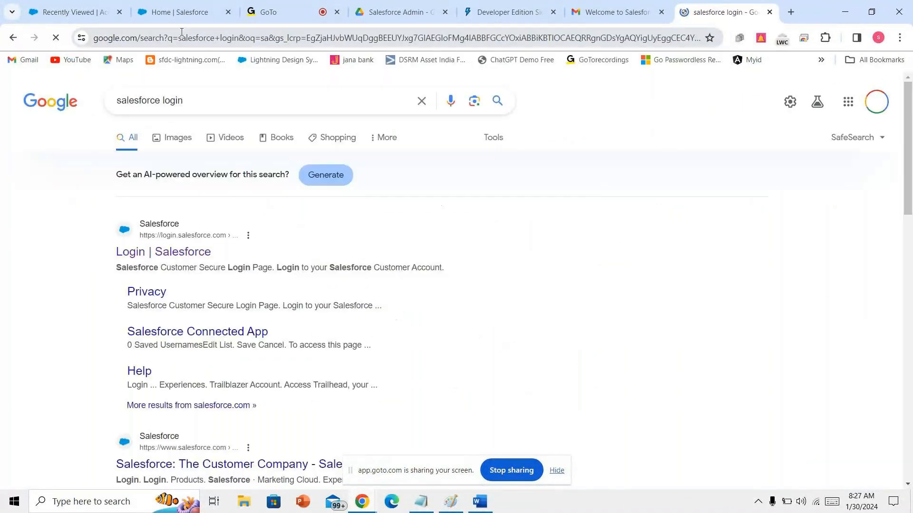
left_click(184, 284)
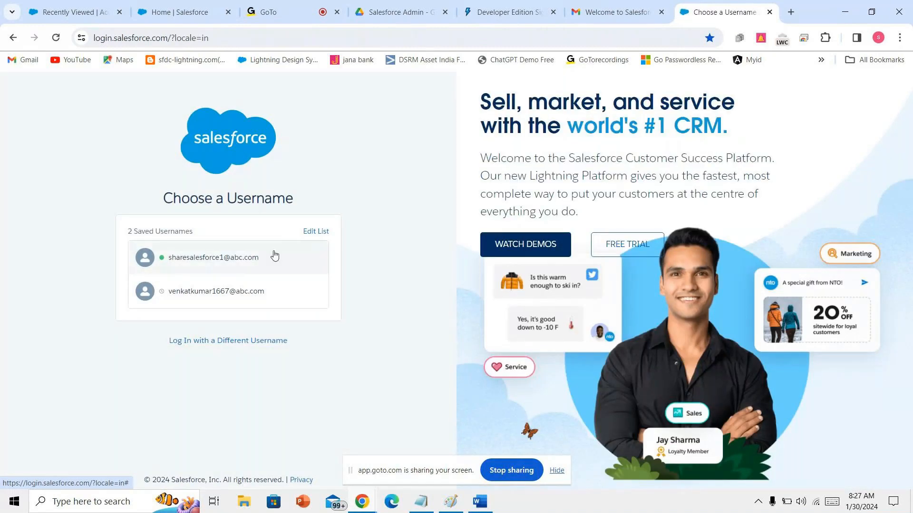
left_click(242, 265)
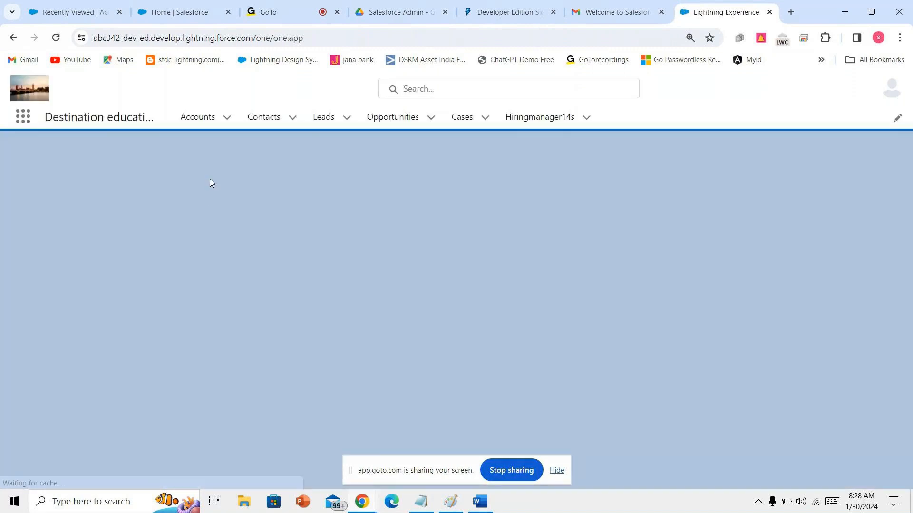
- Bring the Salesforce window back to the front and switch to the Setup tab
left_click(220, 117)
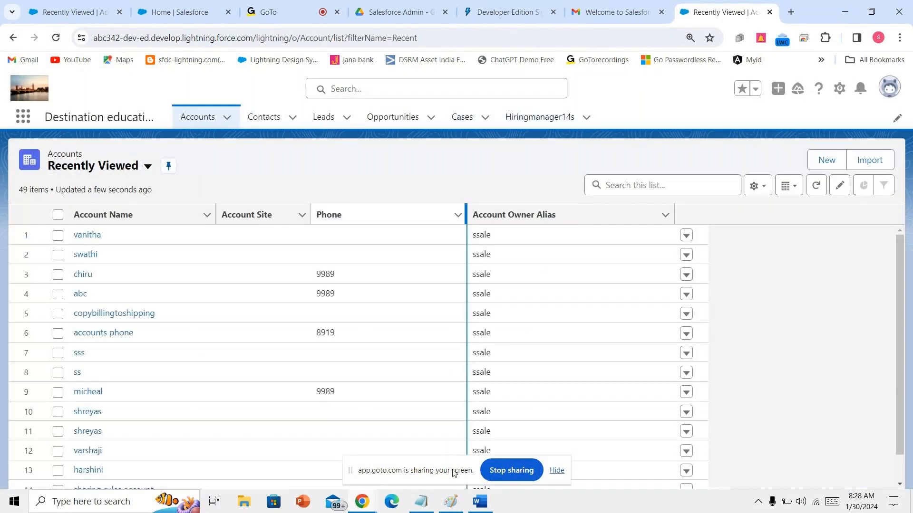
left_click(421, 501)
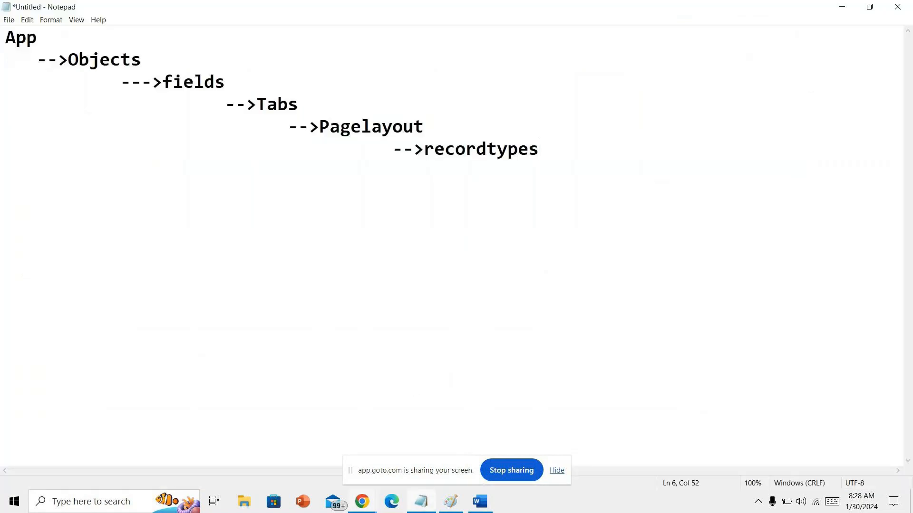
left_click(362, 501)
left_click(314, 478)
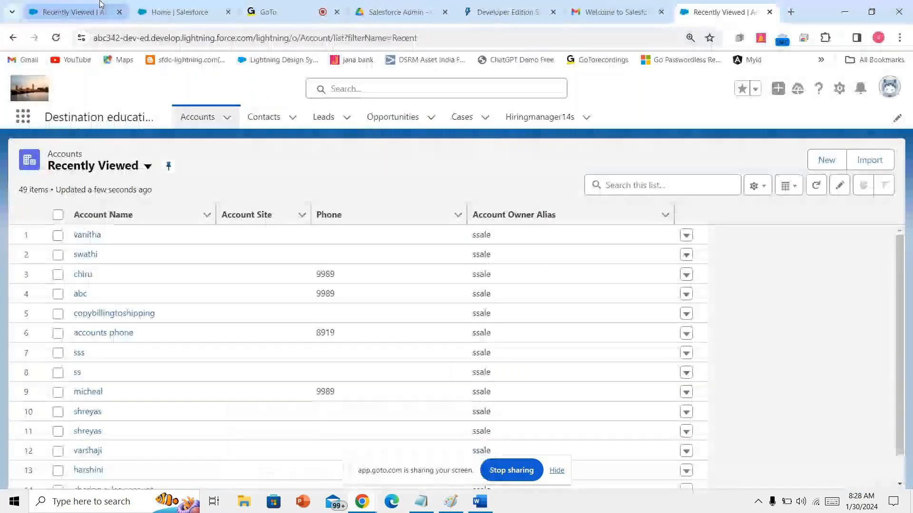
left_click(209, 5)
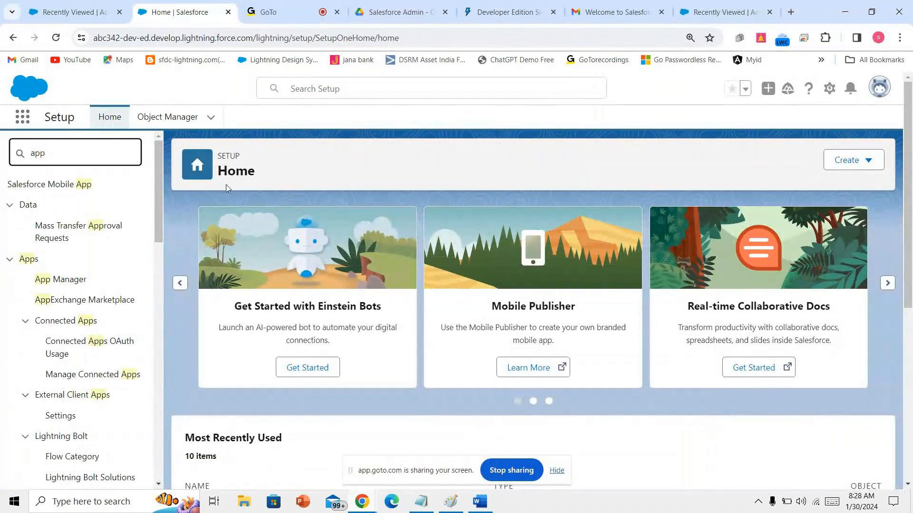
- Open App Manager via Quick Find 'mana' and start a New Lightning App
type("mana")
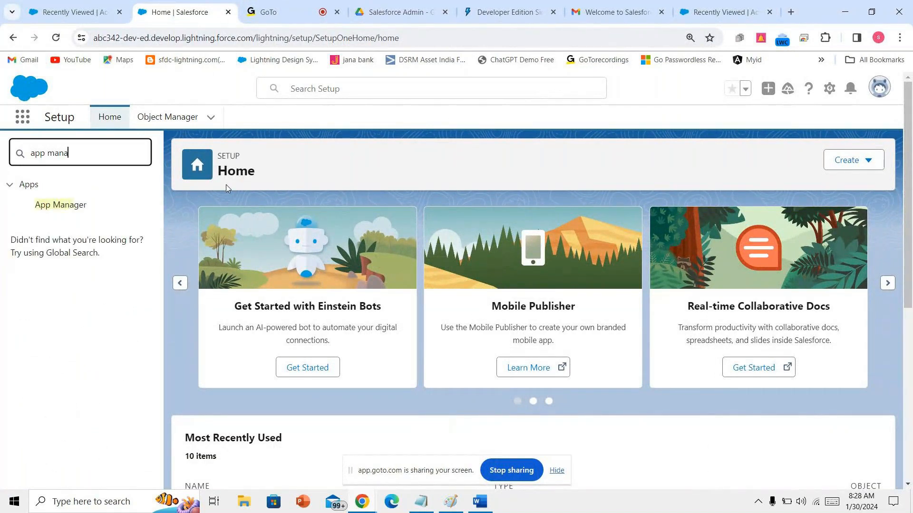
left_click(70, 206)
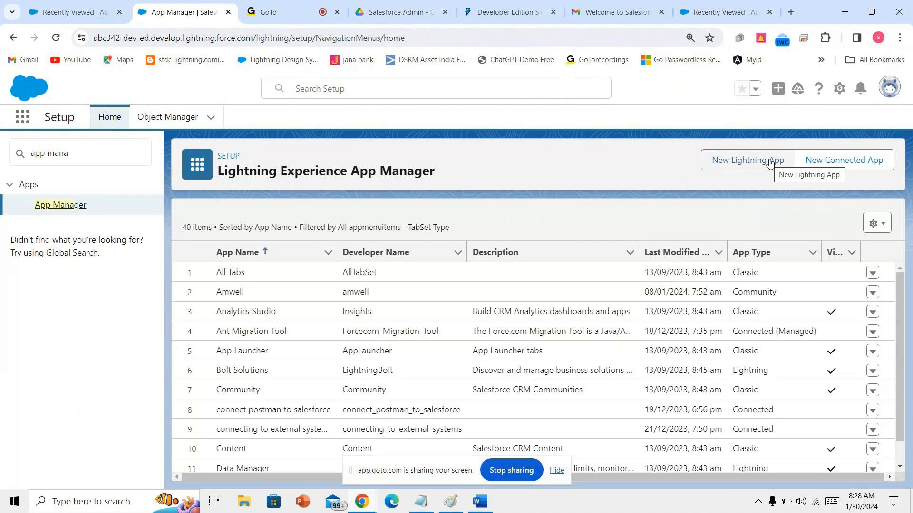
left_click(770, 162)
- Name the new Lightning app 'universityofdestination' and fill in its developer name
left_click(248, 285)
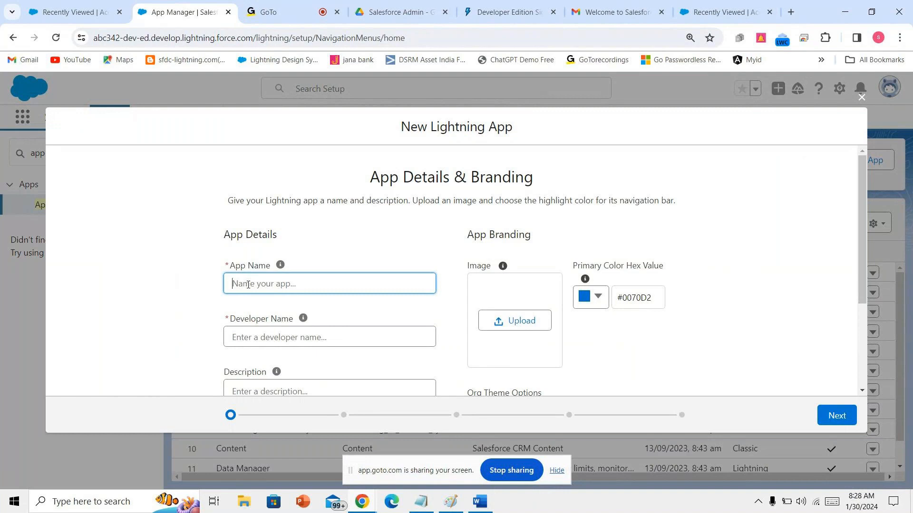
type("universityofdestination")
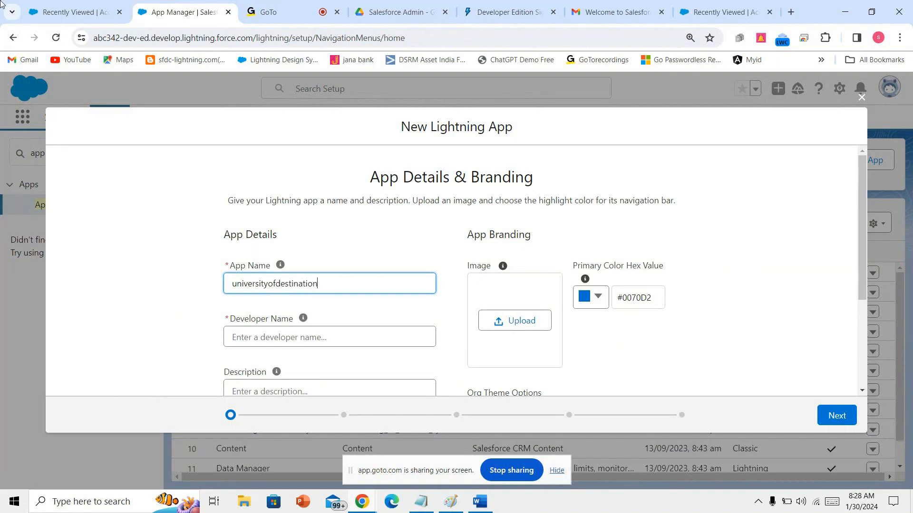
left_click(276, 342)
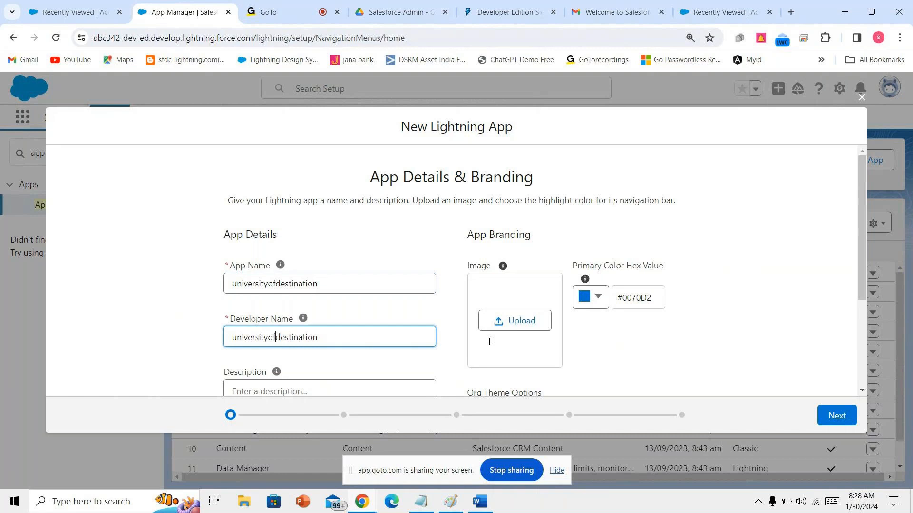
scroll(618, 332, "down", 2)
- Keep the default app options and utility items, and add Accounts to the navigation items
left_click(830, 423)
left_click(837, 415)
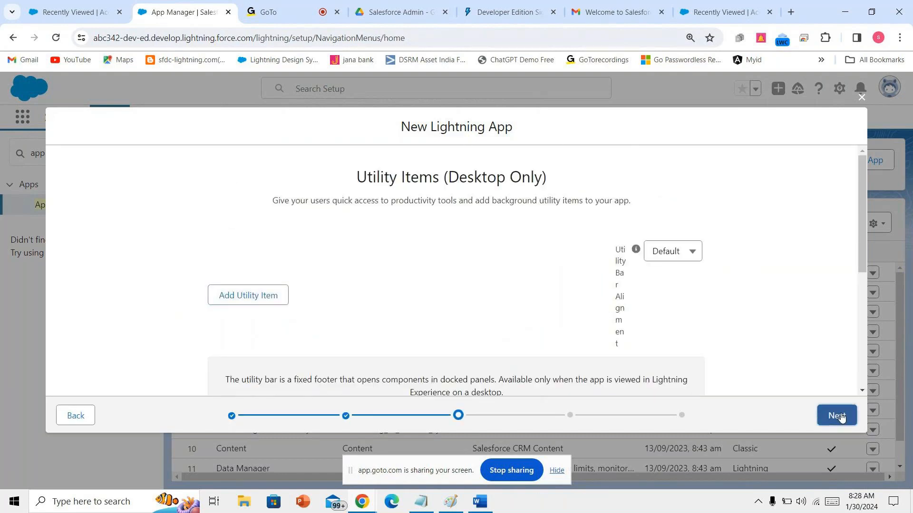
left_click(838, 416)
scroll(275, 339, "down", 2)
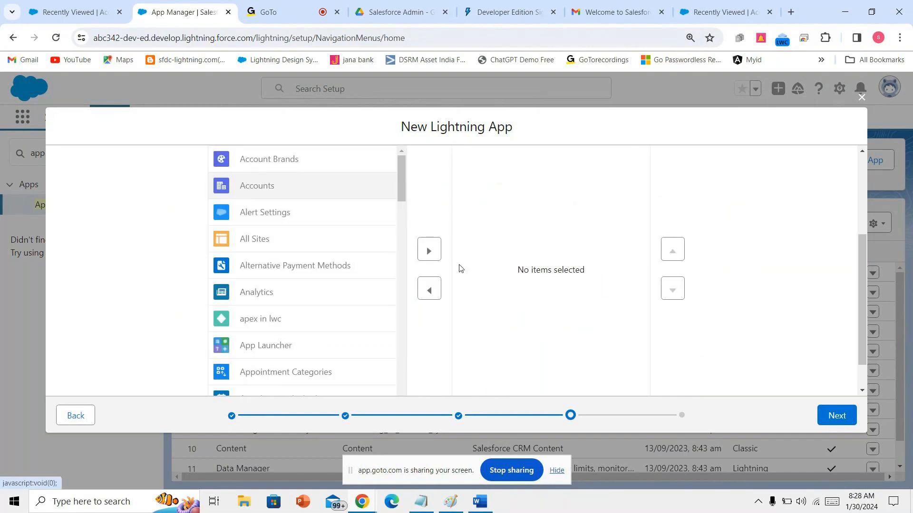
left_click(429, 250)
left_click(840, 422)
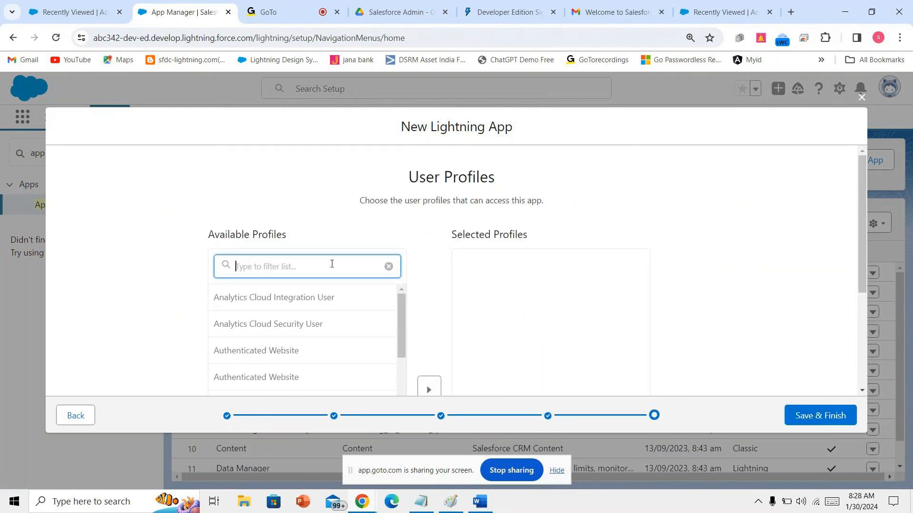
- Give the System Administrator profile access and save the universityofdestination app
type("syste")
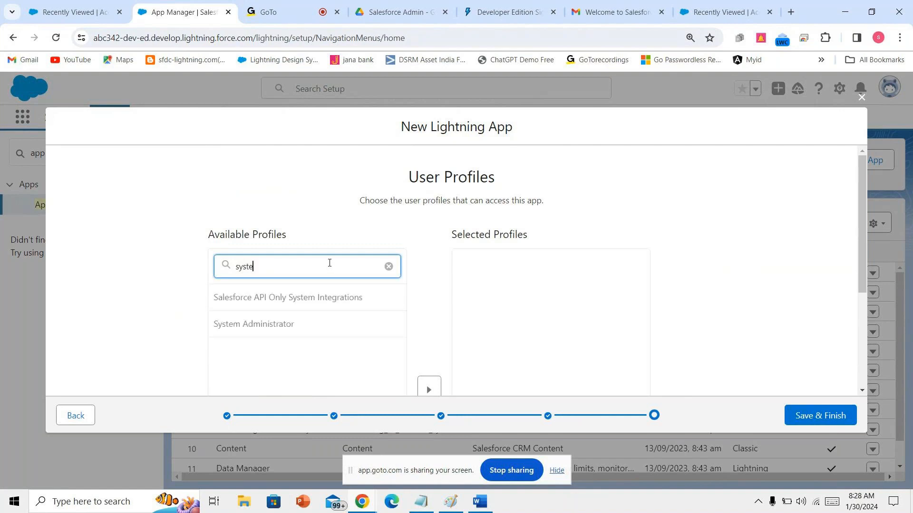
scroll(348, 323, "down", 3)
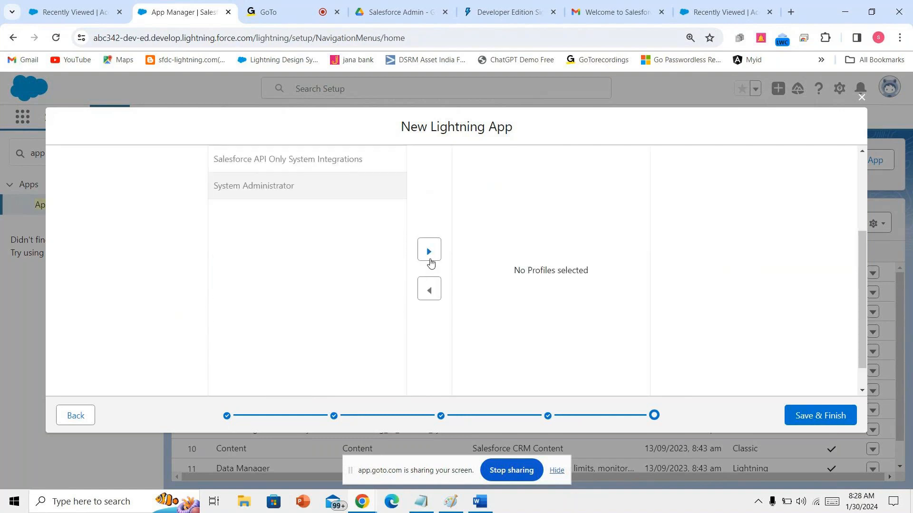
left_click(429, 260)
scroll(445, 304, "up", 3)
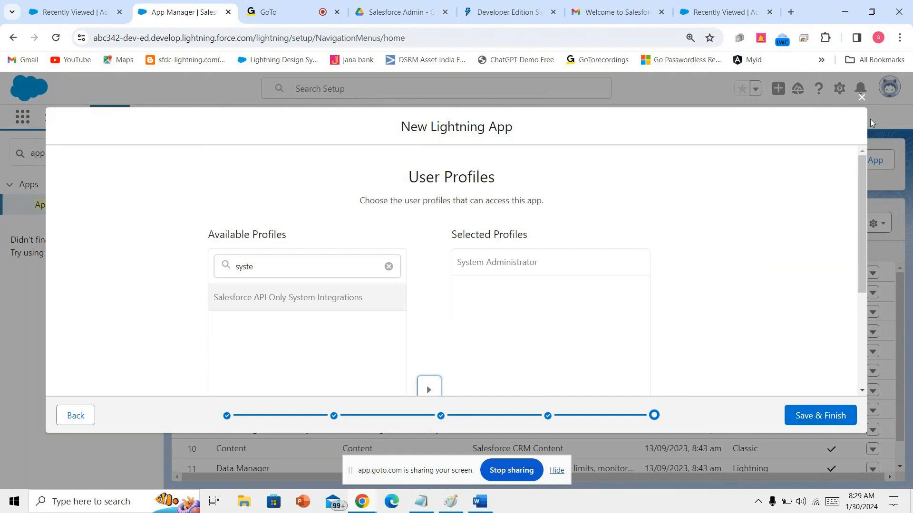
left_click(861, 98)
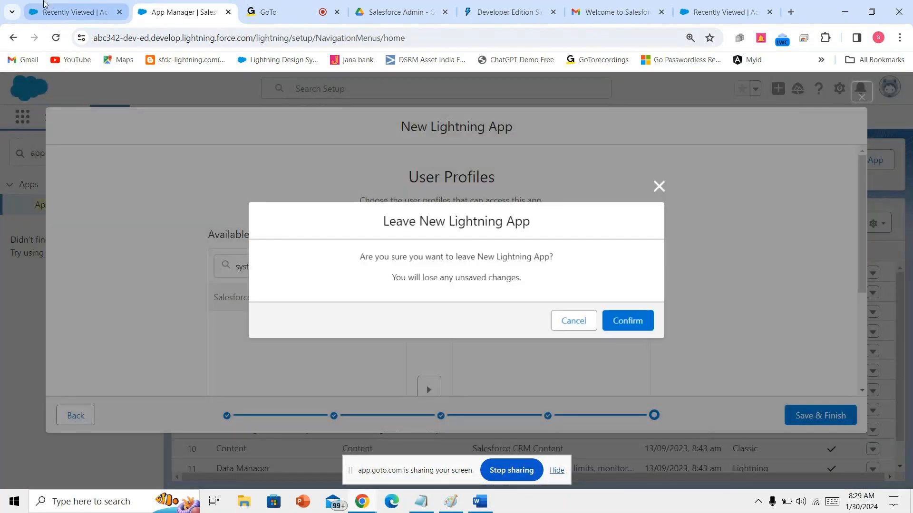
left_click(594, 326)
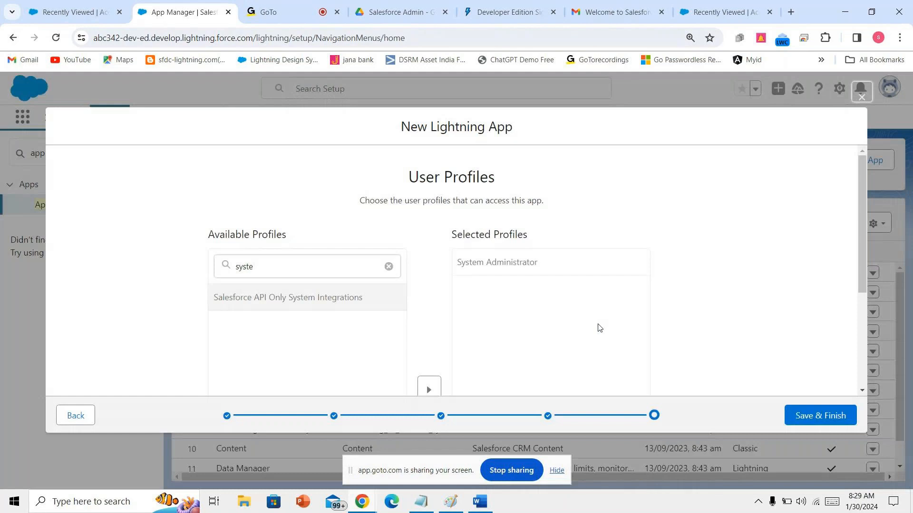
left_click(807, 421)
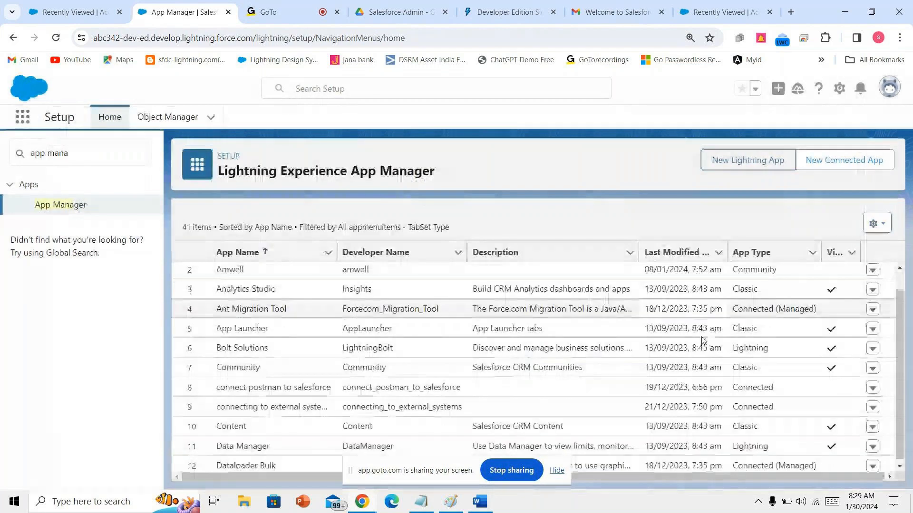
- Delete the universityofdestination app from App Manager
scroll(572, 388, "down", 10)
scroll(572, 389, "down", 2)
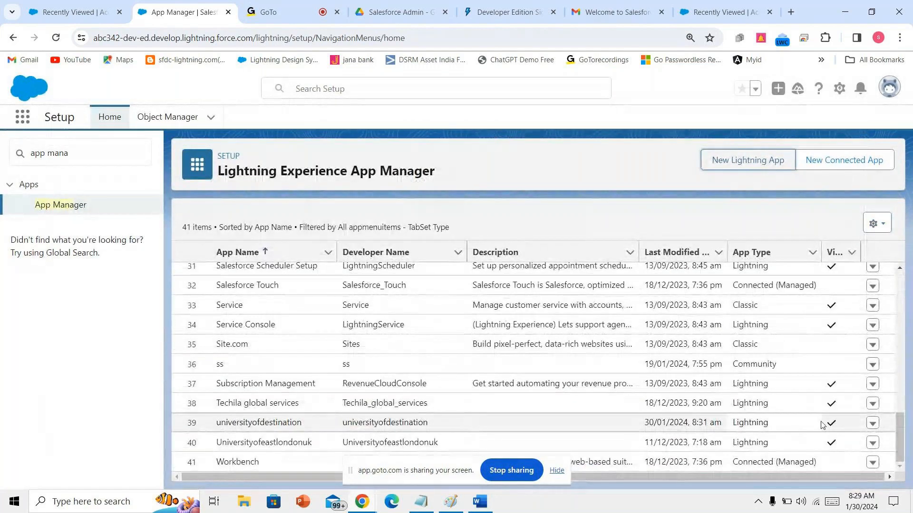
left_click(872, 423)
left_click(859, 374)
left_click(624, 312)
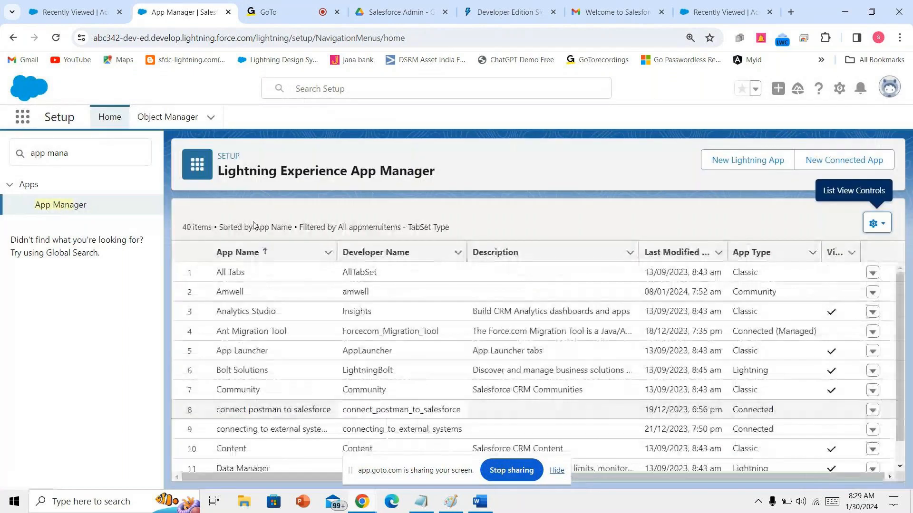
- Reload the accounts page, close the meeting chat panel, and return to App Manager and Notepad
left_click(49, 6)
left_click_drag(48, 125, 150, 119)
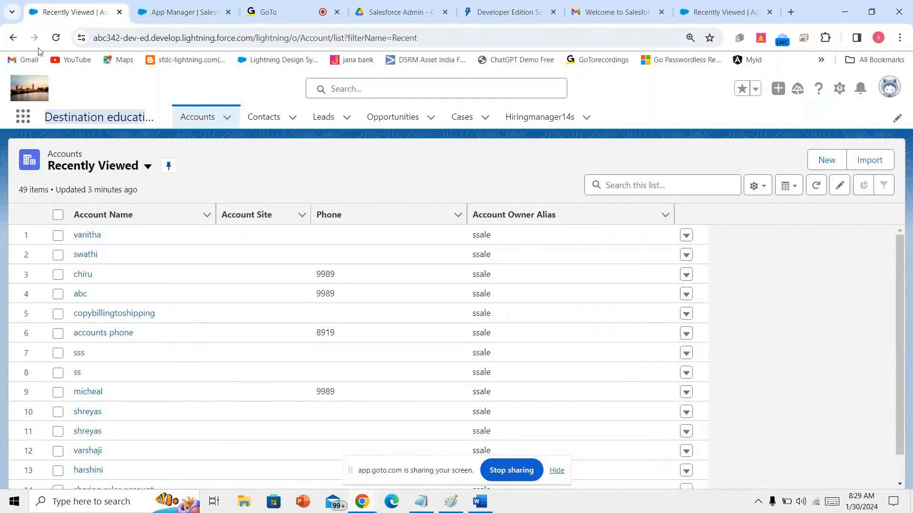
left_click(53, 37)
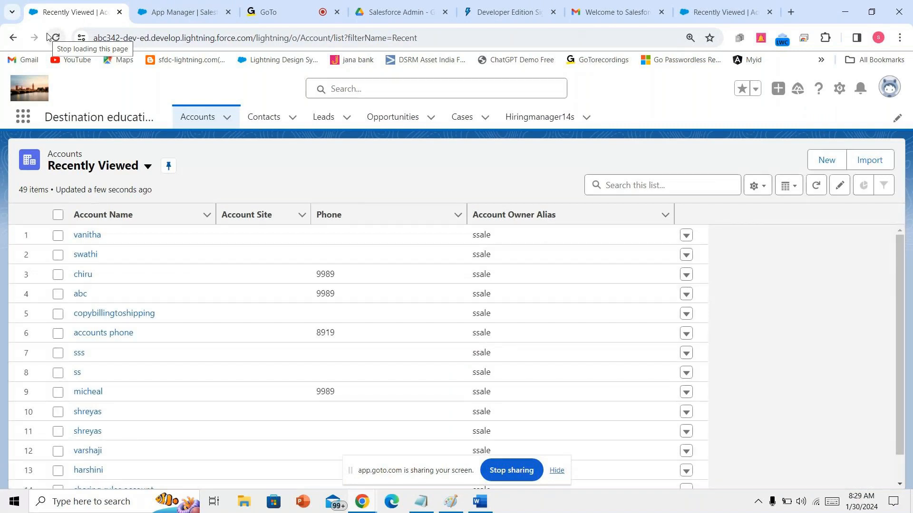
left_click(279, 6)
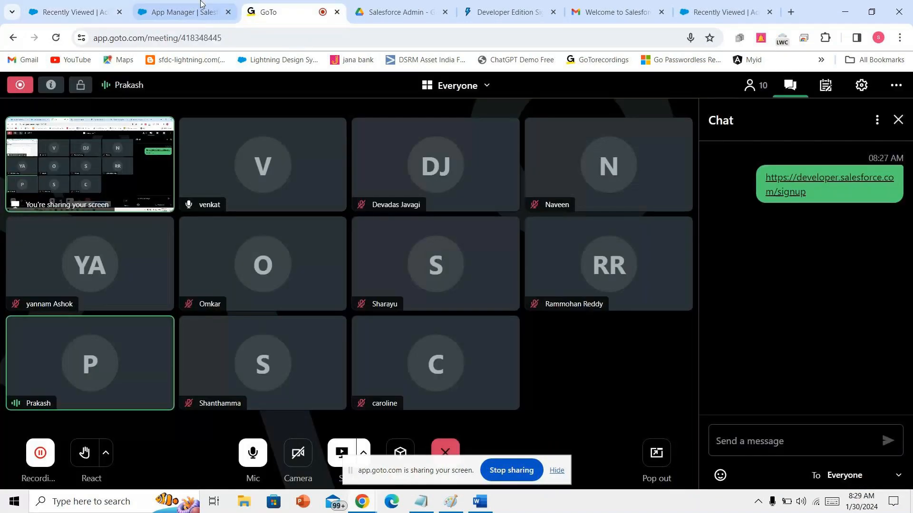
left_click(898, 119)
left_click(208, 4)
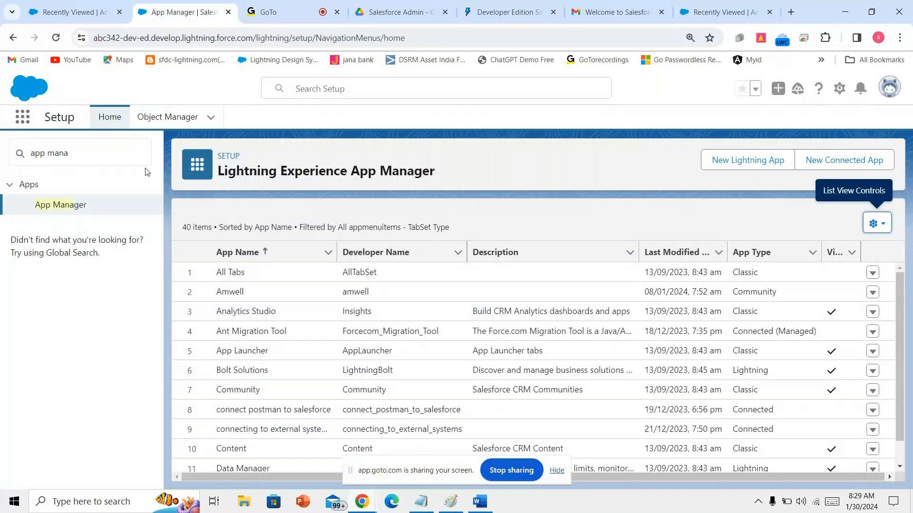
key("alt+Tab")
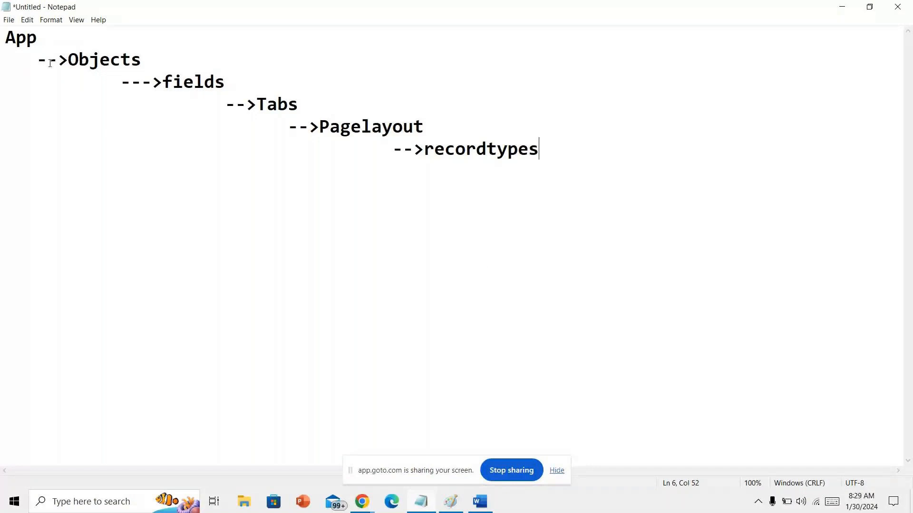
- Add an underlined 'Banking' heading below the App hierarchy notes
key("Return")
key("Return")
key("Return")
type("E=")
key("BackSpace")
key("BackSpace")
type("Banking")
key("Return")
type("========")
key("Return")
- List account, contact, creditcard, debitcard, transfer, Withdraw and invoices under Banking, then select the block
type("account")
key("Return")
type("contact")
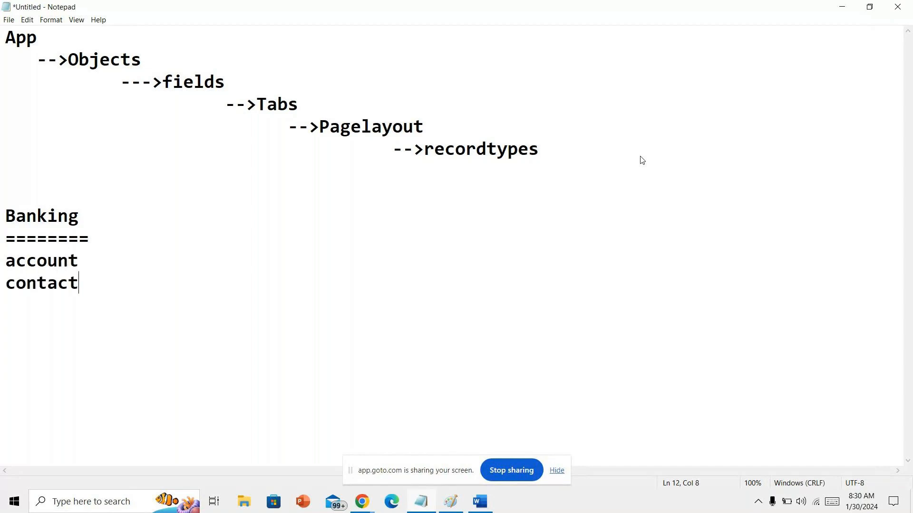
key("Return")
type("creditcard")
key("Return")
type("debitcard")
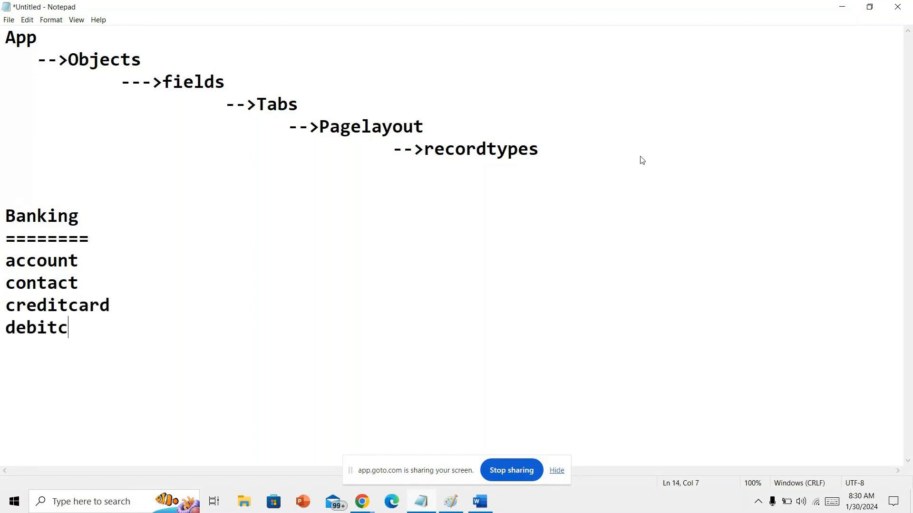
key("Return")
type("transfer")
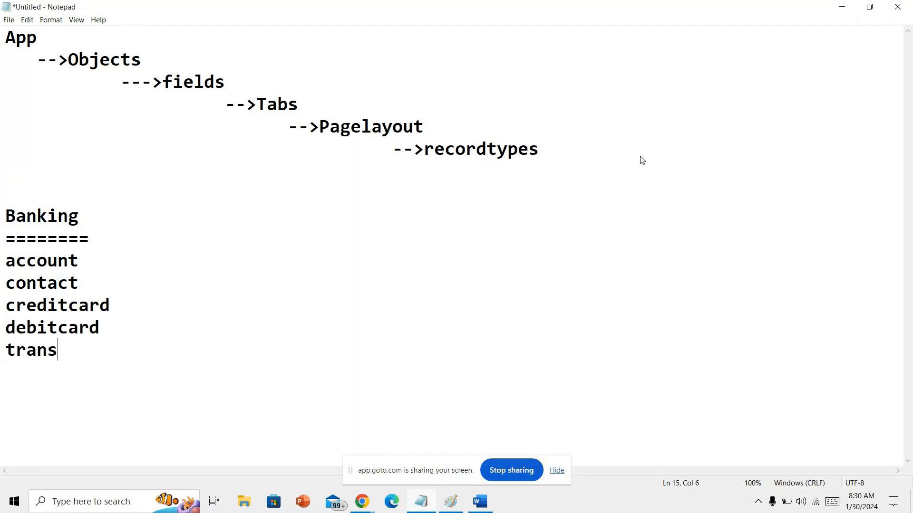
key("Return")
type("Withdra")
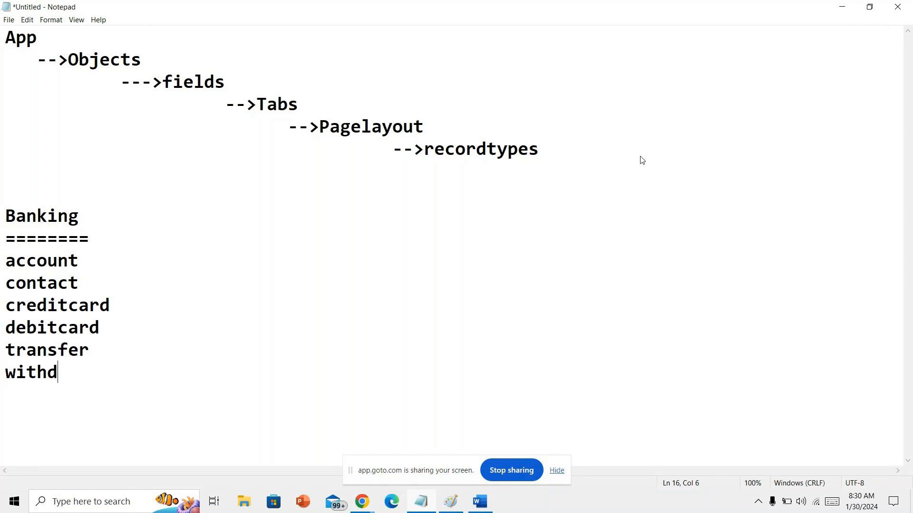
type("w")
key("Return")
type("invoices")
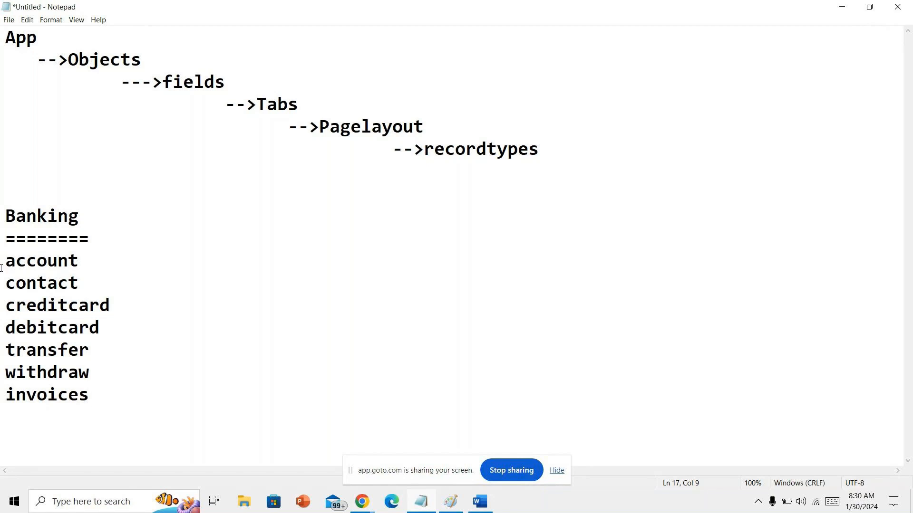
left_click_drag(10, 194, 137, 399)
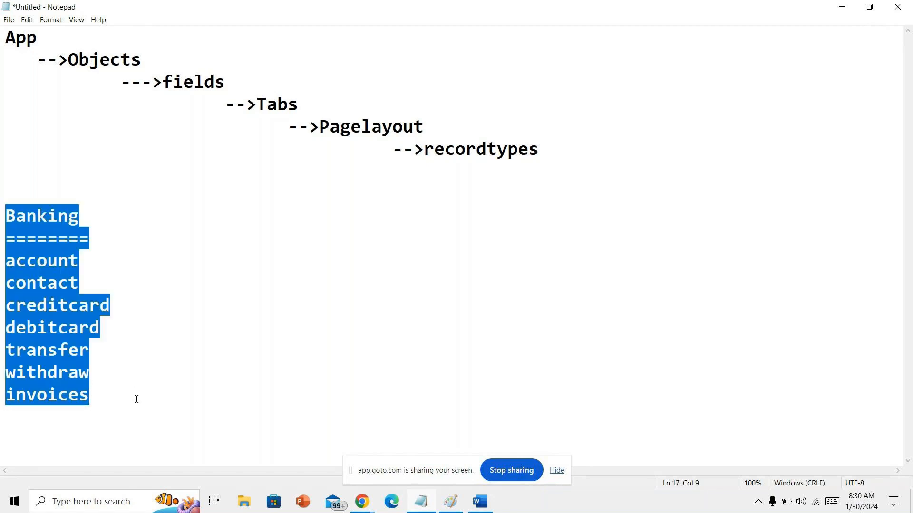
- Replace the selection with an underlined 'educational application' heading
type("educa")
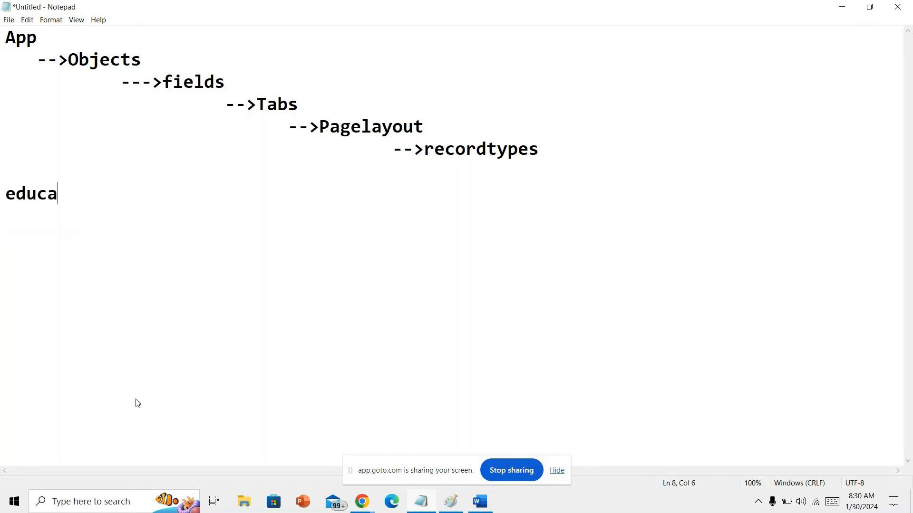
type("tional application")
key("Return")
type("=======================")
key("Return")
- List hiringmanager, position, candidate, employee and customer dempographics under the heading
type("hiringmanager")
key("Return")
type("posi")
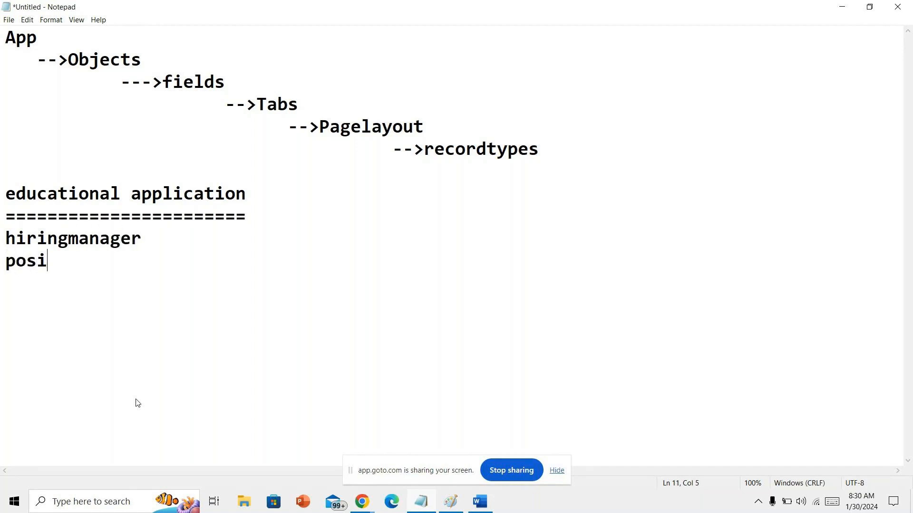
type("tion")
key("Return")
type("candidate")
key("Return")
type("employee")
key("Return")
type(".")
key("BackSpace")
type("cust")
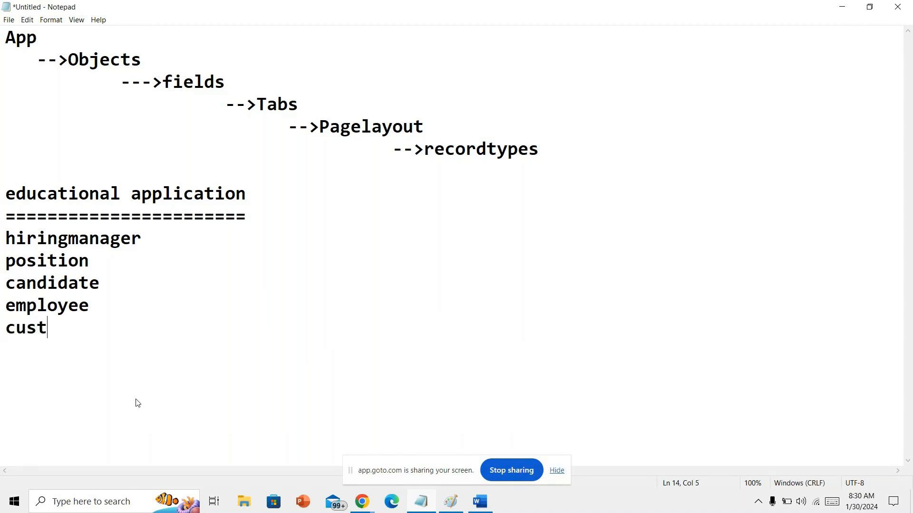
type("omer demp")
type("ographi")
type("cs")
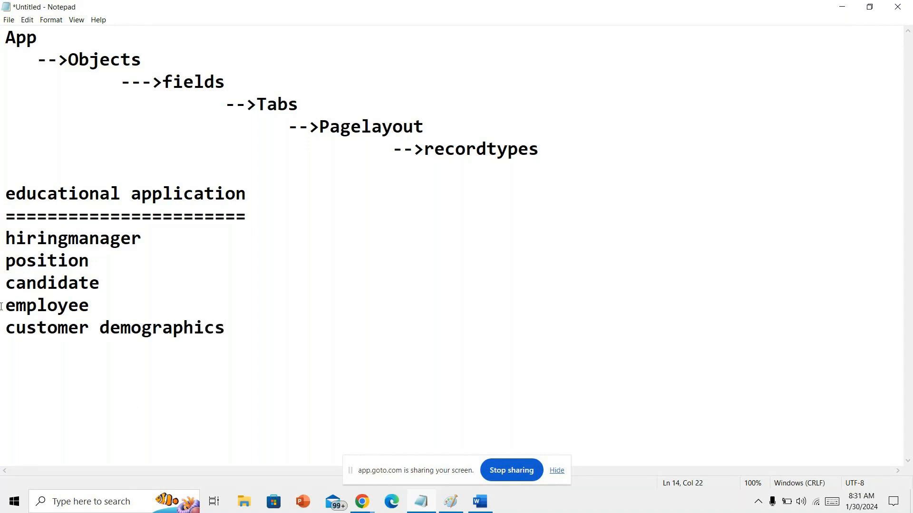
- Highlight hiringmanager and position, then bring Salesforce App Manager forward
left_click_drag(4, 237, 141, 235)
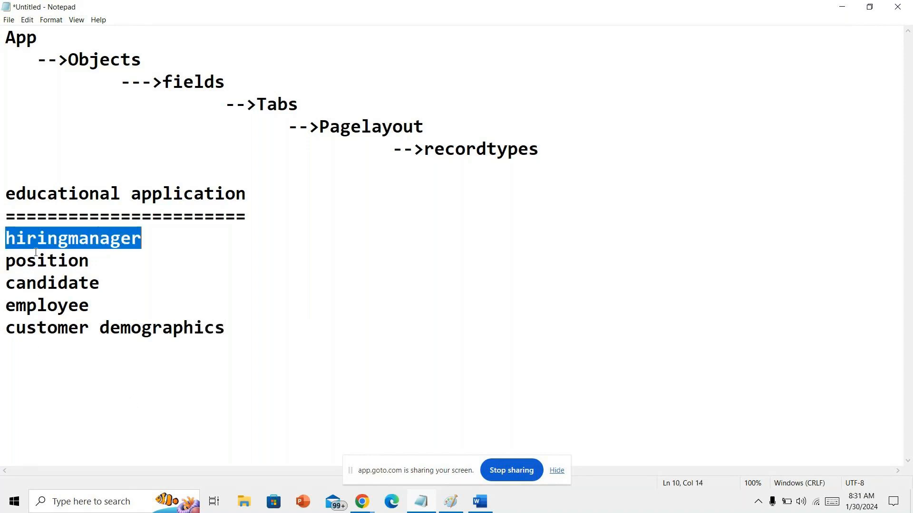
left_click_drag(2, 266, 95, 262)
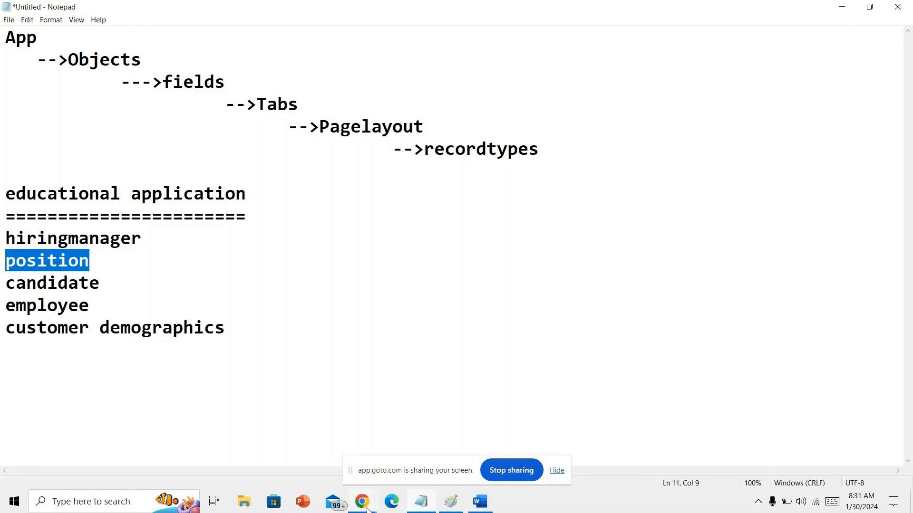
mouse_move(367, 510)
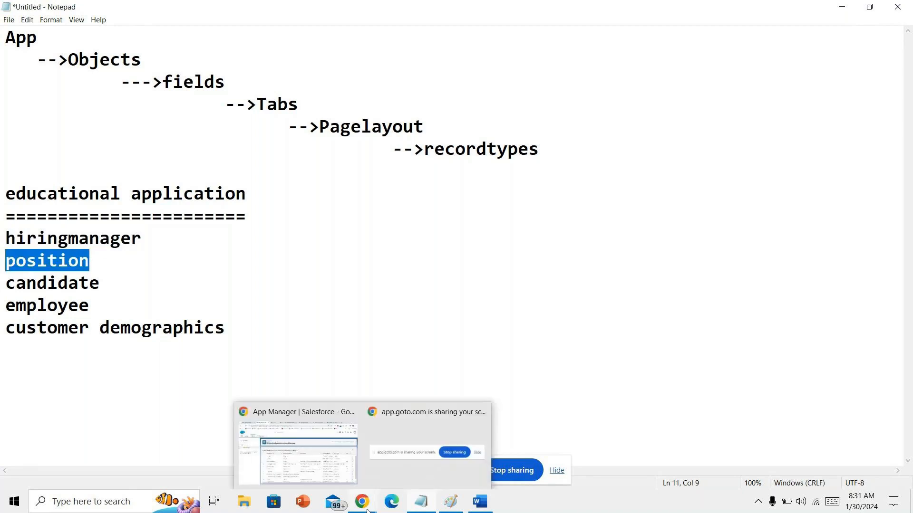
left_click(309, 464)
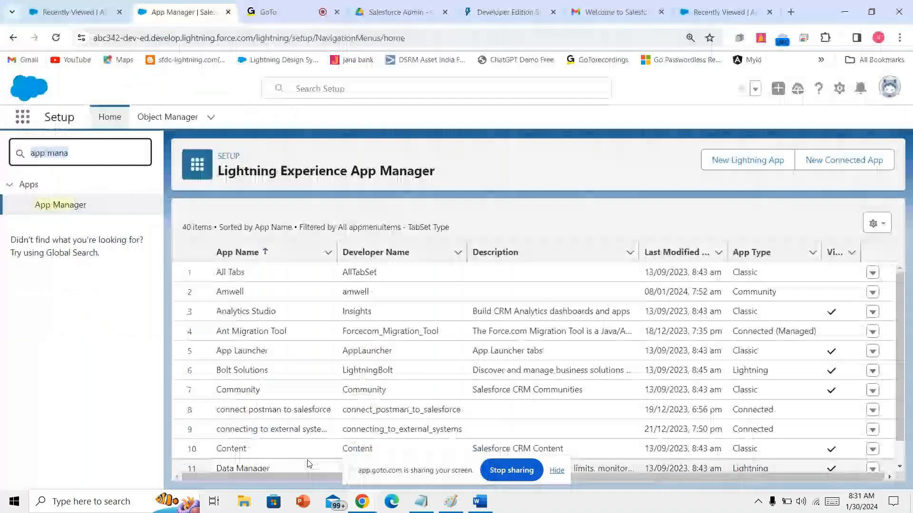
- Open Object Manager's list of objects, then switch to File Explorer
left_click(159, 119)
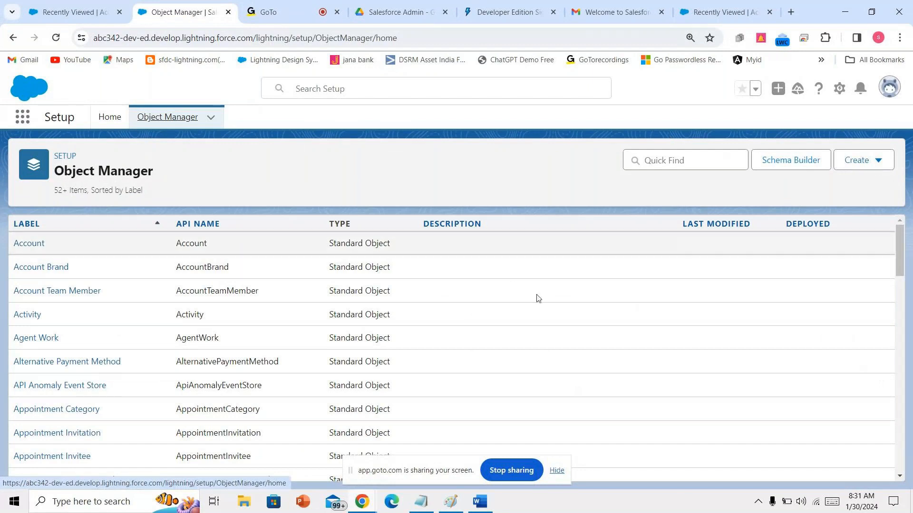
left_click(235, 503)
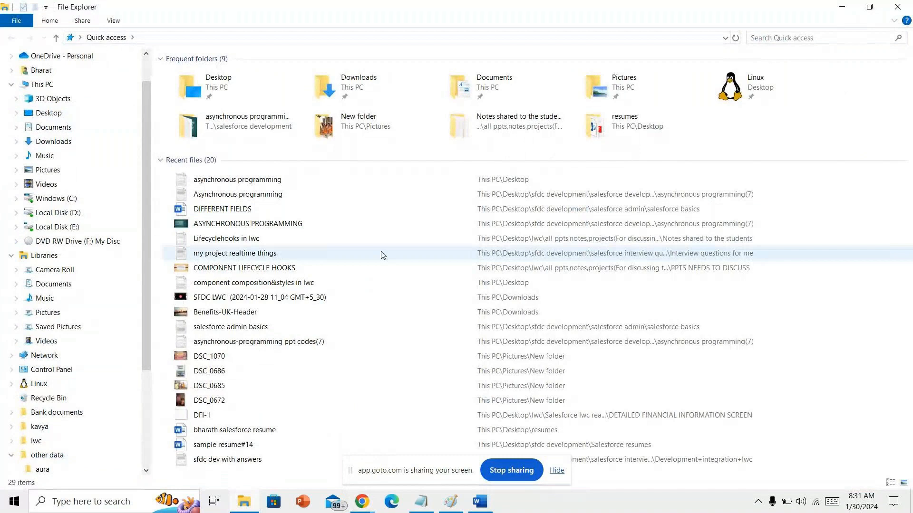
- Review the field-creation navigation steps in the salesforce admin basics notes, then return to Object Manager
double_click(344, 326)
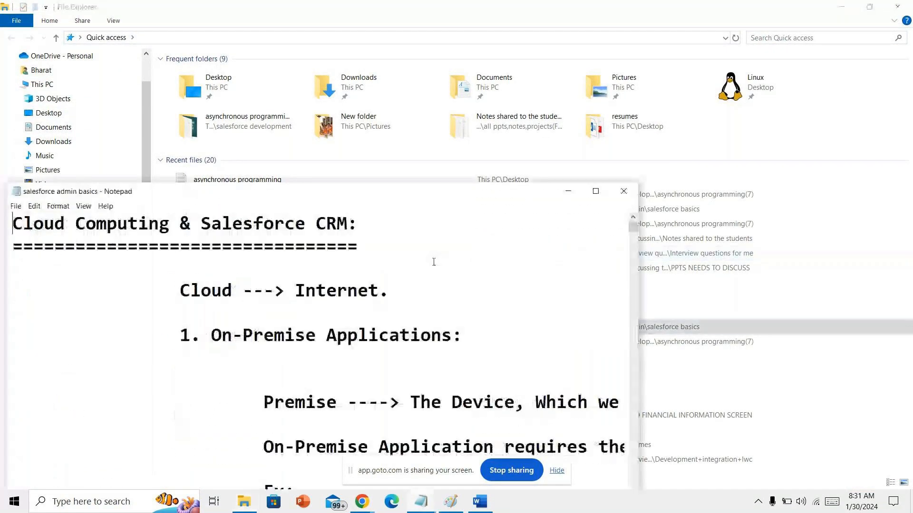
left_click(594, 192)
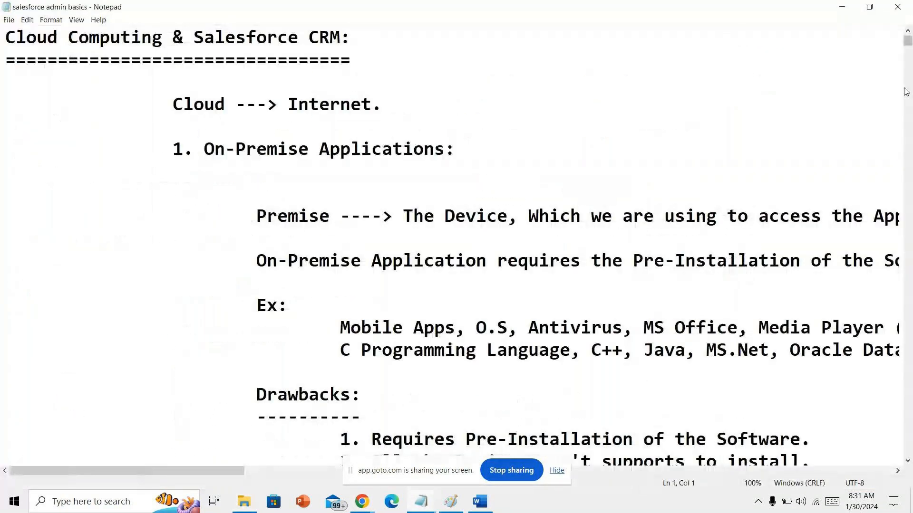
left_click(909, 54)
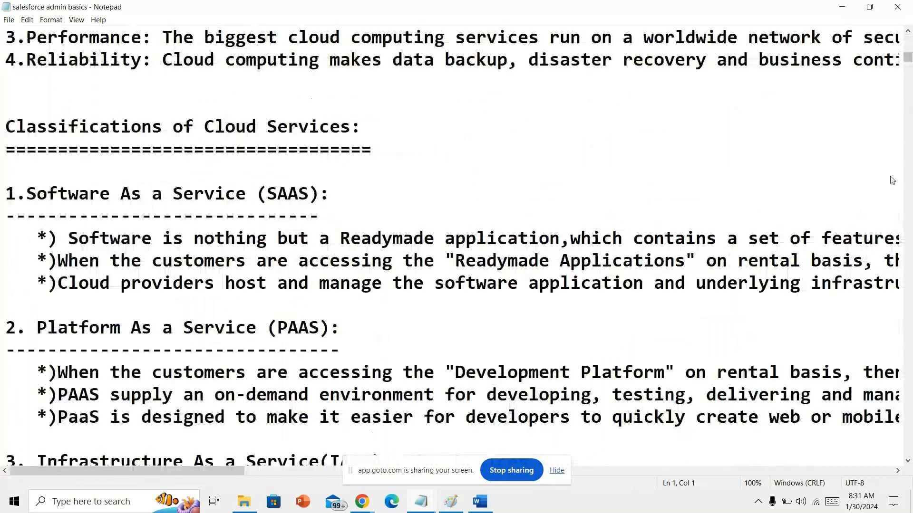
scroll(887, 196, "down", 2)
left_click_drag(909, 60, 887, 305)
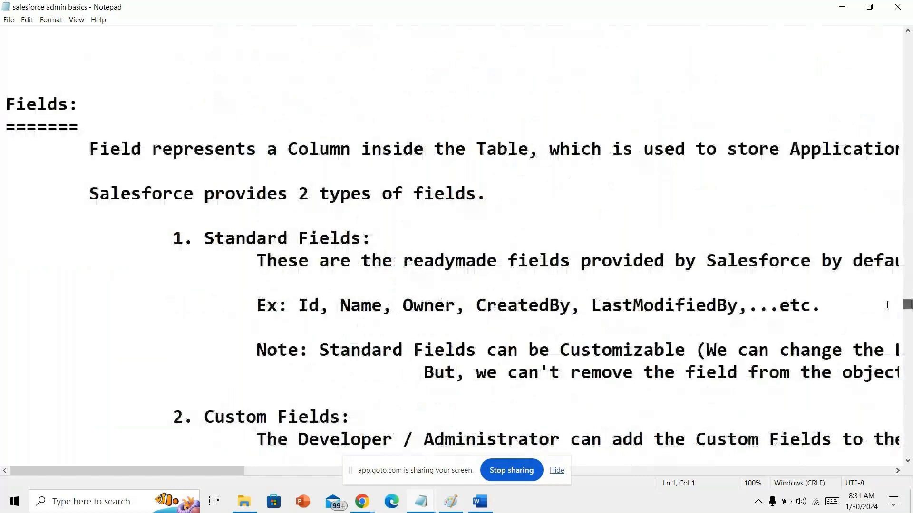
scroll(564, 295, "down", 8)
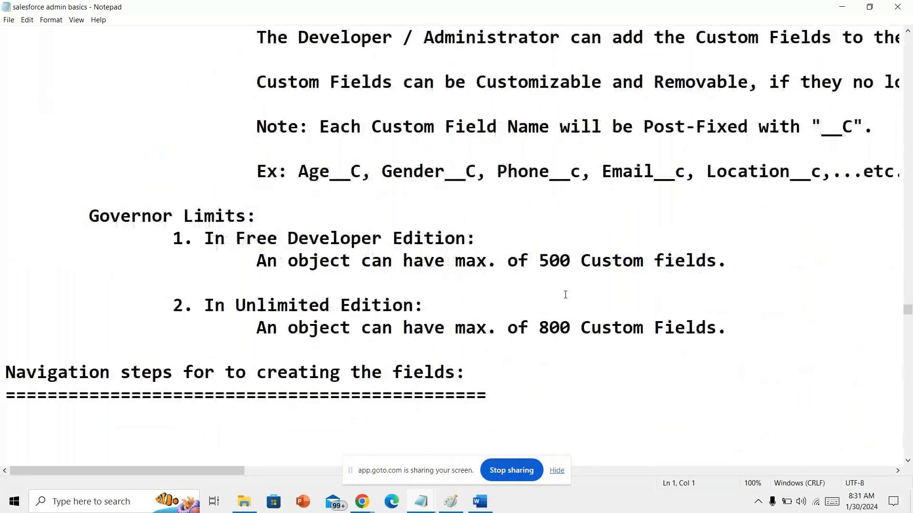
left_click_drag(6, 282, 6, 394)
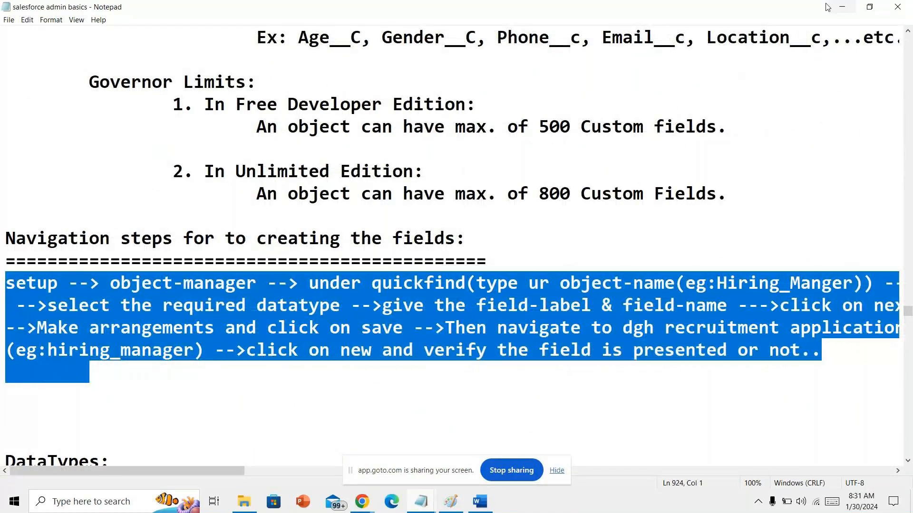
left_click(841, 6)
mouse_move(362, 502)
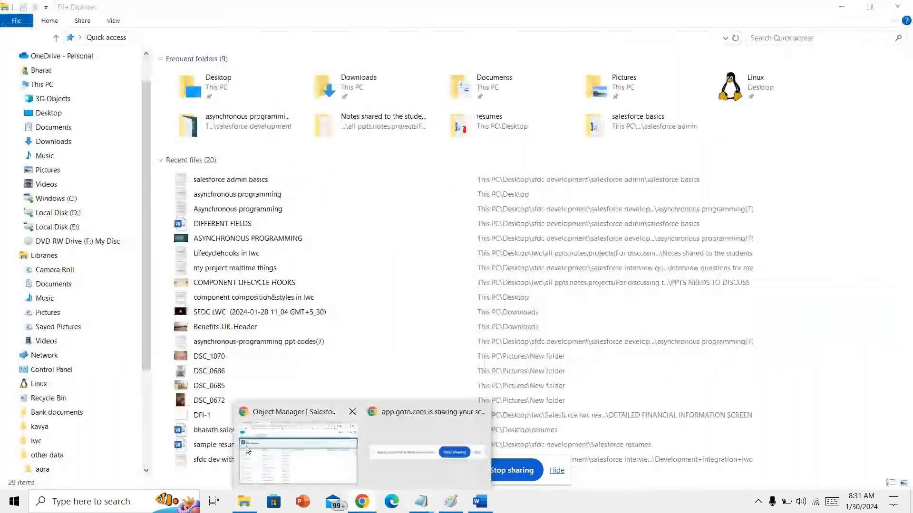
left_click(306, 458)
- Start a new custom object labelled Position14 with plural label Position14s
left_click(870, 160)
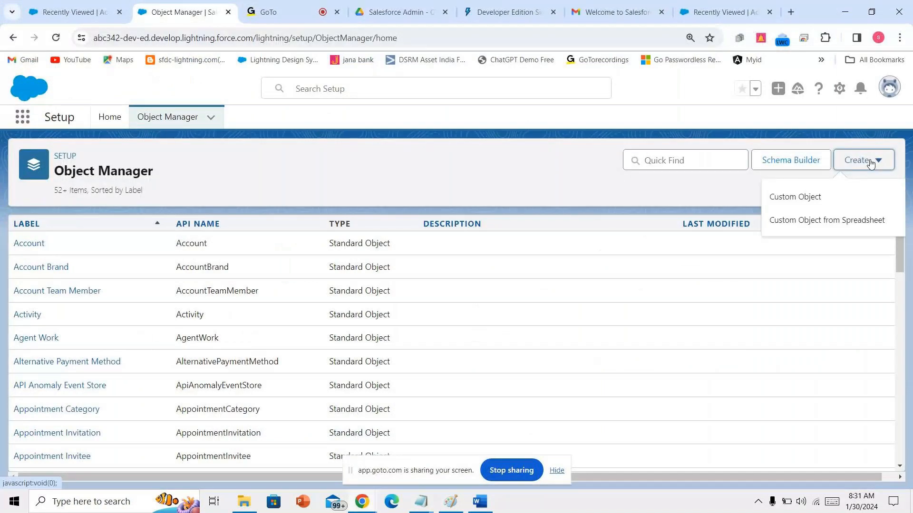
left_click(854, 200)
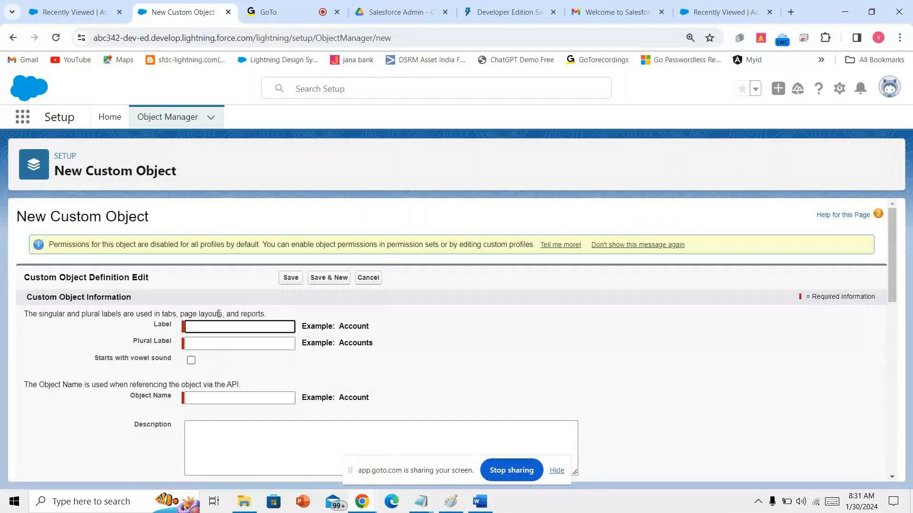
type("Posit")
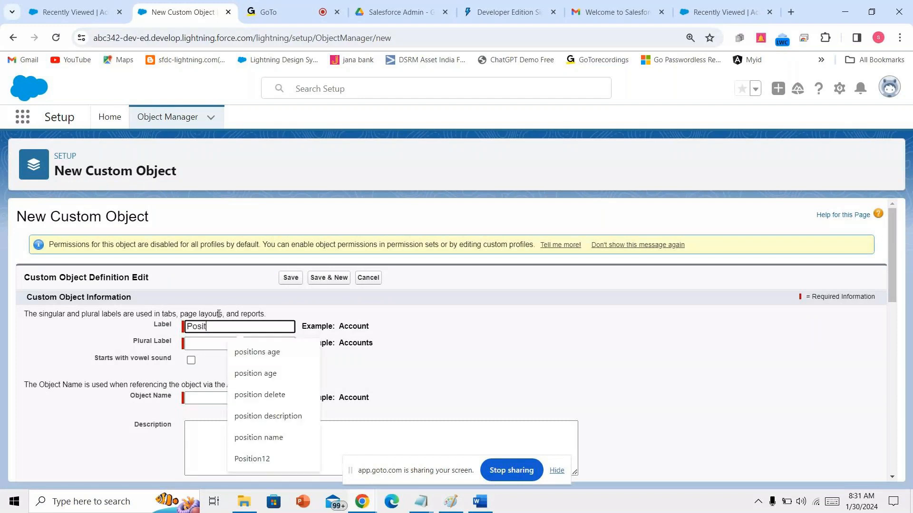
type("ion14")
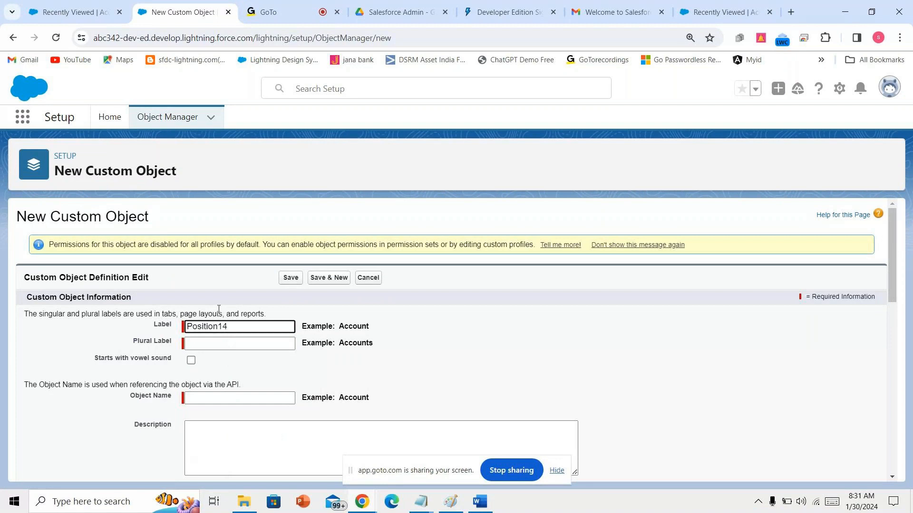
left_click(223, 373)
left_click(241, 324)
left_click(237, 343)
left_click(252, 387)
type("s")
- Change the custom object's Record Name to 'posid'
left_click(280, 9)
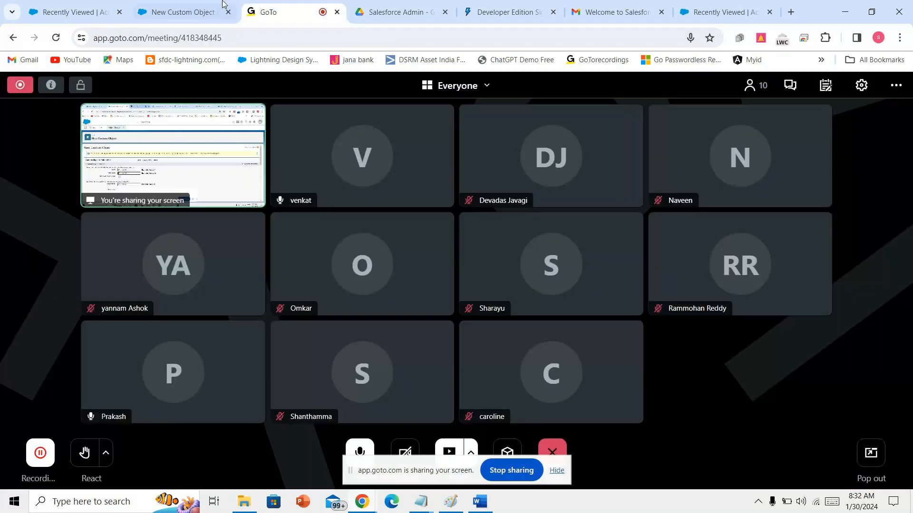
left_click(197, 4)
left_click(260, 5)
left_click(189, 5)
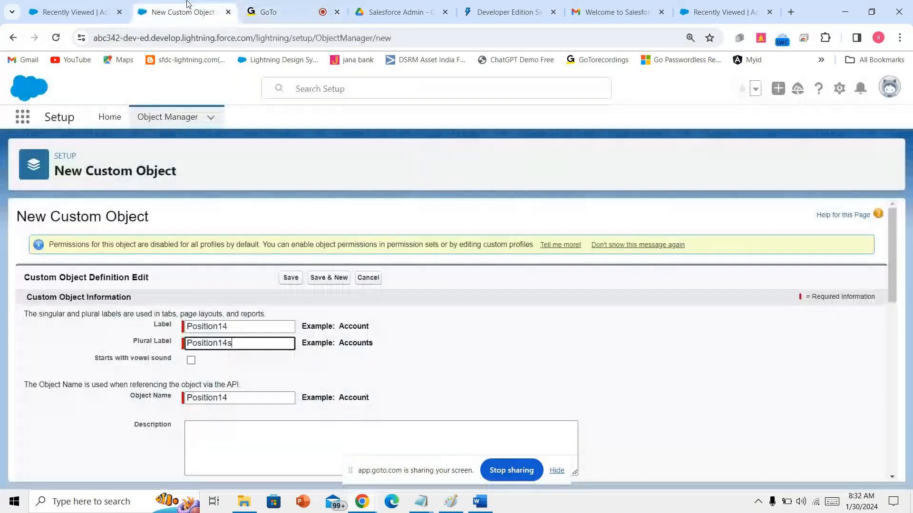
scroll(197, 326, "down", 3)
scroll(197, 326, "down", 3)
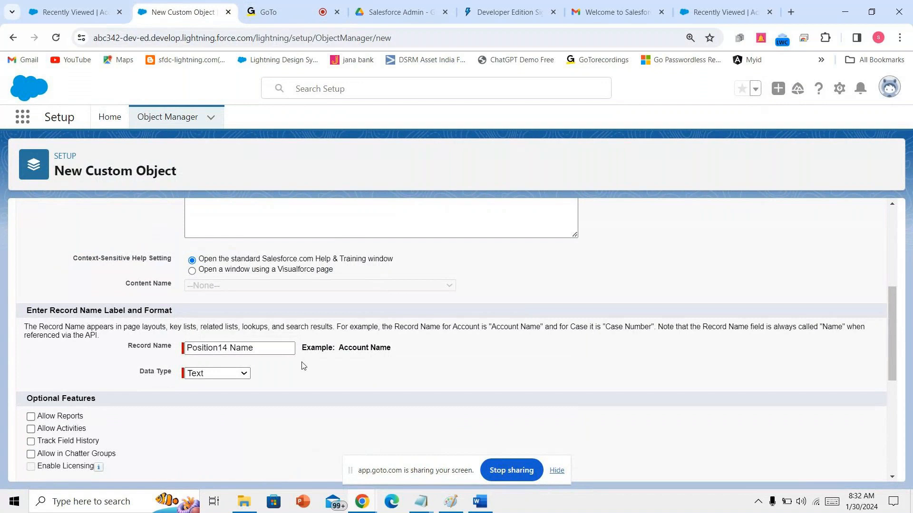
left_click(260, 348)
left_click_drag(259, 349, 179, 353)
type("p")
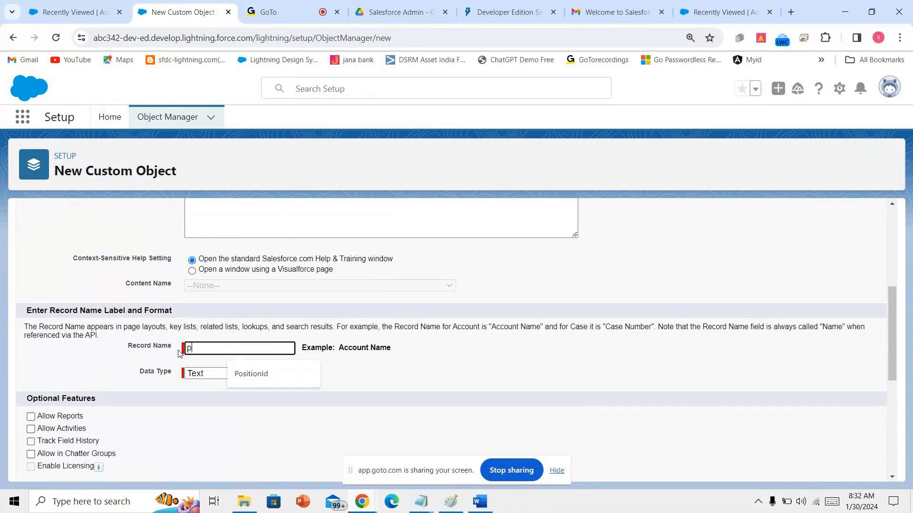
type("osid")
- Make the record name an Auto Number with display format P-{0000} starting at 01
left_click(216, 373)
left_click(215, 382)
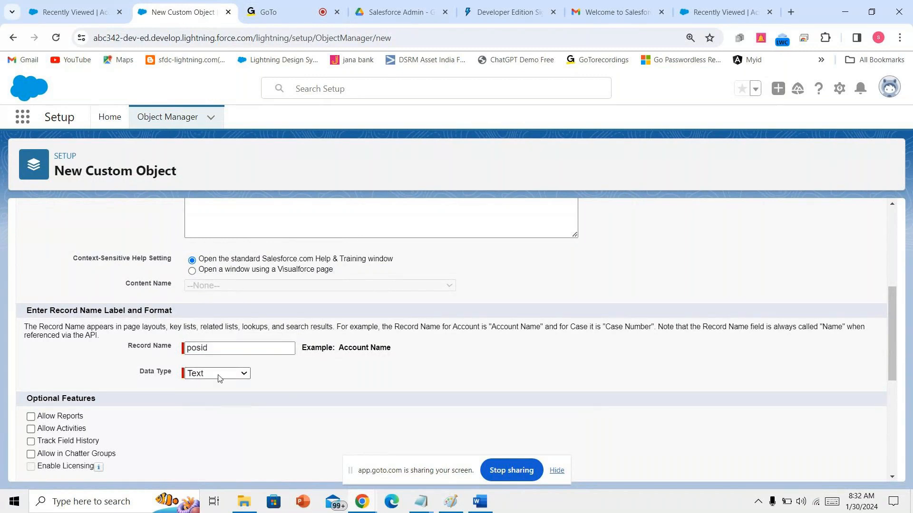
left_click(217, 374)
left_click(223, 393)
left_click(223, 393)
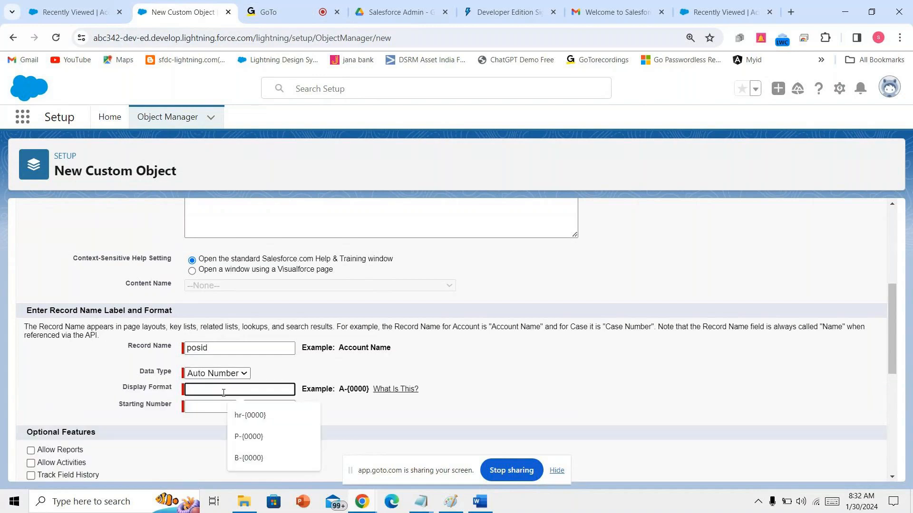
type("P-{}")
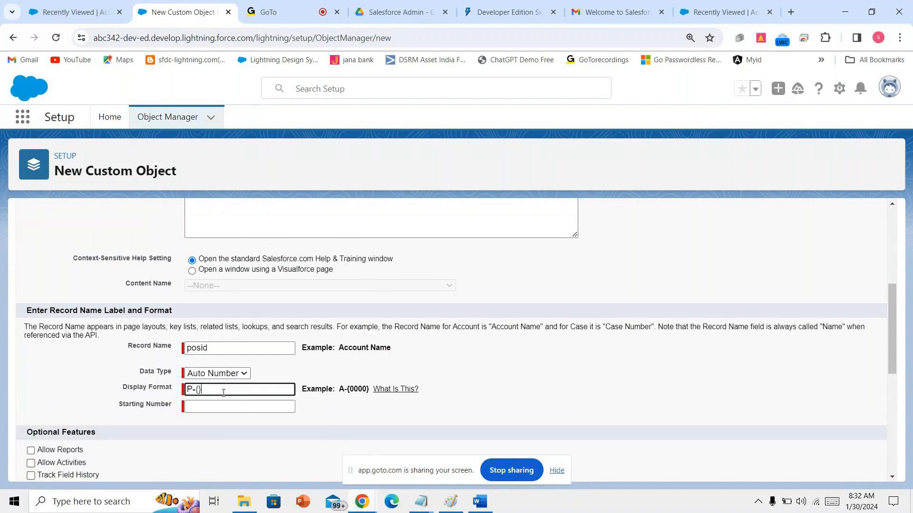
key("Left")
type("0000")
left_click(218, 407)
type("01")
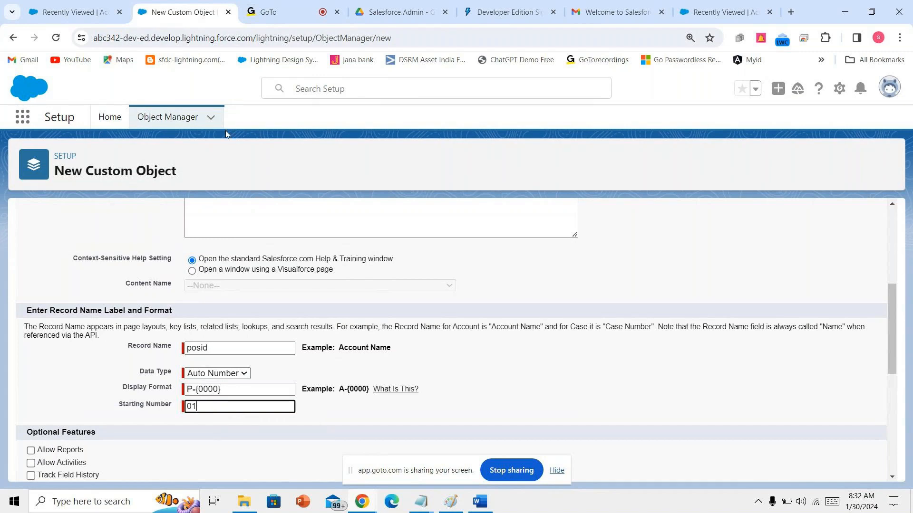
left_click(301, 4)
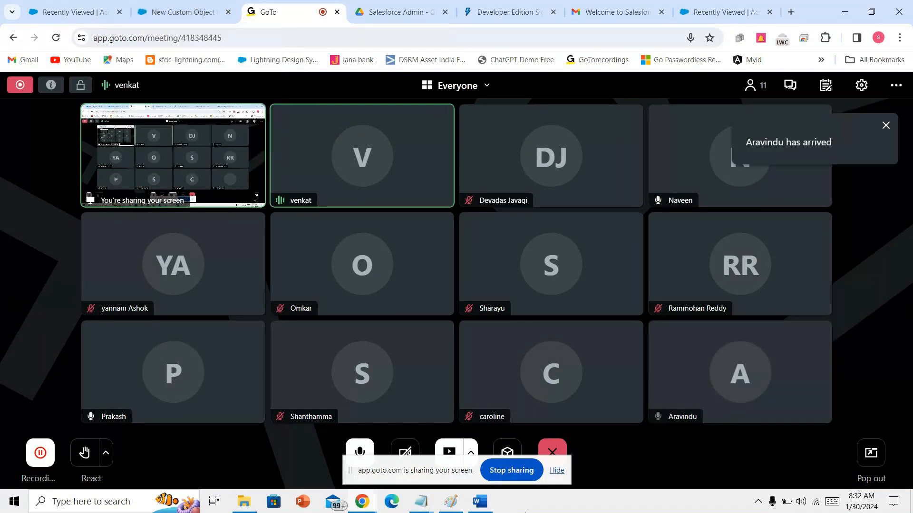
- Check the POSITION__c field list in Word's DIFFERENT FIELDS document, then return to the browser
left_click(482, 505)
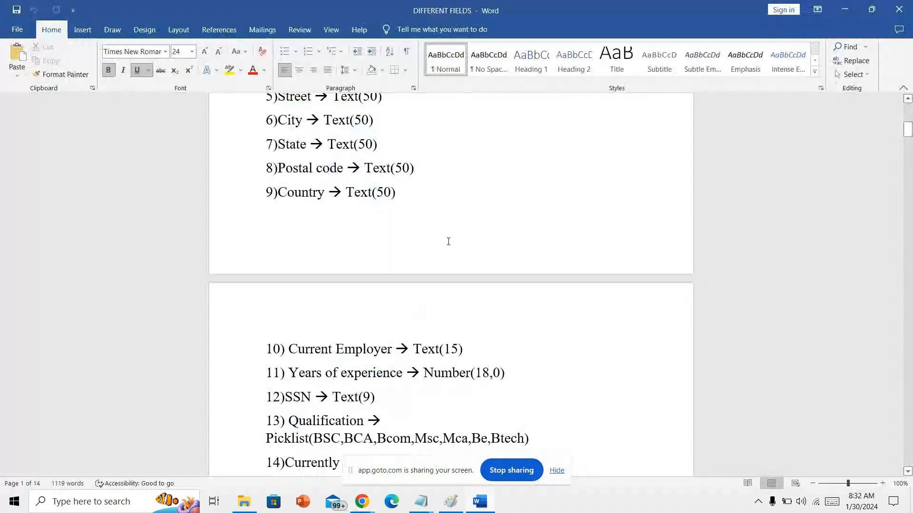
scroll(449, 242, "up", 5)
scroll(444, 242, "down", 7)
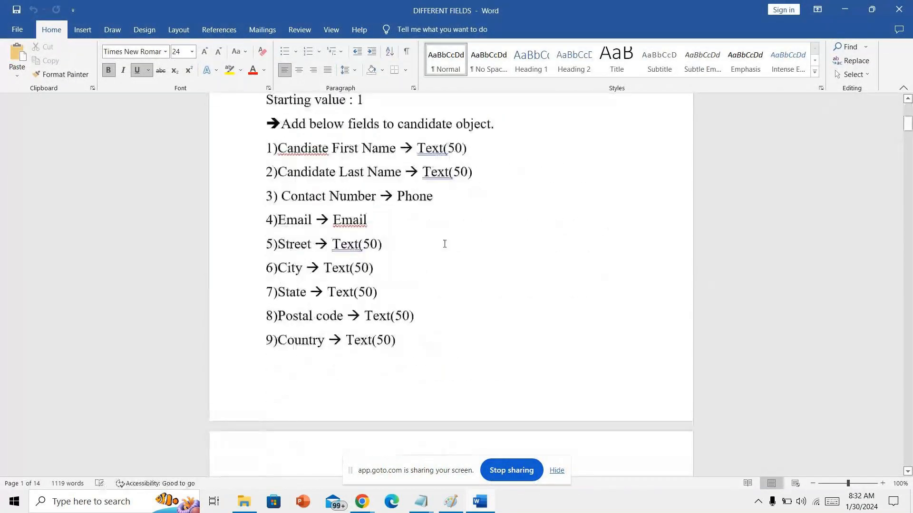
scroll(443, 245, "down", 15)
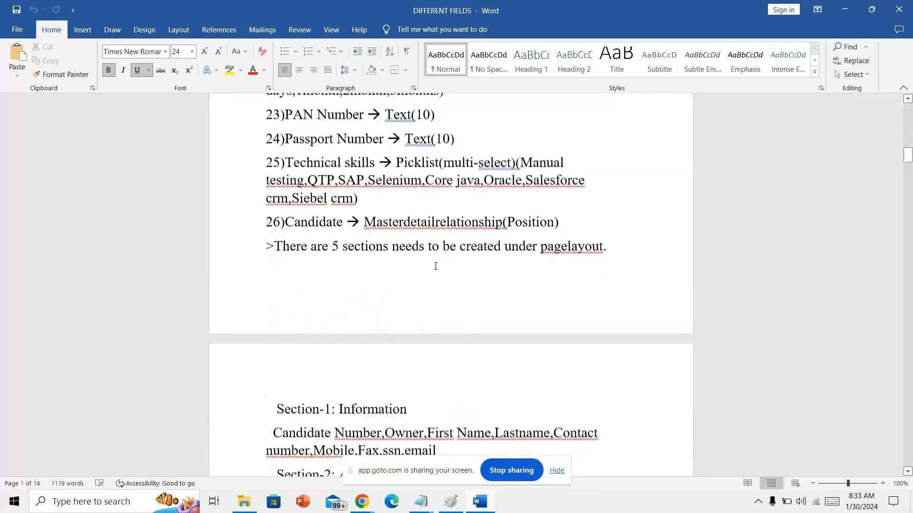
scroll(435, 270, "down", 2)
scroll(432, 266, "up", 2)
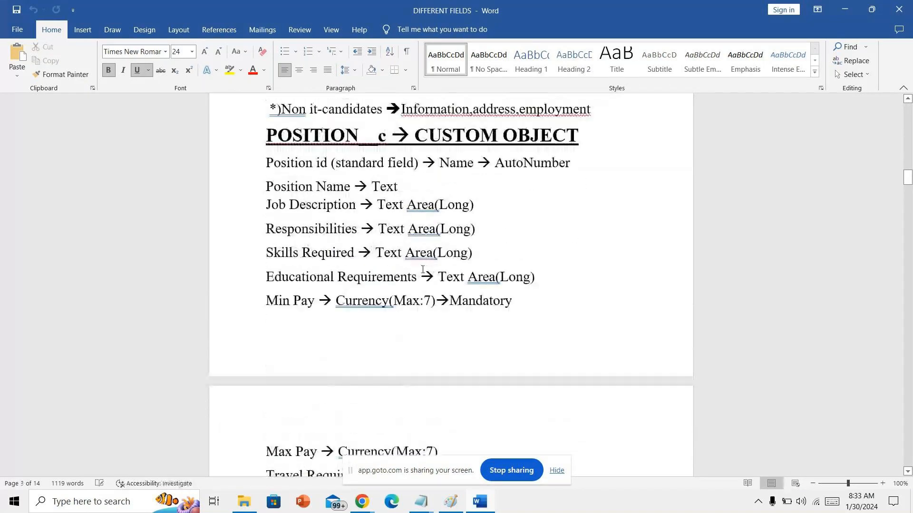
mouse_move(361, 501)
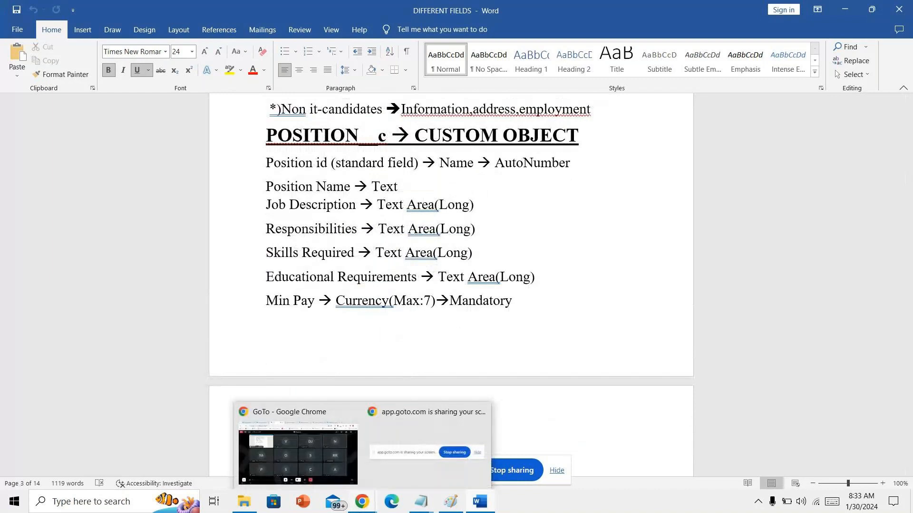
left_click(298, 454)
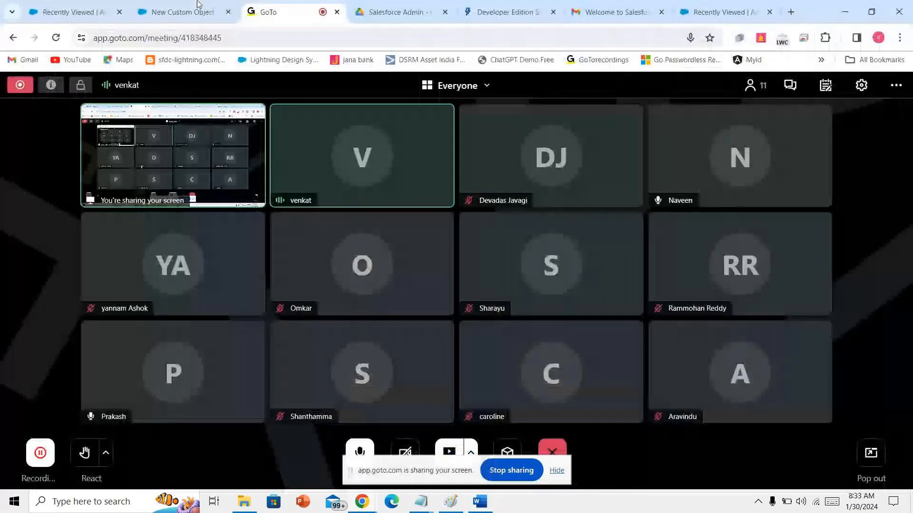
- Enable reports, activities, field history, Chatter groups and search, and save Position14
left_click(190, 12)
scroll(95, 285, "down", 3)
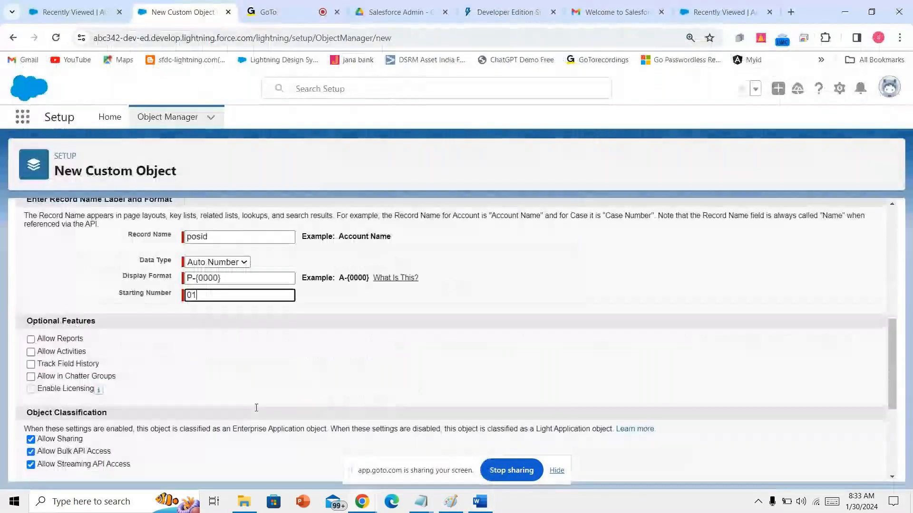
left_click(31, 331)
left_click(31, 344)
left_click(31, 357)
left_click(31, 369)
scroll(225, 405, "down", 2)
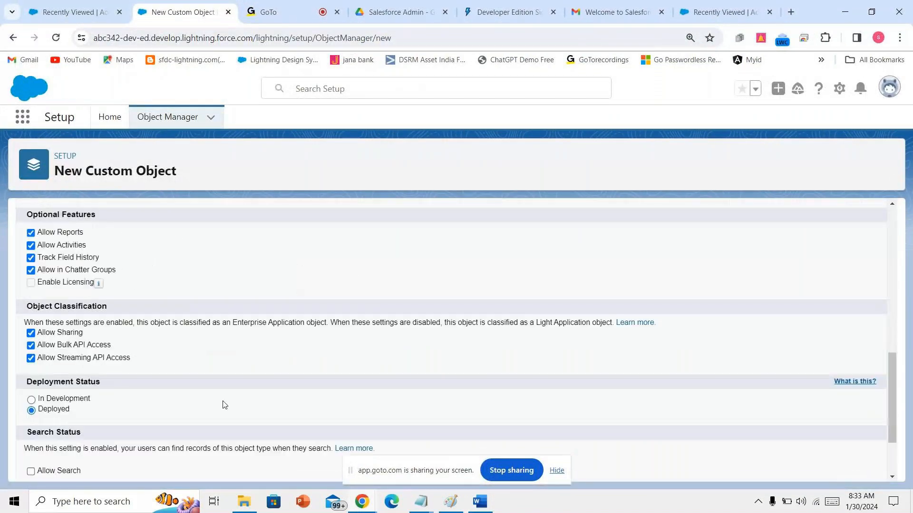
scroll(225, 405, "down", 2)
left_click(31, 380)
left_click(290, 465)
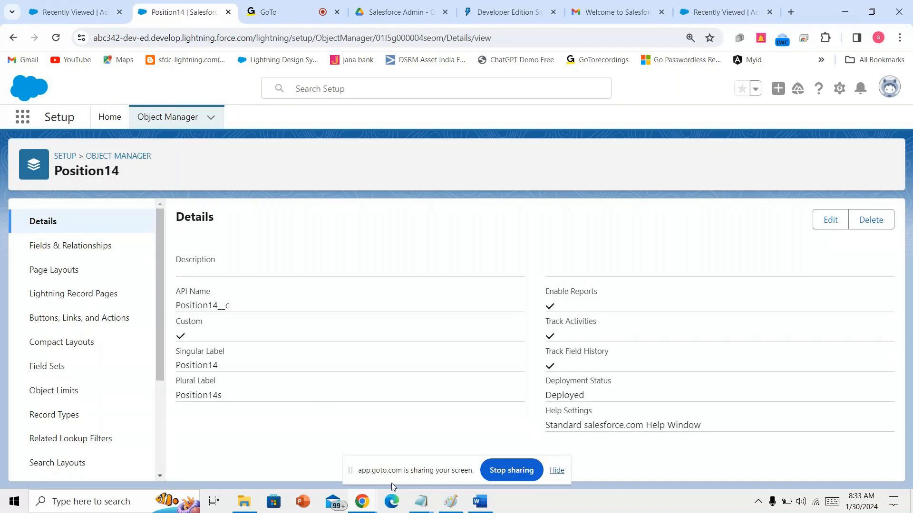
- Mark the Tabs step as the next topic in the Notepad outline
mouse_move(428, 504)
left_click(387, 456)
left_click_drag(226, 104, 308, 110)
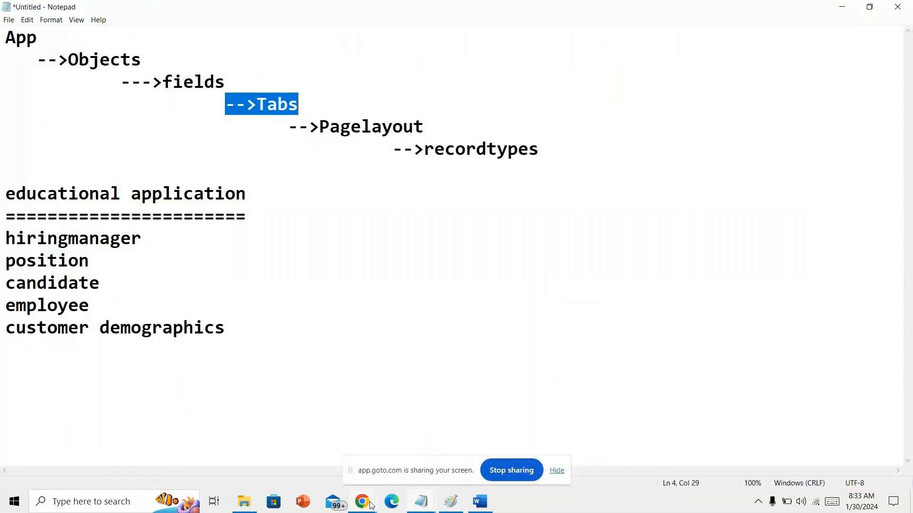
- Find Tabs via Setup Quick Find 'TAB' and begin a new custom object tab
mouse_move(372, 505)
left_click(292, 473)
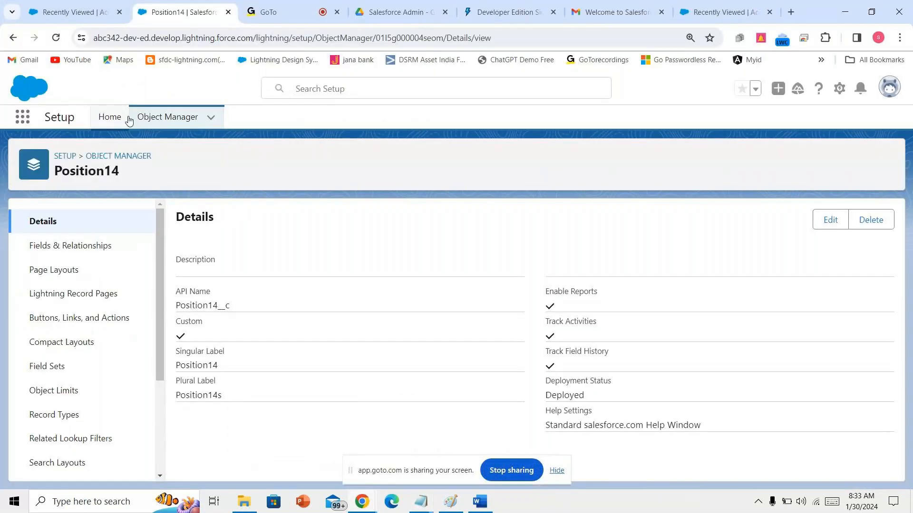
left_click(113, 118)
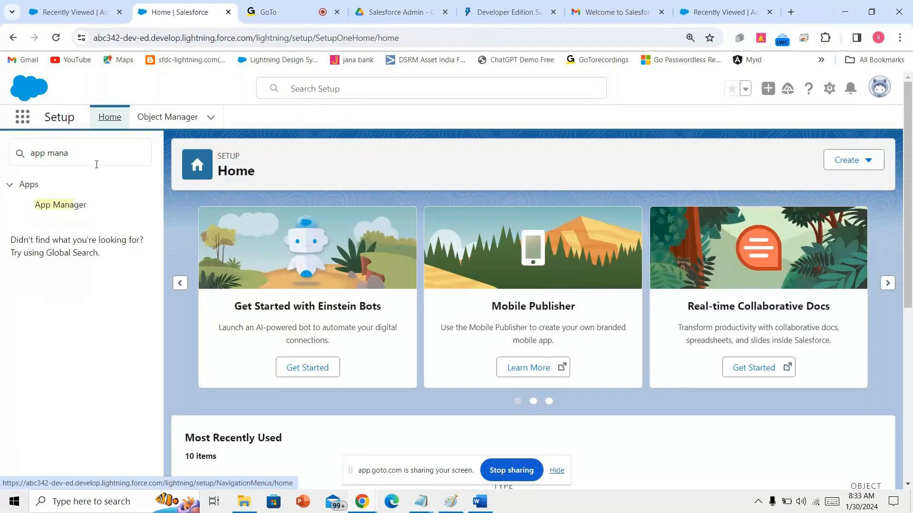
left_click(73, 4)
left_click(156, 4)
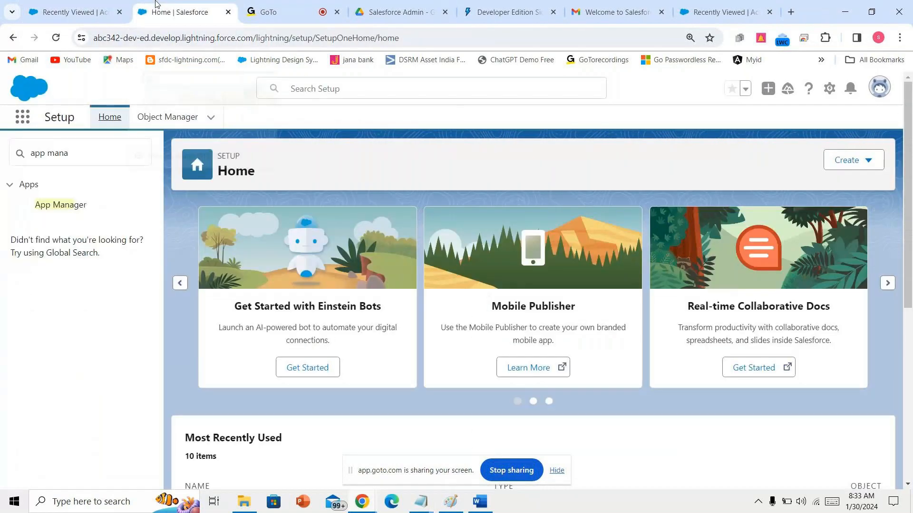
left_click(20, 153)
type("T")
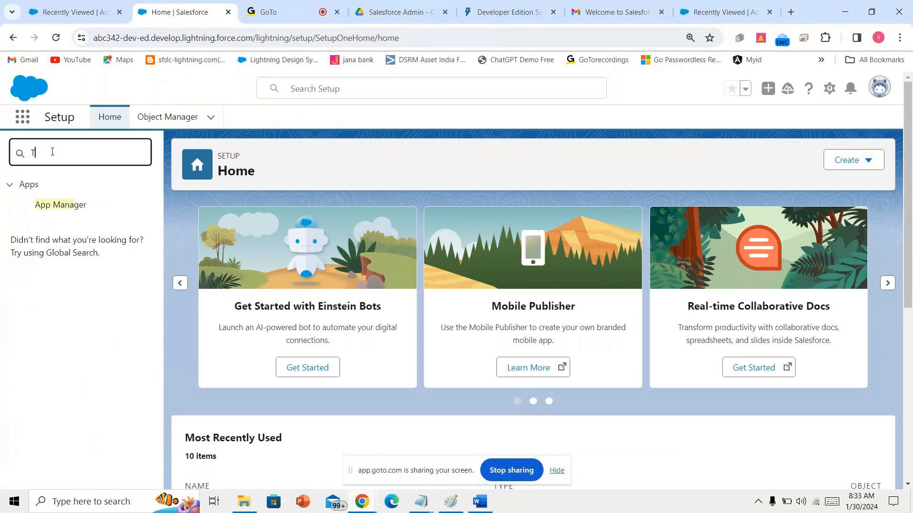
type("AB")
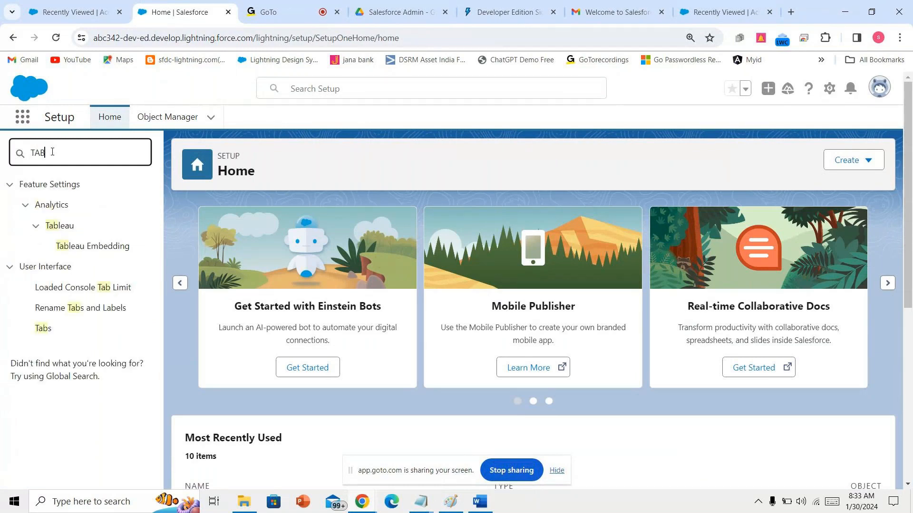
left_click(50, 329)
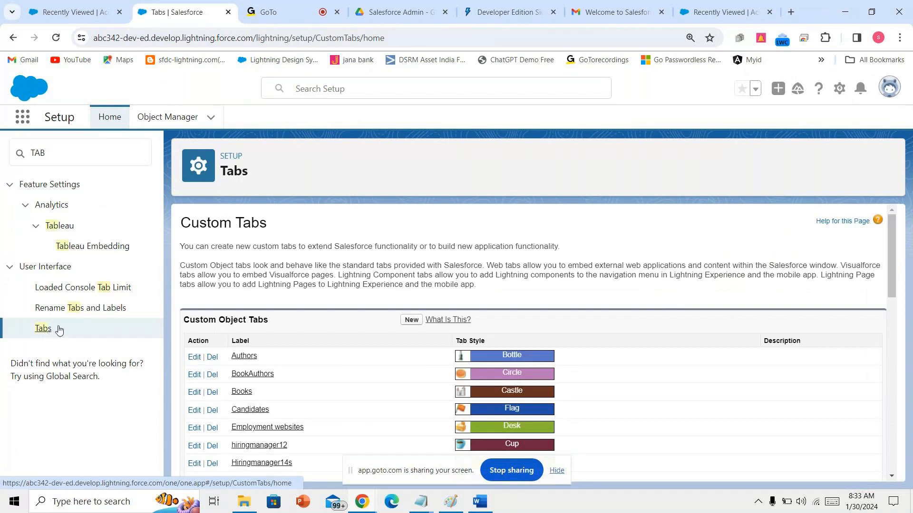
left_click(417, 325)
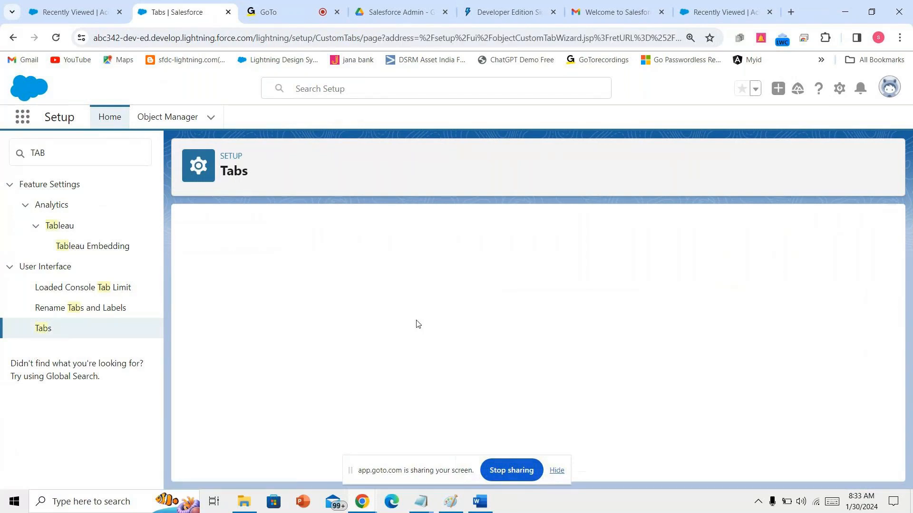
- Create a Factory-style Position14 tab for all profiles, included in the Destination education app
left_click(357, 328)
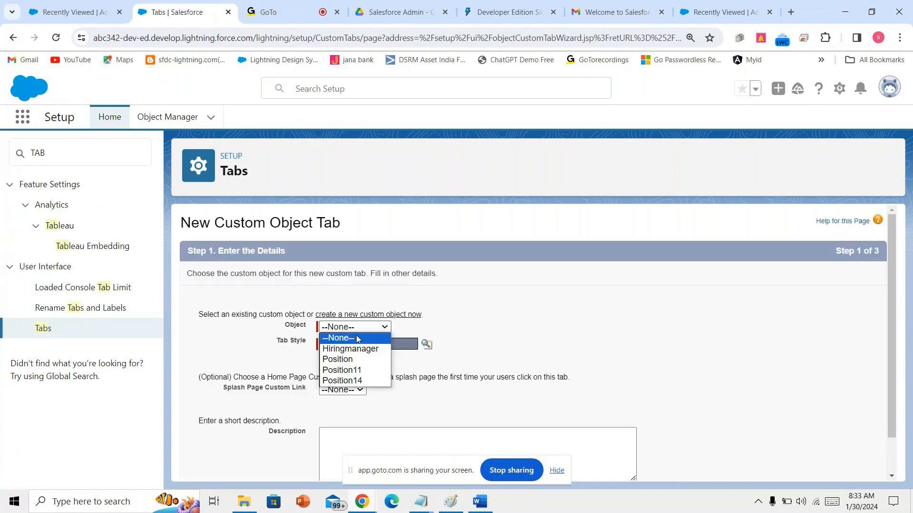
left_click(354, 380)
left_click(432, 346)
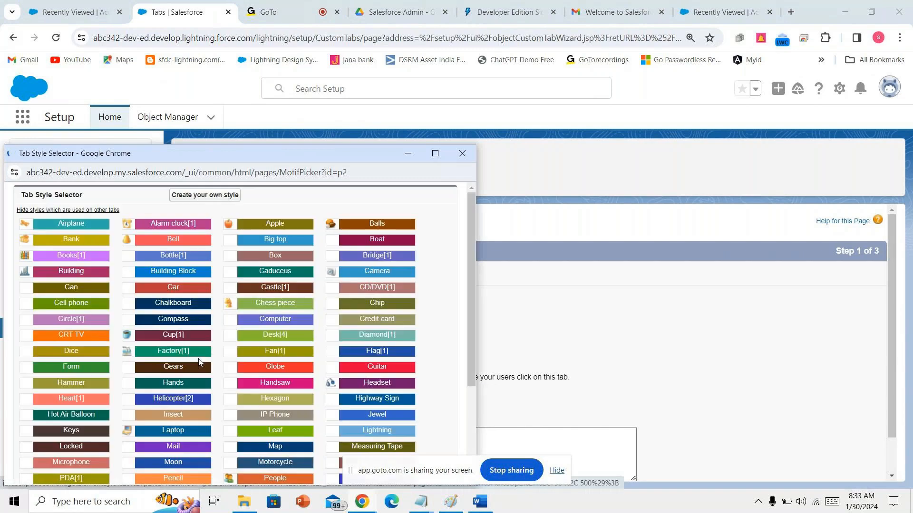
left_click(173, 351)
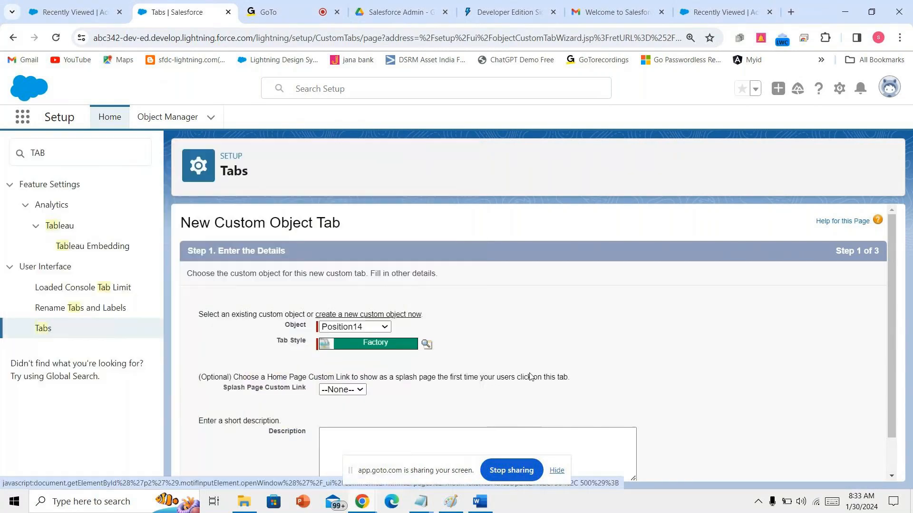
scroll(667, 337, "down", 2)
left_click(839, 468)
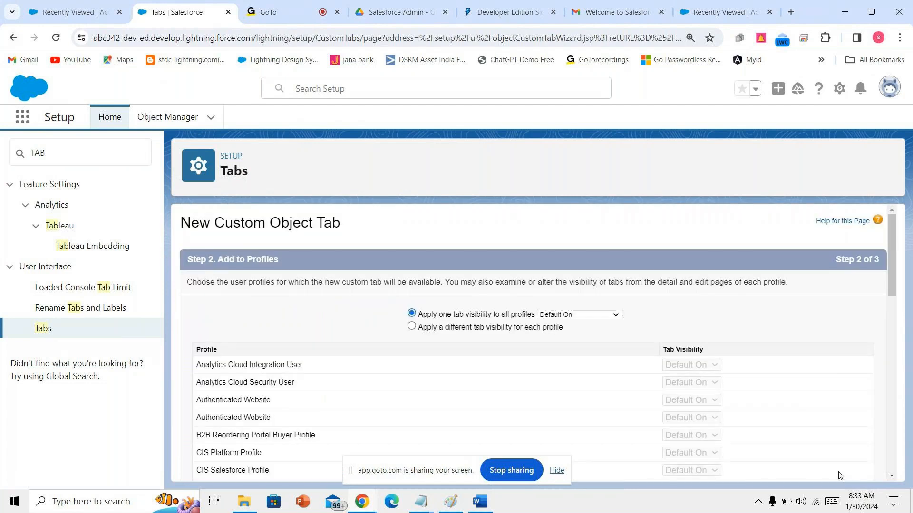
scroll(772, 414, "down", 10)
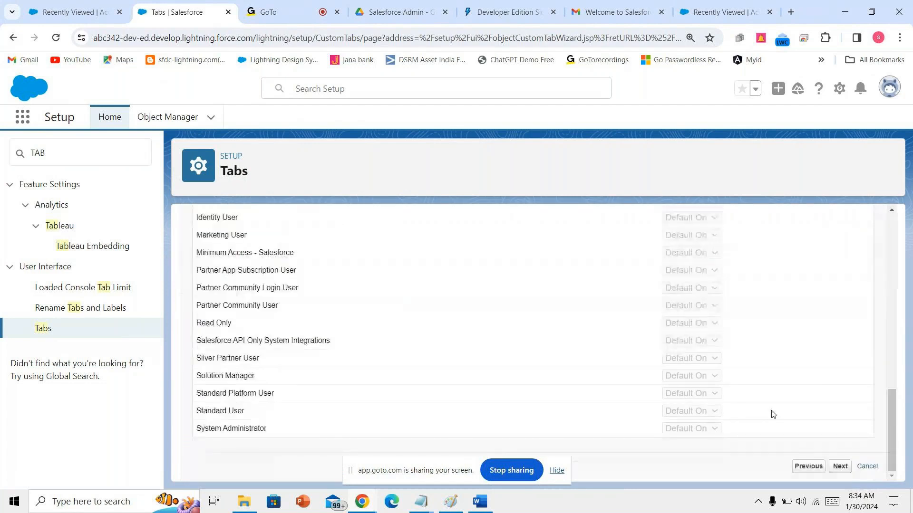
left_click(839, 467)
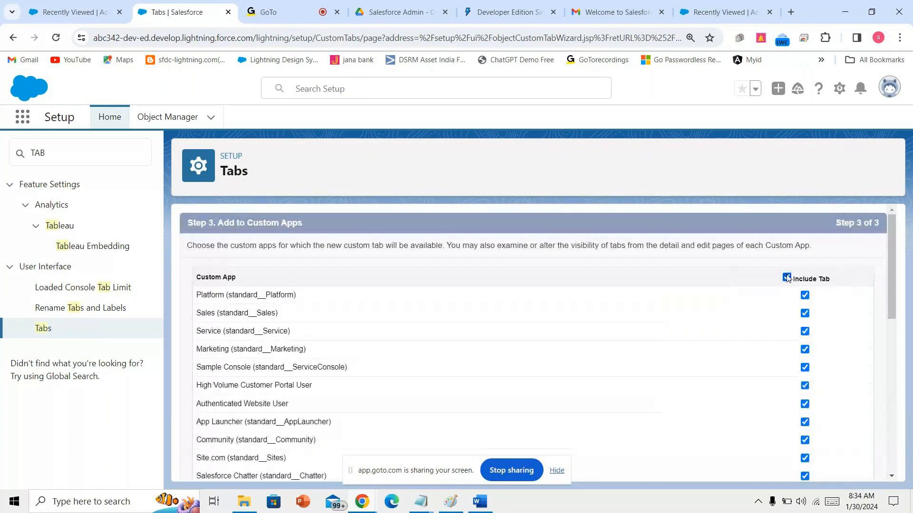
scroll(816, 375, "down", 10)
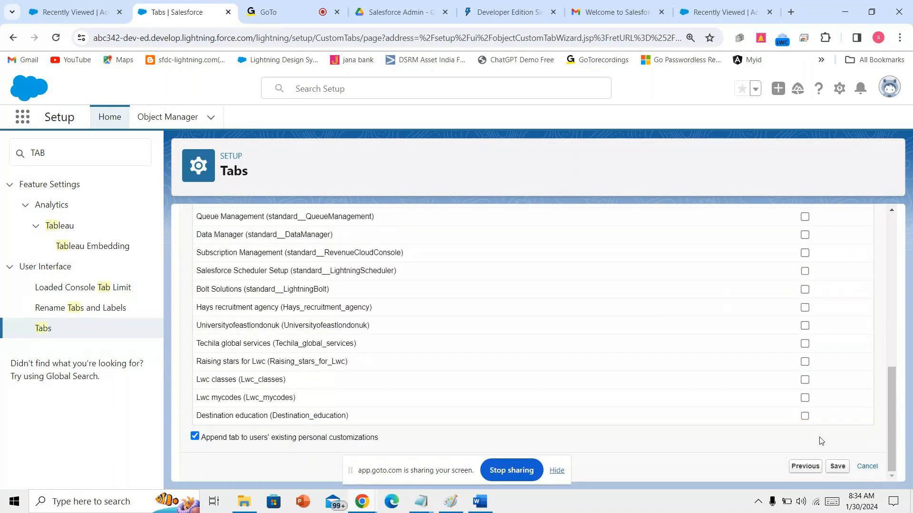
left_click(804, 415)
left_click(844, 467)
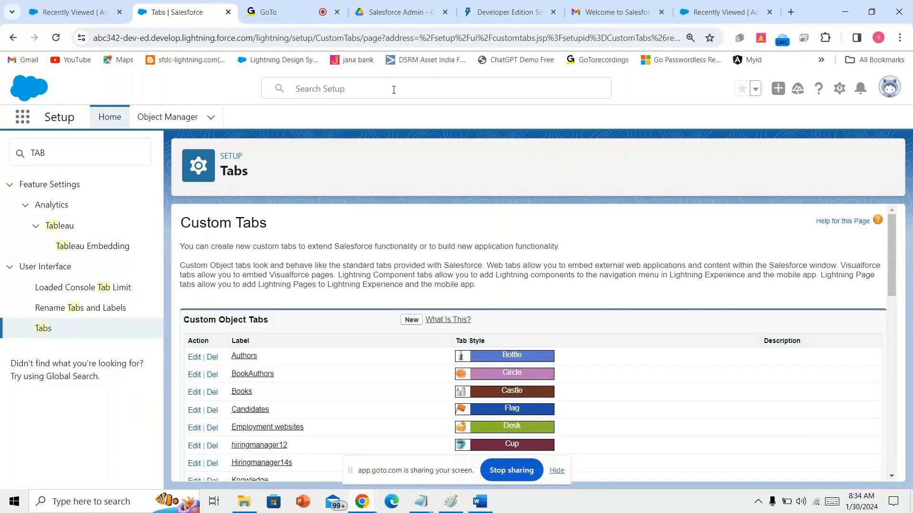
left_click(74, 12)
- Reload the app until the Position14s tab appears, and open its records list
left_click(56, 37)
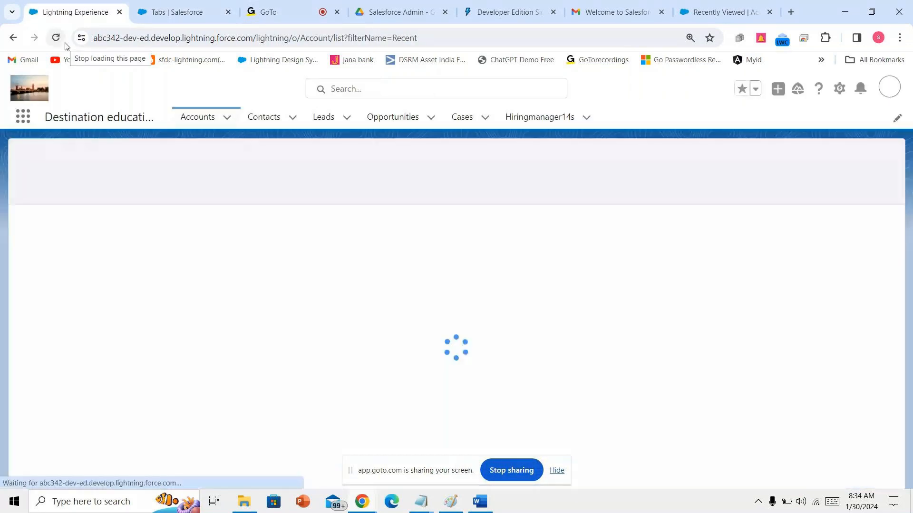
left_click(56, 38)
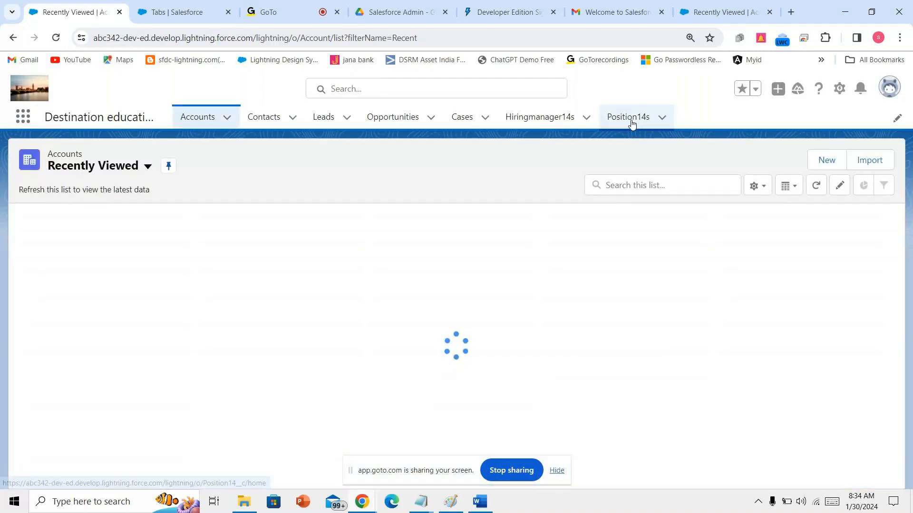
left_click(630, 119)
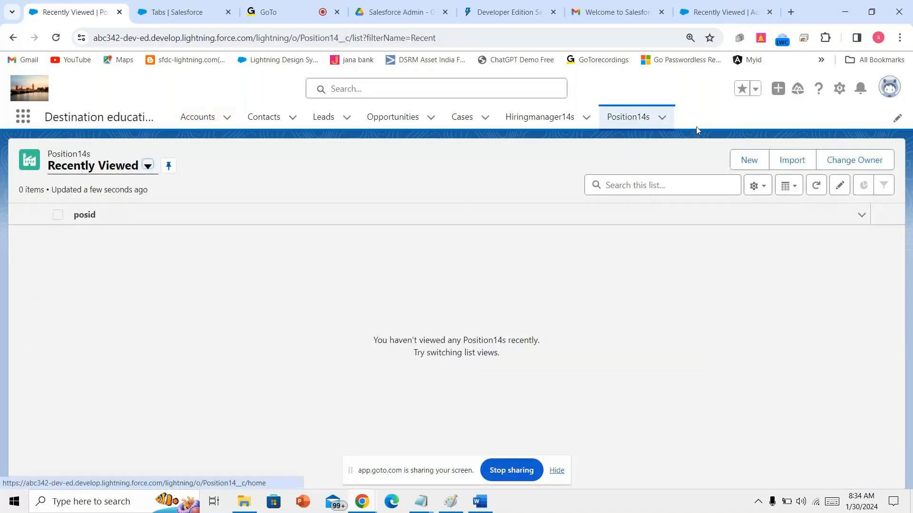
- Save a first Position14 record, P-0001, then return to the Position14s list
left_click(745, 160)
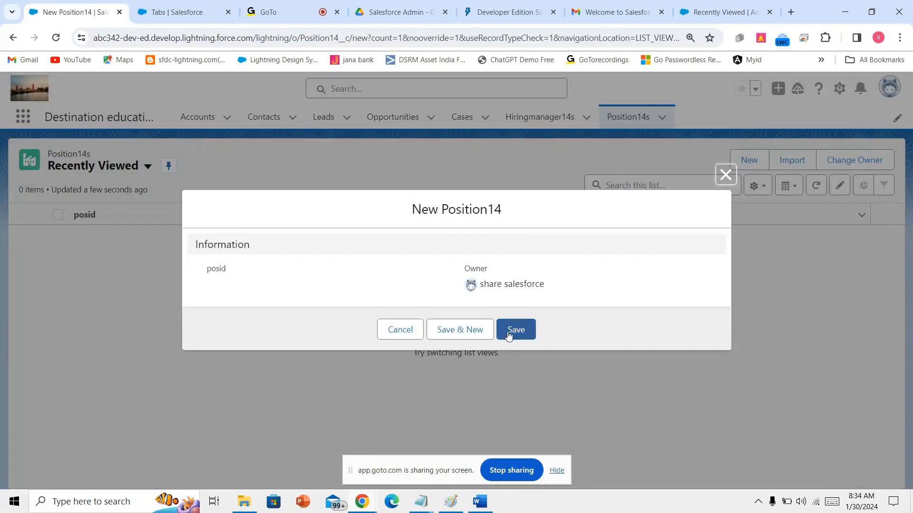
left_click_drag(198, 275, 251, 279)
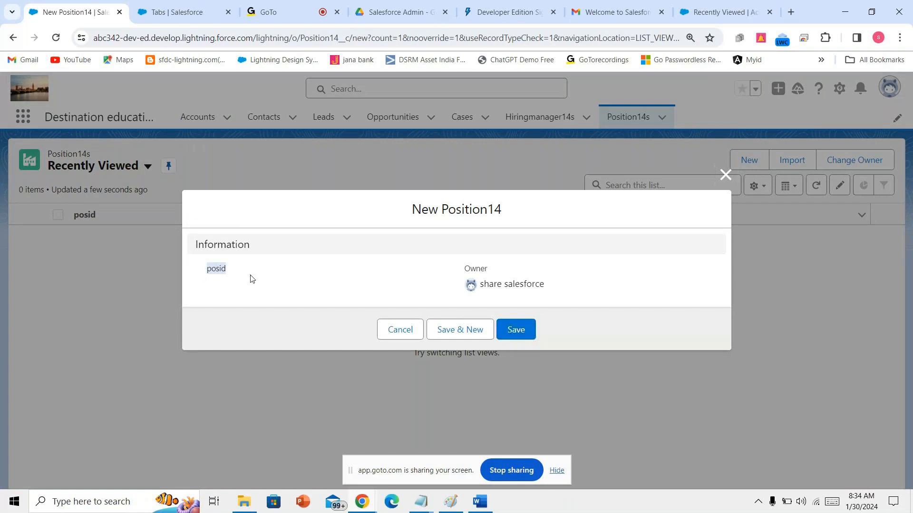
left_click(521, 331)
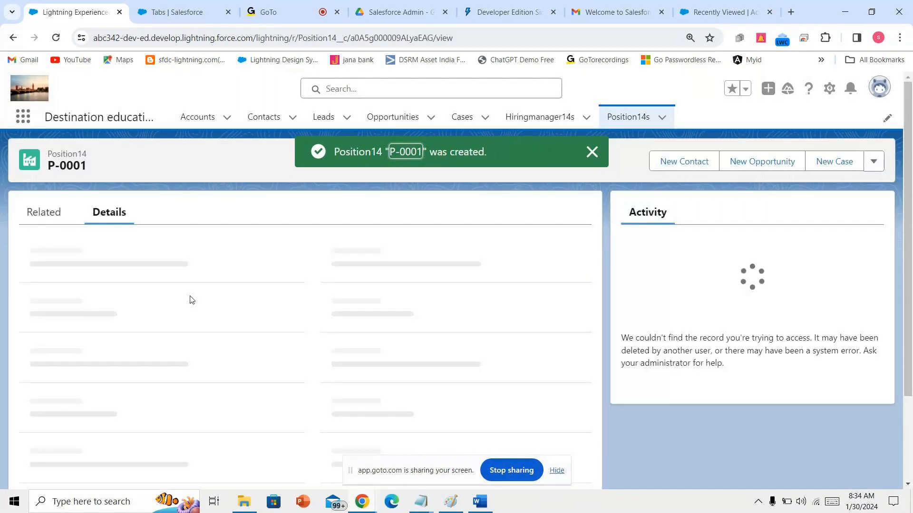
left_click_drag(59, 266, 30, 264)
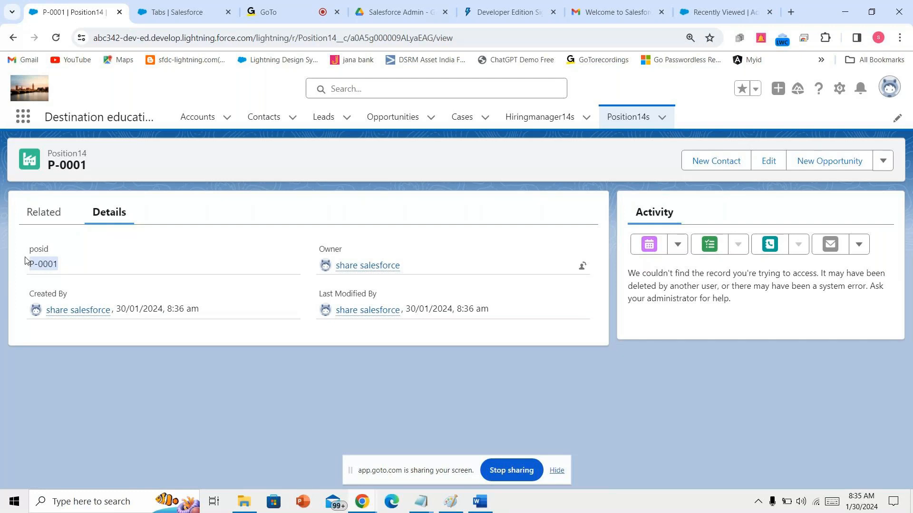
left_click(62, 268)
left_click_drag(60, 268, 30, 265)
left_click(618, 119)
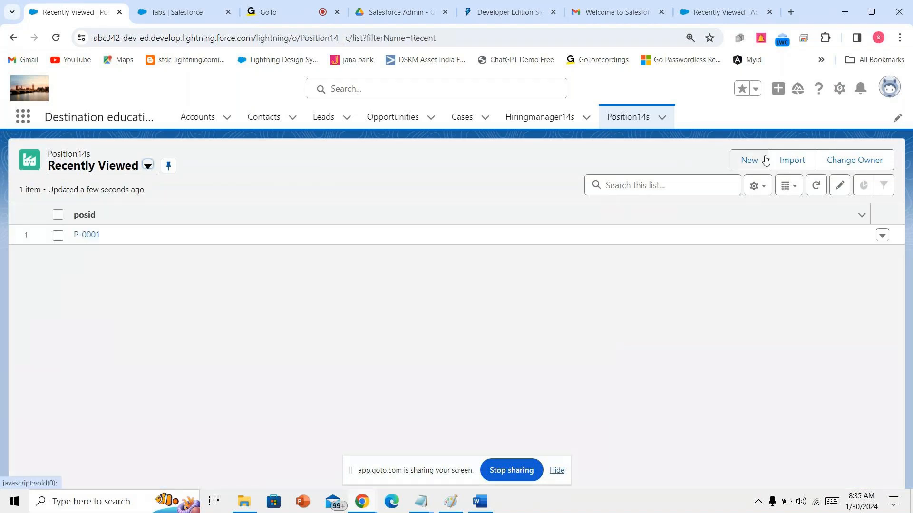
- Create Position14 records P-0002 and P-0003, then reopen the Position14s list
left_click(765, 159)
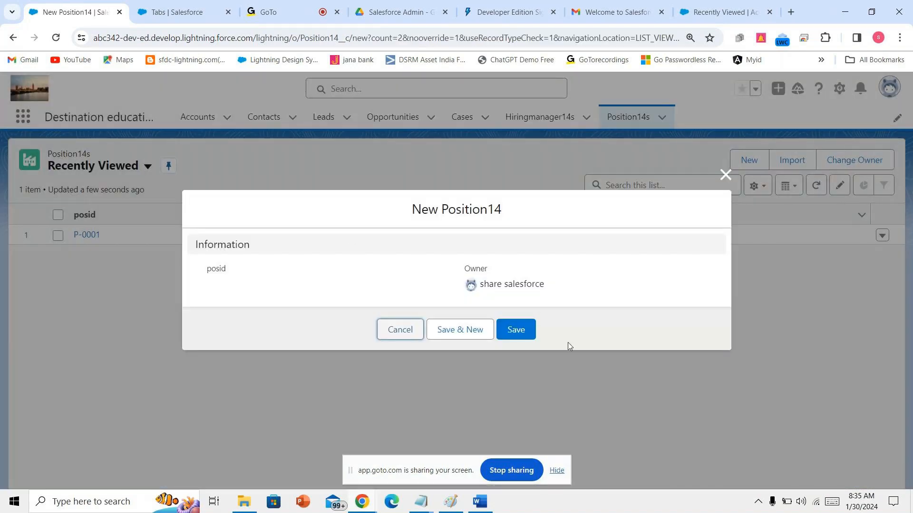
left_click(515, 332)
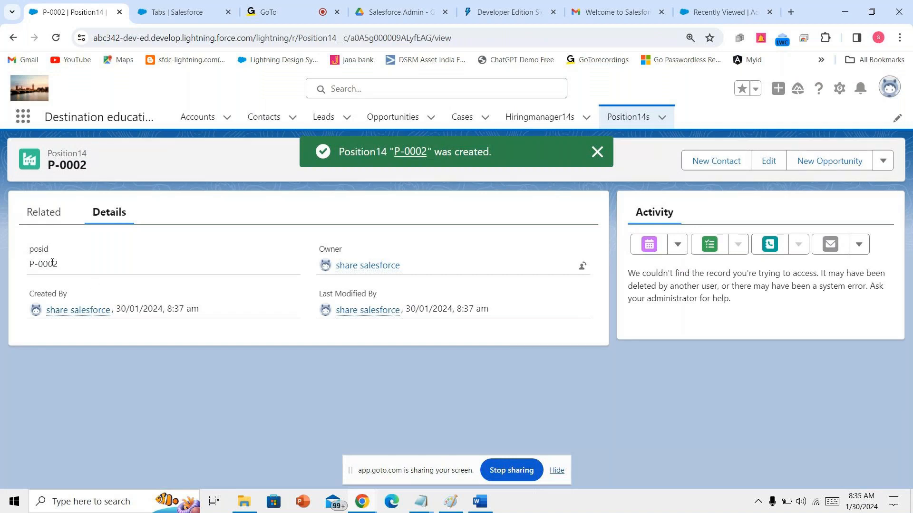
left_click_drag(59, 261, 5, 264)
left_click(617, 118)
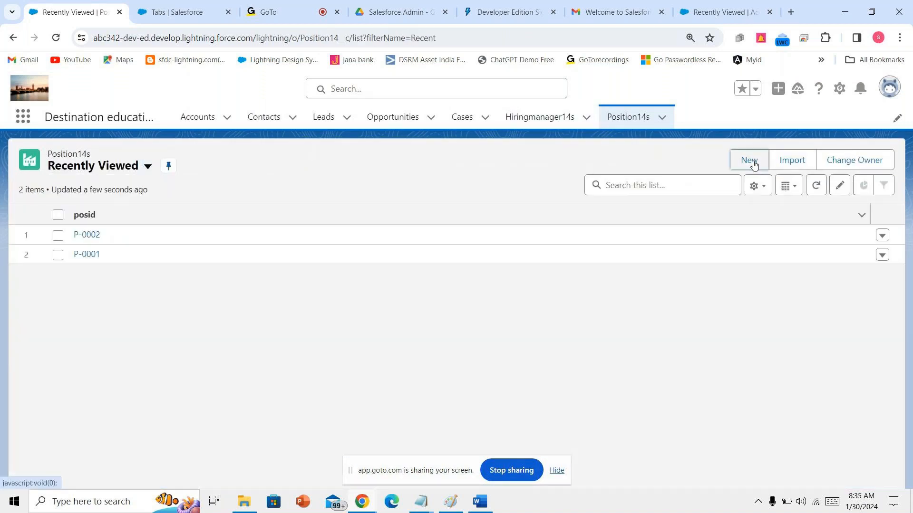
left_click(750, 162)
left_click(523, 332)
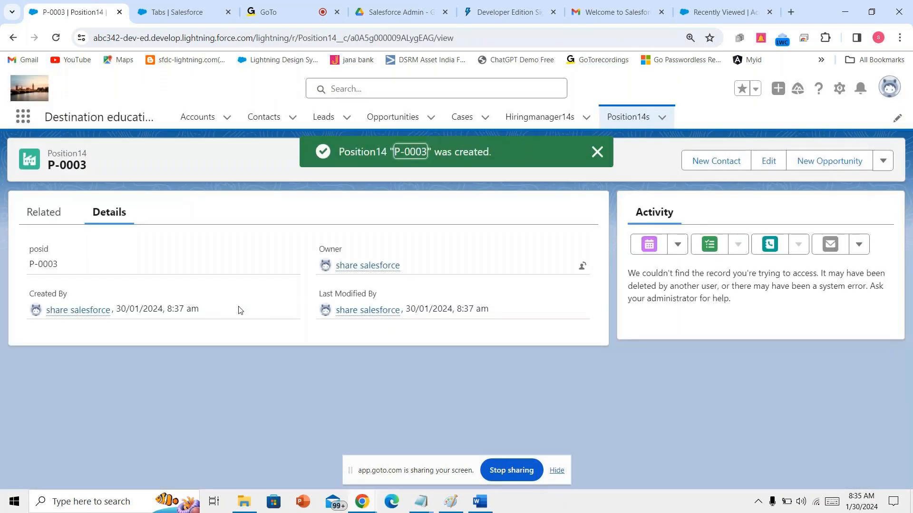
left_click(292, 16)
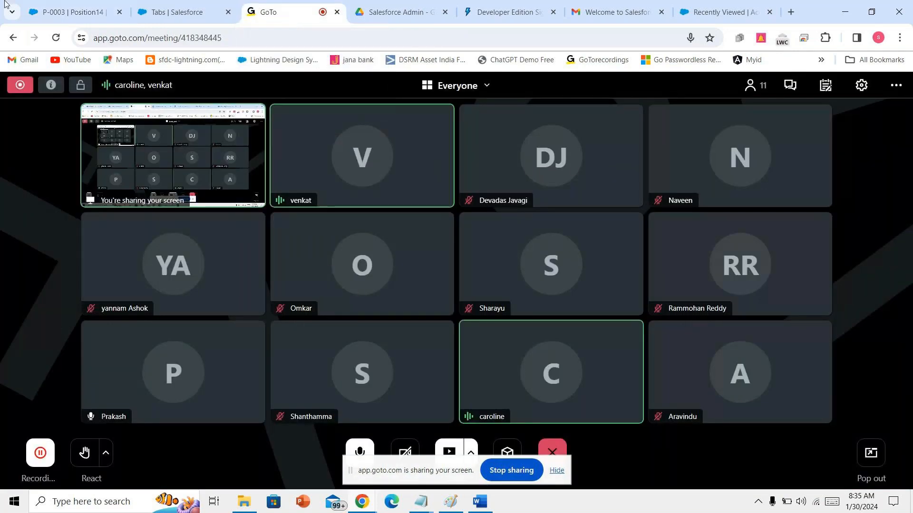
left_click(74, 5)
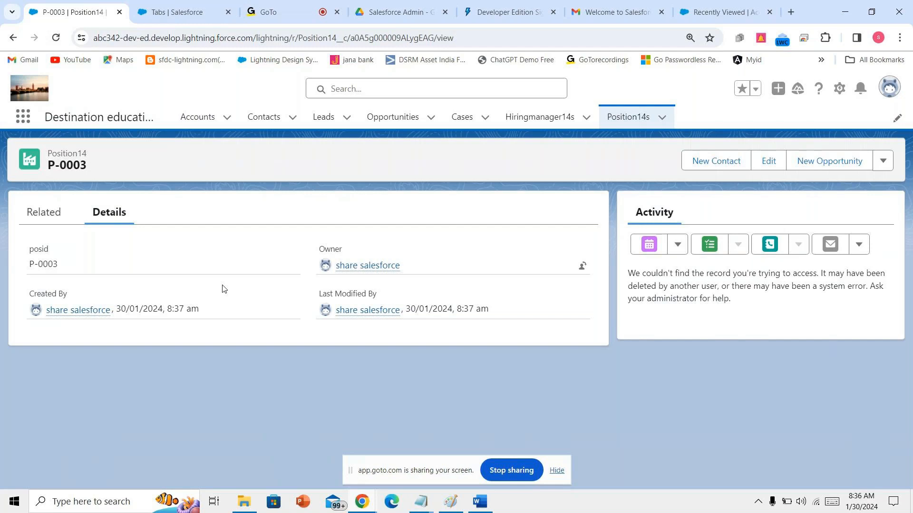
left_click(633, 119)
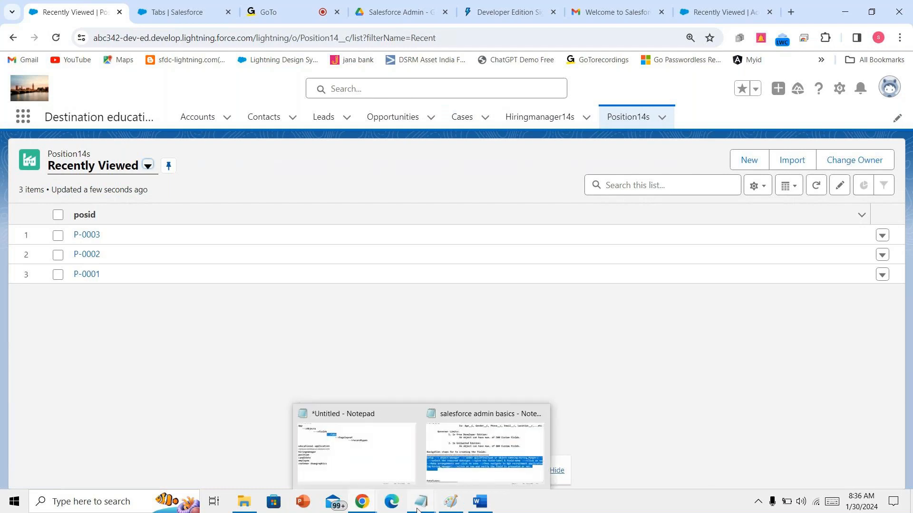
- Append '===>id,name,hremailid,hrcontactnumber,...' after 'position' in the Notepad notes
left_click(356, 447)
left_click(196, 274)
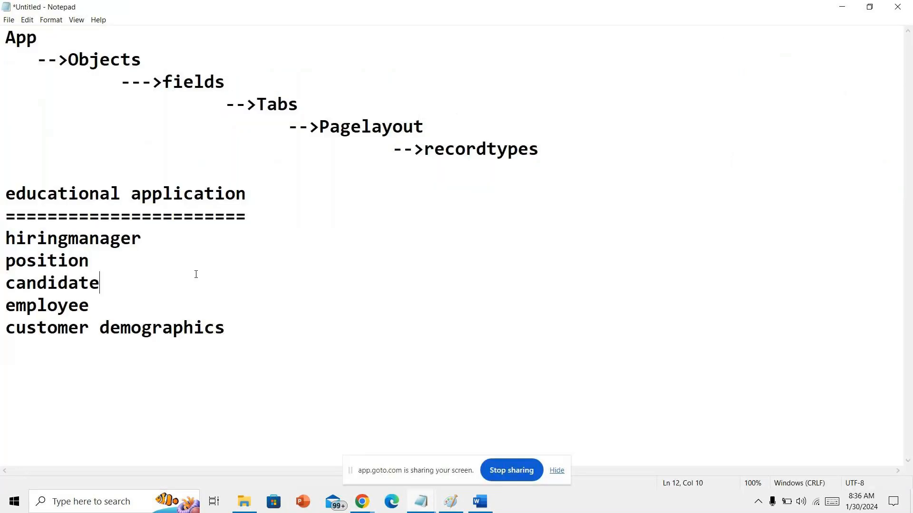
left_click(189, 259)
type("===>id,name,")
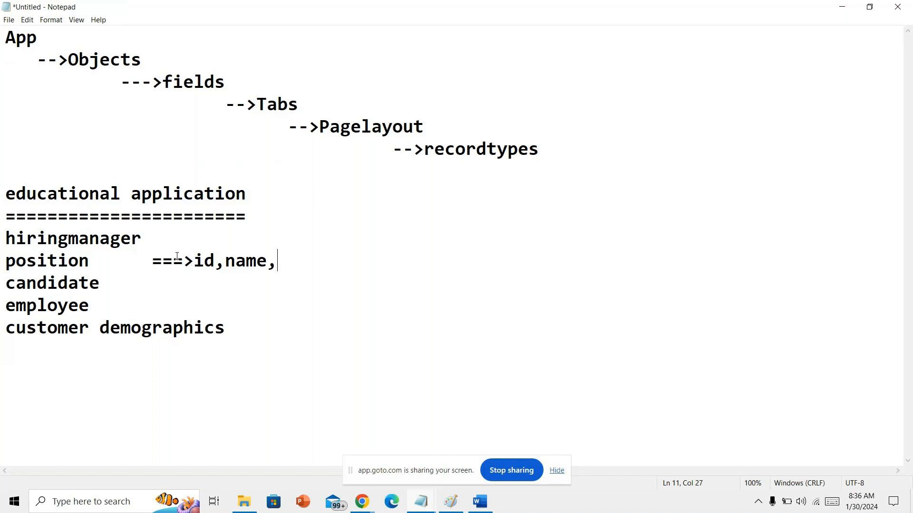
type("hremailid,h")
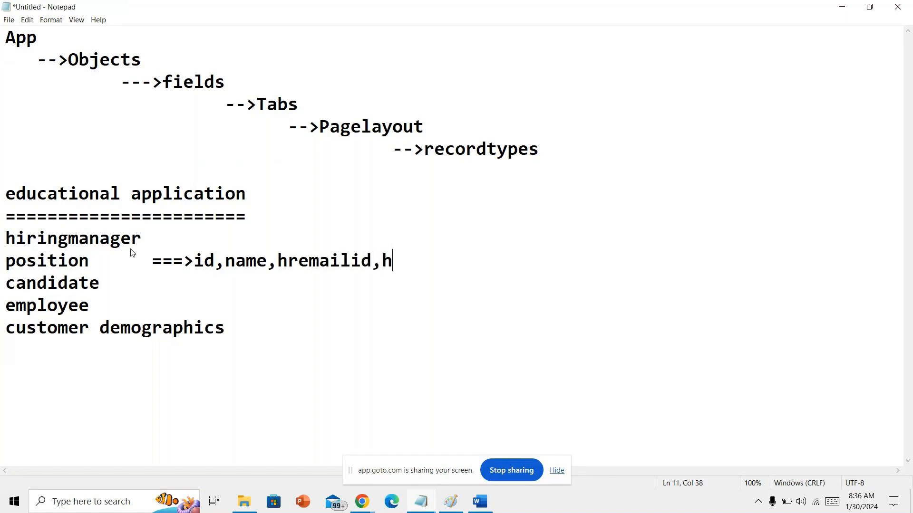
type("rcontac")
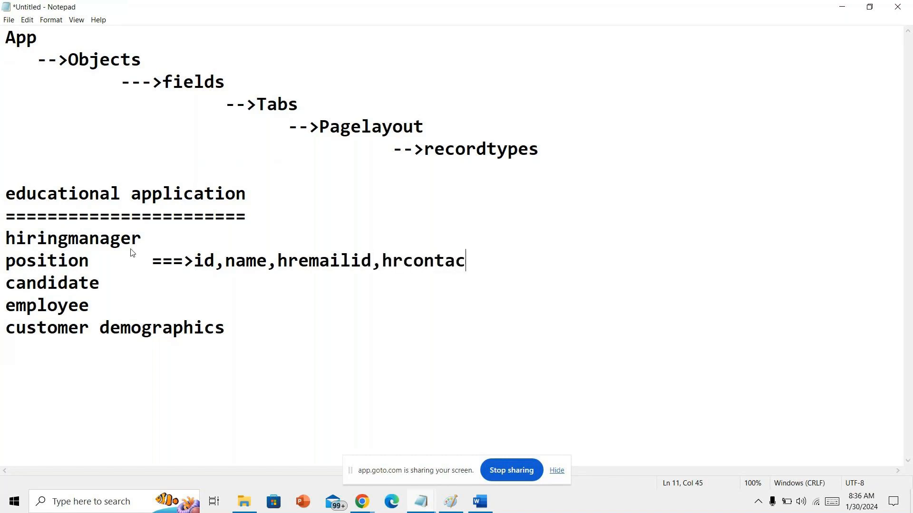
type("tnumber,...")
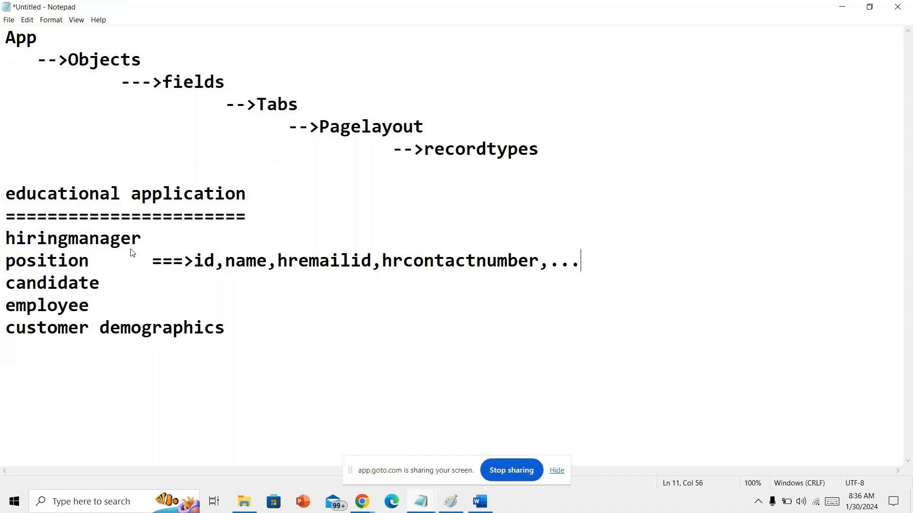
left_click(485, 510)
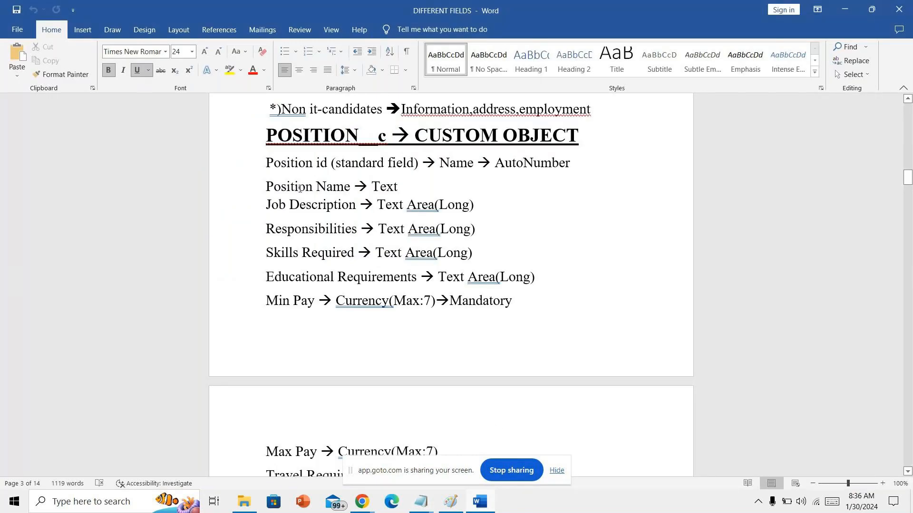
- Move the -->Tabs line to follow -->Objects in the Notepad outline and re-indent fields
left_click_drag(262, 178, 404, 184)
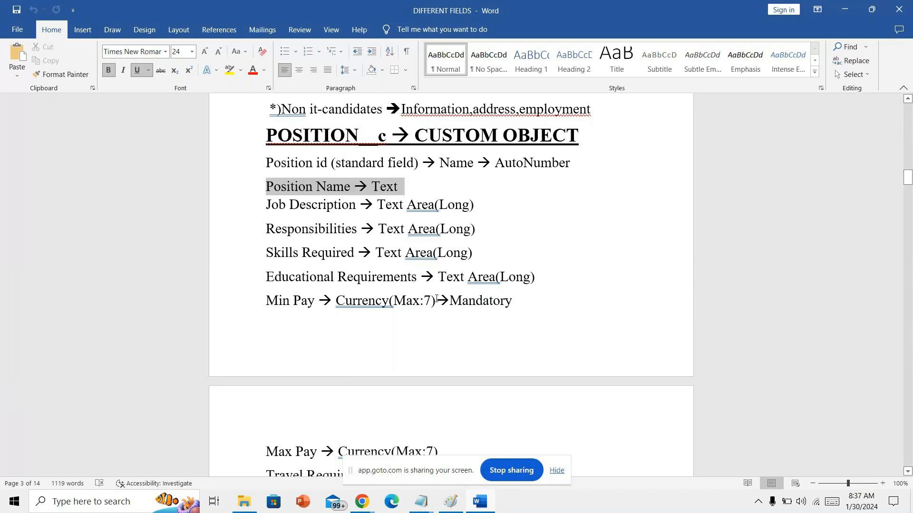
left_click(421, 501)
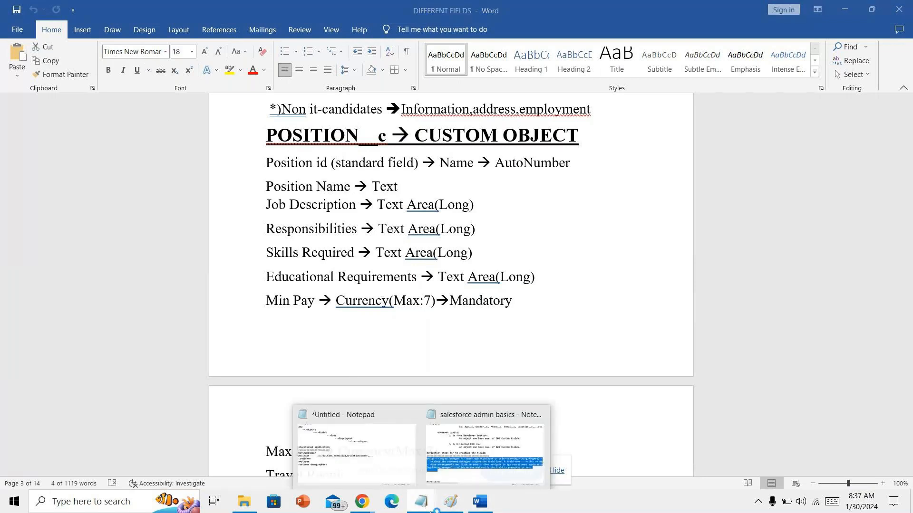
left_click(356, 444)
left_click_drag(164, 82, 304, 113)
key("Delete")
left_click(190, 47)
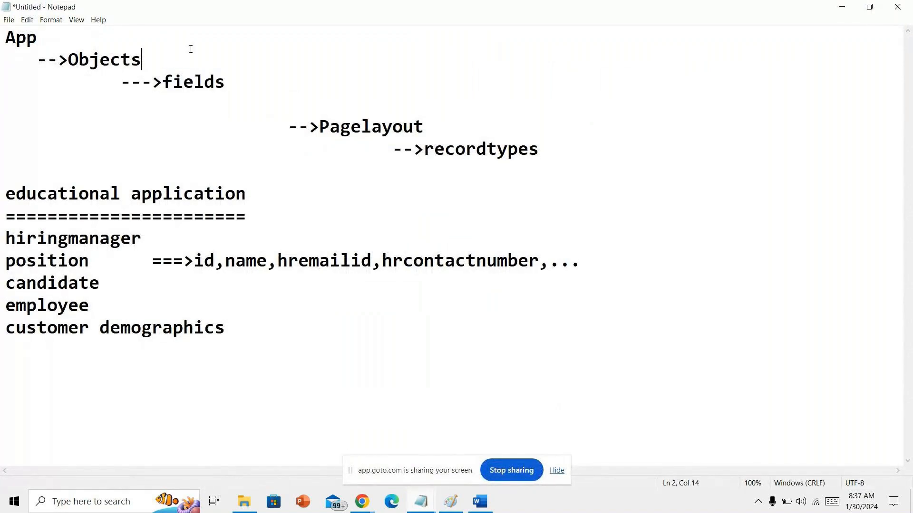
key("Return")
type("-->Tabs")
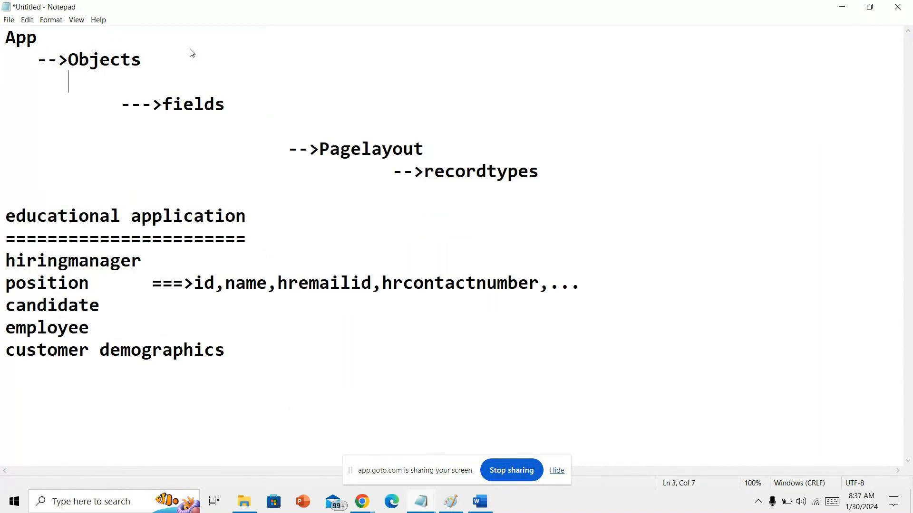
key("Down")
key("Left")
key("Left")
key("Left")
key("Left")
key("Left")
key("Left")
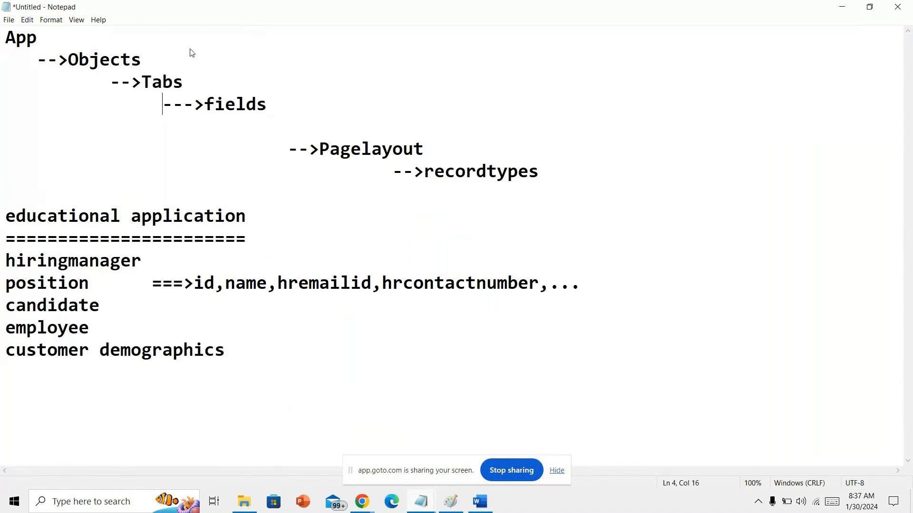
key("Left")
key("Left")
key("Left")
key("Left")
key("Left")
key("Left")
key("Left")
key("Left")
key("Left")
key("Left")
key("Left")
key("Left")
key("Left")
key("Left")
key("Left")
key("BackSpace")
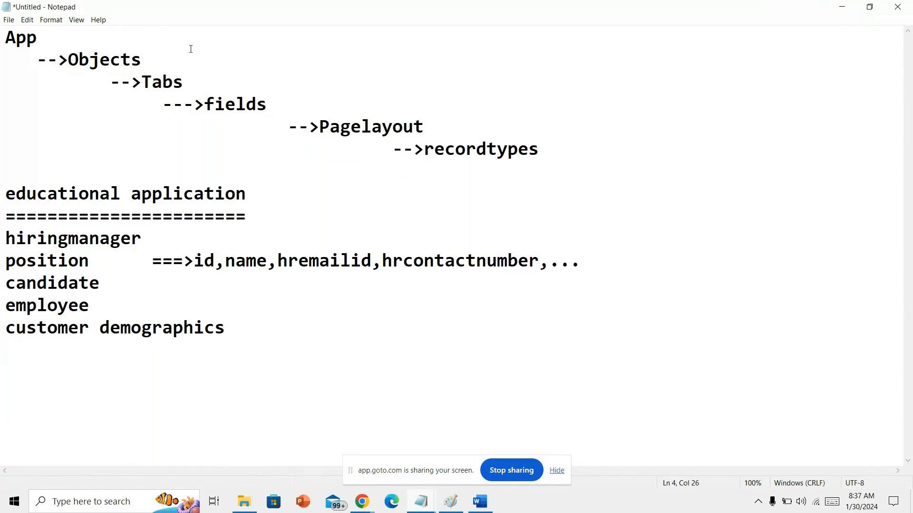
- Return to the Salesforce Setup Tabs page in the browser
left_click(486, 502)
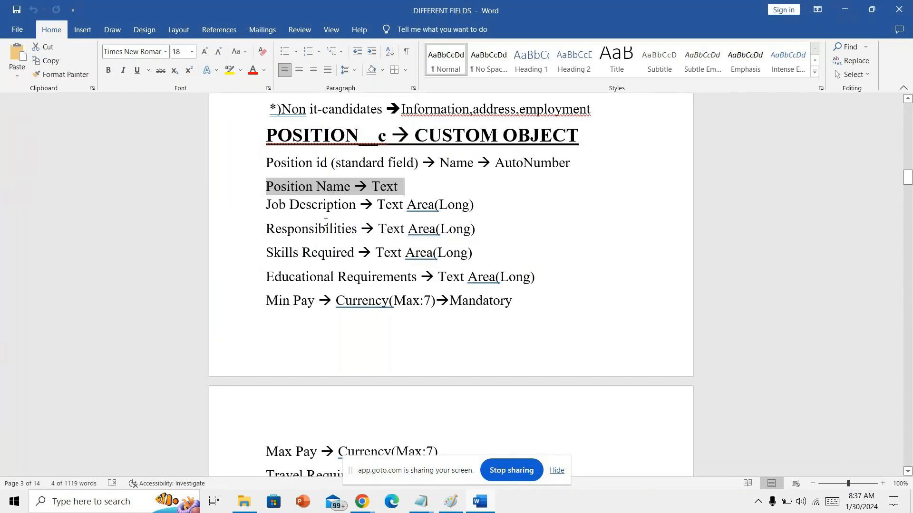
mouse_move(361, 502)
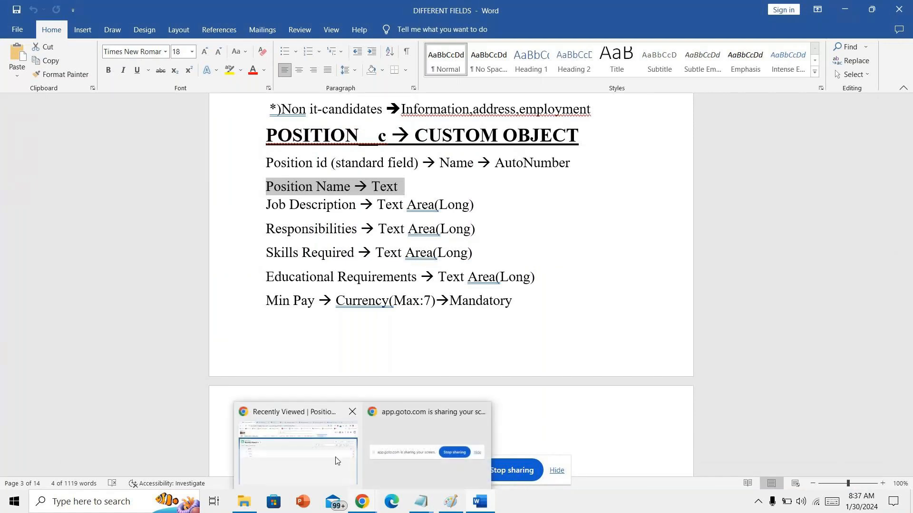
left_click(335, 460)
left_click(185, 6)
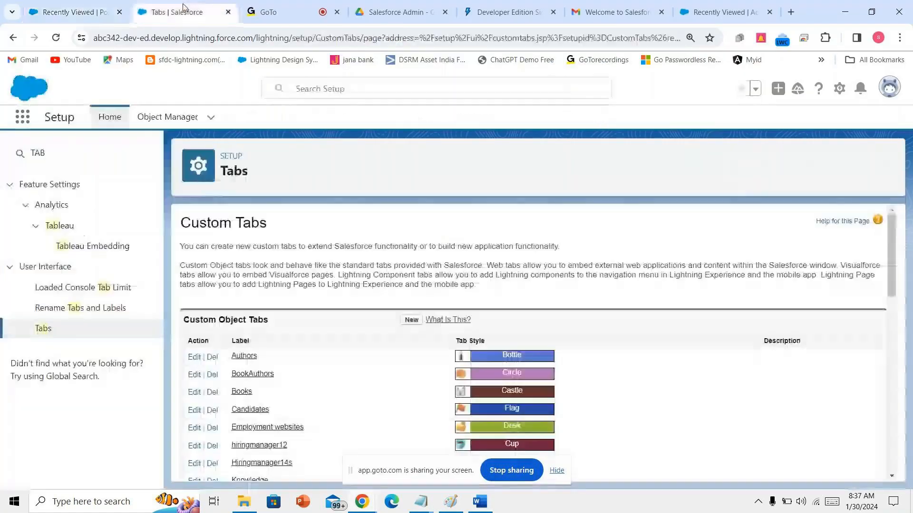
- Find Position14 by filtering the object list for 'posit' and open its Fields & Relationships
left_click(167, 117)
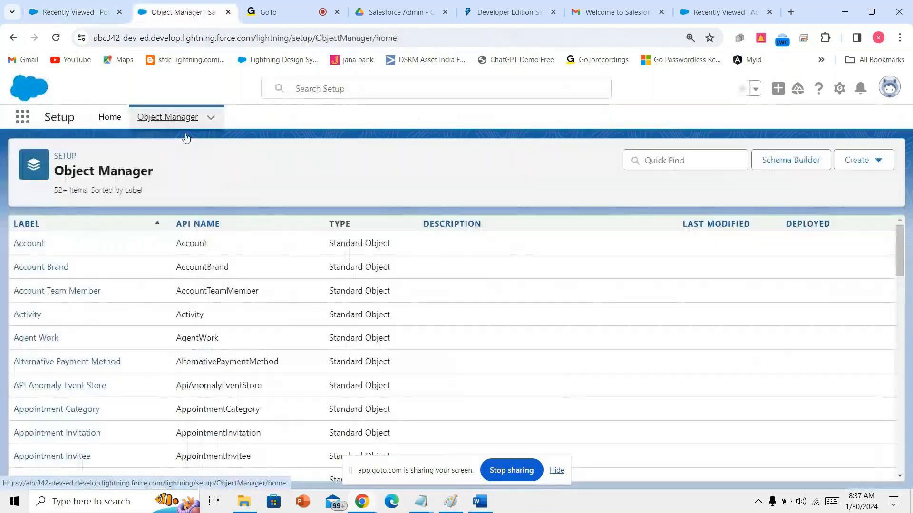
left_click(644, 160)
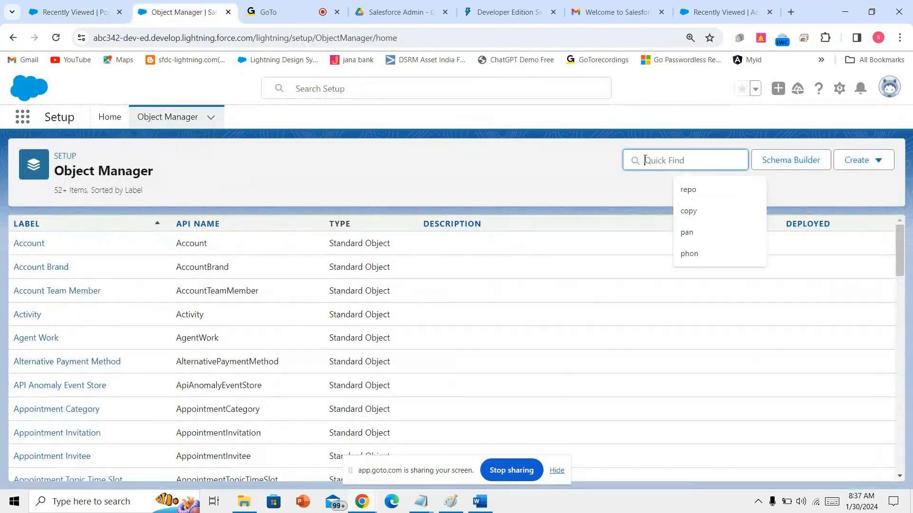
type("posit")
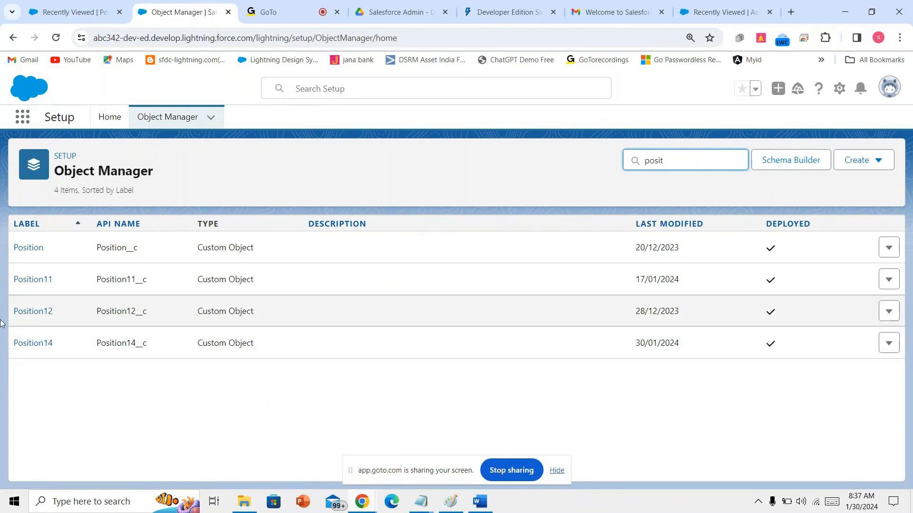
left_click(29, 344)
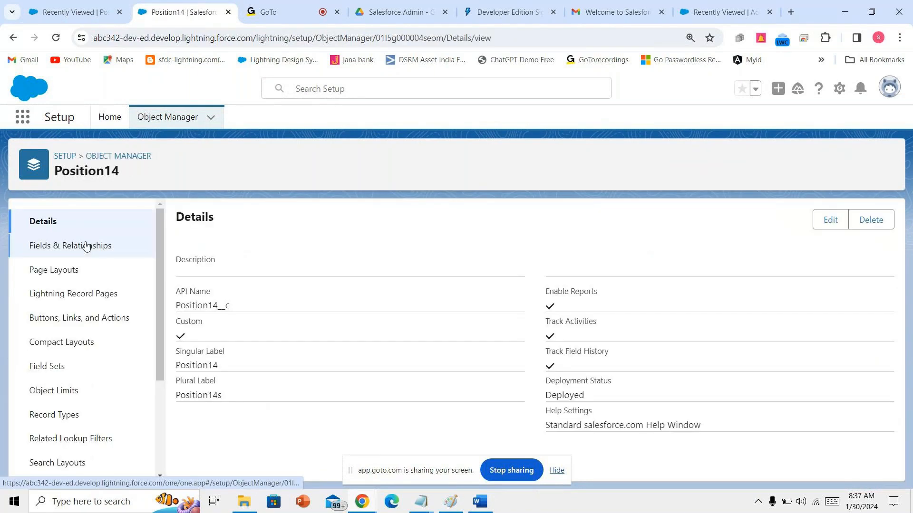
left_click(86, 246)
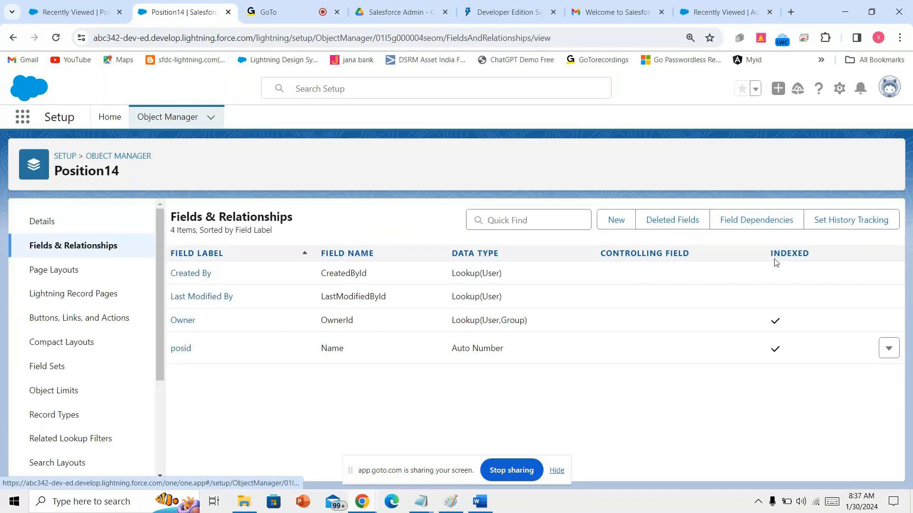
- Start a new Position14 custom field of data type Text
left_click(607, 222)
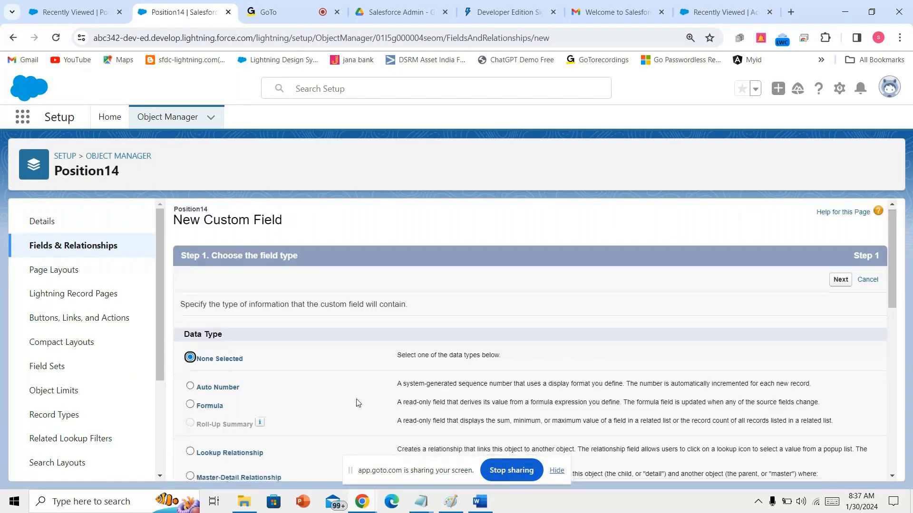
scroll(358, 403, "down", 5)
scroll(238, 312, "up", 5)
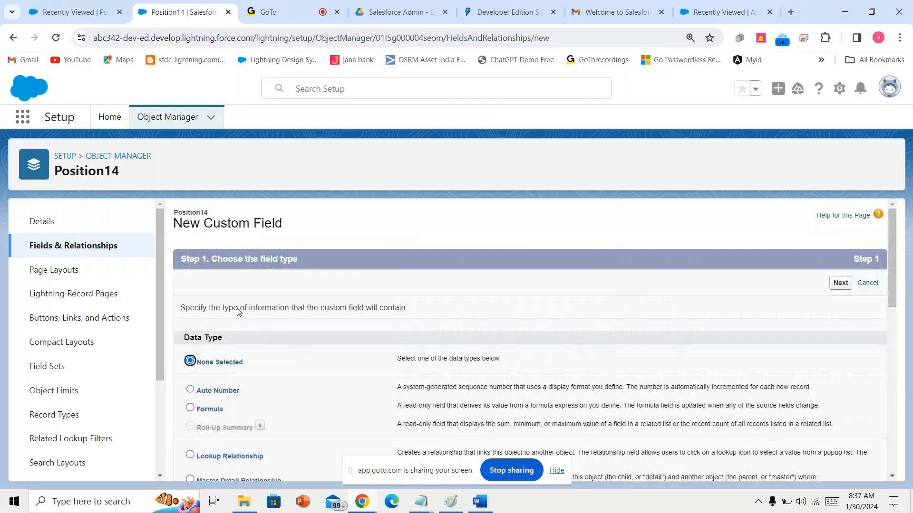
mouse_move(431, 508)
scroll(210, 407, "down", 1)
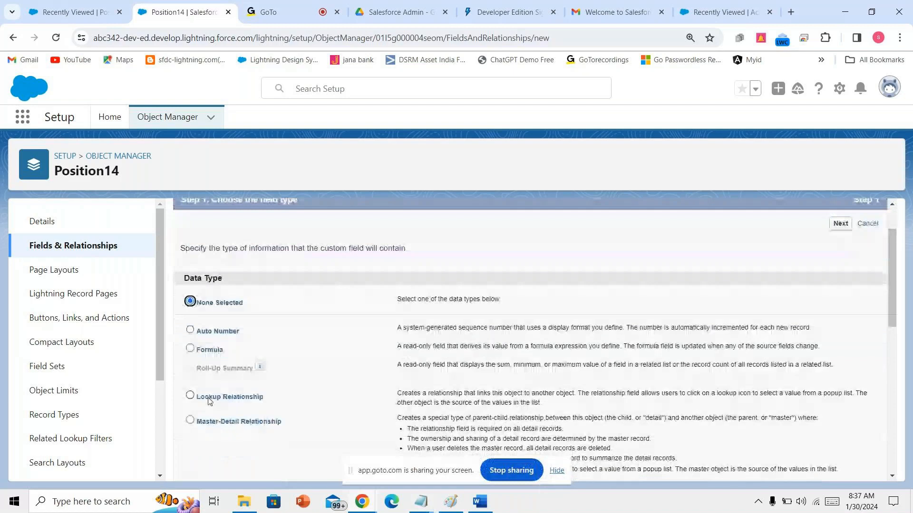
scroll(209, 398, "down", 1)
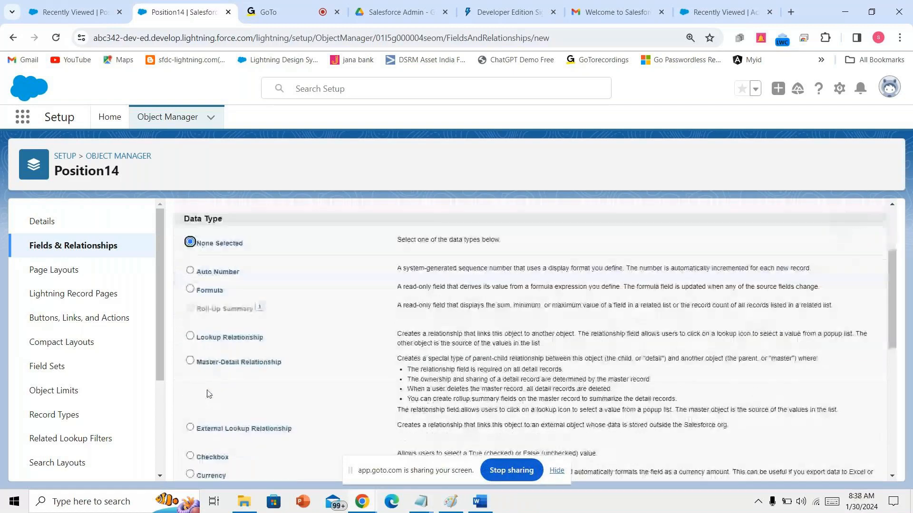
scroll(210, 381, "down", 1)
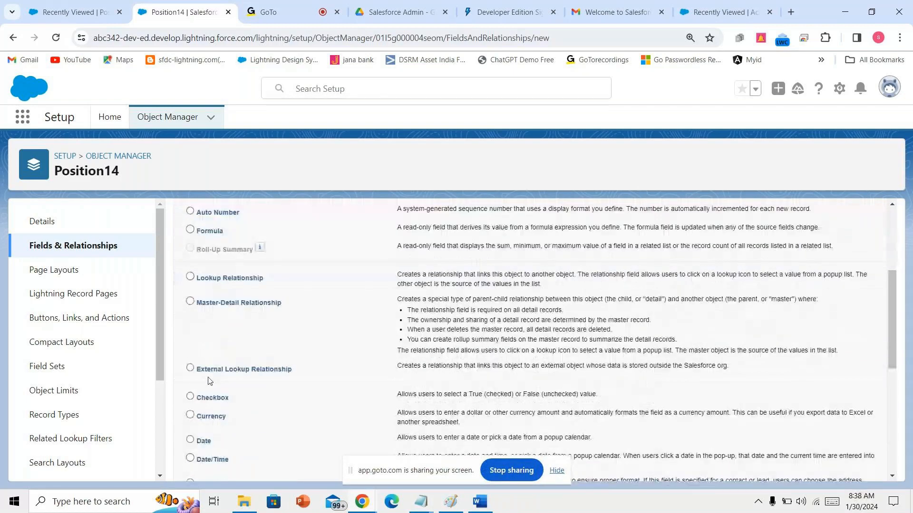
scroll(212, 370, "down", 2)
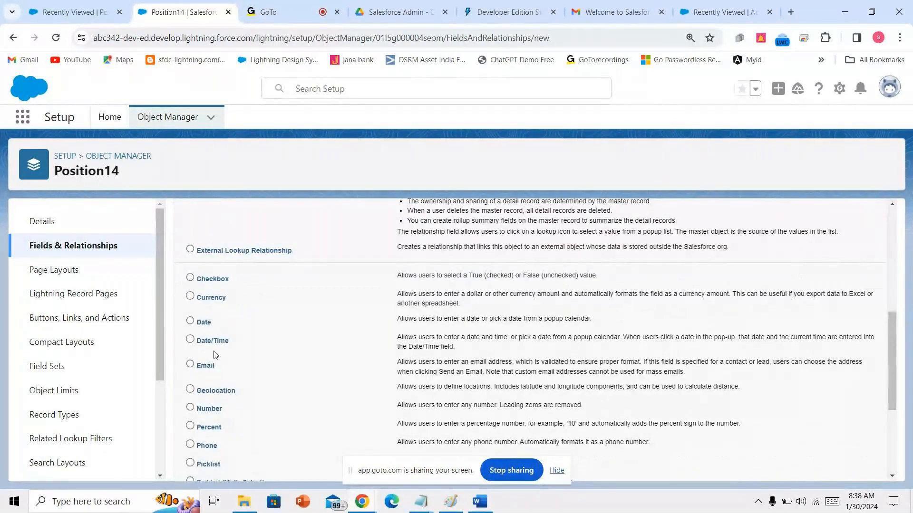
scroll(227, 338, "down", 1)
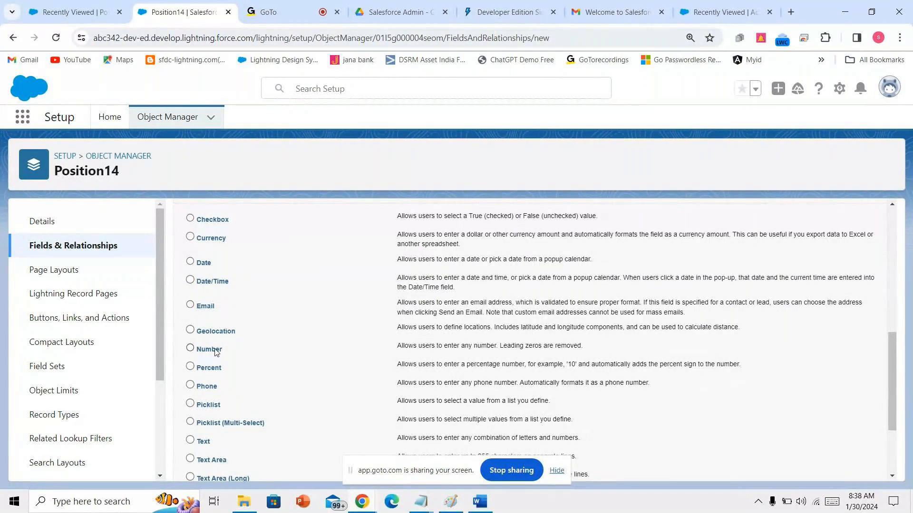
scroll(215, 351, "down", 1)
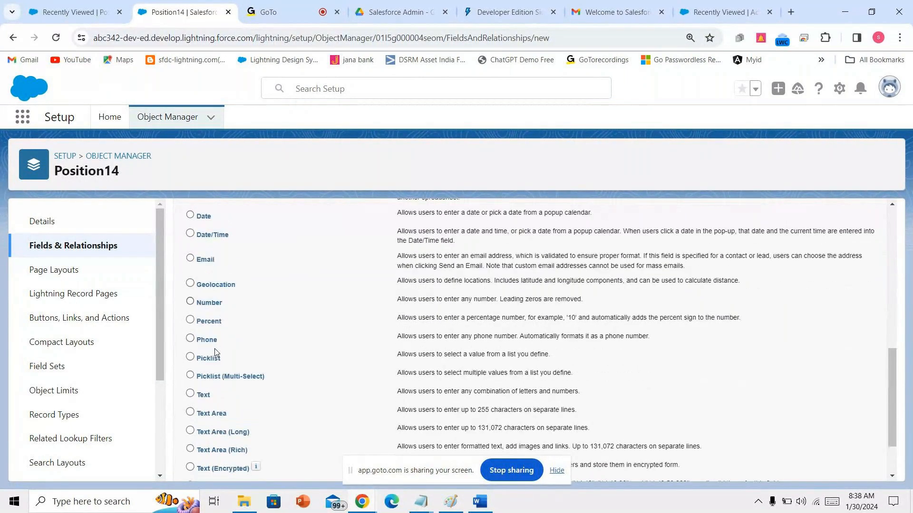
scroll(214, 352, "down", 2)
left_click(203, 326)
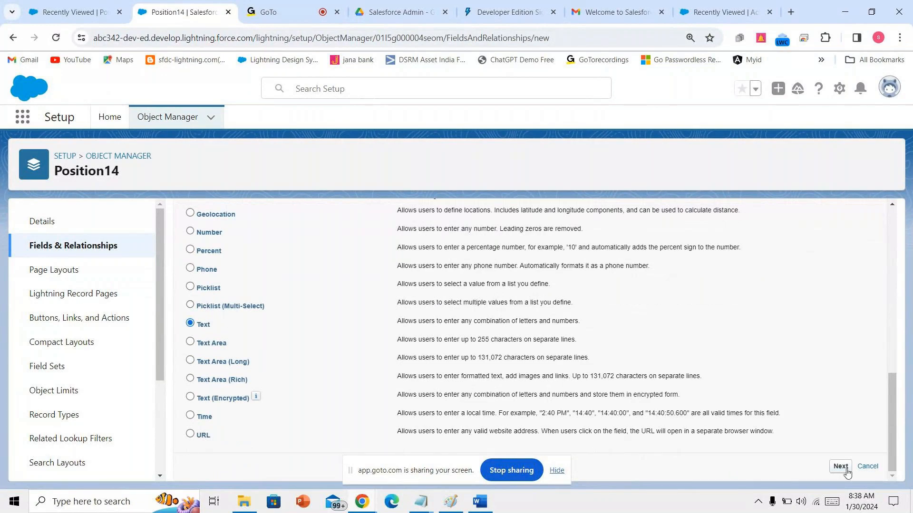
scroll(444, 372, "up", 2)
scroll(255, 255, "up", 3)
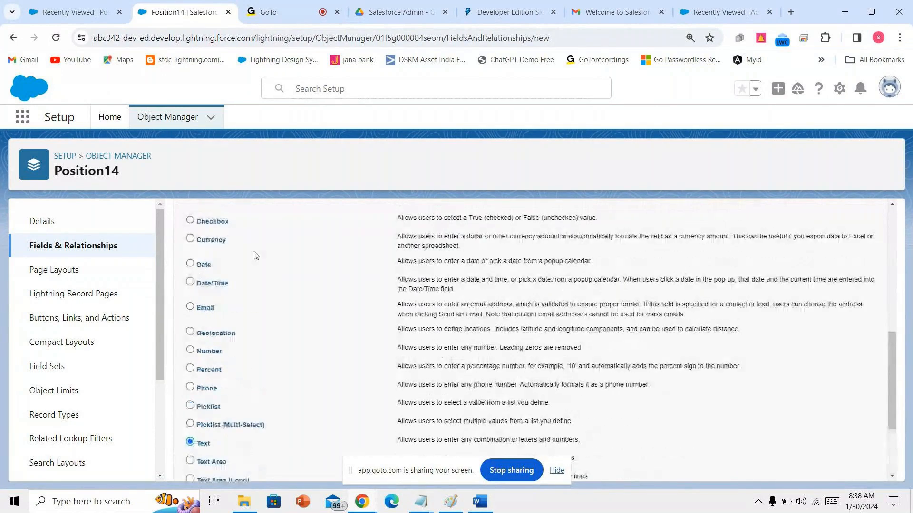
scroll(266, 371, "down", 5)
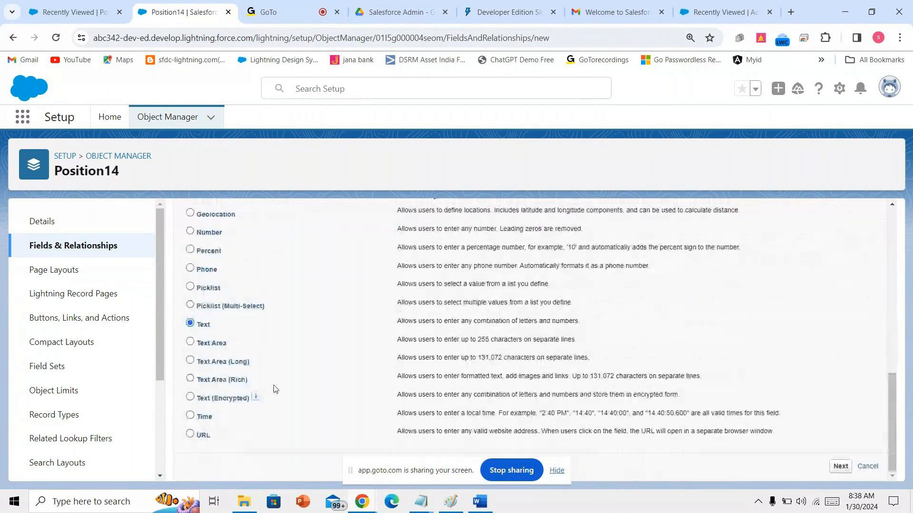
left_click(839, 466)
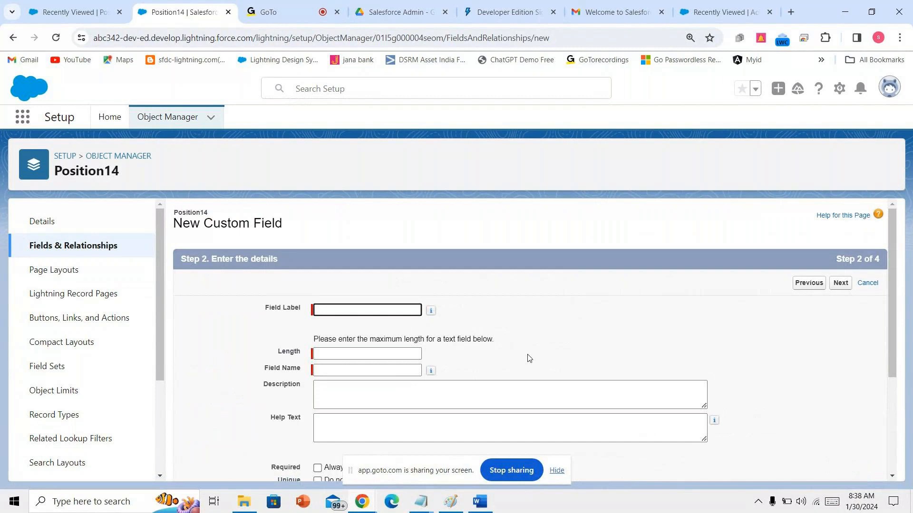
- Label the field posname with length 20, make it required, and save it
type("posname")
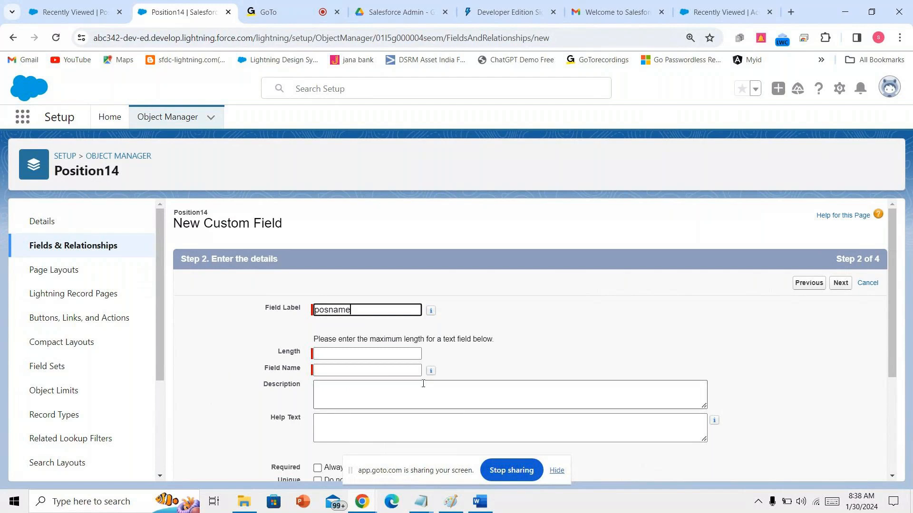
left_click(388, 356)
type("20")
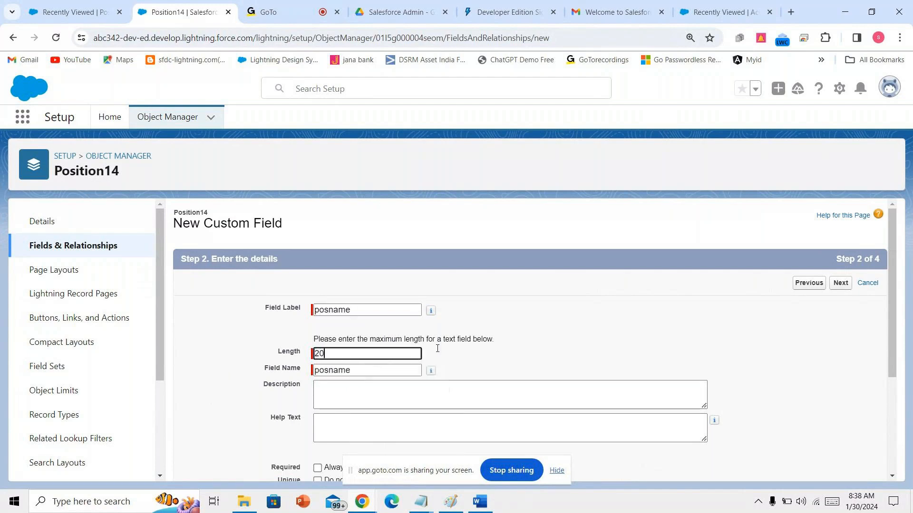
scroll(795, 367, "down", 3)
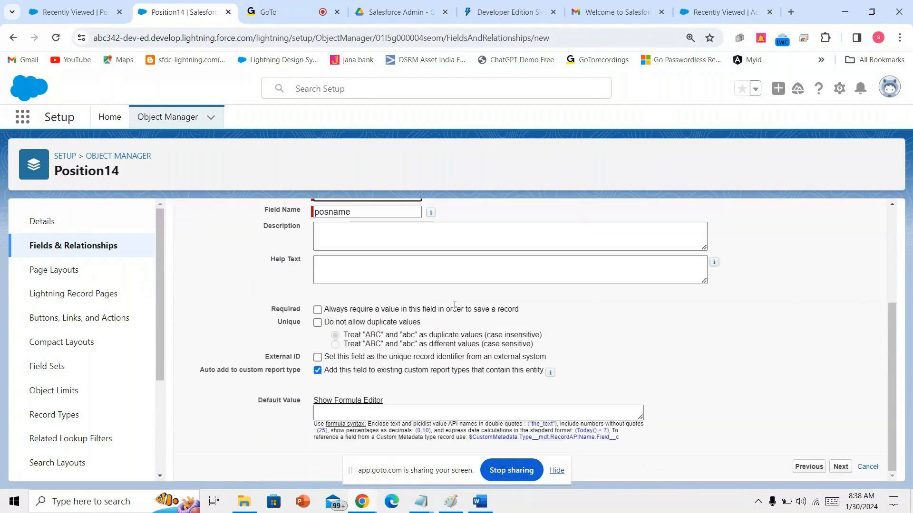
left_click(454, 308)
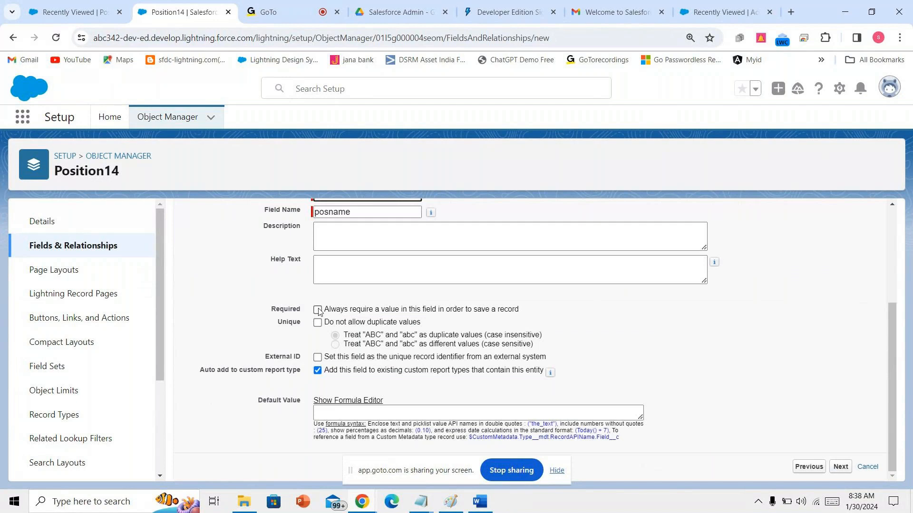
left_click(841, 468)
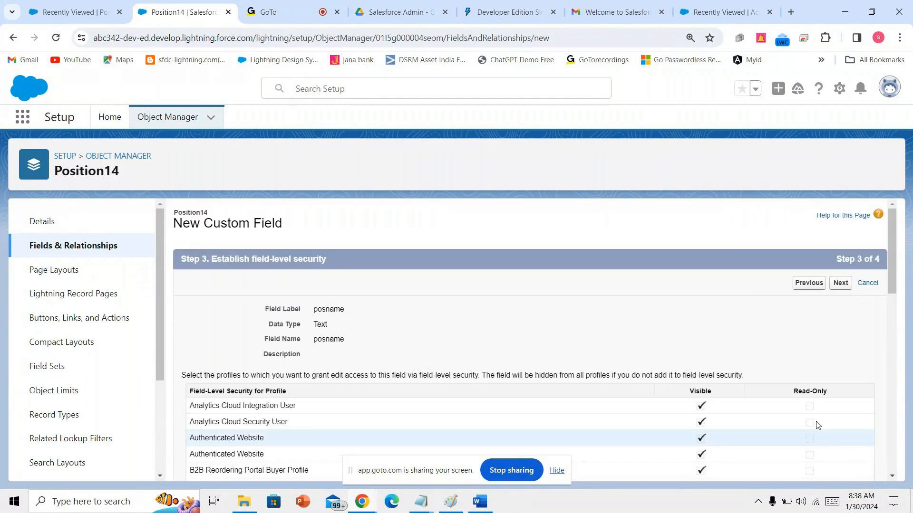
left_click(842, 285)
left_click(844, 286)
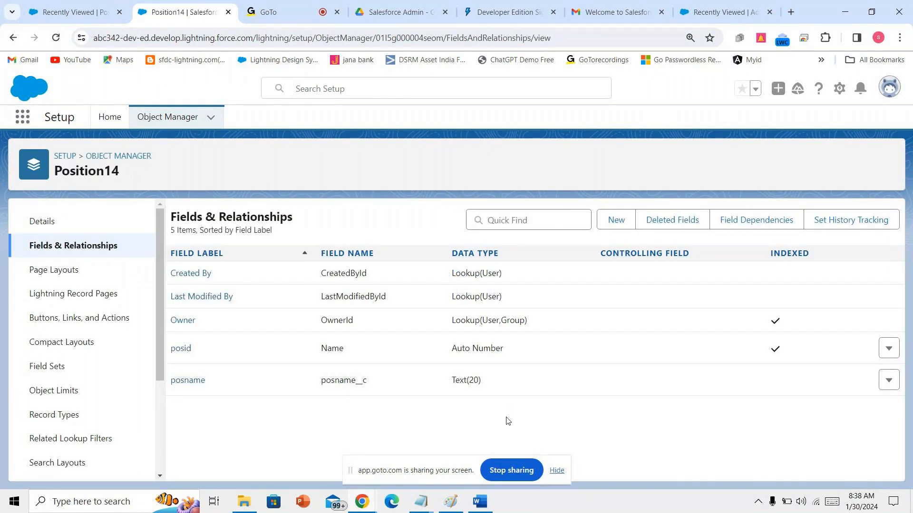
key("alt+Tab")
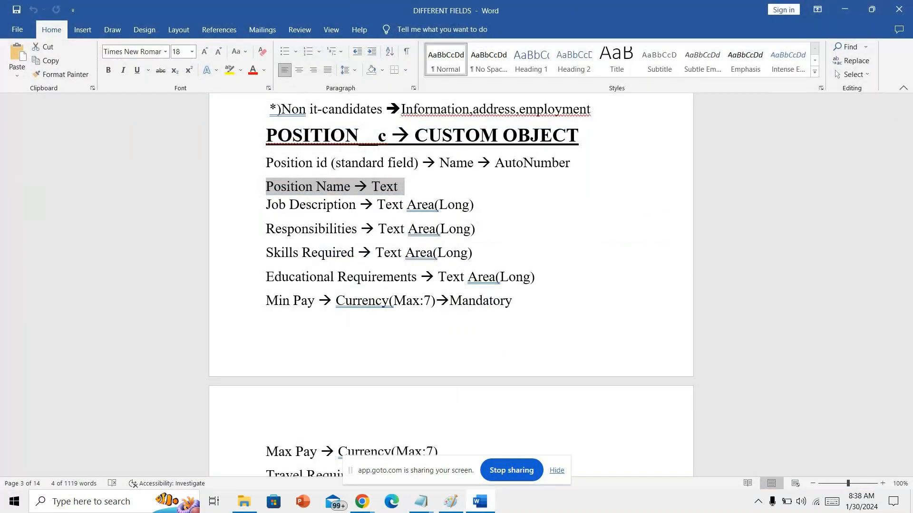
- Start another Position14 custom field of type Text Area (Long)
key("alt+Tab")
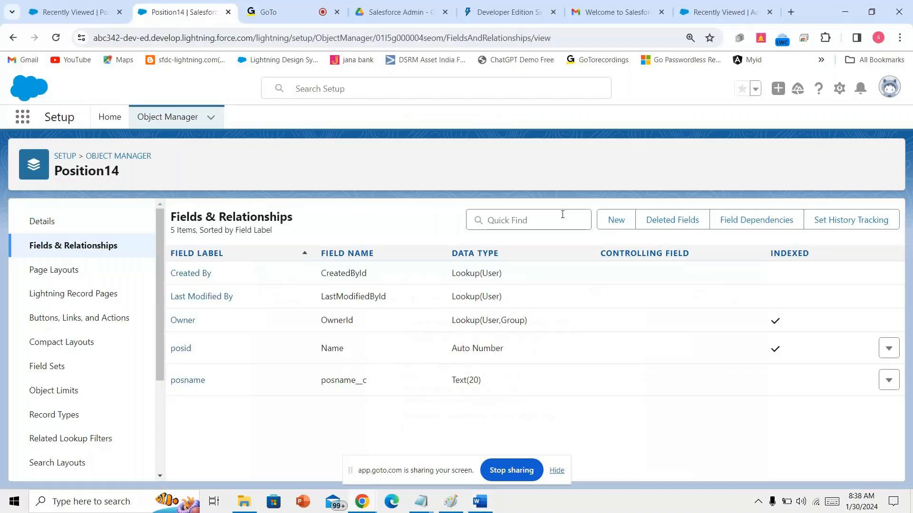
left_click(612, 216)
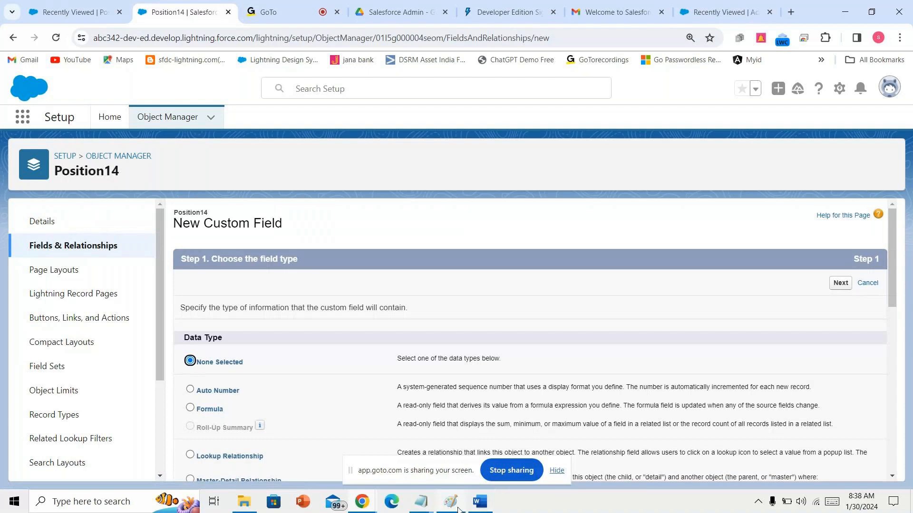
scroll(370, 326, "down", 6)
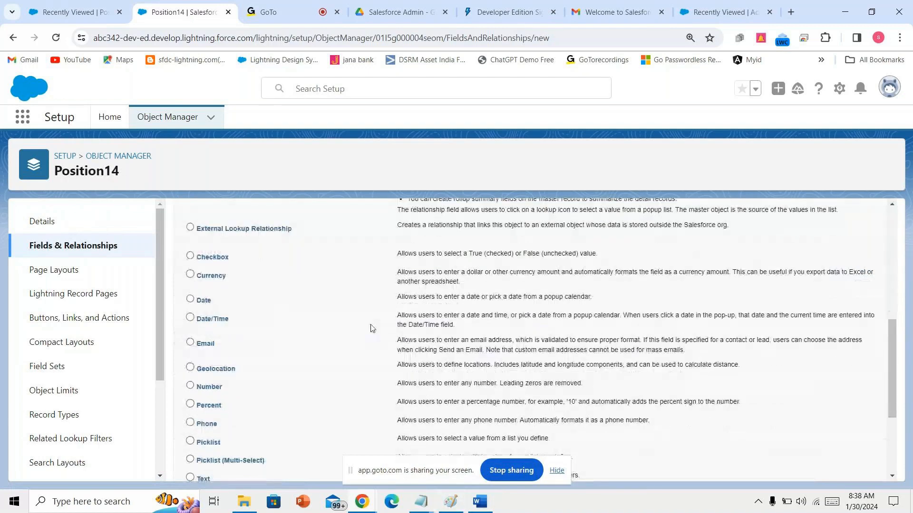
scroll(371, 328, "down", 2)
left_click(233, 424)
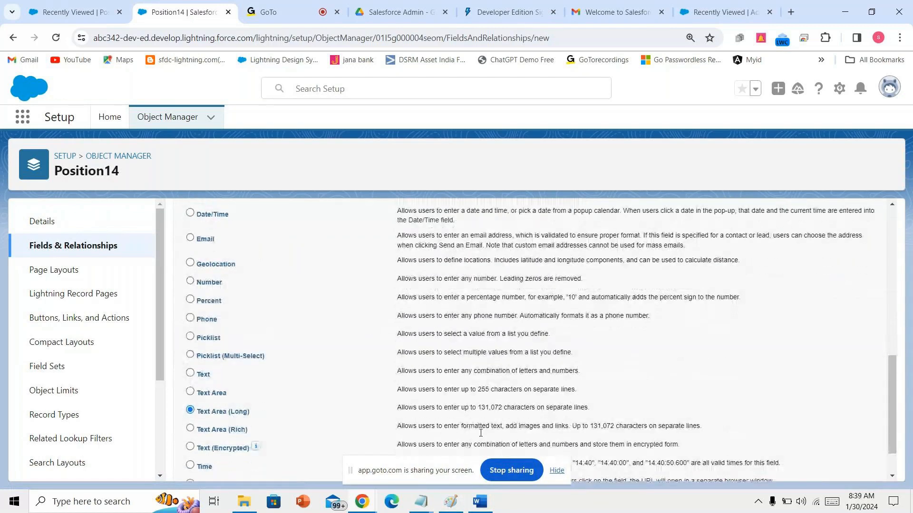
scroll(808, 451, "down", 1)
left_click(840, 467)
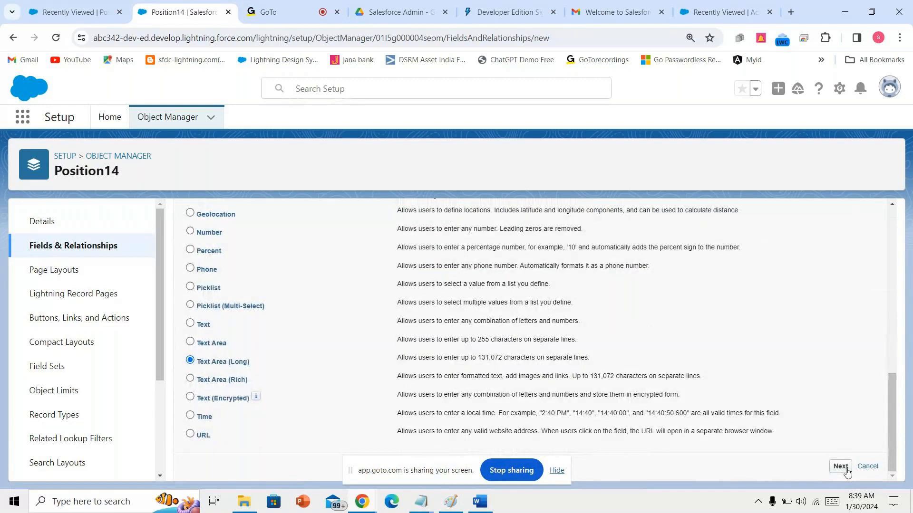
- Label it 'Job description', make it visible to every profile, and save
type("Jo")
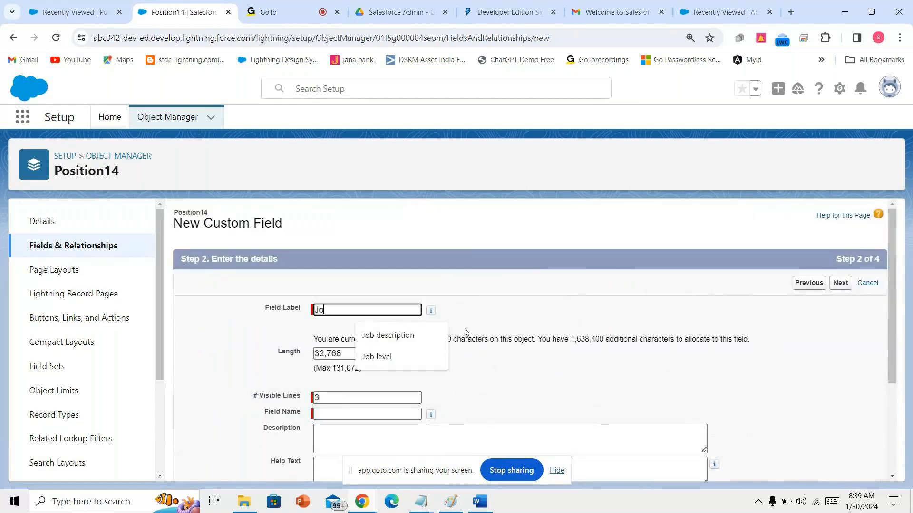
type("b description")
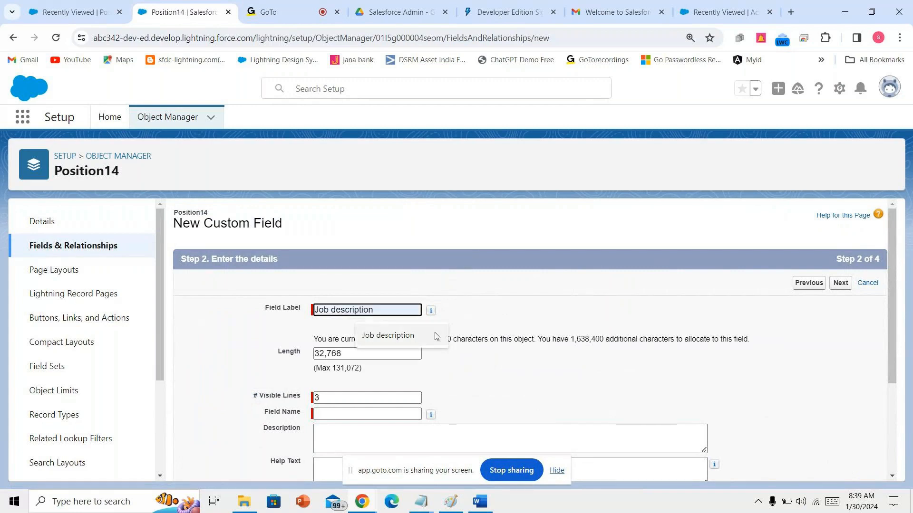
left_click(433, 336)
left_click(390, 398)
scroll(562, 415, "down", 1)
scroll(563, 415, "down", 3)
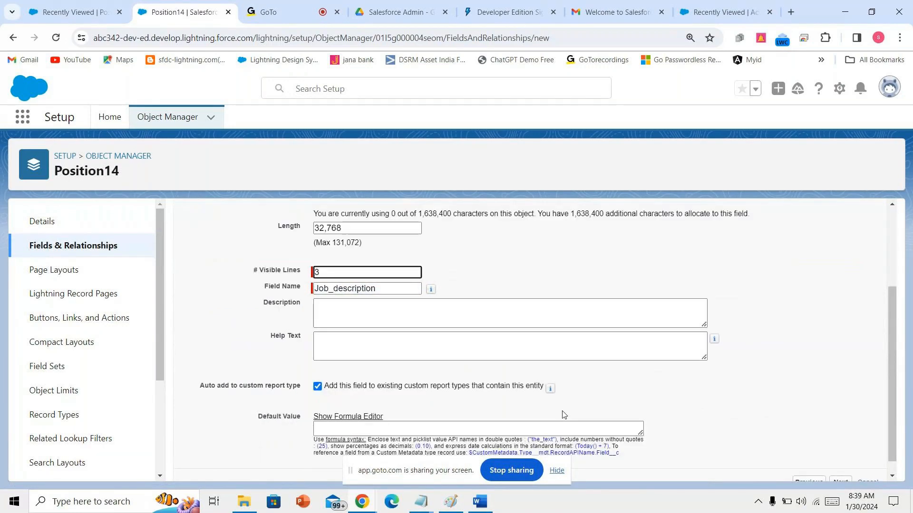
left_click(839, 466)
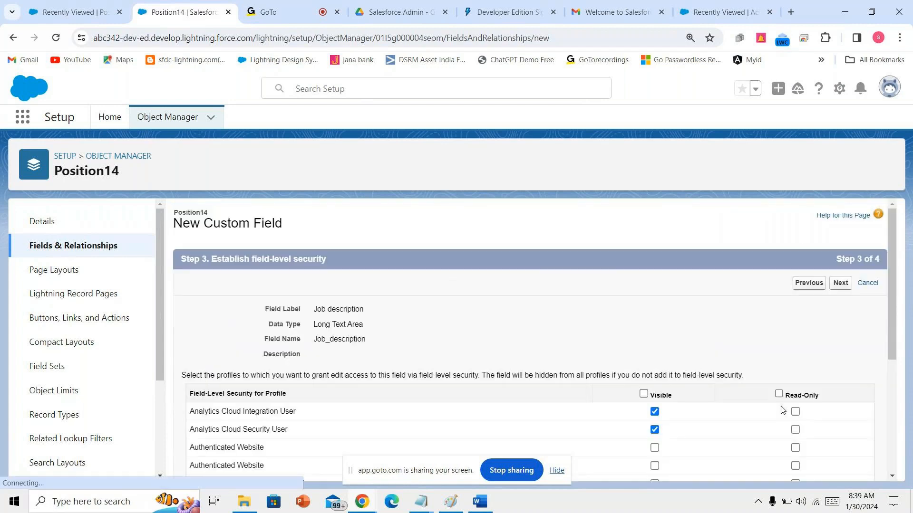
left_click(645, 394)
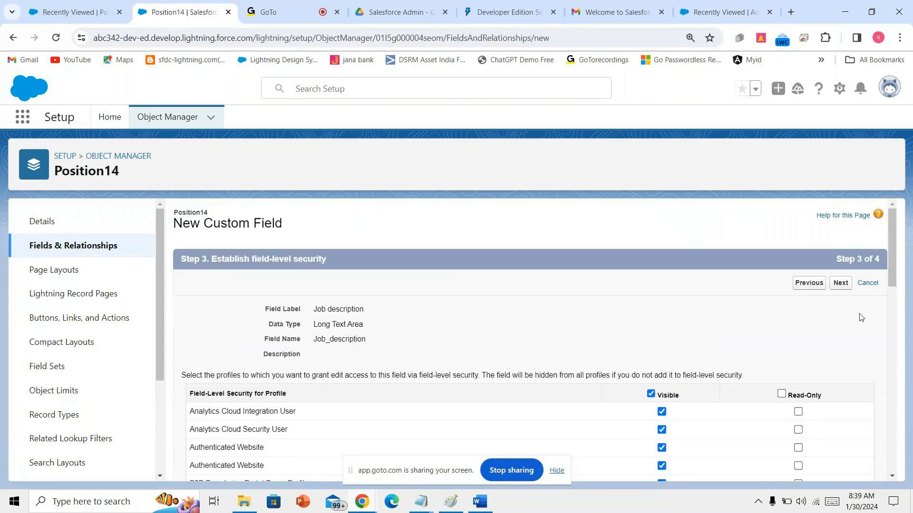
left_click(844, 285)
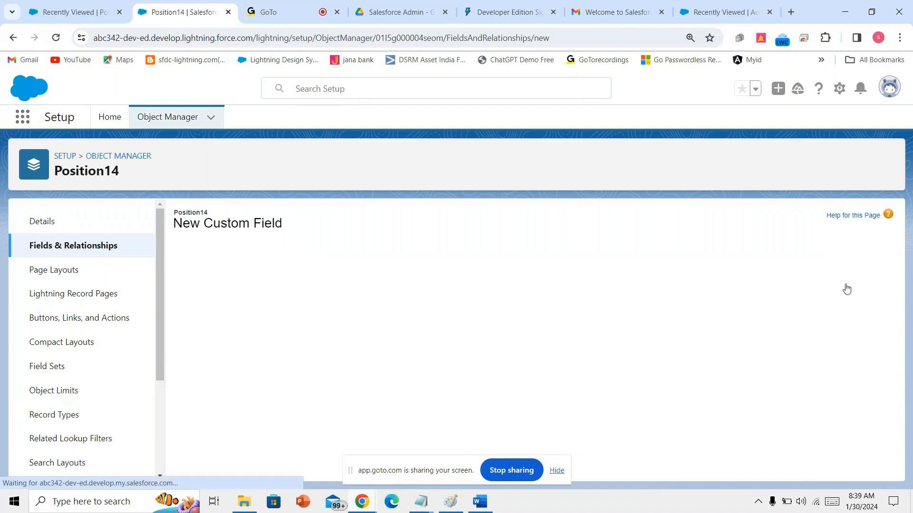
left_click(846, 285)
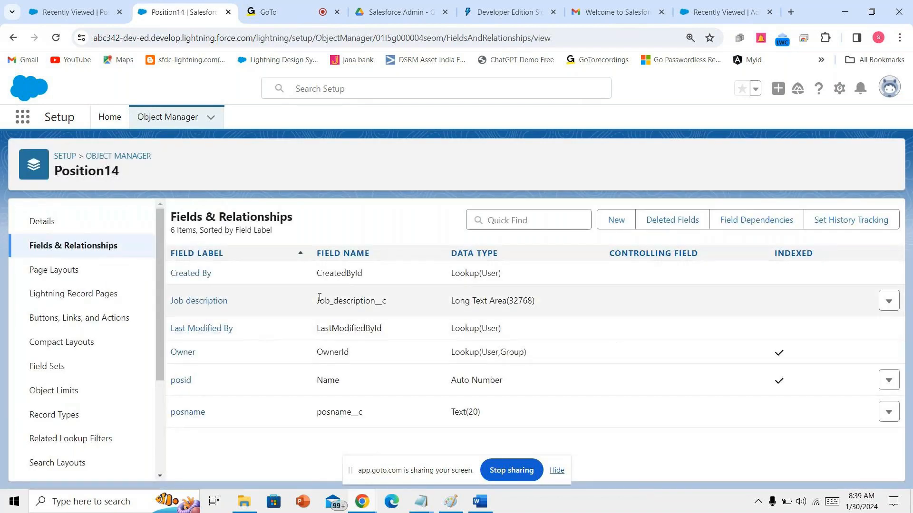
left_click_drag(317, 299, 387, 301)
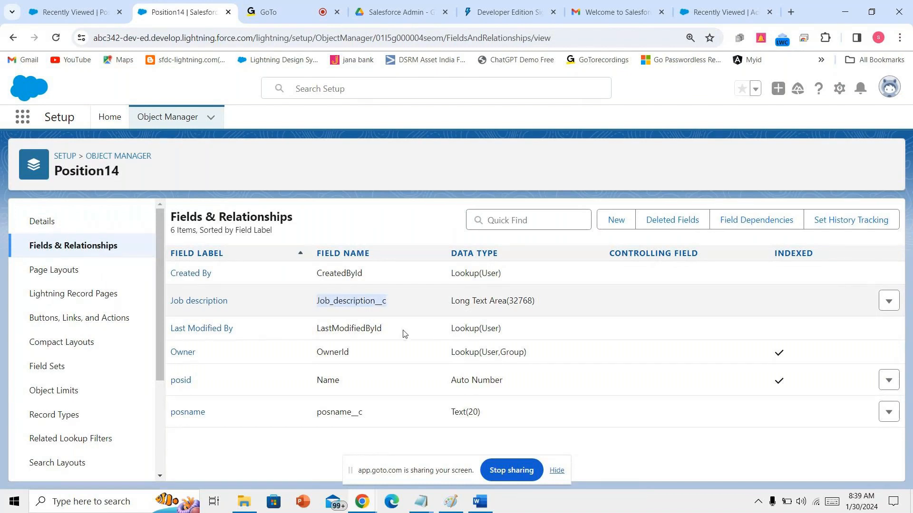
left_click(480, 501)
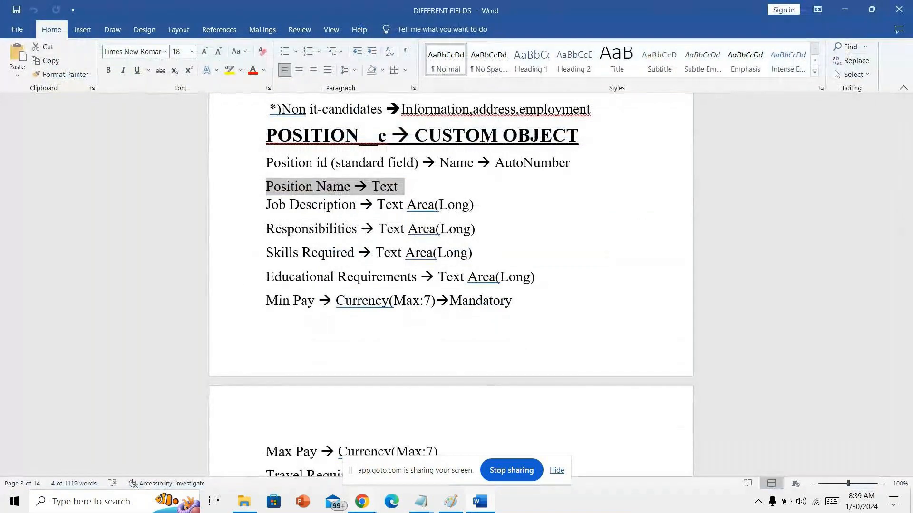
mouse_move(361, 501)
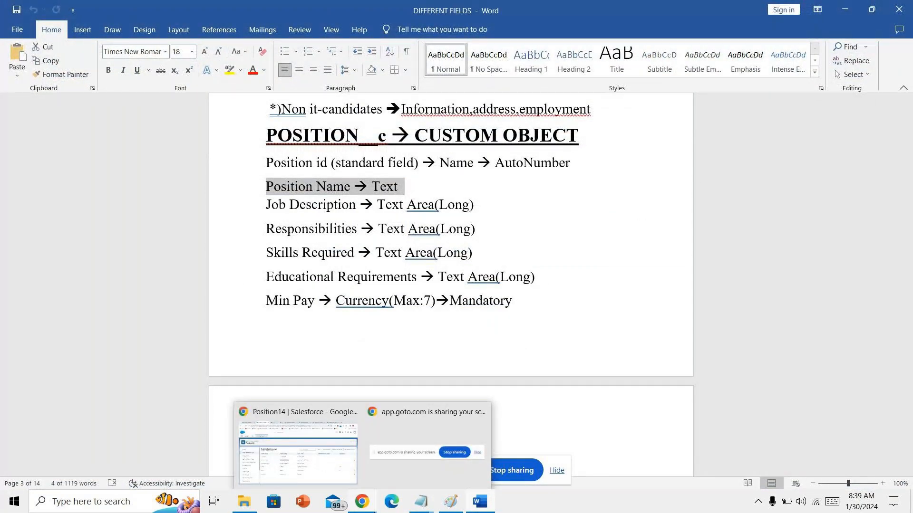
left_click(298, 446)
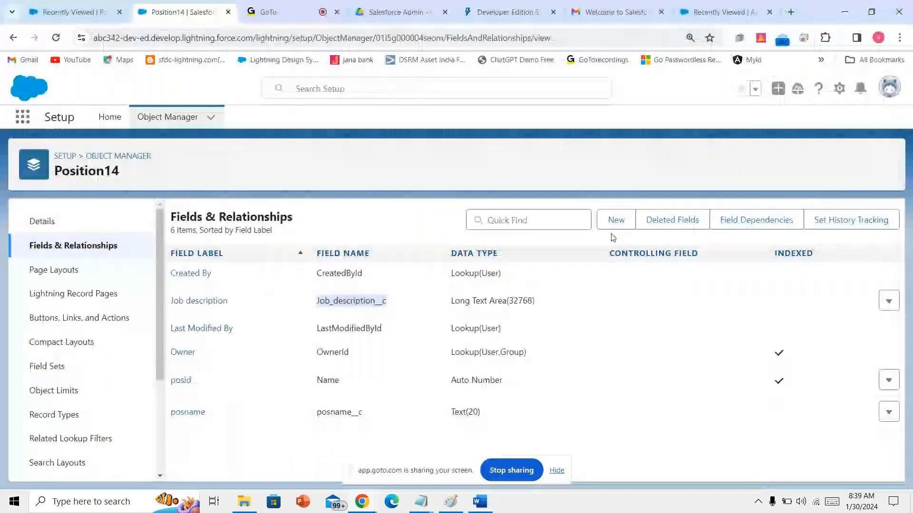
left_click(616, 222)
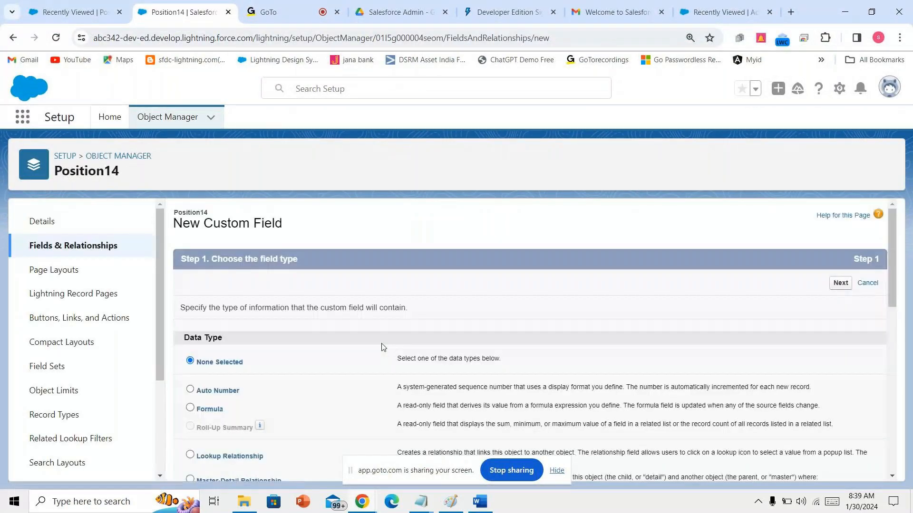
scroll(383, 347, "down", 2)
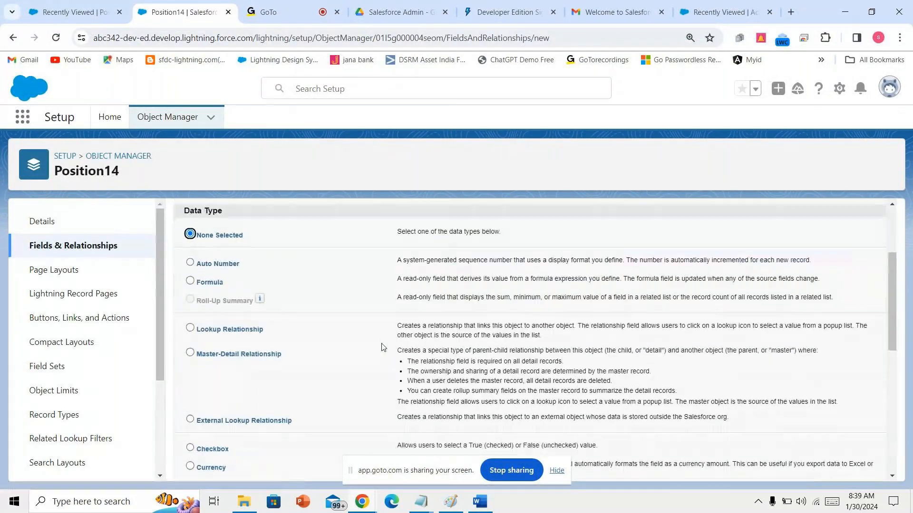
scroll(383, 347, "down", 6)
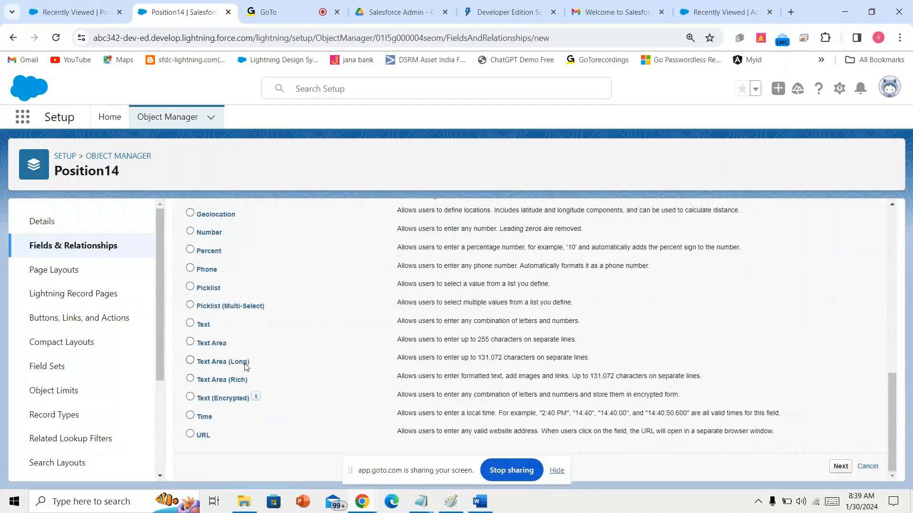
left_click(242, 362)
left_click(840, 466)
type("Job description")
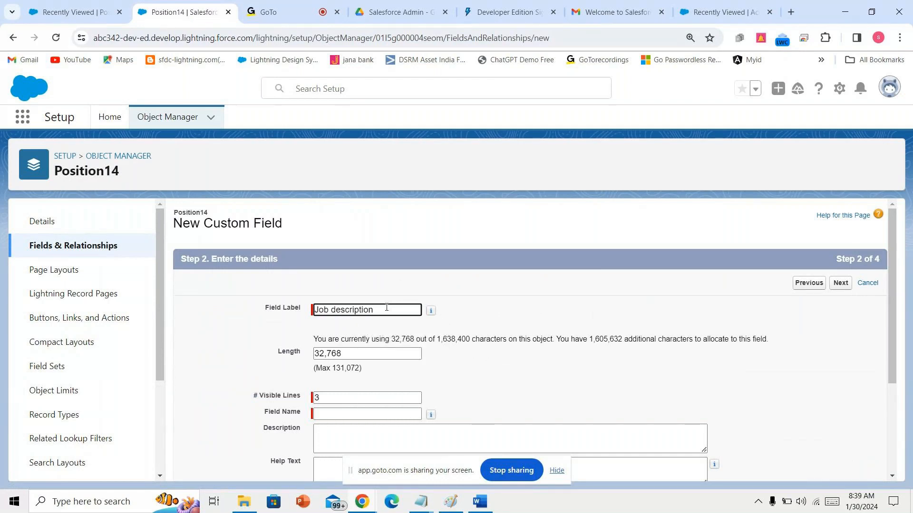
left_click(355, 414)
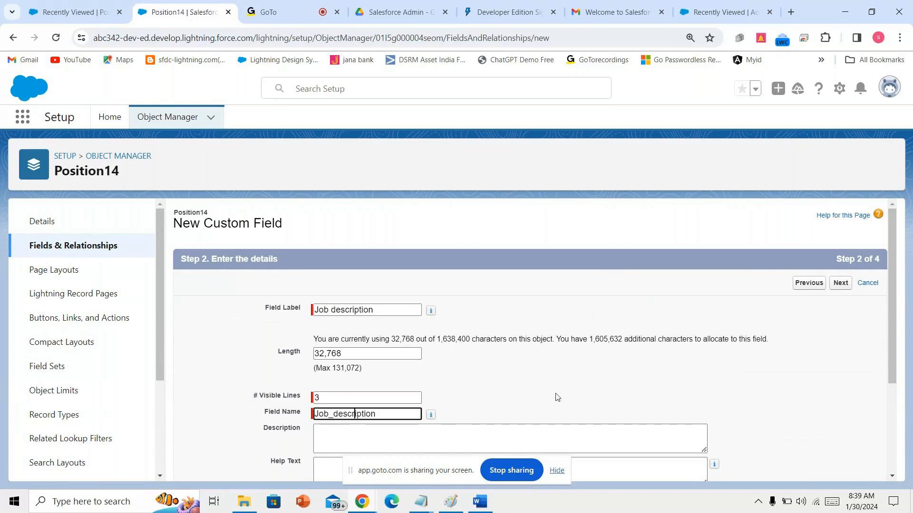
scroll(594, 394, "down", 3)
left_click(839, 467)
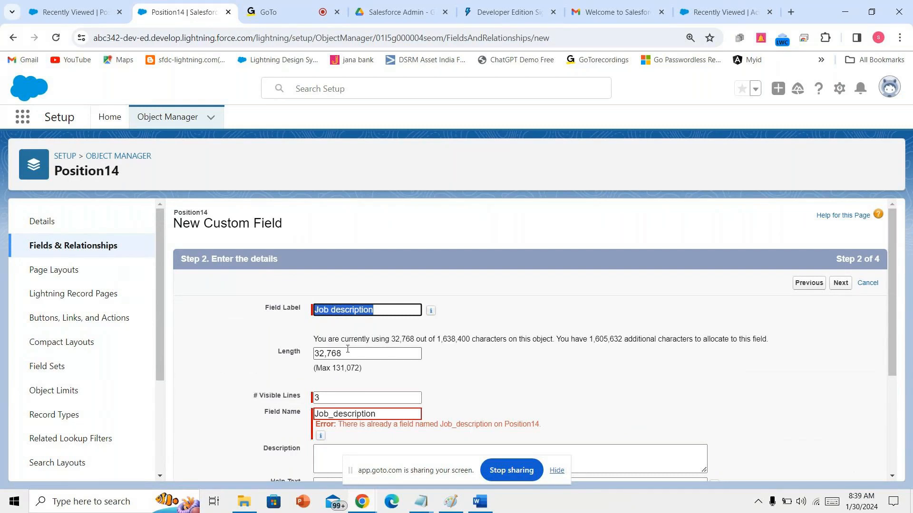
left_click(108, 250)
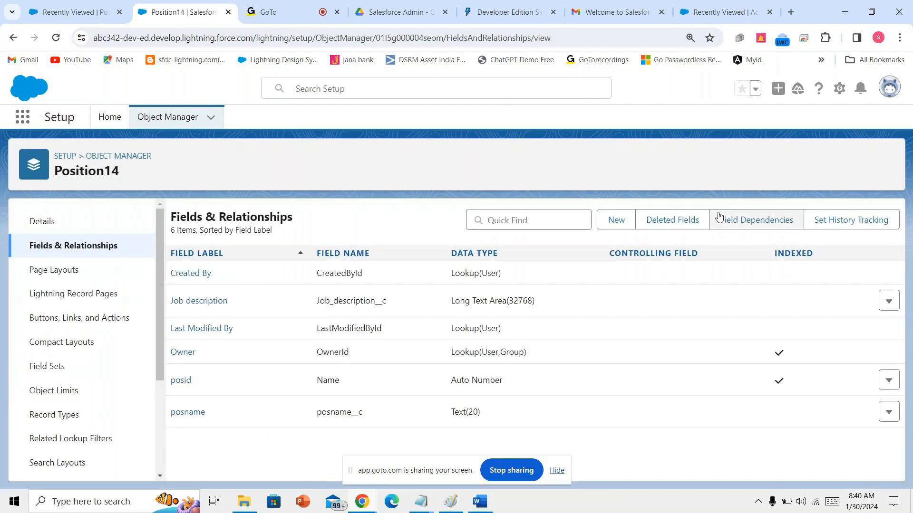
- Start a new Position14 custom field of type Text Area (Long)
left_click(616, 219)
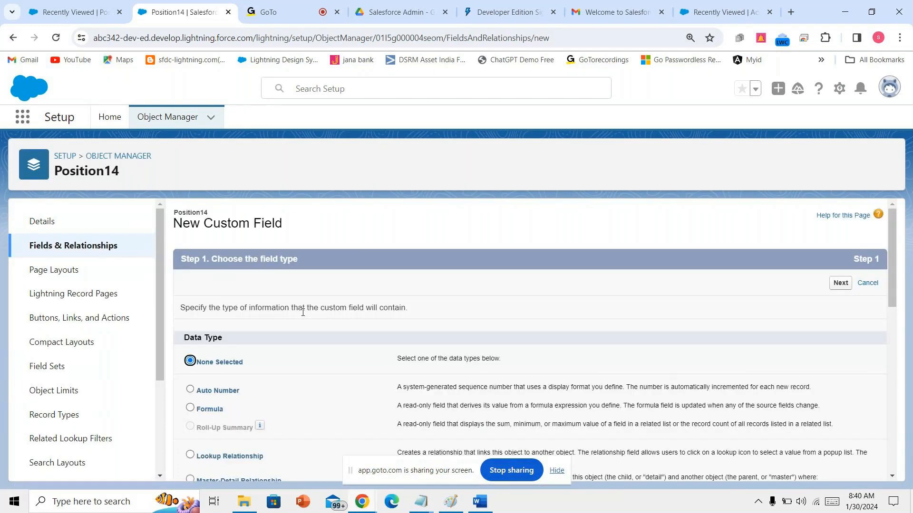
scroll(300, 385, "down", 6)
scroll(300, 385, "down", 3)
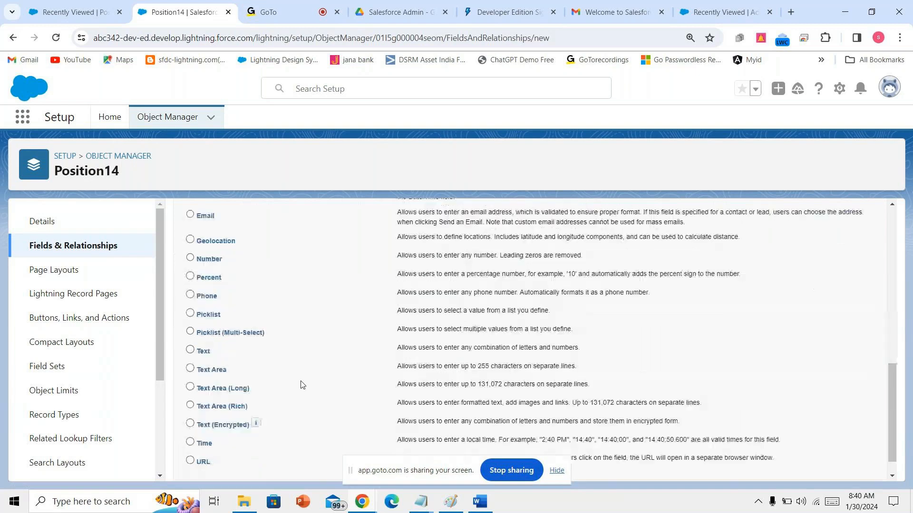
scroll(301, 385, "down", 1)
left_click(215, 362)
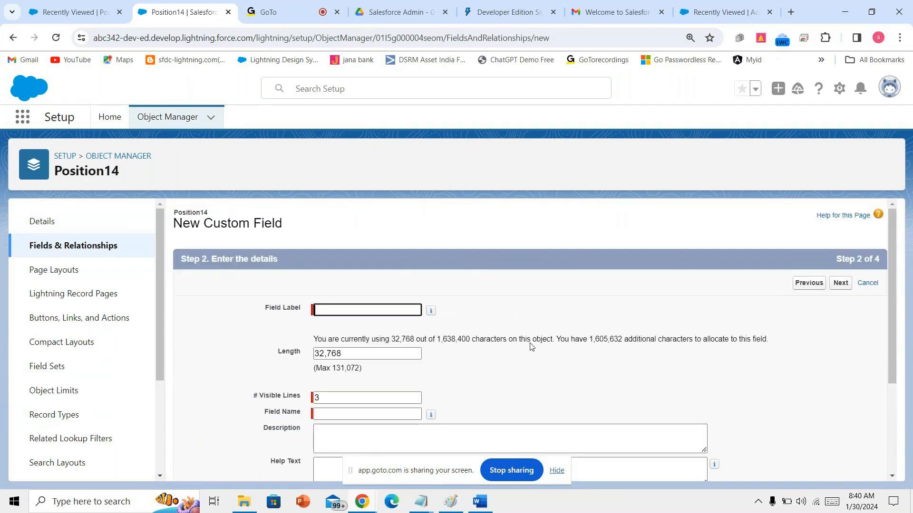
- Label it 'Responsibilities', make it visible to every profile, and save
type("Respo")
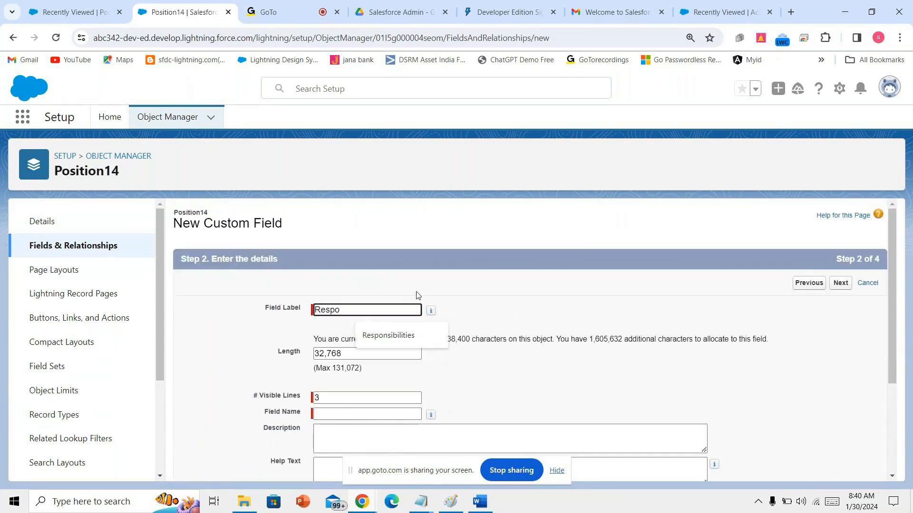
left_click(407, 330)
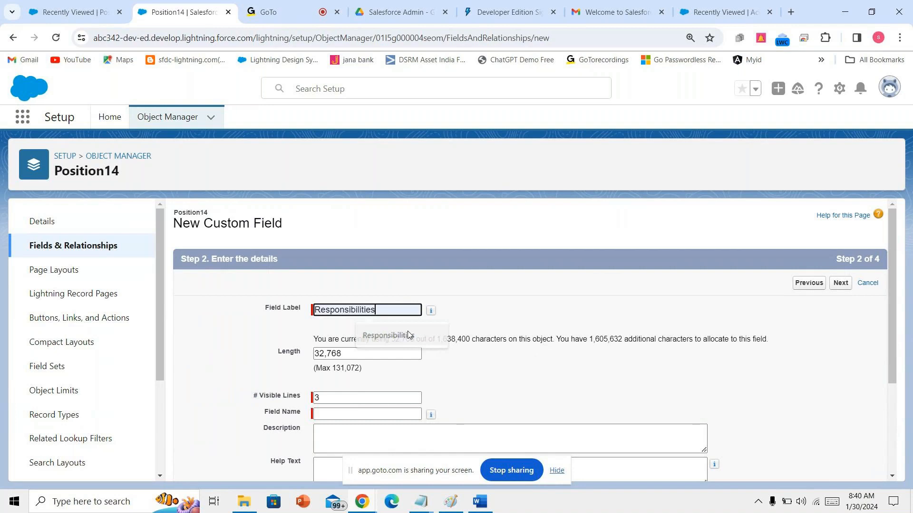
left_click(379, 419)
left_click(265, 10)
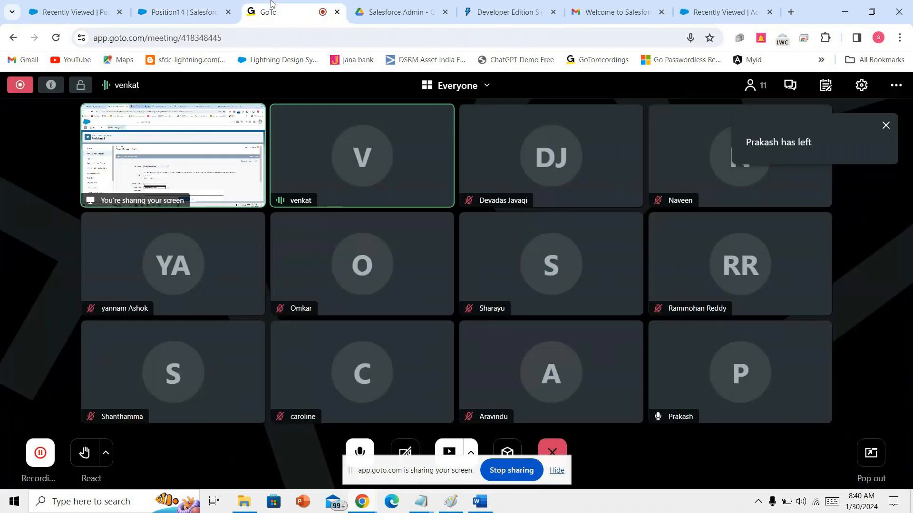
left_click(208, 4)
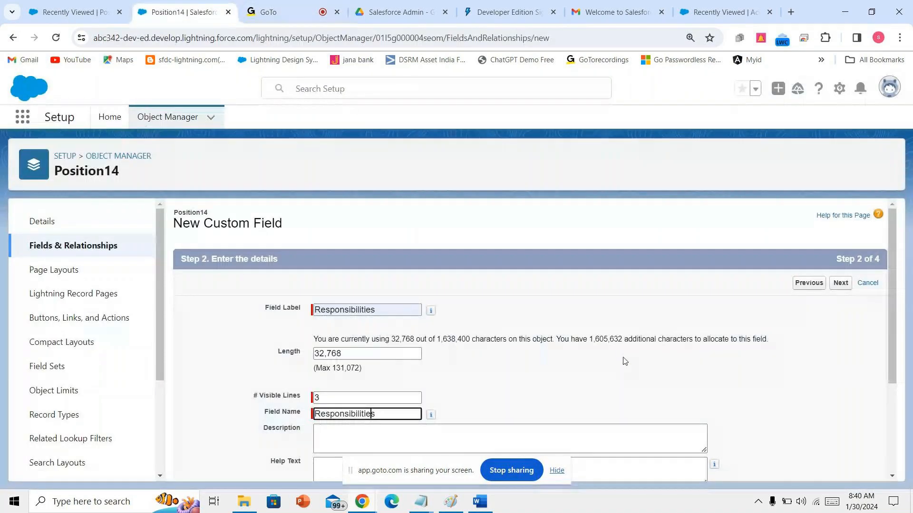
scroll(625, 362, "down", 3)
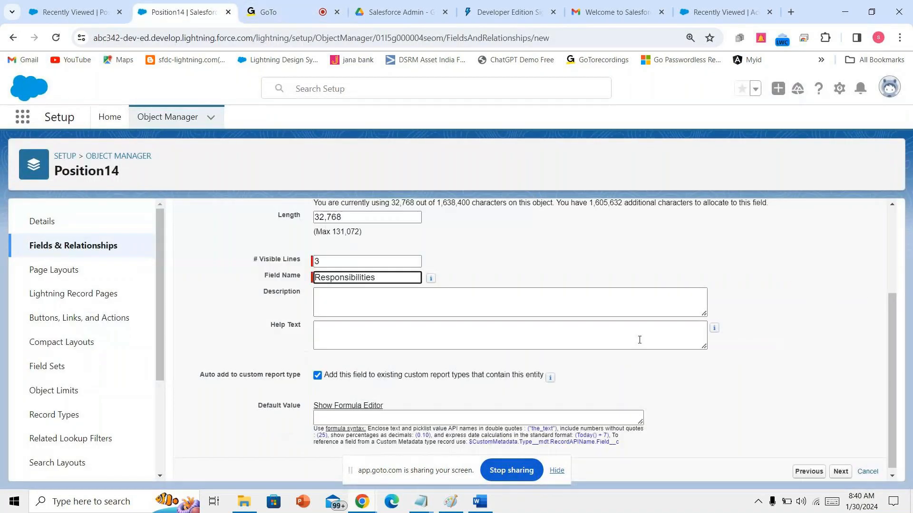
left_click(840, 467)
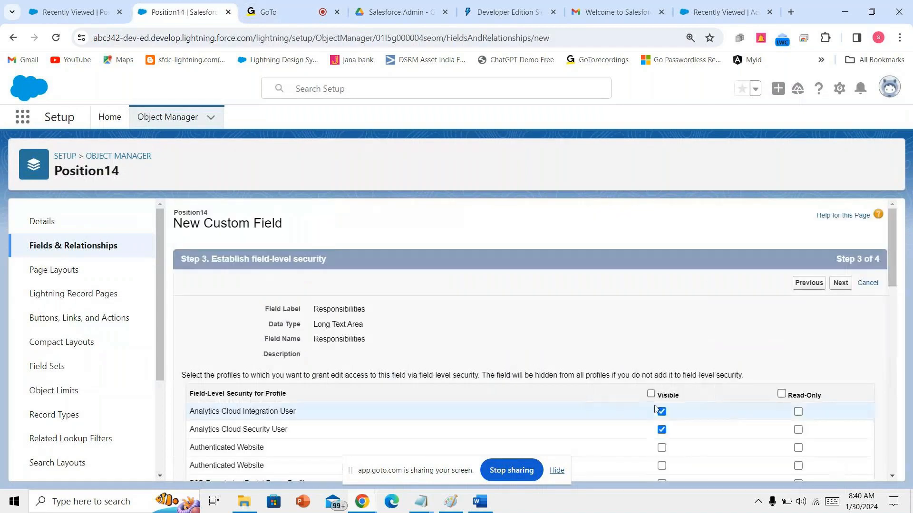
left_click(644, 394)
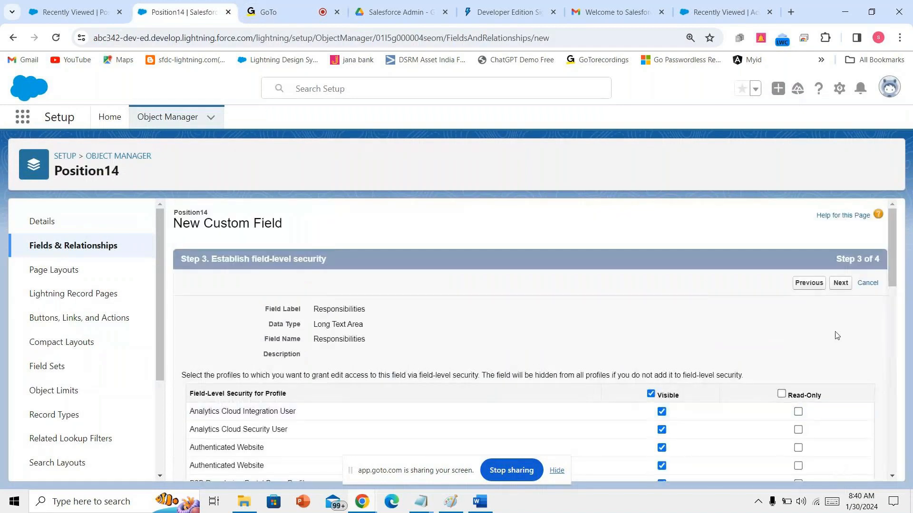
left_click(840, 284)
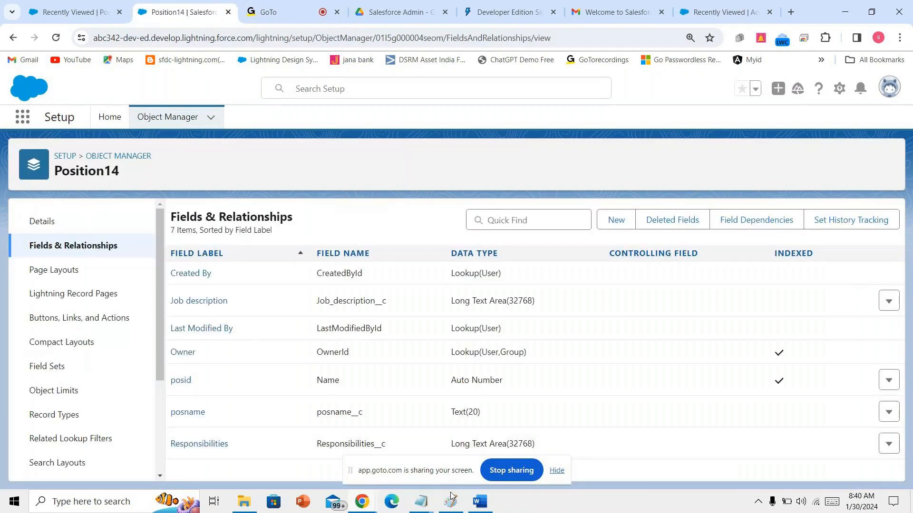
- Show the Word DIFFERENT FIELDS document at the POSITION__c field list
left_click(480, 501)
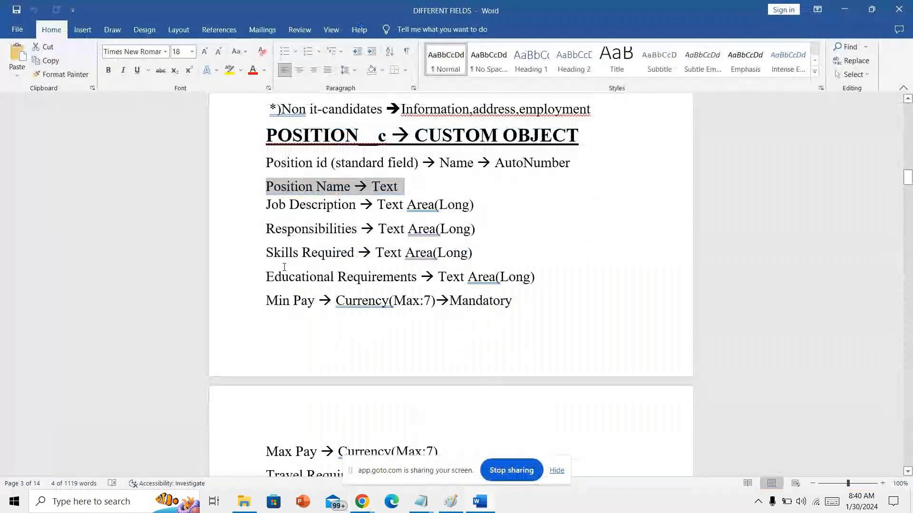
scroll(286, 273, "down", 1)
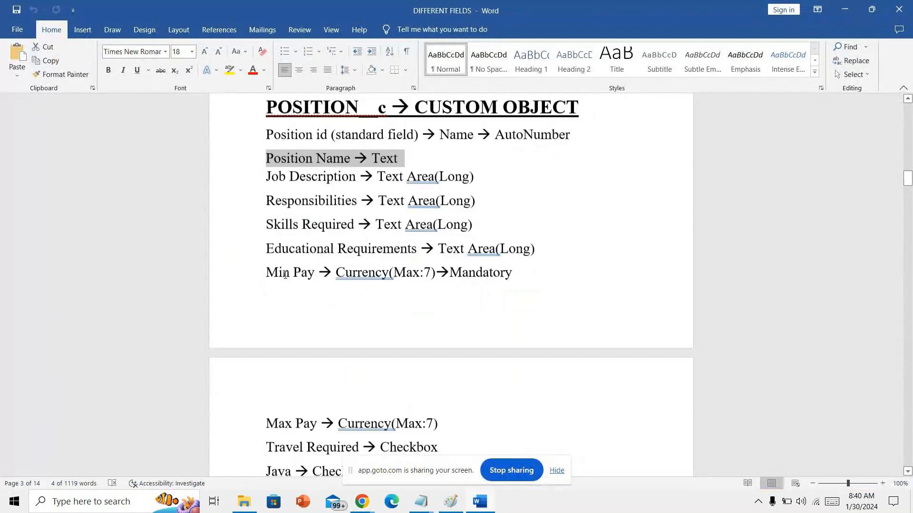
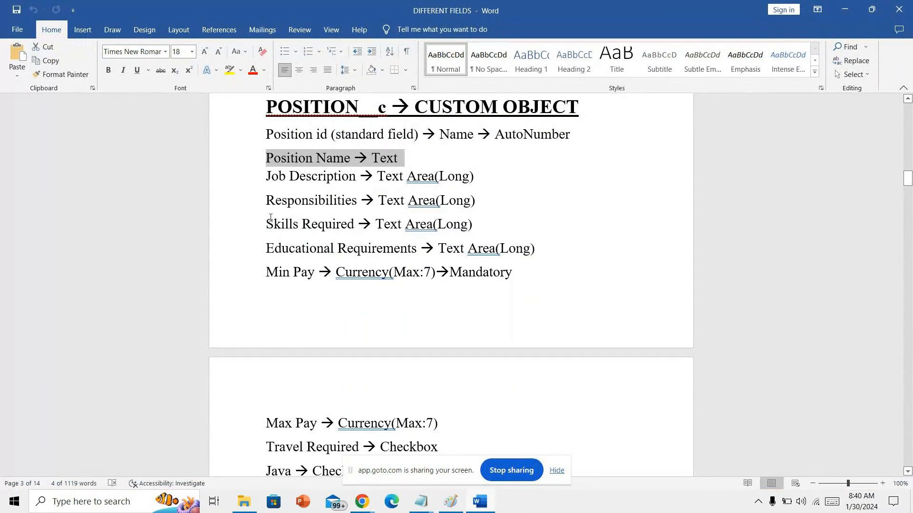
- Bring the Position14 Fields & Relationships page in Salesforce back to the front
mouse_move(356, 499)
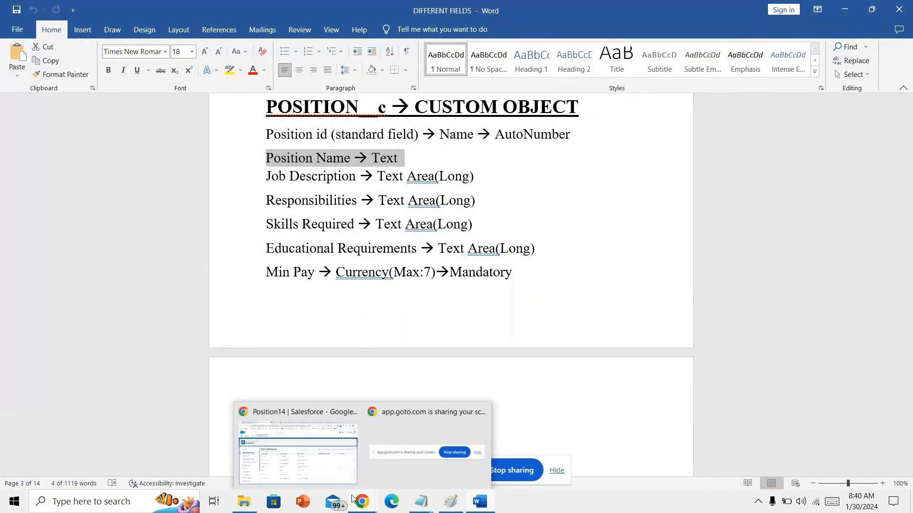
left_click(313, 461)
- Start a new Position14 Text Area field labelled 'skills required'
left_click(616, 220)
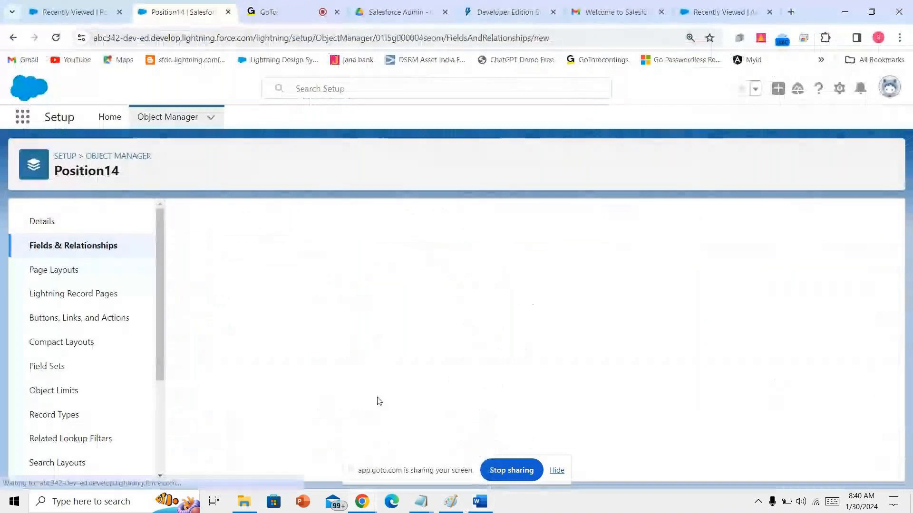
scroll(379, 402, "down", 2)
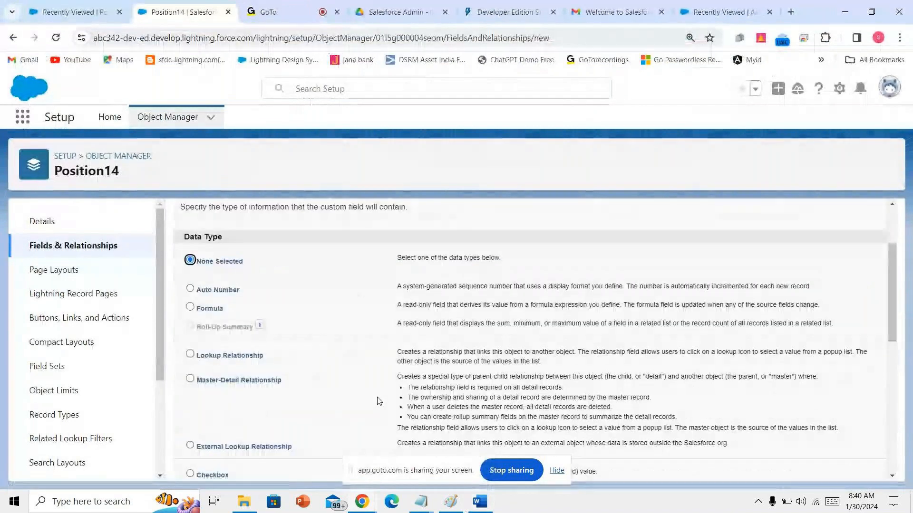
scroll(379, 402, "down", 5)
left_click(209, 402)
scroll(503, 410, "down", 1)
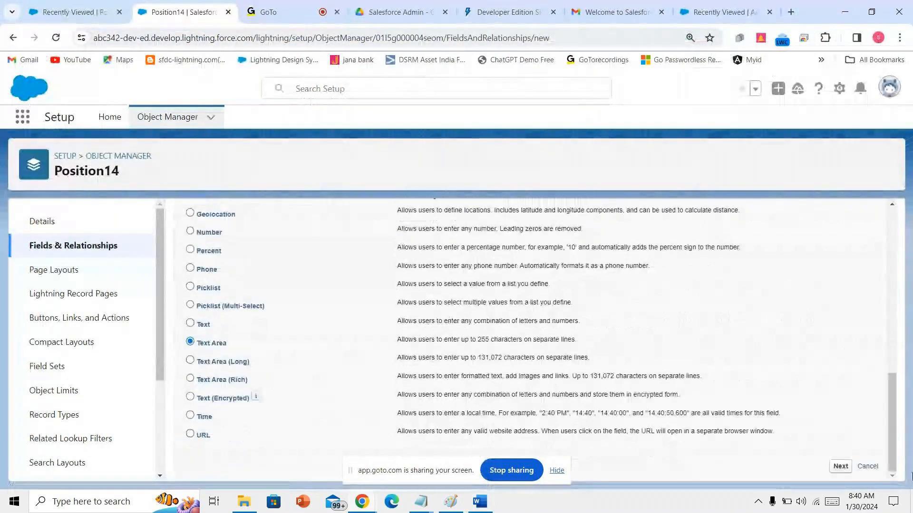
left_click(840, 467)
type("s")
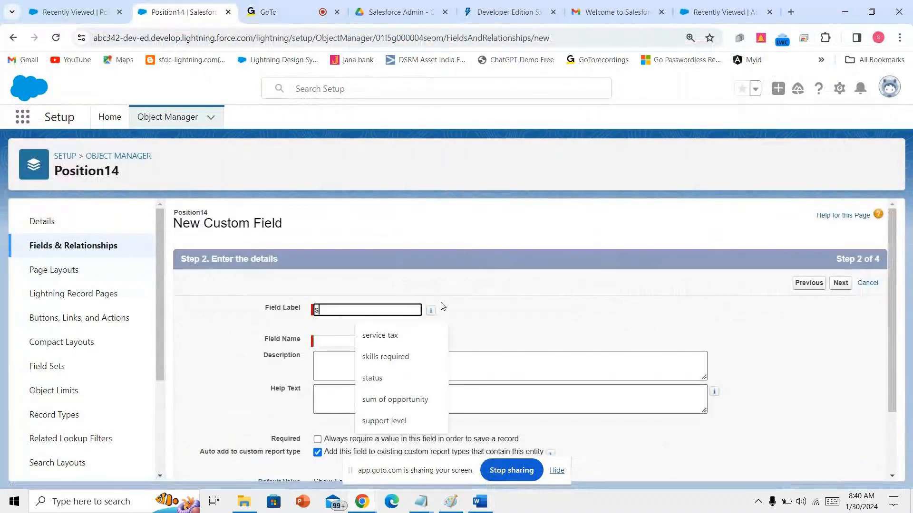
type("kills required")
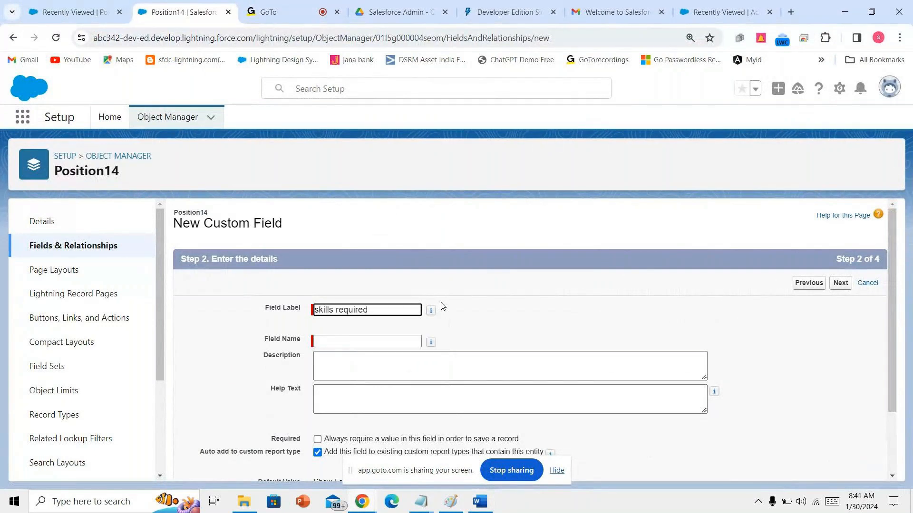
left_click(443, 342)
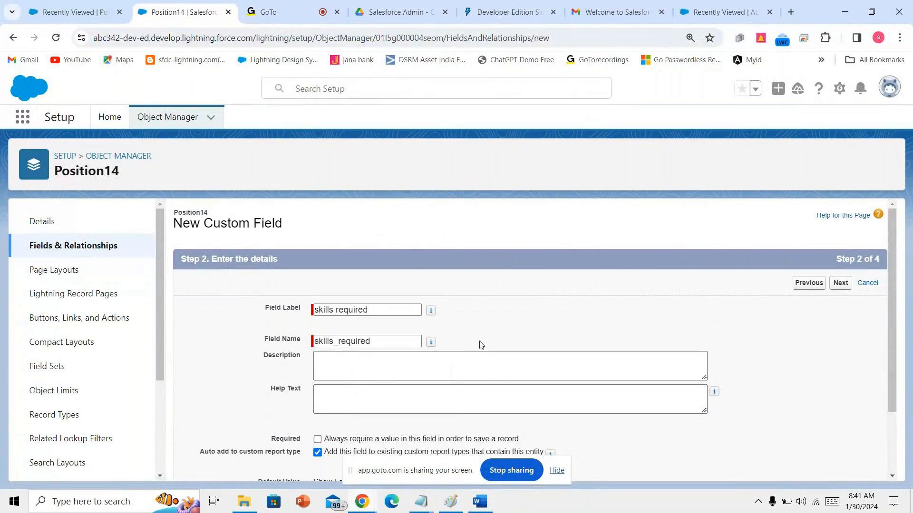
- Make 'skills required' visible to every profile, keep it on Position14 Layout, and save
scroll(801, 389, "down", 1)
scroll(801, 389, "down", 1)
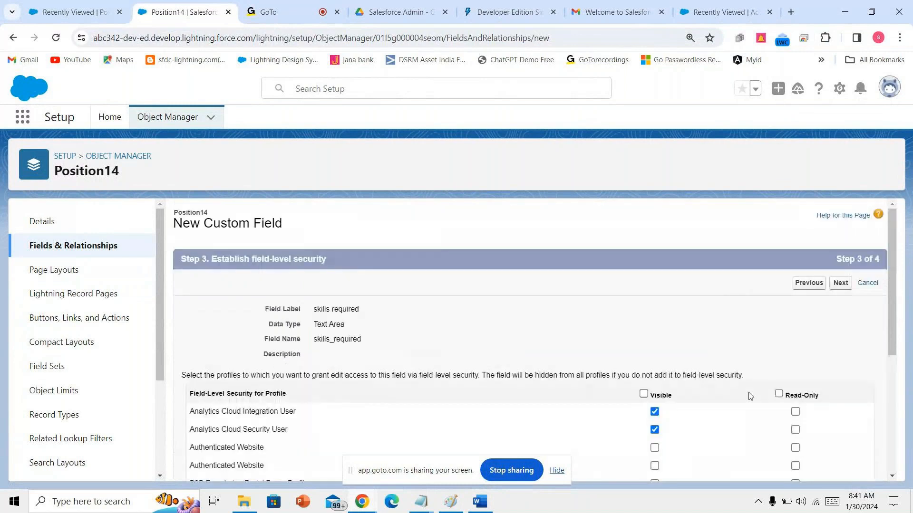
left_click(651, 394)
left_click(839, 283)
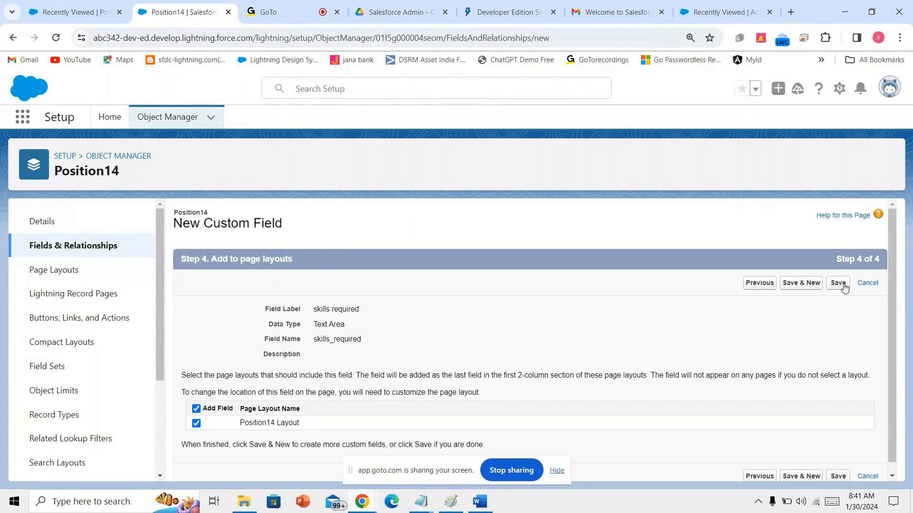
left_click(843, 285)
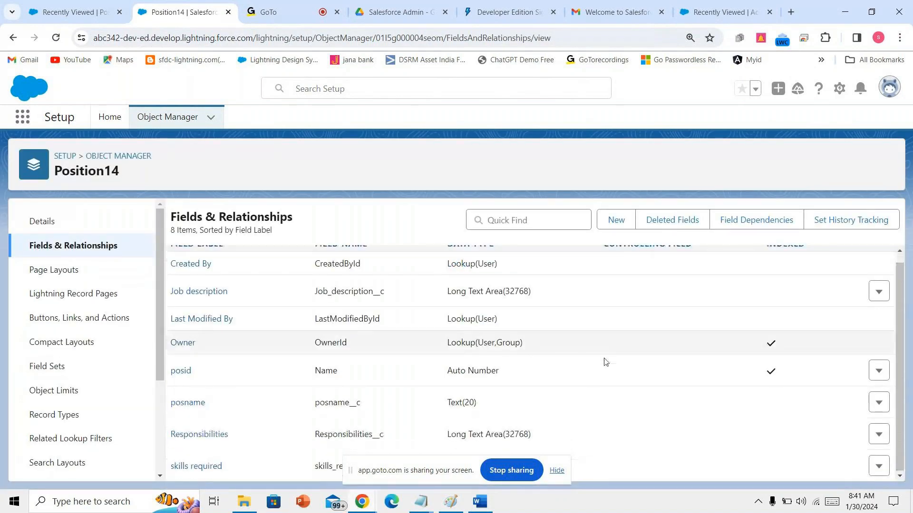
- Scroll through the Position14 field list and start another new custom field
scroll(605, 362, "down", 1)
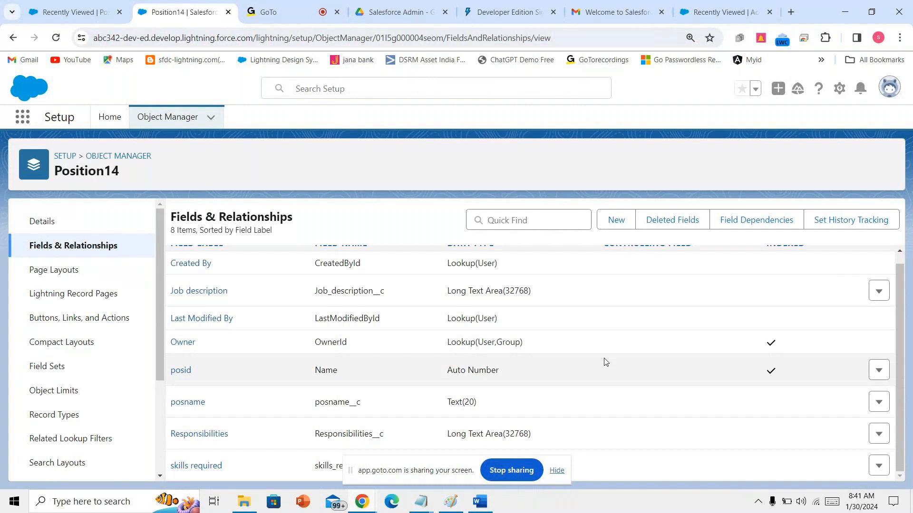
scroll(605, 362, "up", 1)
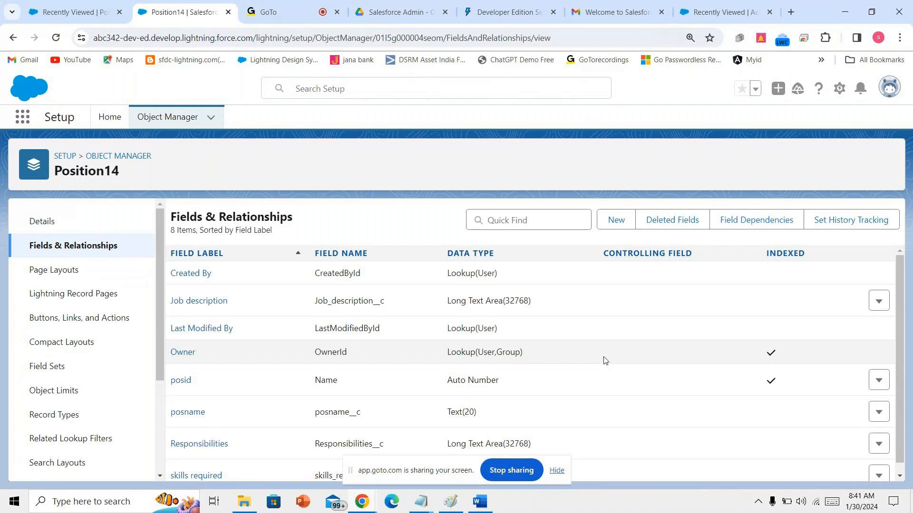
scroll(604, 361, "down", 1)
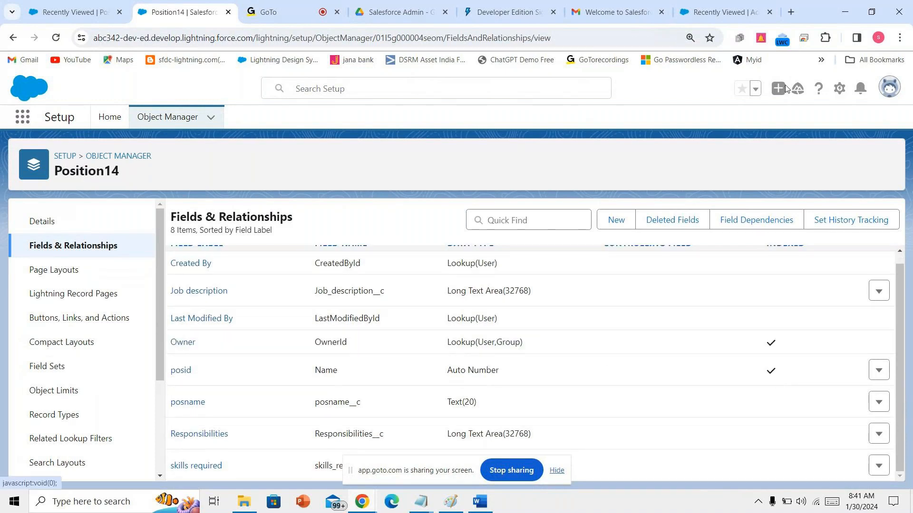
left_click(616, 220)
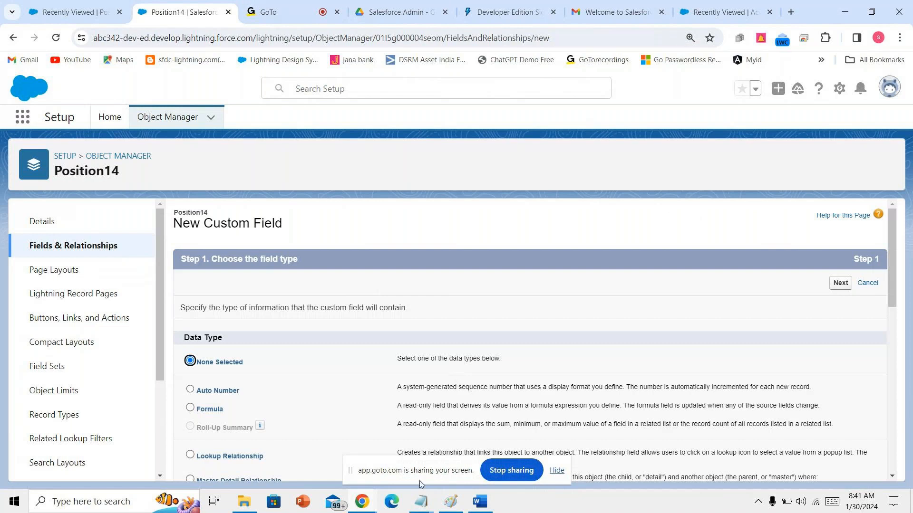
- After checking the Word notes, create a Text Area (Long) field labelled 'Educational requirements'
left_click(479, 502)
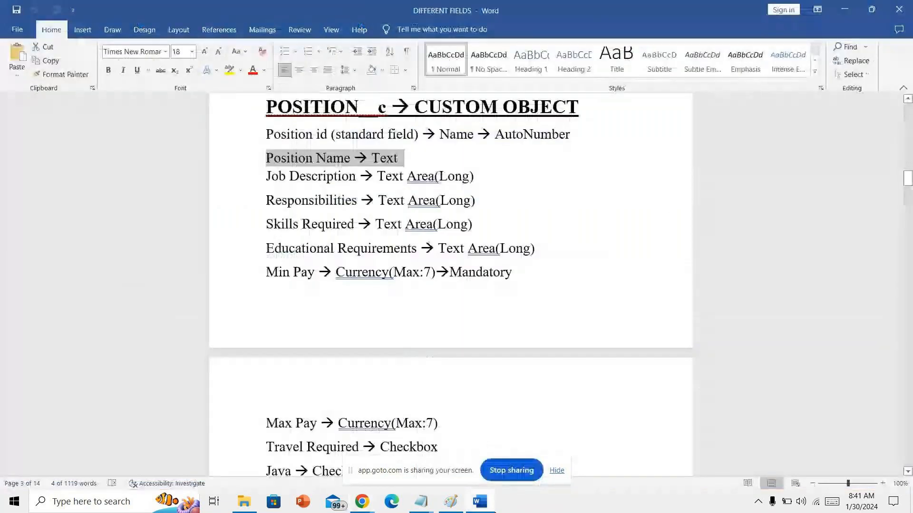
left_click(493, 508)
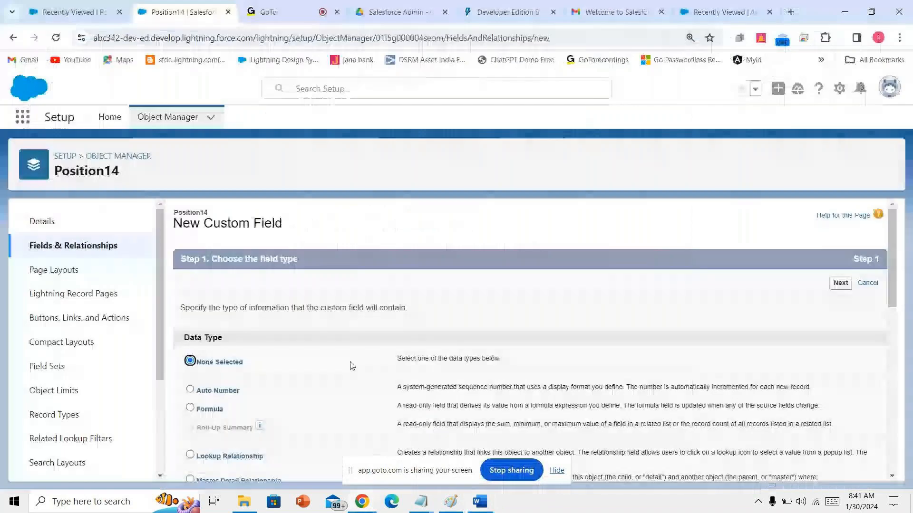
scroll(352, 366, "down", 5)
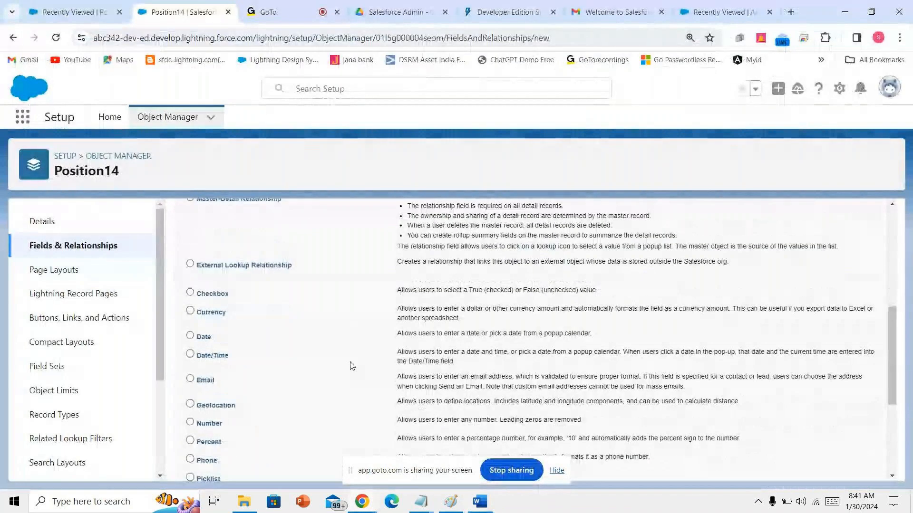
scroll(351, 366, "down", 4)
left_click(189, 359)
left_click(840, 467)
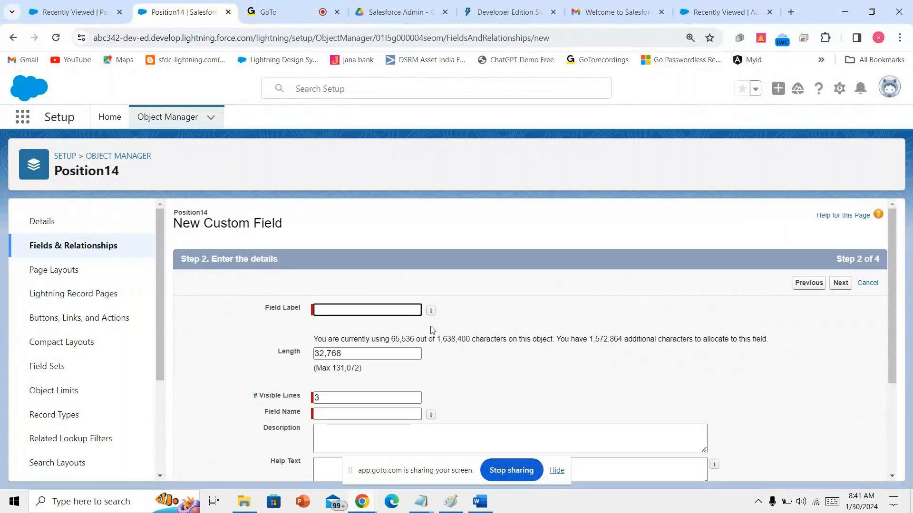
type("Educat")
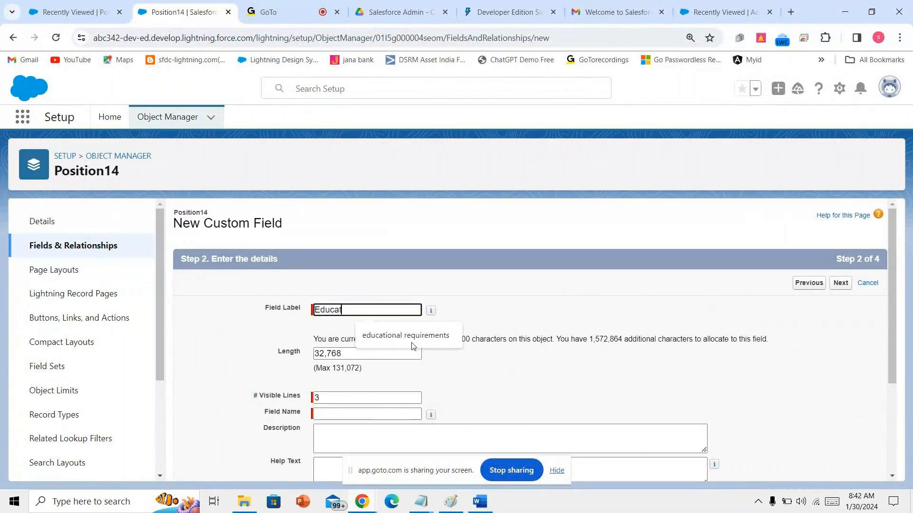
type("ional requirements")
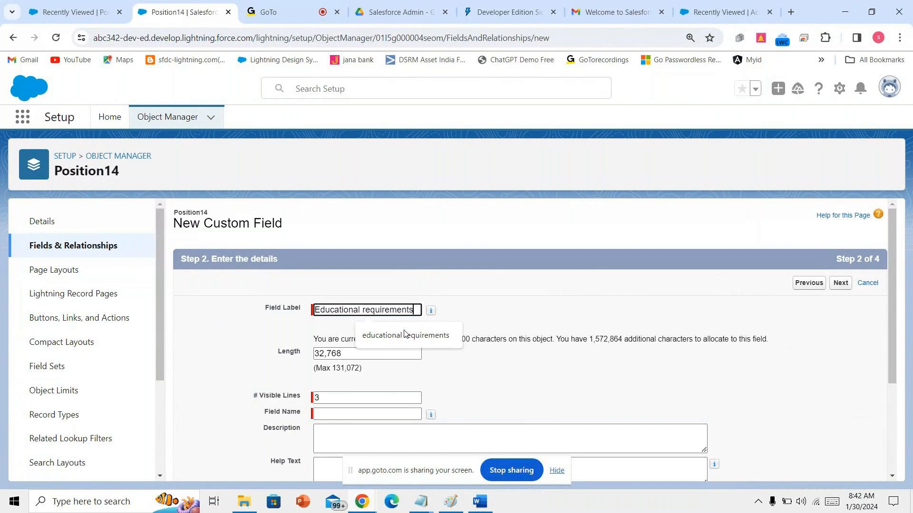
left_click(452, 378)
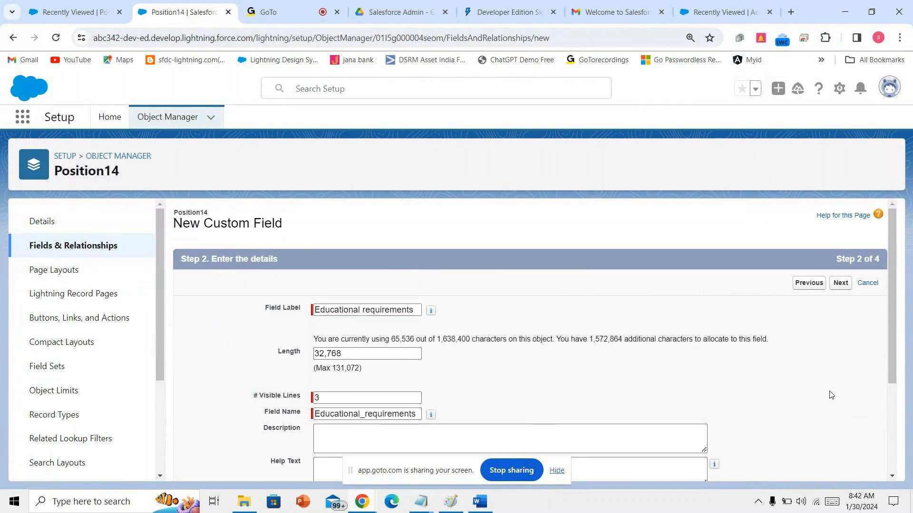
- Make 'Educational requirements' visible to every profile and save it to the page layout
scroll(831, 395, "down", 3)
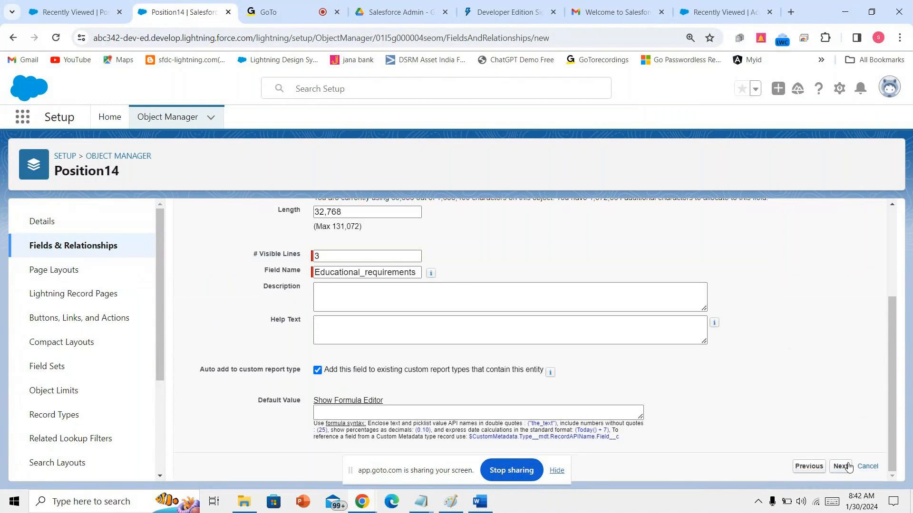
left_click(843, 466)
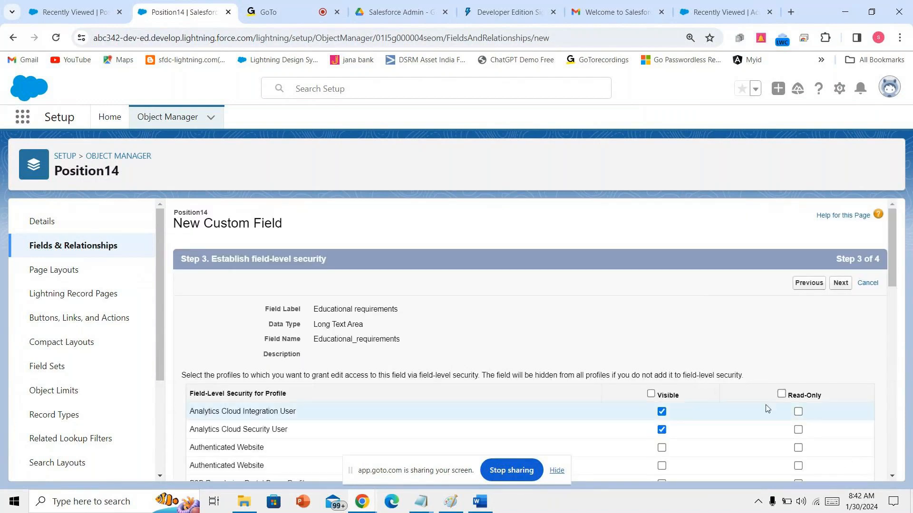
left_click(643, 394)
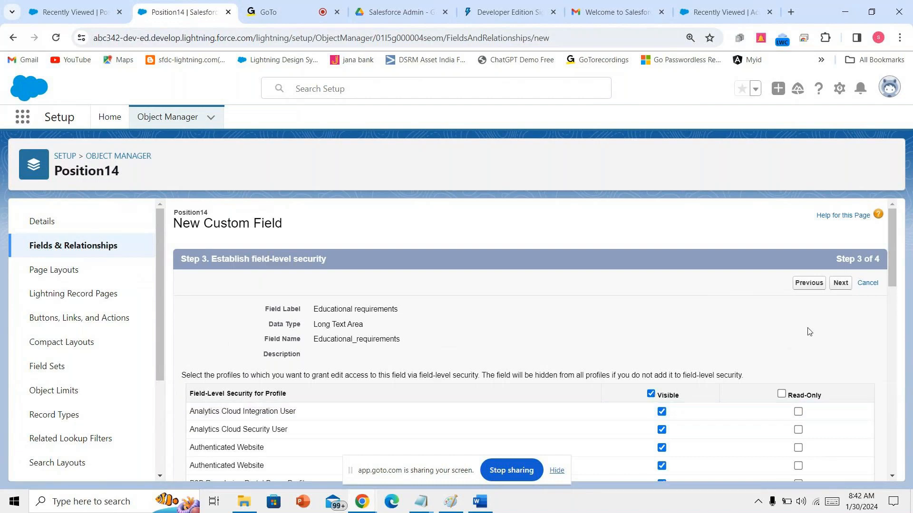
left_click(839, 283)
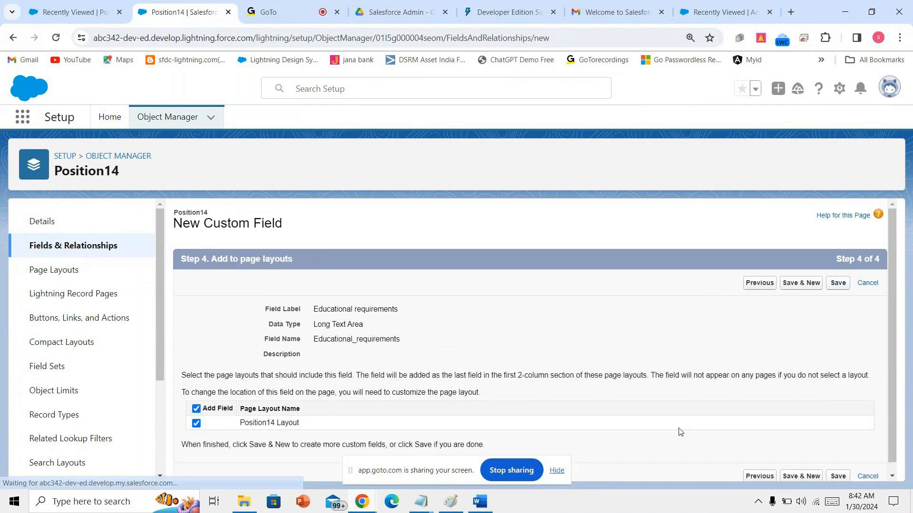
left_click(838, 283)
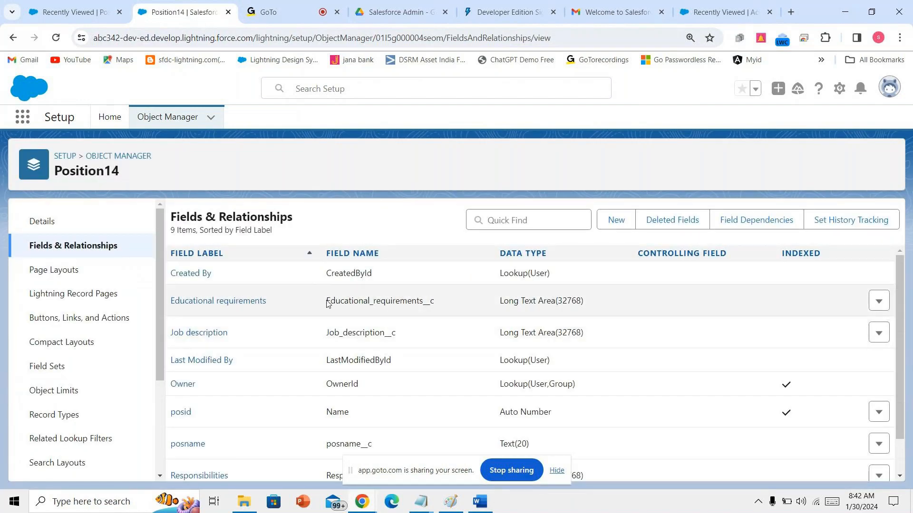
- Look up the Min Pay Currency(Max:7) entry in the Word notes, then return to Salesforce
left_click_drag(327, 303, 581, 303)
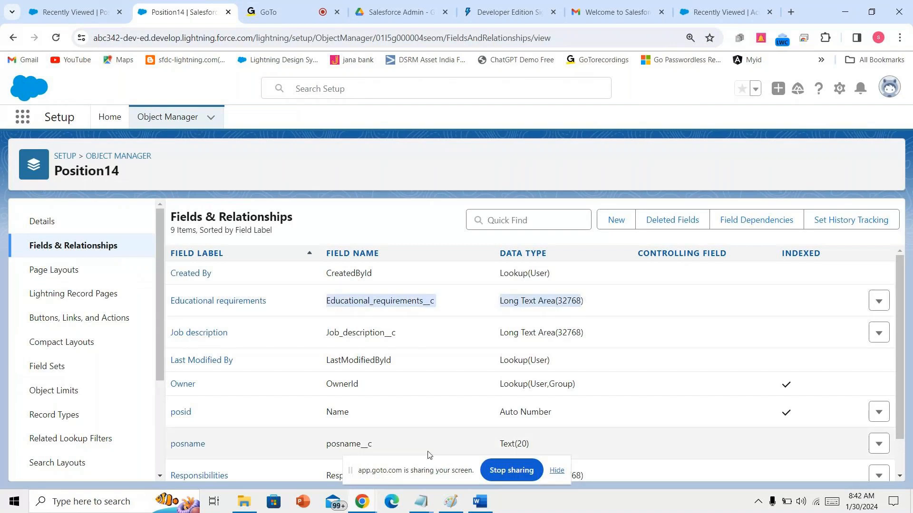
key("alt+Tab")
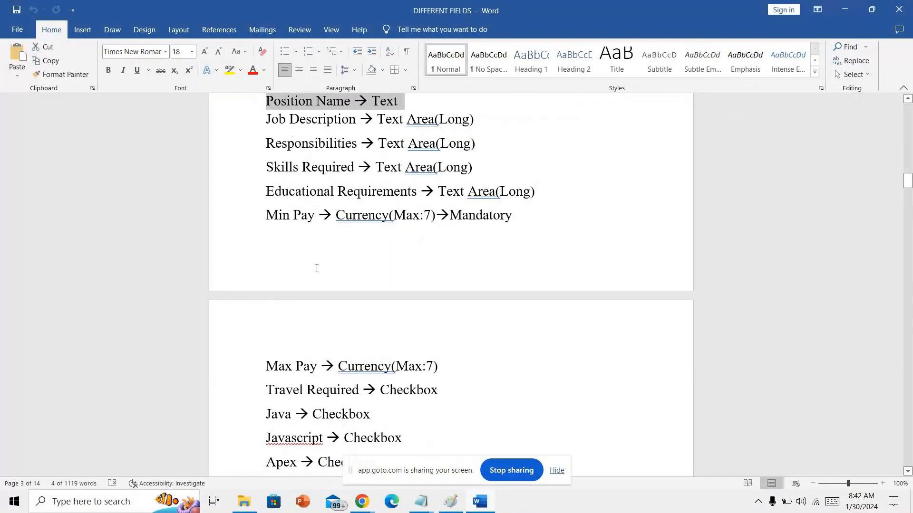
scroll(316, 271, "up", 2)
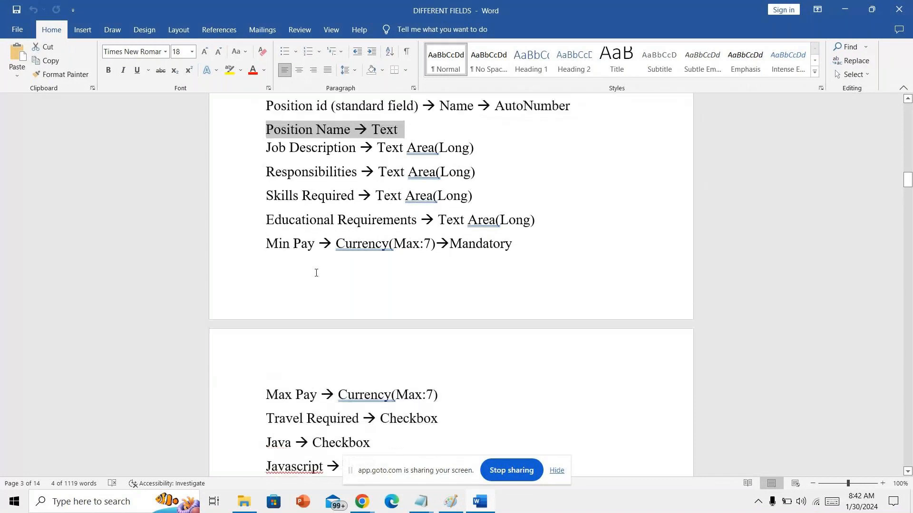
left_click_drag(280, 245, 480, 255)
scroll(380, 361, "down", 2)
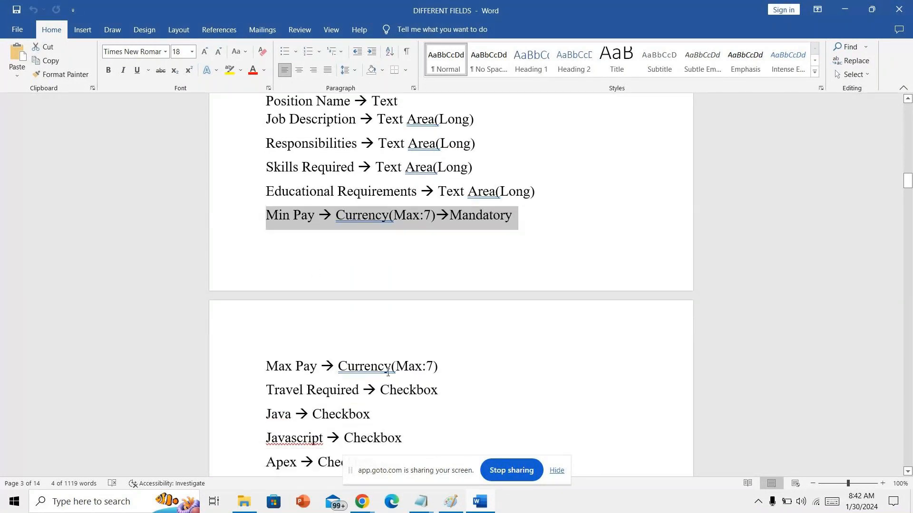
left_click(365, 502)
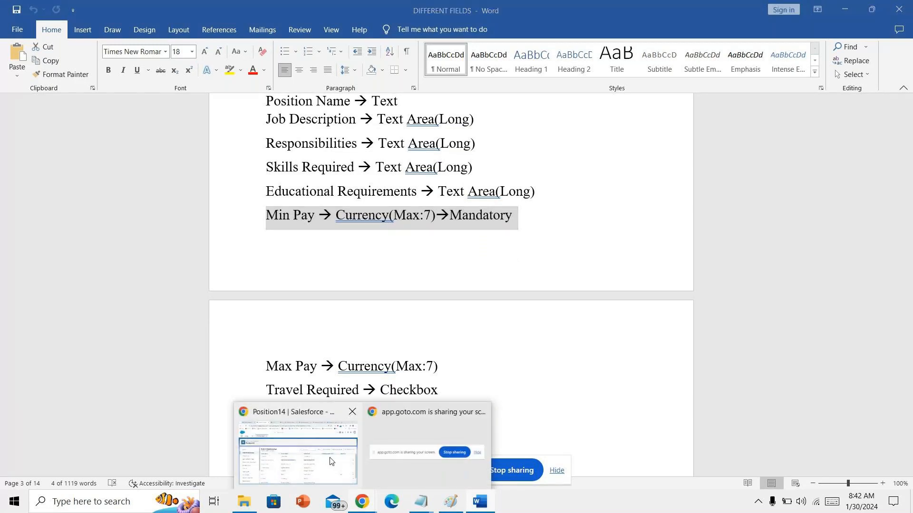
left_click(332, 460)
- Start a new Currency field labelled 'Min-pay' with length 7
left_click(614, 220)
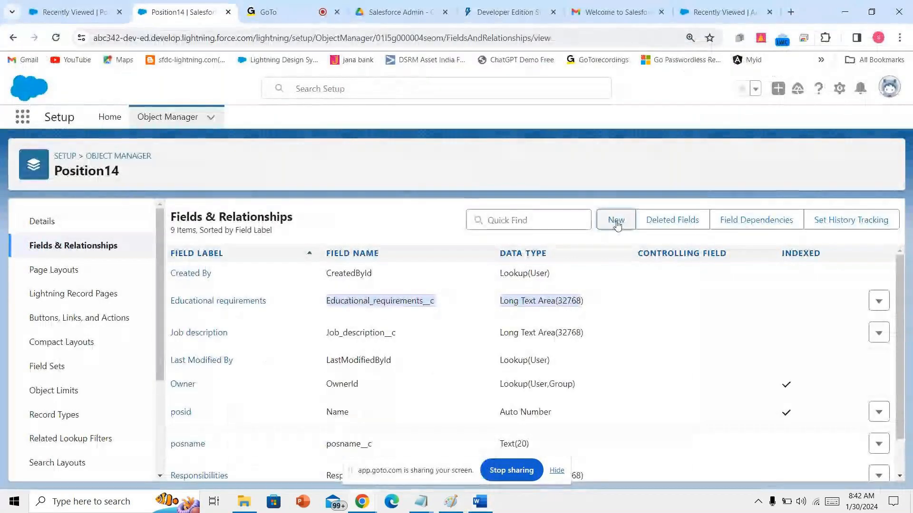
scroll(332, 361, "down", 4)
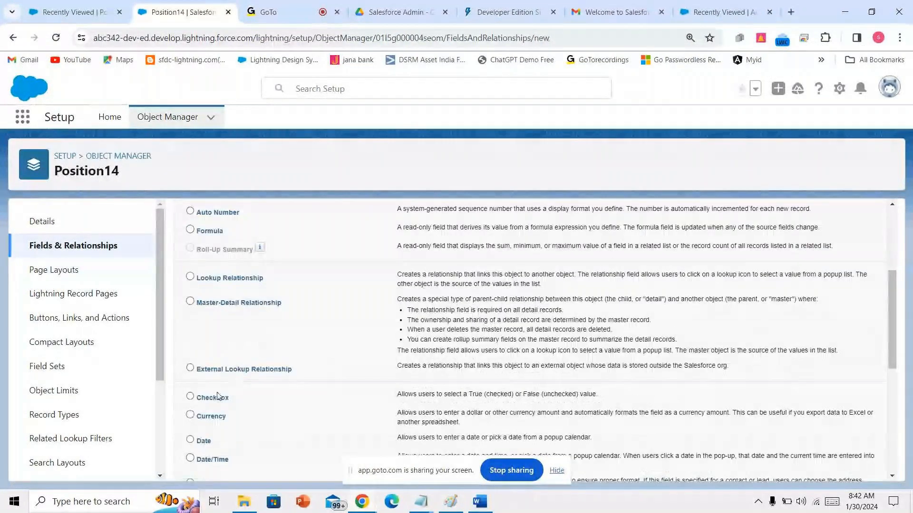
scroll(740, 436, "down", 5)
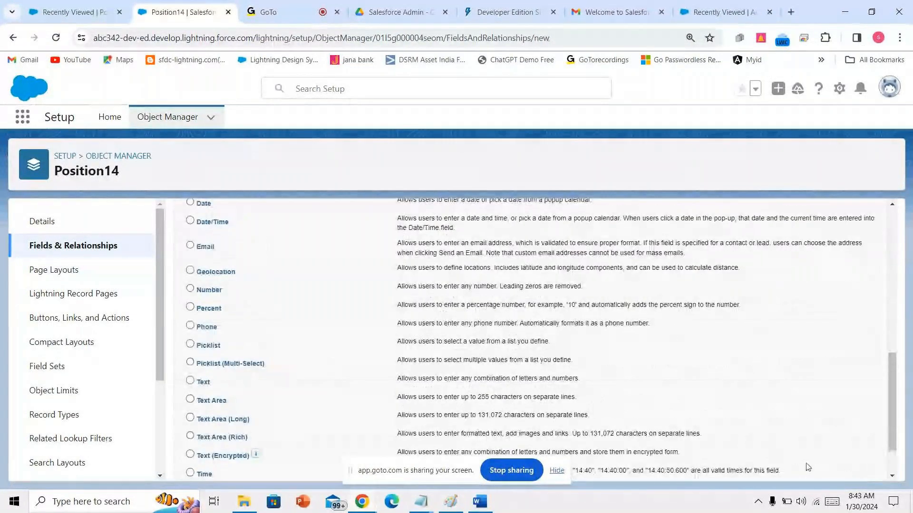
scroll(827, 467, "down", 2)
left_click(839, 472)
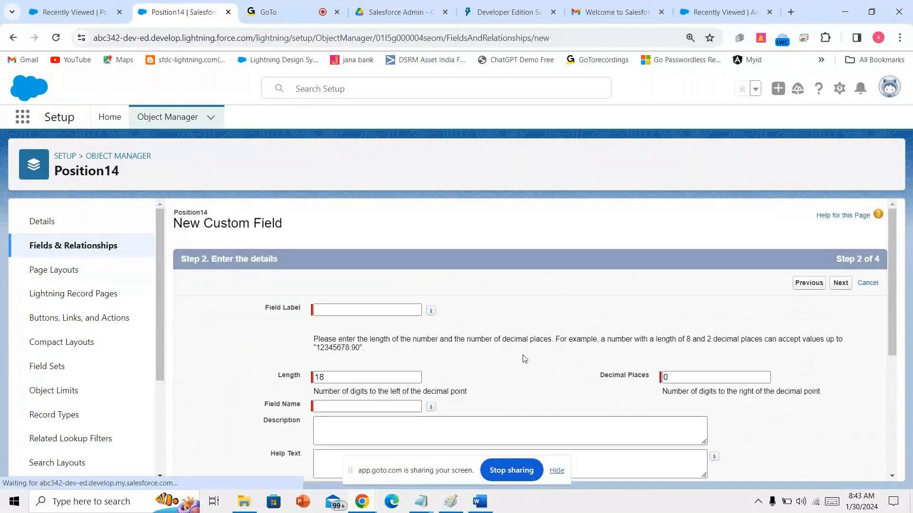
type("M")
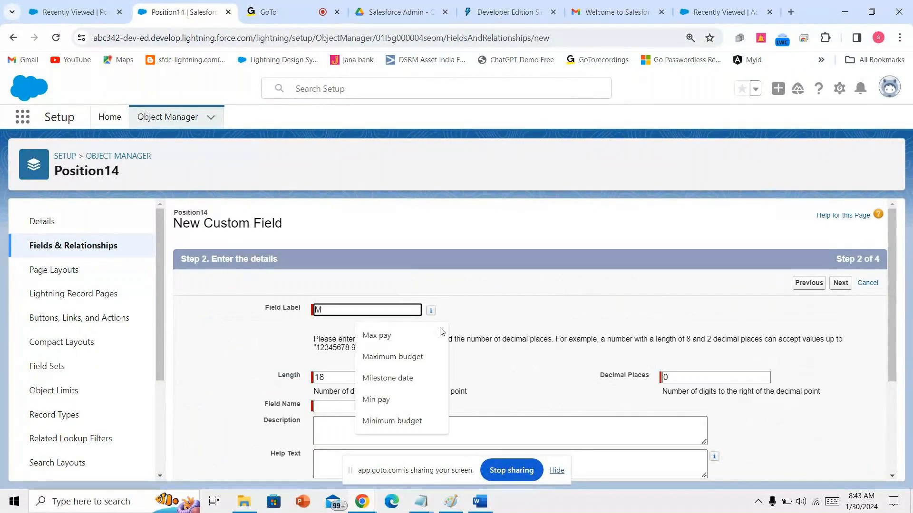
type("in-p")
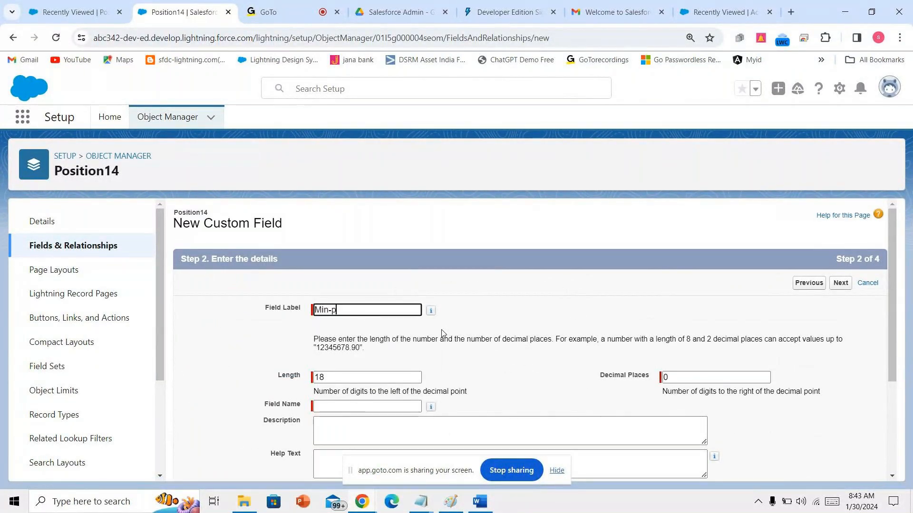
type("ay")
left_click(721, 402)
left_click_drag(420, 378, 312, 370)
type("7")
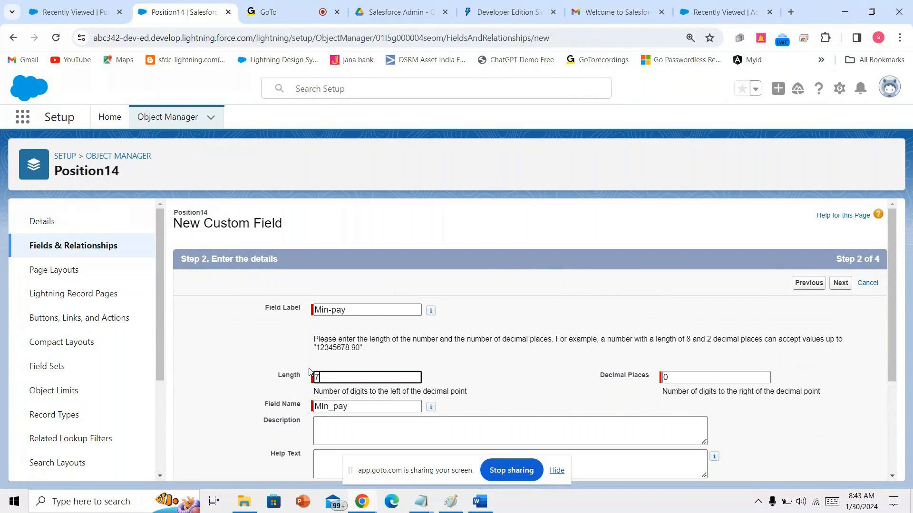
- Make Min-pay visible to every profile, add it to the layout, and Save & New
left_click(840, 283)
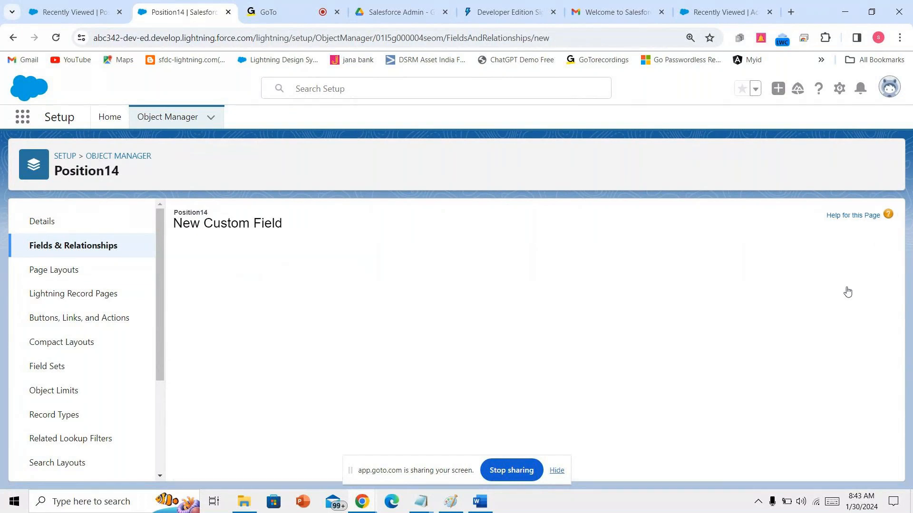
left_click(651, 394)
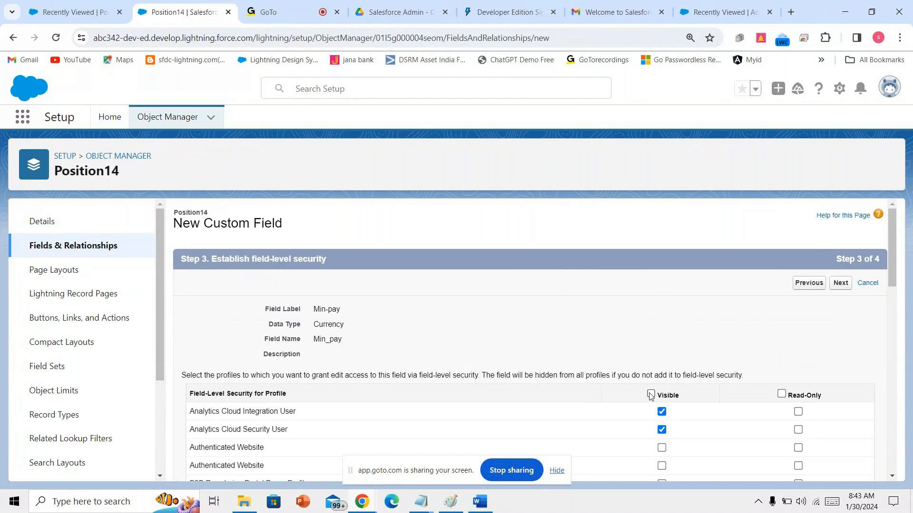
left_click(851, 290)
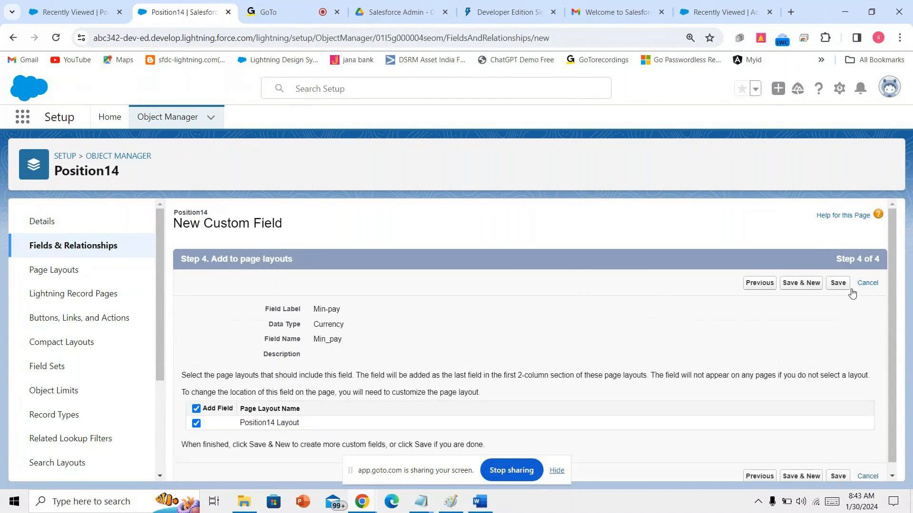
left_click(813, 284)
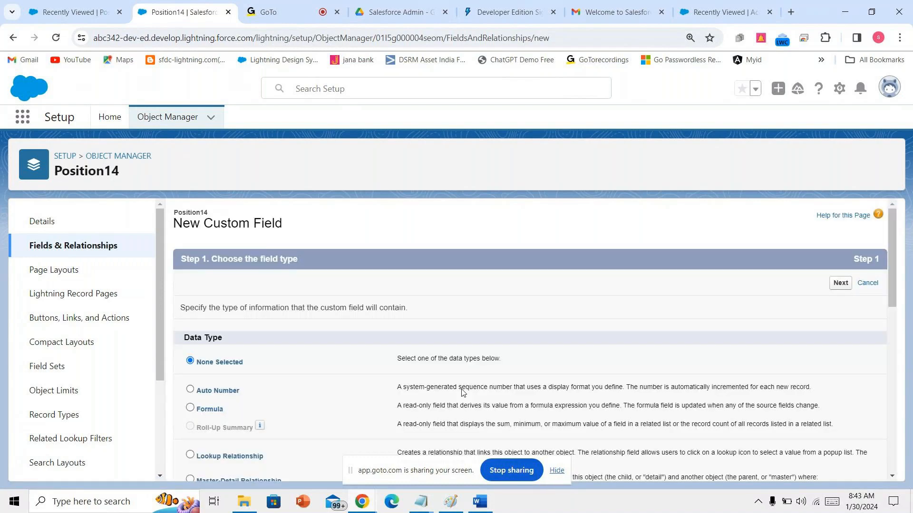
- Define a Currency field labelled 'Max pay' with length 7
scroll(464, 392, "down", 5)
left_click(212, 360)
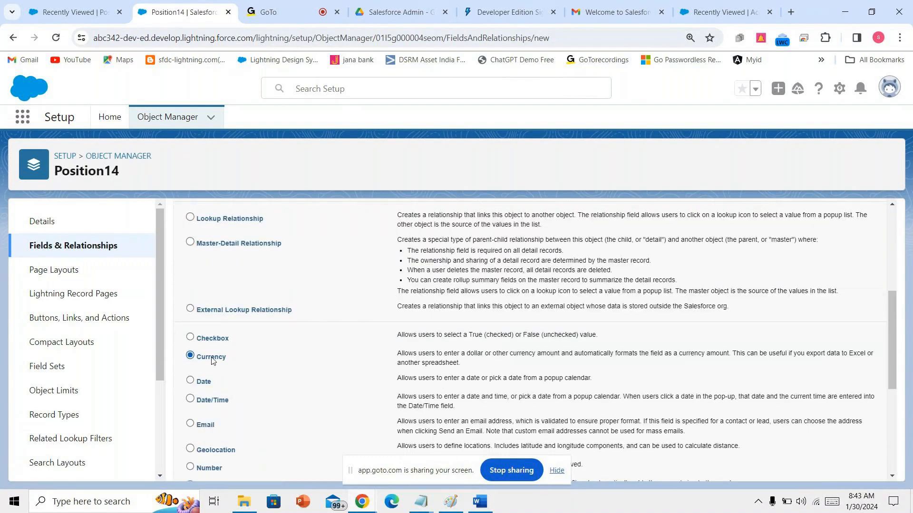
scroll(682, 424, "down", 10)
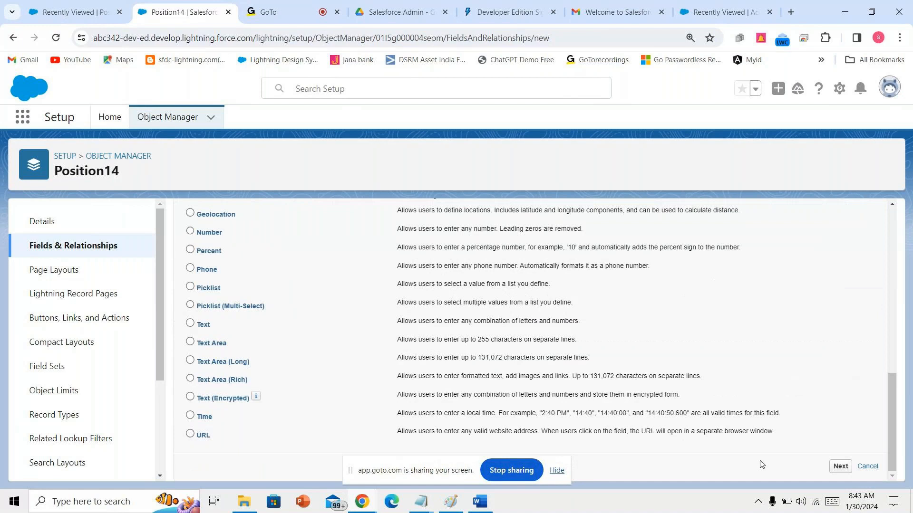
left_click(837, 466)
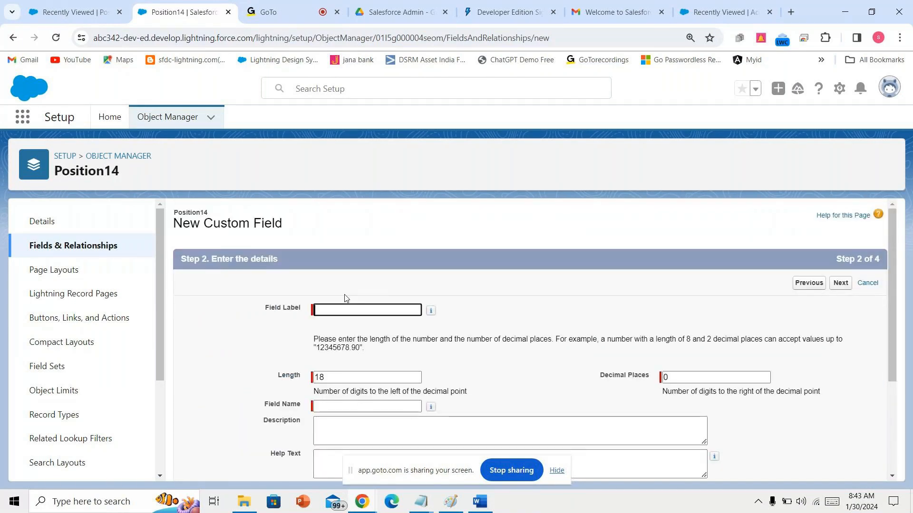
type("Max p")
key("Down")
key("Return")
key("Tab")
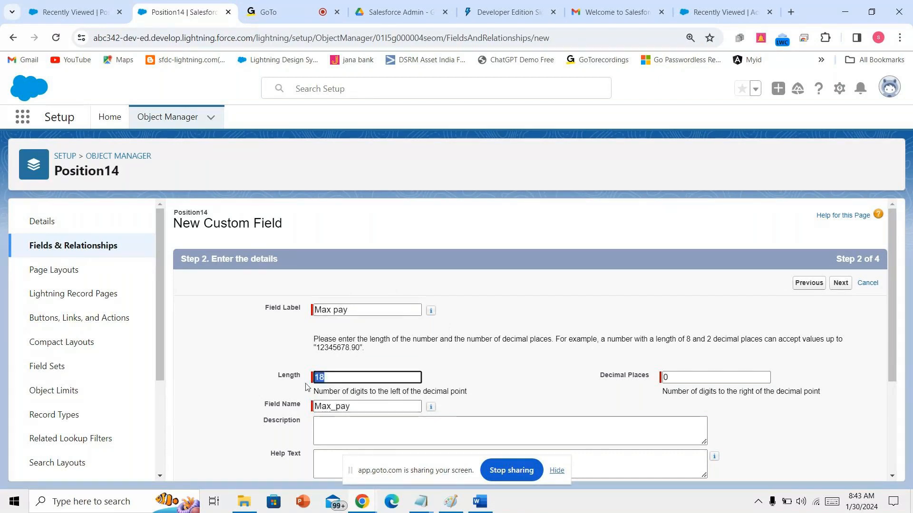
type("7")
- Make Max pay visible to every profile, save it, and go back to the Word notes
scroll(591, 397, "down", 3)
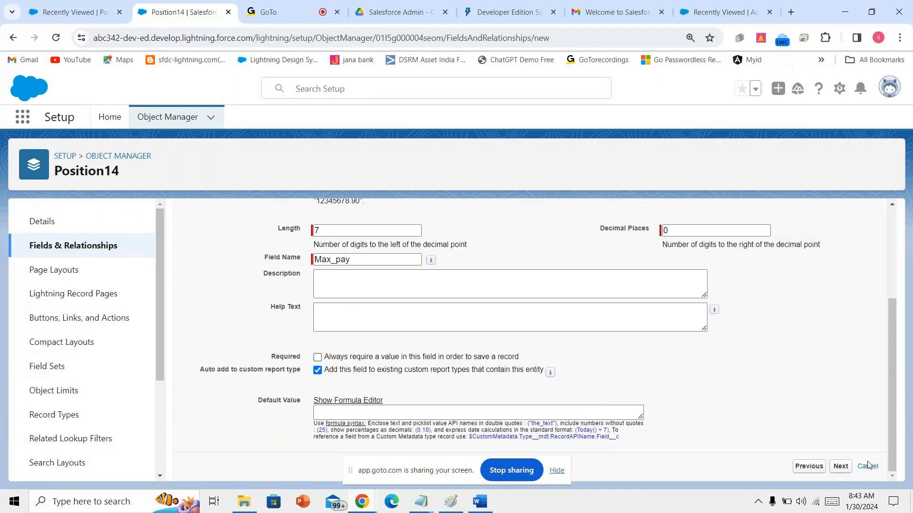
left_click(841, 466)
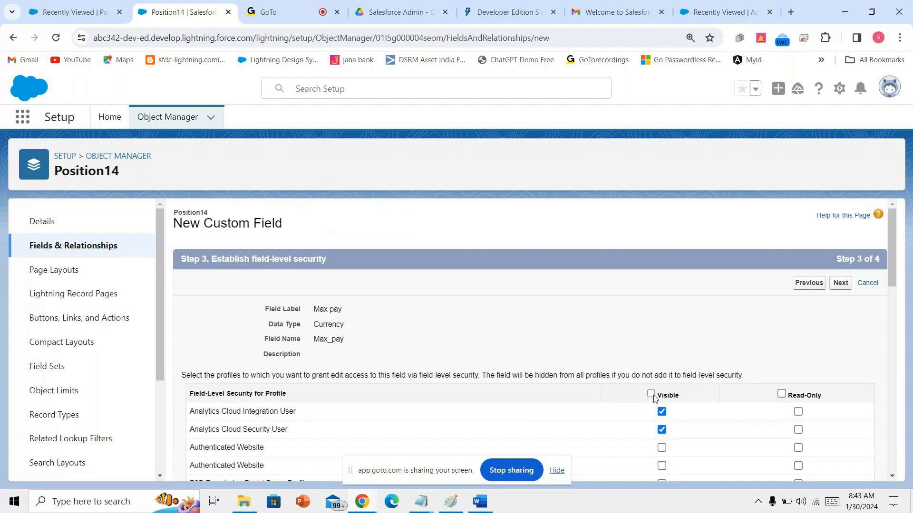
left_click(650, 395)
left_click(841, 284)
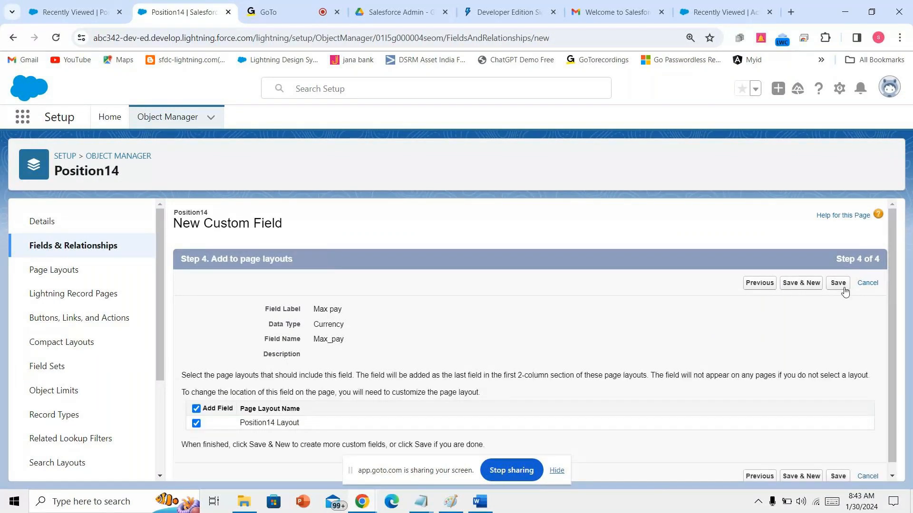
left_click(836, 288)
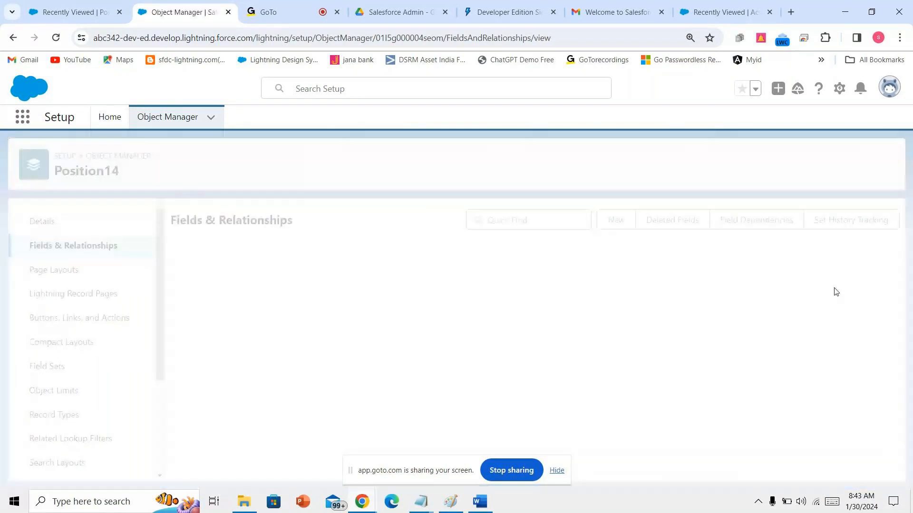
scroll(547, 333, "down", 3)
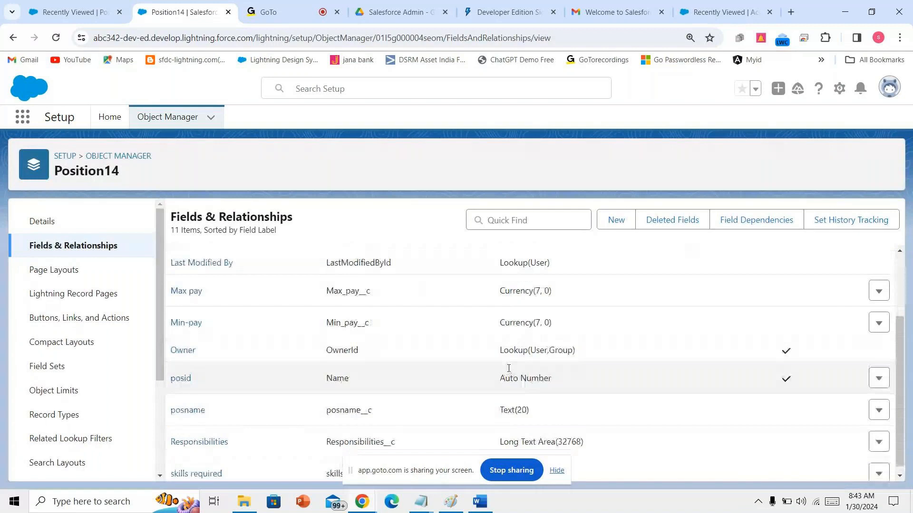
scroll(508, 369, "up", 3)
key("alt+Tab")
scroll(407, 393, "down", 3)
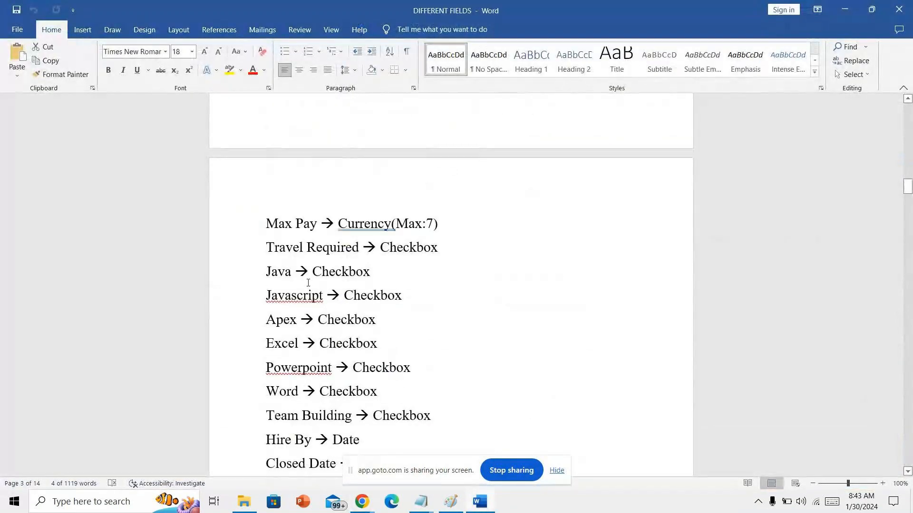
- Select the checkbox fields from Travel Required to Team Building in Word, then return to Salesforce
left_click_drag(263, 250, 415, 249)
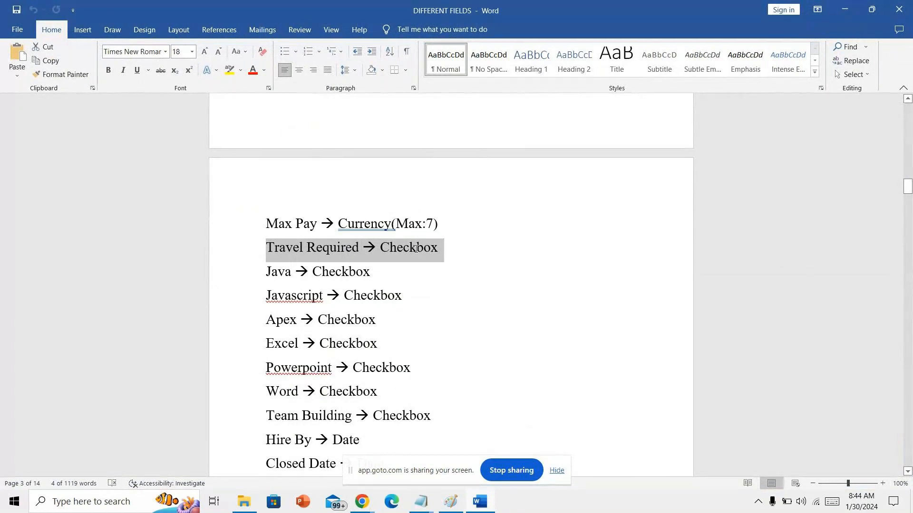
left_click_drag(404, 267, 404, 438)
left_click(323, 416)
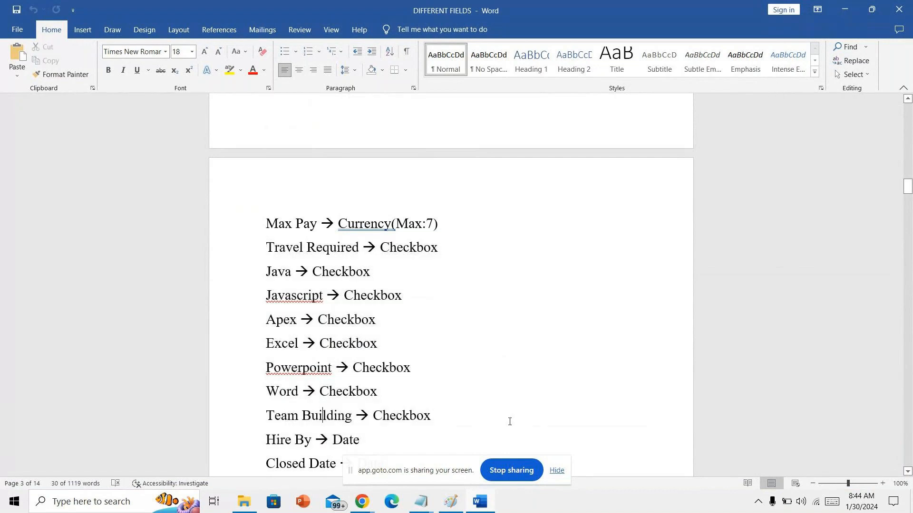
left_click_drag(472, 415, 269, 256)
mouse_move(370, 502)
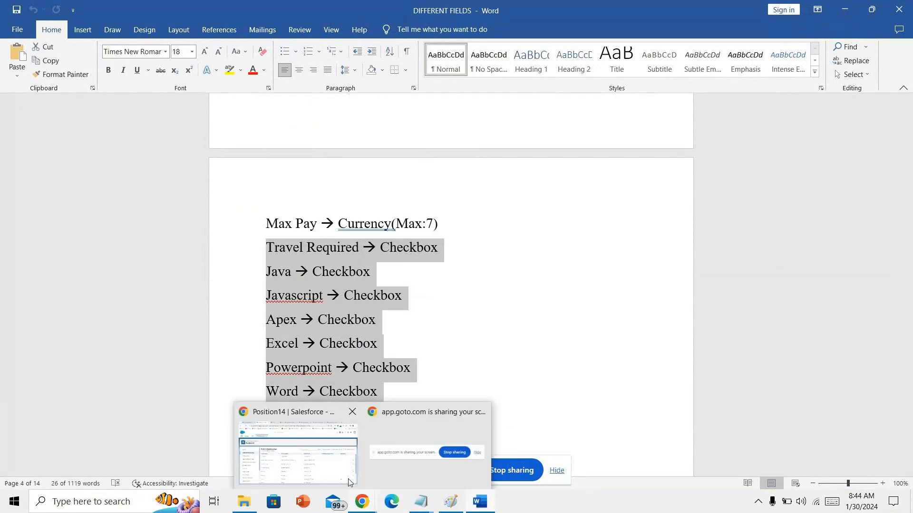
left_click(295, 456)
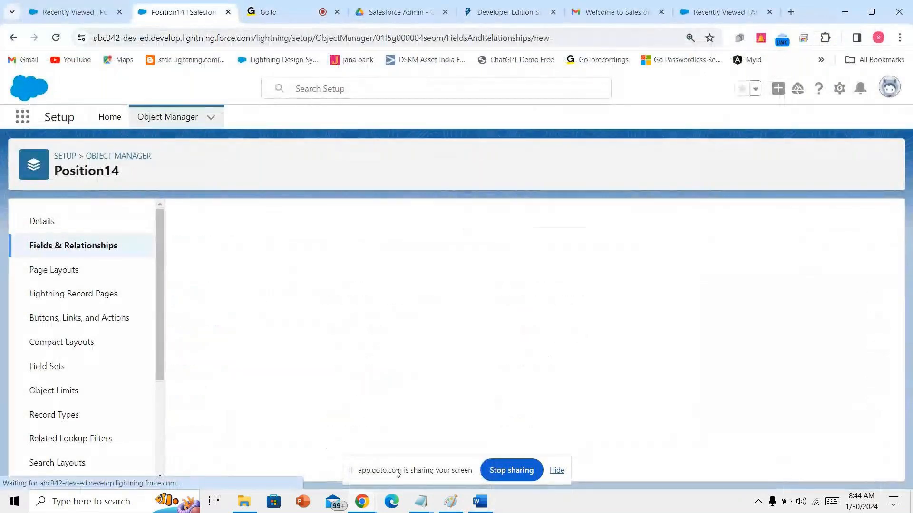
- Choose Checkbox as the new Position14 field's data type, then switch to Paint
scroll(371, 417, "down", 4)
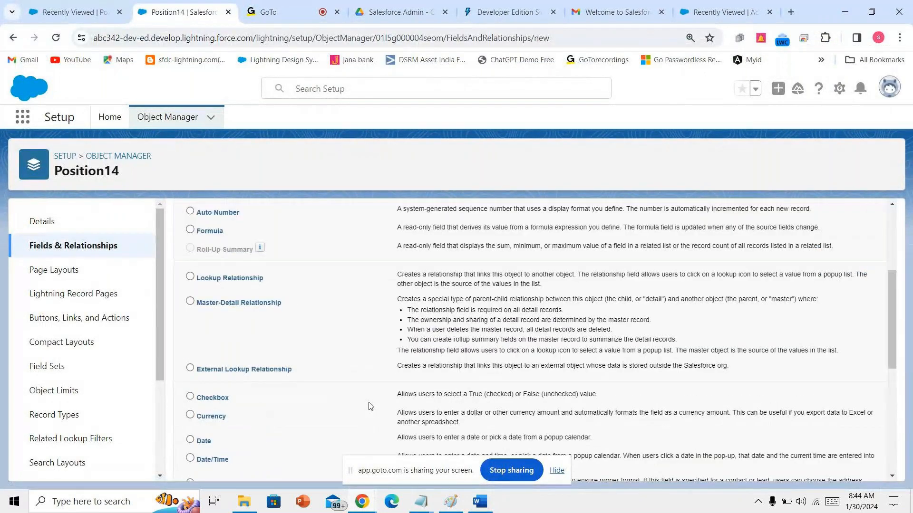
scroll(371, 406, "down", 4)
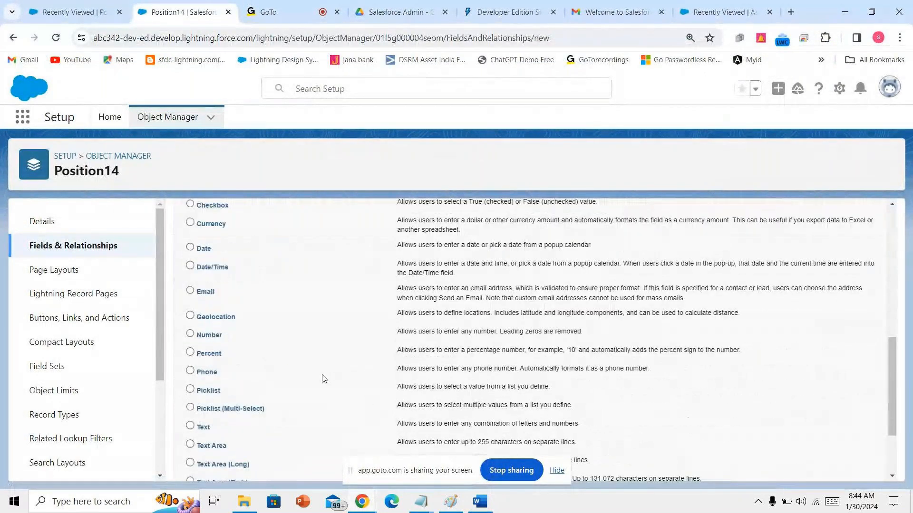
scroll(323, 379, "down", 2)
scroll(322, 377, "up", 2)
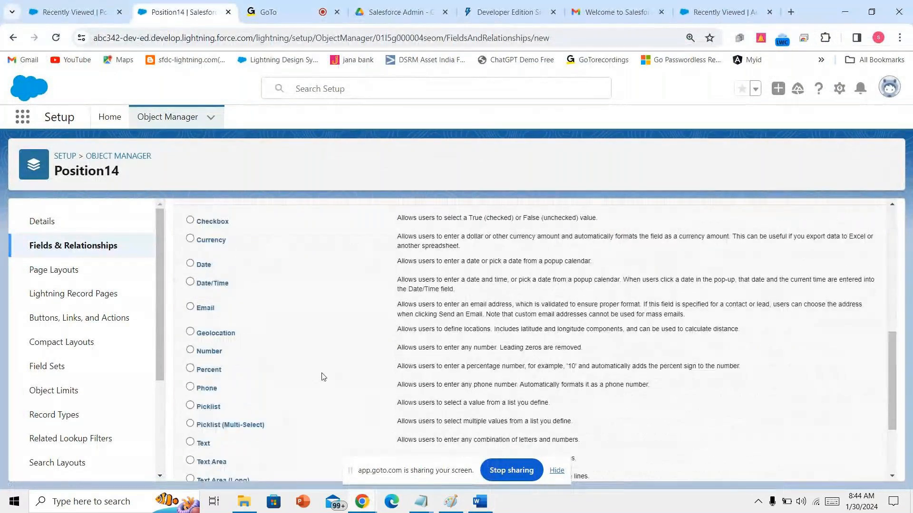
scroll(216, 278, "up", 1)
left_click(216, 280)
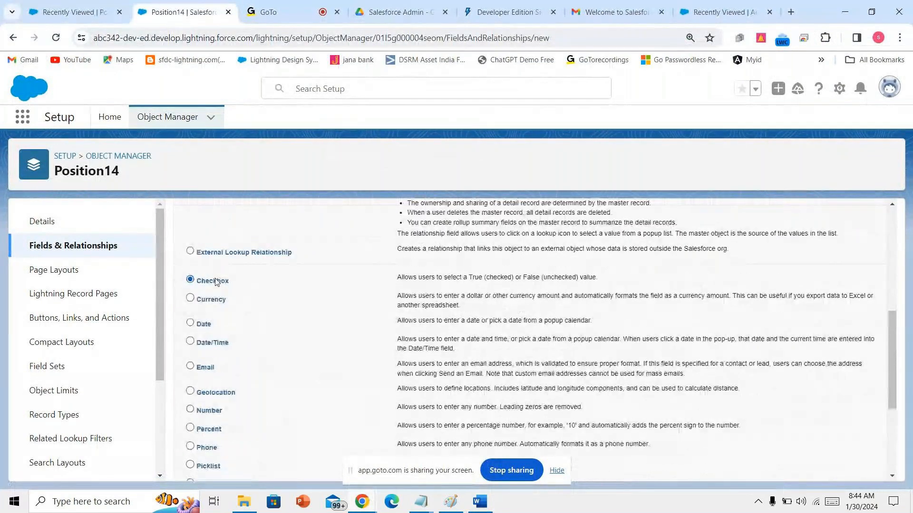
scroll(380, 376, "down", 3)
left_click(451, 502)
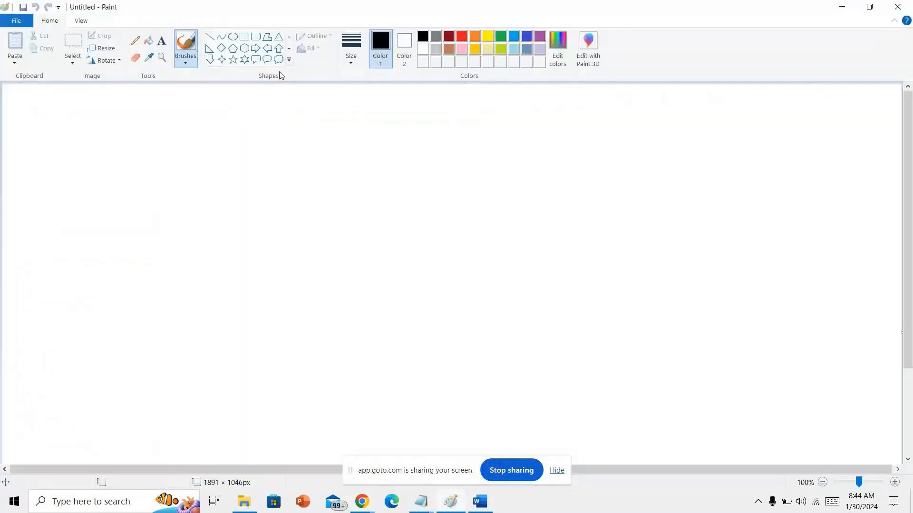
- Draw a square box with a calligraphy-brush check mark in Paint, then return to Salesforce
left_click(244, 36)
left_click_drag(230, 152, 294, 213)
left_click(186, 64)
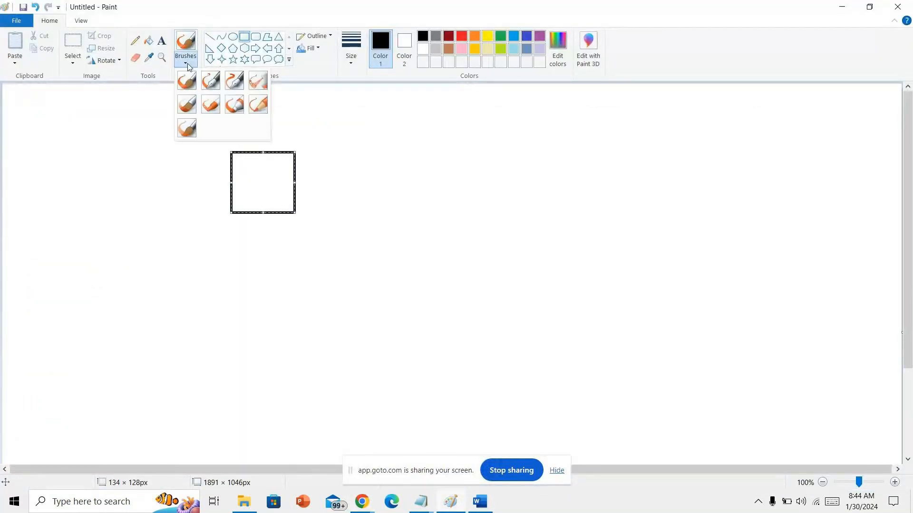
left_click(211, 80)
mouse_move(235, 179)
left_mouse_down()
mouse_move(258, 200)
mouse_move(312, 159)
left_mouse_up()
left_click(364, 502)
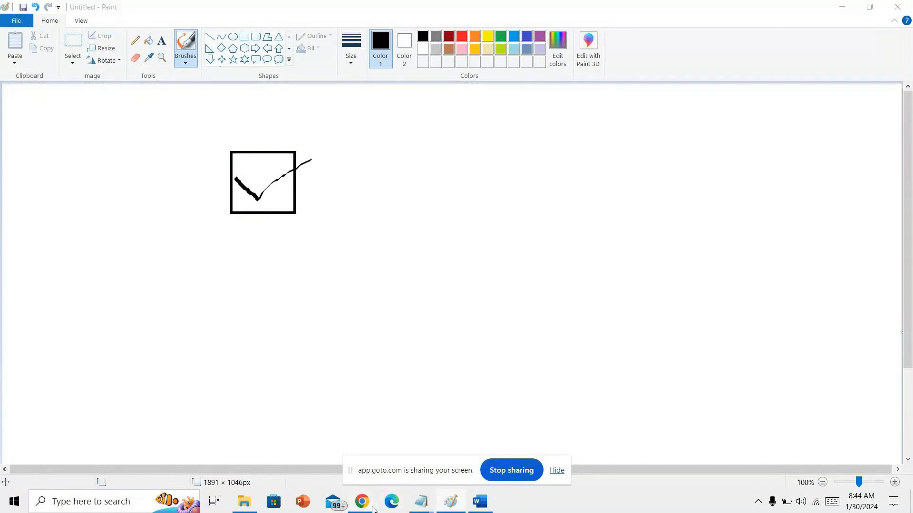
left_click(318, 430)
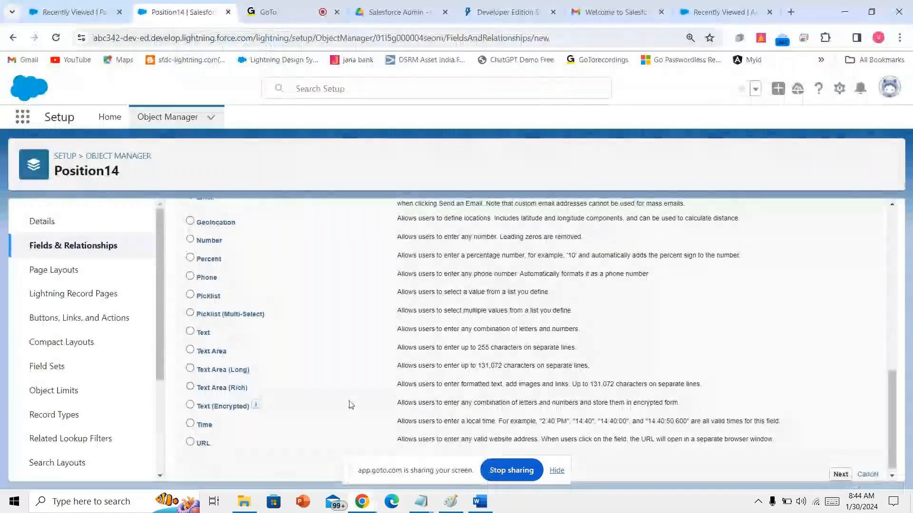
- Create the 'Travel required' checkbox field, visible to all profiles, on Position14 Layout, using Save & New
scroll(351, 405, "up", 4)
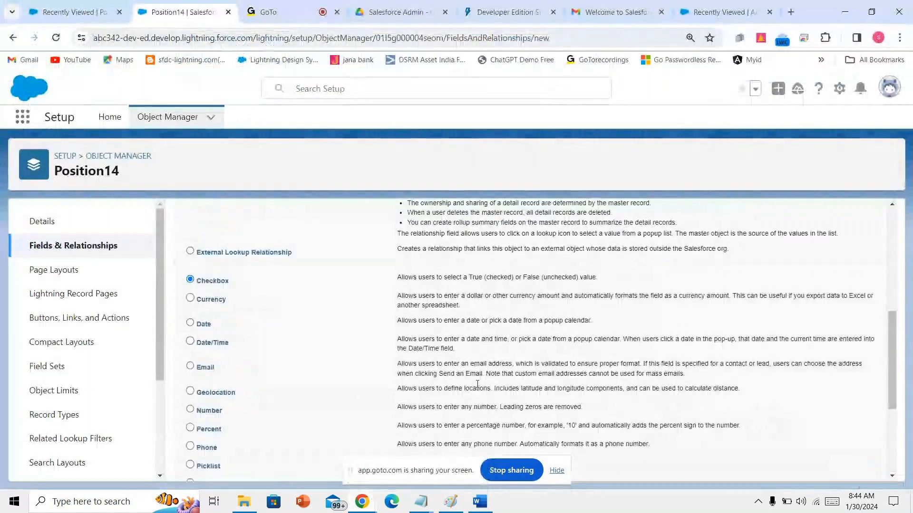
scroll(827, 478, "down", 5)
left_click(839, 473)
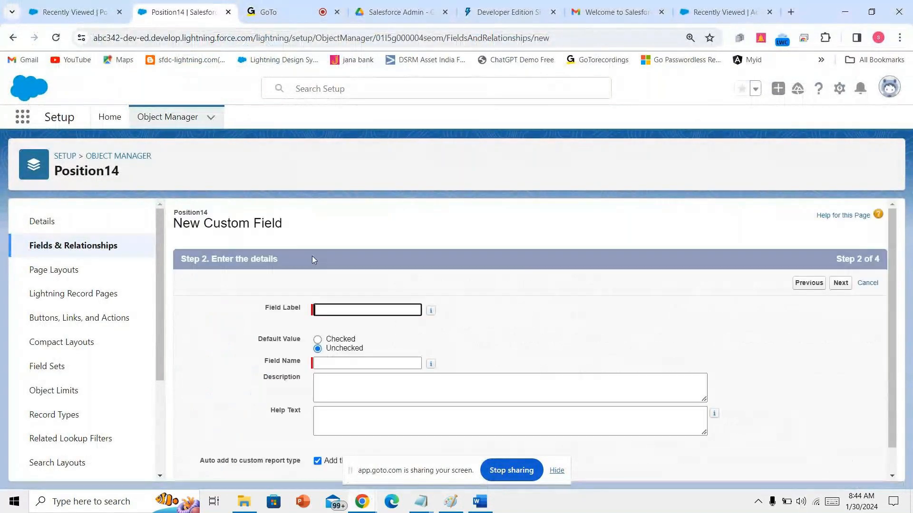
left_click(346, 307)
type("Trave")
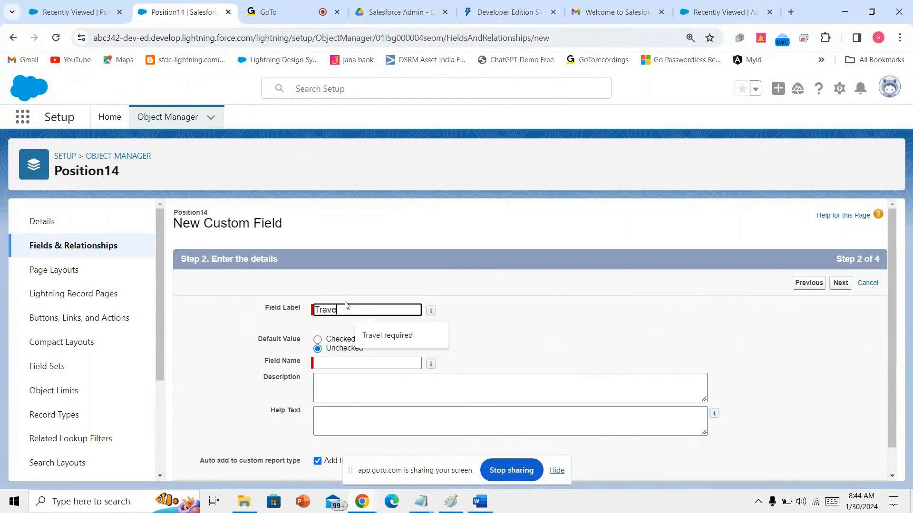
type("l required")
left_click(344, 363)
left_click(839, 283)
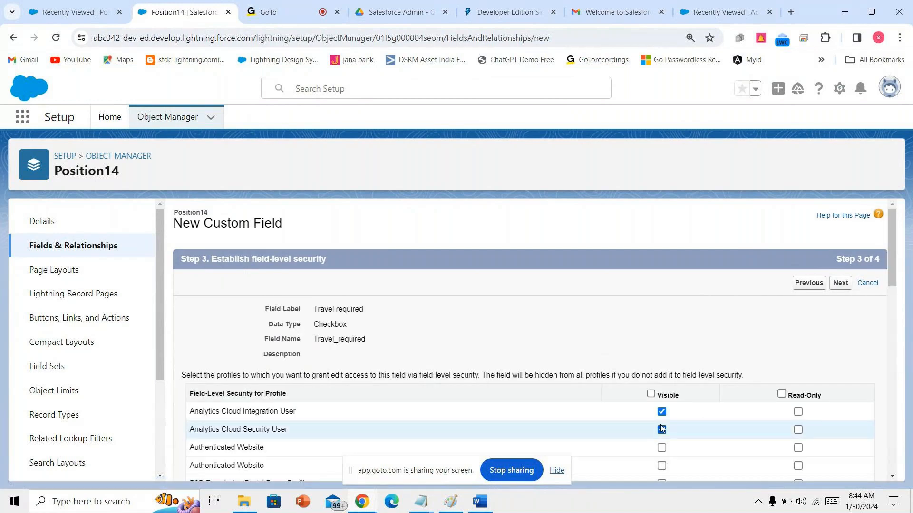
left_click(651, 394)
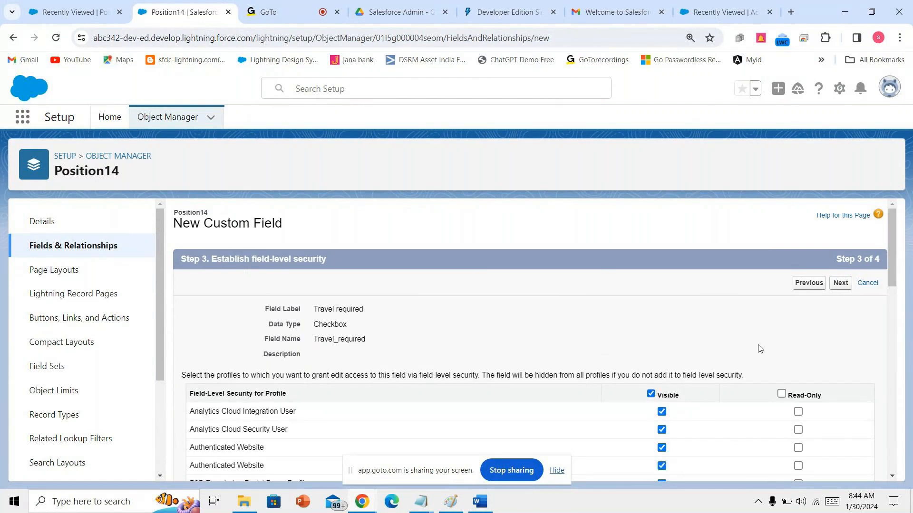
left_click(841, 283)
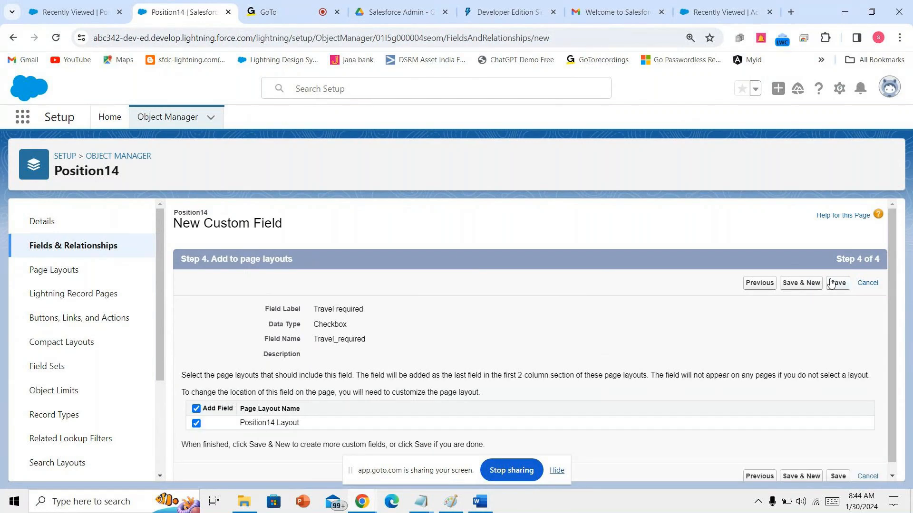
left_click(800, 284)
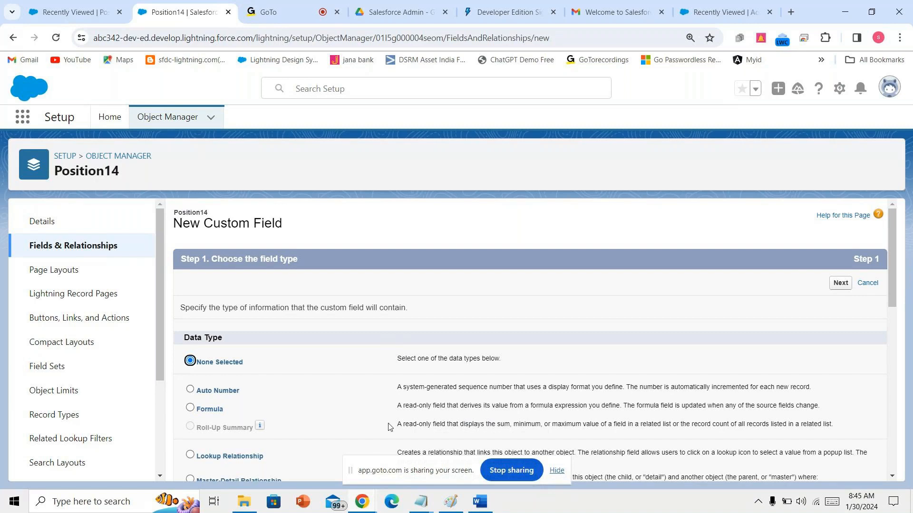
- Glance at the DIFFERENT FIELDS Word document, then return to Salesforce
mouse_move(474, 499)
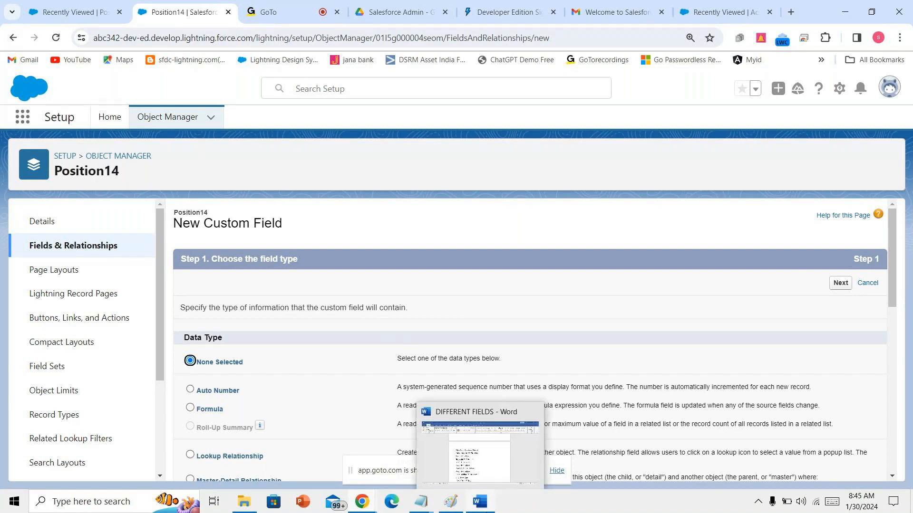
left_click(480, 502)
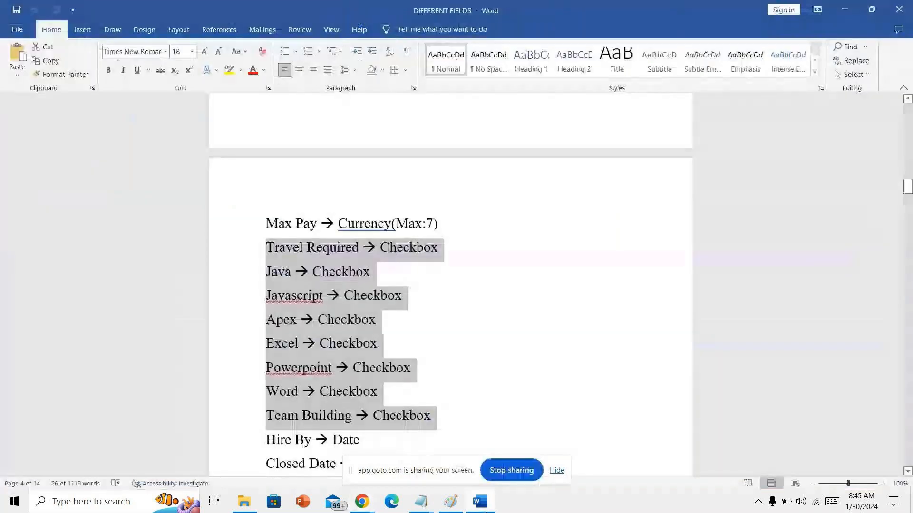
left_click(484, 510)
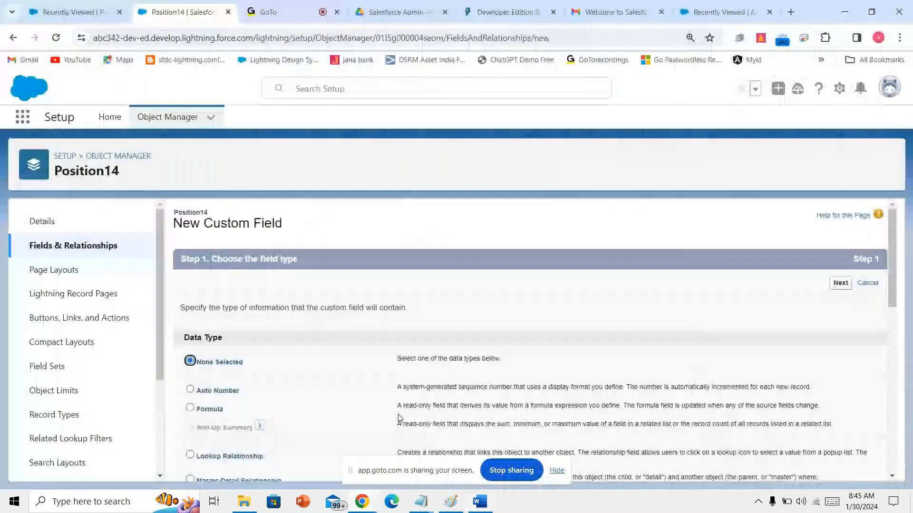
- Select Checkbox as the data type, then go back to the Position14 fields list
scroll(397, 409, "down", 5)
scroll(398, 410, "down", 1)
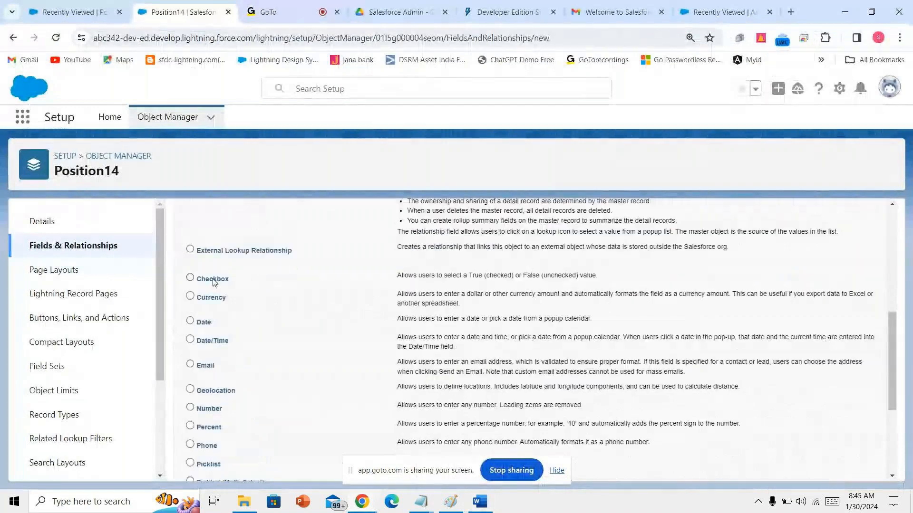
left_click(212, 279)
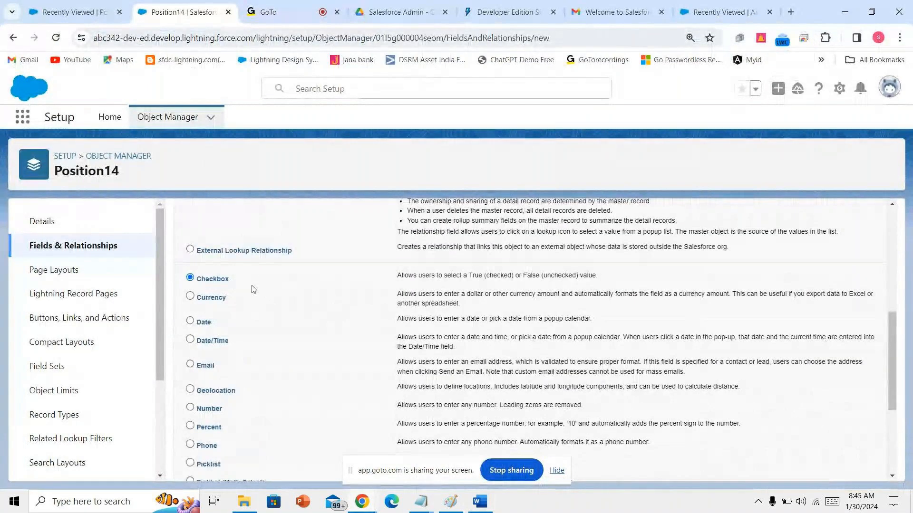
scroll(253, 289, "up", 1)
scroll(254, 290, "up", 5)
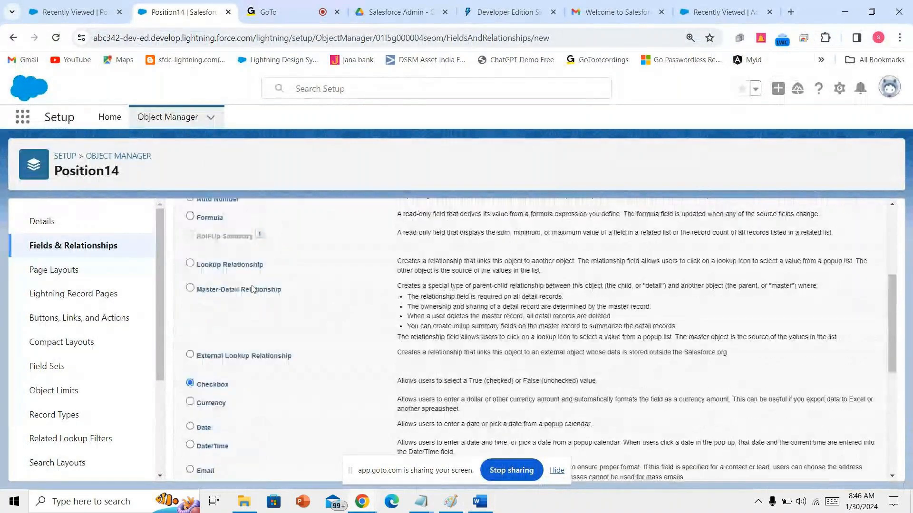
left_click(104, 256)
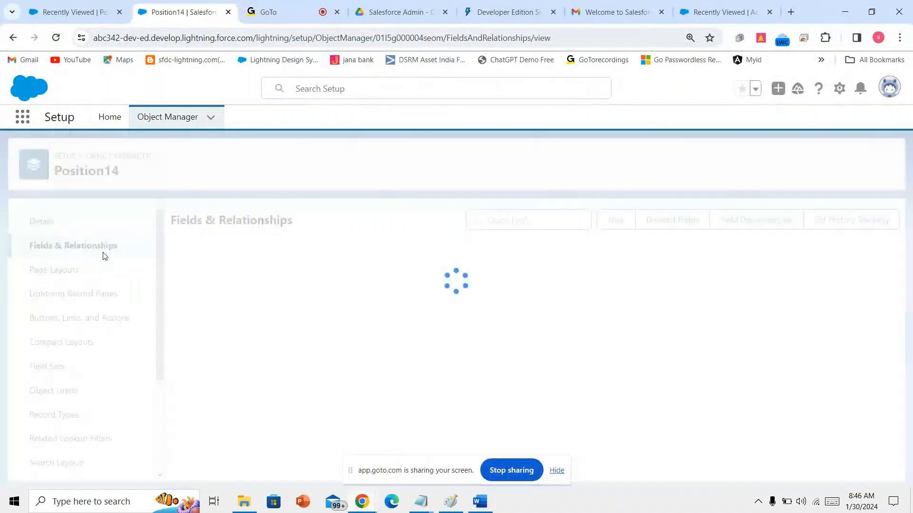
- Start another Position14 field with Text Area (Long) as its type, then switch to Paint's rectangle tool
left_click(614, 225)
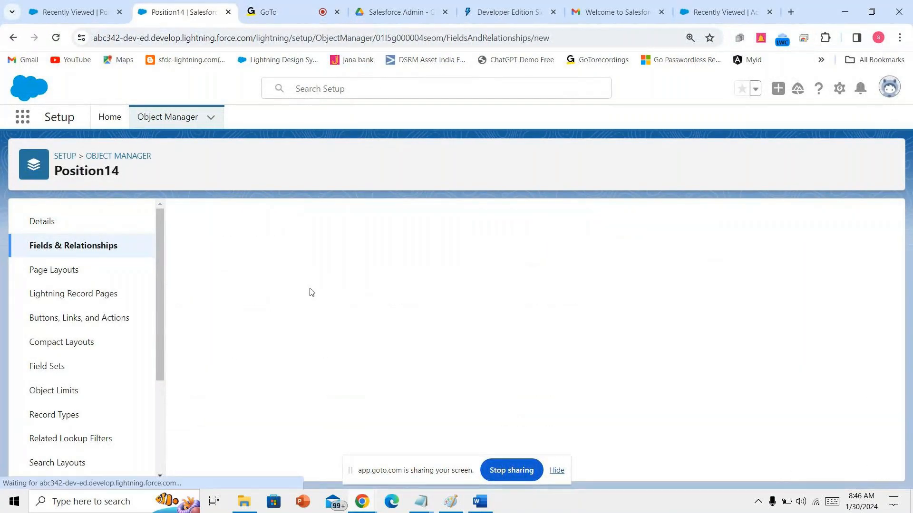
scroll(298, 300, "down", 3)
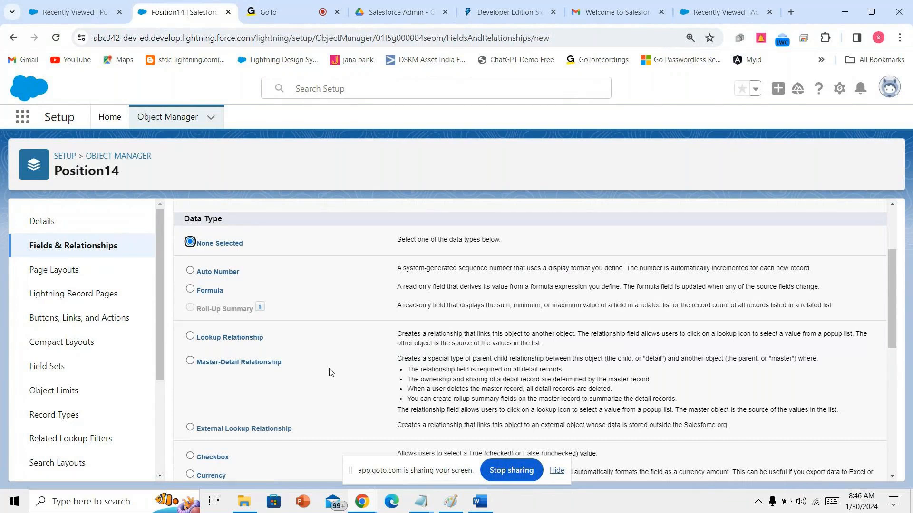
scroll(332, 372, "down", 2)
scroll(331, 372, "down", 5)
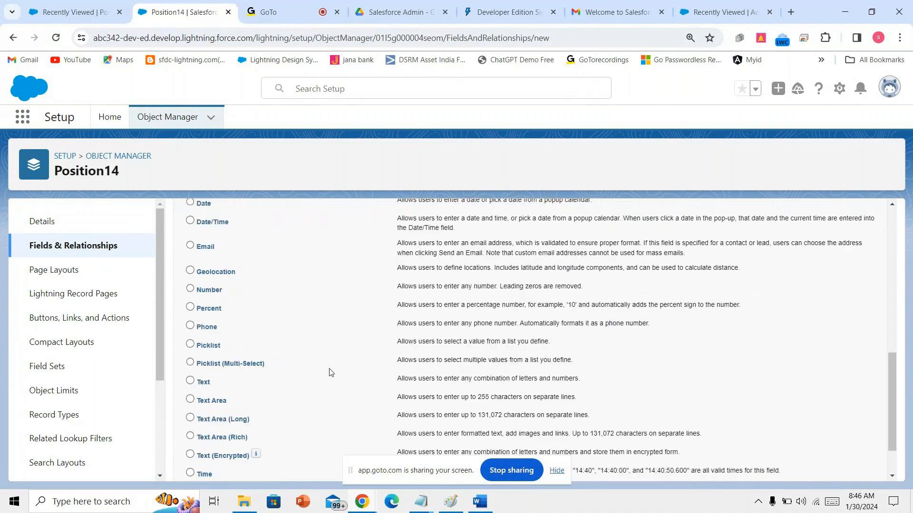
left_click(191, 401)
left_click(192, 422)
left_click_drag(192, 422, 232, 422)
scroll(240, 300, "up", 10)
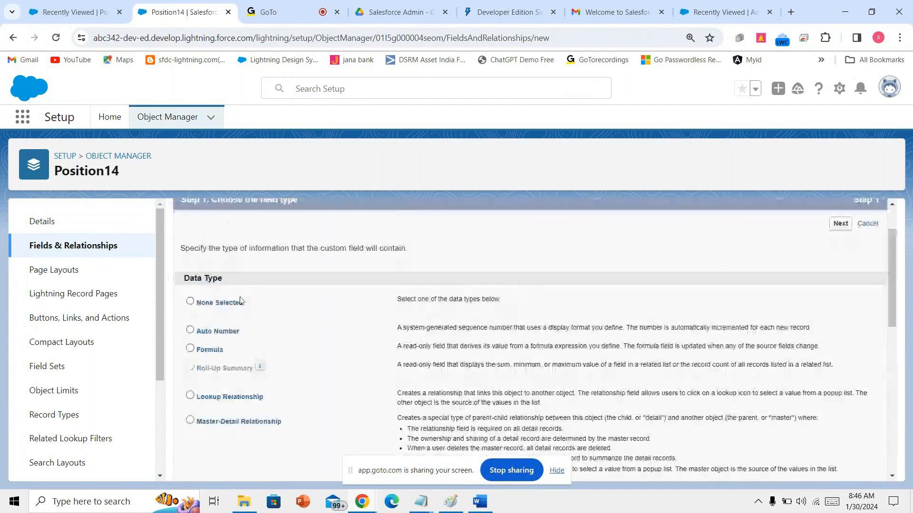
scroll(240, 300, "down", 5)
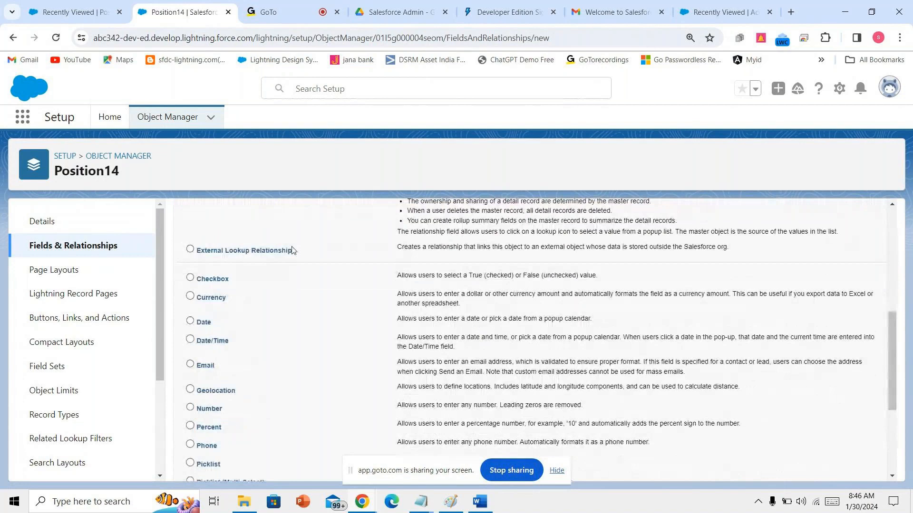
scroll(285, 350, "down", 4)
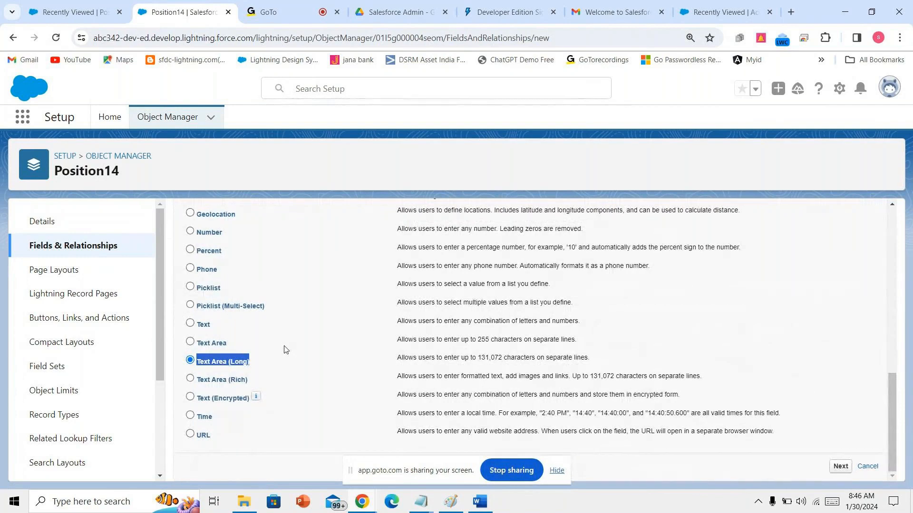
key("alt+Tab")
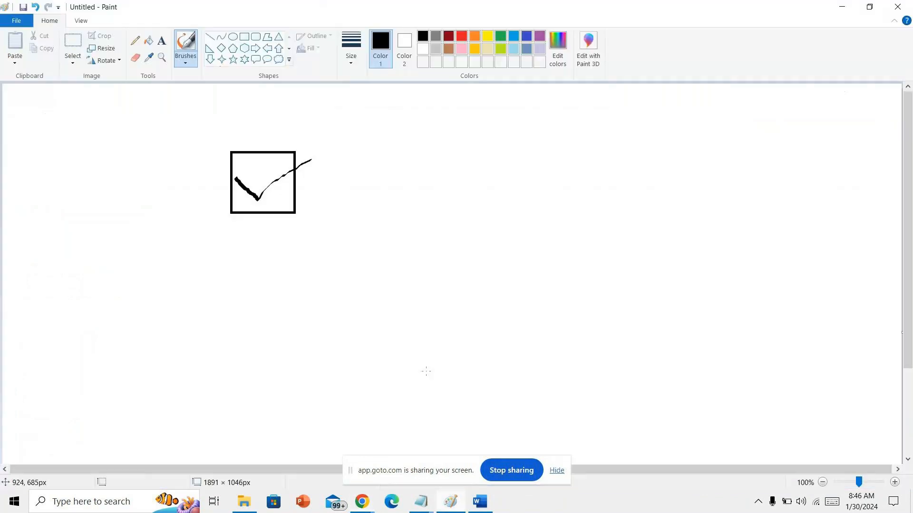
left_click(244, 36)
- Draw a wide empty rectangle beside the check-mark box and add a wide text box below
mouse_move(392, 172)
left_mouse_down()
mouse_move(483, 208)
mouse_move(664, 227)
mouse_move(618, 225)
left_mouse_up()
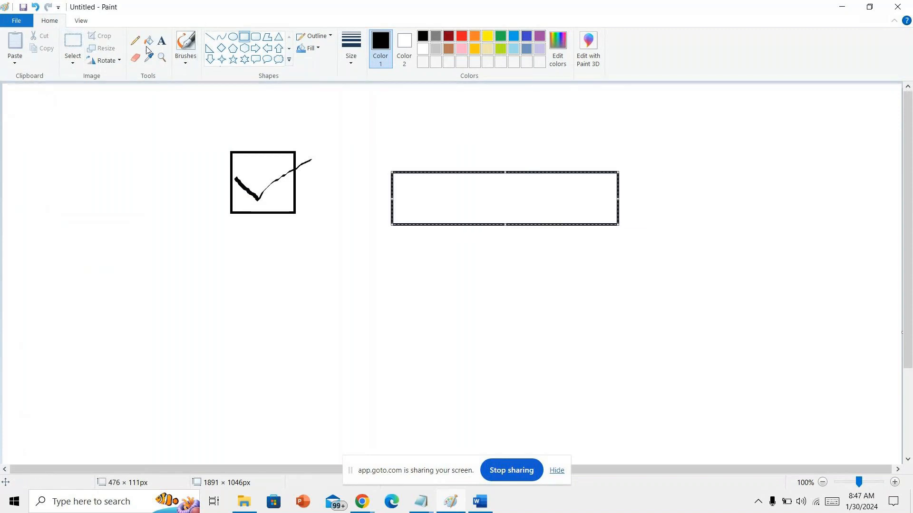
left_click(162, 41)
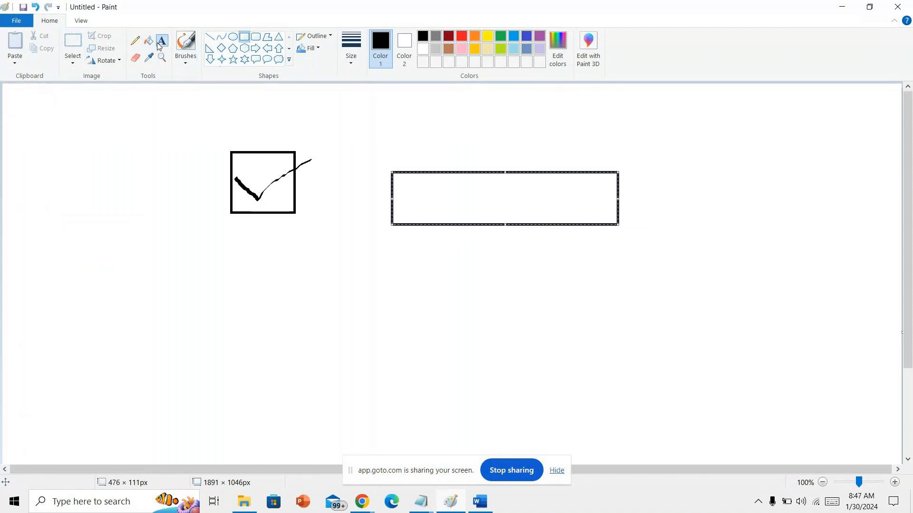
left_click(273, 263)
left_click_drag(474, 286, 752, 324)
- Type the '<lightning-input type="search"></lightning-input>' markup, then delete it again
type("<ligh")
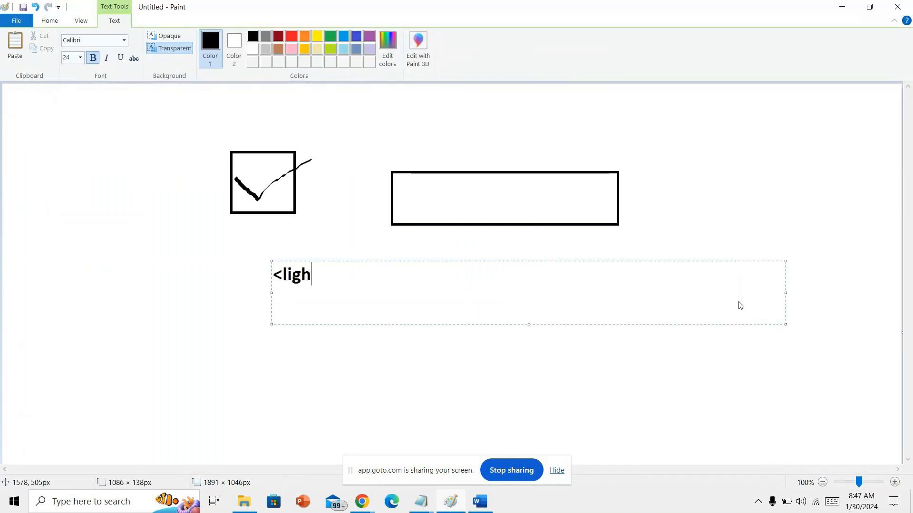
type("tning-i")
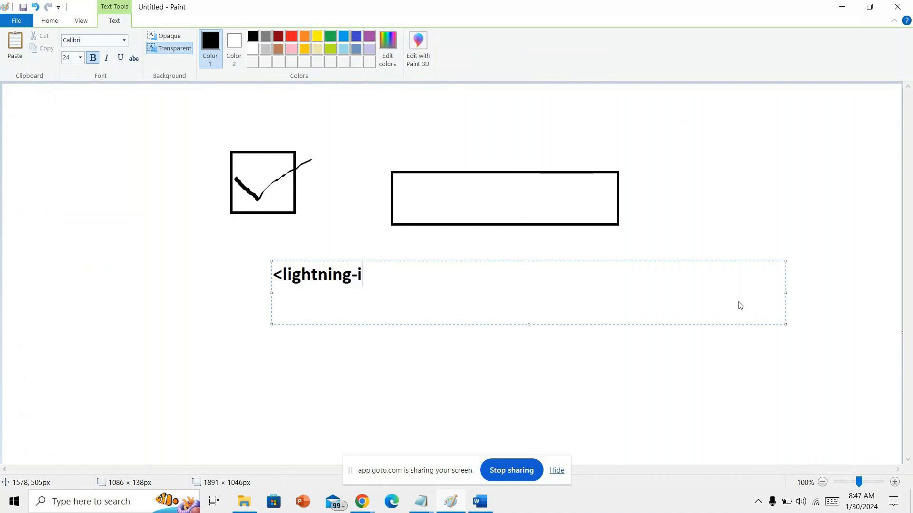
type("nput typ")
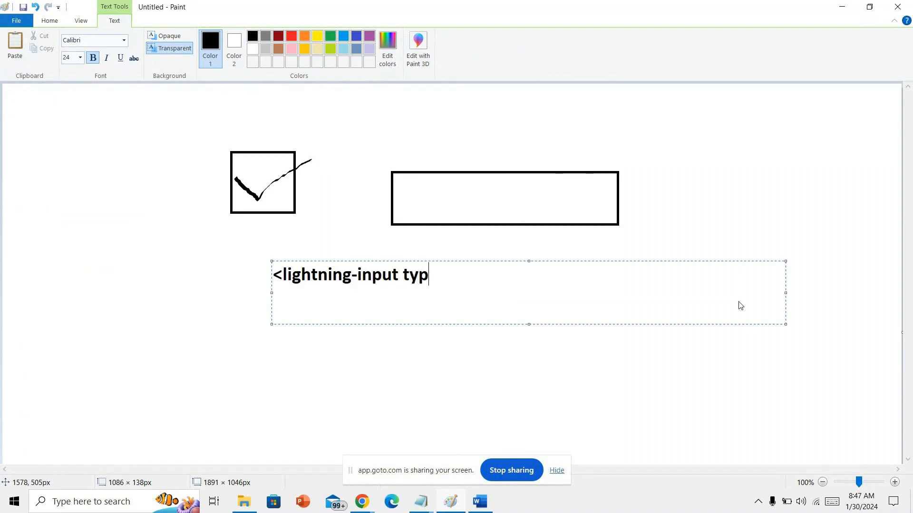
type("e=\"sea\"")
key("Left")
type("search")
key("Right")
type("></")
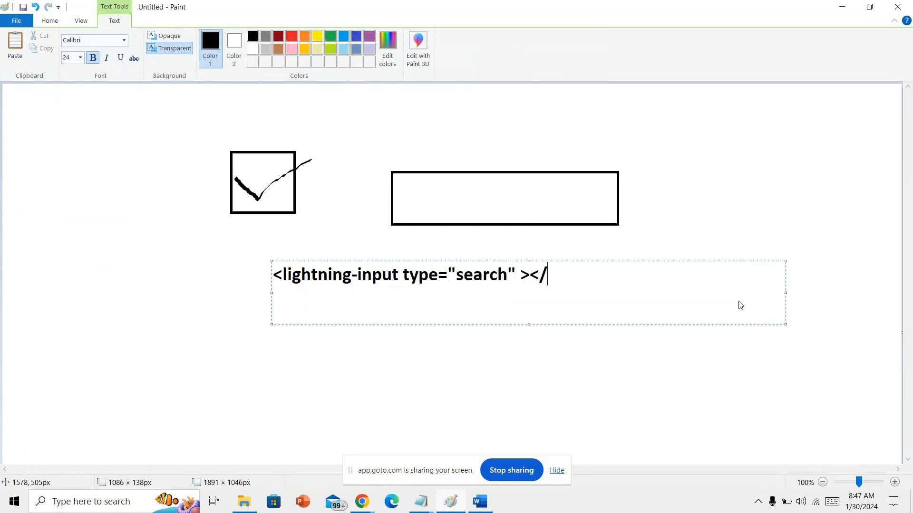
type("lightning-in")
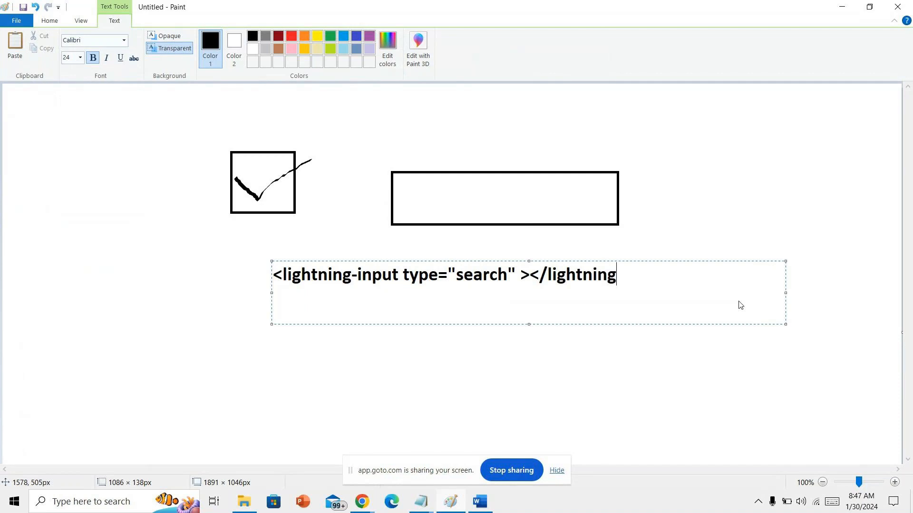
type("p")
key("BackSpace")
type("nput>")
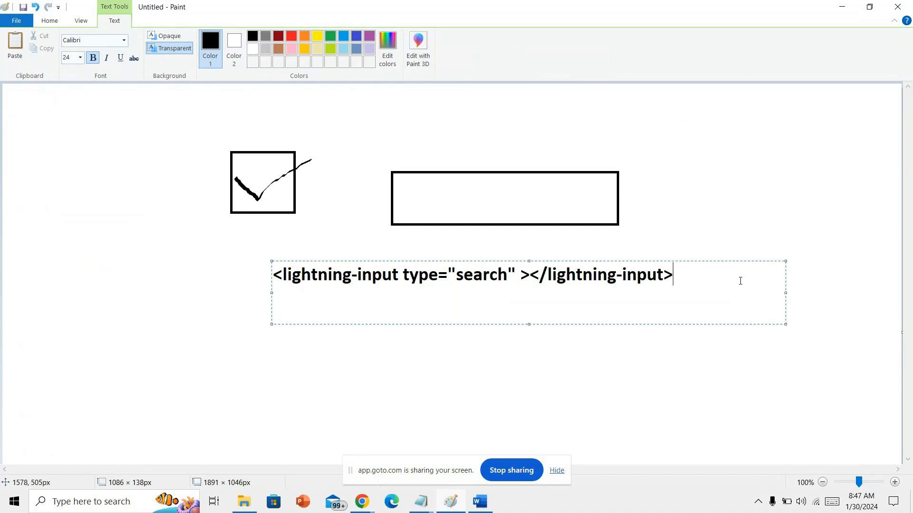
left_click_drag(711, 281, 268, 269)
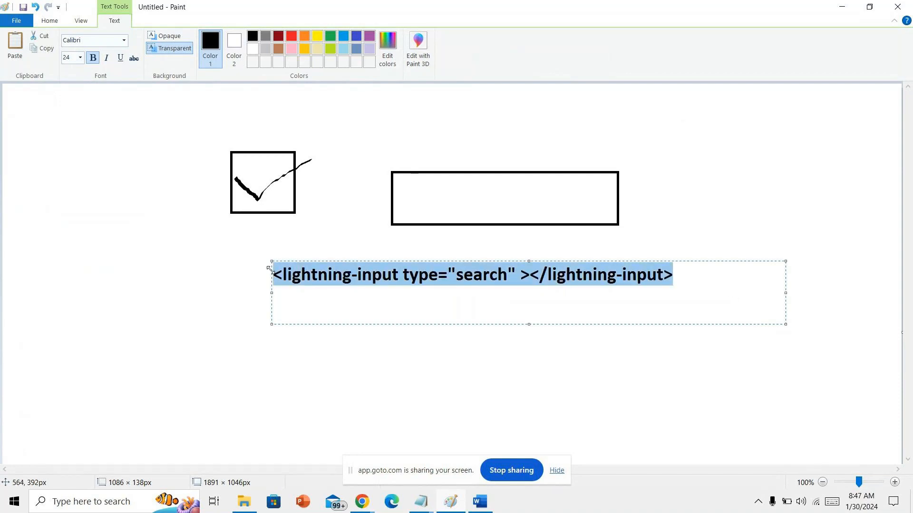
key("Delete")
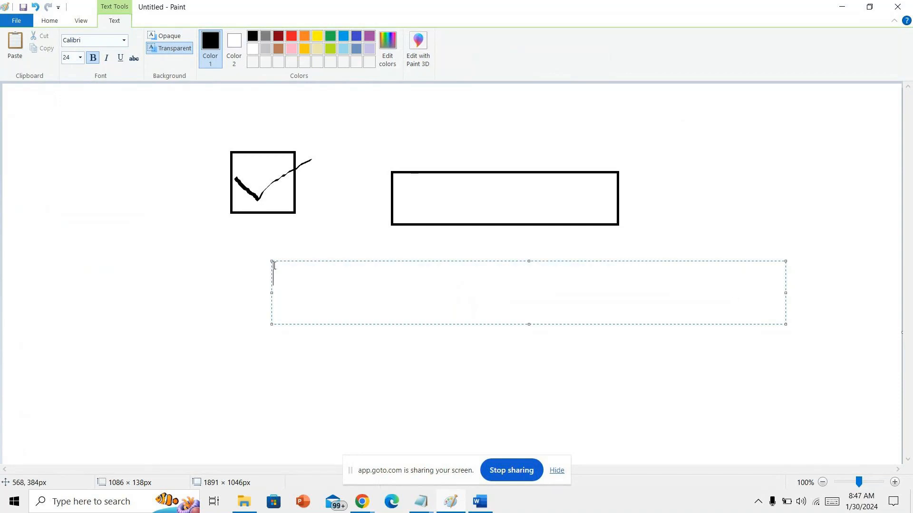
- Bring the Salesforce Position14 page back to the front
left_click(206, 277)
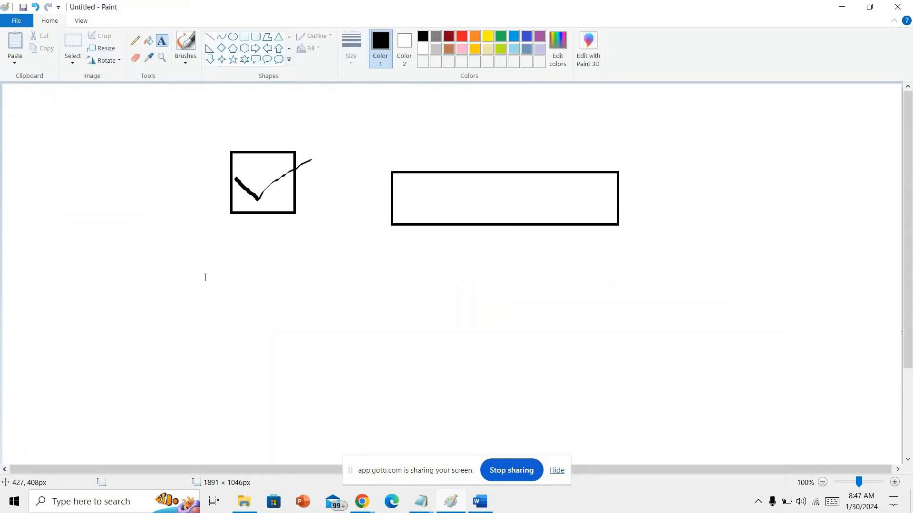
mouse_move(368, 504)
left_click(325, 459)
- Glance at the field list document in Word
scroll(276, 295, "up", 4)
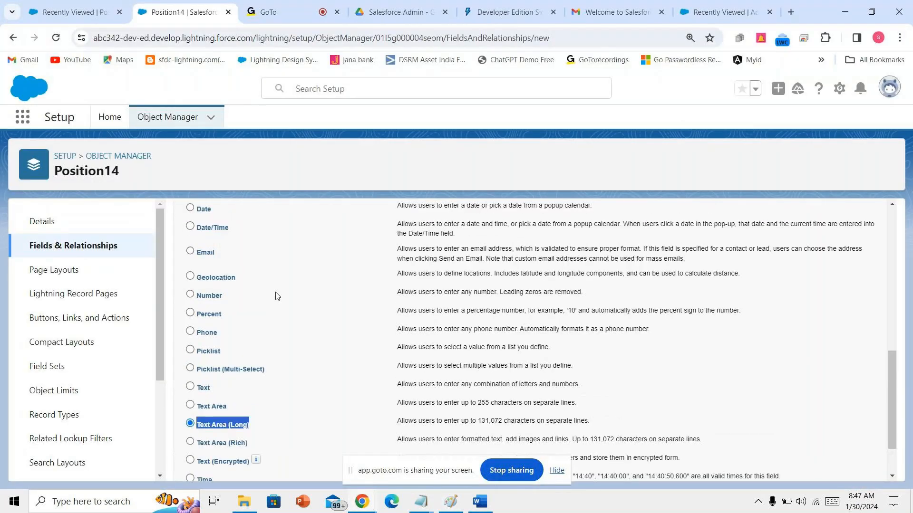
scroll(275, 295, "down", 4)
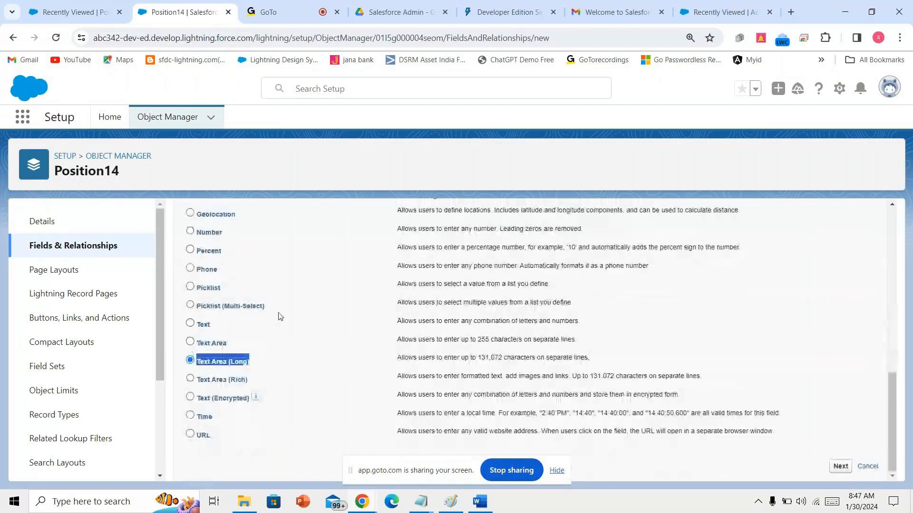
left_click(472, 501)
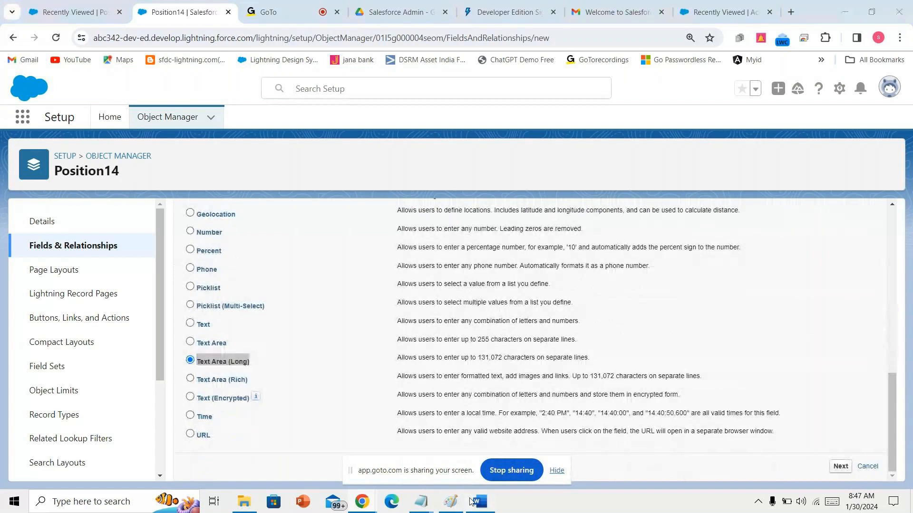
left_click(471, 501)
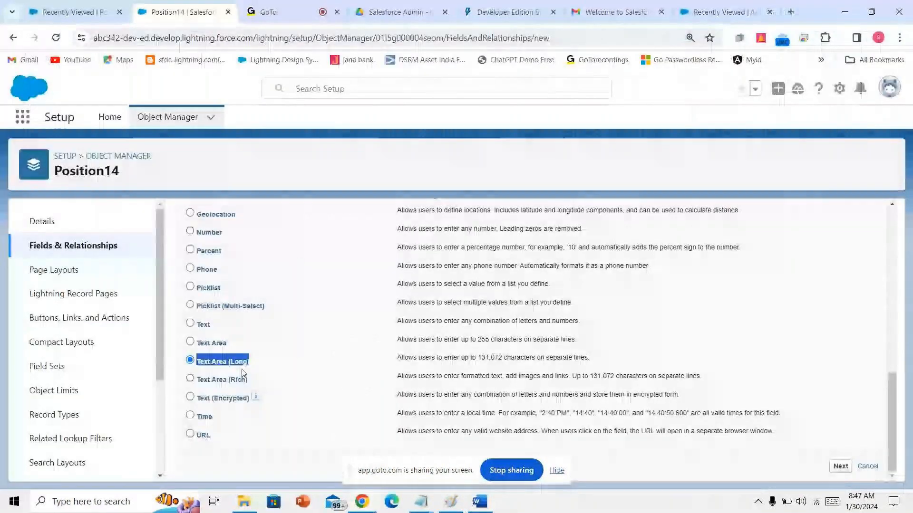
- Choose Checkbox as the new field's data type and advance to the details step
scroll(242, 373, "up", 4)
scroll(233, 361, "up", 1)
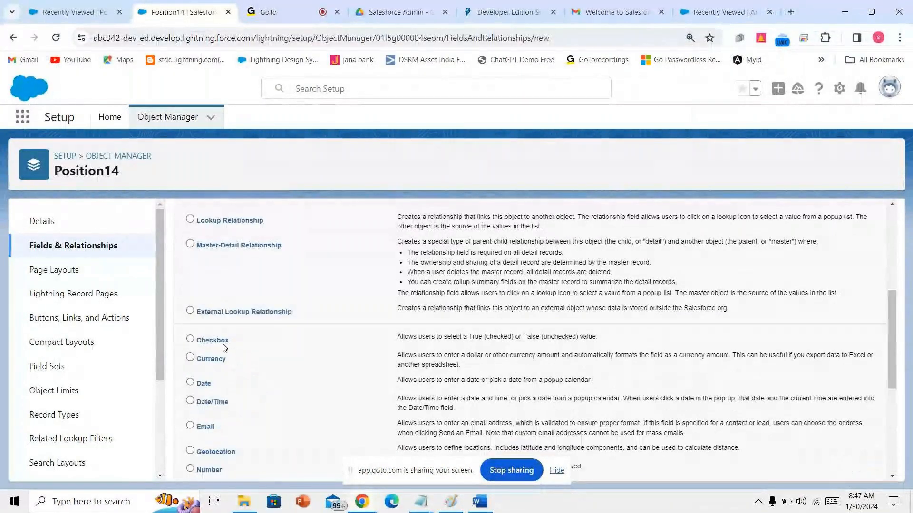
left_click(219, 340)
scroll(642, 385, "down", 2)
scroll(642, 385, "down", 3)
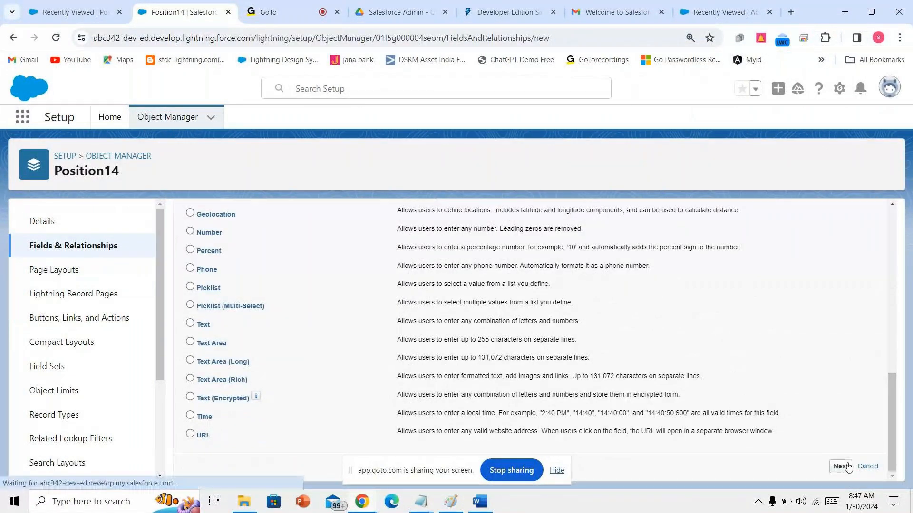
left_click(841, 465)
left_click(492, 506)
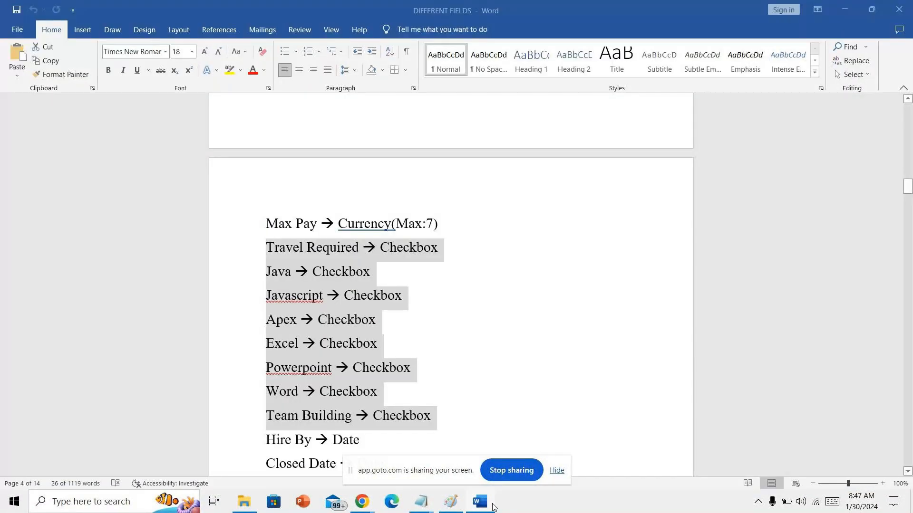
left_click(493, 507)
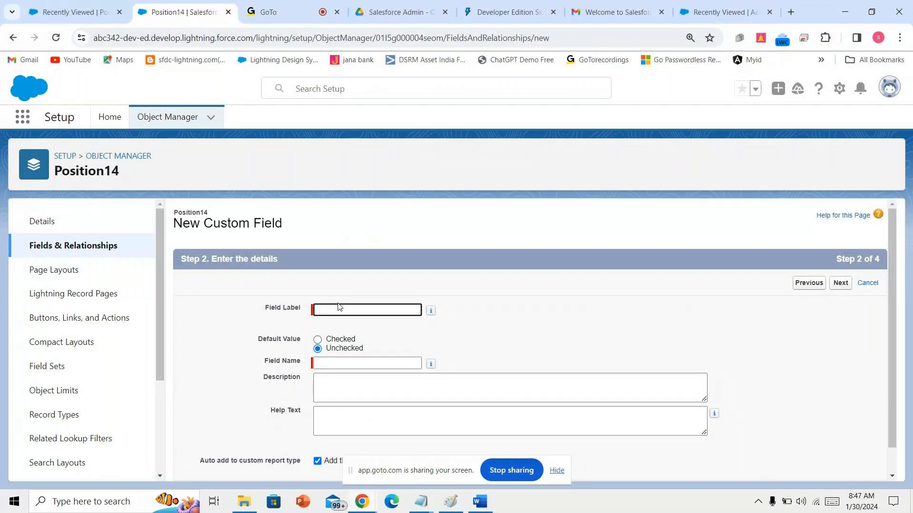
- Enter 'Java' as the field label and let the field name fill in
left_click(261, 10)
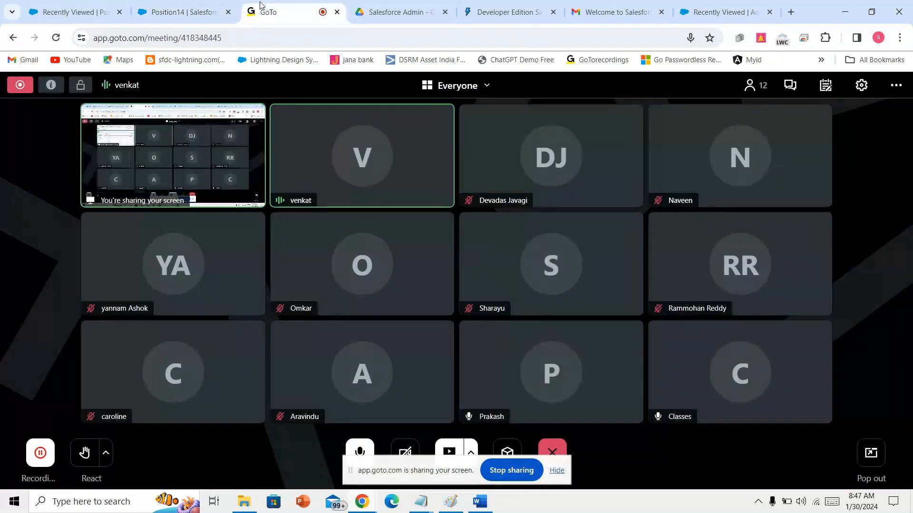
left_click(215, 4)
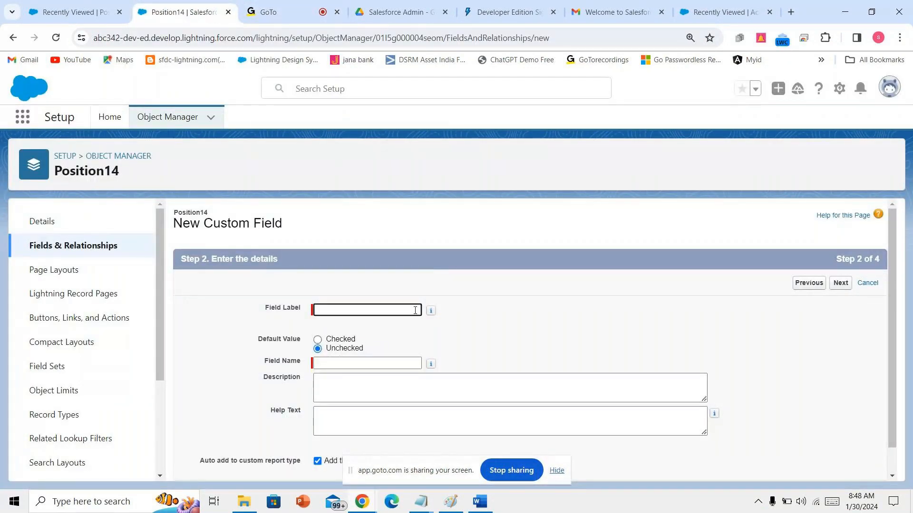
type("Java")
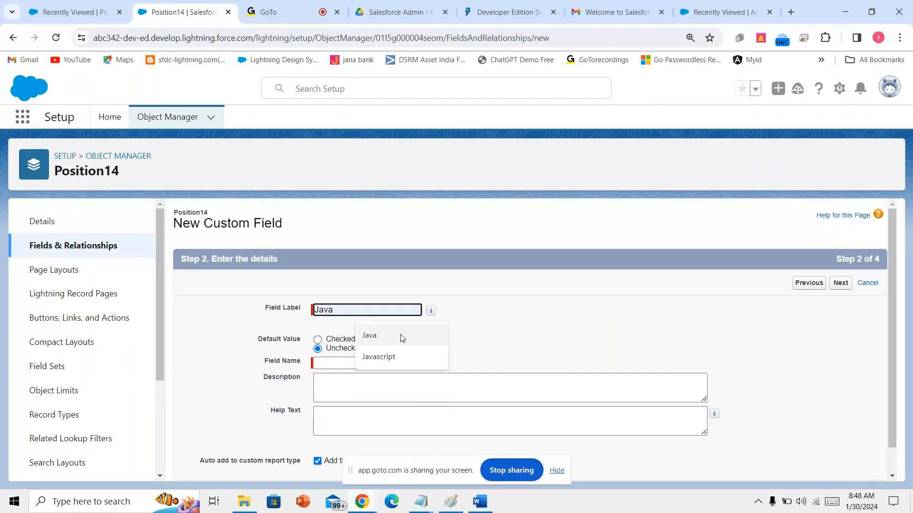
left_click(401, 336)
left_click(375, 371)
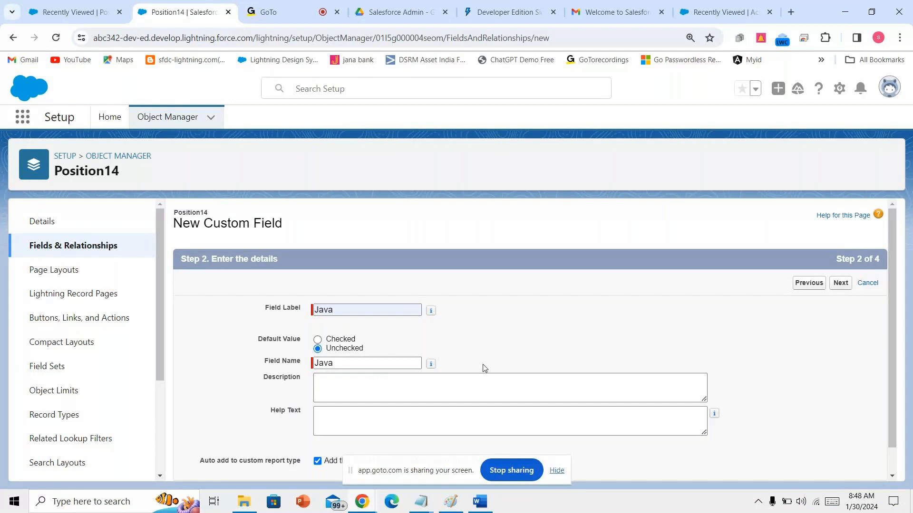
- Make the Java checkbox visible to all profiles and save it
scroll(483, 364, "down", 1)
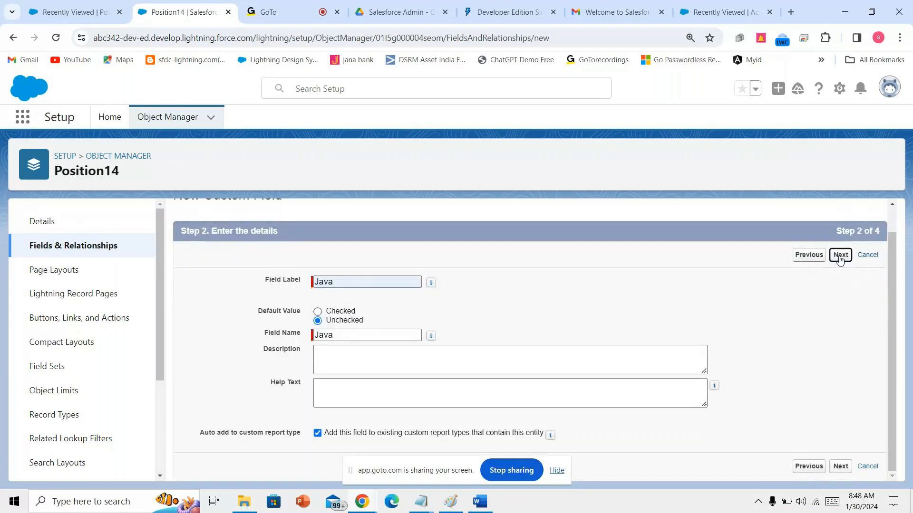
left_click(839, 256)
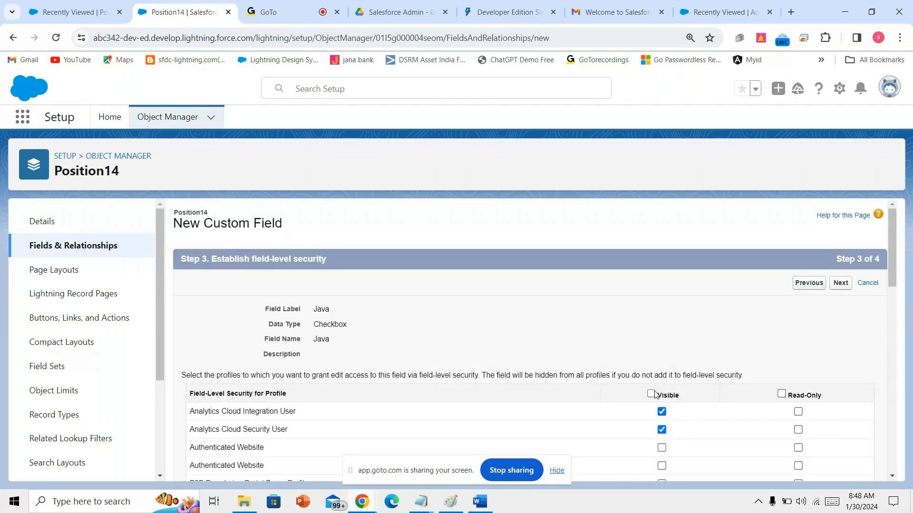
left_click(651, 395)
left_click(840, 282)
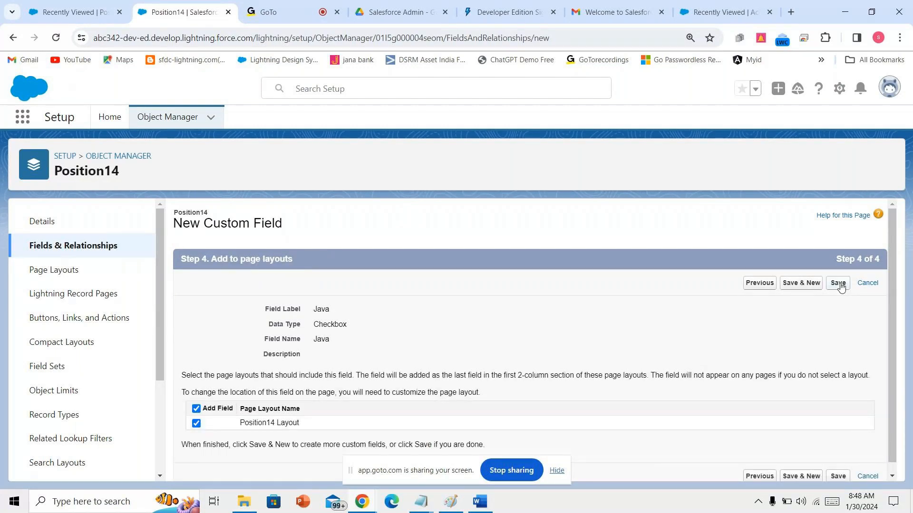
left_click(838, 283)
scroll(623, 403, "down", 3)
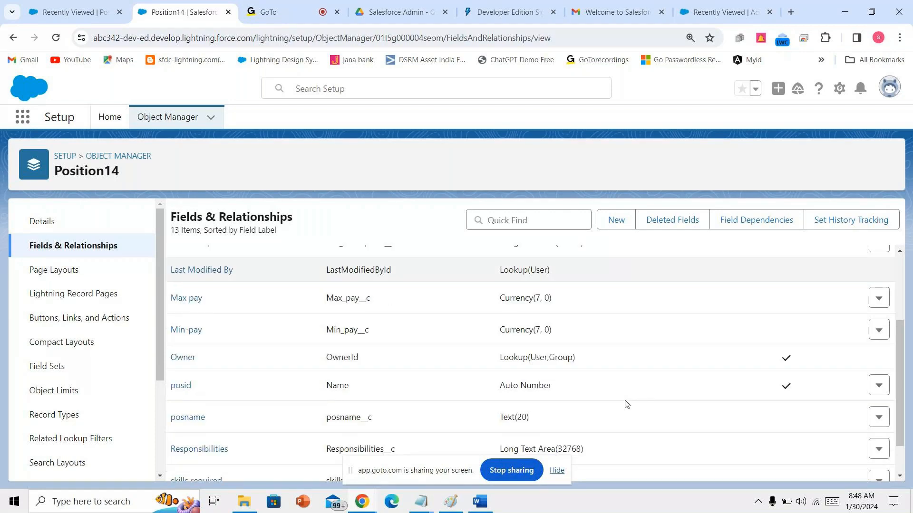
scroll(626, 404, "down", 1)
- Consult the Word field list and mark its Excel line
left_click(557, 471)
left_click_drag(499, 470, 543, 469)
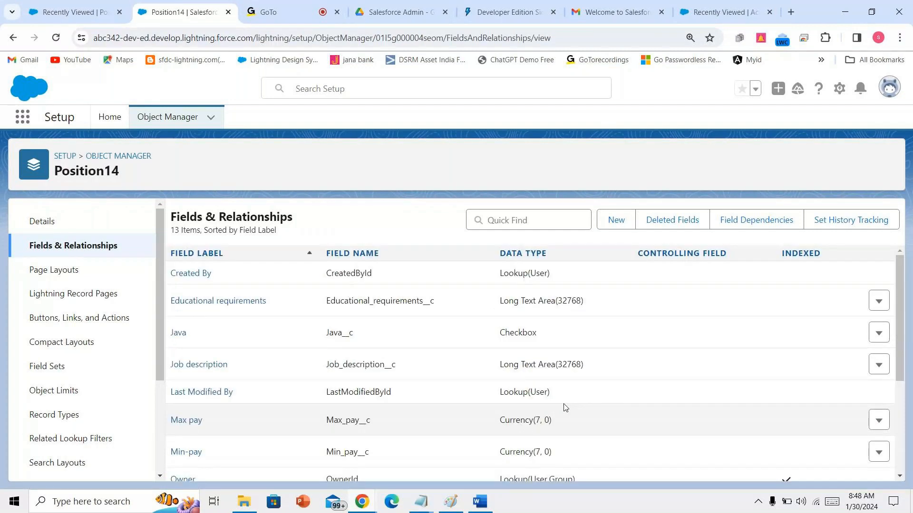
left_click(480, 500)
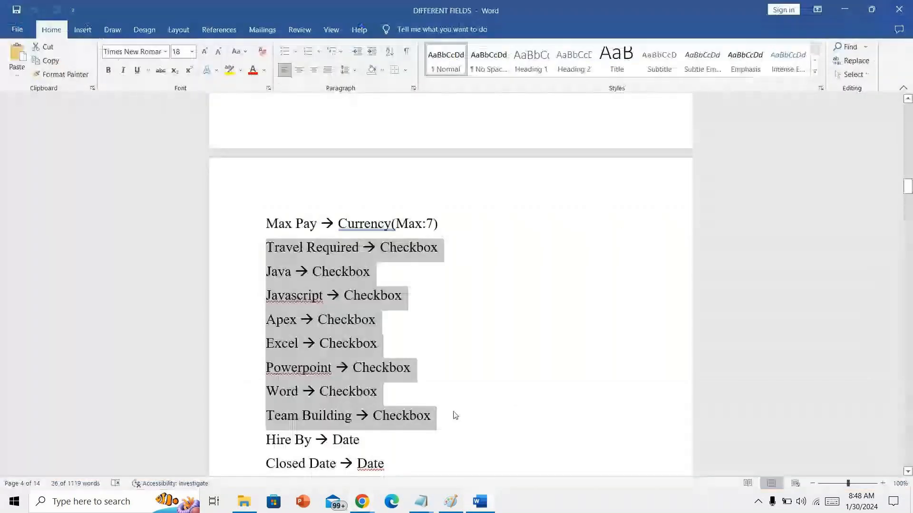
scroll(378, 333, "down", 1)
left_click(357, 315)
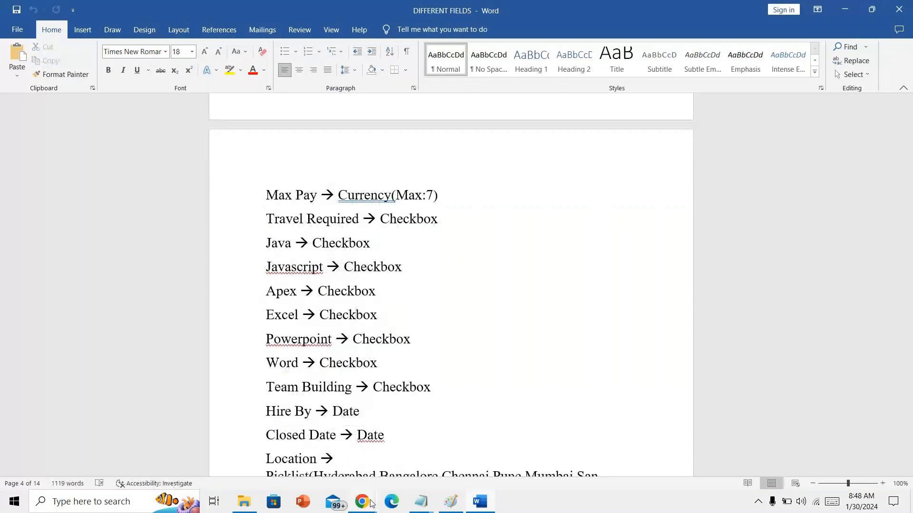
mouse_move(362, 502)
left_click(293, 447)
- Choose Checkbox as the new field's data type
scroll(383, 404, "down", 5)
scroll(379, 402, "down", 3)
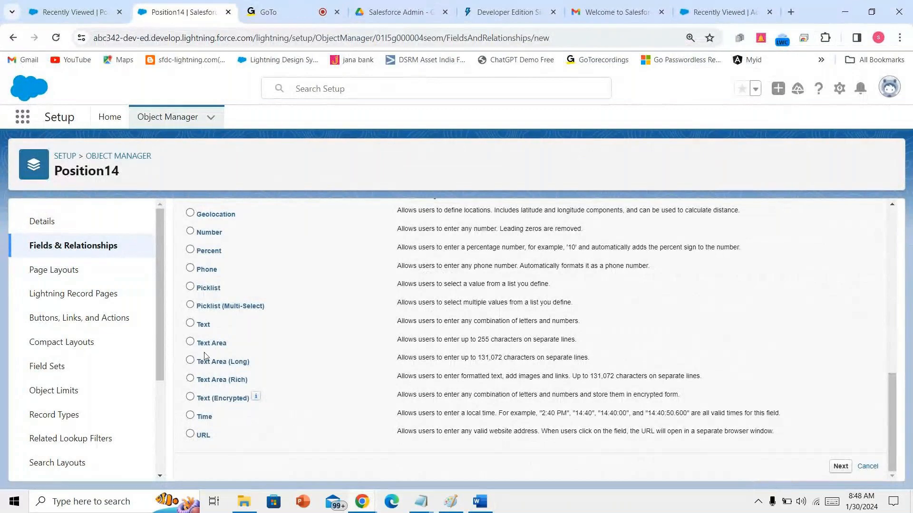
scroll(218, 310, "up", 1)
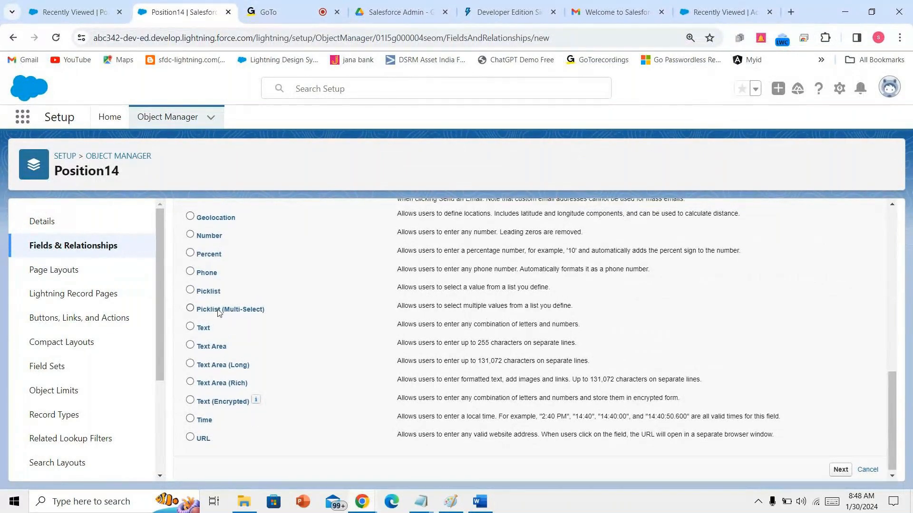
scroll(218, 309, "up", 3)
left_click(213, 284)
- Create the 'Javascript' checkbox field visible to all profiles, using Save & New
scroll(214, 288, "down", 4)
left_click(839, 466)
type("Ja")
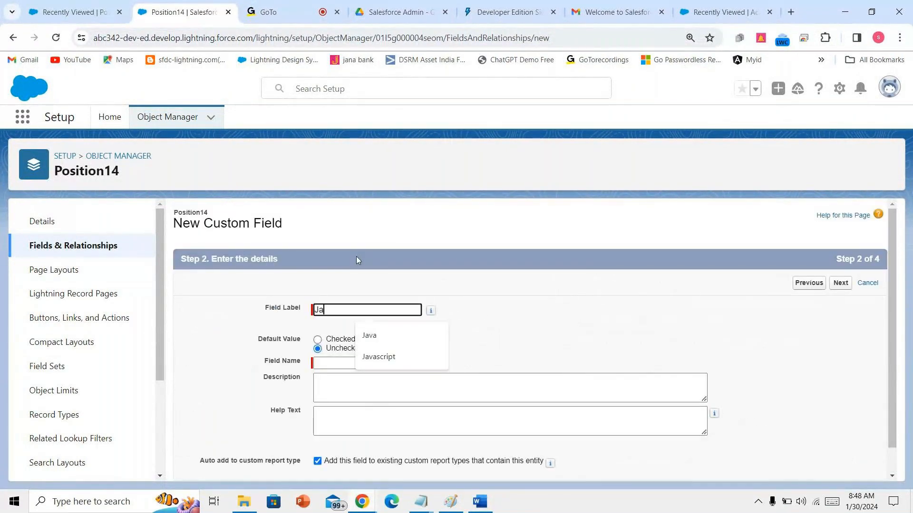
type("vascript")
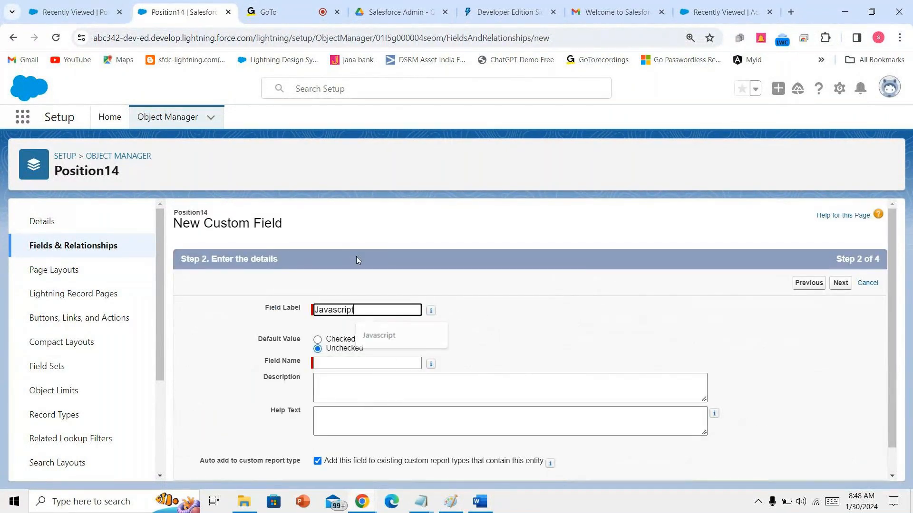
left_click(402, 274)
left_click(839, 283)
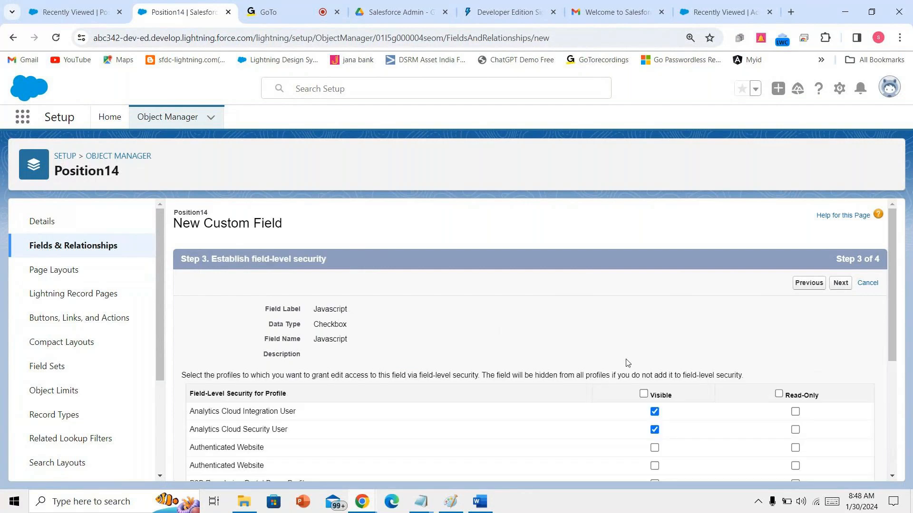
left_click(650, 394)
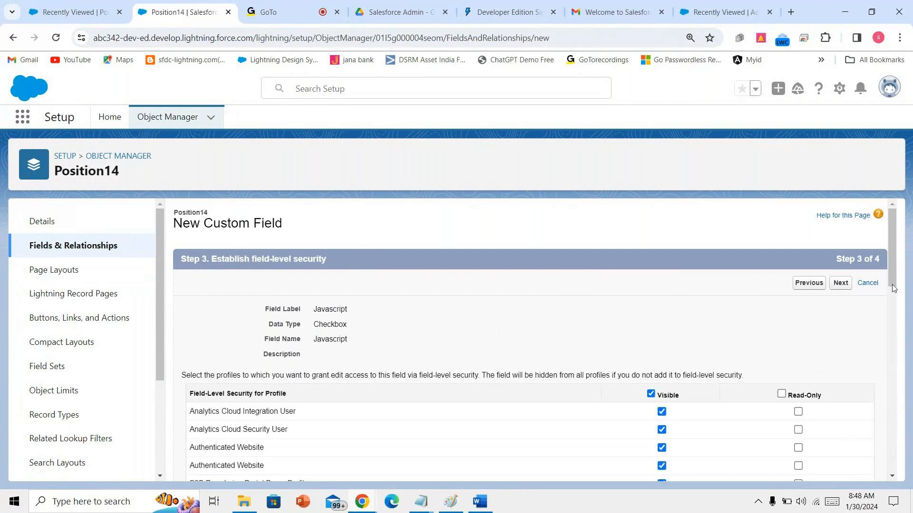
left_click(840, 283)
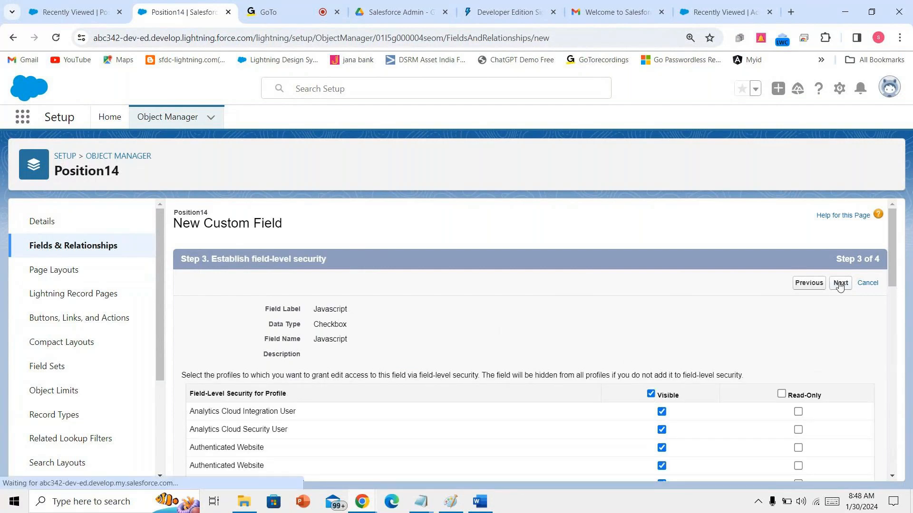
left_click(806, 287)
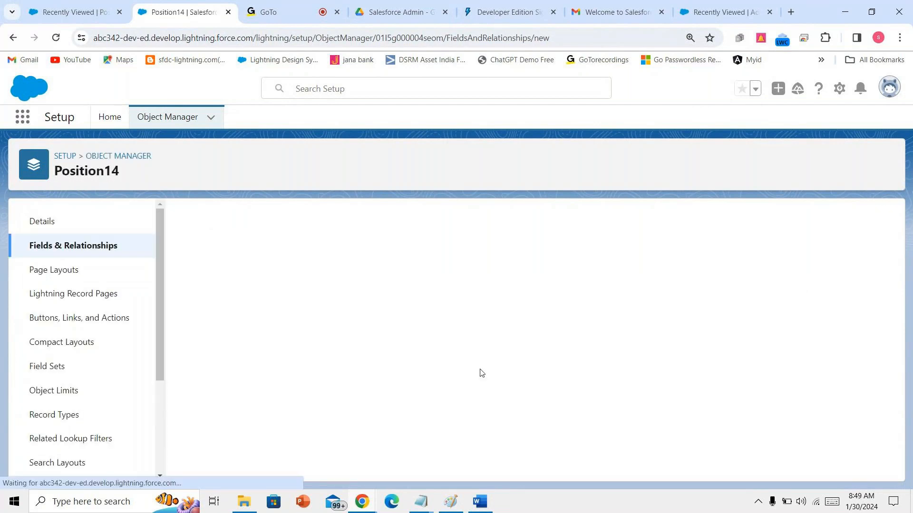
- Start the next Checkbox field and enter 'Apex' as its label
scroll(494, 376, "down", 9)
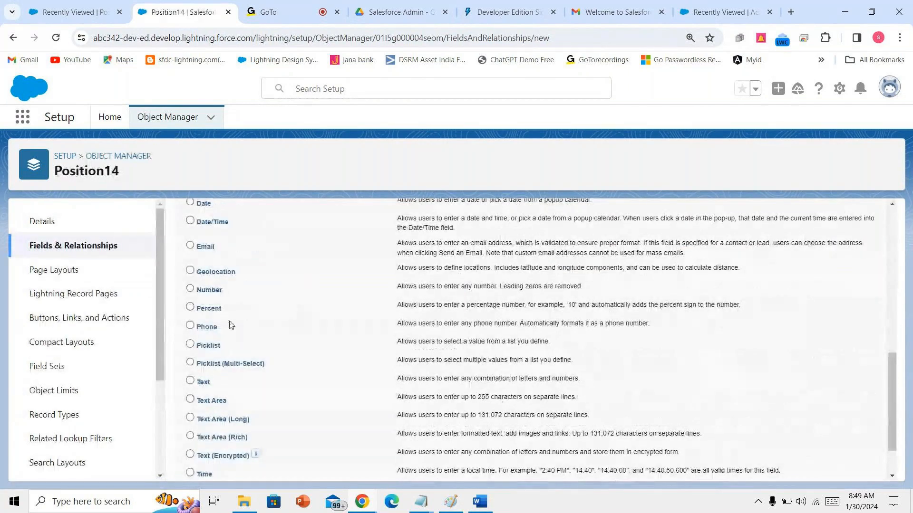
scroll(231, 325, "up", 3)
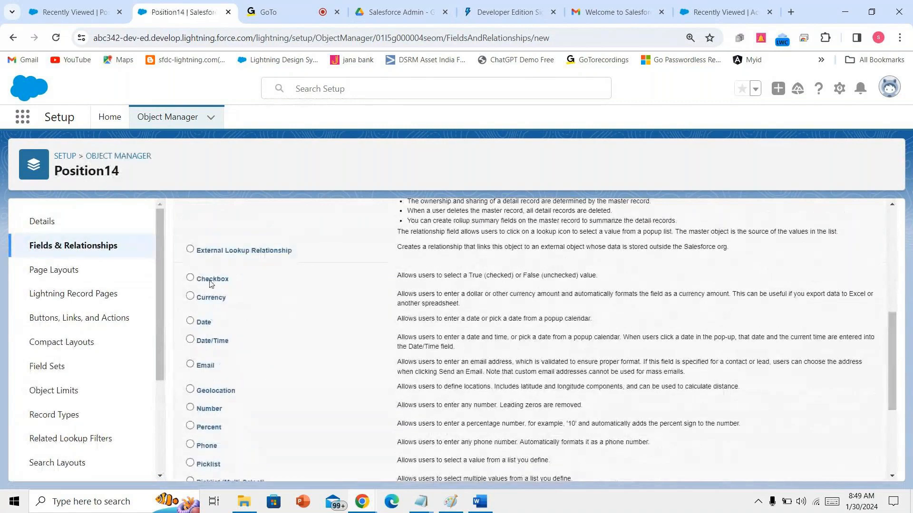
left_click(212, 279)
scroll(212, 284, "down", 4)
left_click(838, 467)
type("Ape")
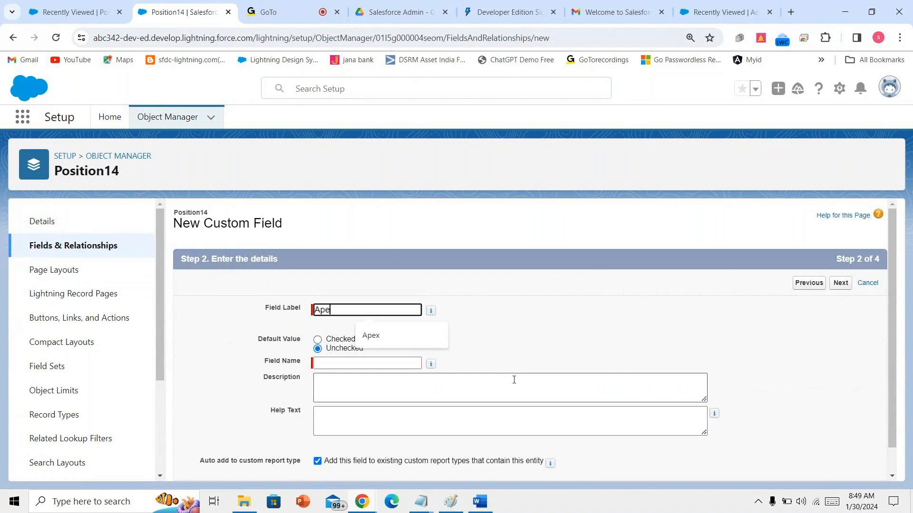
type("x")
- Save the Apex checkbox field, visible to all profiles and on Position14 Layout
left_click(514, 380)
scroll(837, 292, "down", 1)
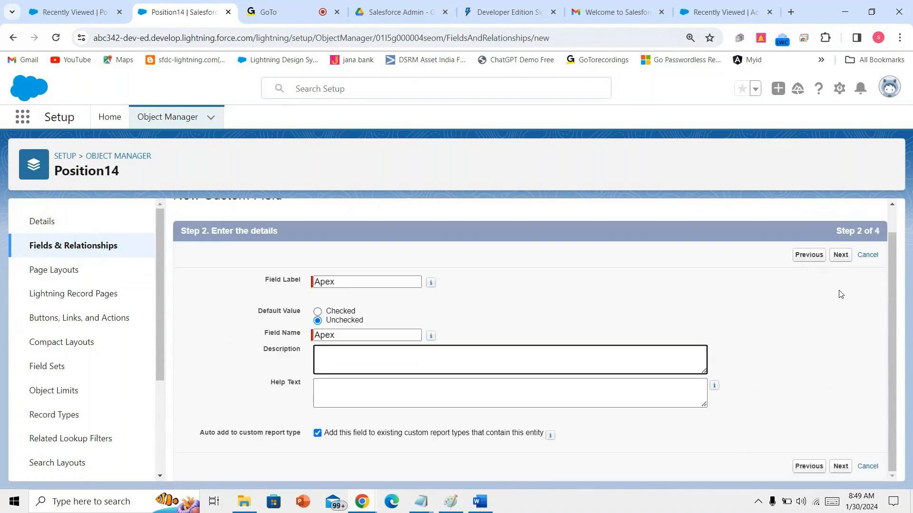
left_click(847, 261)
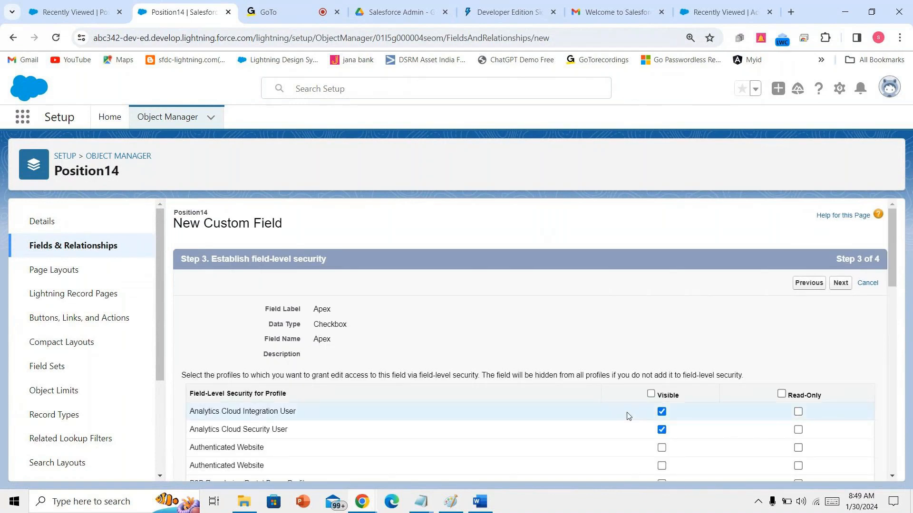
left_click(651, 394)
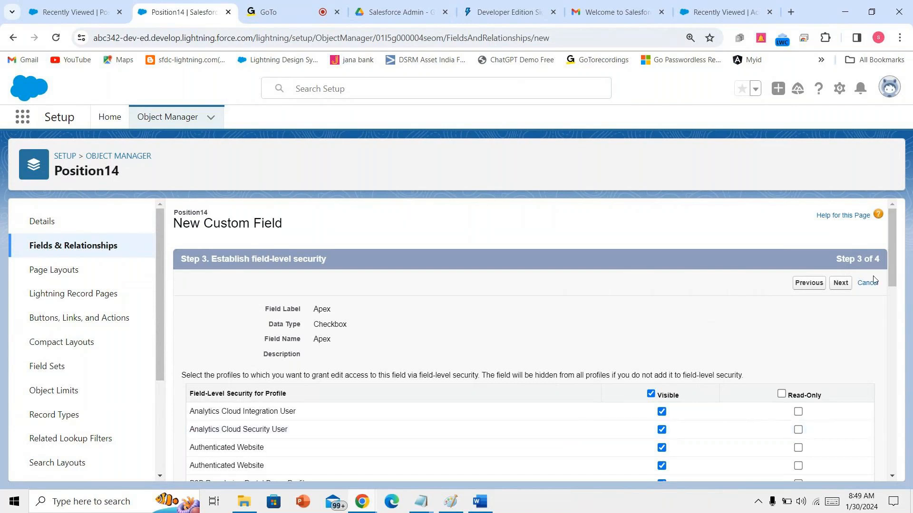
left_click(840, 284)
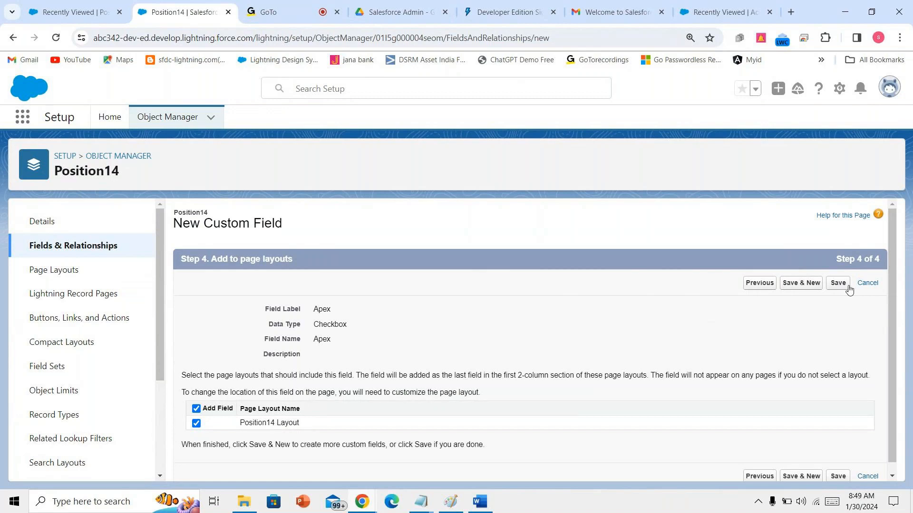
left_click(848, 287)
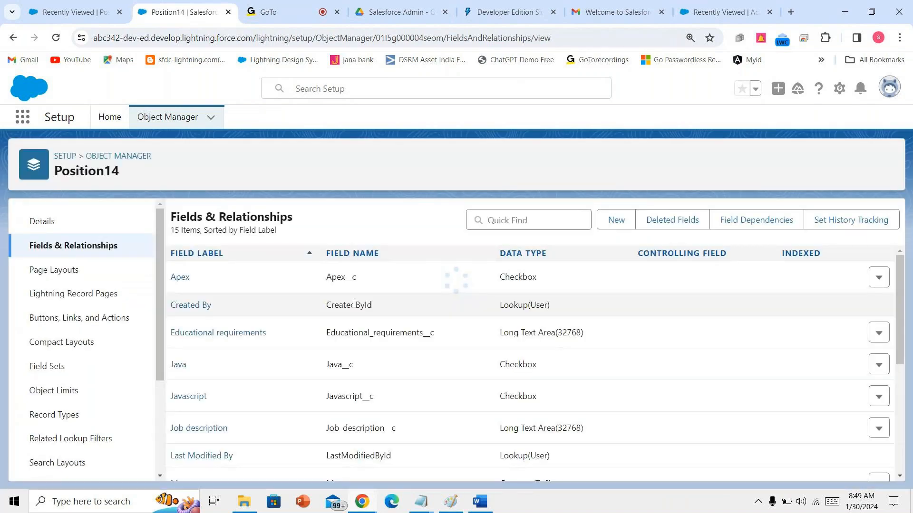
left_click(107, 10)
- Open Setup Home in a new tab and reach All Sites via a 'sites' Quick Find search
left_click(183, 12)
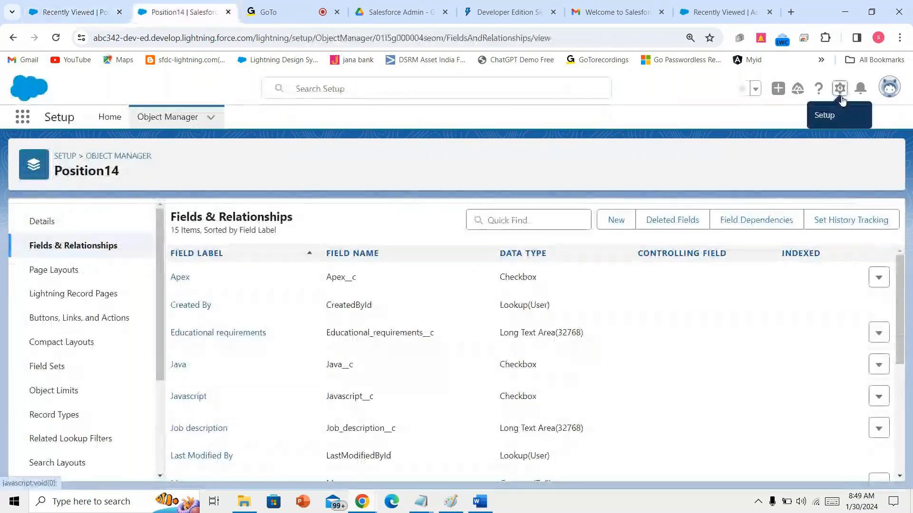
left_click(840, 90)
left_click(804, 122)
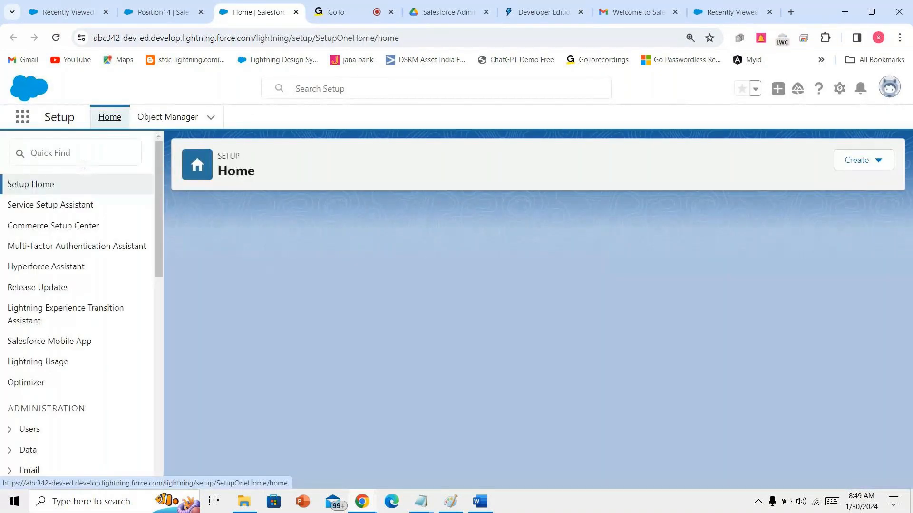
left_click(84, 164)
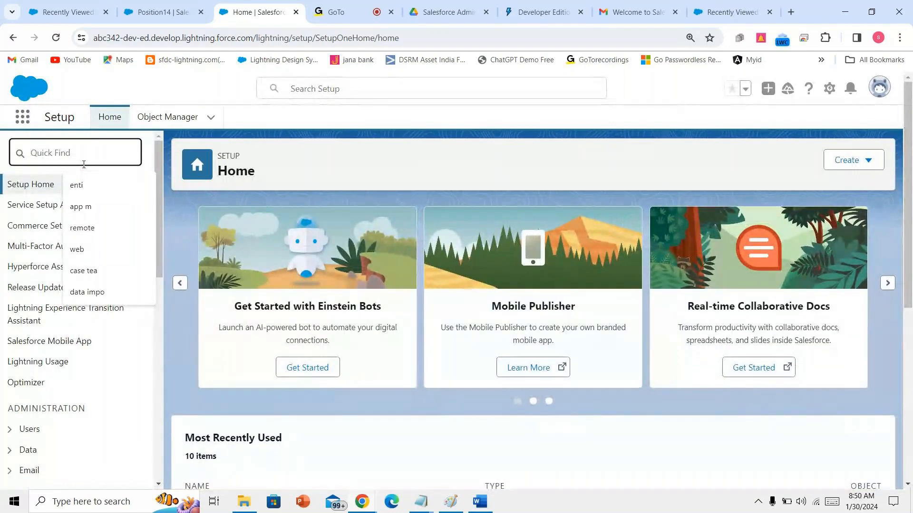
type("si")
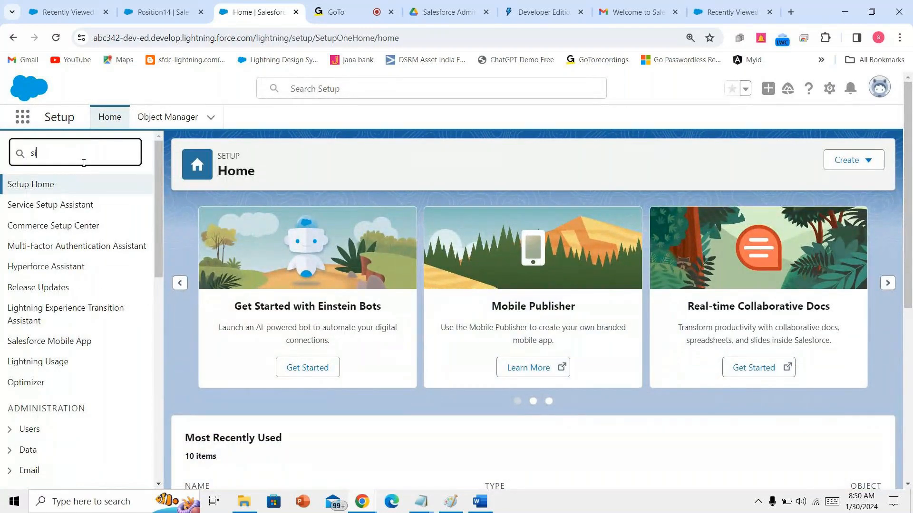
type("tes")
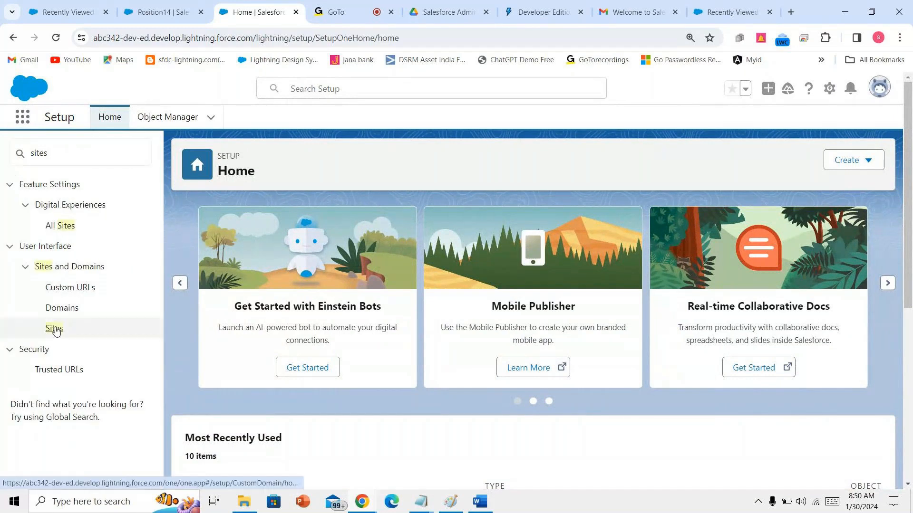
left_click(60, 226)
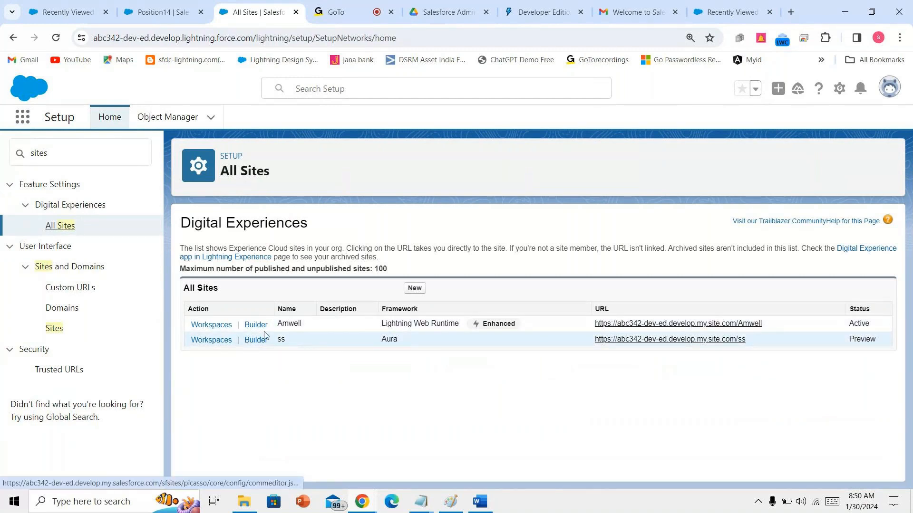
- Select the Amwell site's framework text and URL, then return to the Position14 tabs
left_click_drag(381, 324, 458, 332)
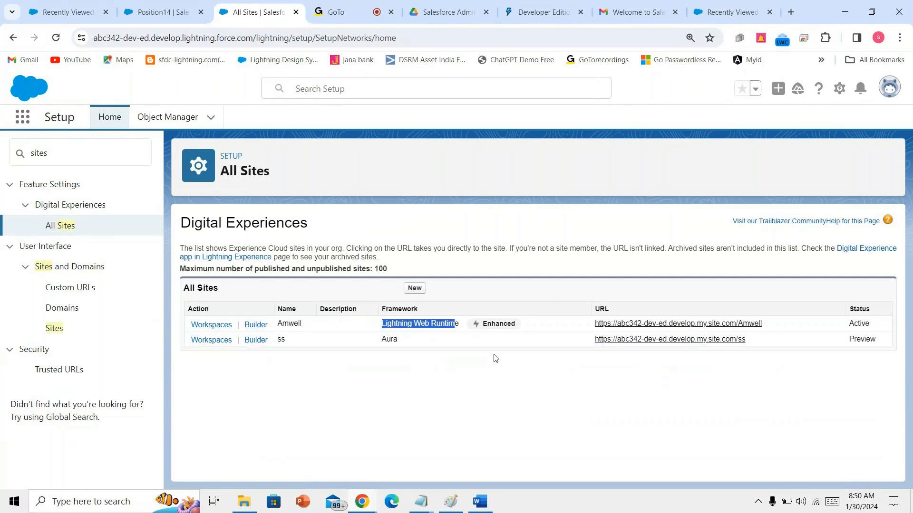
left_click_drag(578, 331, 760, 325)
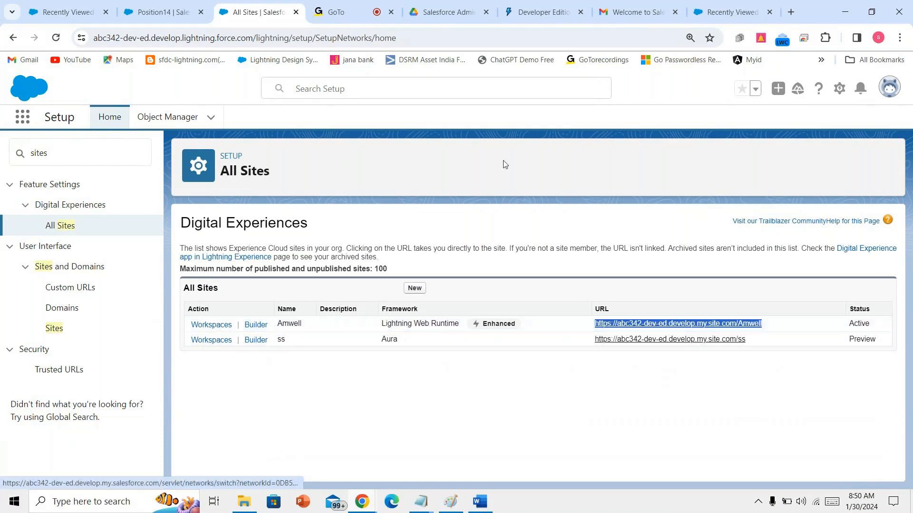
left_click(157, 10)
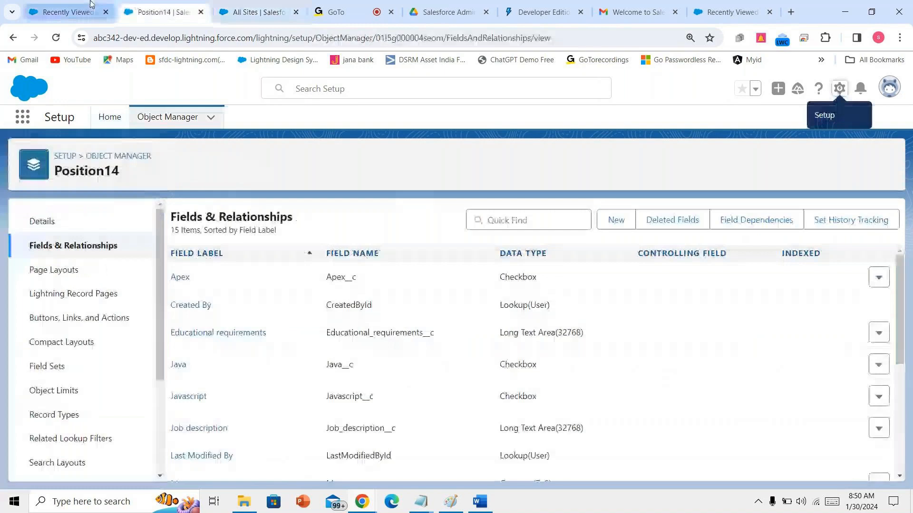
left_click(113, 5)
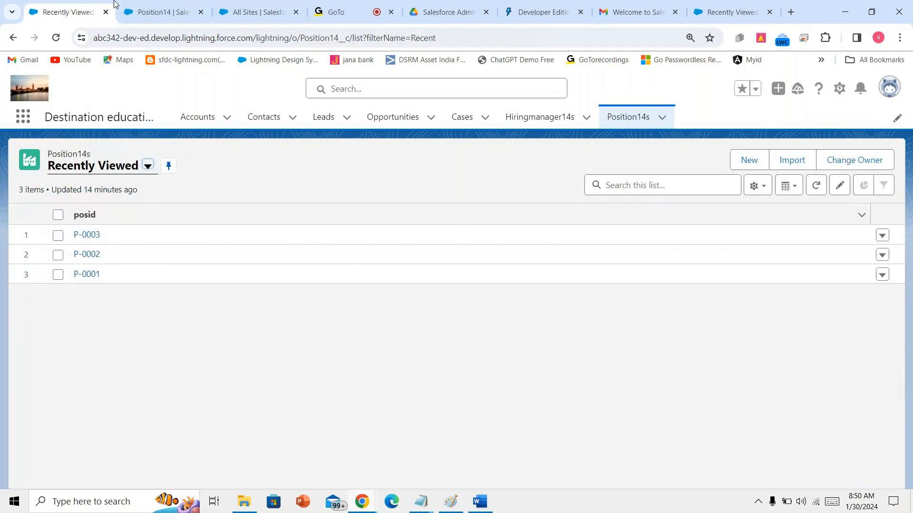
left_click(220, 6)
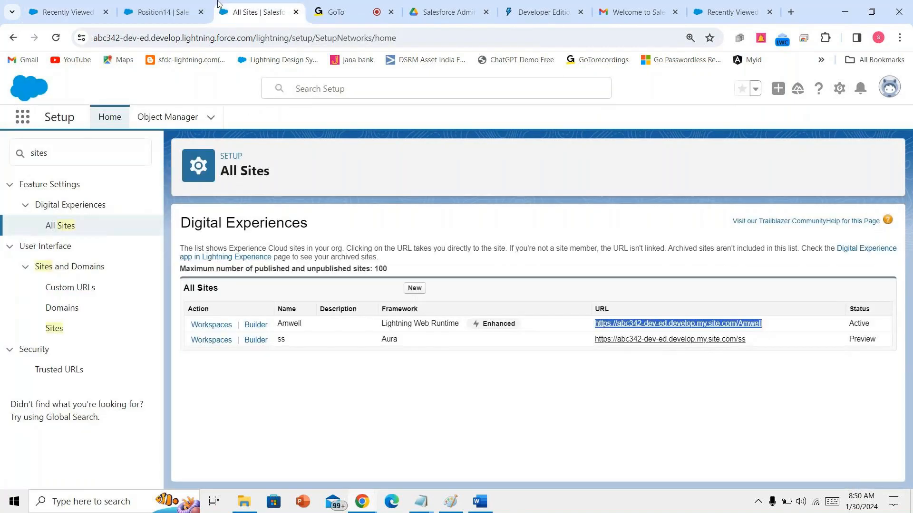
left_click(161, 12)
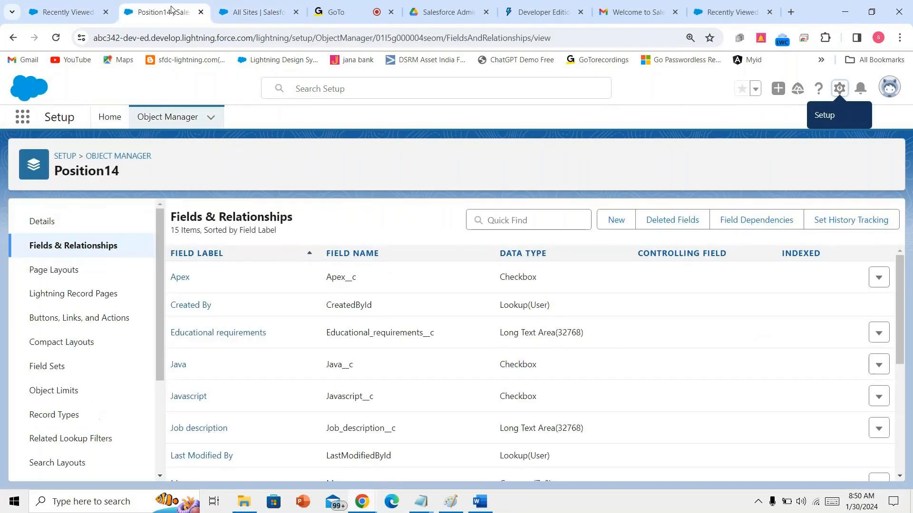
left_click(251, 12)
left_click(68, 12)
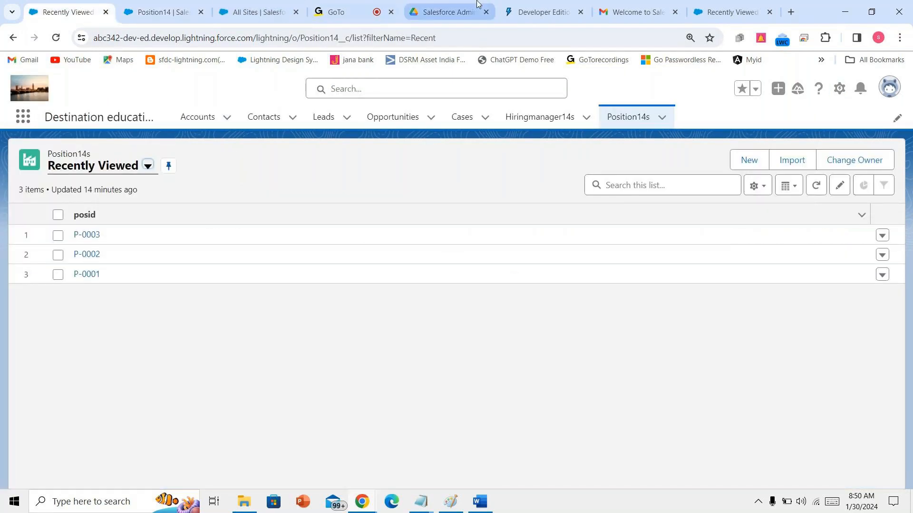
left_click(164, 12)
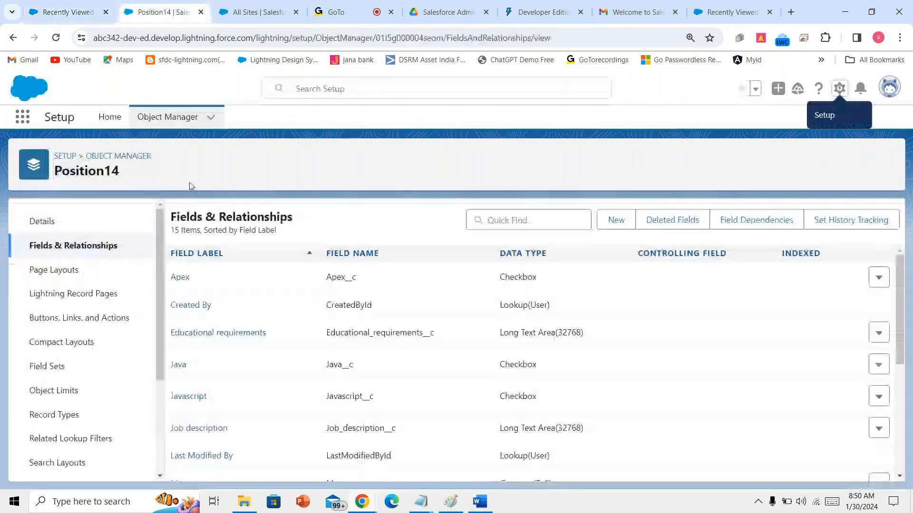
scroll(306, 397, "down", 5)
scroll(316, 416, "up", 2)
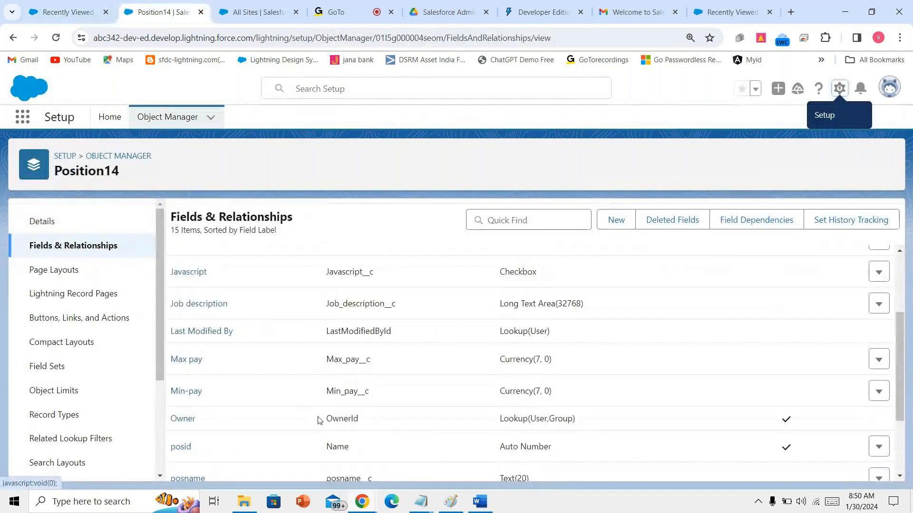
scroll(320, 421, "up", 3)
scroll(319, 420, "down", 5)
scroll(318, 420, "up", 5)
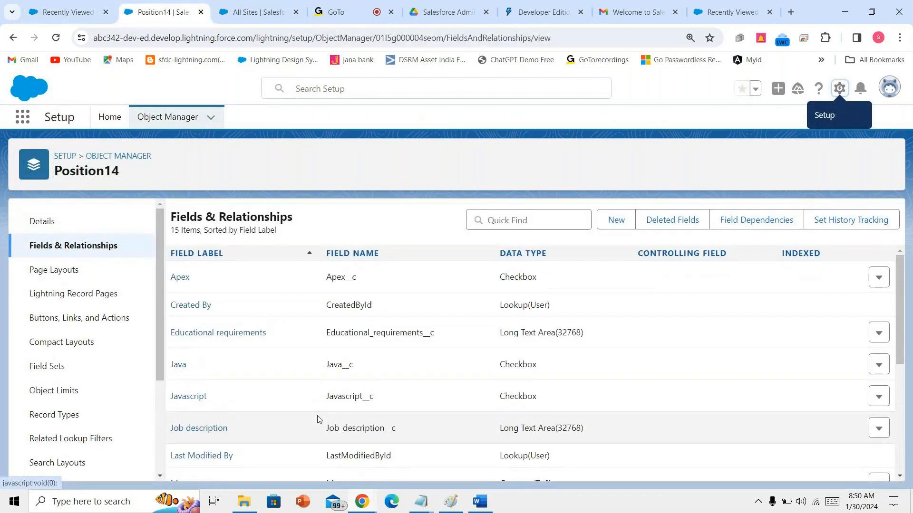
scroll(318, 419, "down", 5)
scroll(317, 419, "up", 5)
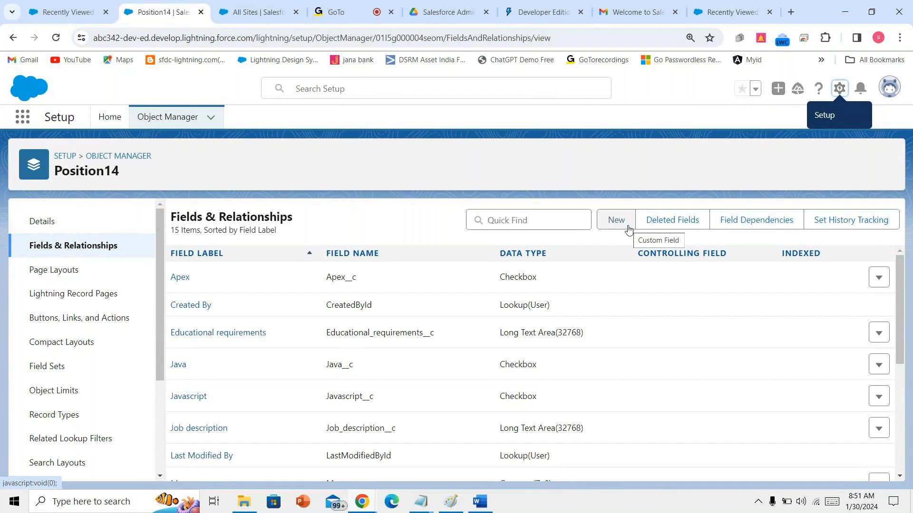
left_click(491, 501)
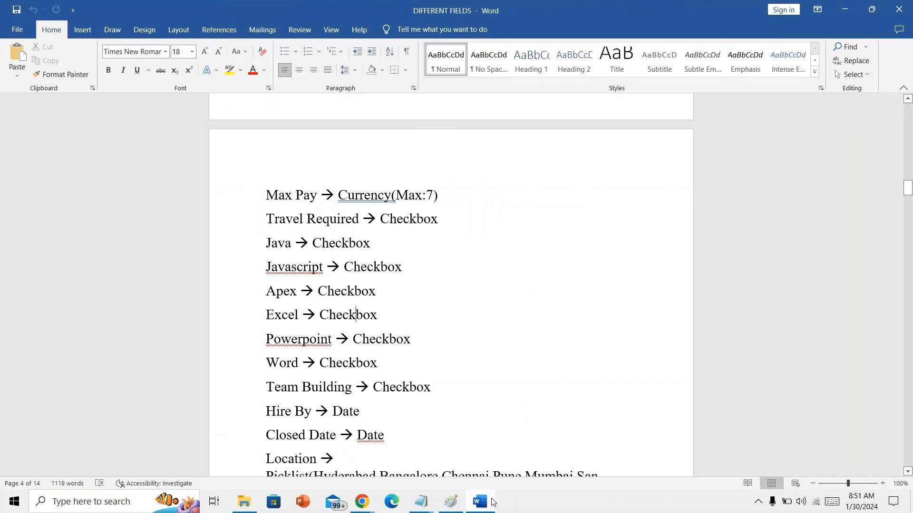
- Start a new Checkbox field and submit its details with 'Apex' as the label
left_click(493, 502)
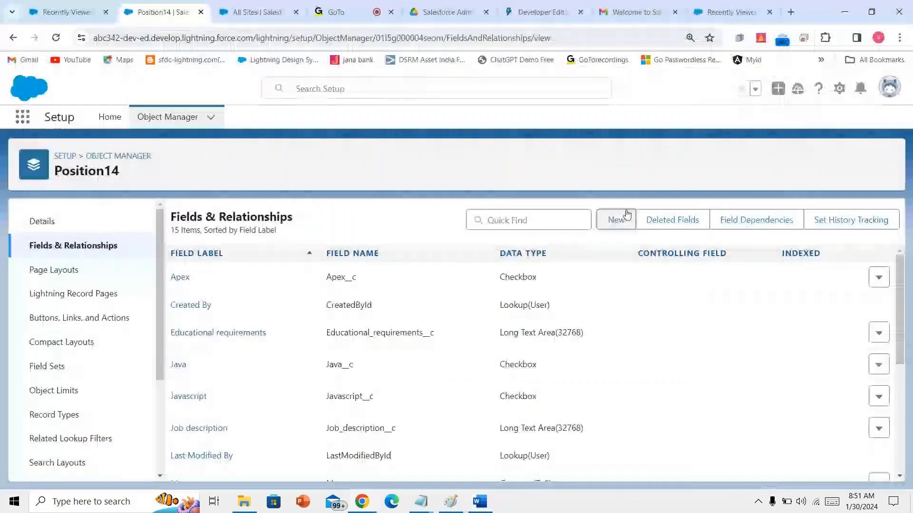
left_click(618, 214)
scroll(386, 377, "down", 2)
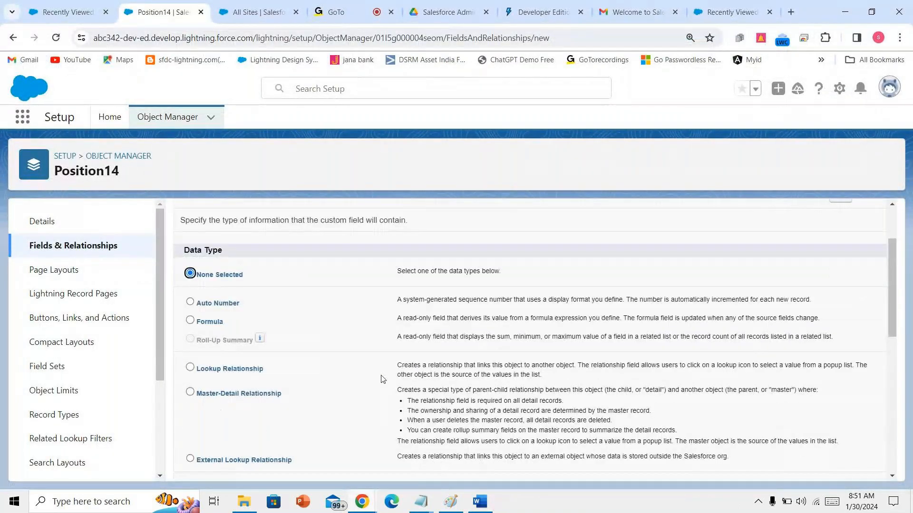
scroll(381, 379, "down", 4)
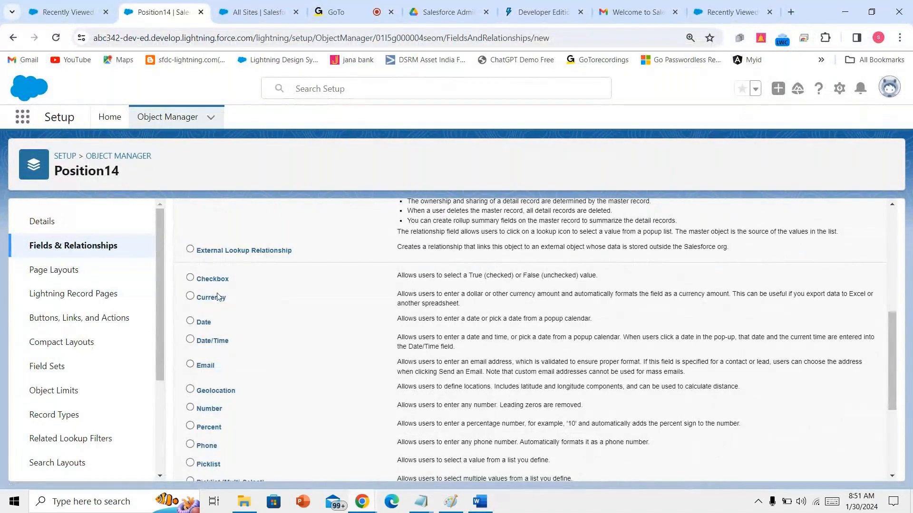
scroll(523, 394, "down", 4)
left_click(839, 467)
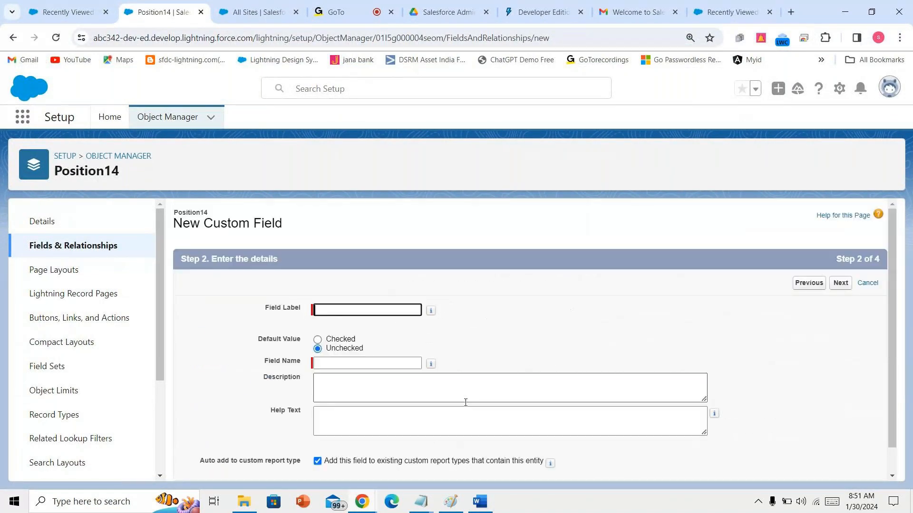
type("A")
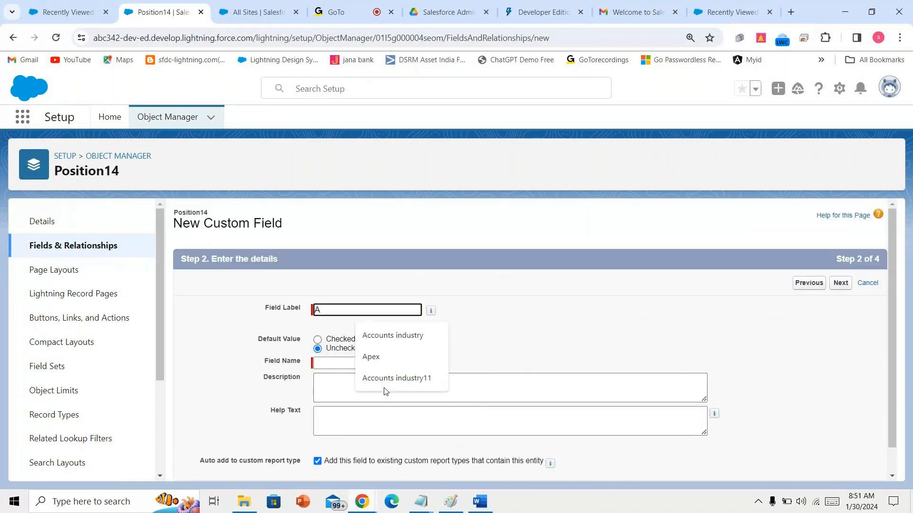
type("pex")
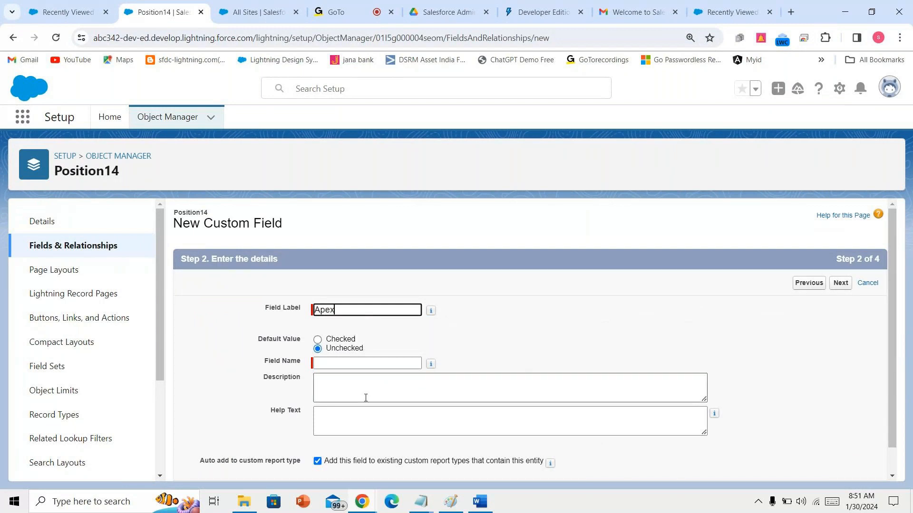
left_click(839, 283)
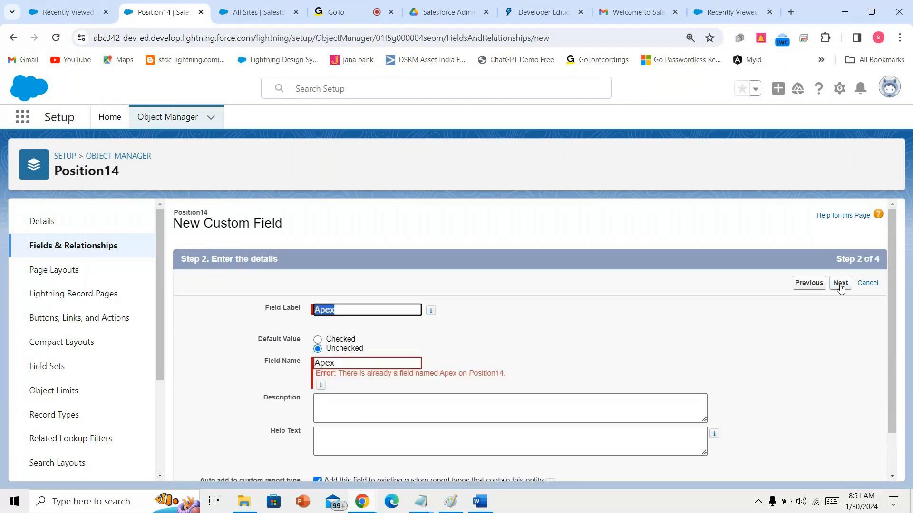
- Change the field label and field name to 'excel' and continue
type("excel")
double_click(381, 314)
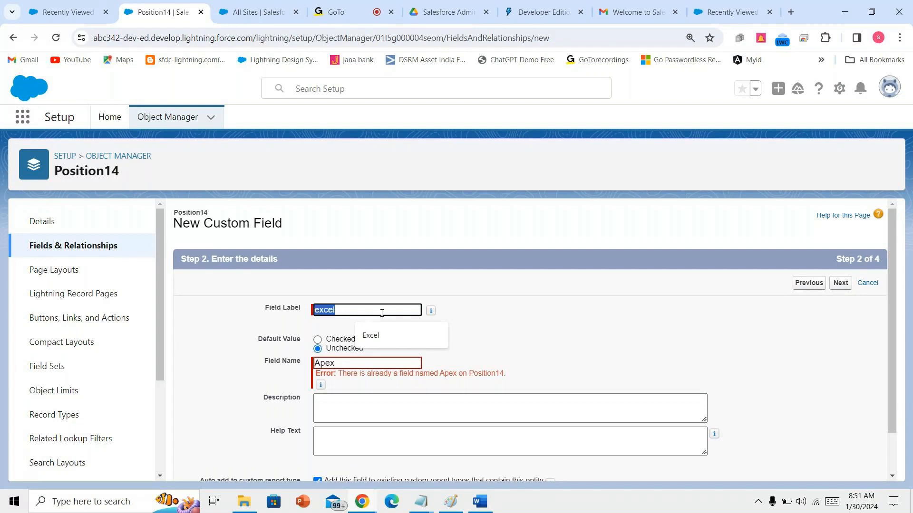
key("BackSpace")
key("ctrl+a")
key("ctrl+c")
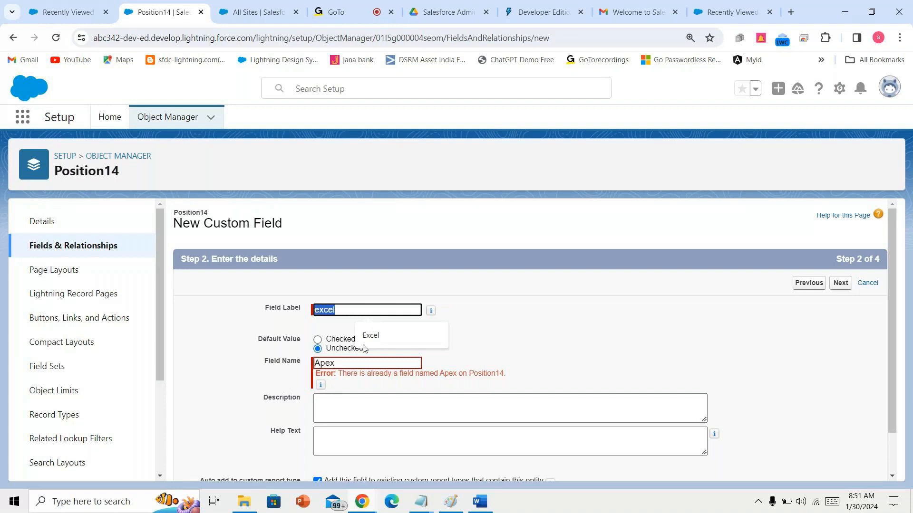
left_click(313, 366)
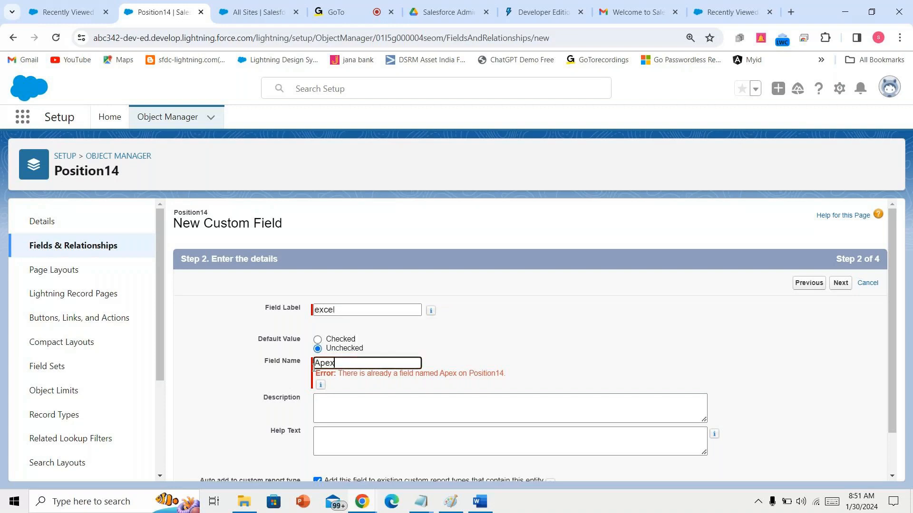
key("ctrl+a")
key("ctrl+v")
left_click(840, 283)
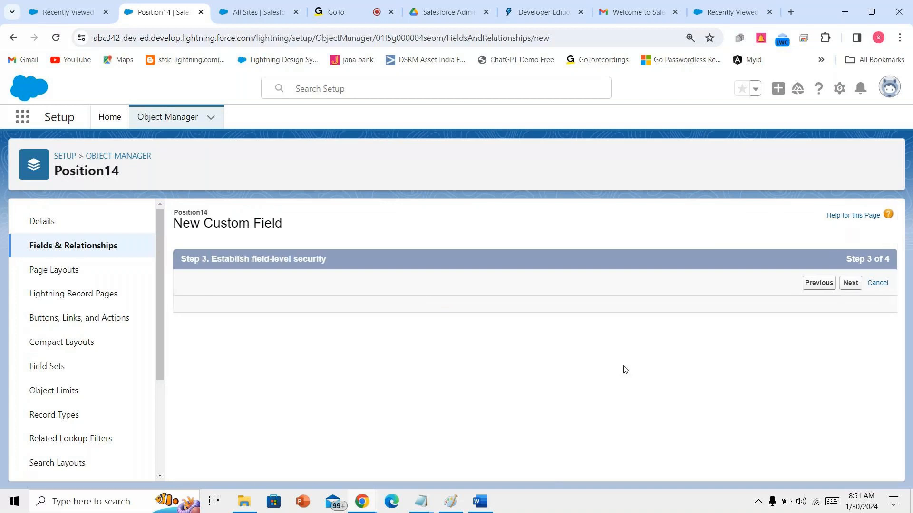
- Make the excel field visible to every profile and save it with Save & New
scroll(625, 369, "down", 1)
left_click(651, 334)
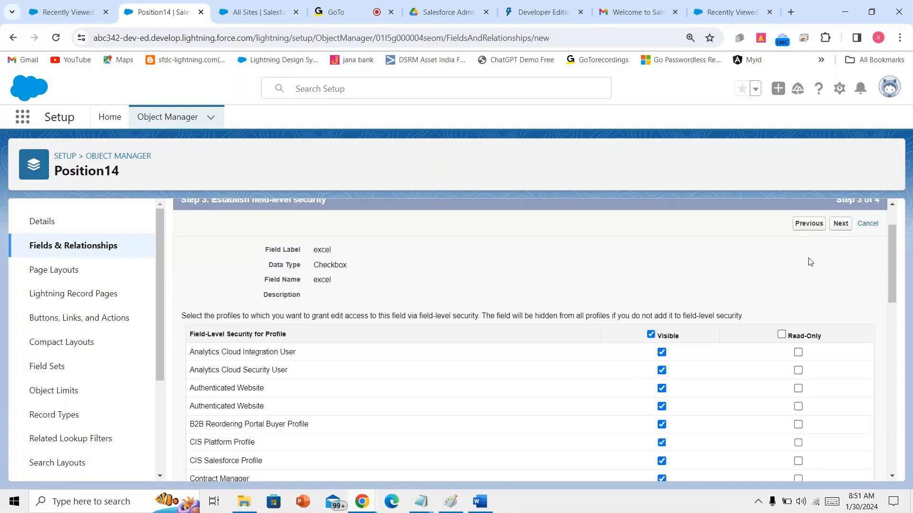
left_click(841, 224)
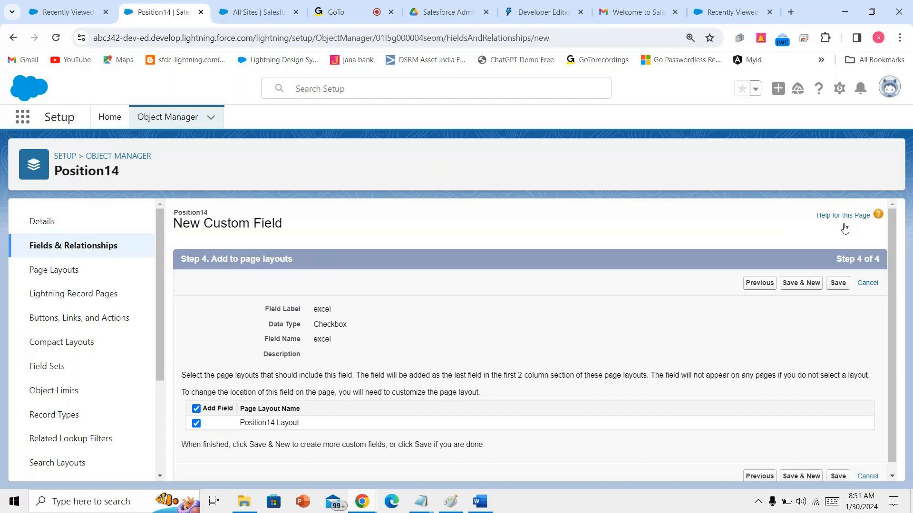
left_click(803, 284)
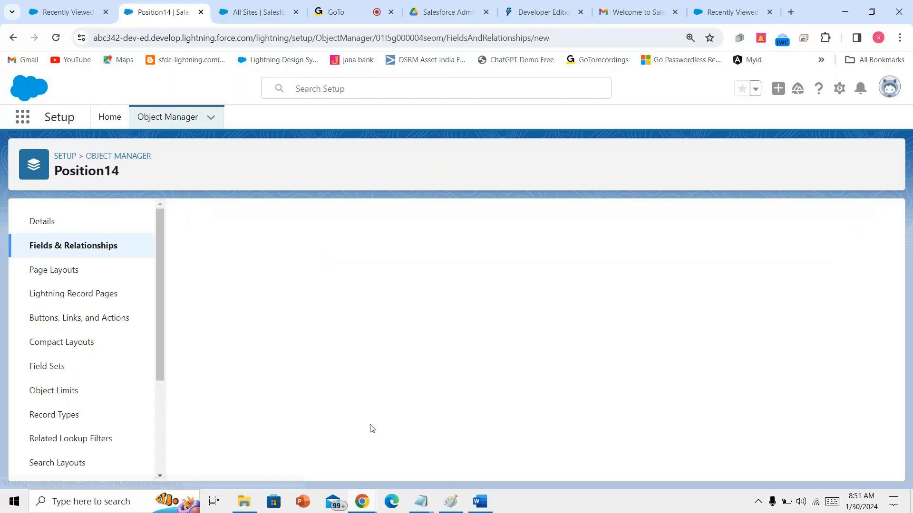
scroll(337, 419, "down", 6)
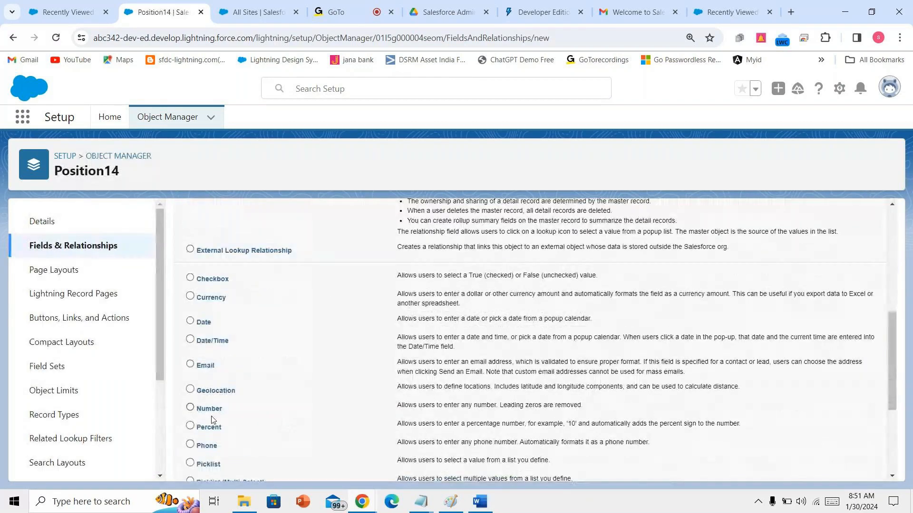
- Save a Checkbox field labelled 'powerpoint' on Position14, visible to all profiles
scroll(209, 404, "down", 2)
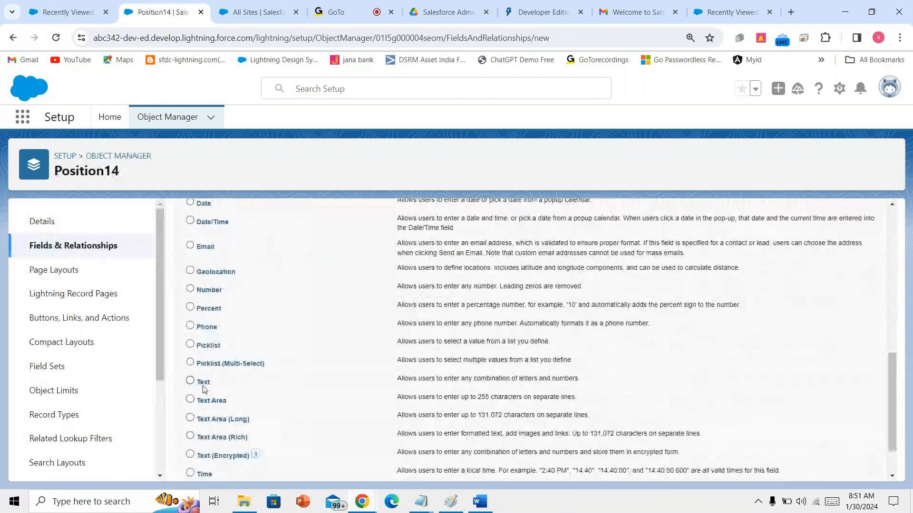
scroll(204, 388, "up", 2)
scroll(695, 322, "down", 3)
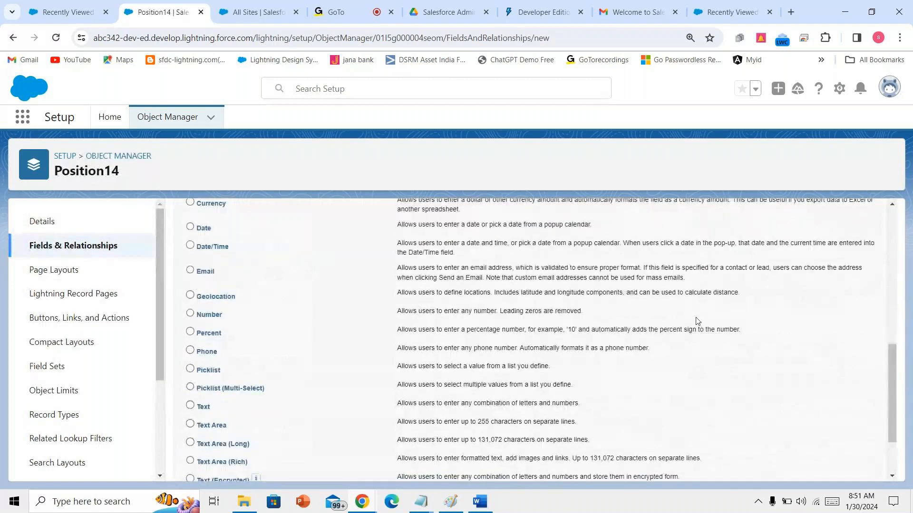
left_click(840, 467)
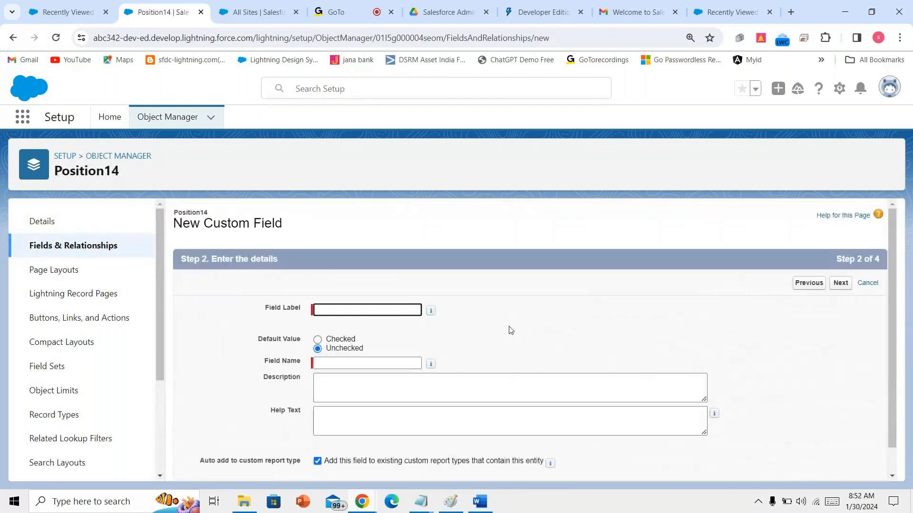
type("powerpoint")
left_click(545, 346)
left_click(840, 287)
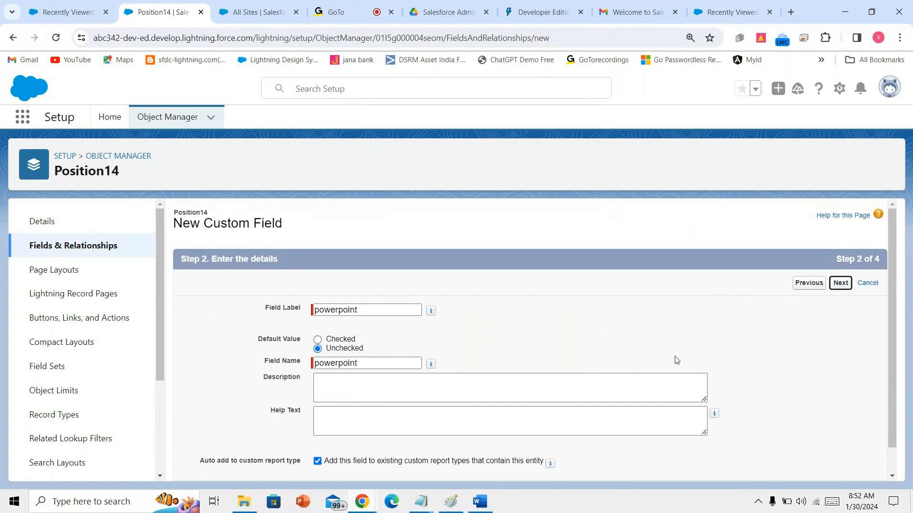
left_click(650, 394)
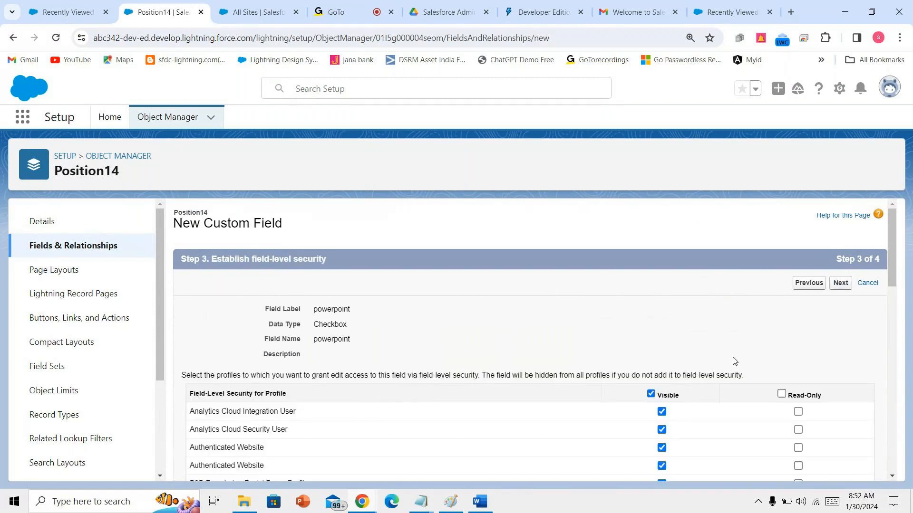
left_click(846, 289)
left_click(845, 290)
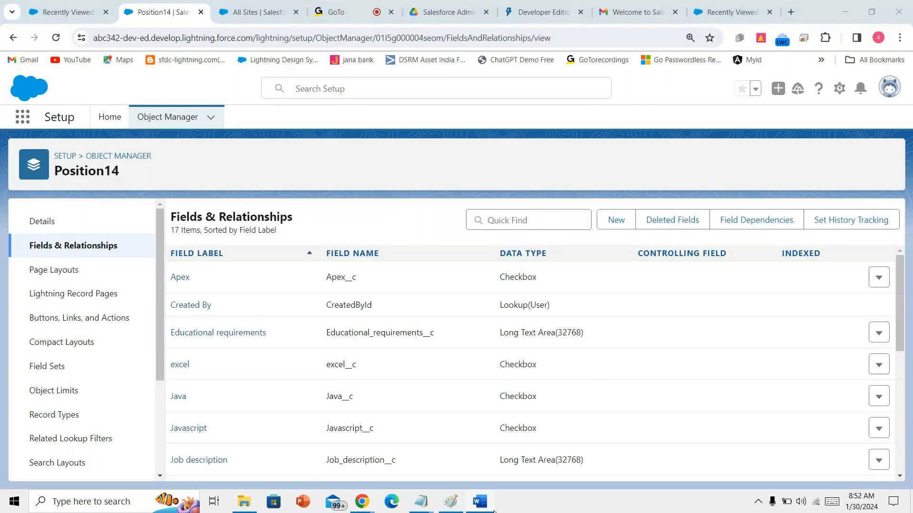
left_click(492, 509)
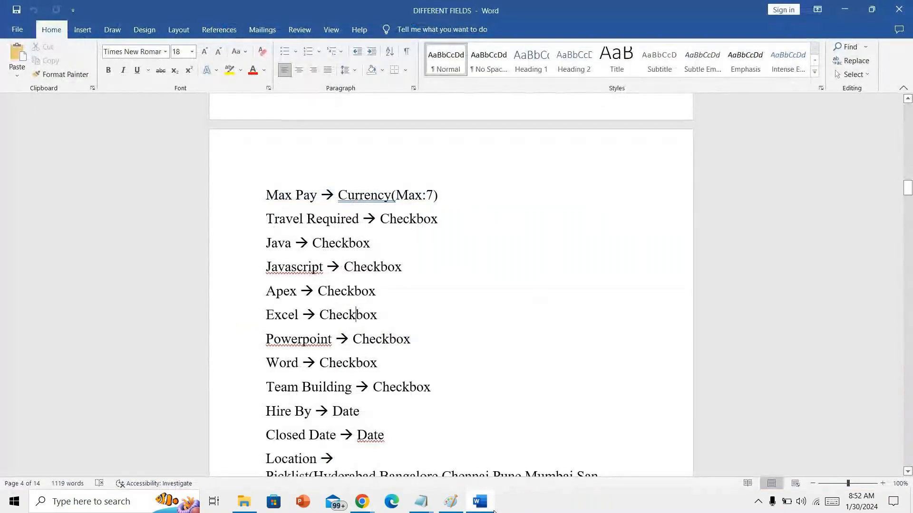
- Start a new Position14 custom field of type Checkbox
left_click(493, 509)
left_click(612, 219)
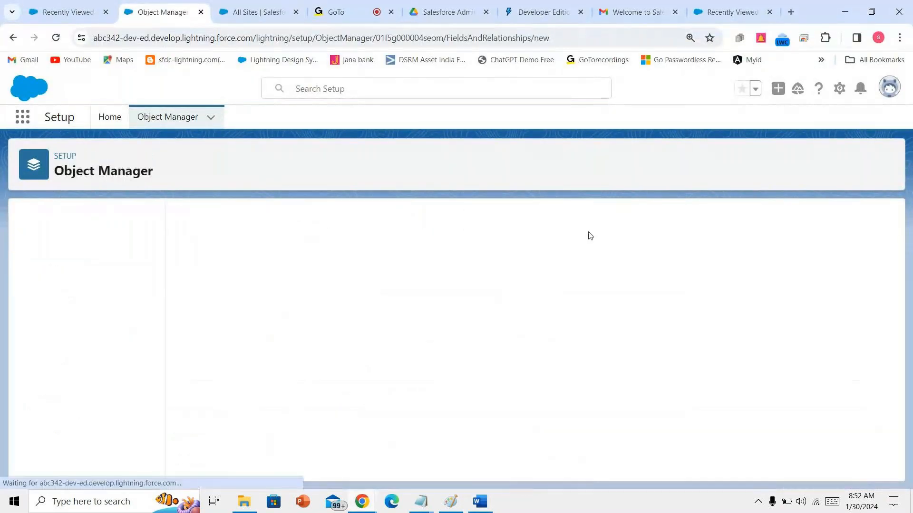
scroll(335, 385, "down", 5)
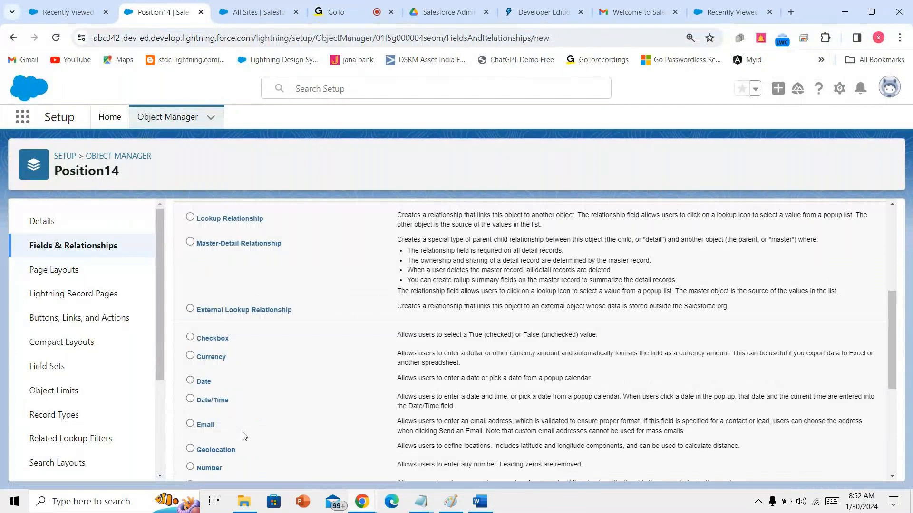
left_click(210, 344)
scroll(424, 350, "down", 5)
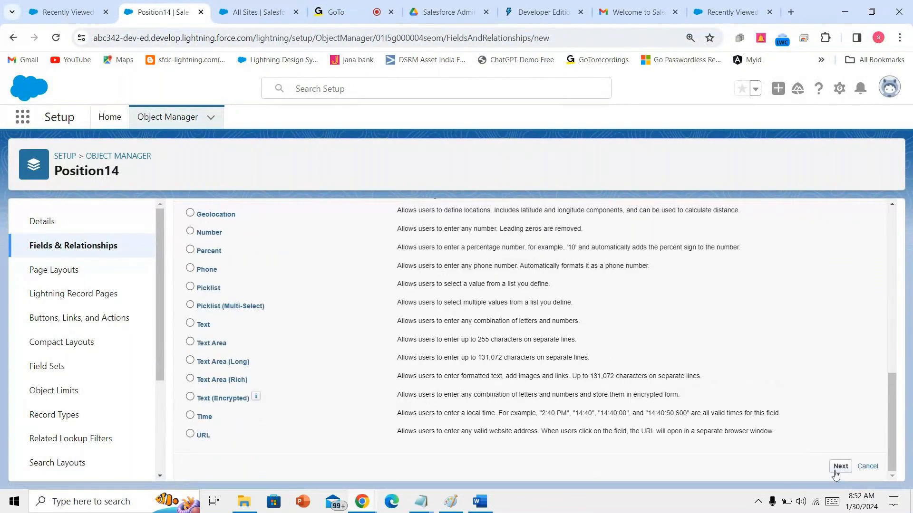
left_click(838, 468)
- Label the checkbox 'word', keep default visibility, save it, and begin another new field
type("w")
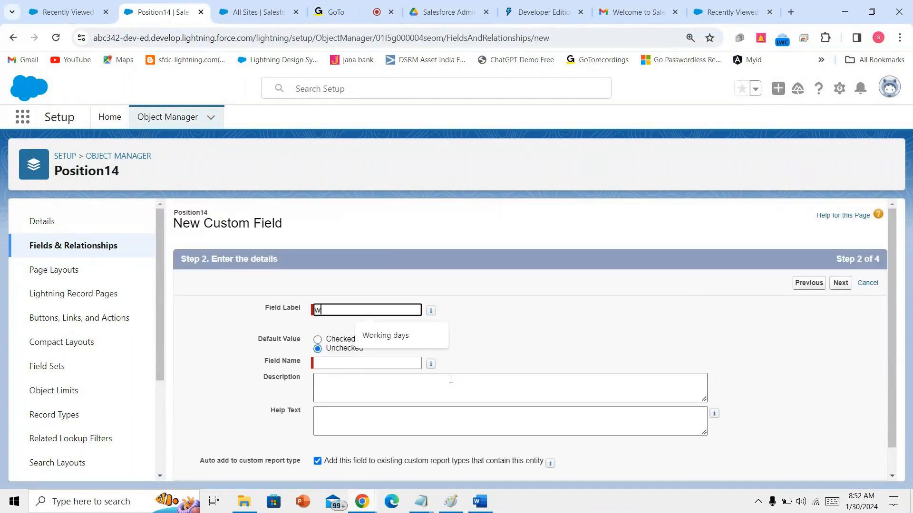
type("ord")
left_click(409, 387)
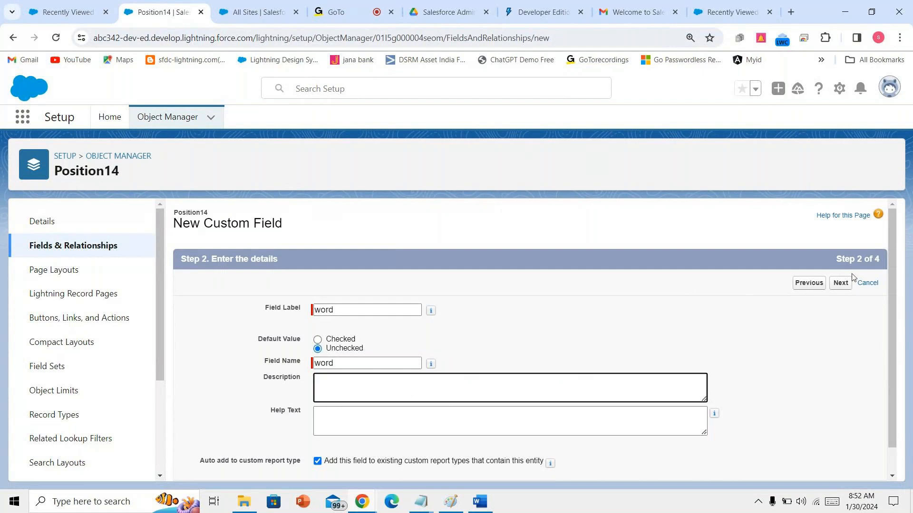
left_click(837, 283)
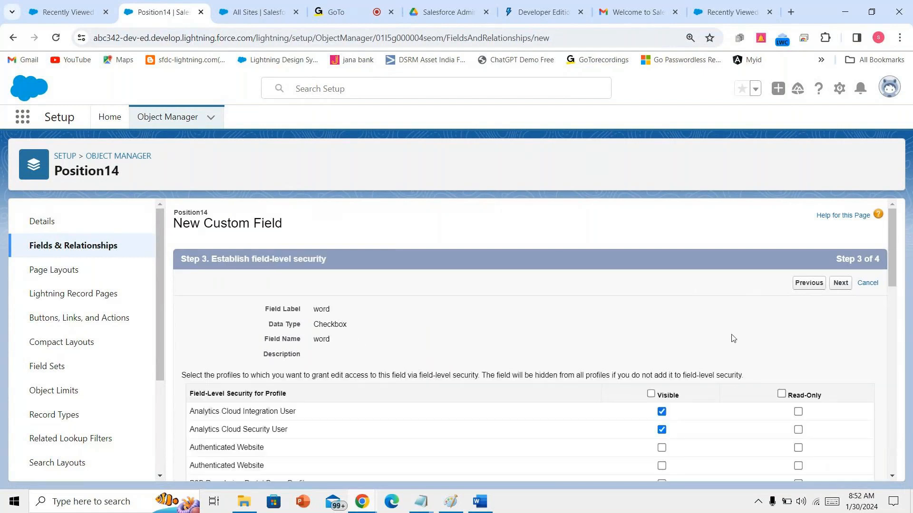
left_click(845, 284)
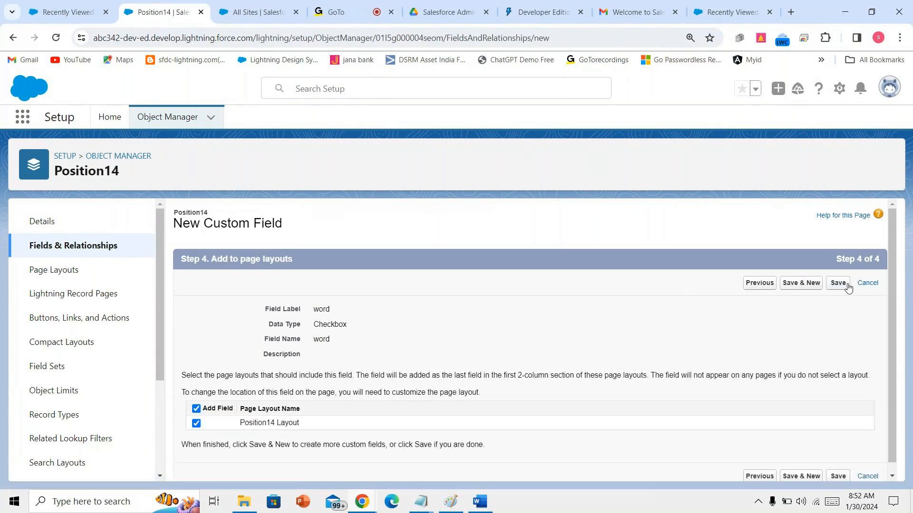
left_click(838, 283)
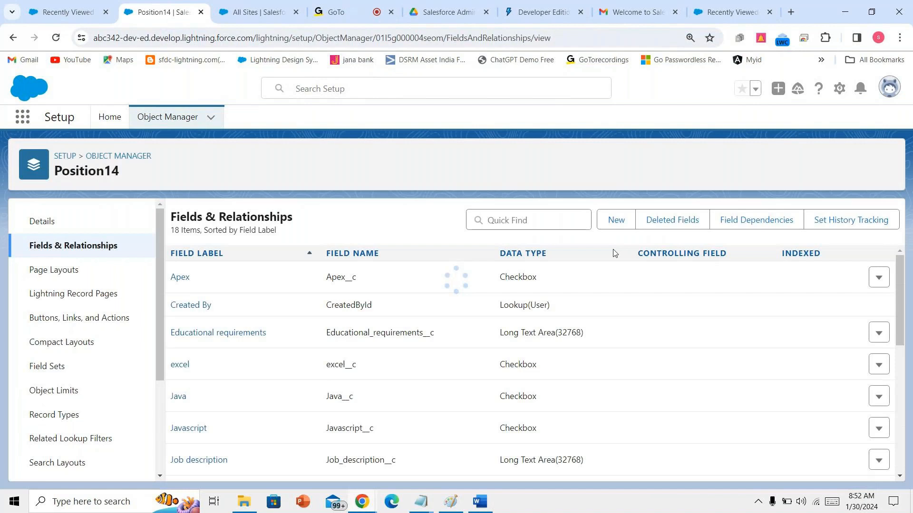
left_click(603, 222)
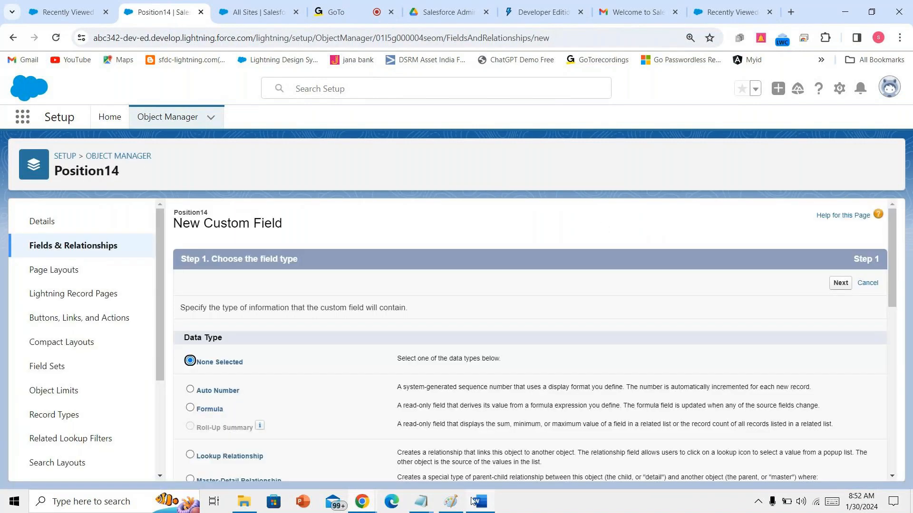
- Choose Checkbox as the new field's type and continue to the details
left_click(473, 501)
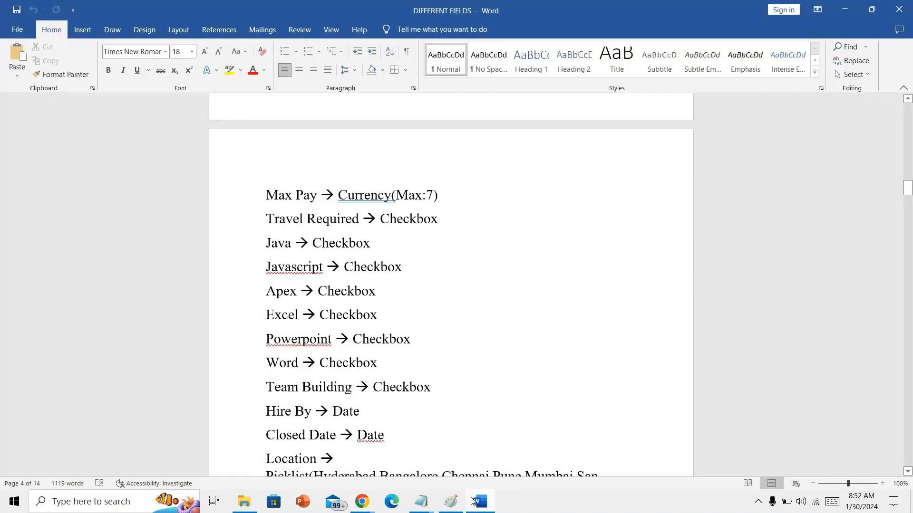
left_click(473, 501)
scroll(326, 394, "down", 2)
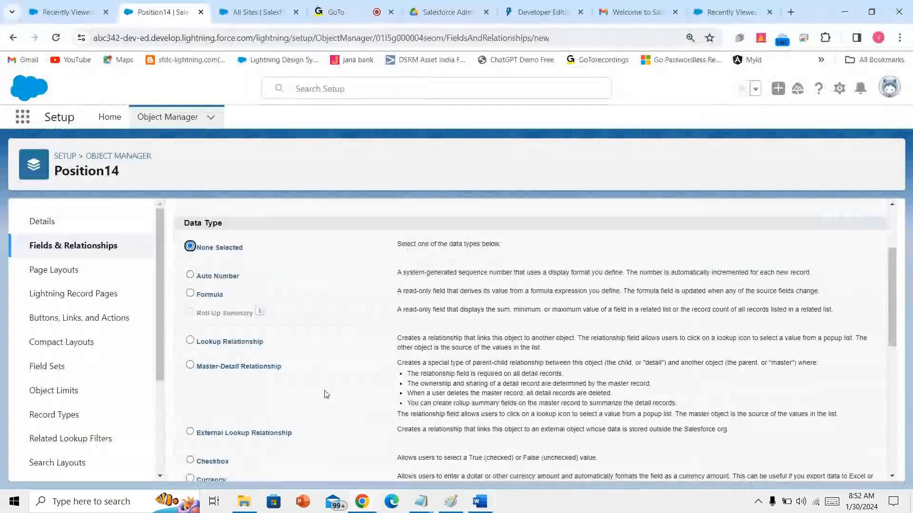
scroll(213, 378, "down", 3)
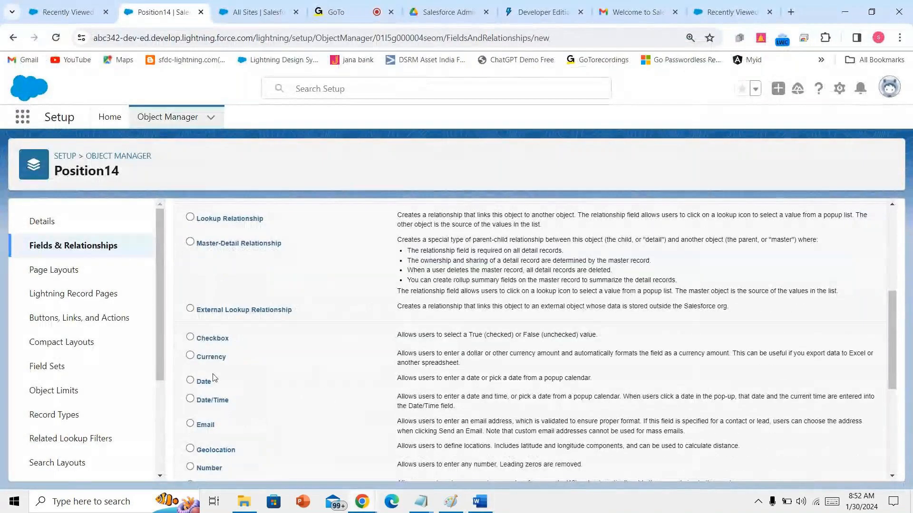
left_click(213, 346)
scroll(213, 347, "down", 5)
key("Return")
- Label it 'Team building' (Team_building), make it visible to all profiles, and save
type("team buil")
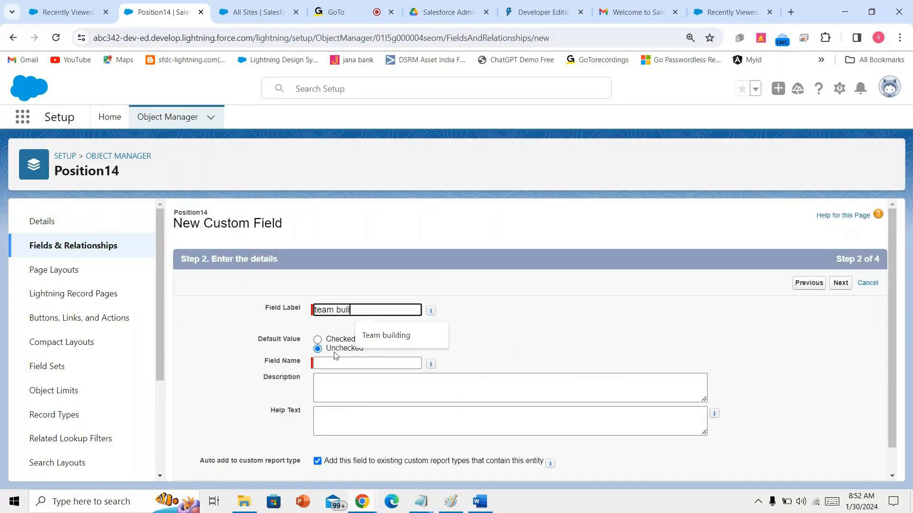
left_click(420, 335)
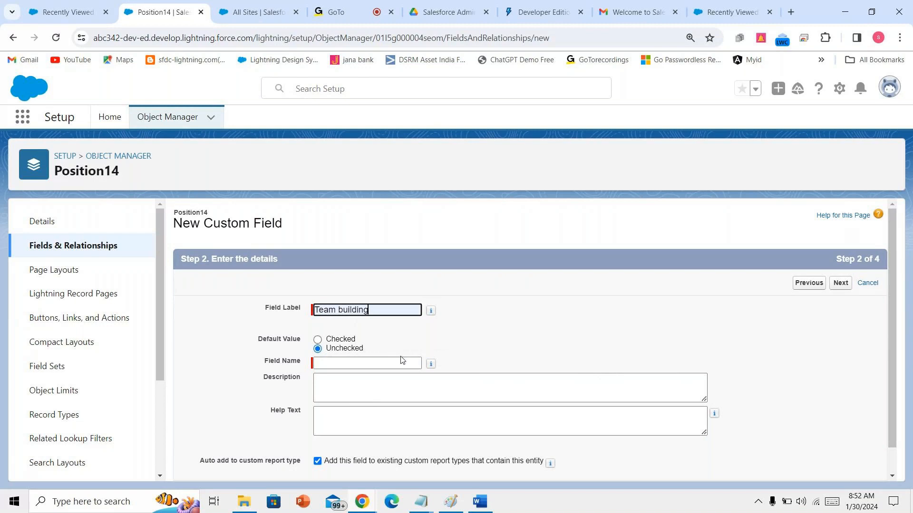
left_click(670, 355)
left_click(836, 287)
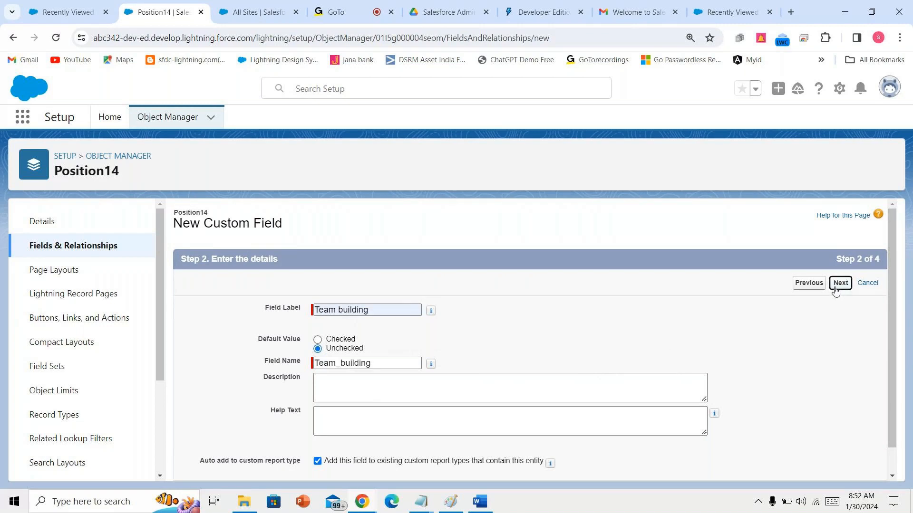
left_click(650, 394)
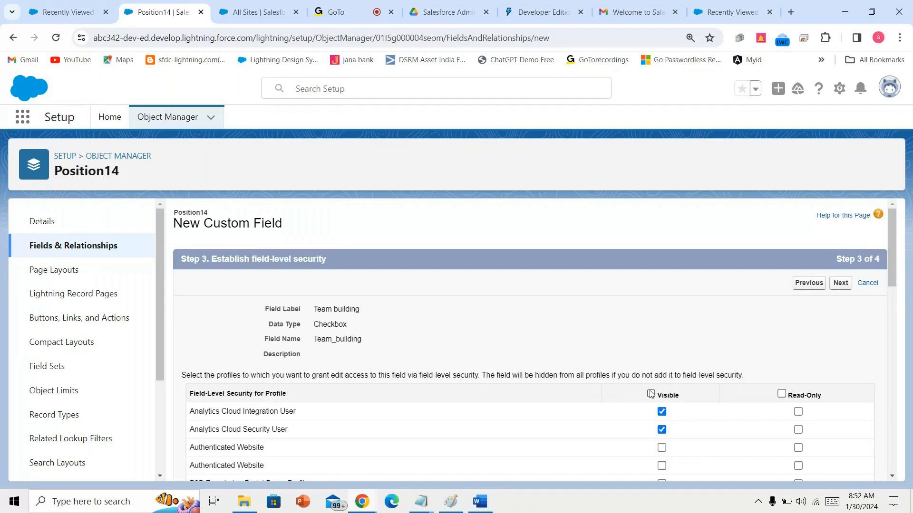
left_click(840, 284)
left_click(839, 287)
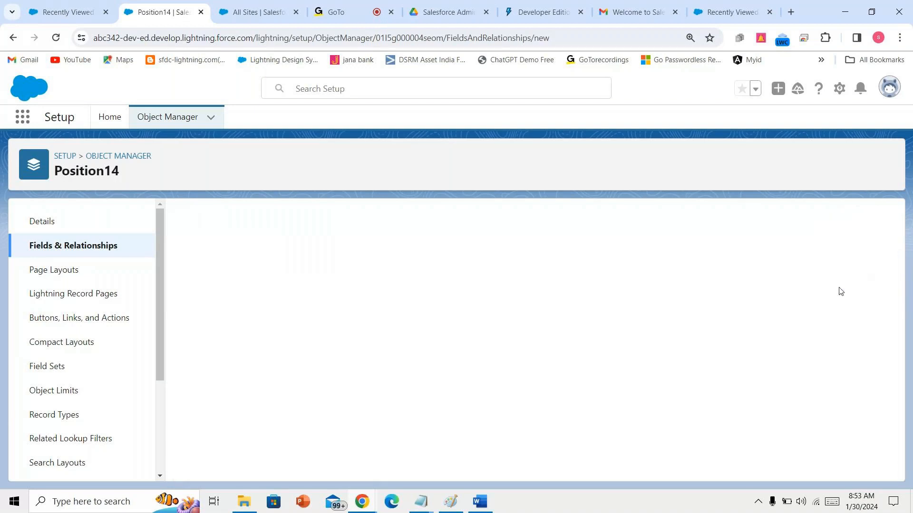
scroll(483, 413, "down", 4)
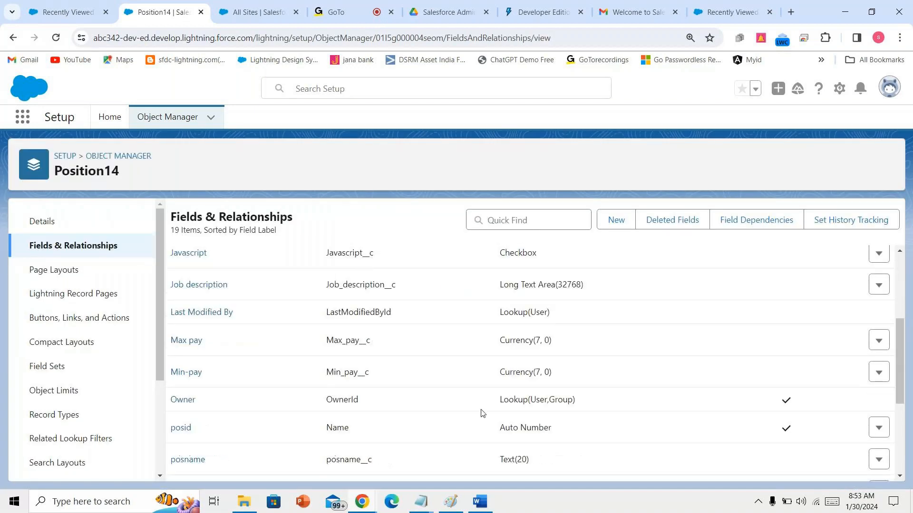
scroll(483, 413, "down", 3)
scroll(482, 413, "up", 8)
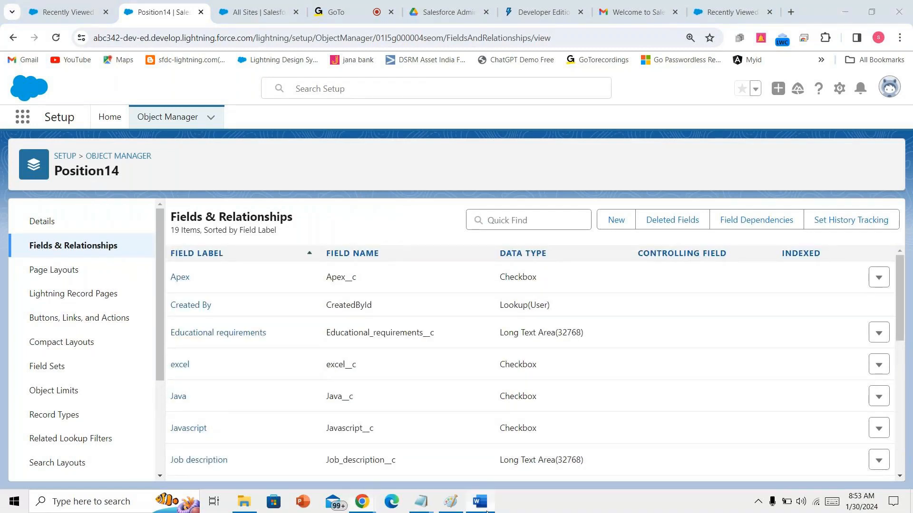
left_click(484, 509)
- Review the Hire By and Closed Date → Date lines in the Word notes
scroll(431, 362, "down", 3)
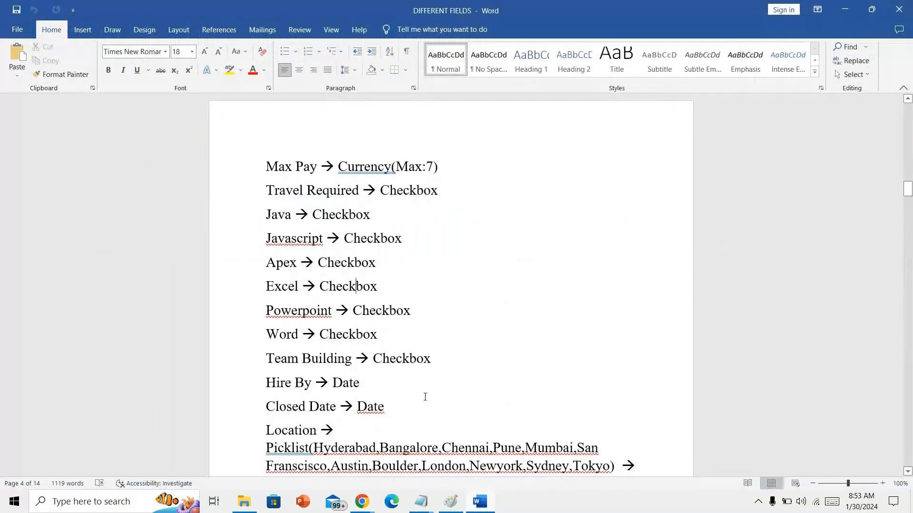
left_click(254, 322)
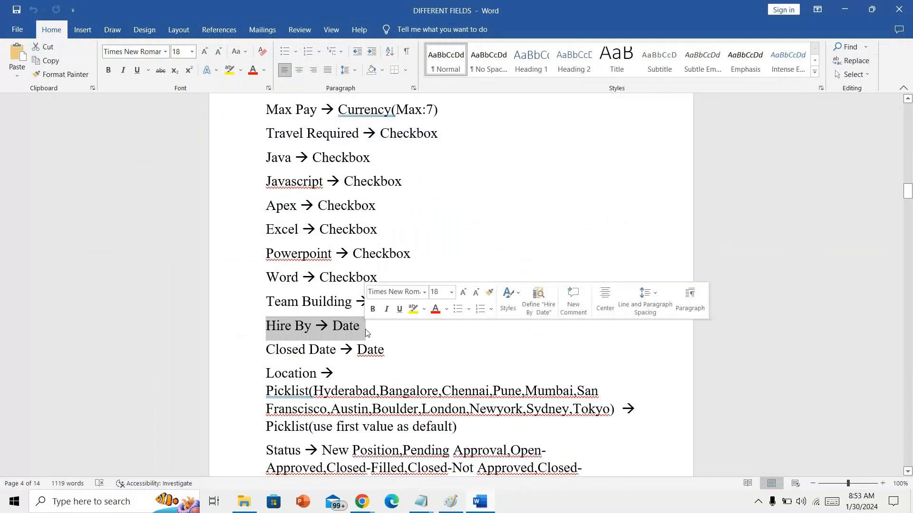
left_click(483, 345)
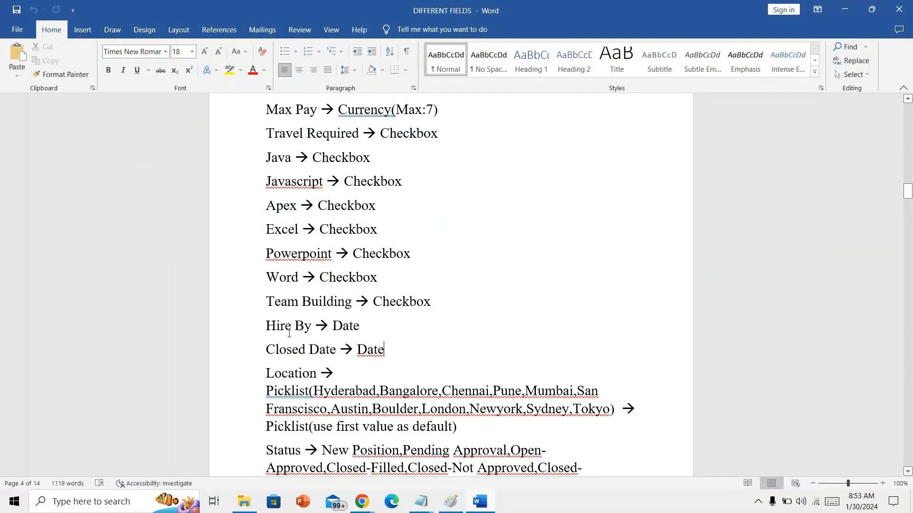
left_click_drag(266, 350, 384, 351)
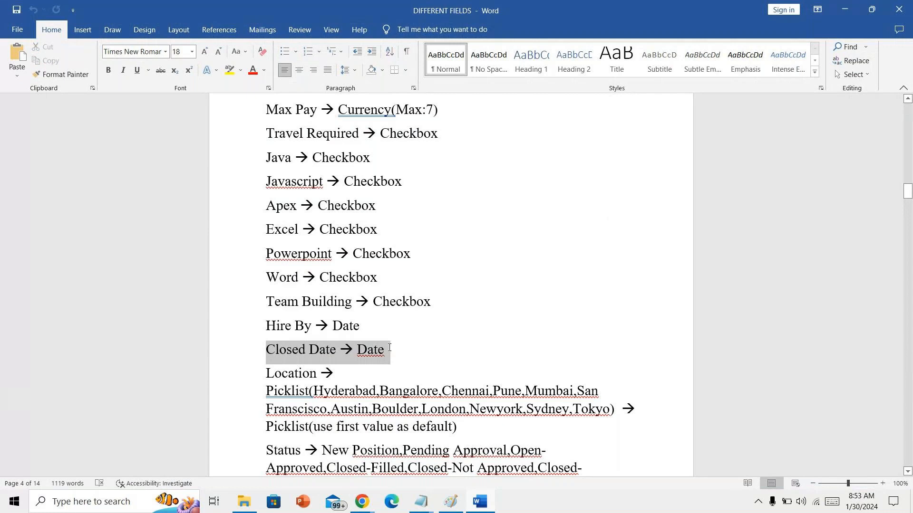
left_click(379, 370)
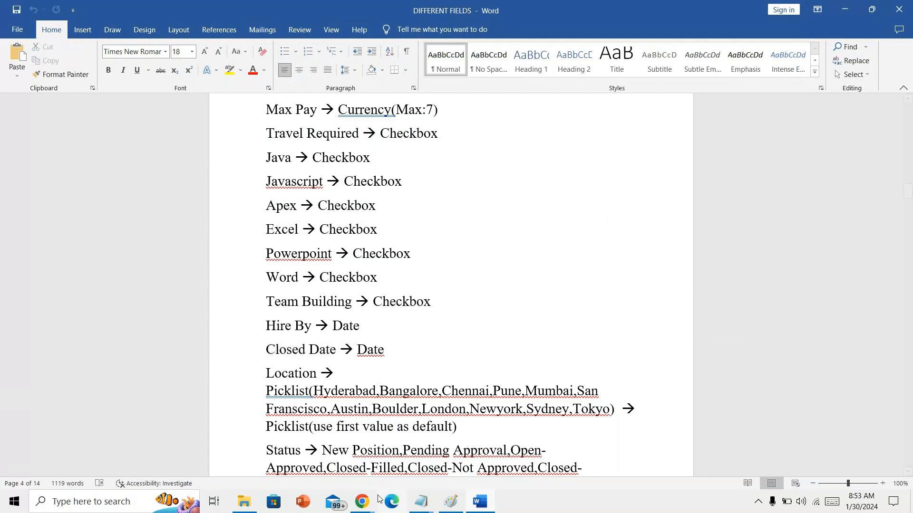
- Return to Salesforce and start a new custom field on Position14
mouse_move(373, 504)
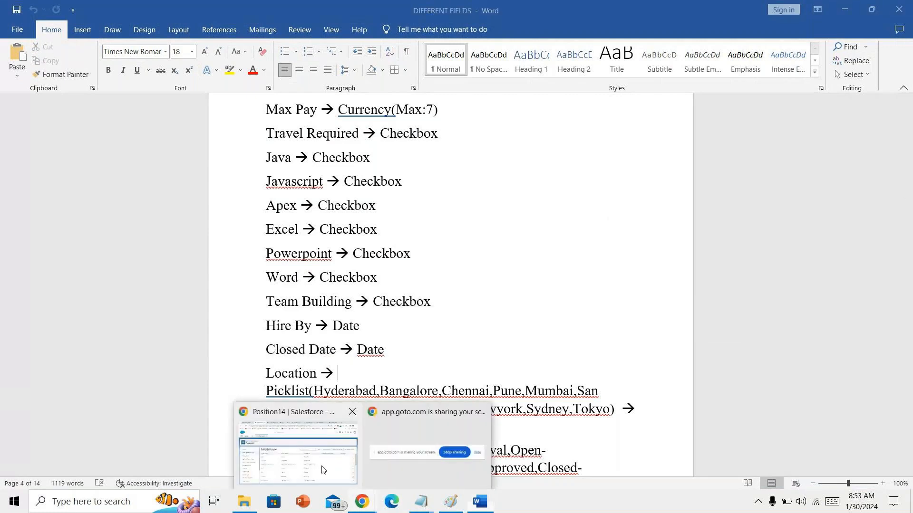
left_click(291, 446)
left_click(616, 220)
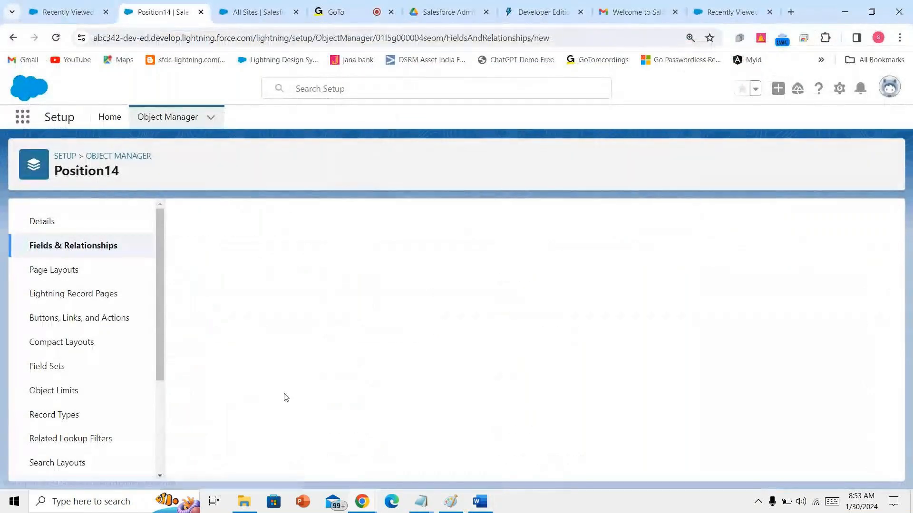
- Create a Date field labelled 'Hireby' with default visibility using Save & New
scroll(285, 398, "down", 1)
scroll(285, 399, "down", 5)
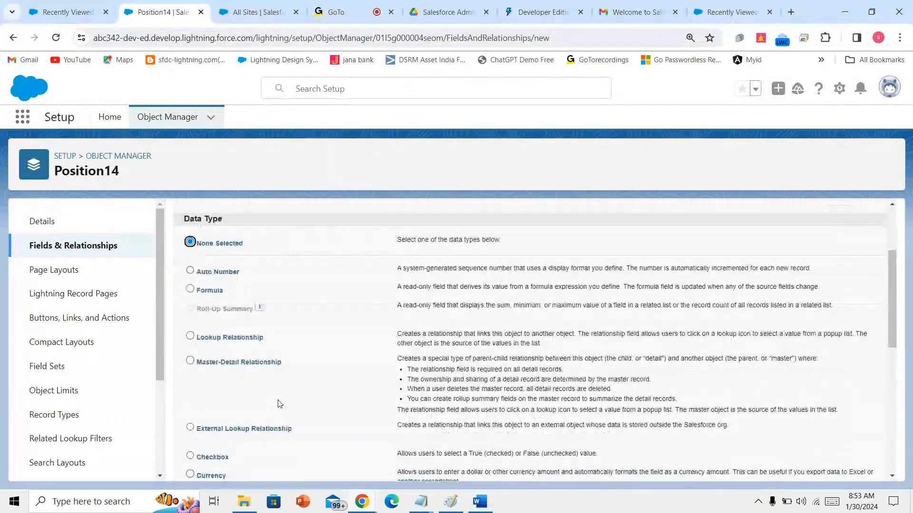
scroll(273, 419, "down", 5)
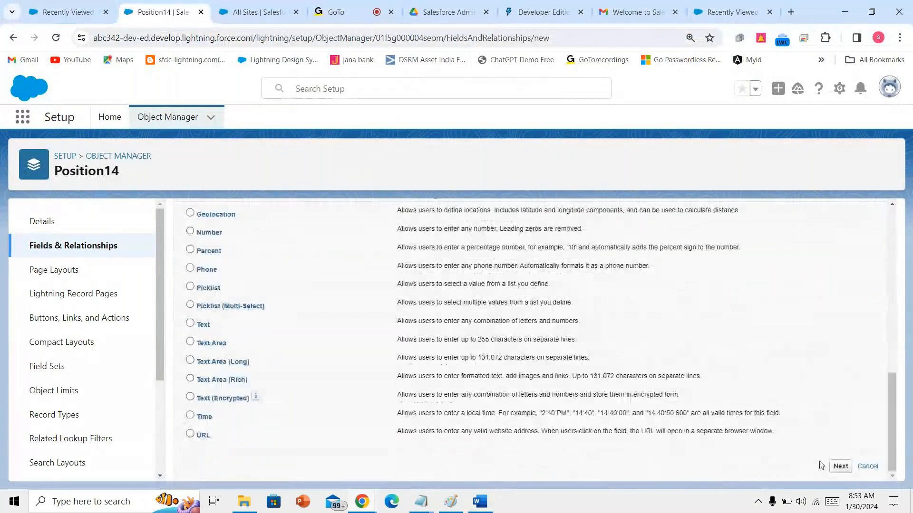
left_click(840, 466)
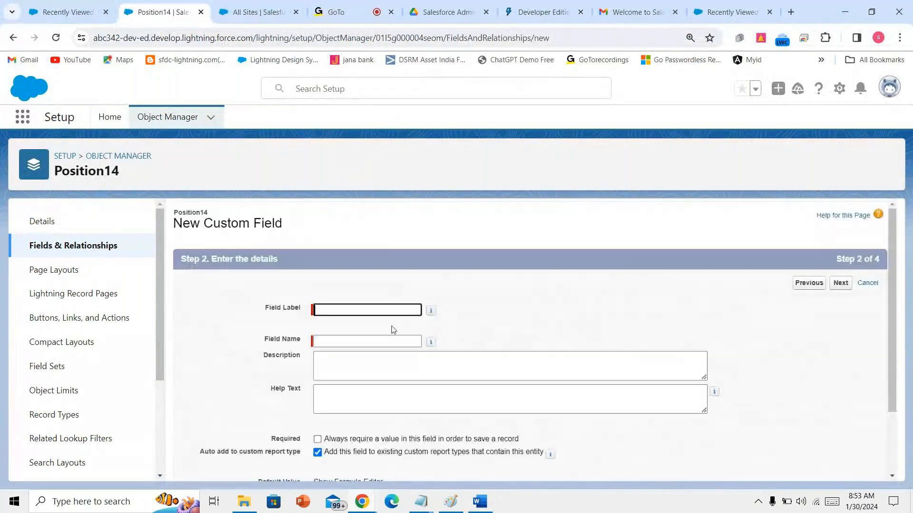
type("Hi")
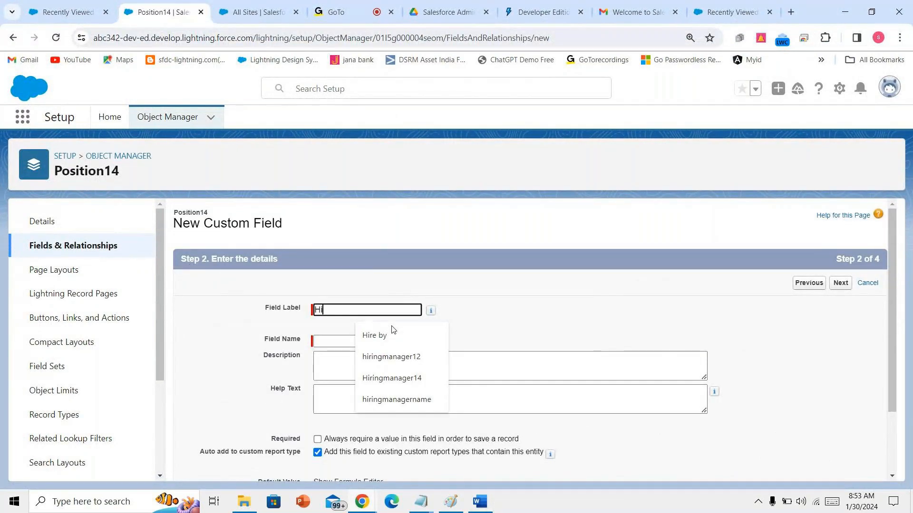
type("reby")
left_click(395, 363)
left_click(838, 283)
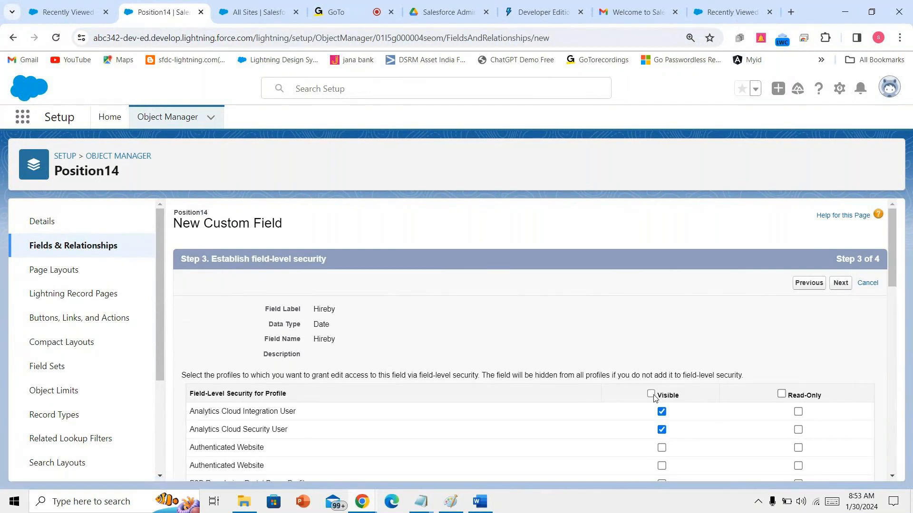
left_click(840, 284)
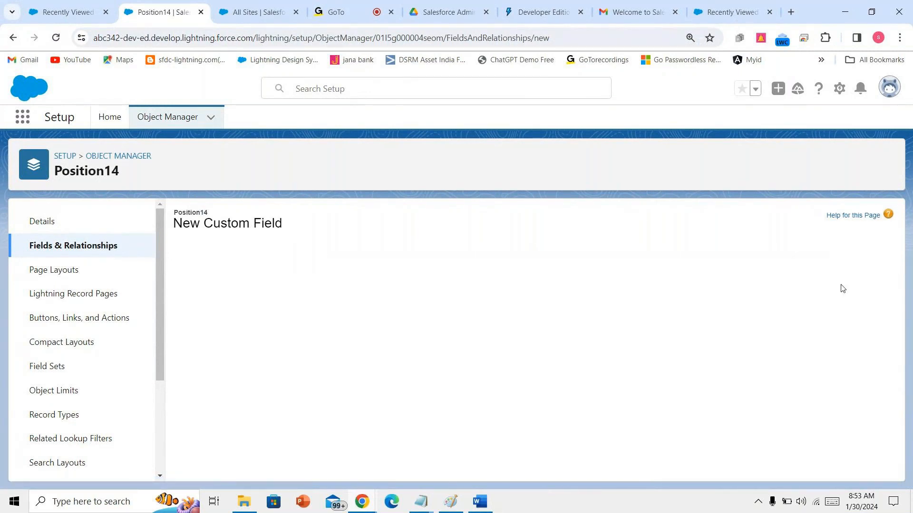
left_click(806, 284)
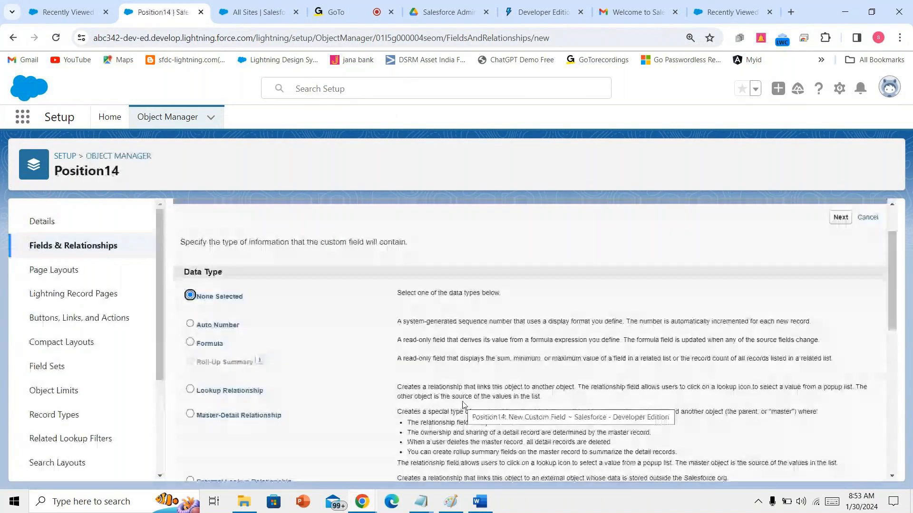
- Save a Date field labelled 'closed date' (closed_date) with default visibility
scroll(463, 405, "down", 3)
scroll(464, 405, "down", 2)
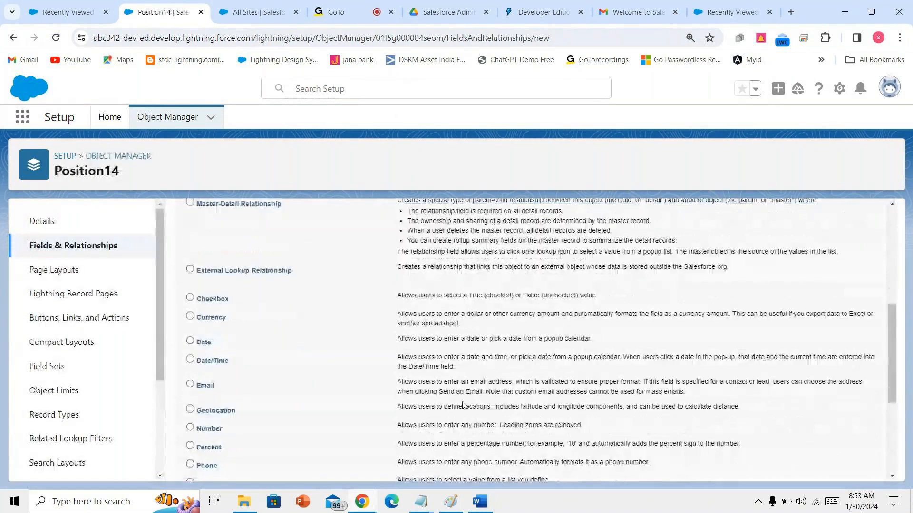
scroll(464, 405, "down", 5)
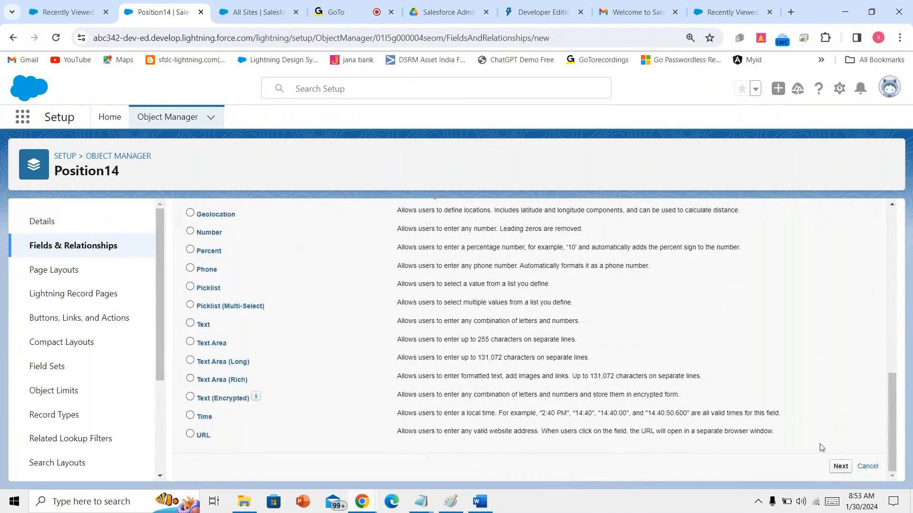
scroll(694, 370, "up", 1)
scroll(694, 370, "up", 4)
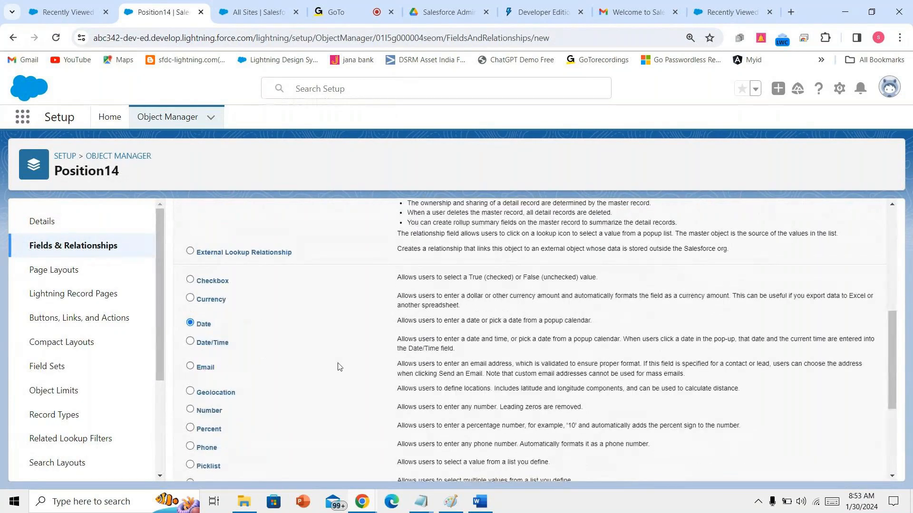
scroll(541, 378, "down", 5)
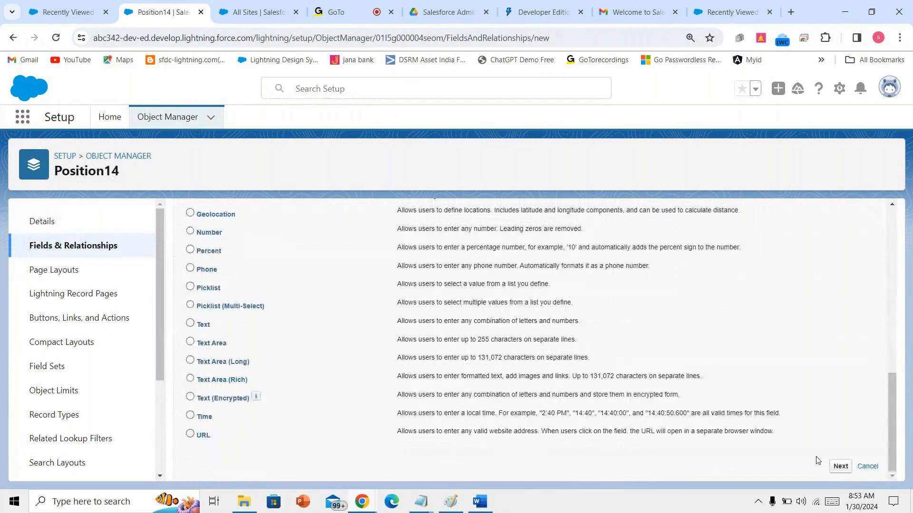
left_click(839, 464)
type("closed date")
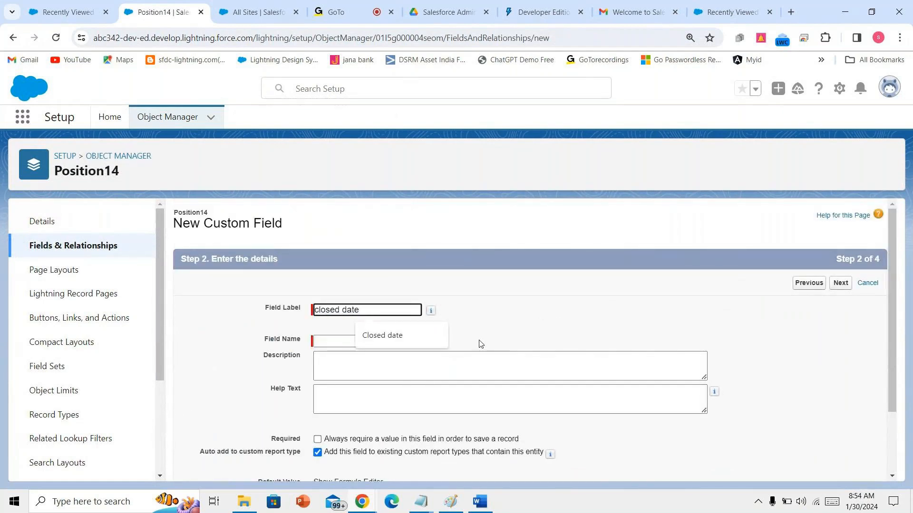
left_click(467, 330)
left_click(839, 285)
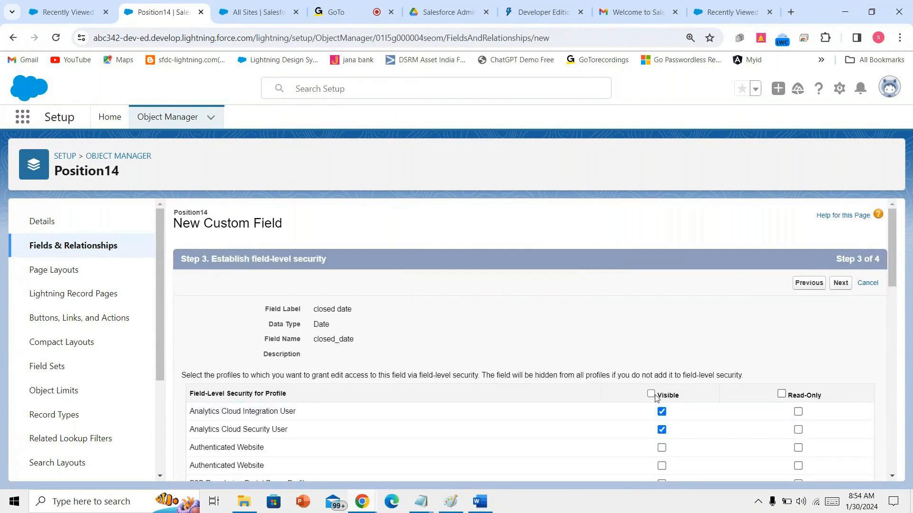
left_click(841, 283)
left_click(840, 283)
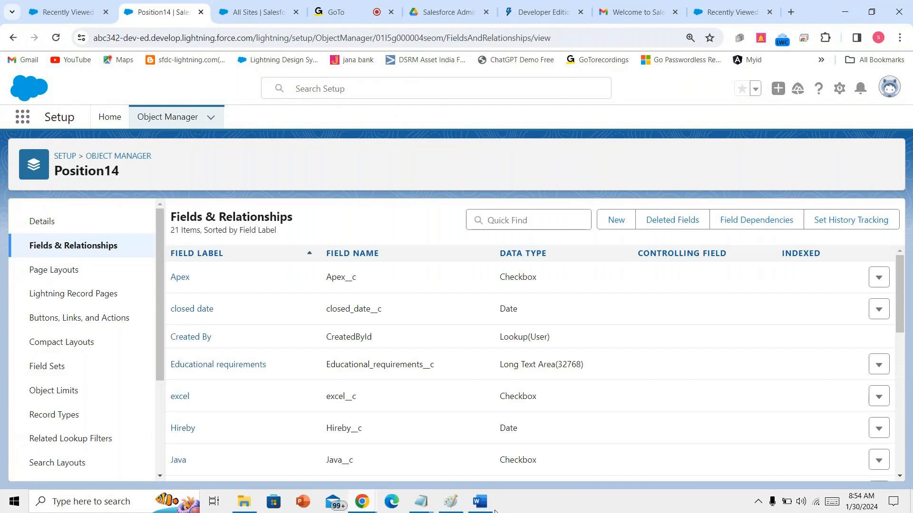
- Bring the Word notes forward and scroll to the Location picklist of cities
left_click(480, 503)
scroll(435, 393, "down", 2)
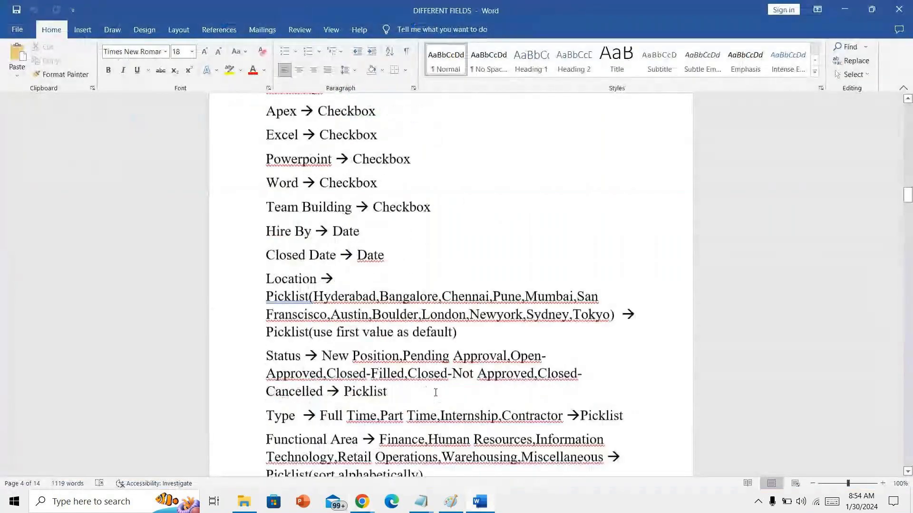
scroll(436, 393, "down", 1)
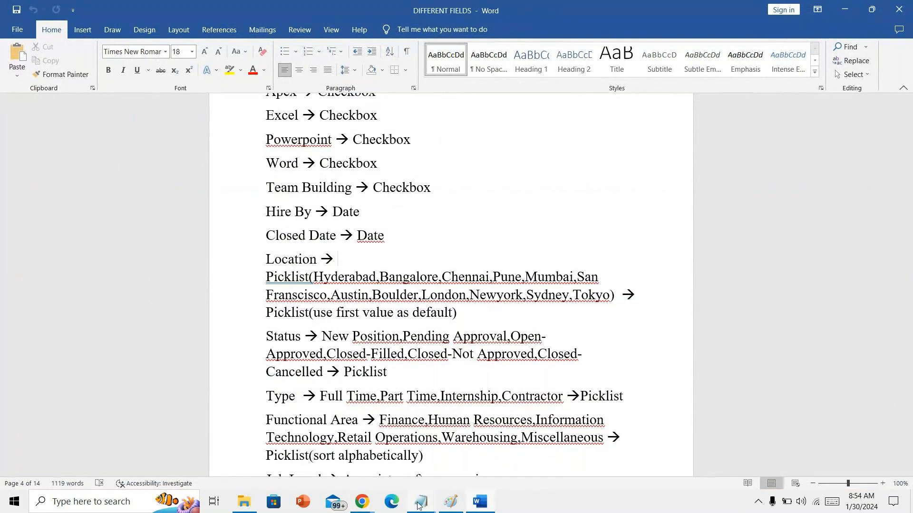
- Inspect the Designation and Location options on a new Hiringmanager14 record
mouse_move(370, 507)
left_click(298, 454)
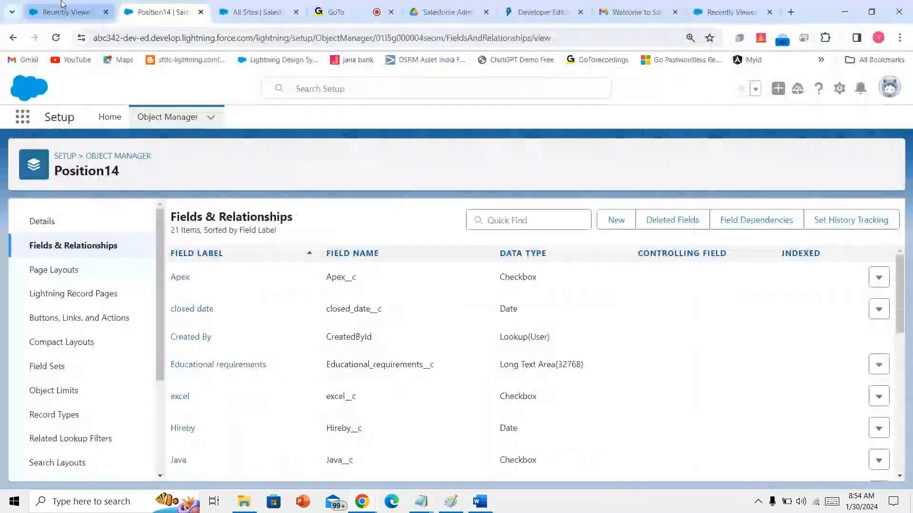
left_click(69, 12)
left_click(506, 116)
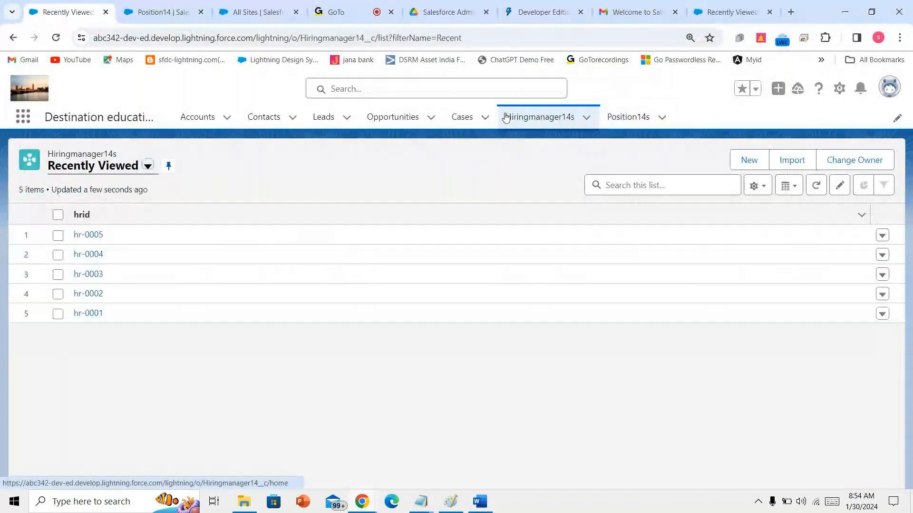
left_click(756, 164)
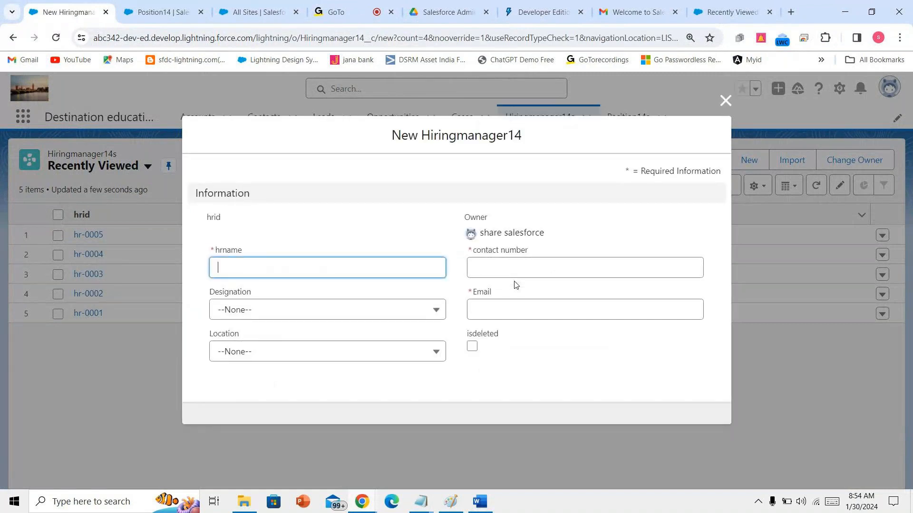
left_click(368, 314)
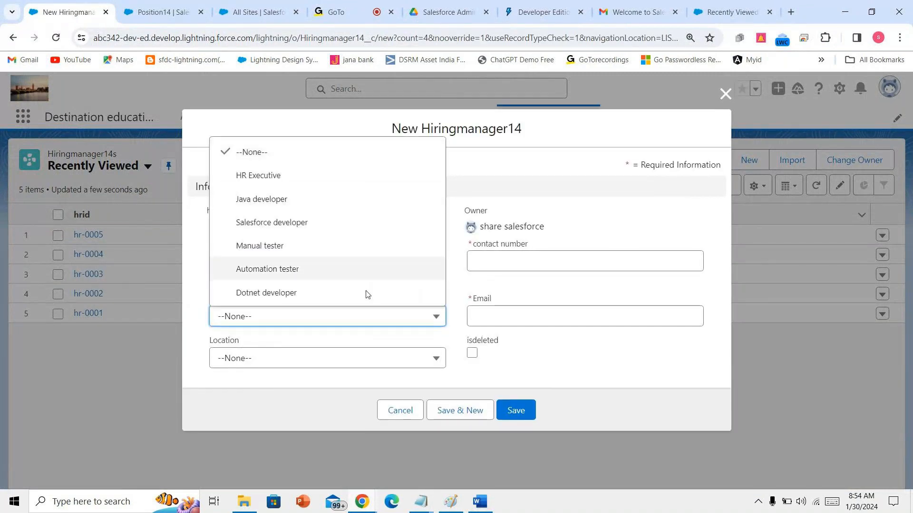
left_click(359, 352)
- Cancel the Hiringmanager14 record and start a new Position14 custom field
left_click(404, 411)
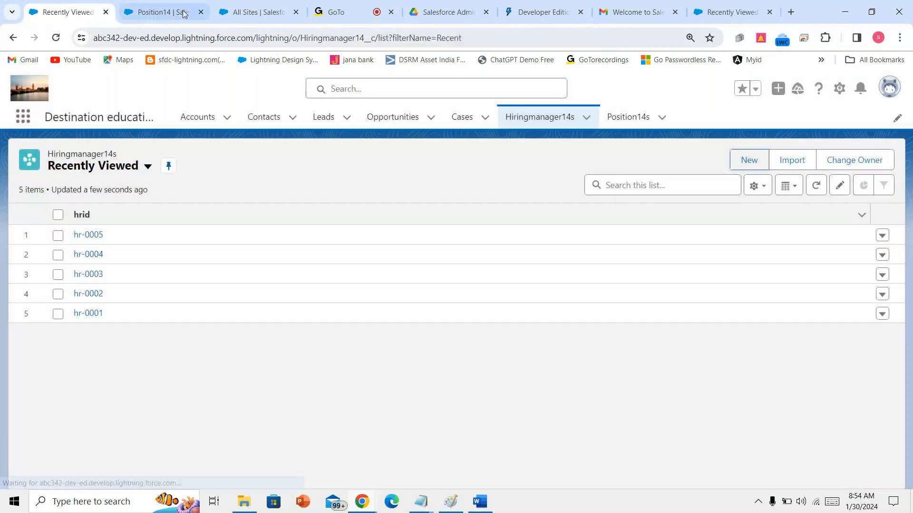
left_click(182, 15)
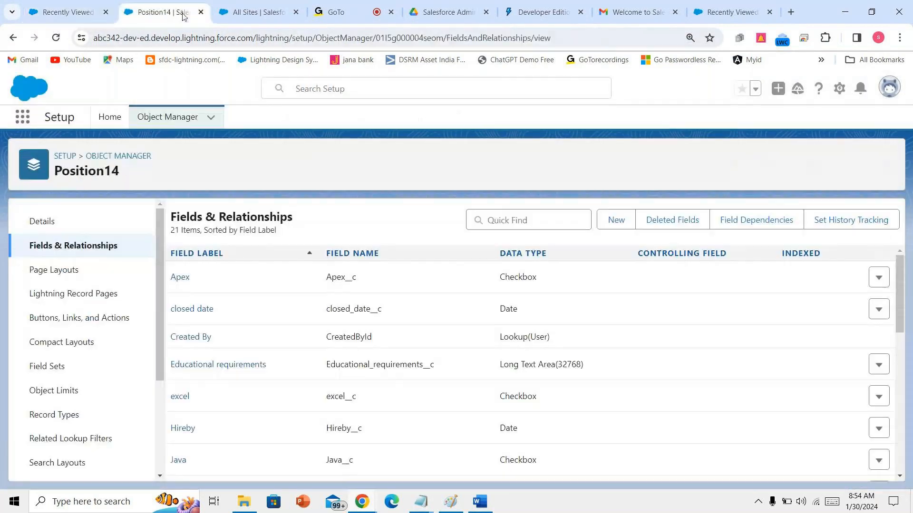
left_click(616, 220)
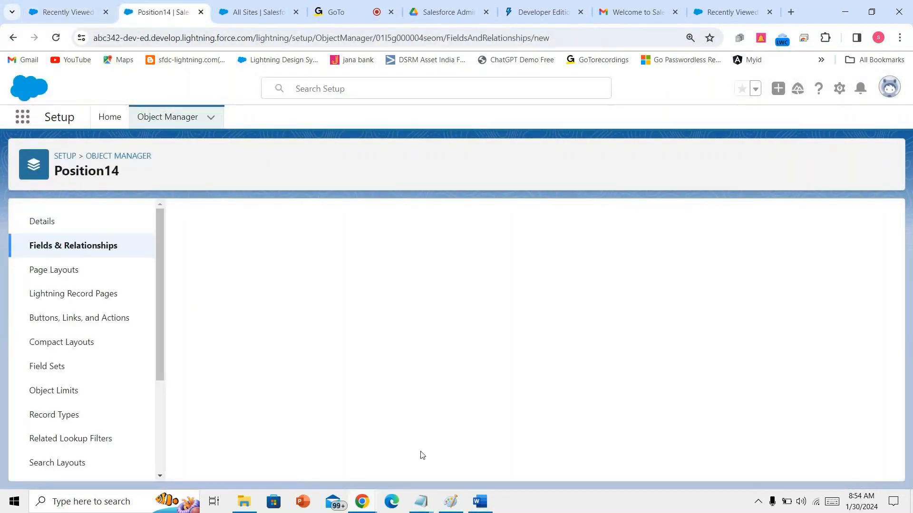
- Make the new field a Picklist, continue to details, then bring up the Word specification
scroll(432, 429, "down", 4)
scroll(431, 426, "down", 4)
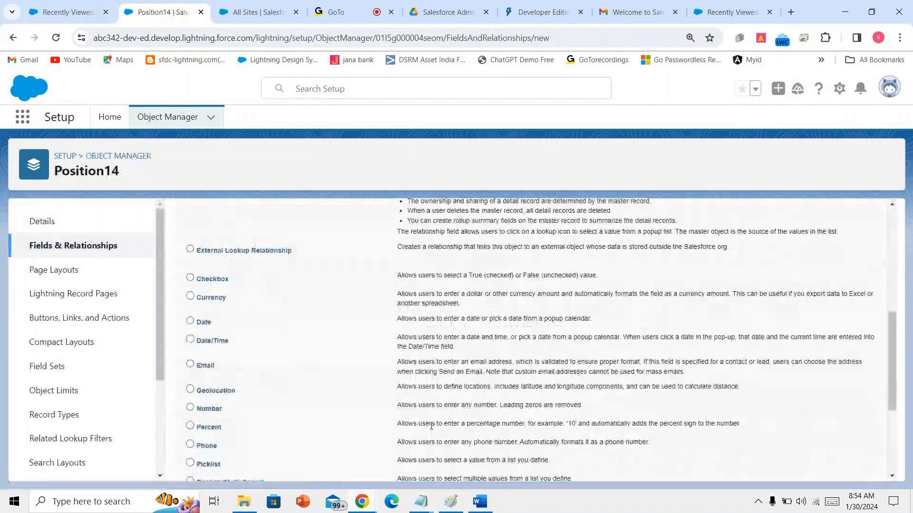
scroll(422, 423, "down", 1)
left_click(210, 346)
scroll(802, 466, "down", 1)
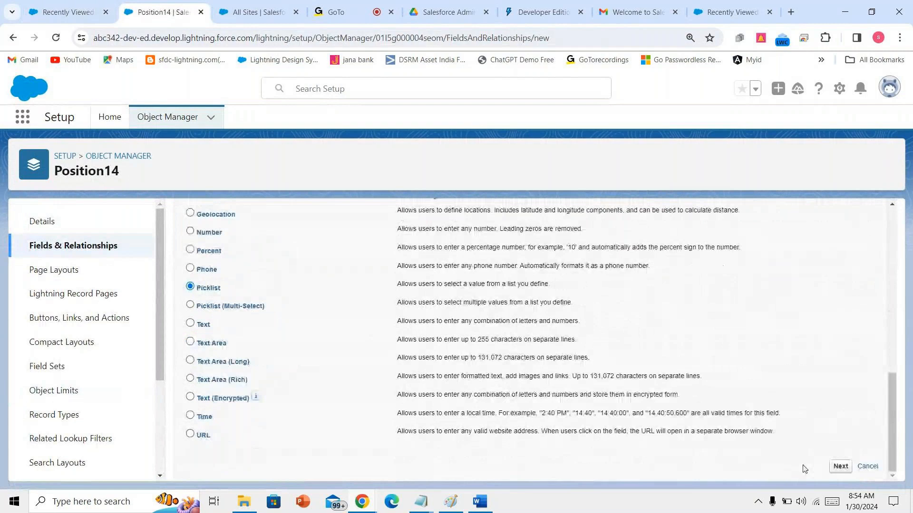
left_click(838, 466)
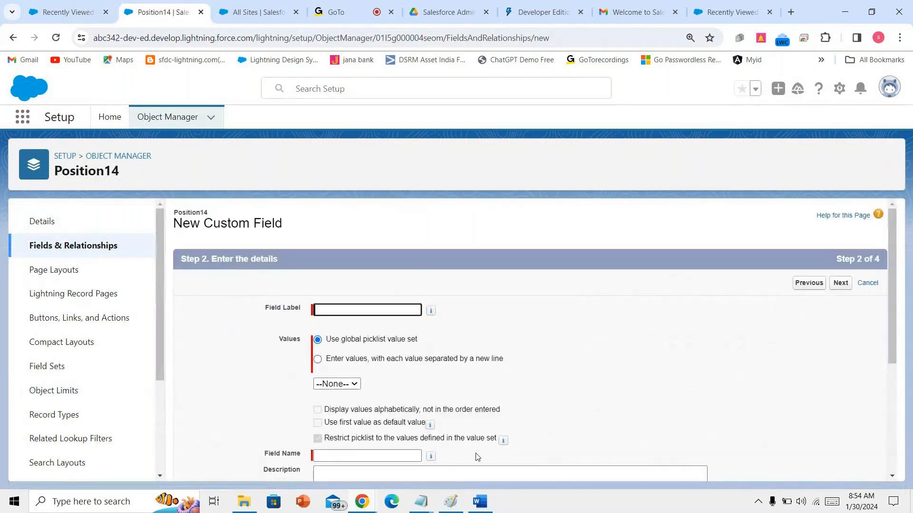
left_click(477, 501)
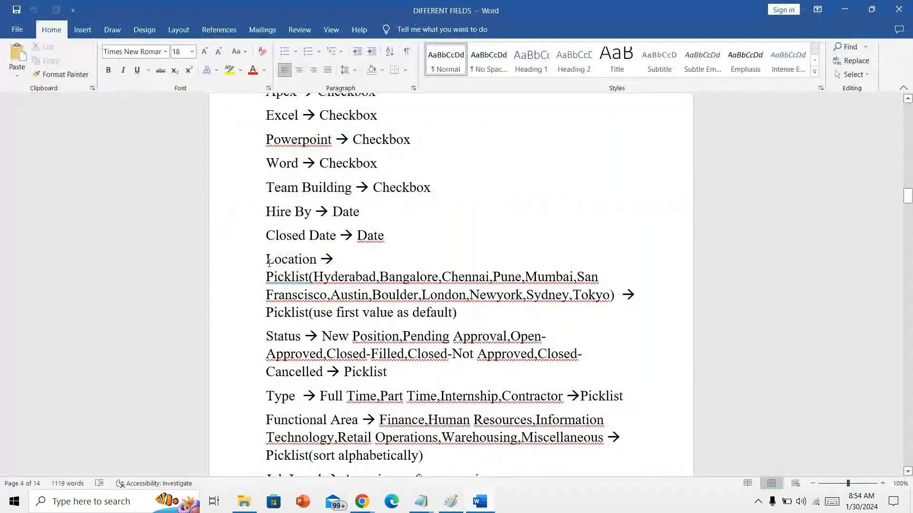
- Undo the accidental overwrite of 'Location' in Word and return to the Salesforce picklist form
left_click_drag(266, 261, 317, 262)
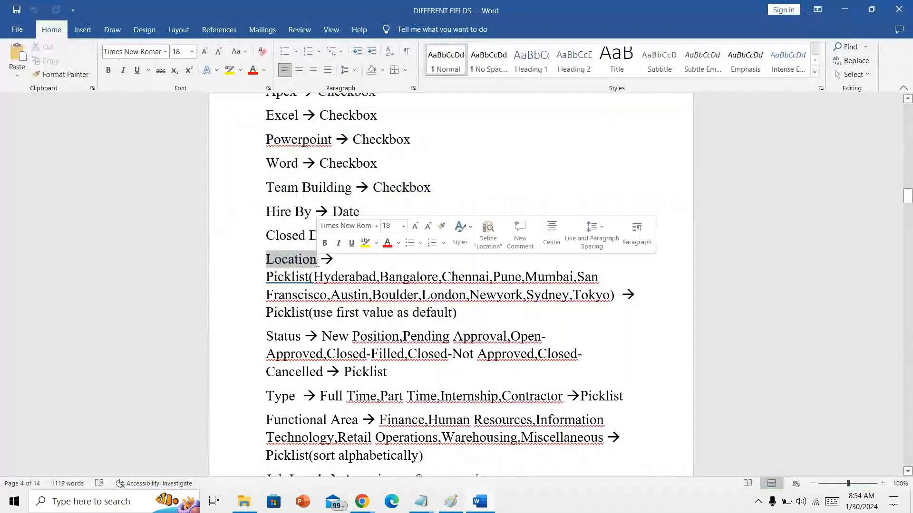
type("C")
key("ctrl+z")
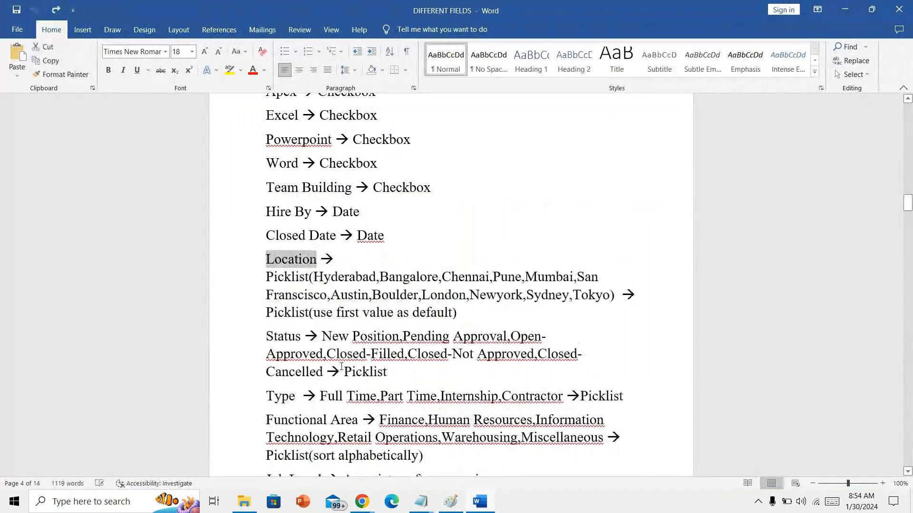
scroll(342, 367, "down", 10)
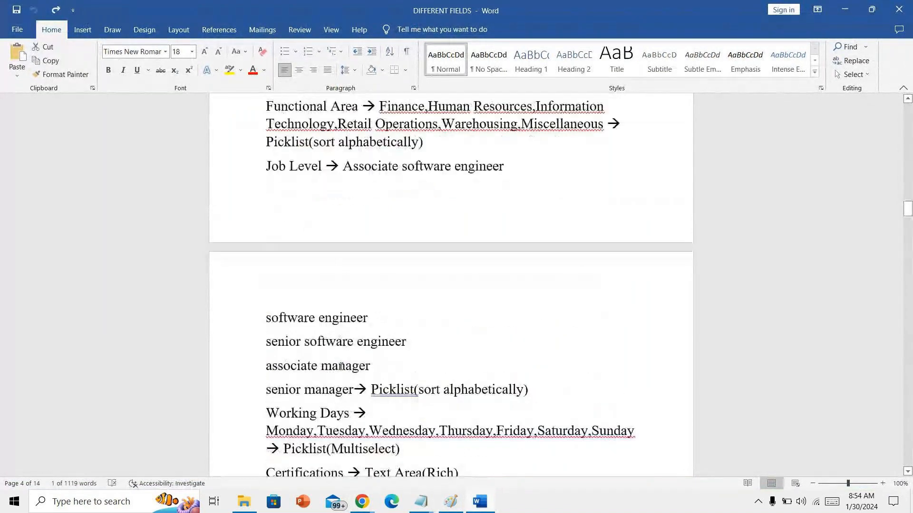
scroll(341, 367, "down", 9)
scroll(326, 358, "up", 7)
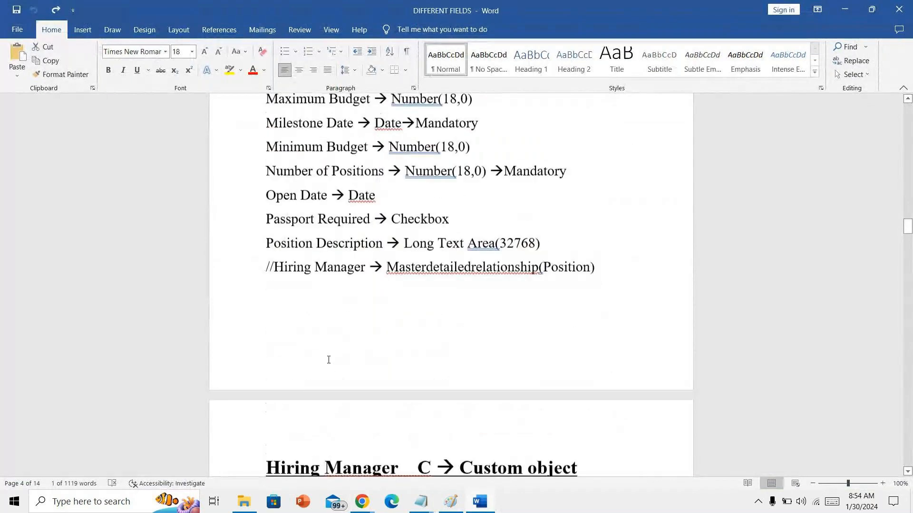
scroll(326, 359, "up", 8)
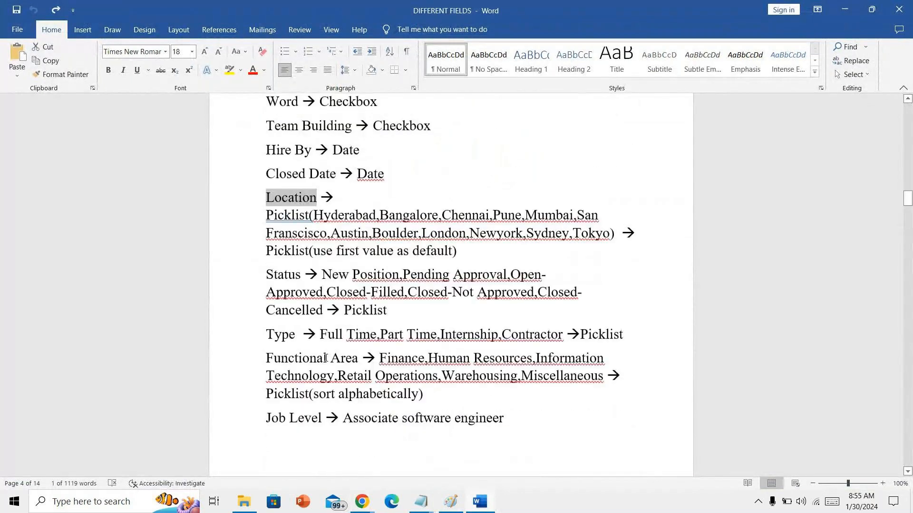
mouse_move(362, 501)
left_click(328, 464)
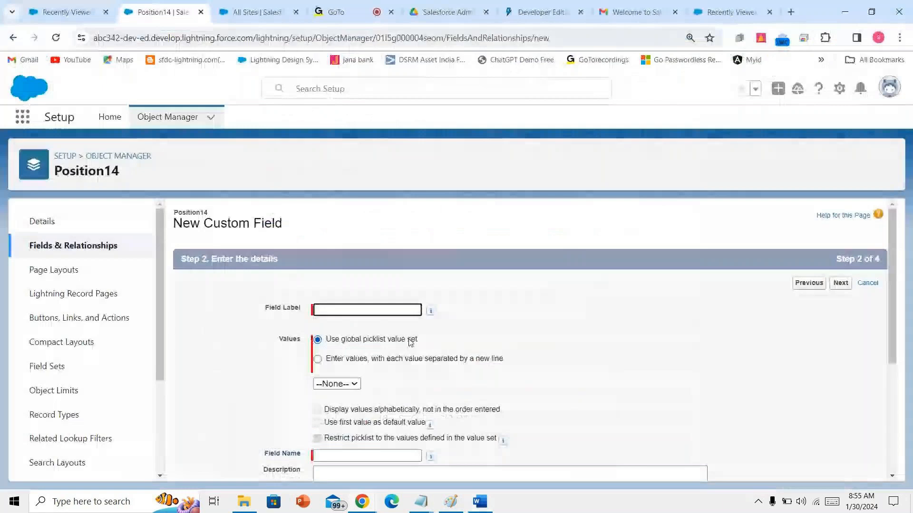
- Label the new picklist field Location and choose to enter its values manually
type("Locatio")
left_click(410, 342)
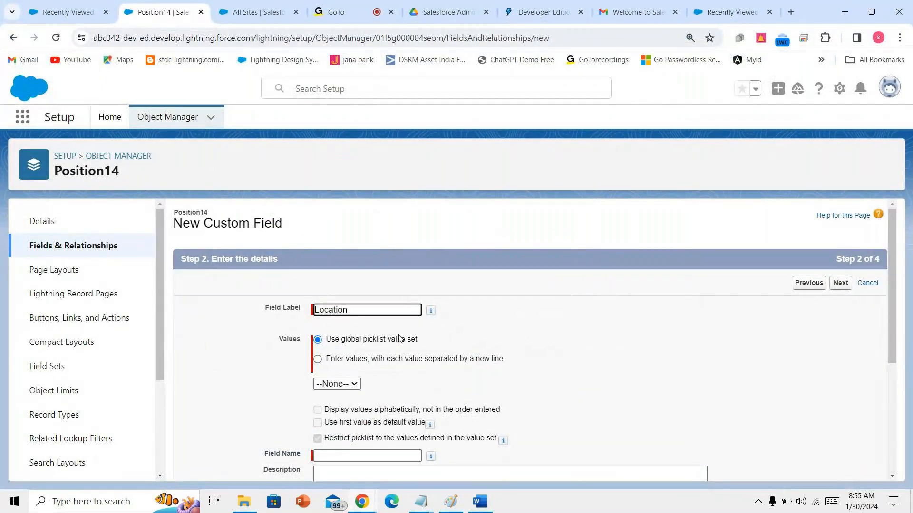
left_click(403, 366)
left_click(403, 361)
left_click(408, 411)
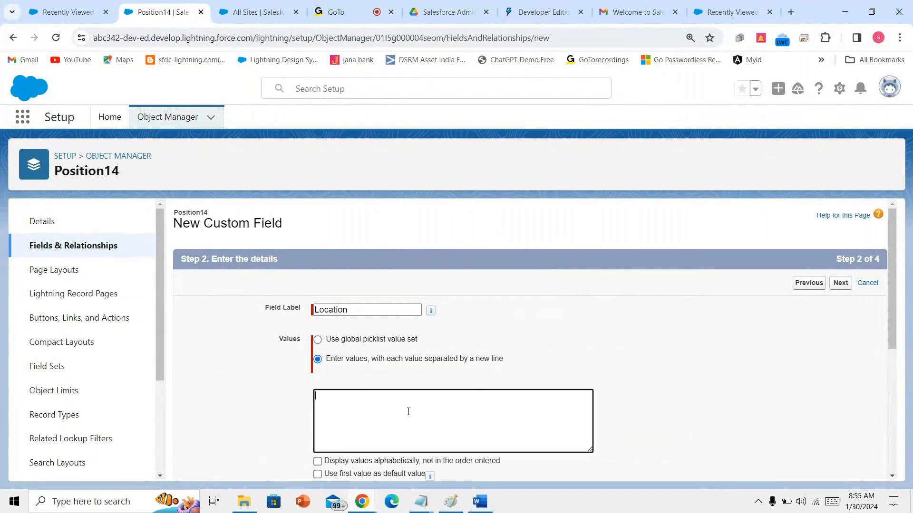
- Copy the Location city list from the Word specification and paste it into the values box
left_click(479, 502)
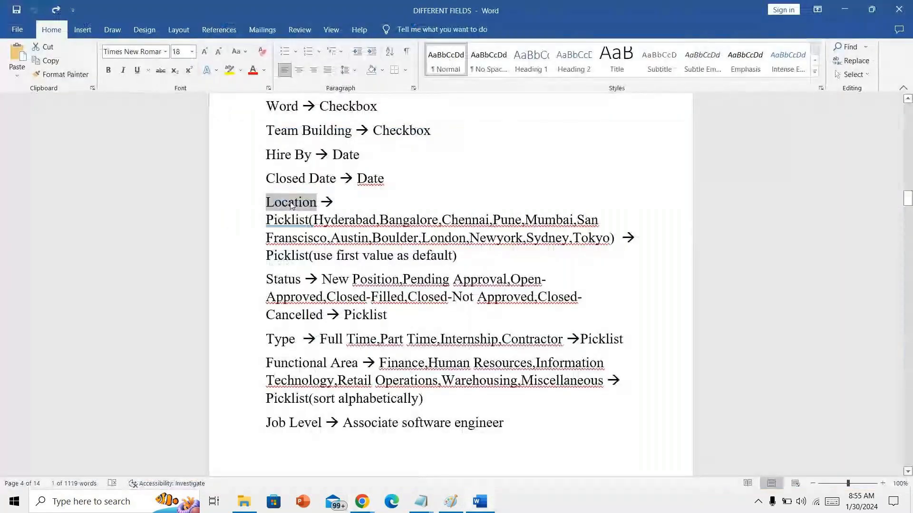
left_click_drag(317, 221, 595, 251)
key("ctrl+c")
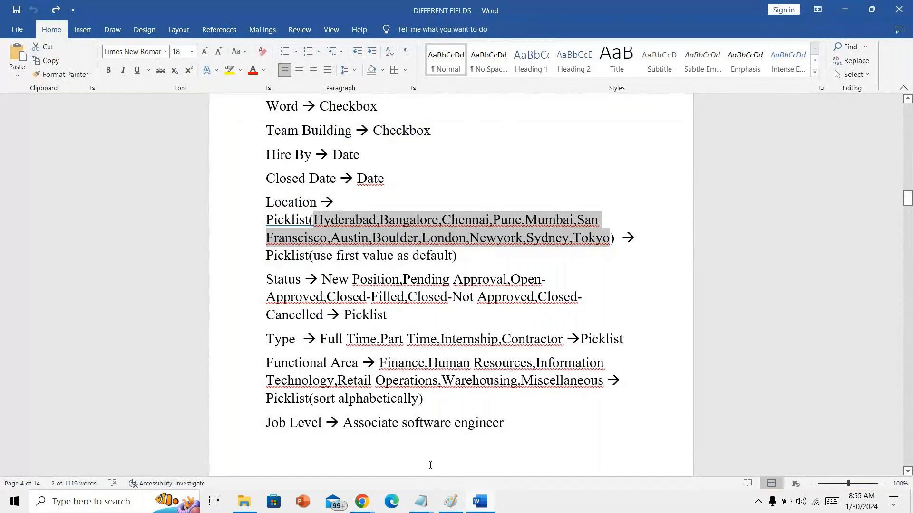
left_click(362, 501)
left_click(319, 481)
key("ctrl+v")
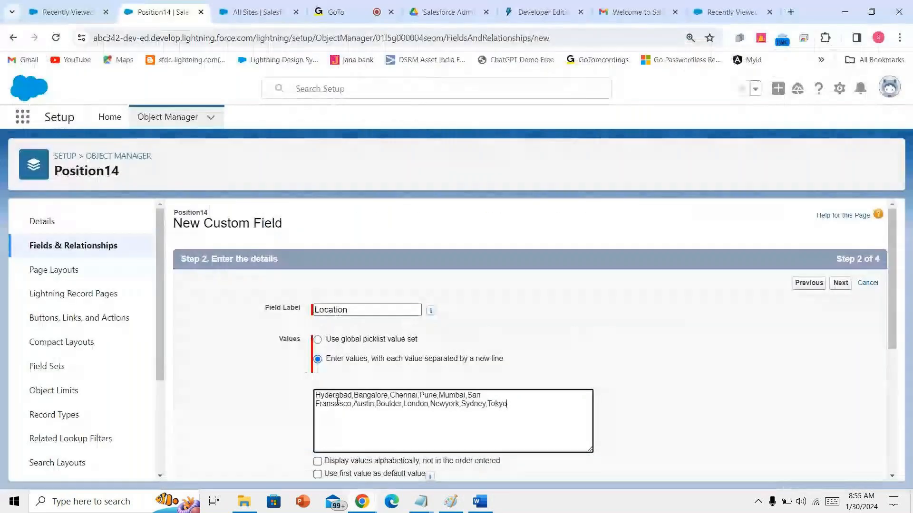
- Put Hyderabad, Bangalore, Chennai, Pune, Mumbai and San Francisco each on its own line
left_click(353, 397)
key("BackSpace")
key("Return")
left_click(354, 404)
key("BackSpace")
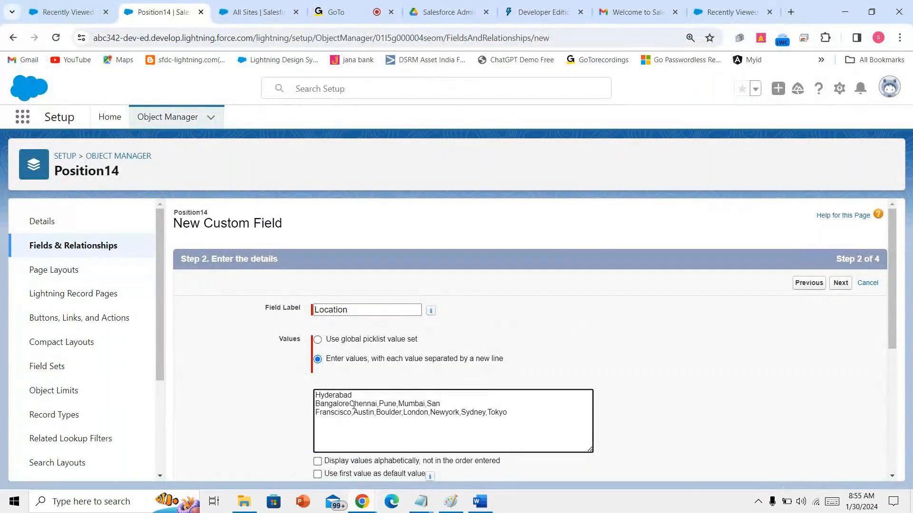
key("Return")
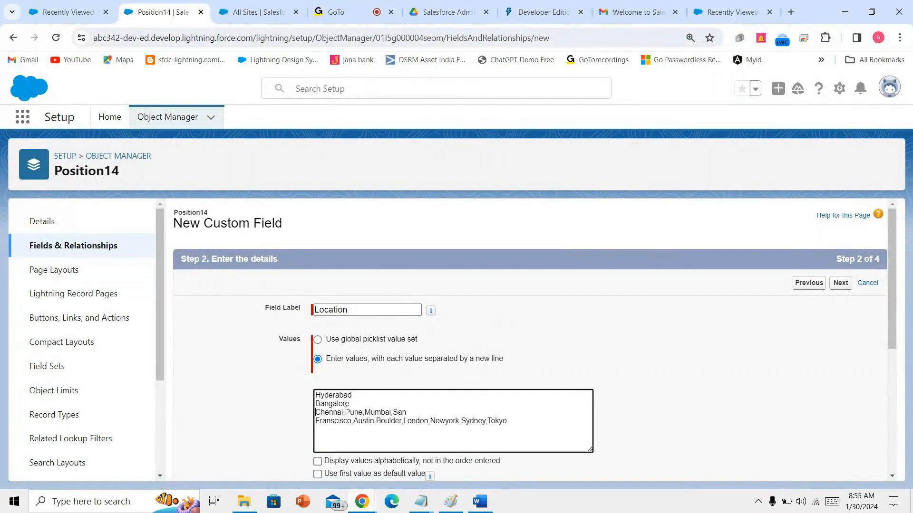
left_click(346, 412)
key("BackSpace")
key("Return")
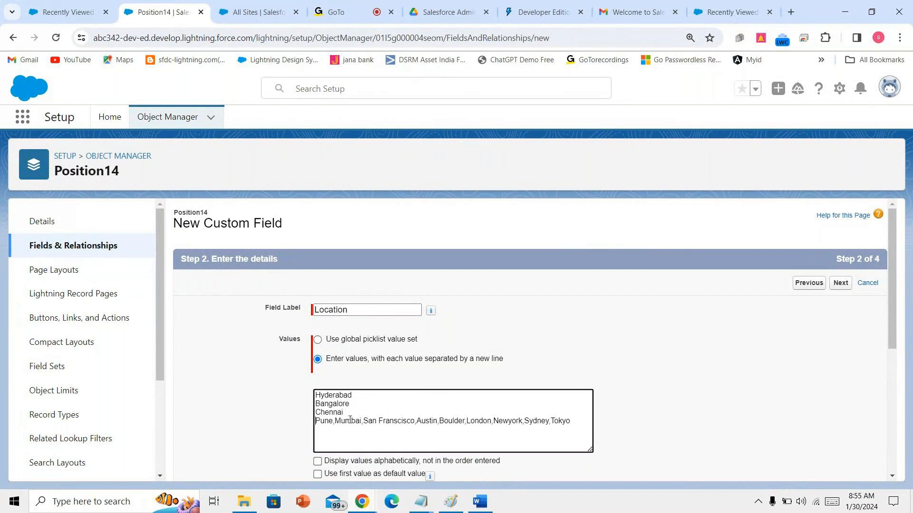
left_click(335, 422)
key("BackSpace")
key("Return")
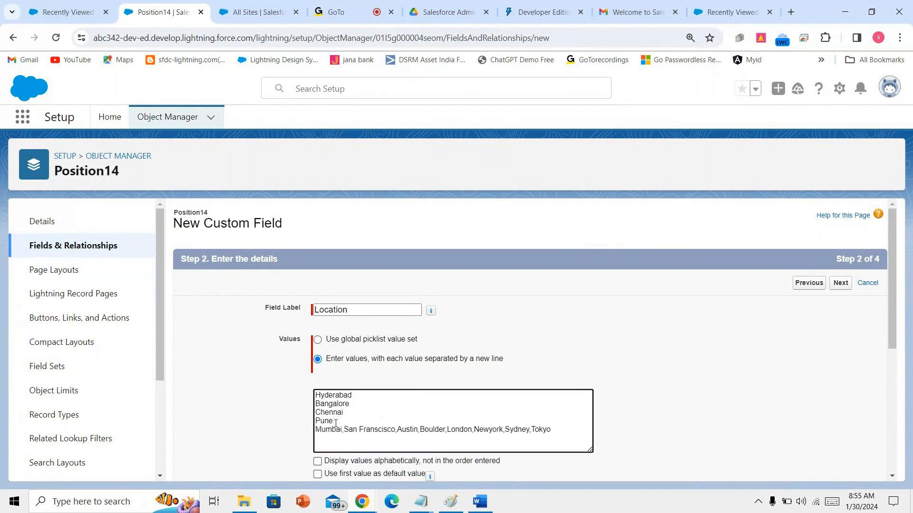
left_click(343, 429)
key("BackSpace")
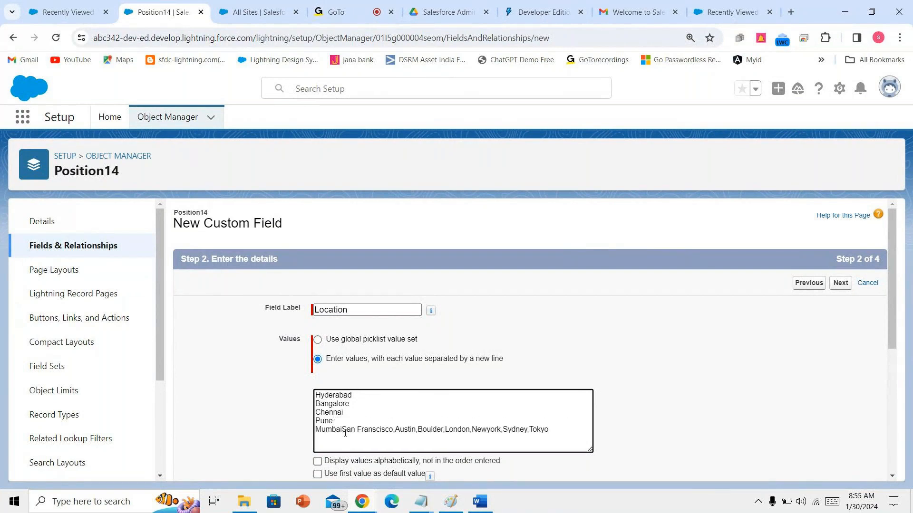
key("Return")
left_click(370, 438)
key("BackSpace")
key("Return")
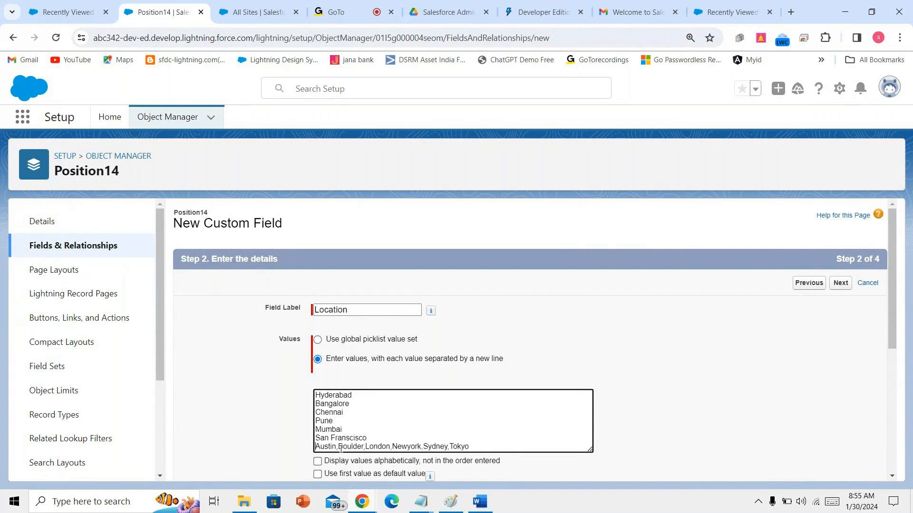
- Split the remaining cities Austin, Boulder, London, Newyork, Sydney and Tokyo onto separate lines
key("BackSpace")
key("Return")
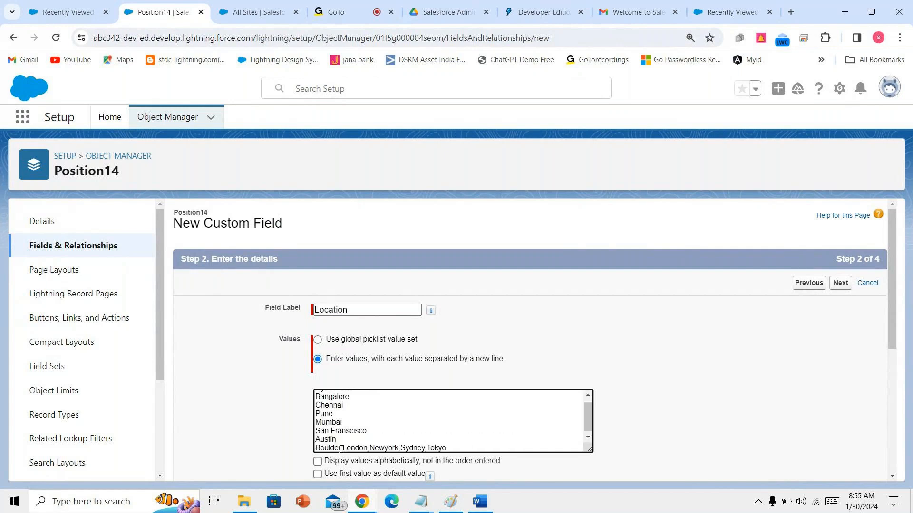
left_click(342, 449)
key("BackSpace")
key("Return")
left_click(342, 448)
key("BackSpace")
key("Return")
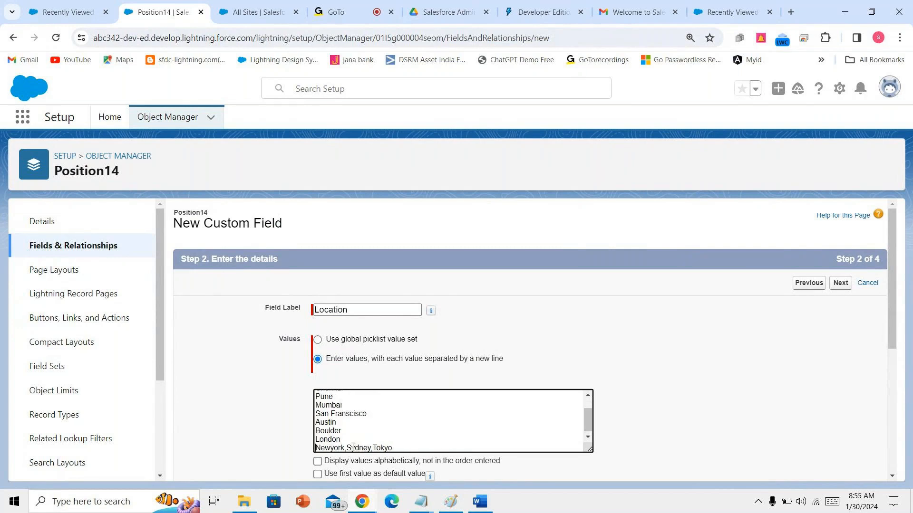
left_click(350, 448)
key("BackSpace")
key("Return")
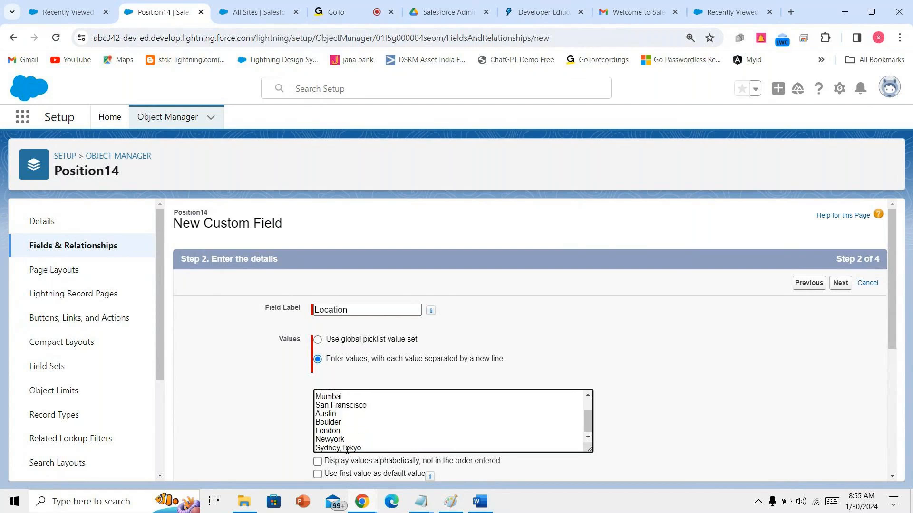
left_click(341, 449)
key("BackSpace")
key("Return")
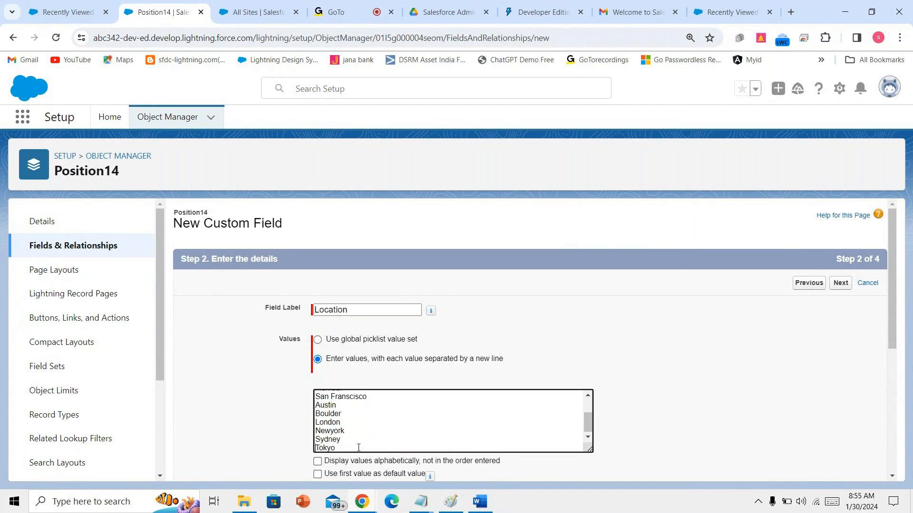
scroll(507, 375, "down", 5)
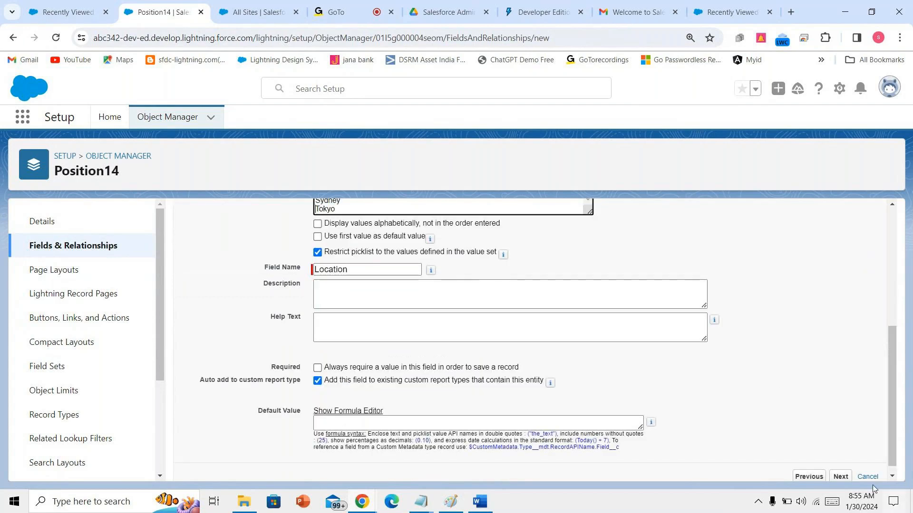
- Keep default field-level security and the Position14 Layout, save Location, and check the 22-item list
left_click(840, 476)
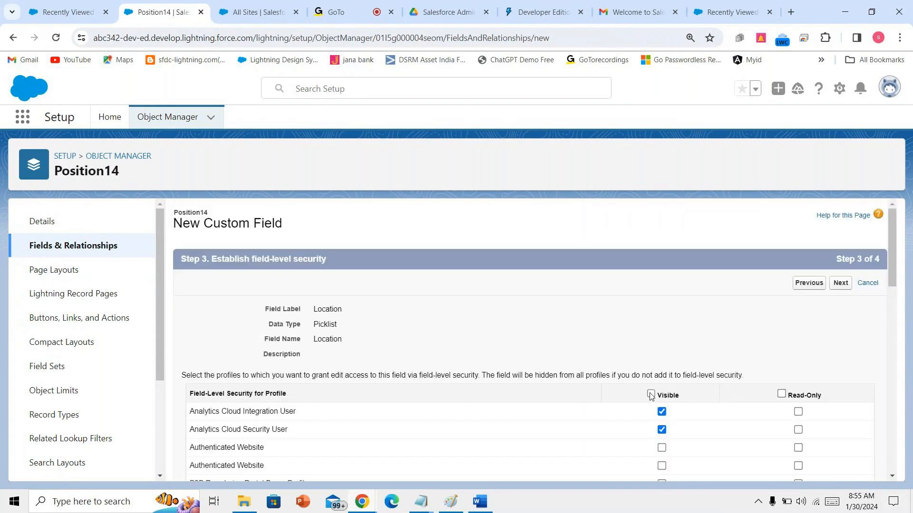
left_click(839, 283)
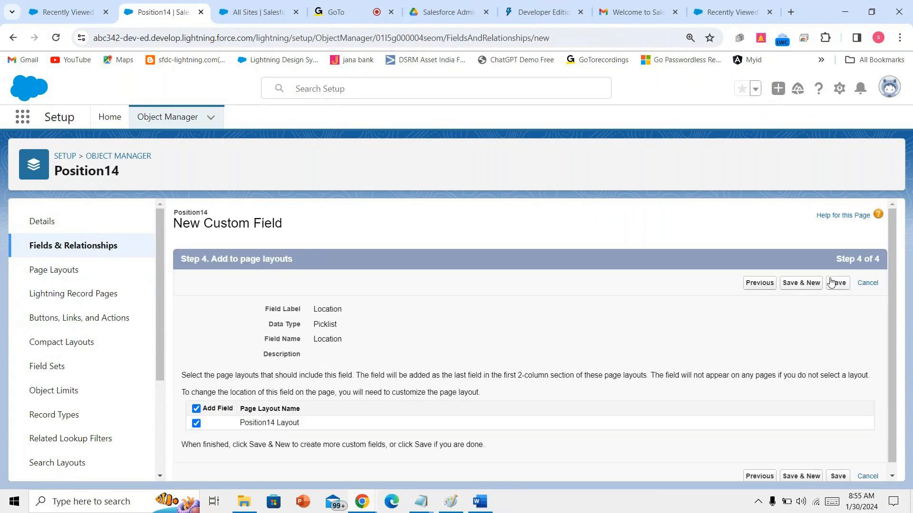
left_click(832, 282)
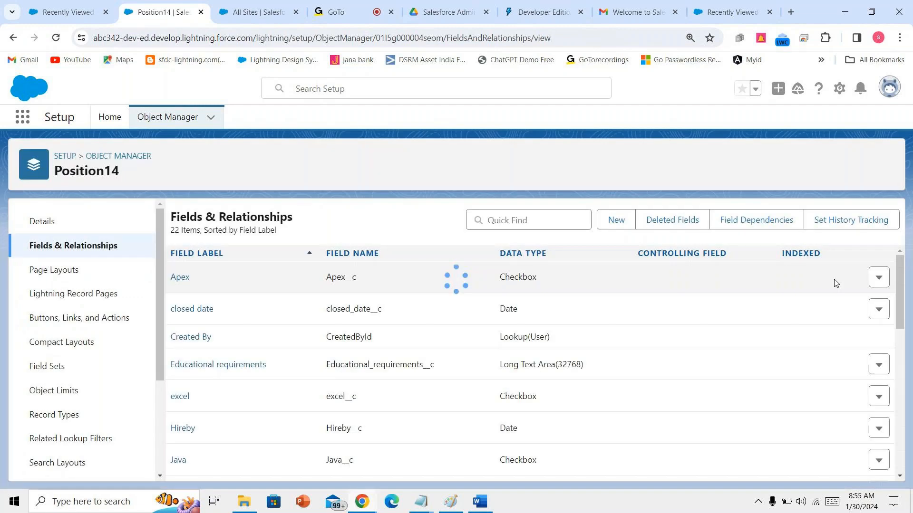
scroll(675, 370, "down", 5)
scroll(675, 371, "down", 3)
scroll(675, 371, "up", 8)
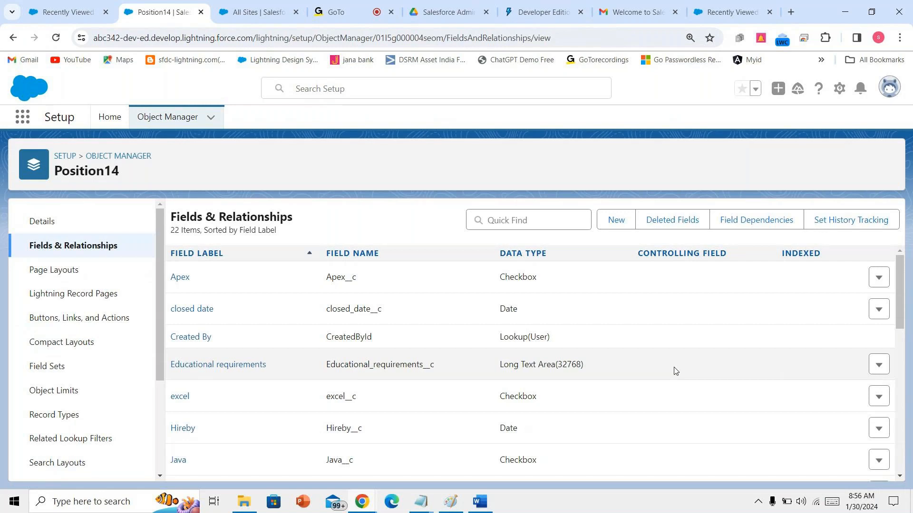
scroll(675, 371, "down", 5)
scroll(675, 371, "up", 5)
scroll(675, 371, "down", 8)
scroll(675, 370, "up", 5)
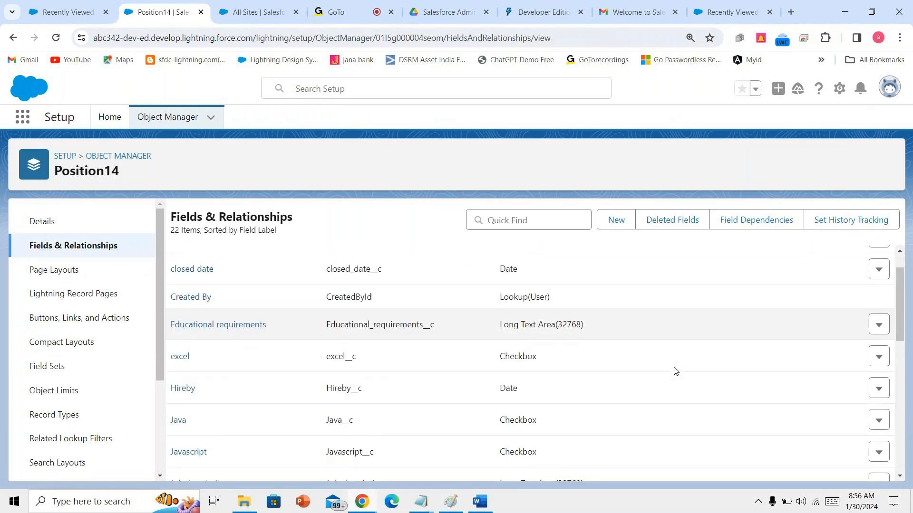
scroll(675, 371, "up", 2)
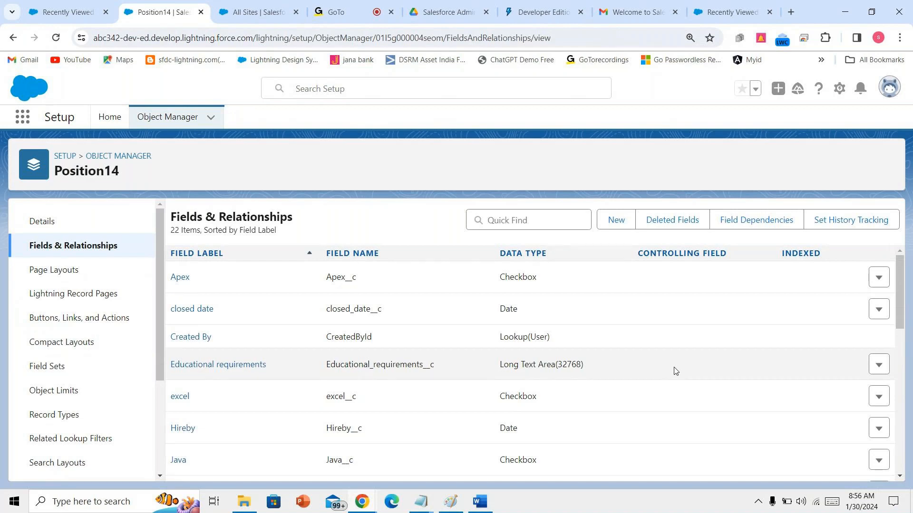
- Copy the Status picklist values from the Word document and start a new custom field on Position14
left_click(480, 503)
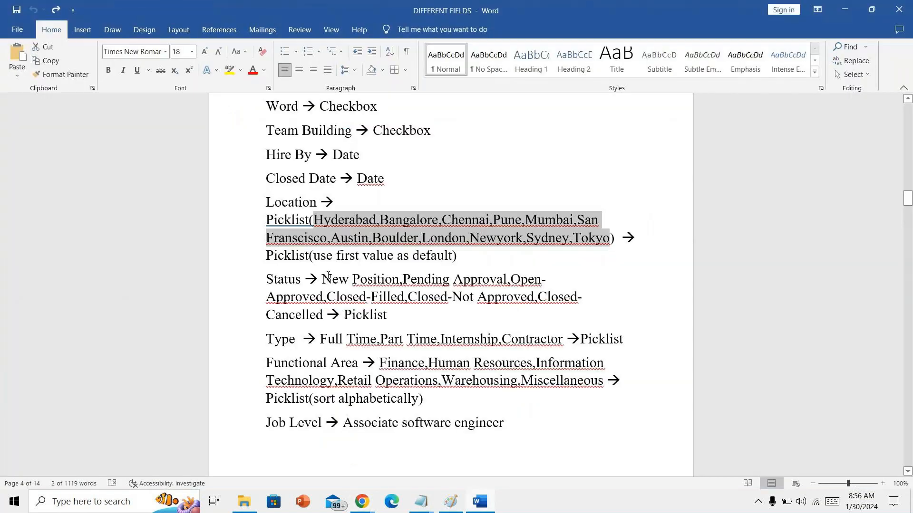
left_click_drag(338, 279, 320, 316)
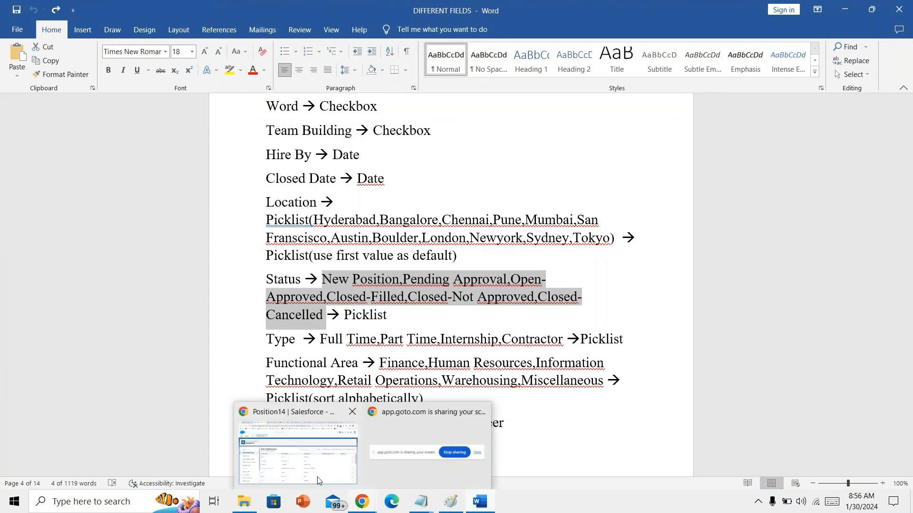
left_click(285, 456)
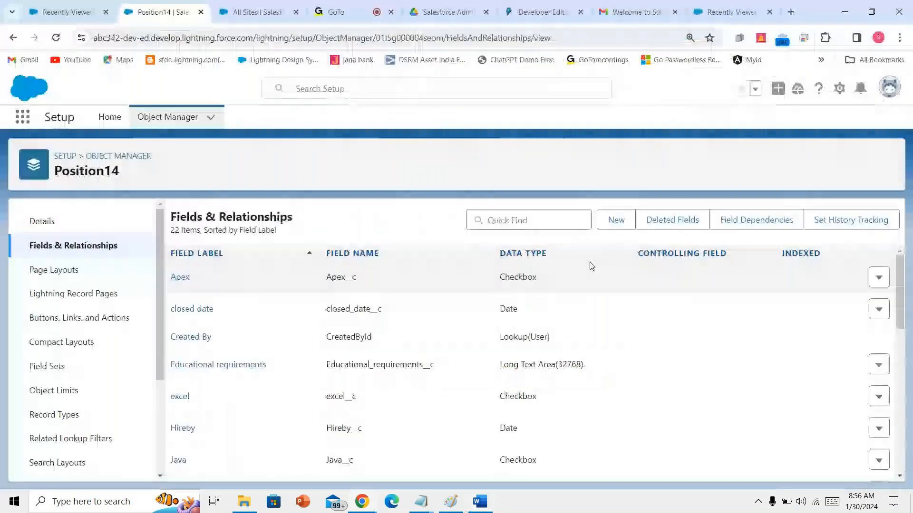
left_click(615, 220)
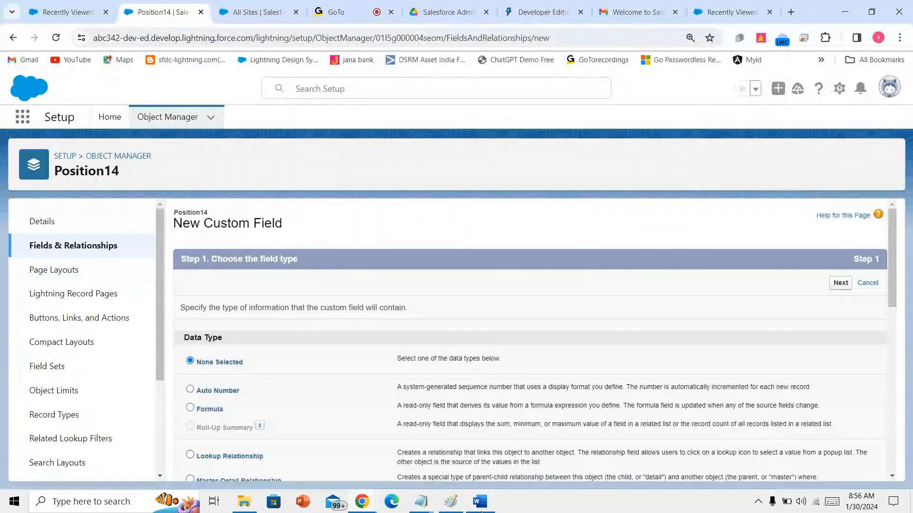
left_click(480, 501)
- Choose Picklist as the new field's data type
left_click(480, 501)
scroll(381, 432, "down", 6)
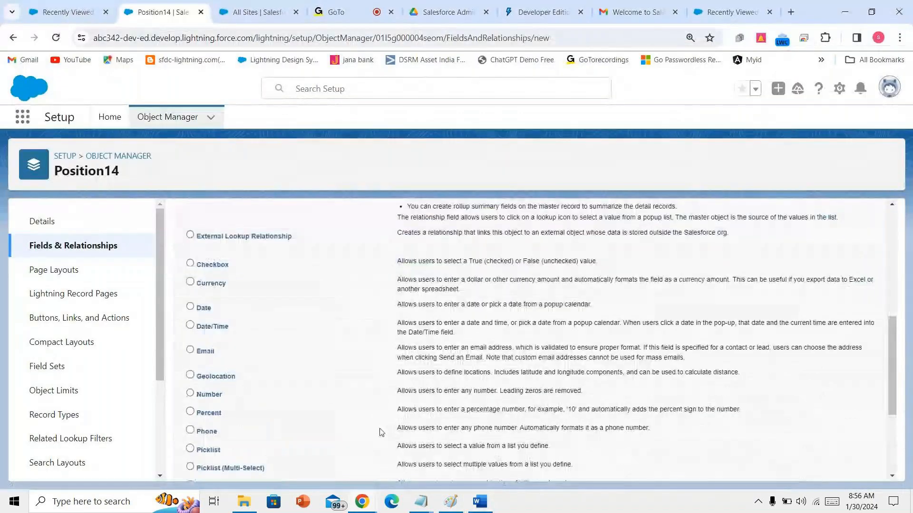
scroll(380, 432, "down", 1)
scroll(202, 310, "down", 1)
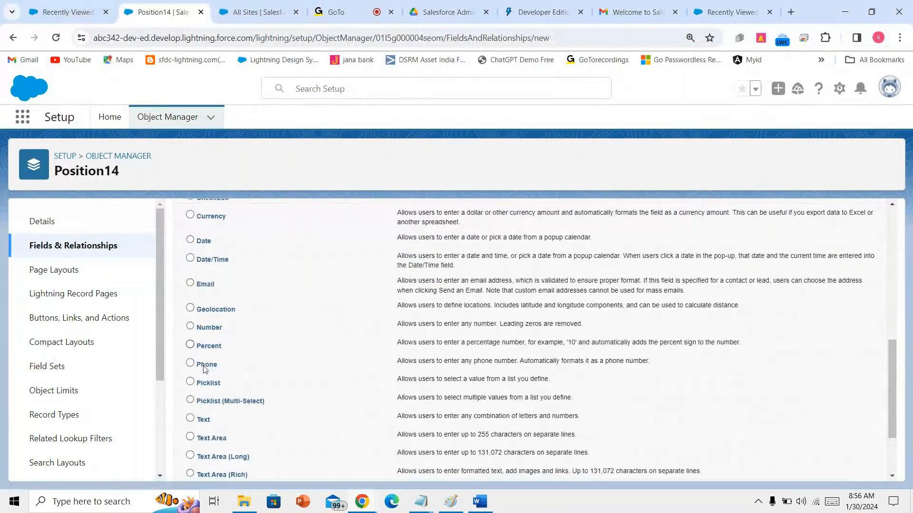
left_click(211, 351)
scroll(580, 428, "down", 1)
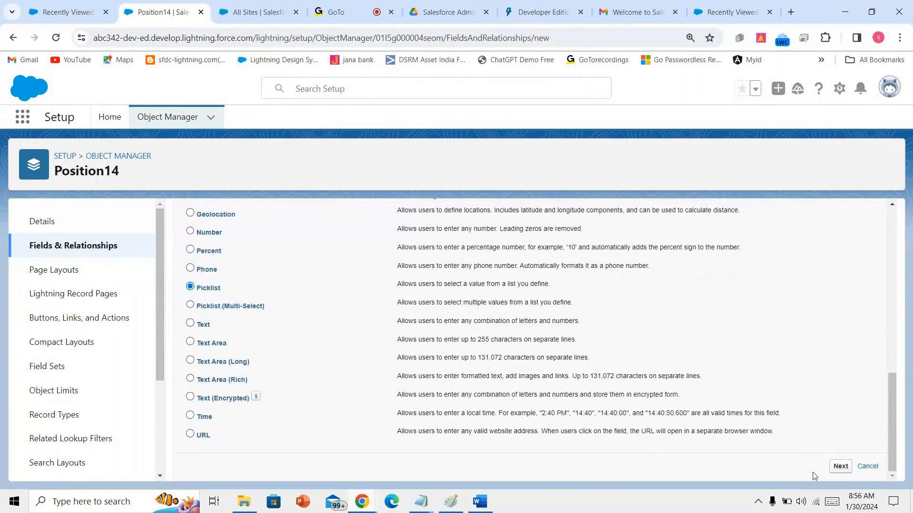
left_click(840, 467)
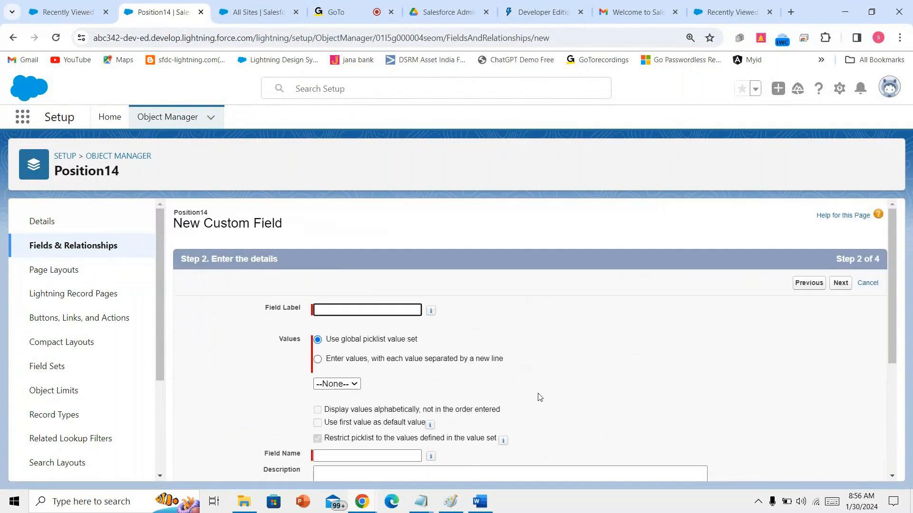
- Label the picklist 'status' and paste the copied Status values as manually entered values
type("sta")
key("Down")
key("Return")
left_click(472, 362)
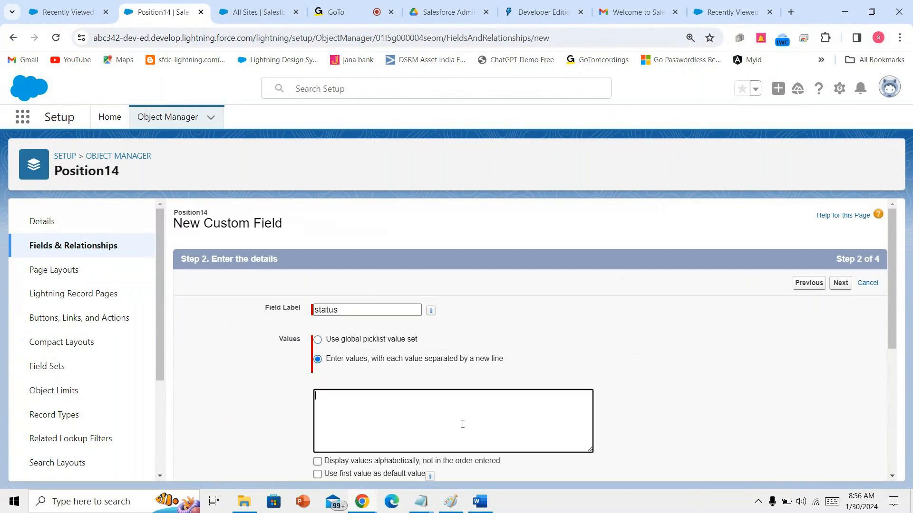
key("alt+Tab")
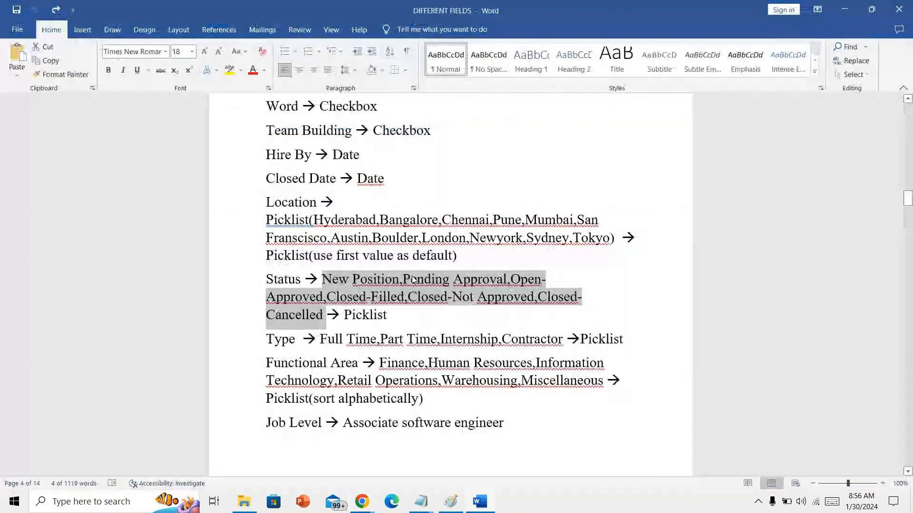
left_click(362, 502)
left_click(323, 452)
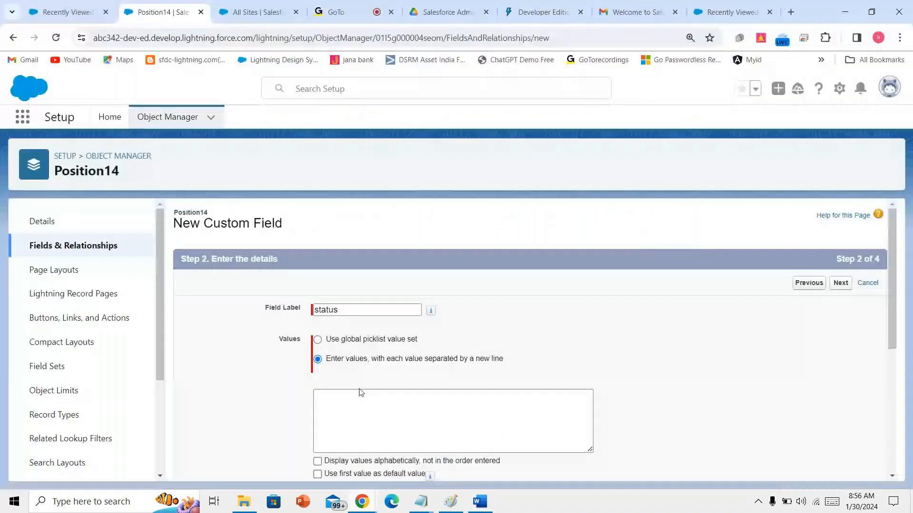
left_click(363, 408)
type("New Position,Pending Approval,Open-Approved,Closed-Filled,Closed-Not Approved,Closed-Cancelled")
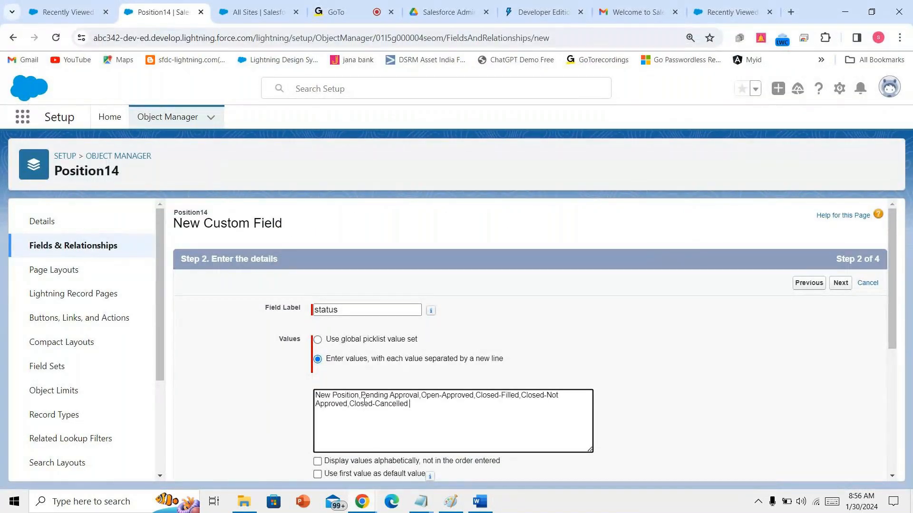
- Put New Position, Pending Approval, Open-Approved, Closed-Filled, Closed-Not Approved and Closed-Cancelled on separate lines
left_click(360, 396)
key("BackSpace")
key("Return")
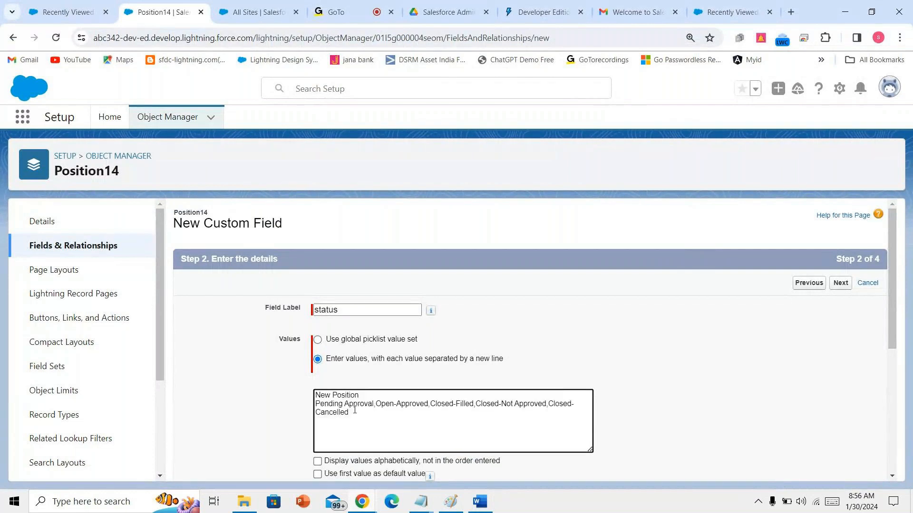
left_click(375, 404)
key("BackSpace")
key("Return")
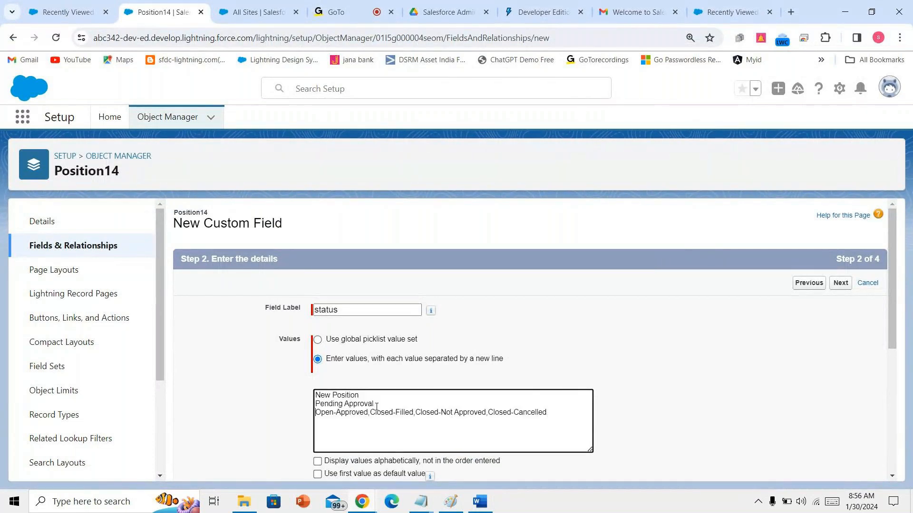
left_click(369, 413)
key("BackSpace")
key("Return")
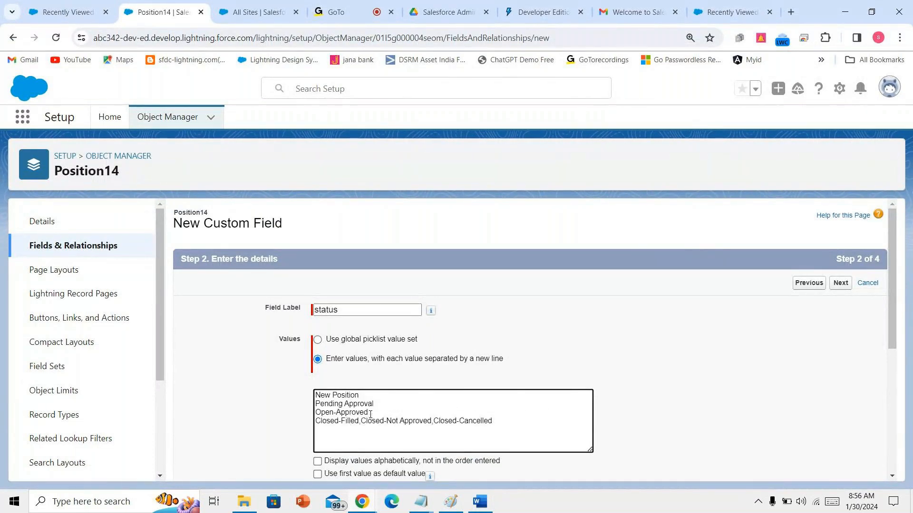
left_click(360, 421)
key("BackSpace")
key("Return")
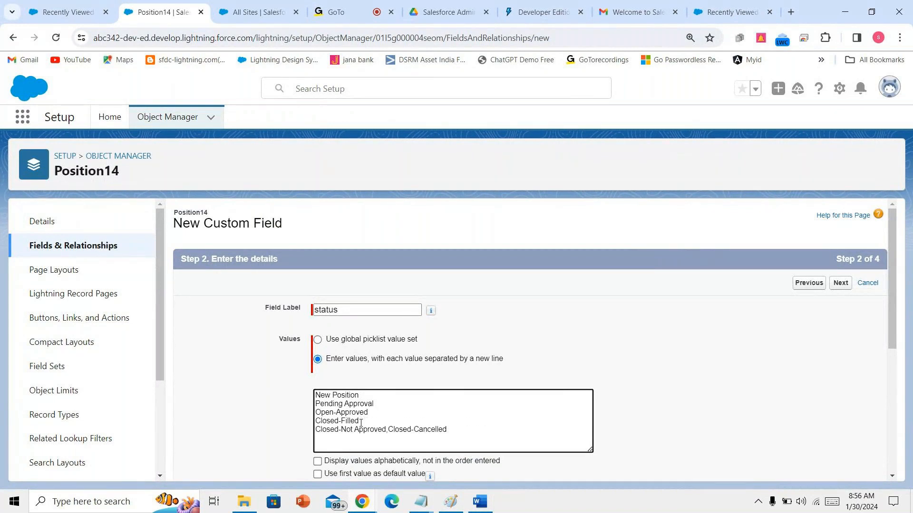
left_click(388, 430)
key("BackSpace")
key("Return")
- Make the status field visible to every profile in field-level security
scroll(561, 410, "down", 3)
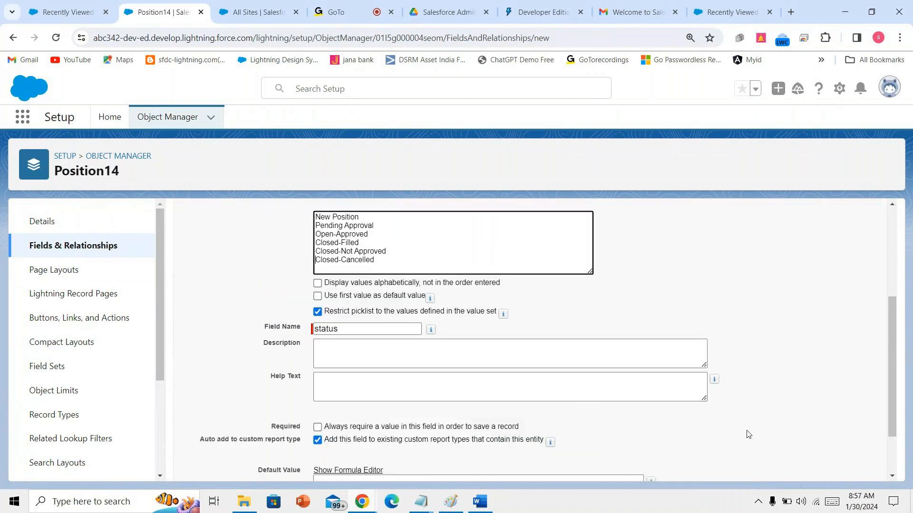
scroll(747, 434, "down", 2)
left_click(839, 465)
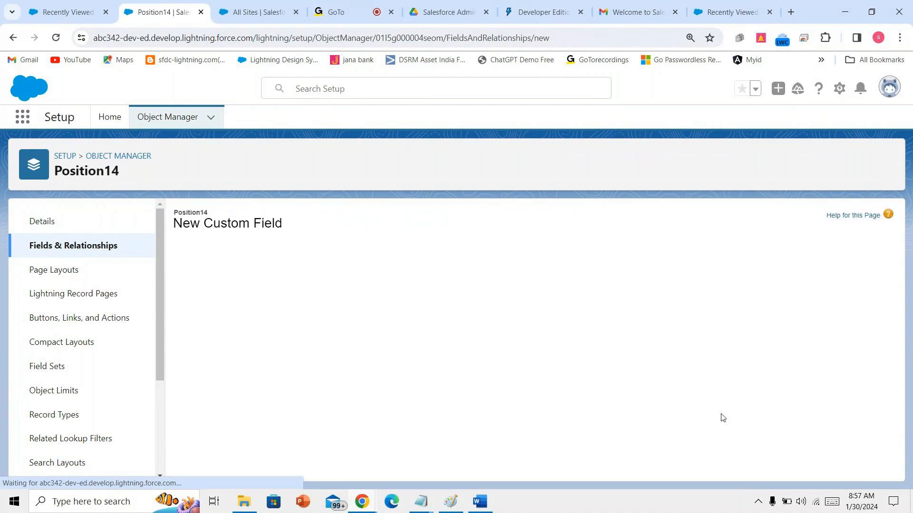
left_click(651, 394)
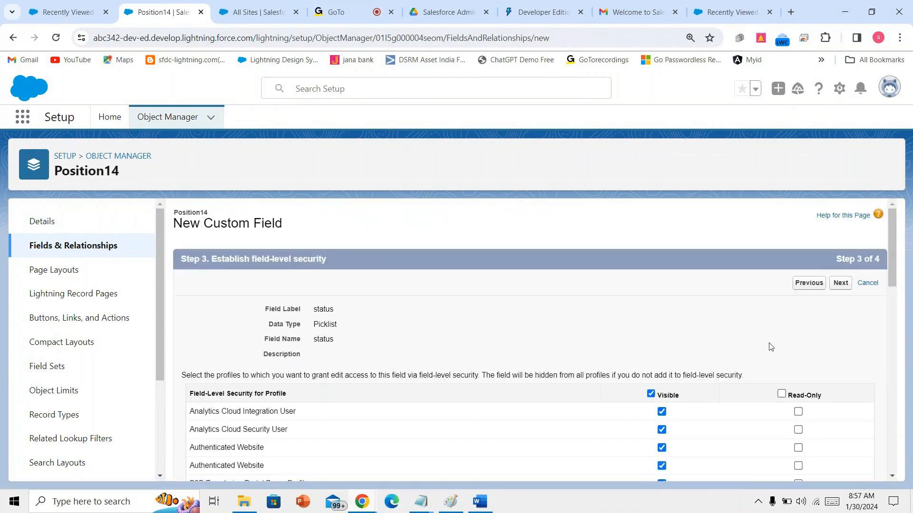
- Accept the default page layout and save the status picklist on Position14
left_click(840, 283)
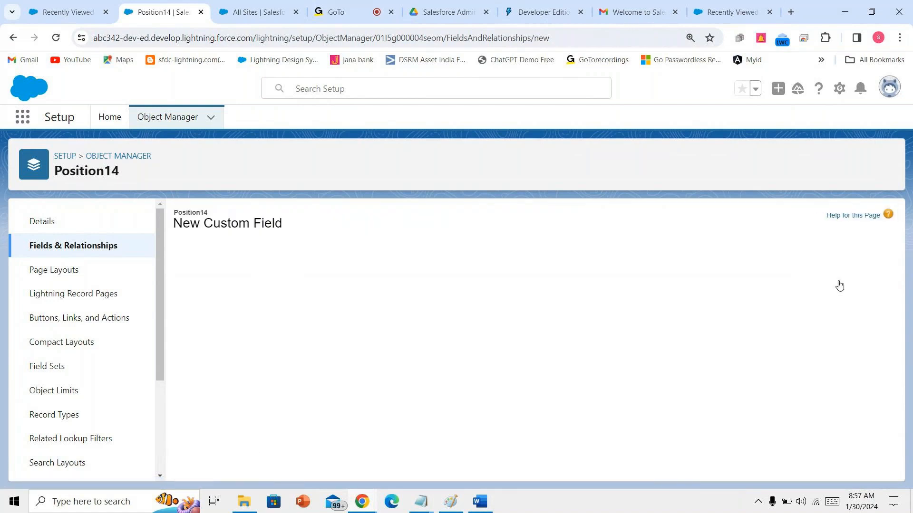
left_click(838, 283)
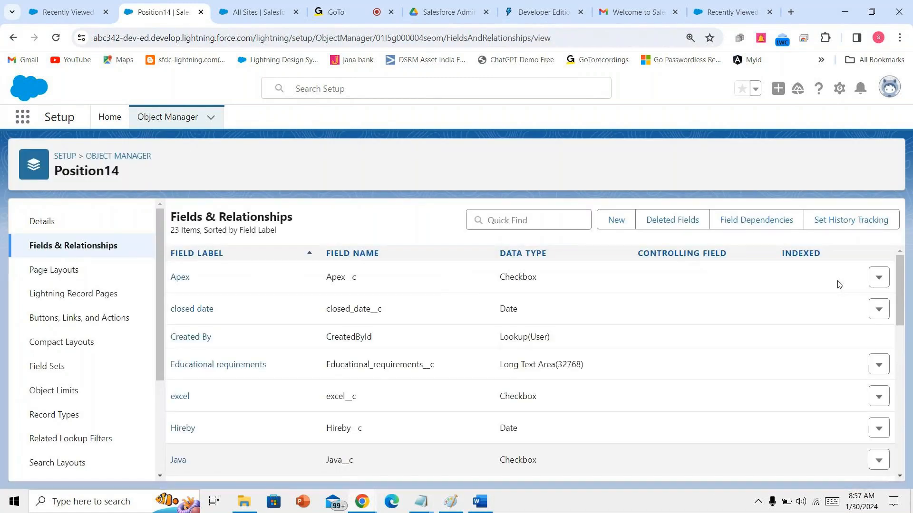
scroll(608, 372, "down", 5)
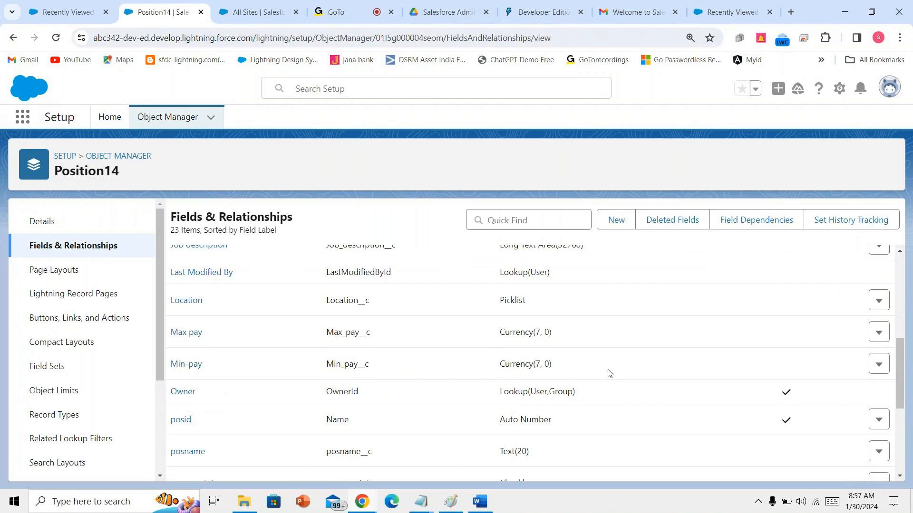
scroll(609, 372, "down", 5)
scroll(608, 372, "up", 8)
- Re-save the Position14 Layout from the Page Layouts list
left_click(479, 503)
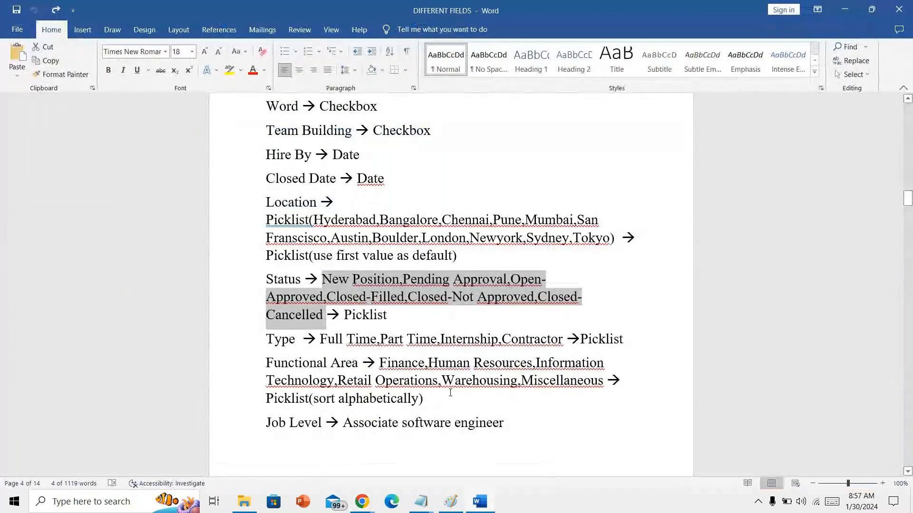
scroll(450, 392, "down", 2)
scroll(450, 393, "down", 6)
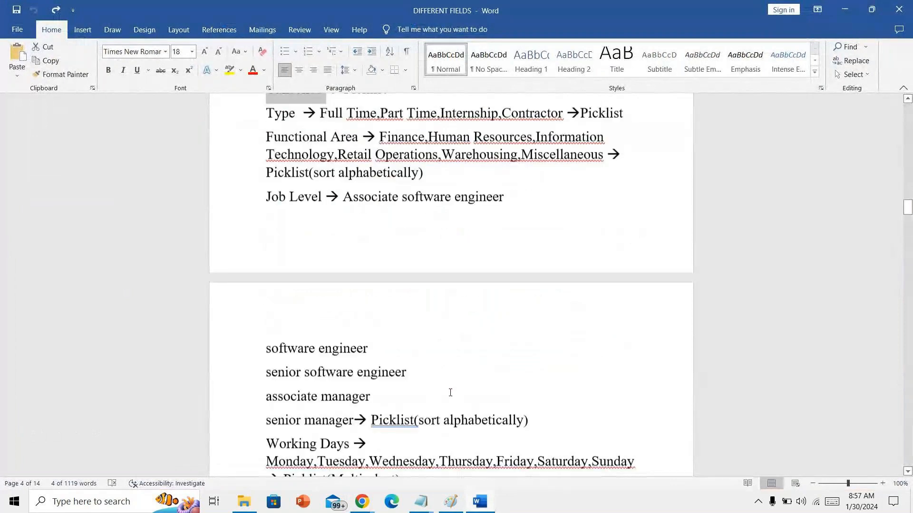
scroll(450, 393, "up", 6)
mouse_move(364, 504)
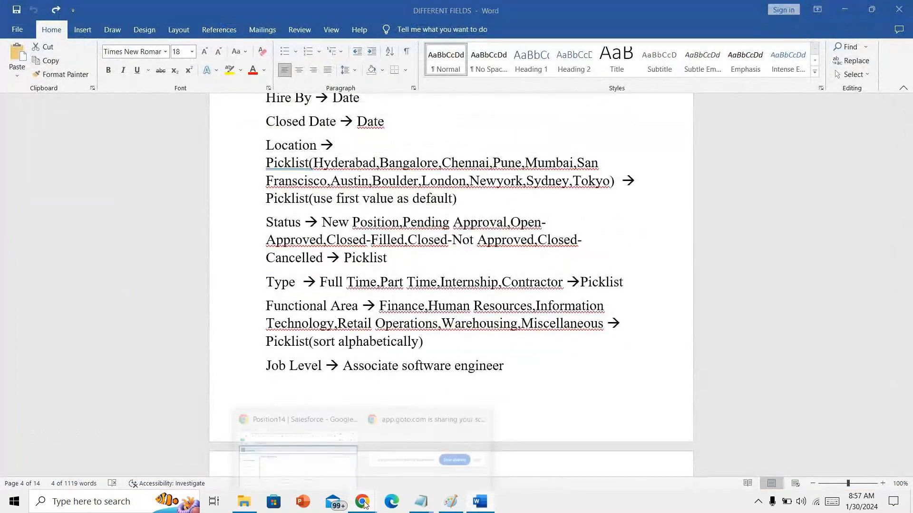
left_click(297, 454)
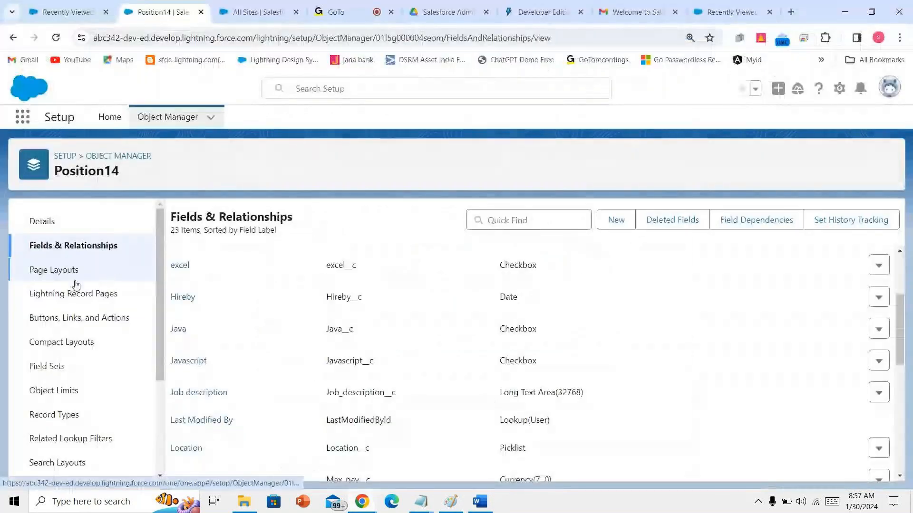
left_click(67, 269)
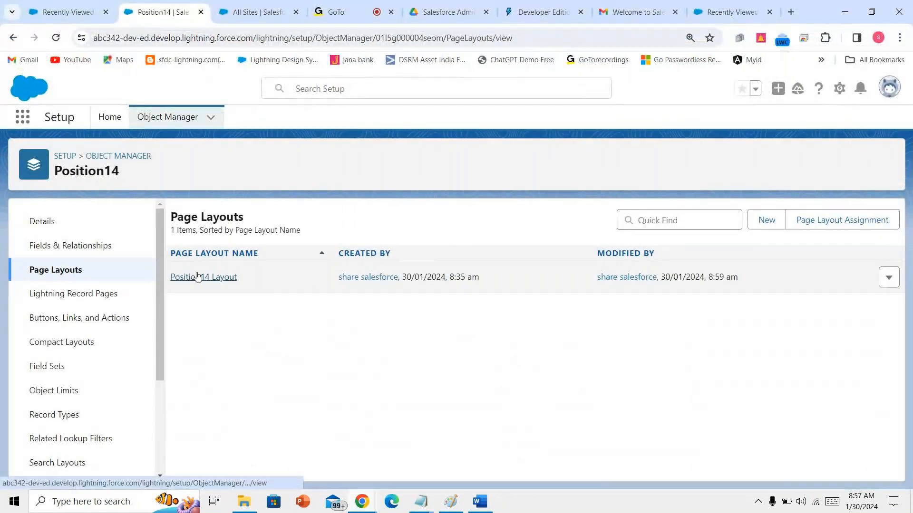
left_click(198, 276)
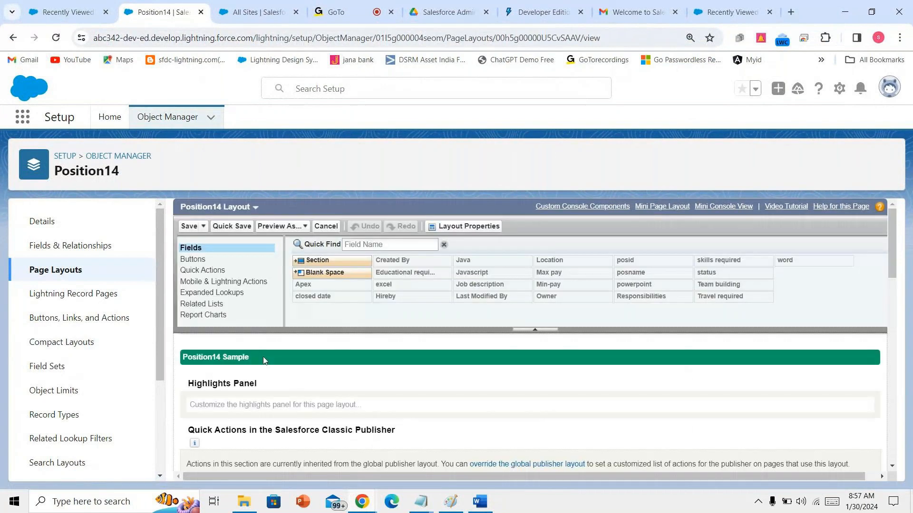
left_click(189, 227)
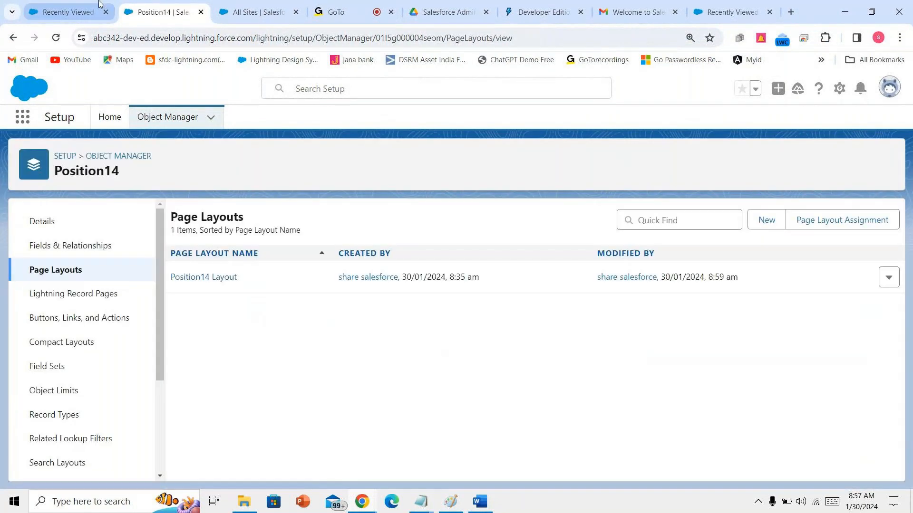
left_click(89, 15)
- Switch to the Destination education app and start a new Position14 record
left_click(28, 116)
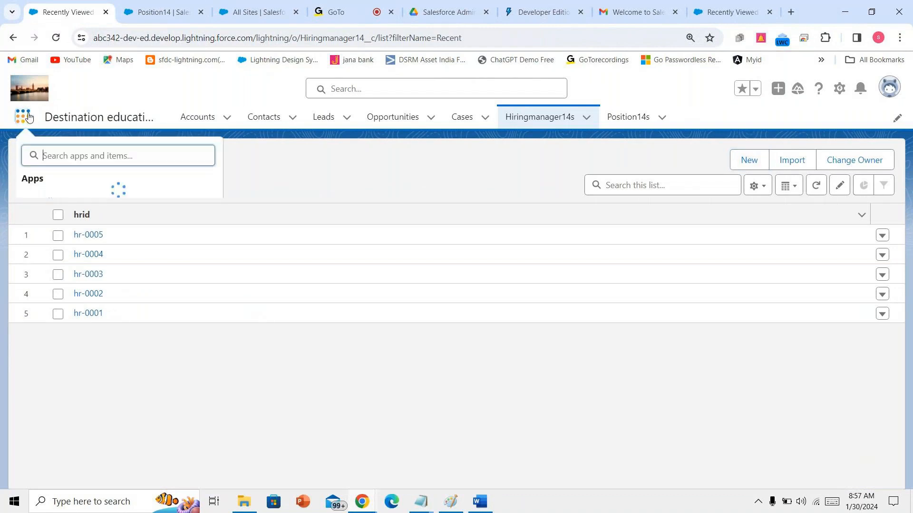
type("des")
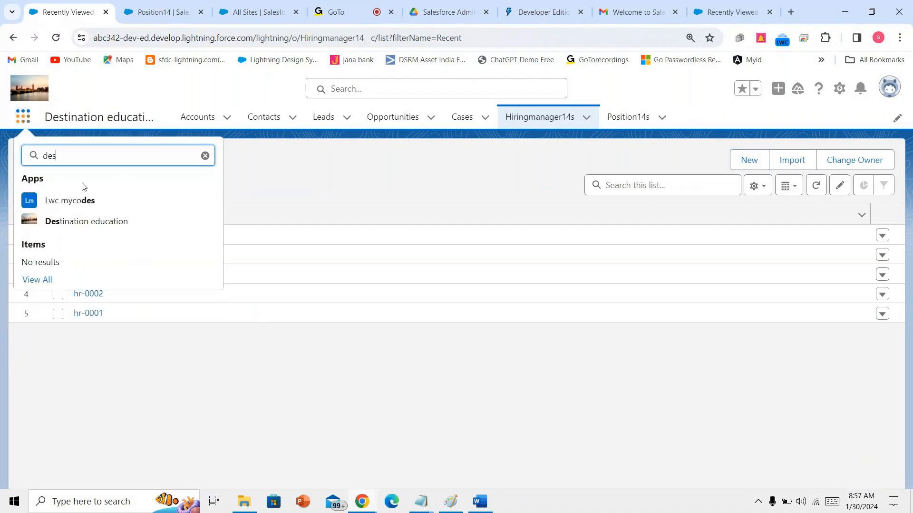
left_click(103, 223)
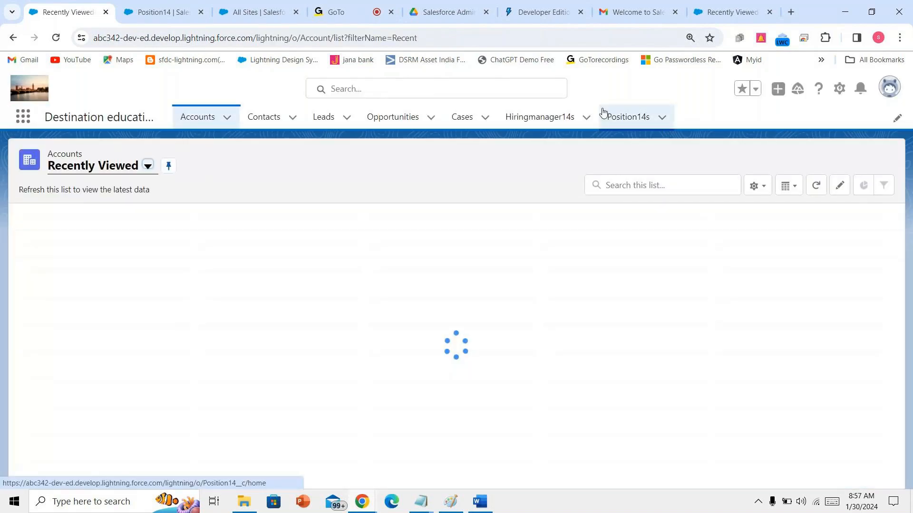
left_click(619, 117)
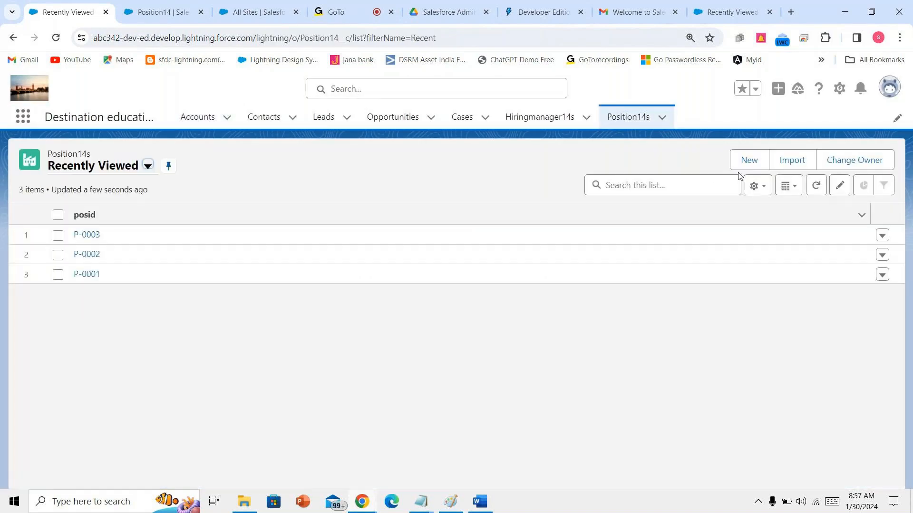
left_click(740, 167)
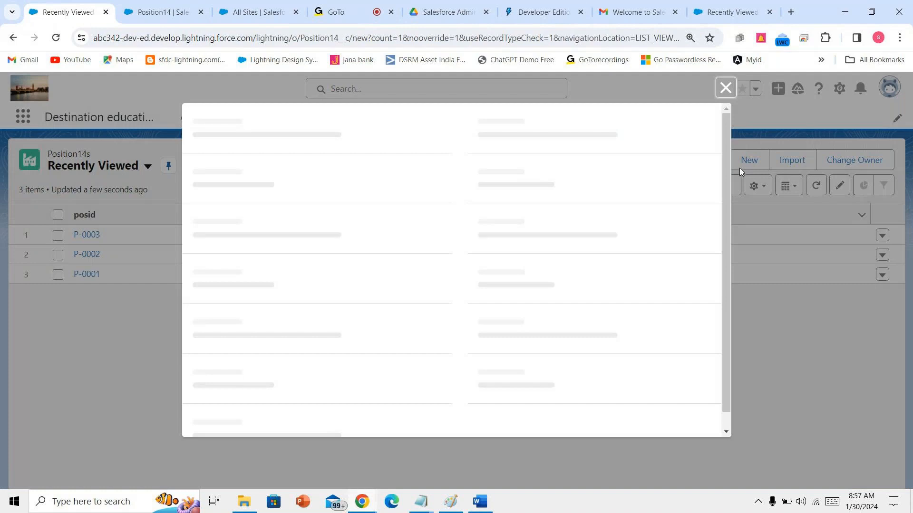
scroll(399, 293, "down", 15)
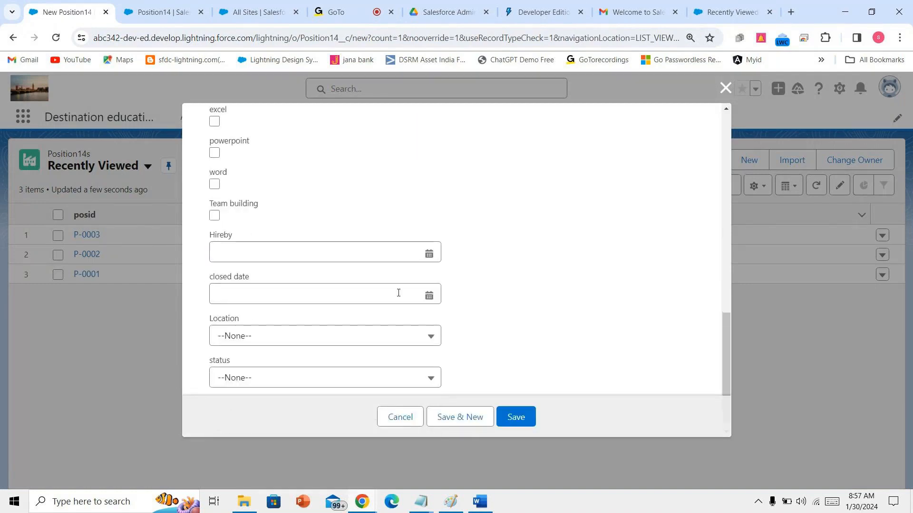
scroll(399, 293, "up", 15)
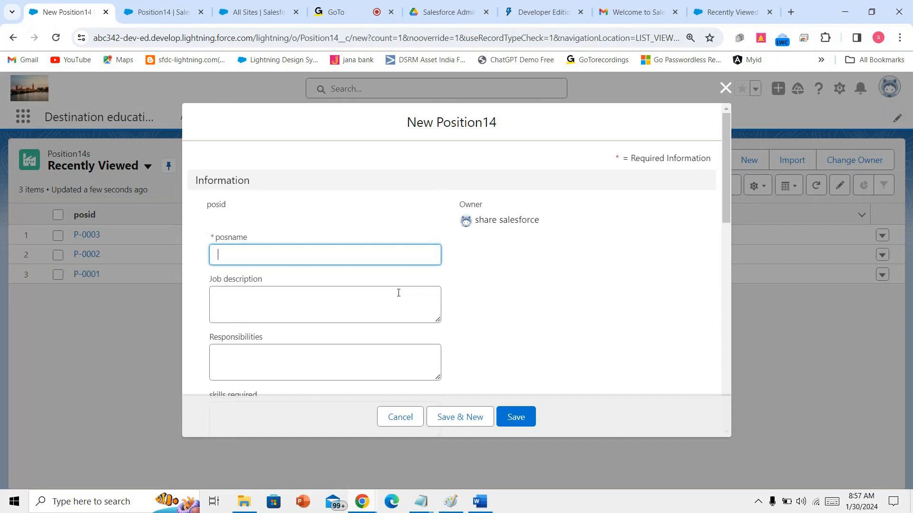
- Enter job description 'salesforce developer' and position name 'caroline' after a failed save attempt
type("caroline")
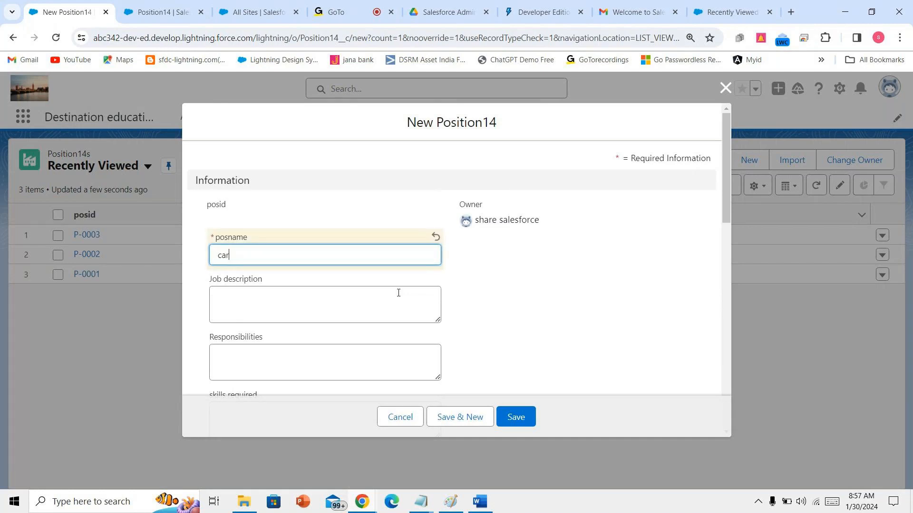
left_click(383, 309)
type("salesforce developer")
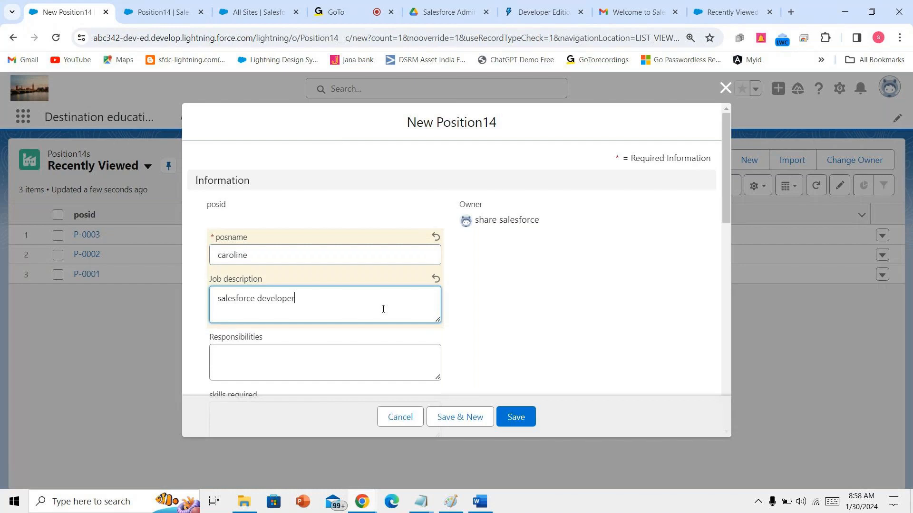
left_click_drag(337, 262, 216, 274)
key("BackSpace")
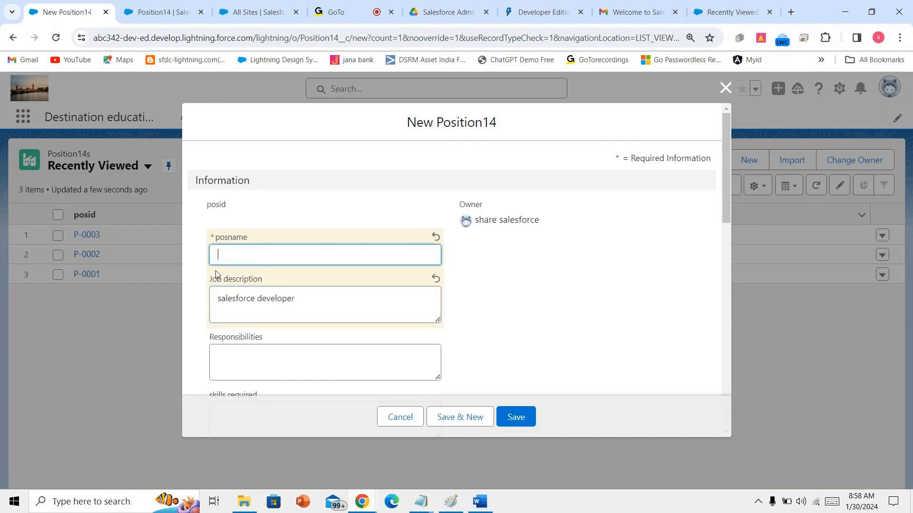
left_click(516, 416)
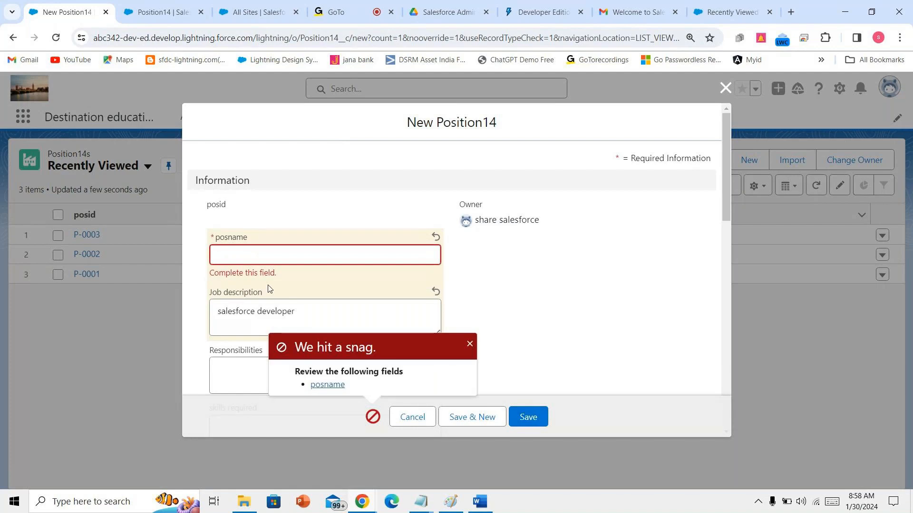
left_click(341, 385)
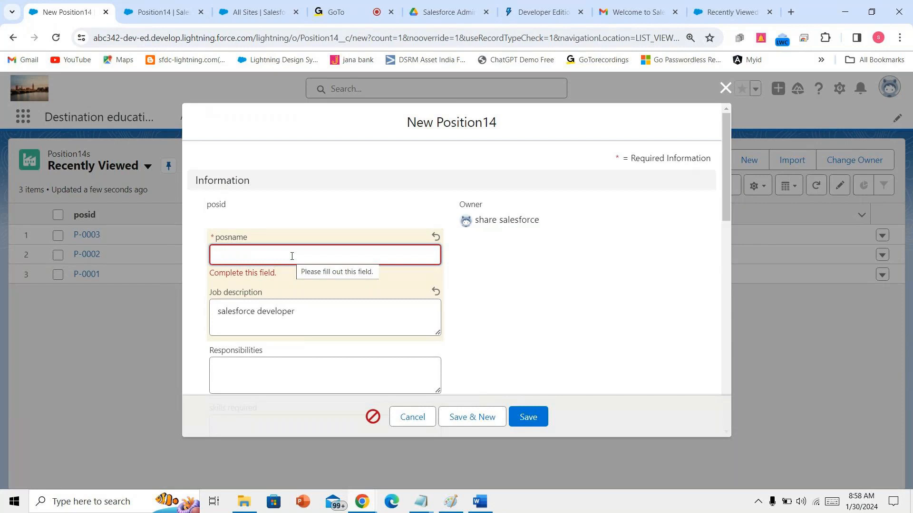
type("ca")
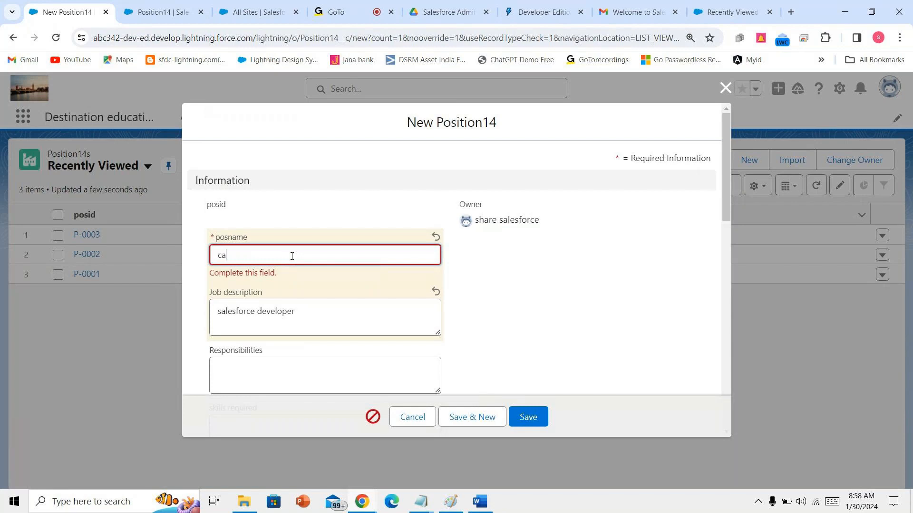
type("roline")
- Mark the position as requiring travel with Java and Javascript as needed skills
scroll(302, 349, "down", 6)
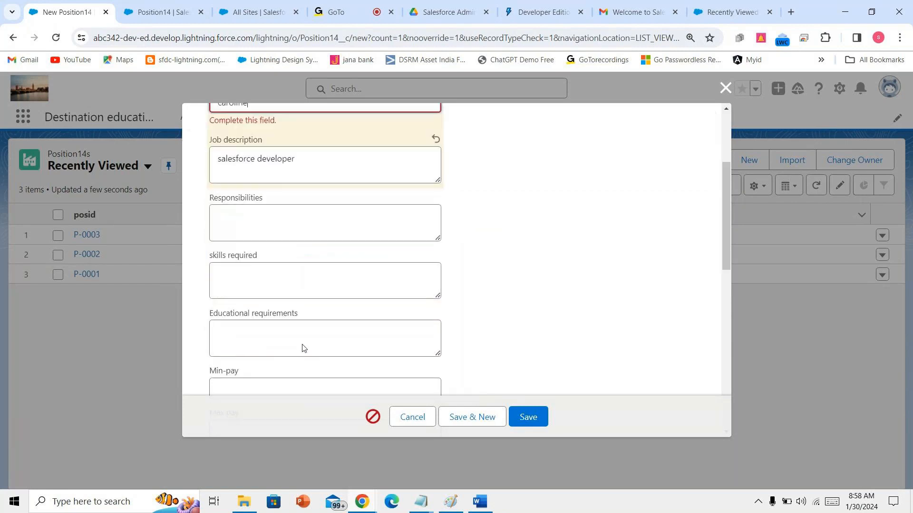
left_click(214, 264)
left_click(215, 294)
left_click(214, 325)
scroll(266, 192, "up", 3)
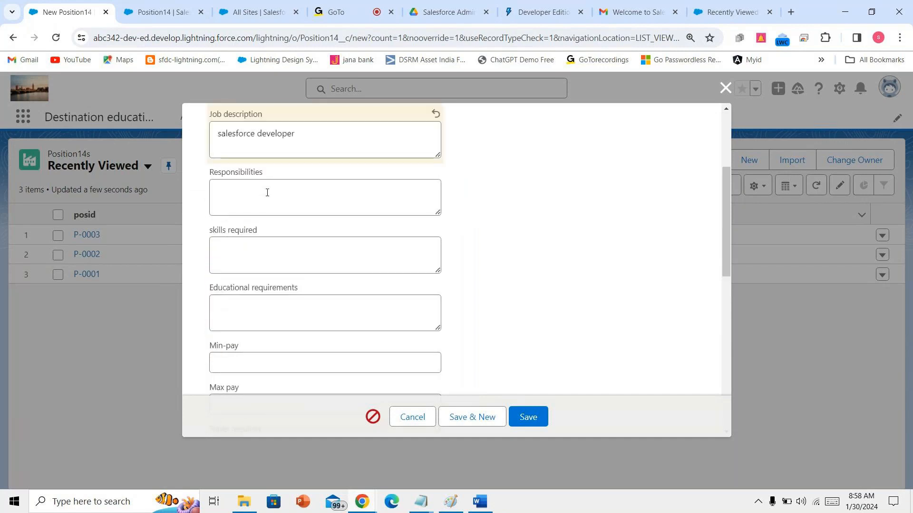
- Fill responsibilities 'ss', skills required 'salesforce' and educational requirements 'graduation'
left_click(266, 193)
type("ss")
left_click(267, 250)
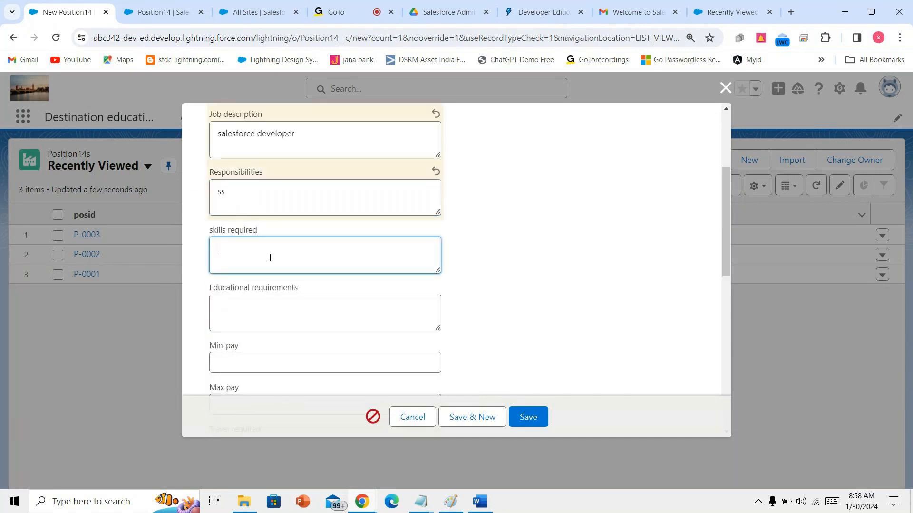
type("salesfor")
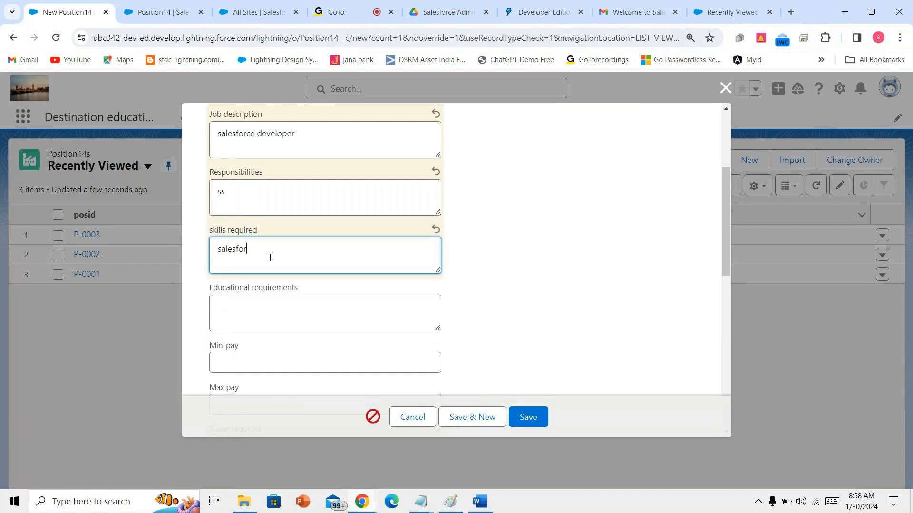
type("ce")
left_click(270, 306)
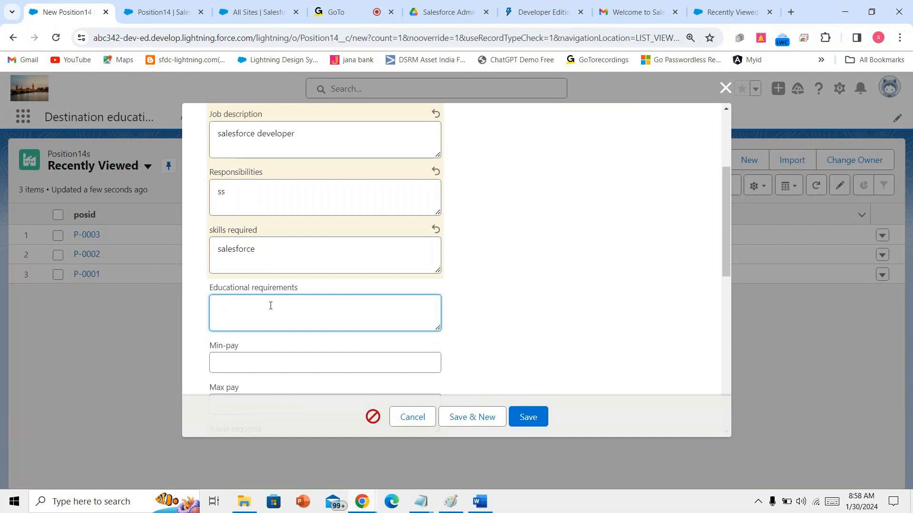
type("graduation")
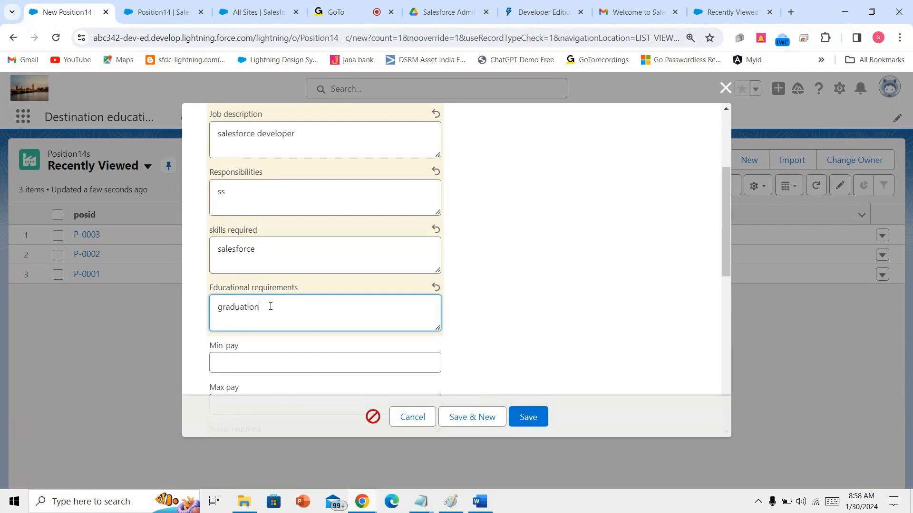
- Set minimum pay to 12,00,000 and maximum pay to 2000000
scroll(269, 306, "down", 5)
scroll(273, 285, "up", 2)
left_click(278, 250)
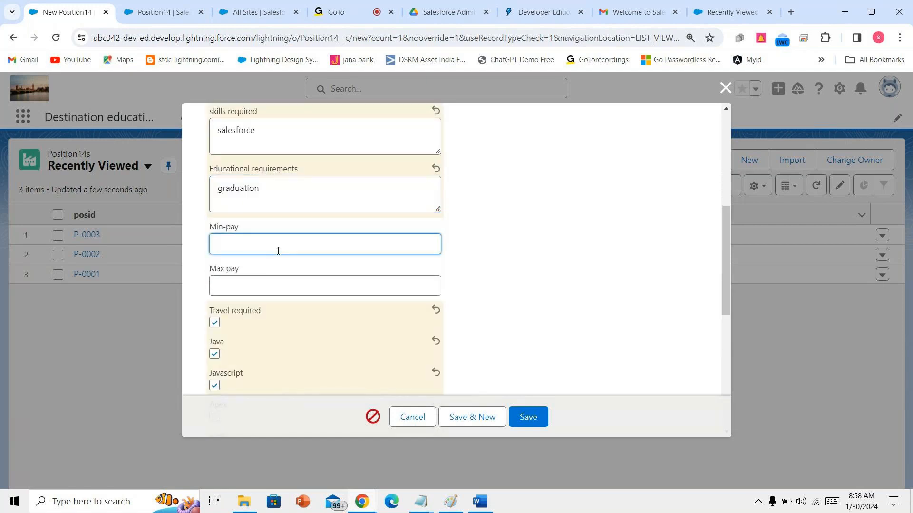
type("12,")
type("00,000")
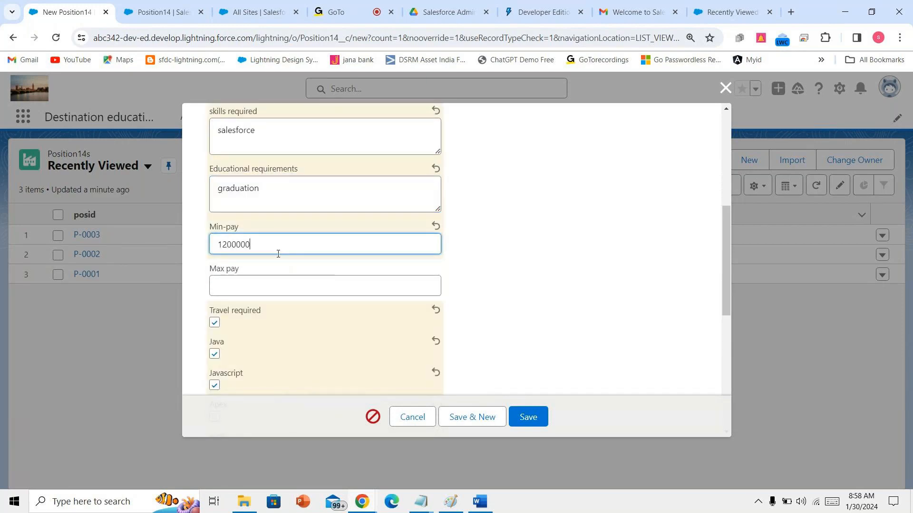
left_click(273, 281)
type("1")
key("BackSpace")
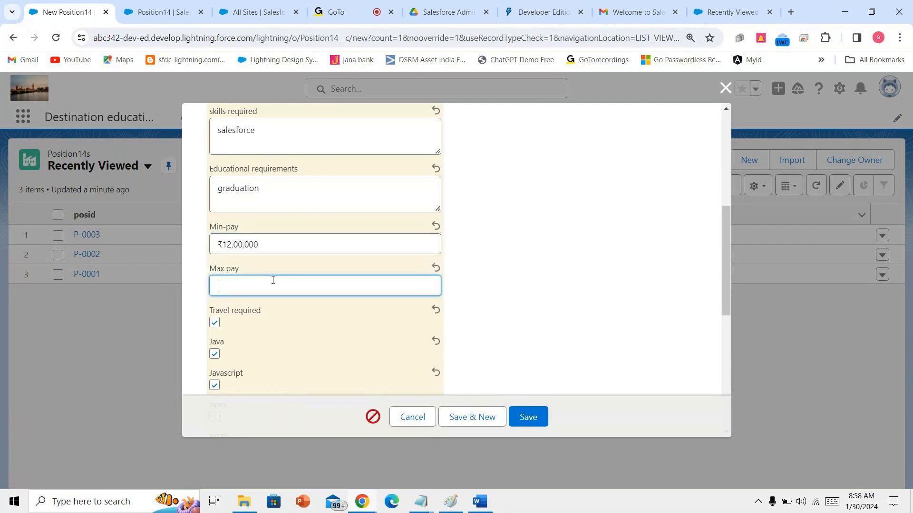
type("2000000")
left_click(563, 326)
- Set the Hireby date to 10/02/2024 and the closed date to 04/02/2032
scroll(561, 326, "down", 6)
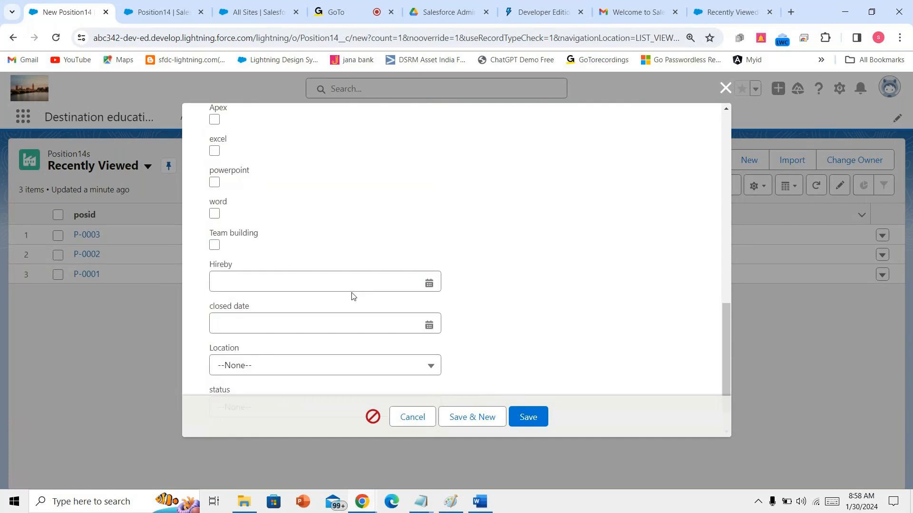
left_click(309, 281)
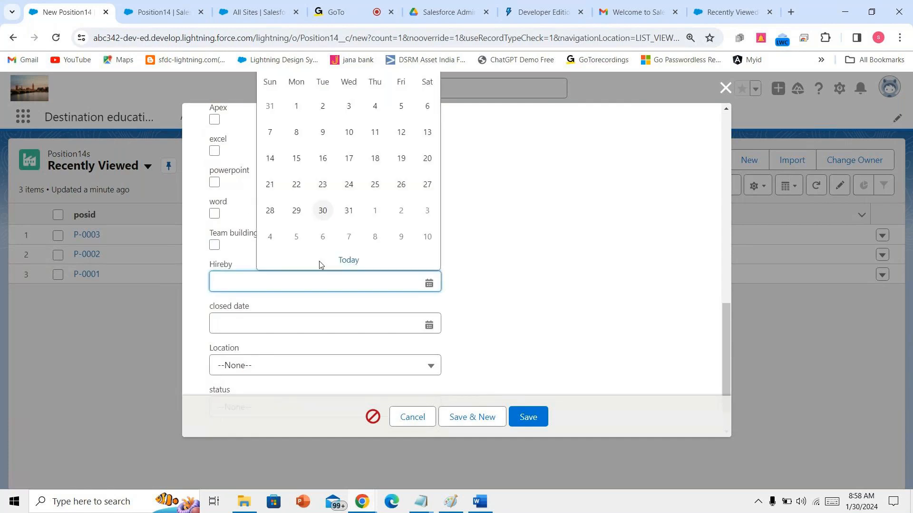
left_click(428, 237)
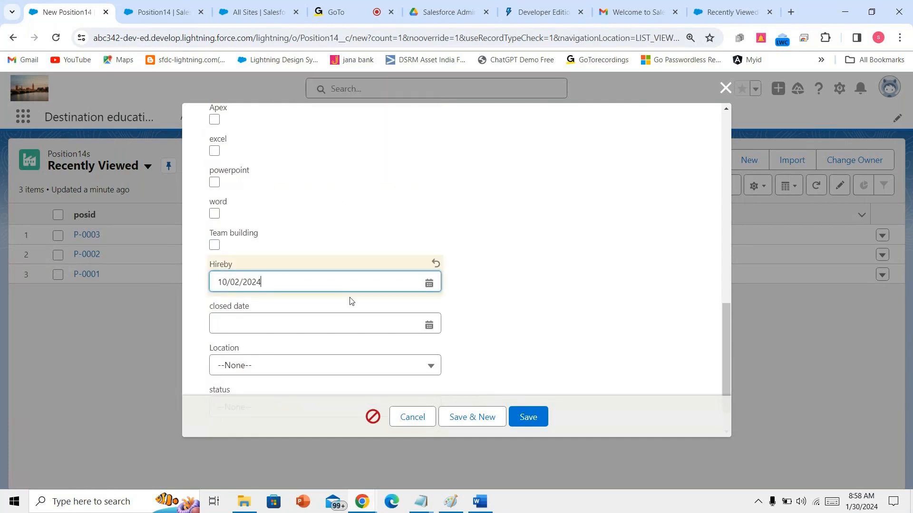
left_click(342, 323)
left_click(427, 101)
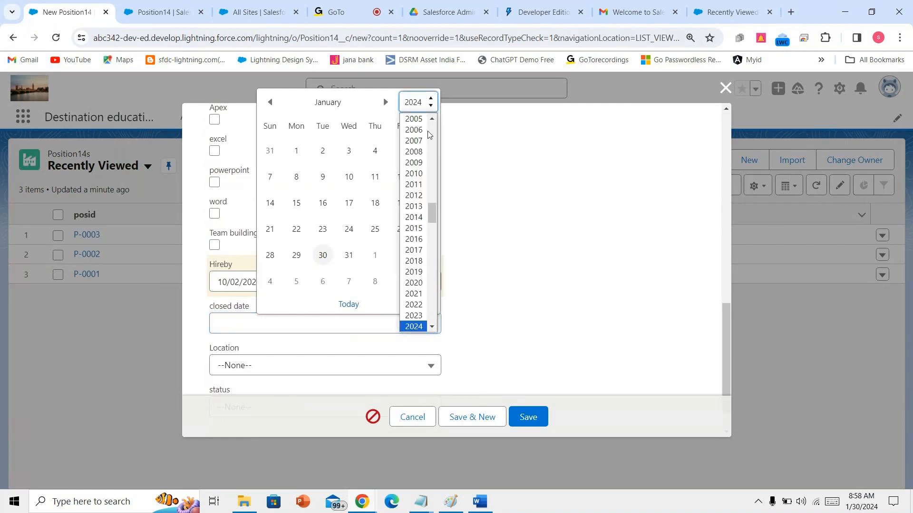
scroll(429, 249, "down", 6)
scroll(428, 250, "up", 7)
scroll(423, 275, "down", 2)
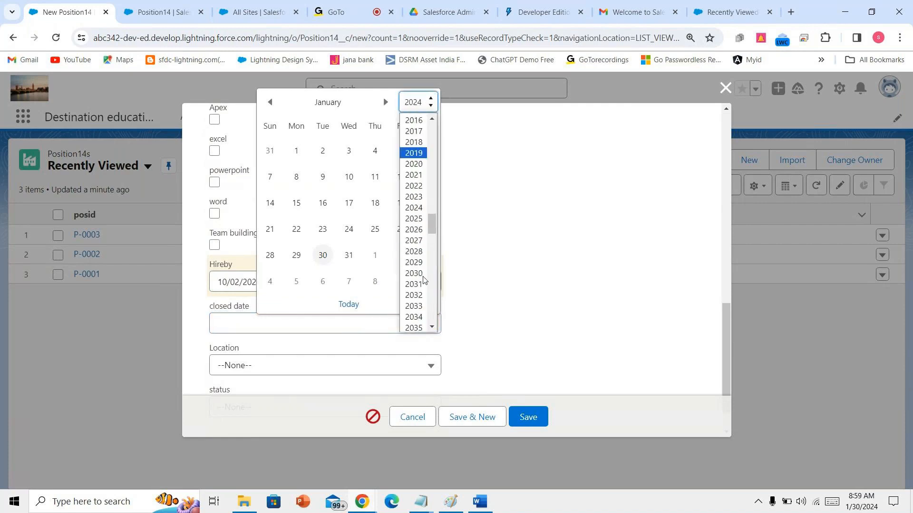
left_click(424, 294)
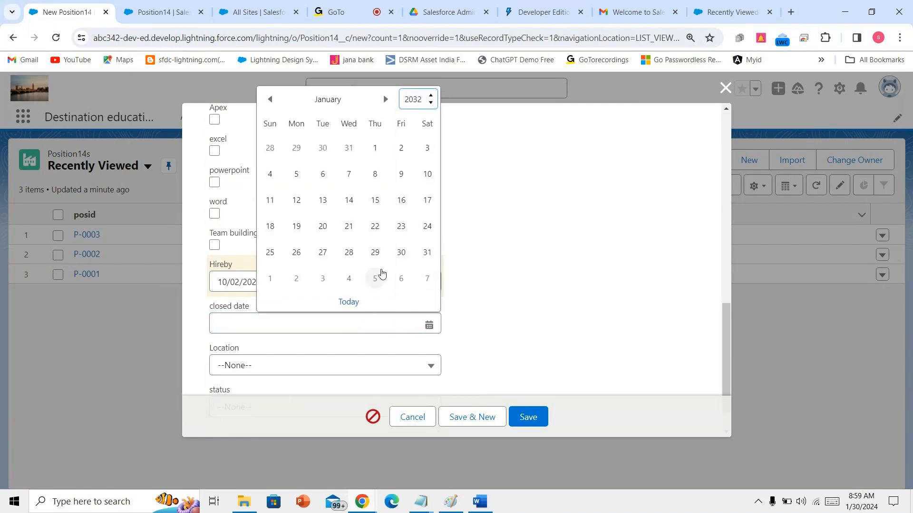
left_click(348, 279)
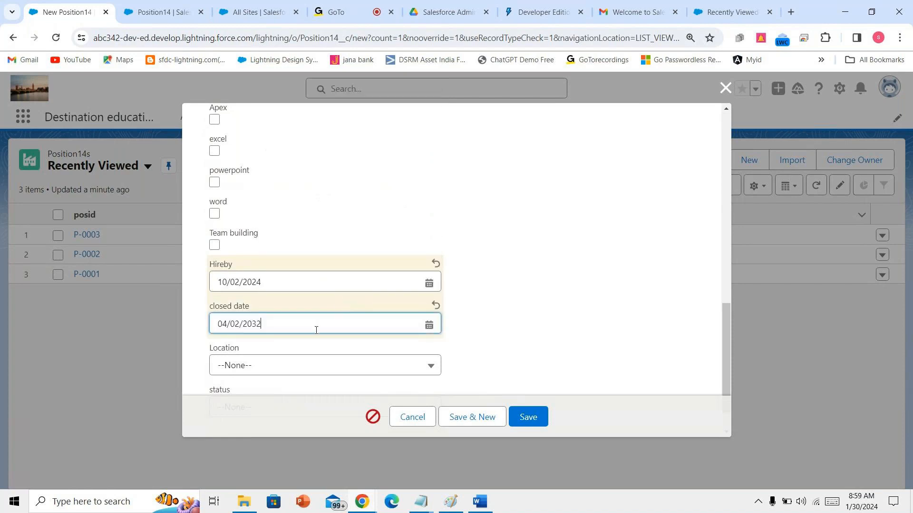
- Choose San Francisco as the Location, check the status options, and save the record
scroll(316, 327, "down", 1)
left_click(326, 323)
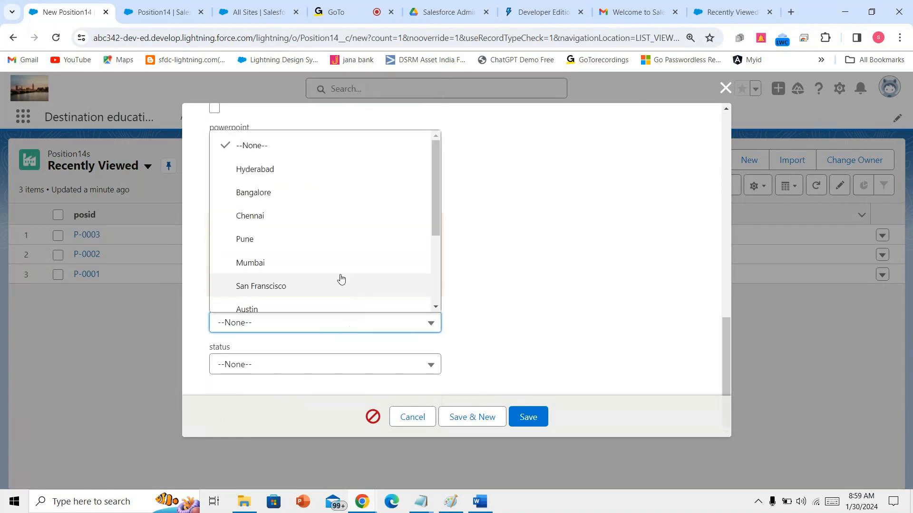
left_click(345, 285)
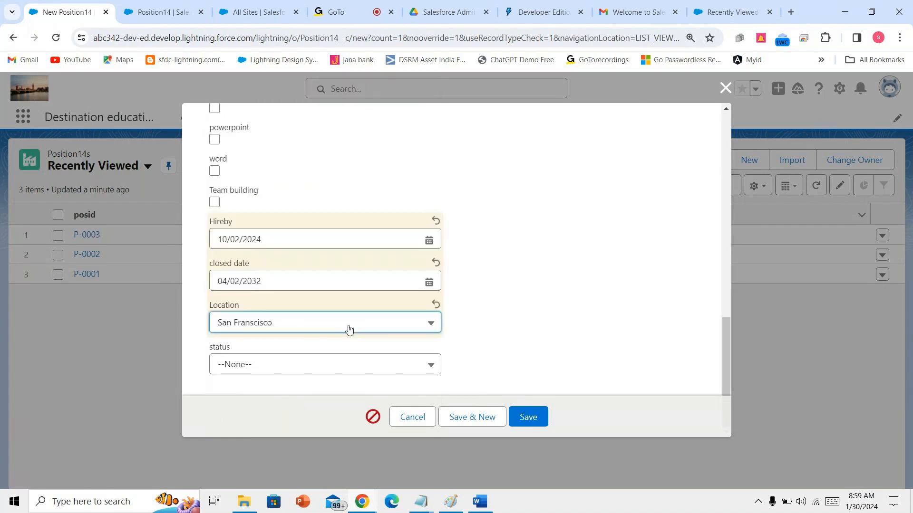
left_click(344, 372)
scroll(493, 322, "up", 6)
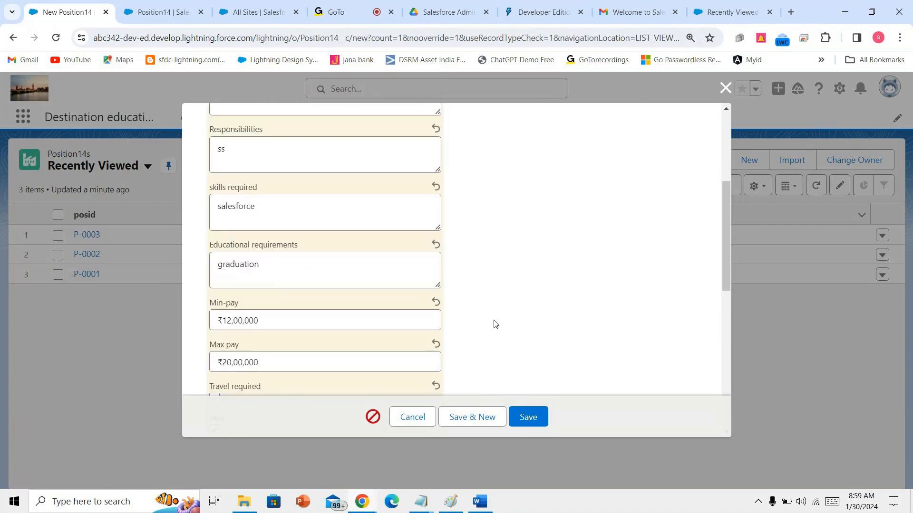
scroll(493, 324, "up", 4)
left_click(529, 418)
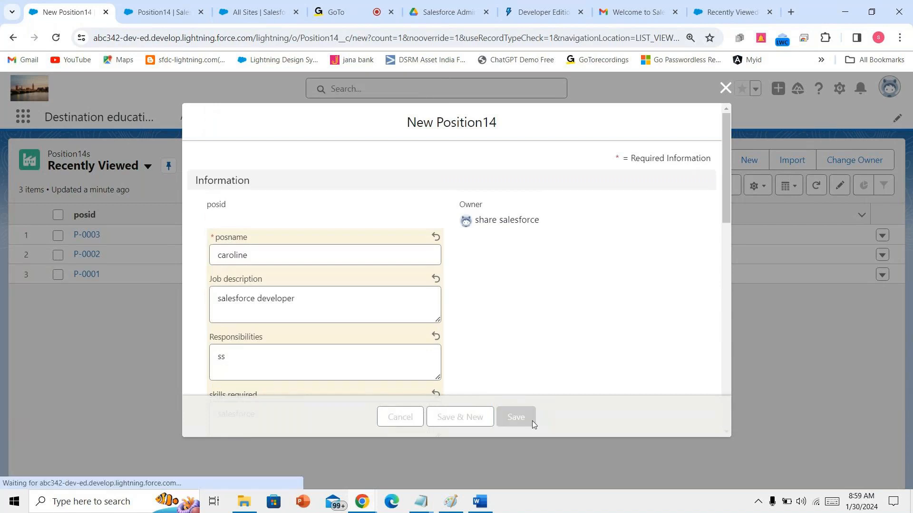
- Scroll through record P-0004's details to verify status New Position and Location San Francisco
scroll(495, 401, "down", 10)
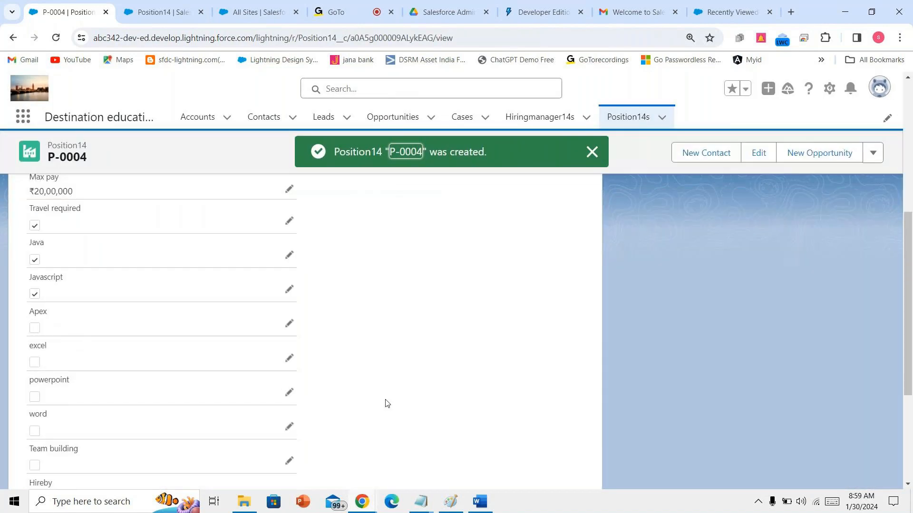
scroll(385, 403, "up", 10)
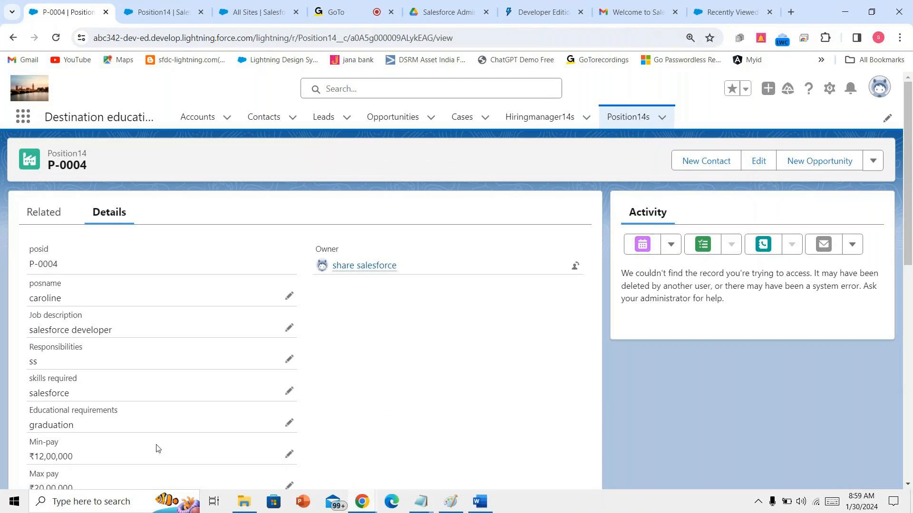
scroll(155, 448, "down", 5)
scroll(280, 424, "up", 5)
scroll(144, 371, "down", 4)
scroll(145, 359, "down", 6)
scroll(213, 351, "up", 10)
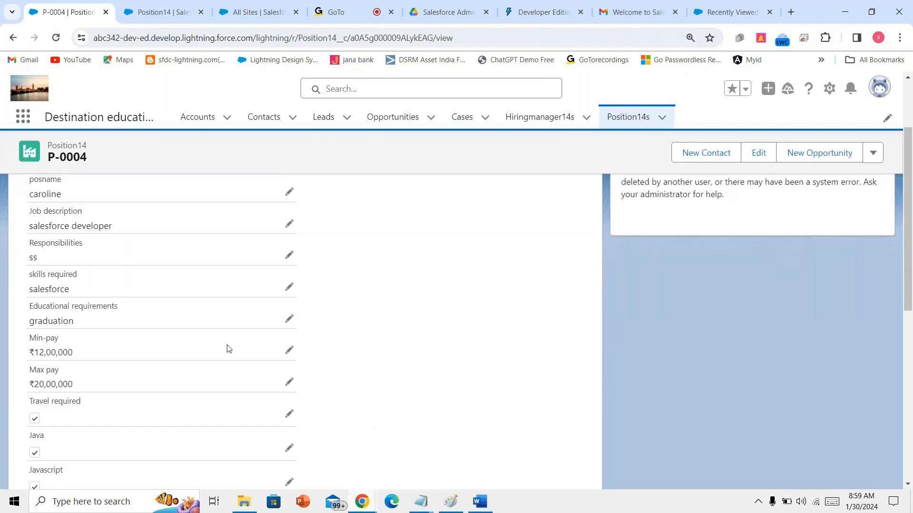
scroll(228, 347, "up", 2)
scroll(230, 350, "down", 10)
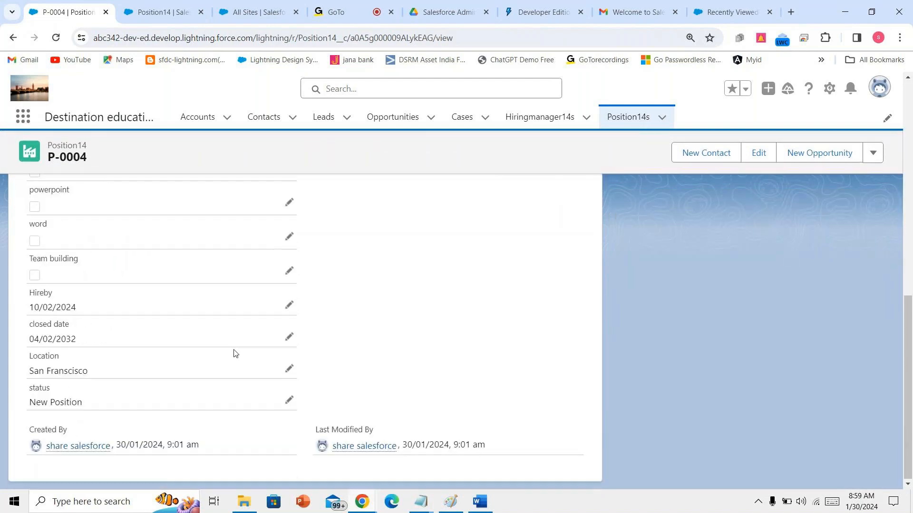
scroll(235, 353, "up", 2)
scroll(235, 353, "up", 8)
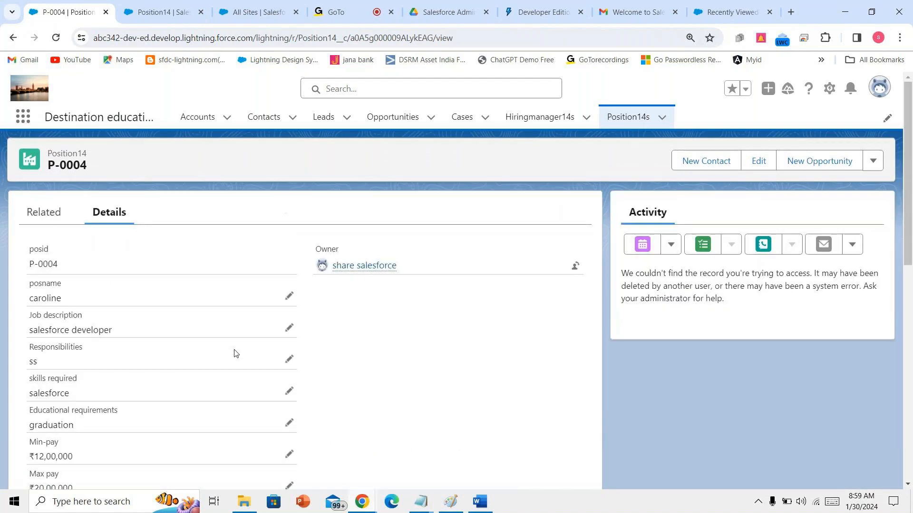
- In the Position14 Layout, move Job description, Responsibilities, Educational requirements and Max pay to the right column
left_click(159, 11)
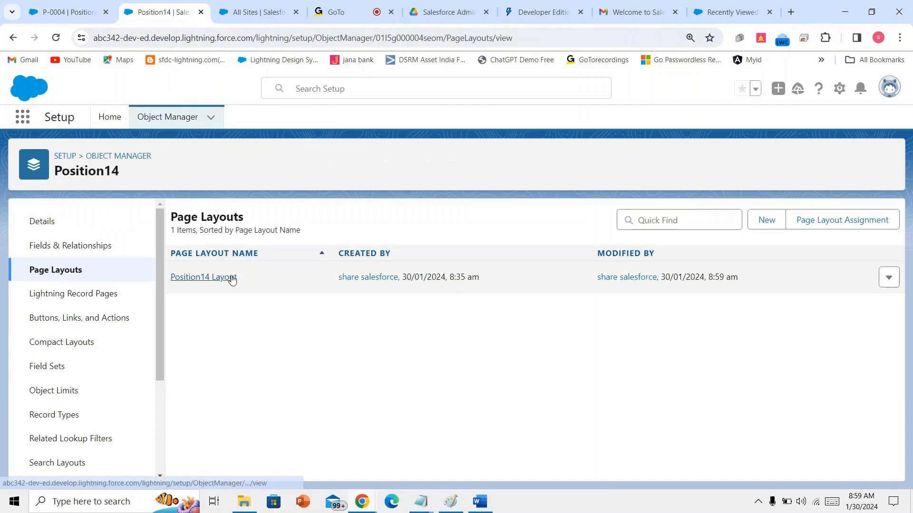
left_click(228, 275)
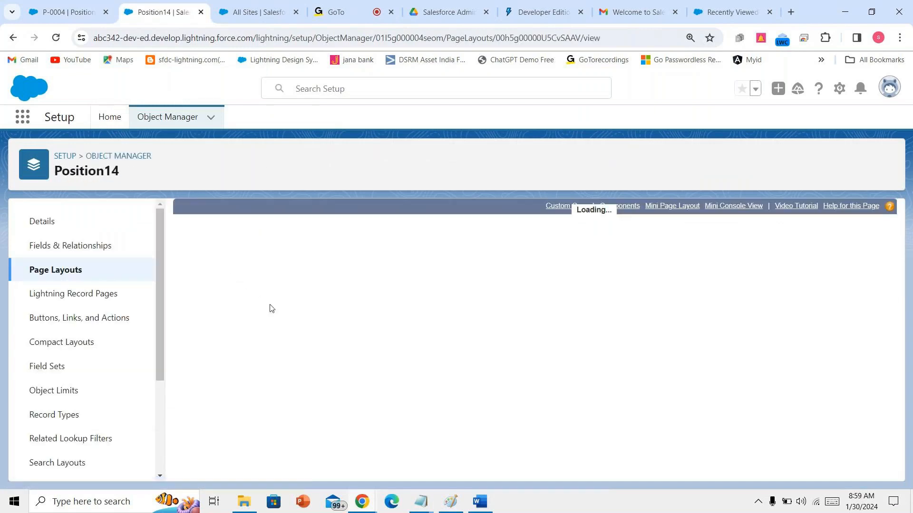
scroll(291, 401, "down", 5)
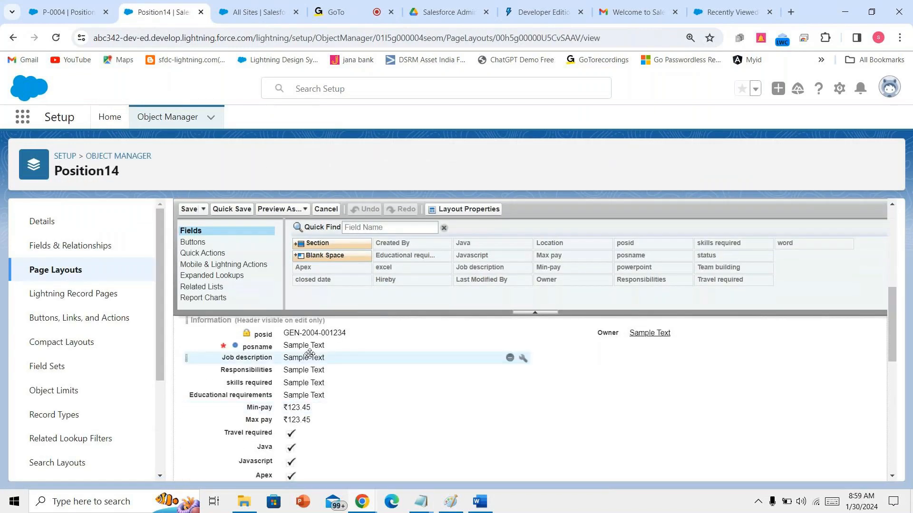
left_click_drag(309, 354, 595, 344)
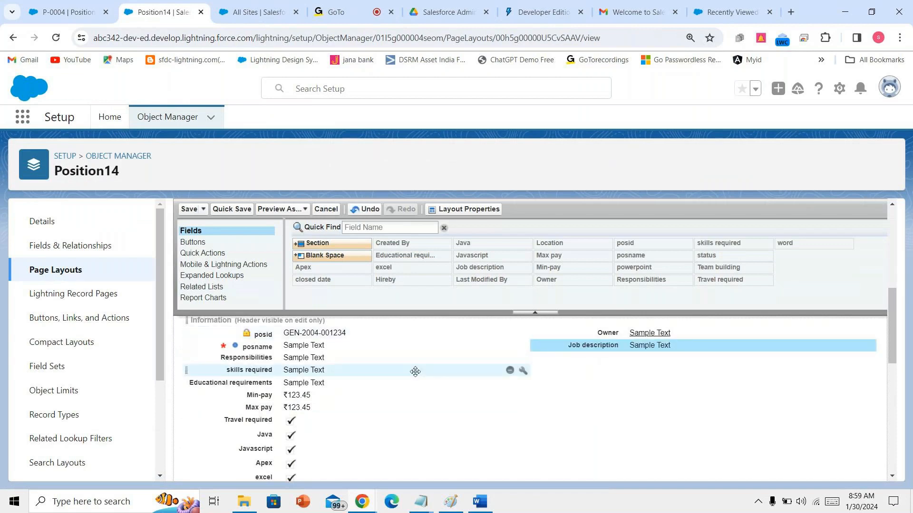
left_click_drag(446, 357, 594, 357)
left_click_drag(484, 366, 618, 373)
left_click_drag(511, 383, 637, 405)
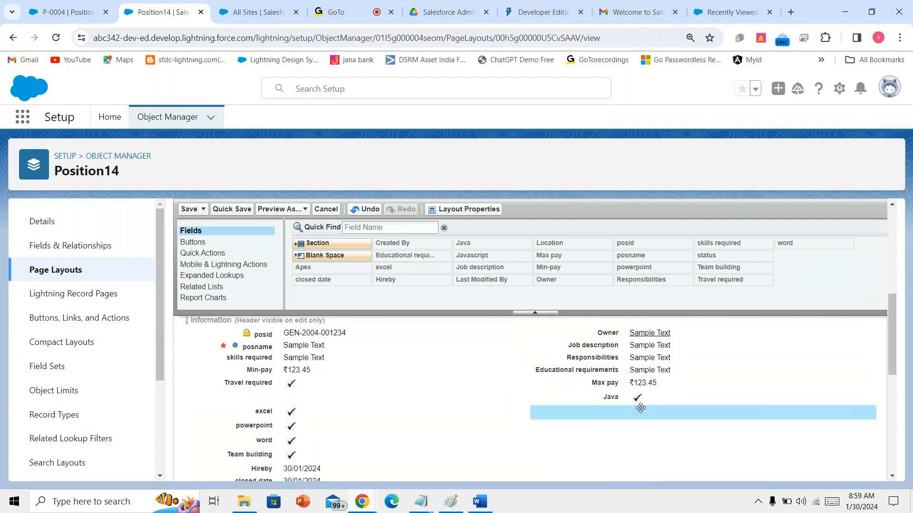
- Move the remaining fields into the right column and bring up the DIFFERENT FIELDS Word document
left_click_drag(448, 437, 590, 446)
scroll(471, 396, "down", 2)
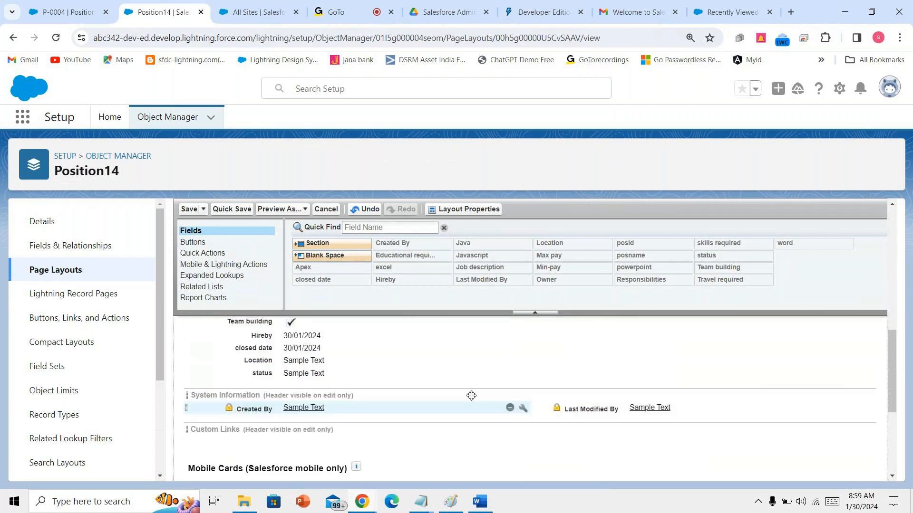
left_click_drag(446, 370, 686, 369)
scroll(687, 366, "up", 3)
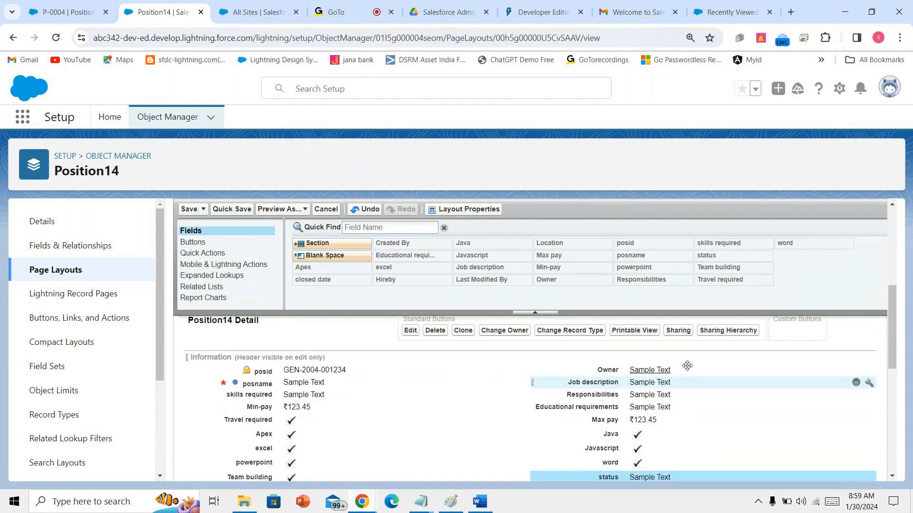
scroll(687, 366, "down", 3)
key("alt+Tab")
scroll(454, 419, "down", 3)
scroll(453, 419, "down", 12)
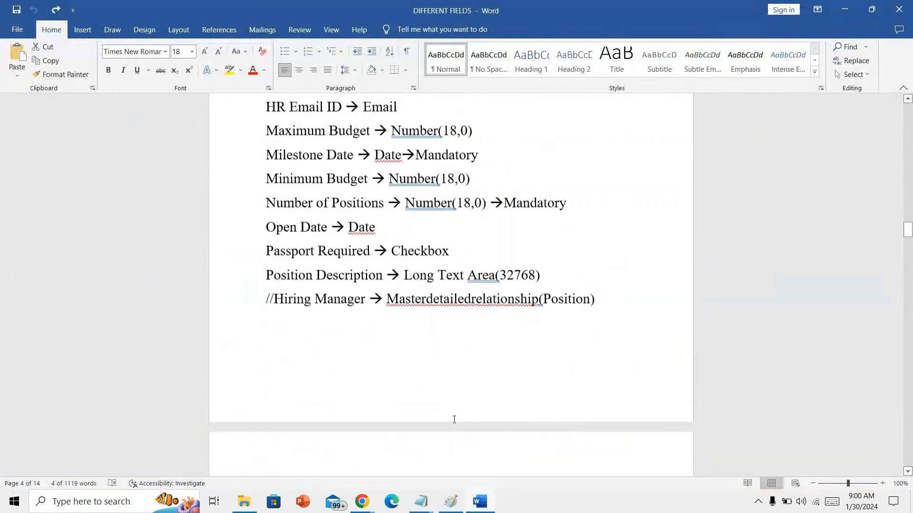
scroll(454, 420, "up", 15)
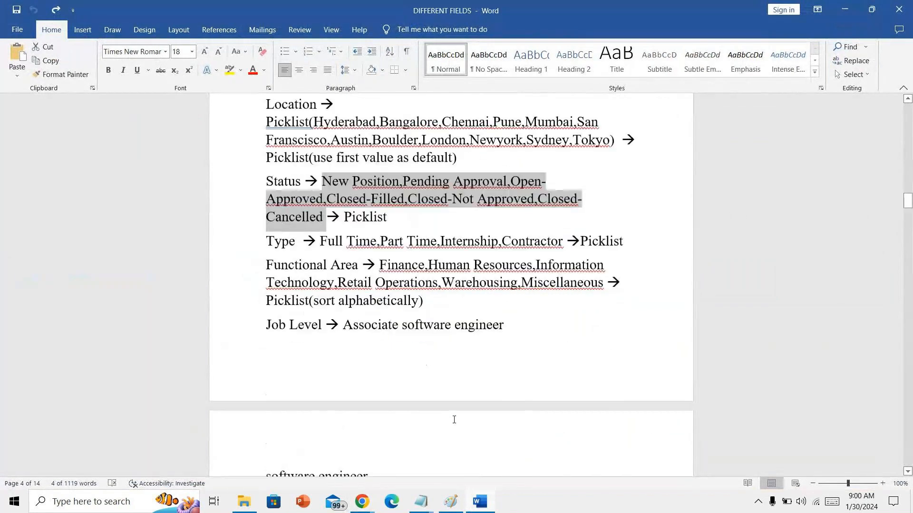
scroll(454, 420, "up", 6)
scroll(454, 420, "up", 8)
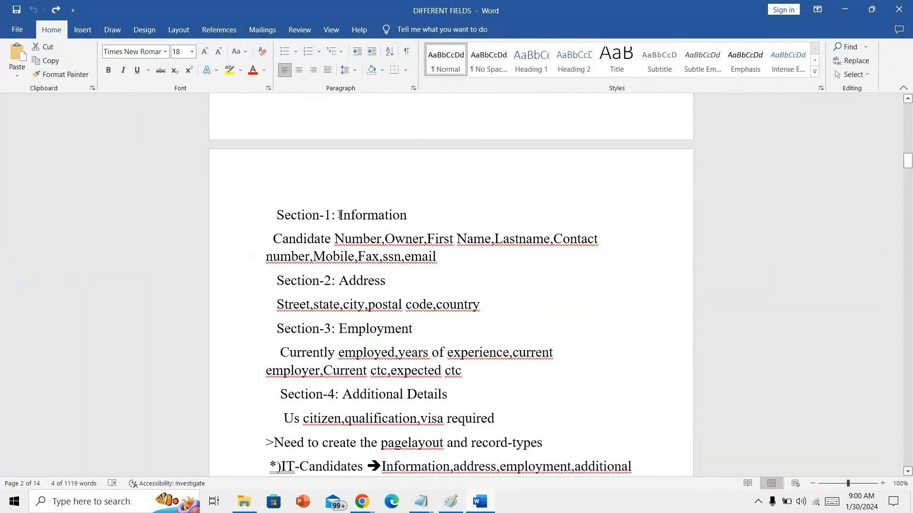
left_click_drag(339, 215, 414, 220)
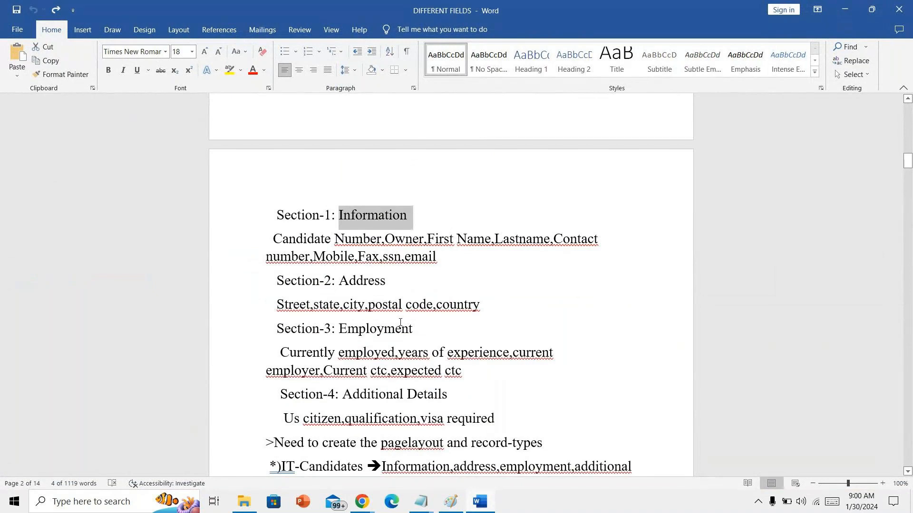
scroll(401, 325, "down", 6)
scroll(401, 324, "down", 15)
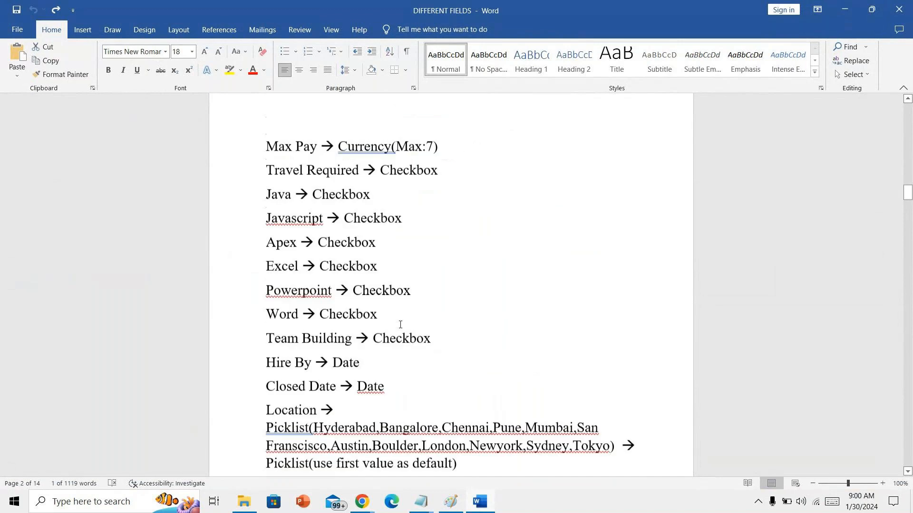
scroll(400, 325, "down", 15)
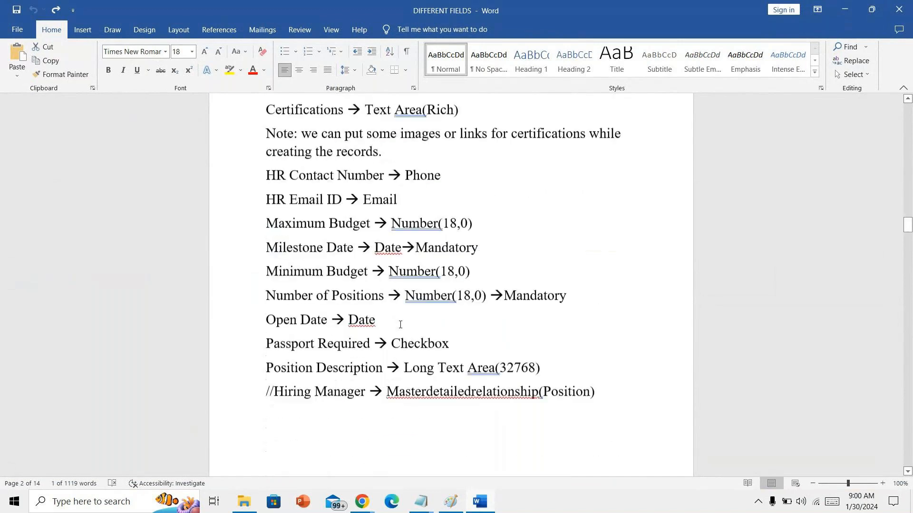
- Add a new section named 'Hr information' to the Position14 Layout below the Information fields
mouse_move(362, 502)
left_click(311, 468)
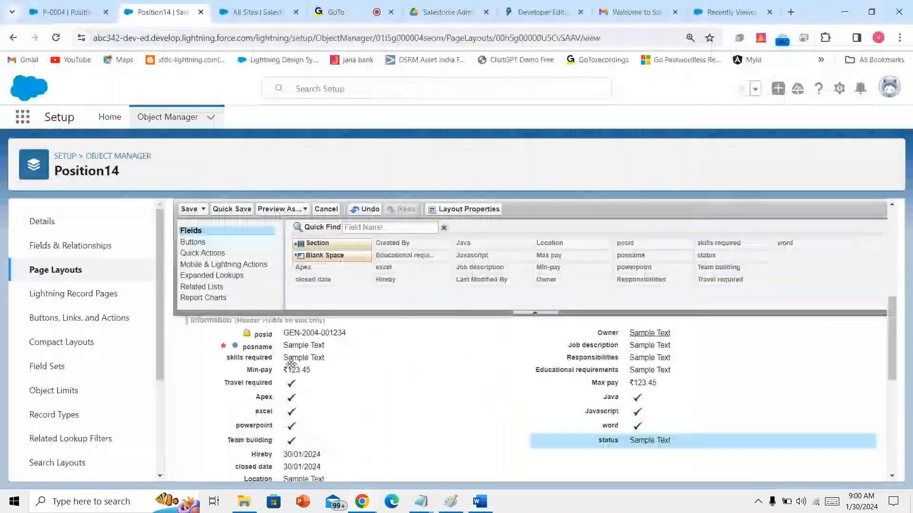
scroll(219, 243, "down", 3)
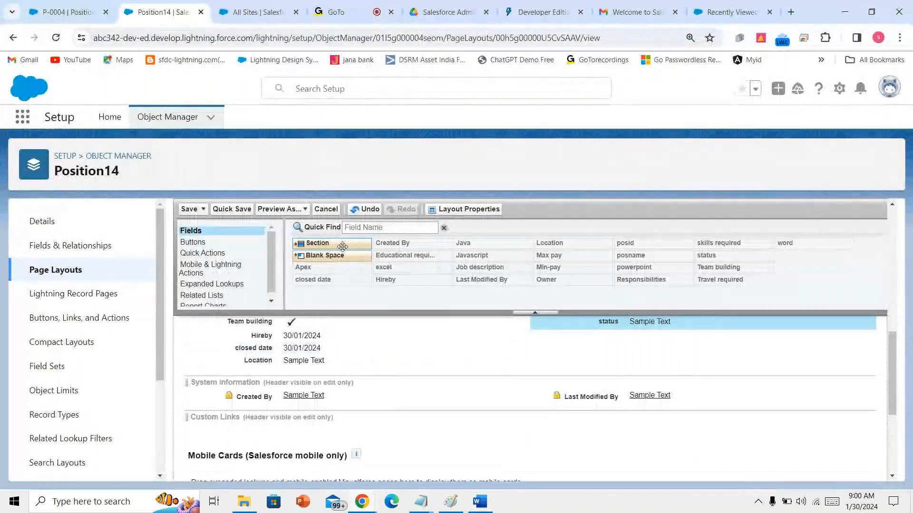
left_click_drag(314, 243, 322, 369)
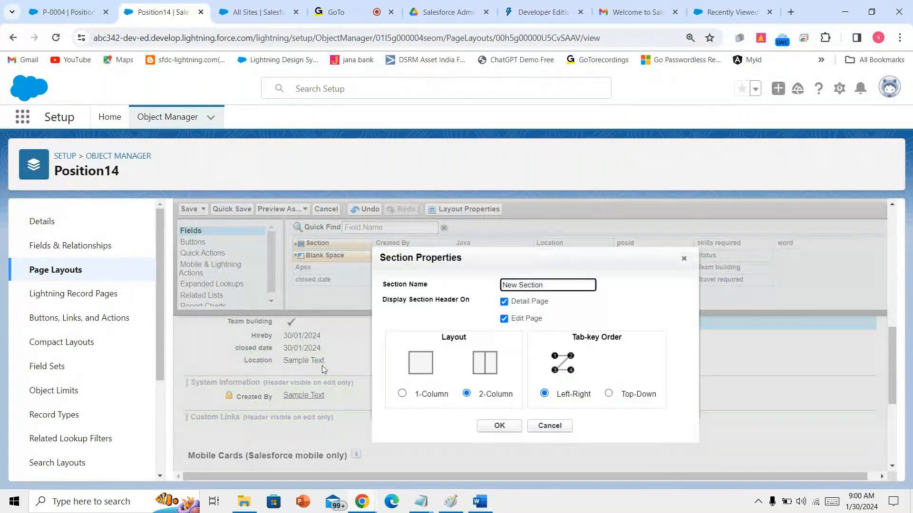
key("ctrl+a")
key("BackSpace")
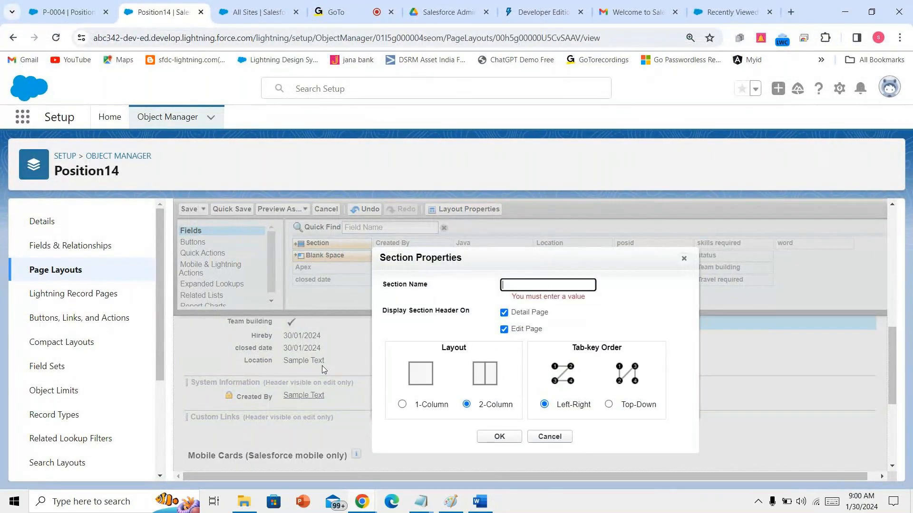
type("Hr in")
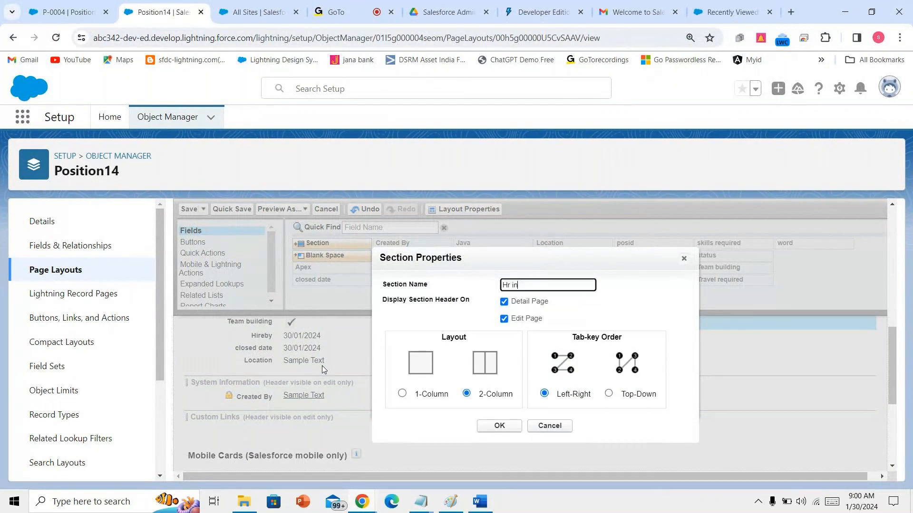
type("formation")
left_click(512, 432)
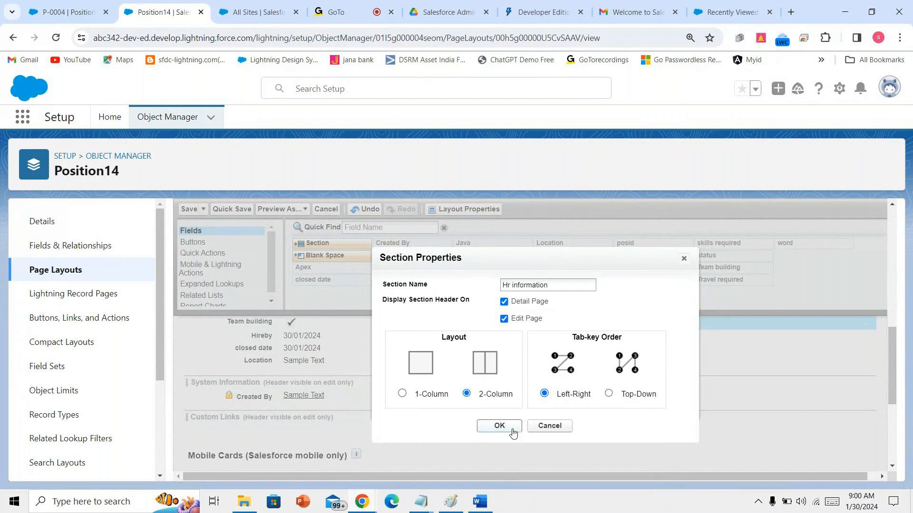
scroll(461, 421, "up", 3)
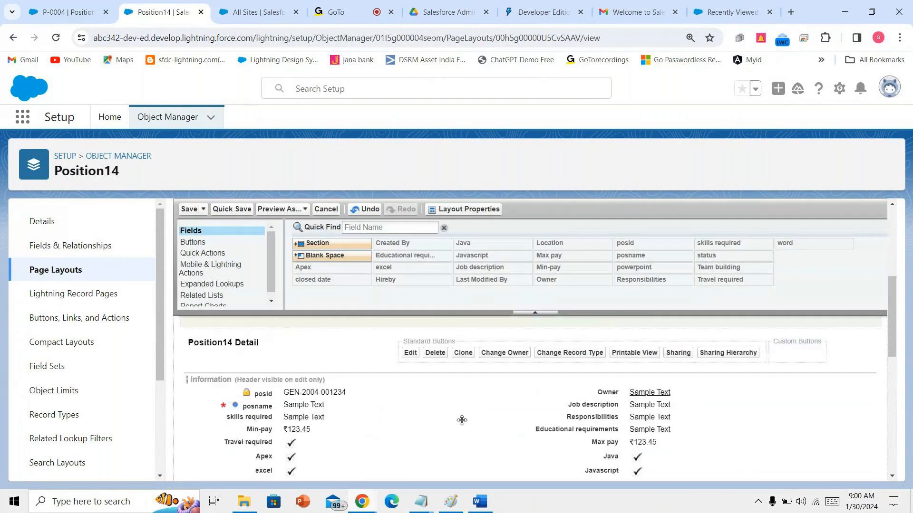
scroll(461, 421, "down", 2)
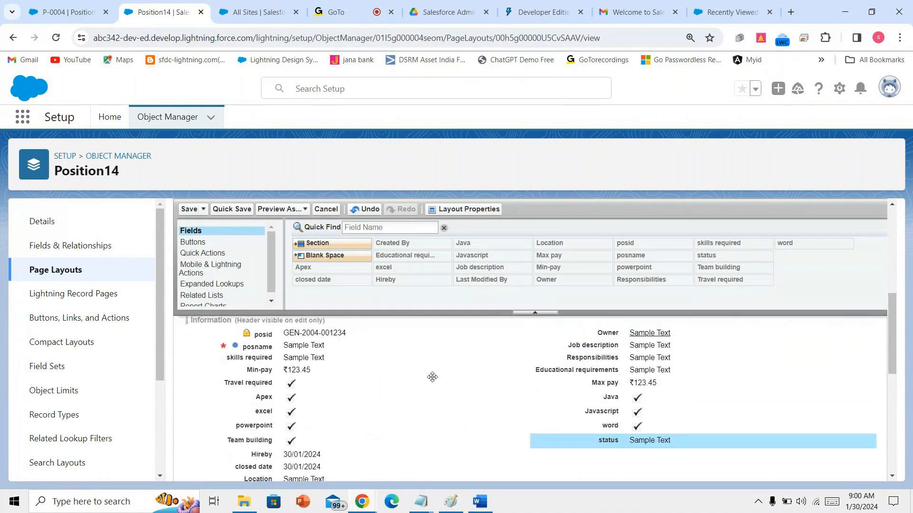
- Add another 2-column section named 'Skills', shown on both detail and edit pages
scroll(311, 242, "down", 2)
left_click_drag(311, 243, 304, 452)
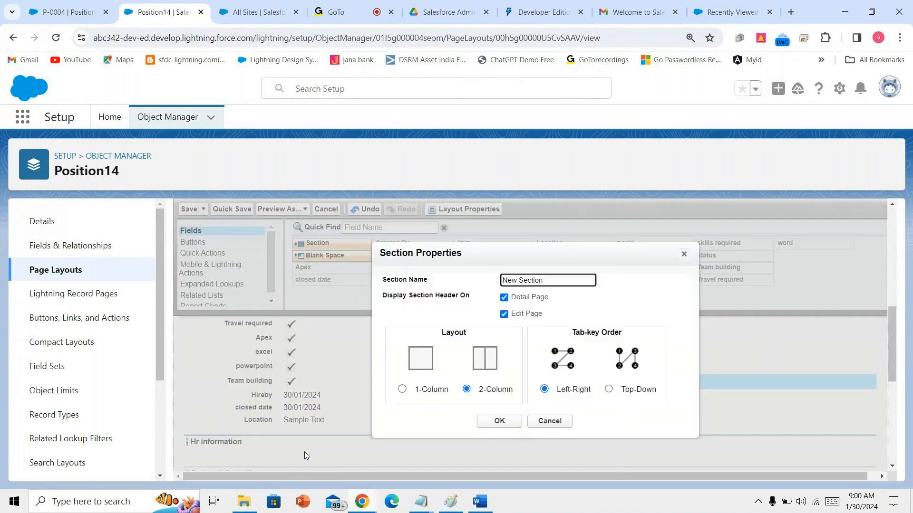
type("Skills")
left_click(517, 426)
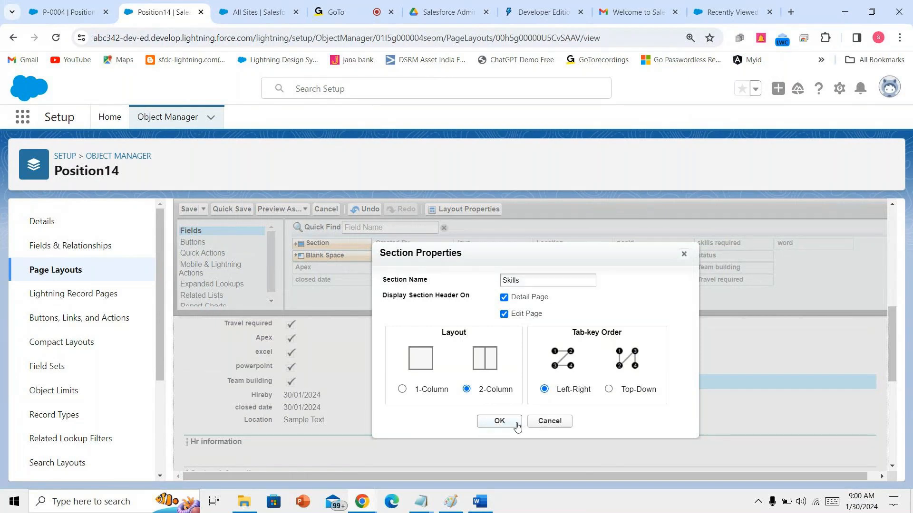
- Move the Apex, excel, Java and Javascript fields into the Skills section
scroll(485, 428, "down", 2)
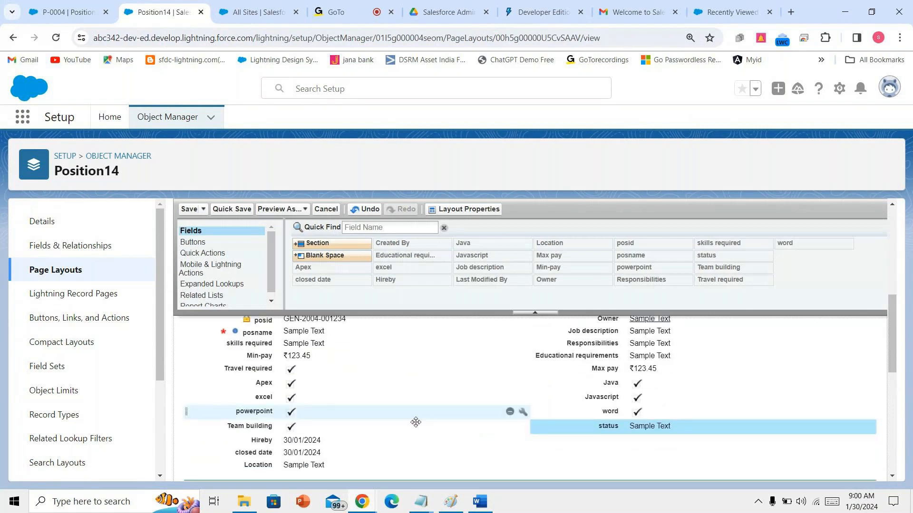
left_click_drag(401, 338, 415, 390)
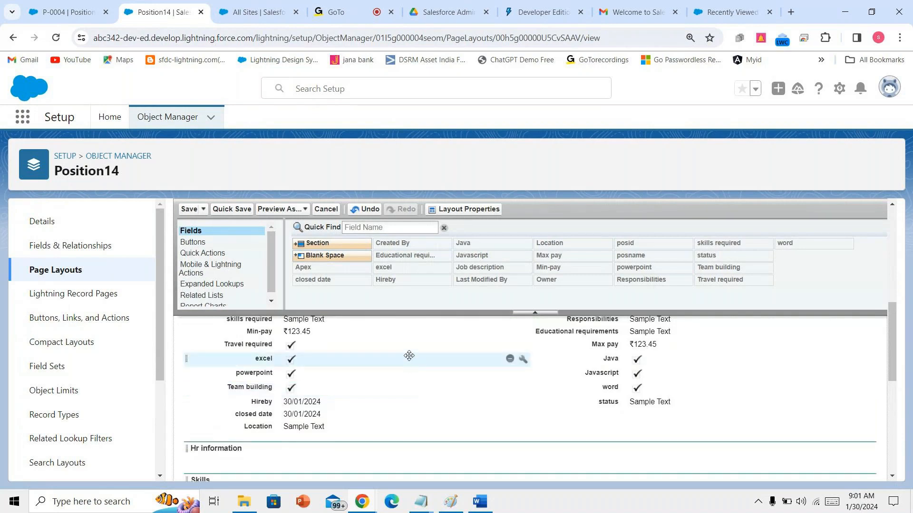
left_click_drag(409, 360, 547, 403)
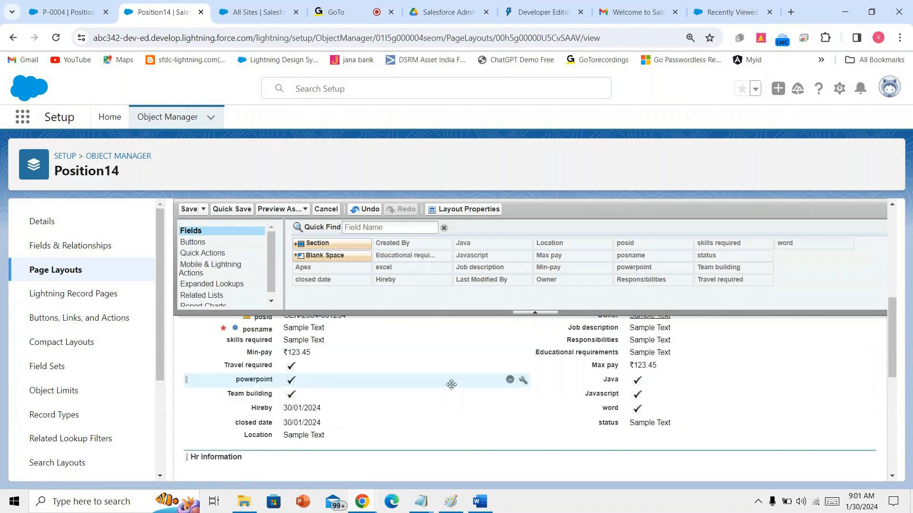
left_click_drag(613, 380, 411, 466)
left_click_drag(613, 332, 645, 465)
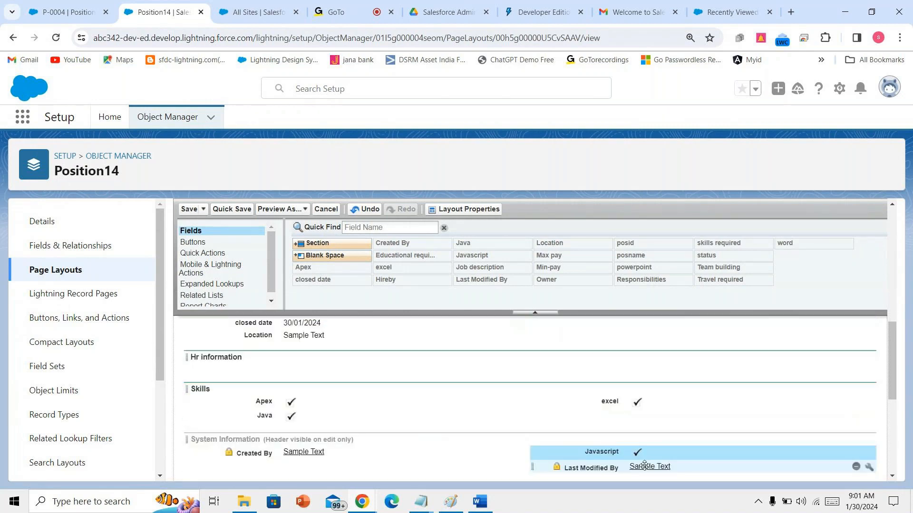
scroll(527, 424, "down", 1)
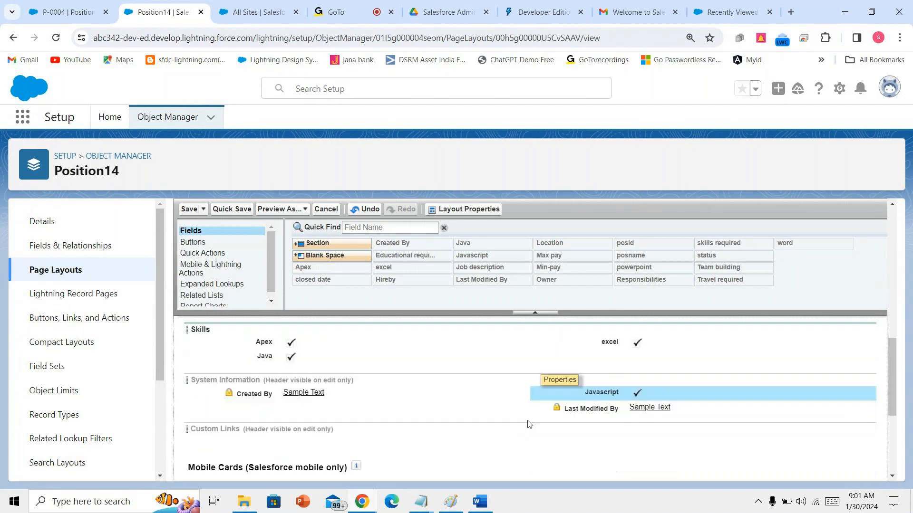
scroll(528, 424, "up", 1)
left_click_drag(573, 452, 611, 418)
- Move powerpoint, word and Team building into the Skills section as well
scroll(611, 419, "up", 3)
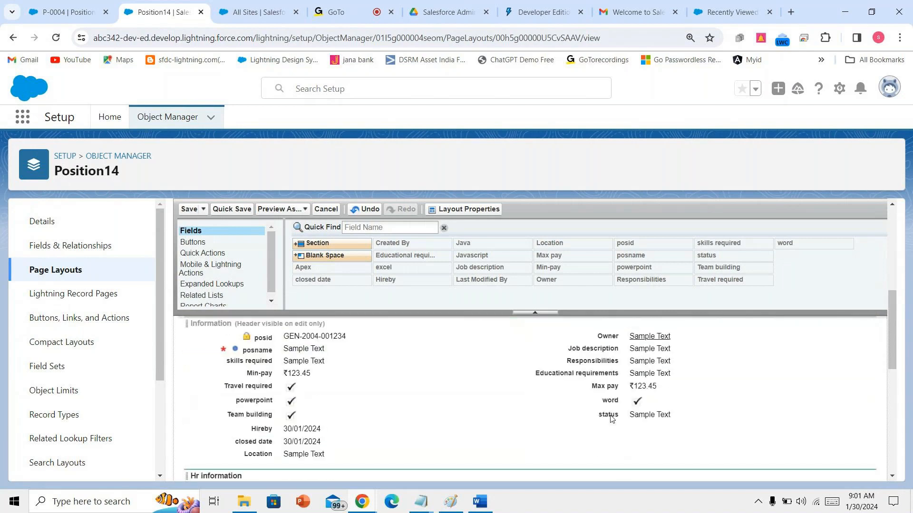
left_click_drag(384, 406, 417, 394)
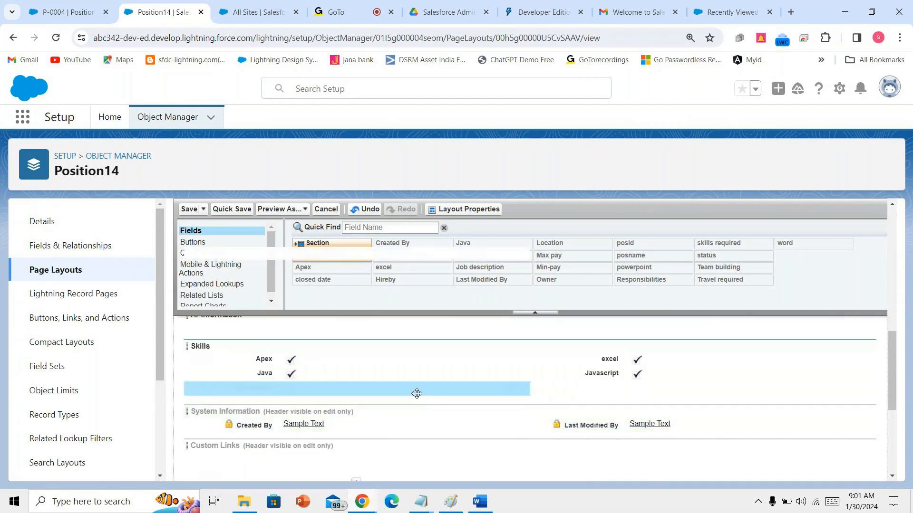
scroll(416, 393, "up", 3)
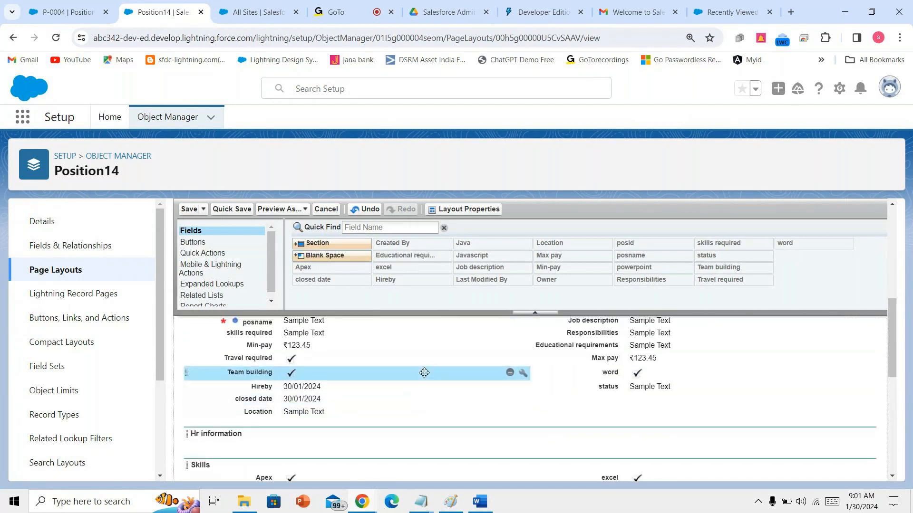
left_click_drag(424, 373, 457, 370)
left_click_drag(591, 369, 599, 412)
scroll(593, 417, "up", 2)
left_click_drag(394, 393, 584, 401)
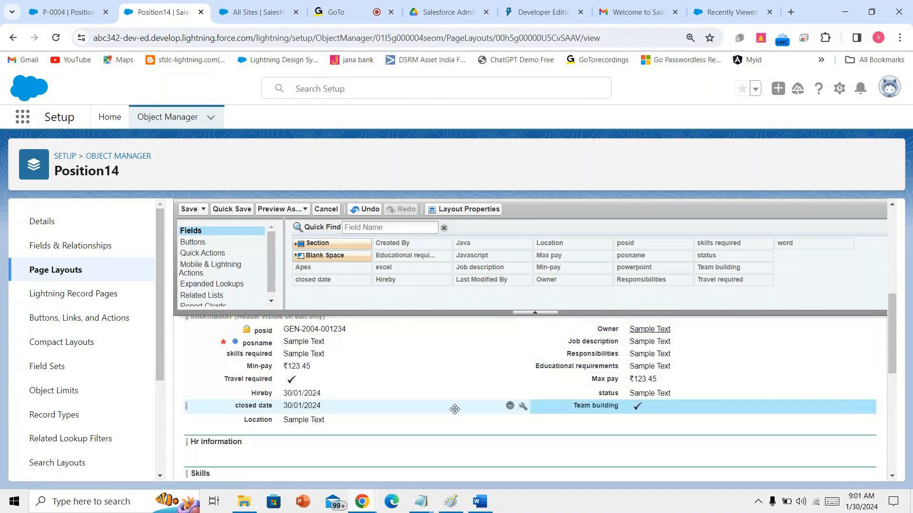
scroll(455, 410, "down", 1)
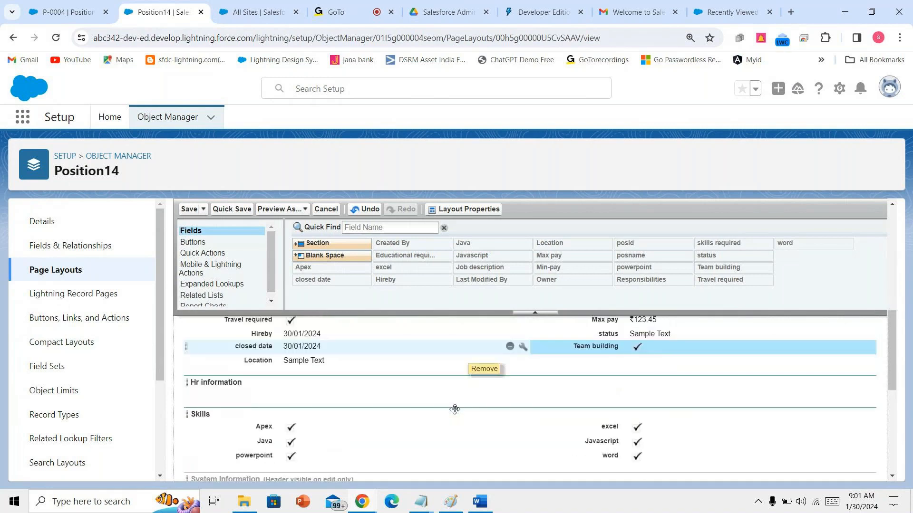
scroll(455, 409, "down", 1)
scroll(452, 409, "up", 1)
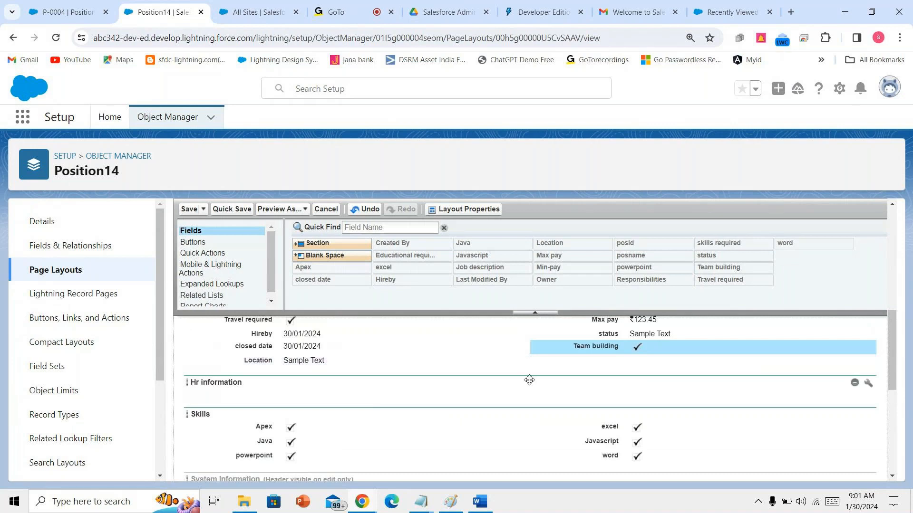
left_click_drag(577, 348, 378, 470)
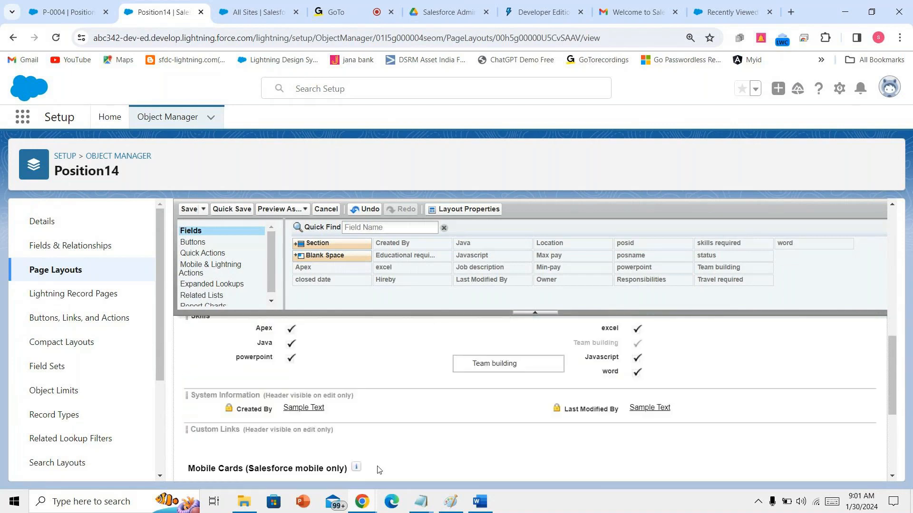
left_click_drag(576, 345, 357, 373)
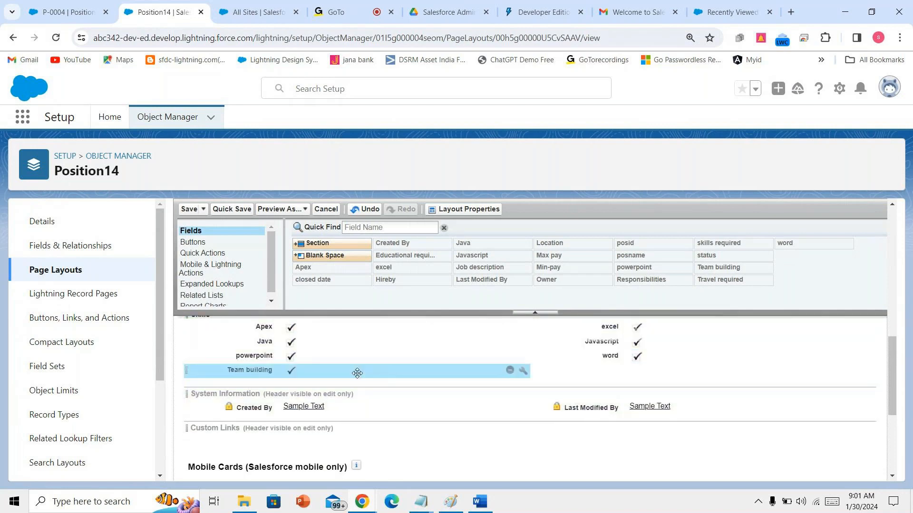
scroll(377, 384, "up", 3)
scroll(377, 384, "up", 2)
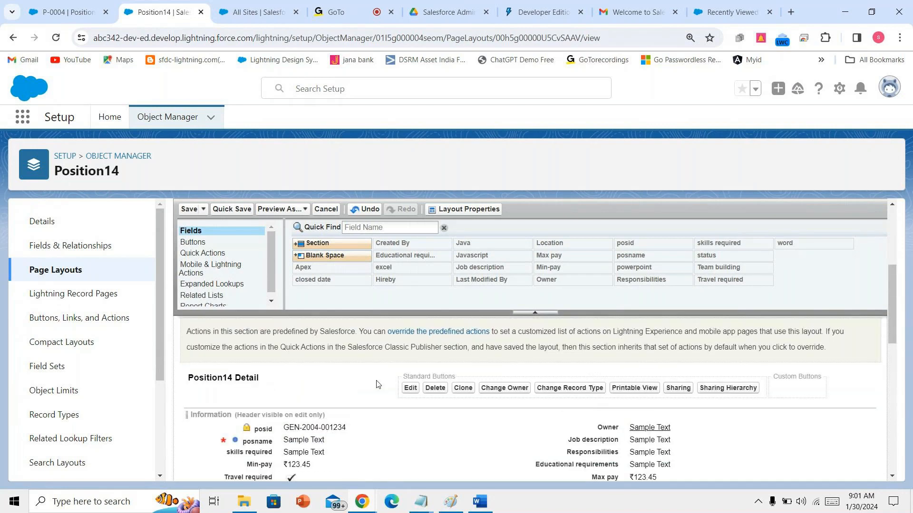
scroll(377, 384, "up", 2)
- Save the Position14 Layout, then reopen it and Quick Save again
left_click(188, 209)
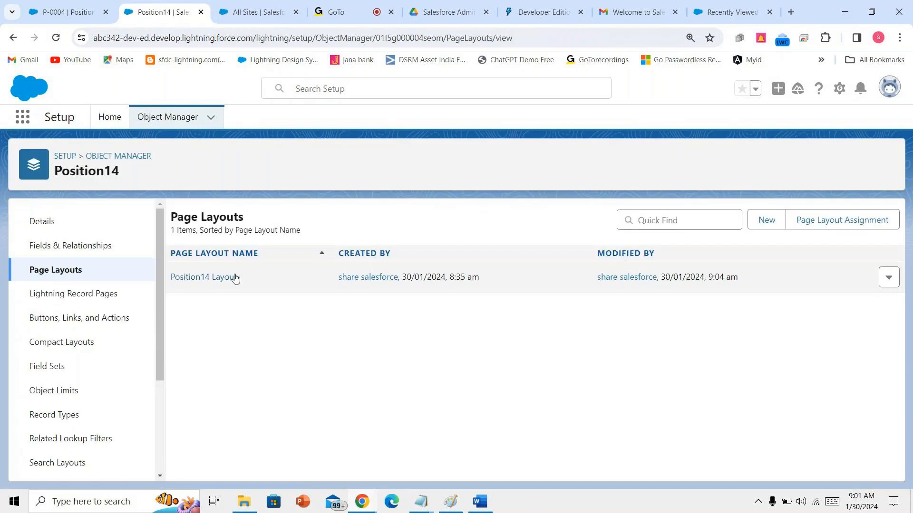
left_click(234, 279)
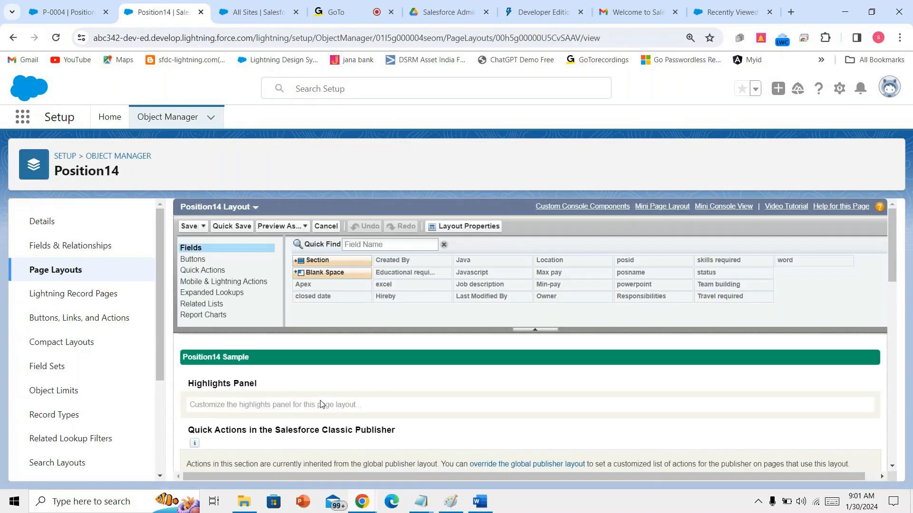
scroll(321, 405, "down", 10)
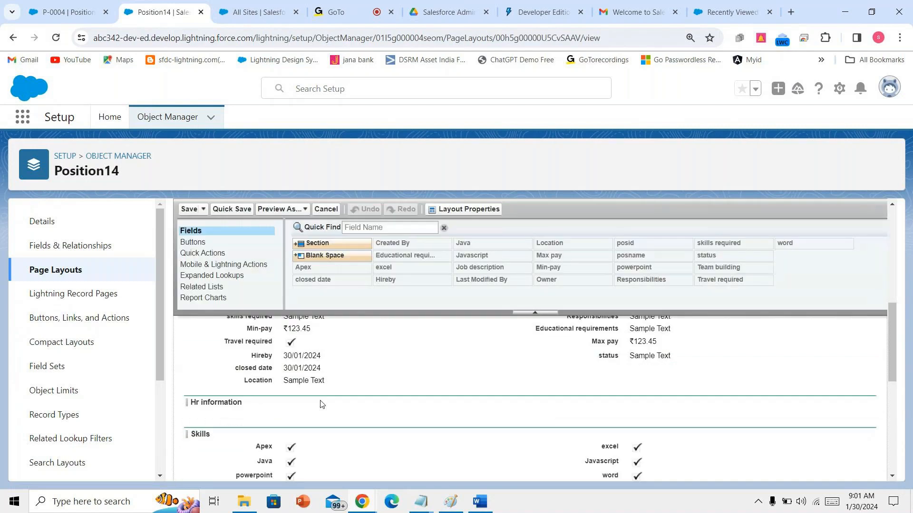
scroll(320, 405, "down", 3)
left_click(238, 209)
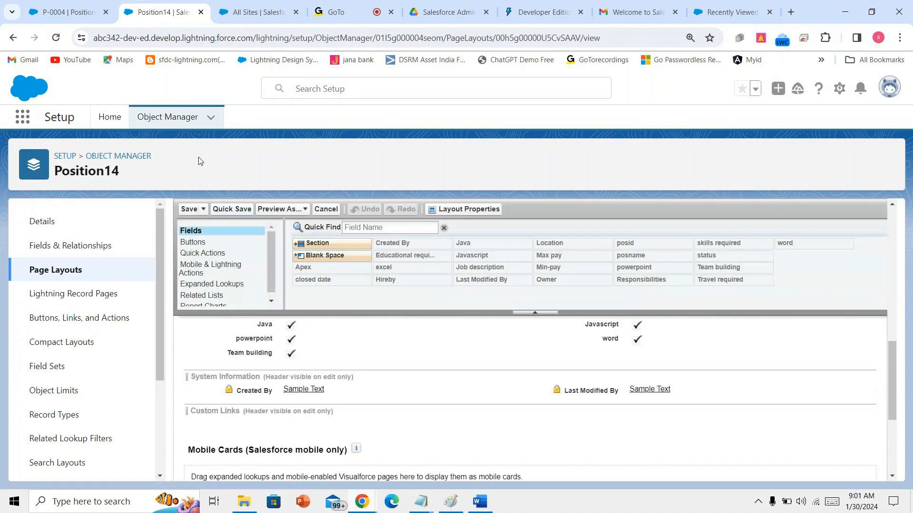
- Reload record P-0004 to see the layout changes and open the Position14s list
left_click(67, 12)
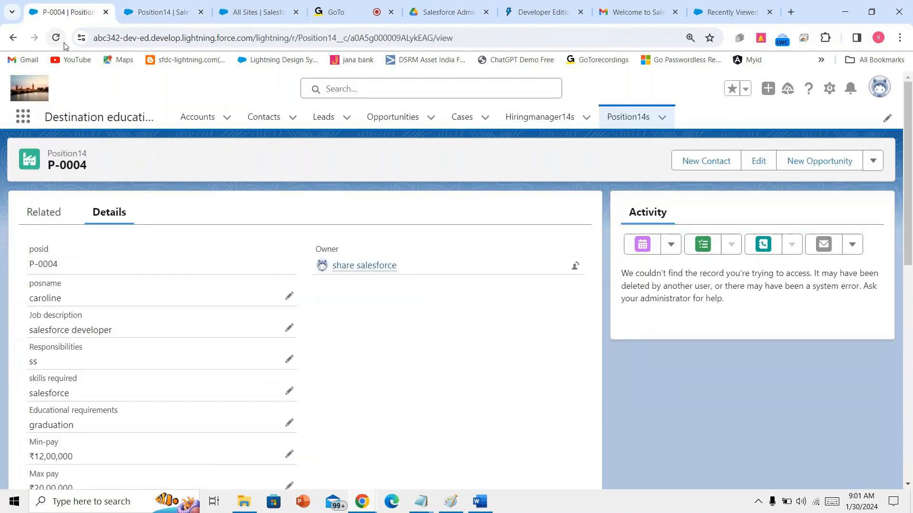
left_click(55, 37)
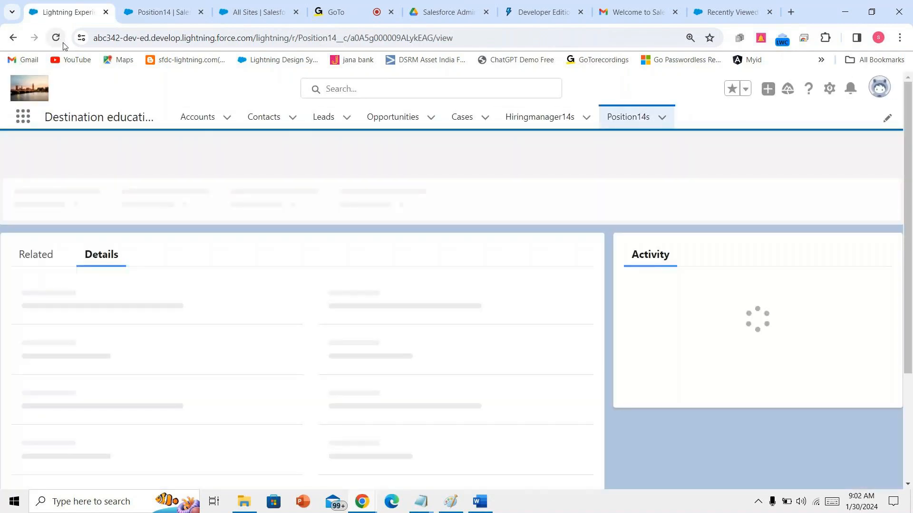
left_click(626, 114)
- Switch to the Destination education app via App Launcher search 'des' and open Position14s
left_click(752, 167)
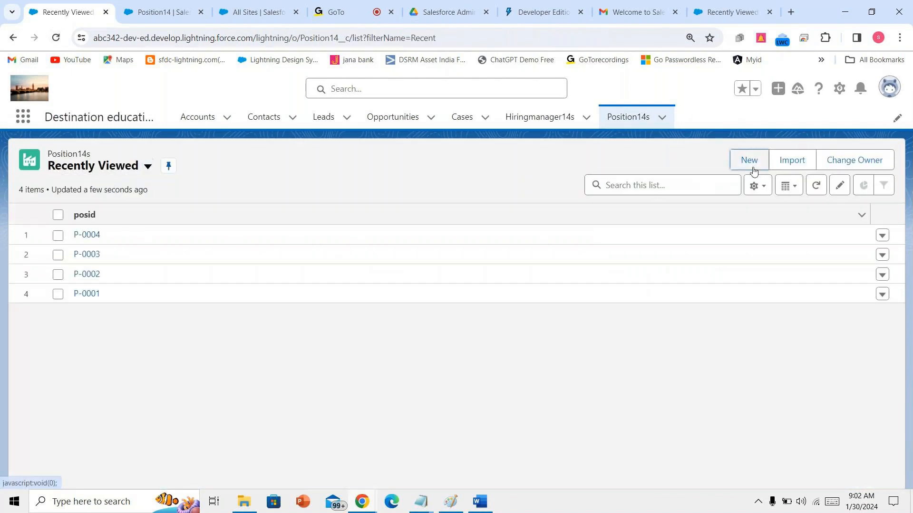
left_click(723, 89)
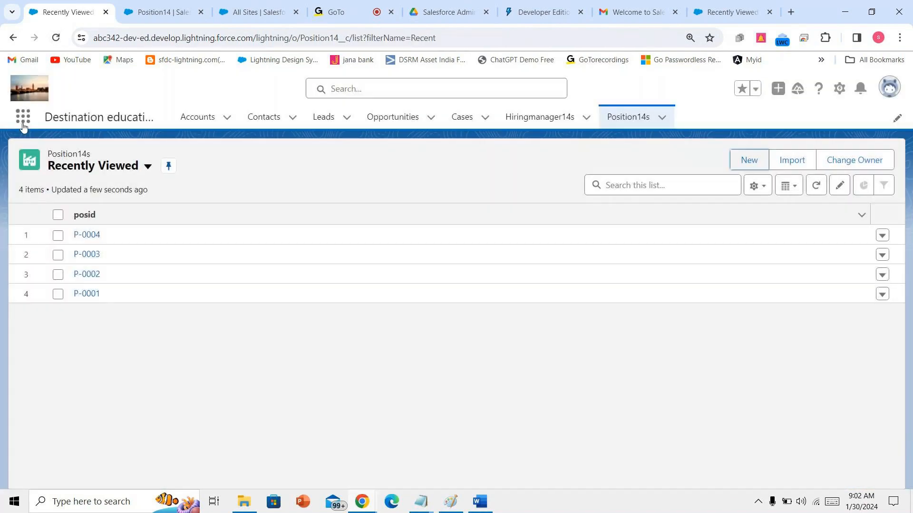
left_click(22, 122)
type("des")
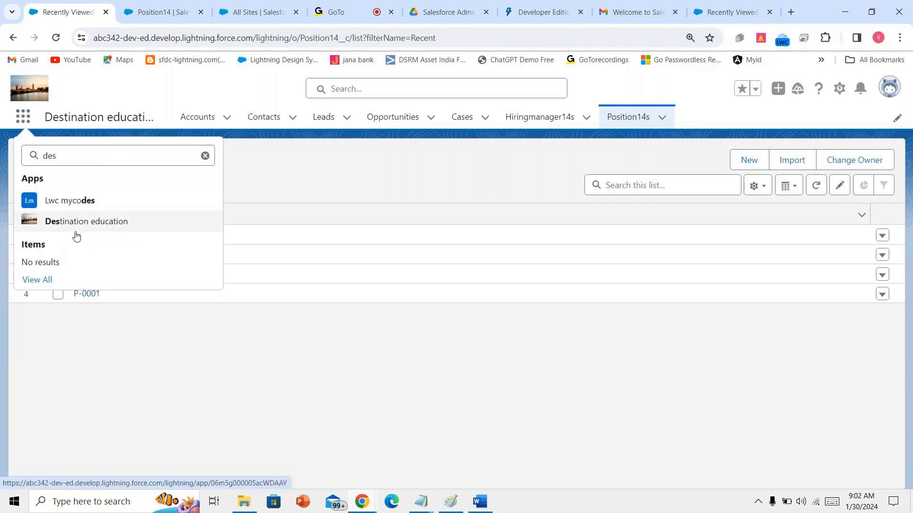
left_click(75, 221)
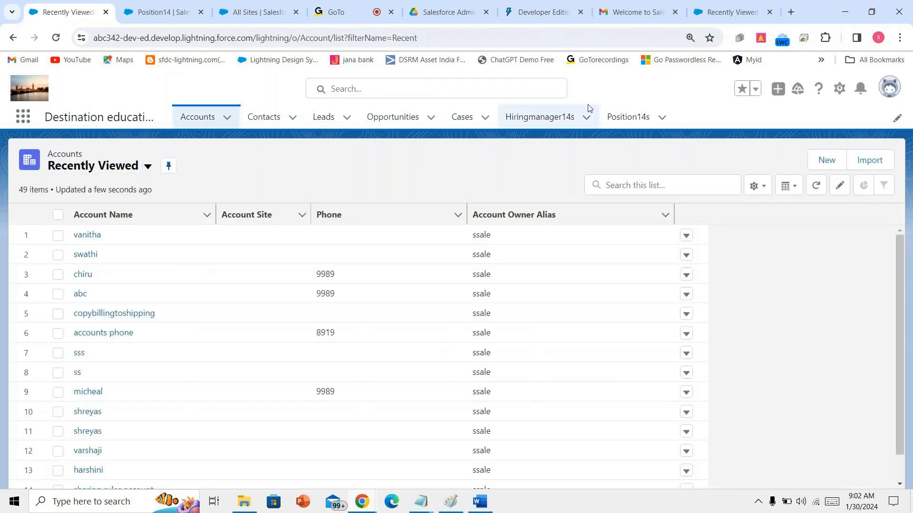
left_click(613, 116)
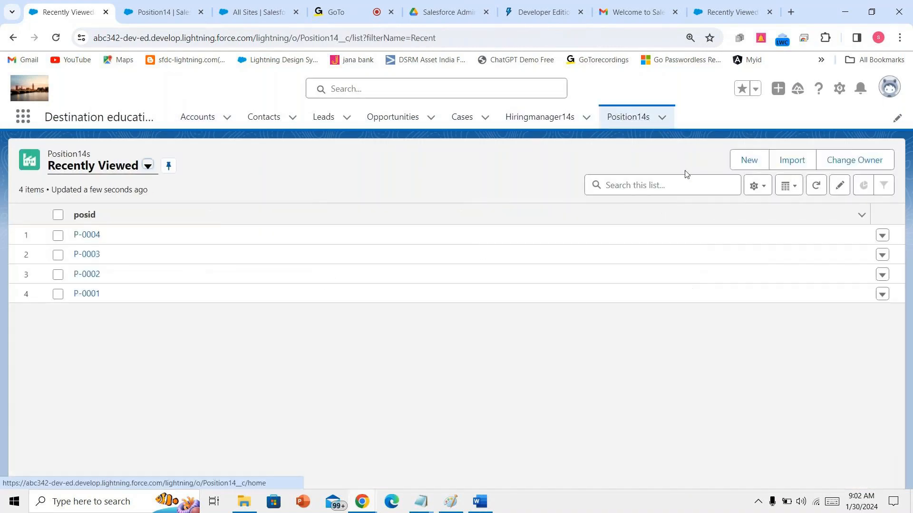
- Log out of Salesforce and sign back in with the account password
left_click(754, 166)
scroll(572, 245, "down", 1)
left_click(726, 89)
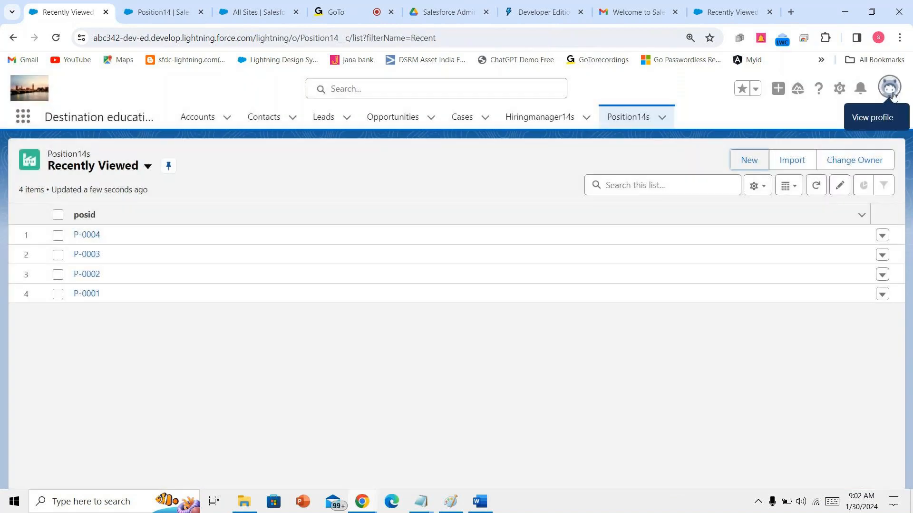
left_click(891, 94)
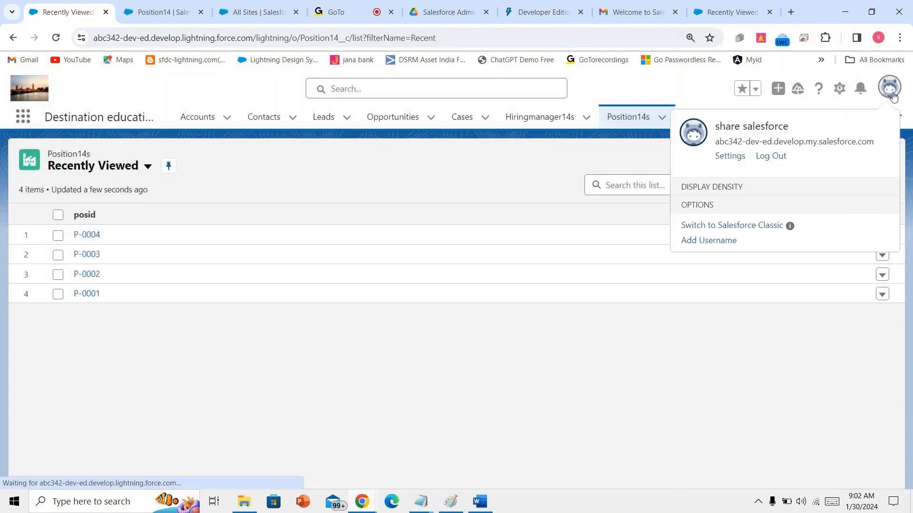
left_click(771, 157)
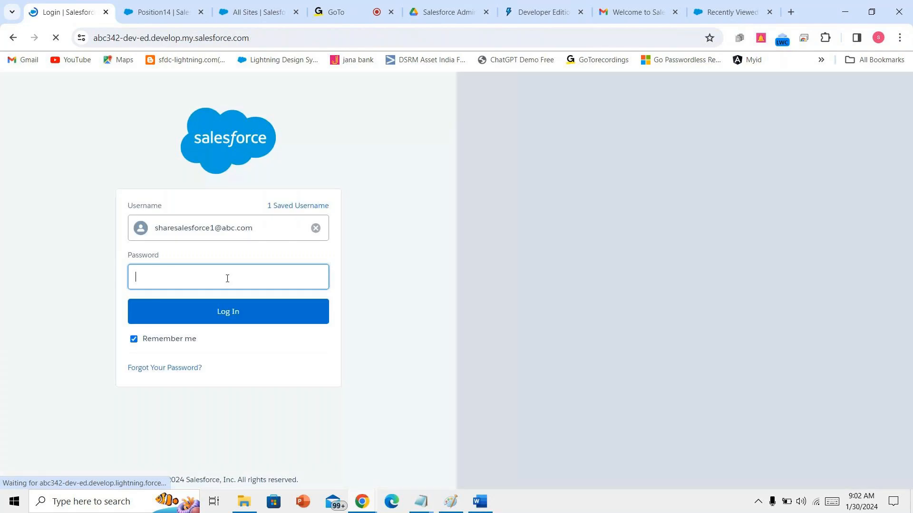
left_click(227, 279)
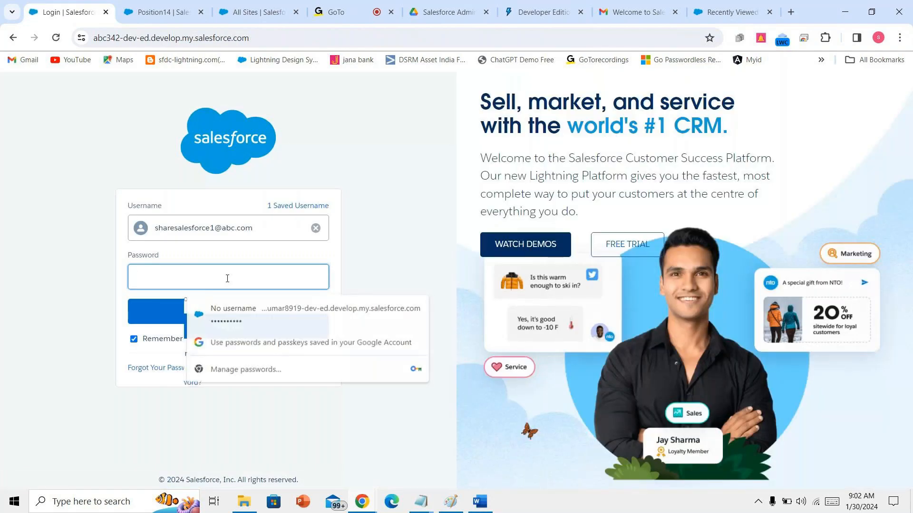
type("•••••••••••••")
key("Return")
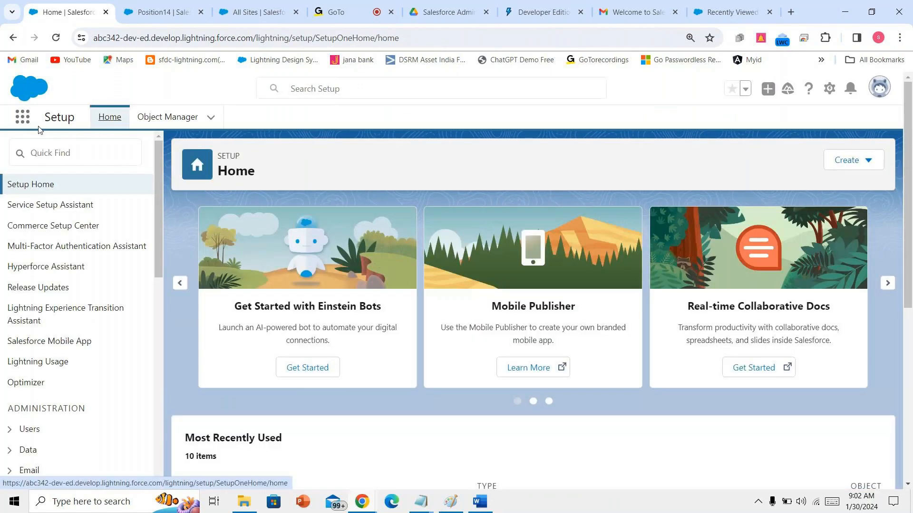
- Reopen Destination education from the App Launcher and show the Position14s records
left_click(24, 120)
type("des")
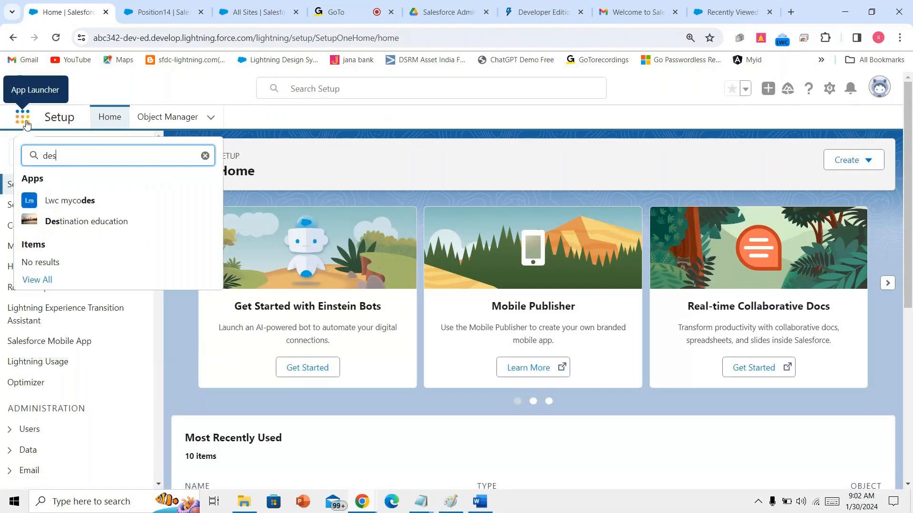
left_click(71, 221)
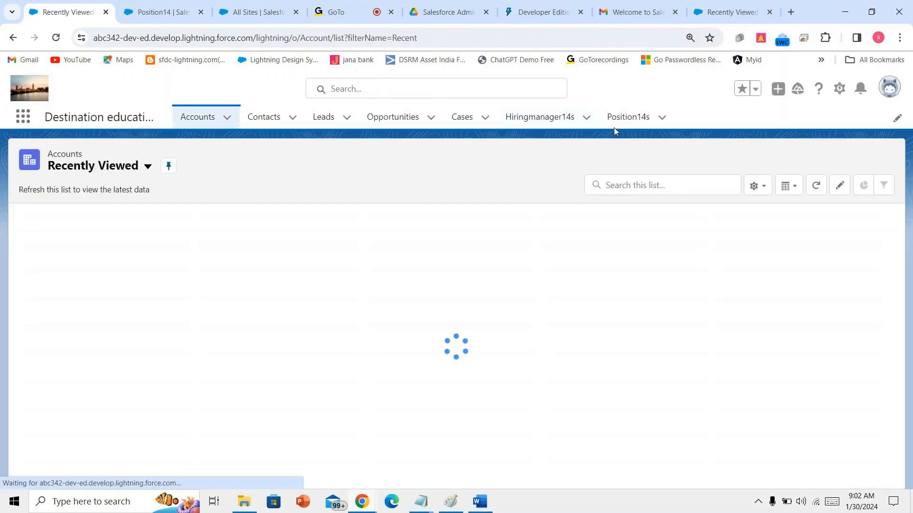
left_click(620, 127)
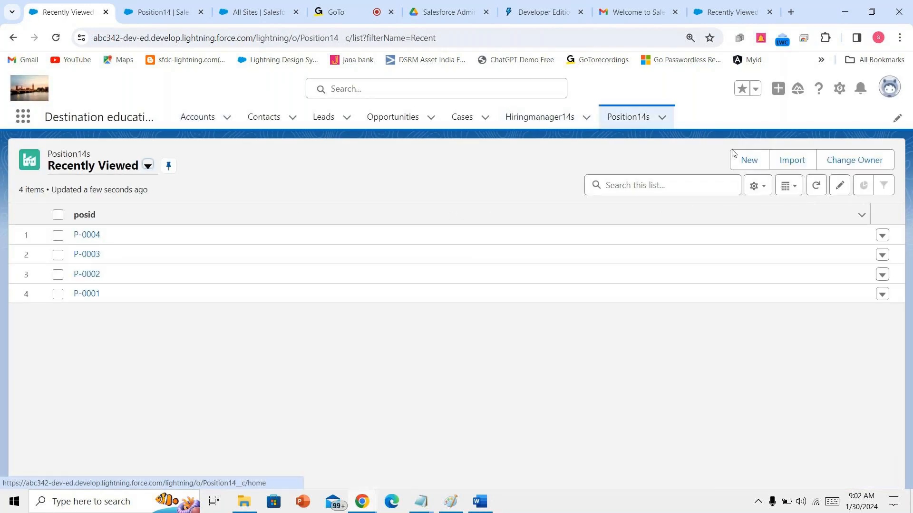
- Start a new Position14 'salesforce dev' with job description 'admin,dev,lwc' and responsibilities 'handling projects'
left_click(749, 161)
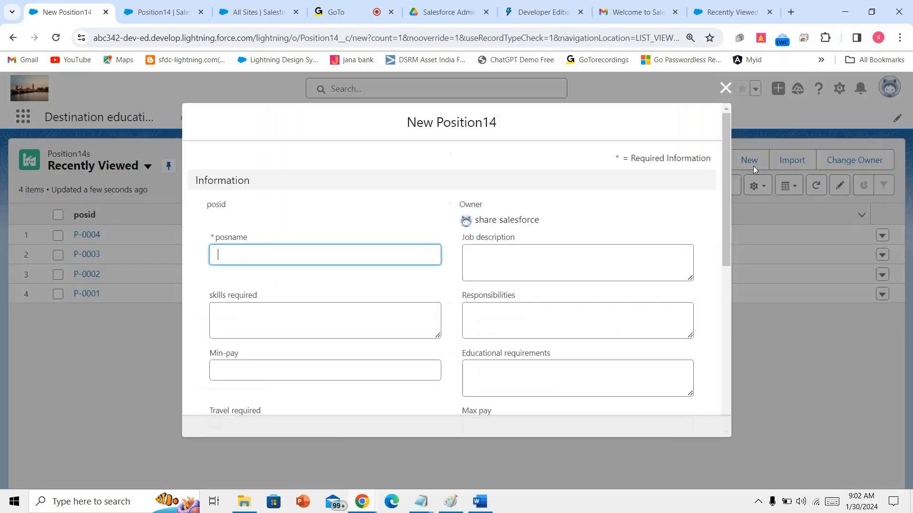
scroll(495, 241, "down", 6)
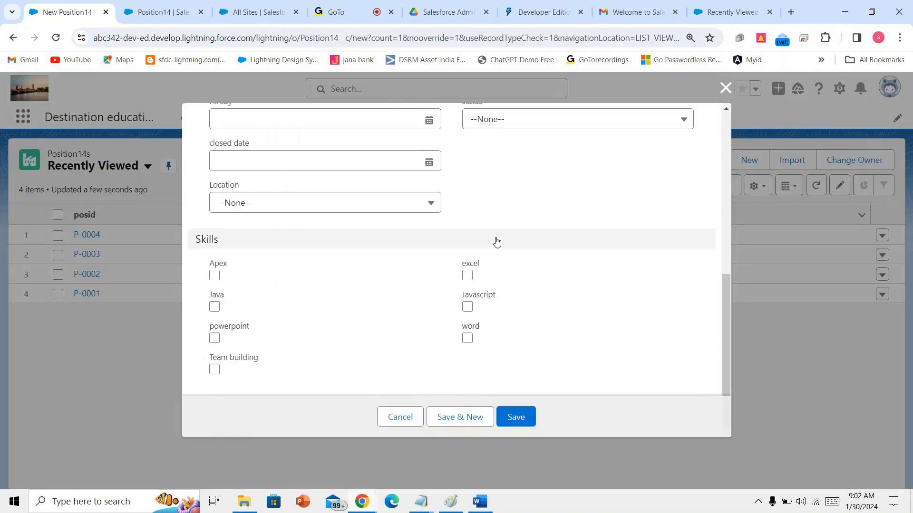
scroll(496, 242, "up", 6)
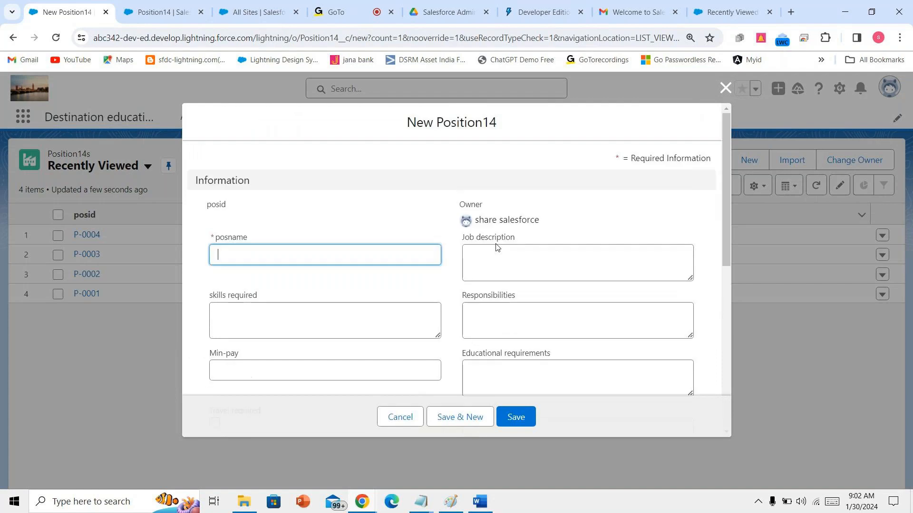
scroll(495, 247, "down", 6)
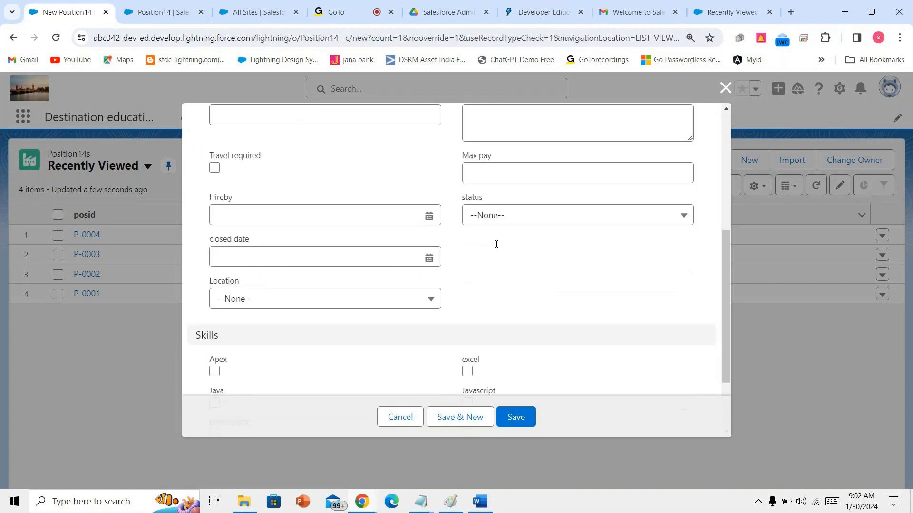
scroll(496, 248, "up", 6)
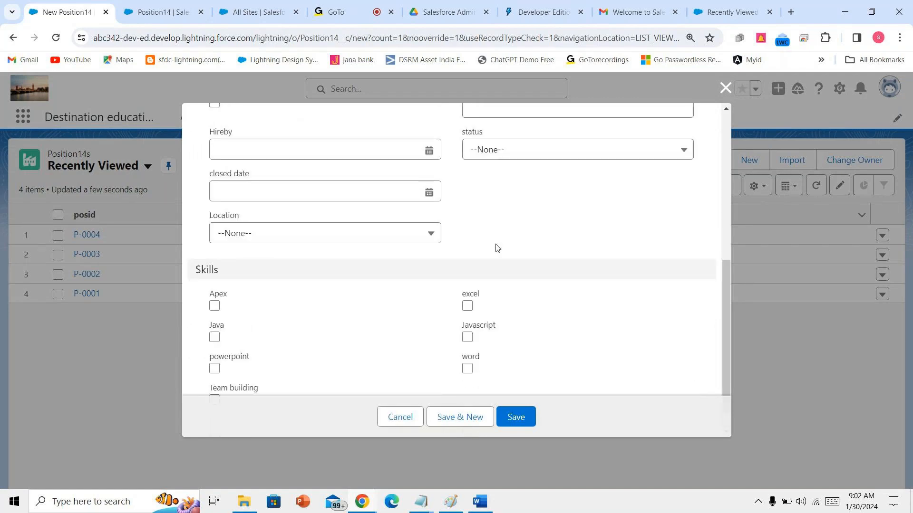
scroll(496, 247, "up", 1)
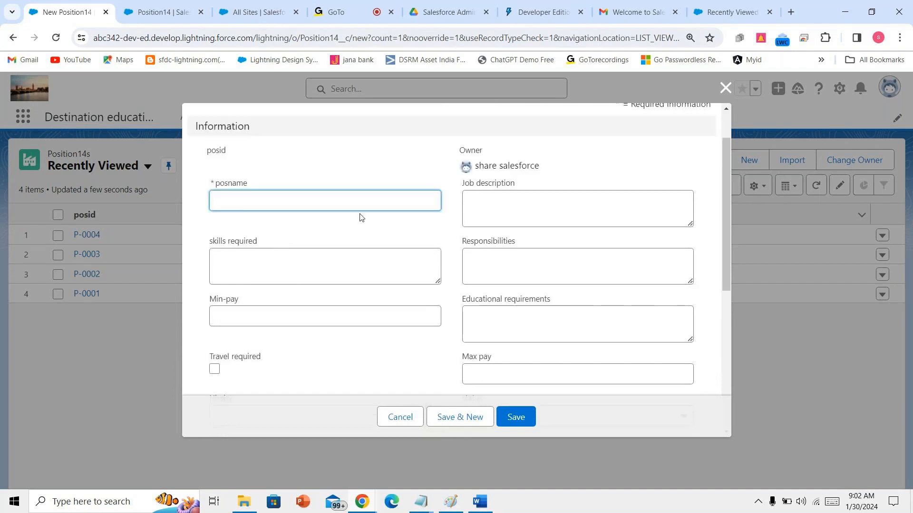
type("salesforce dev")
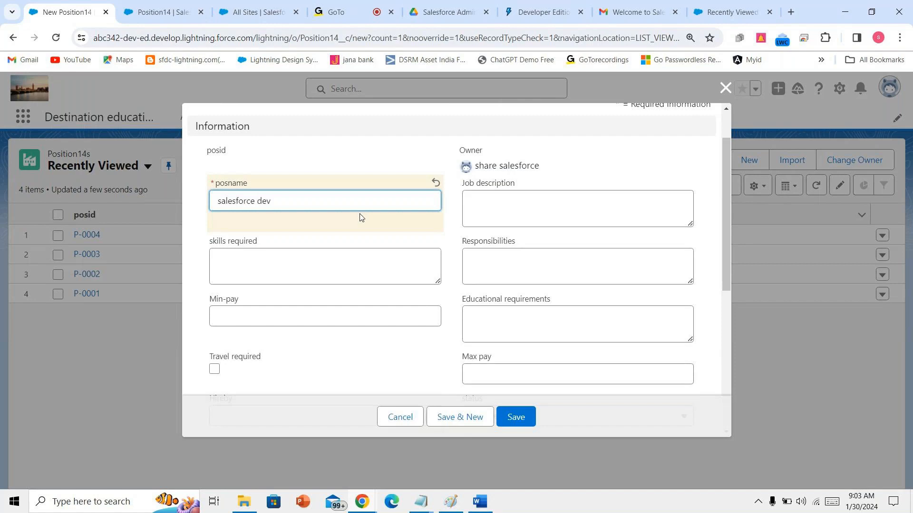
left_click(525, 198)
type("a")
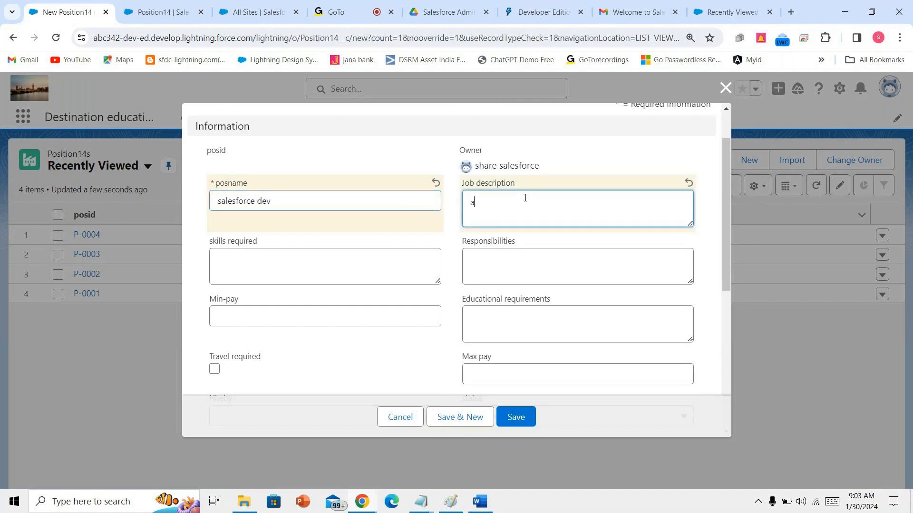
type("dmin,dev,lwc")
left_click(513, 261)
type("handling projects")
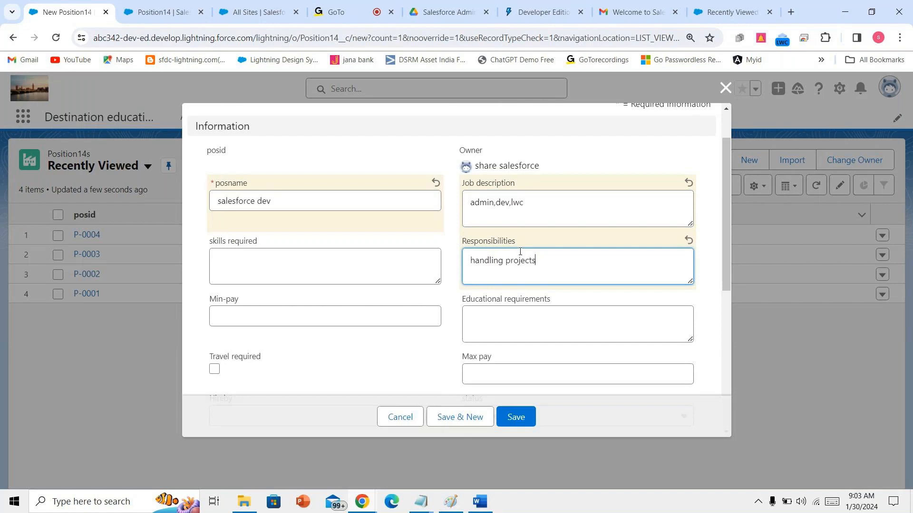
- Set status New Position, travel required, closed date 10/02/2024, Location Hyderabad, and save
scroll(520, 252, "down", 2)
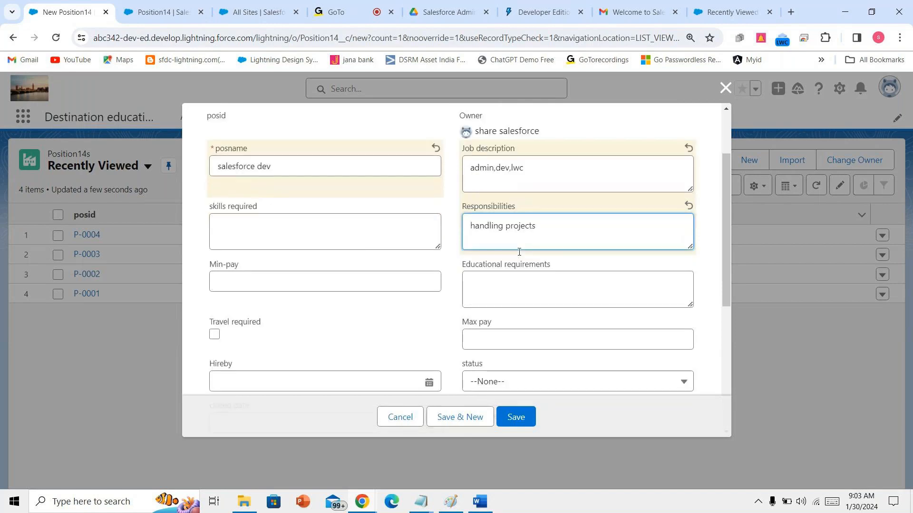
left_click(495, 357)
left_click(511, 217)
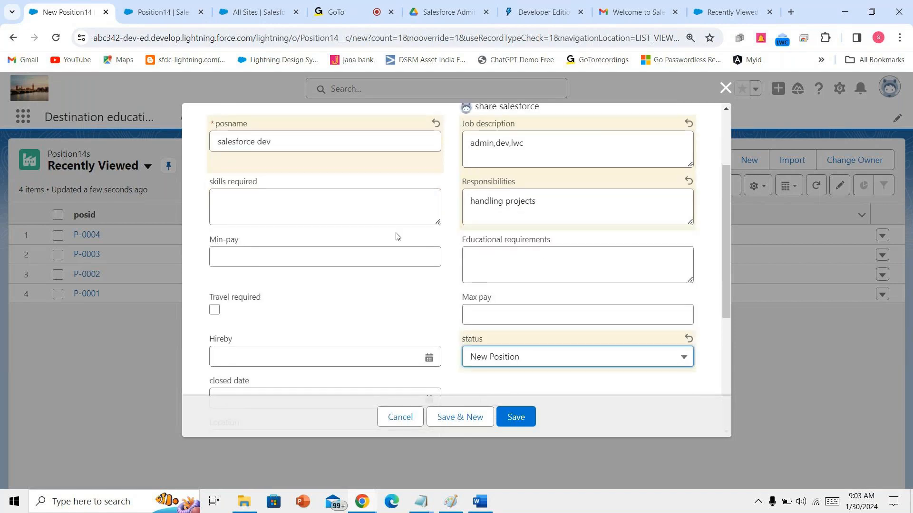
left_click(214, 309)
scroll(217, 312, "down", 2)
left_click(240, 280)
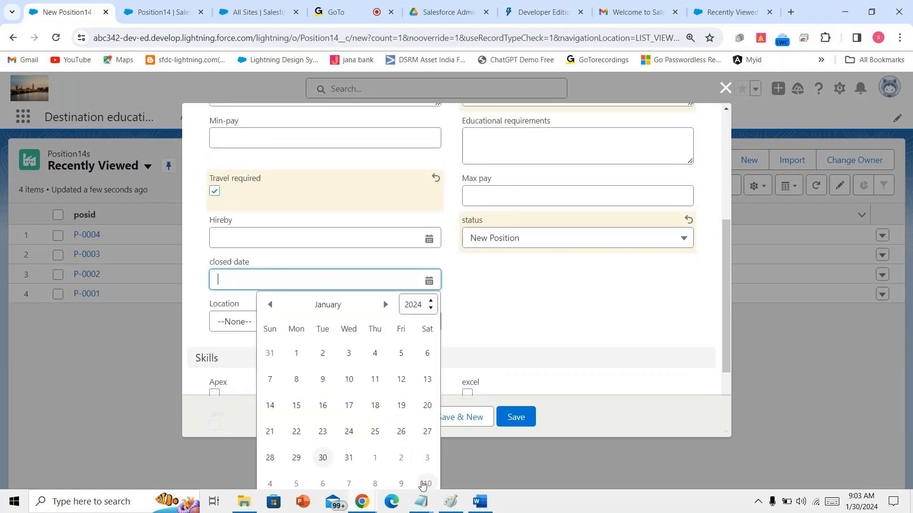
left_click(421, 480)
left_click(316, 327)
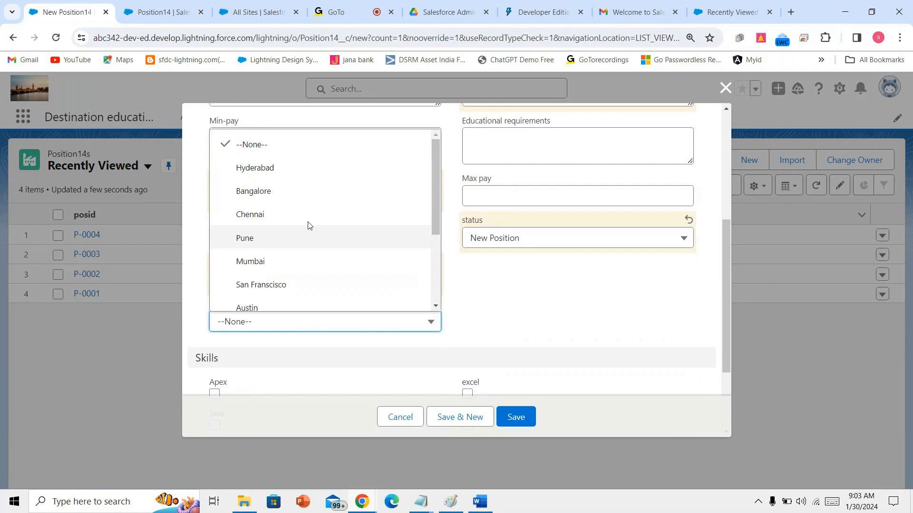
left_click(328, 169)
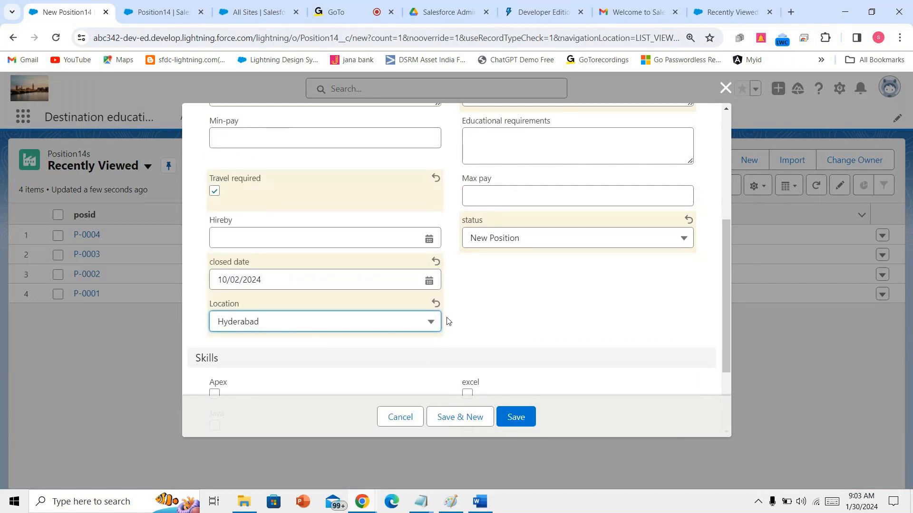
scroll(468, 293, "up", 4)
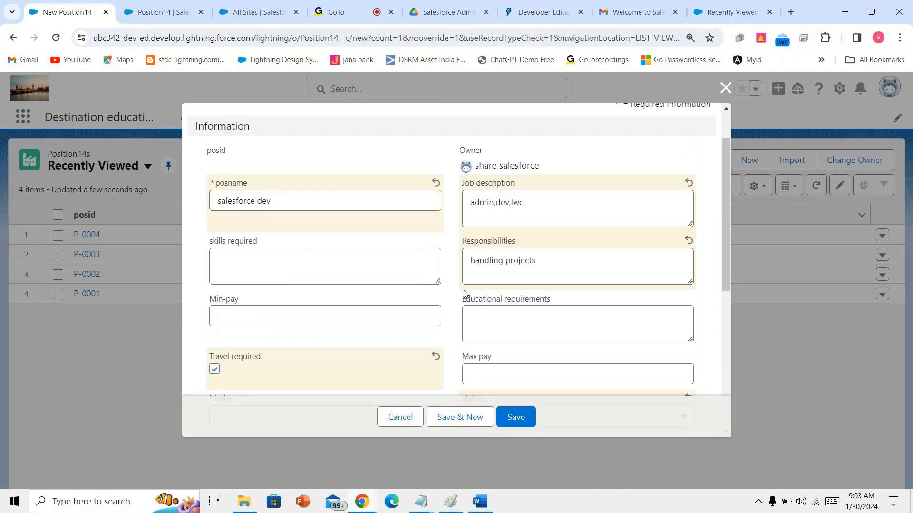
scroll(465, 292, "down", 5)
left_click(515, 417)
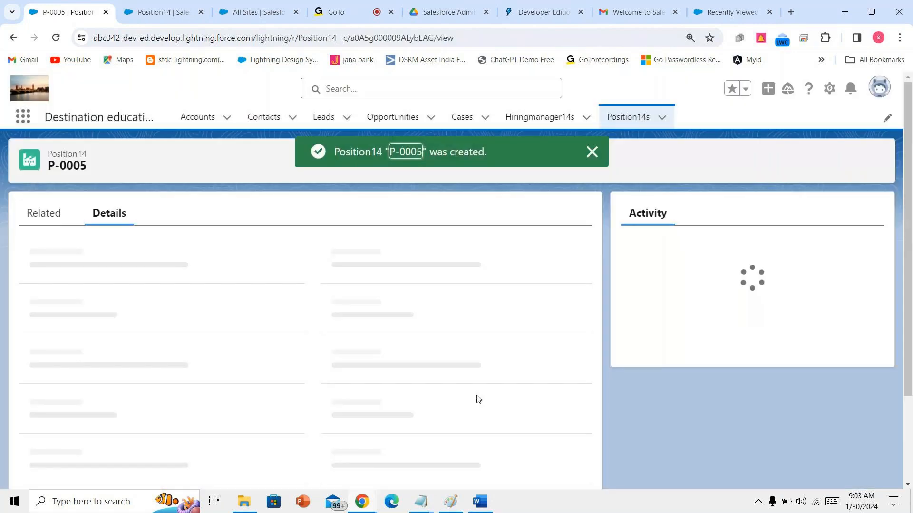
- Open Position14's Fields & Relationships list in Object Manager
scroll(240, 347, "down", 5)
scroll(240, 347, "up", 5)
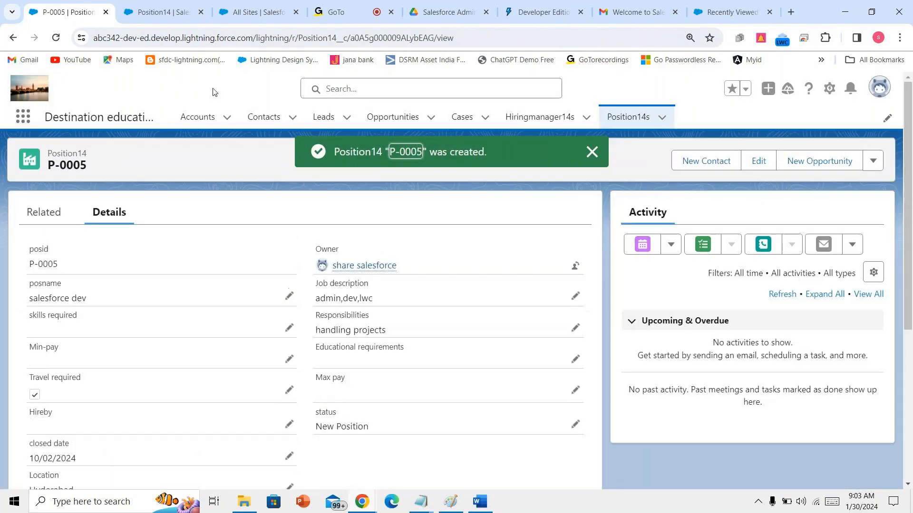
left_click(160, 12)
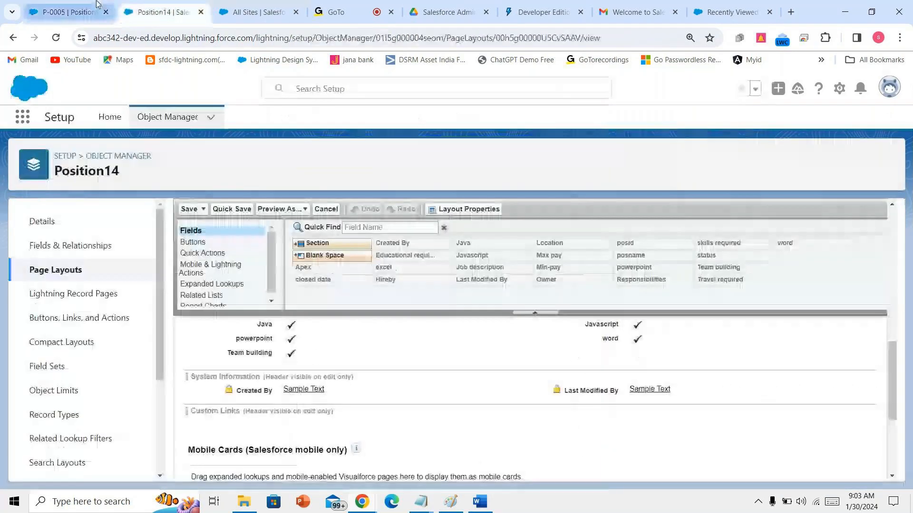
left_click(114, 245)
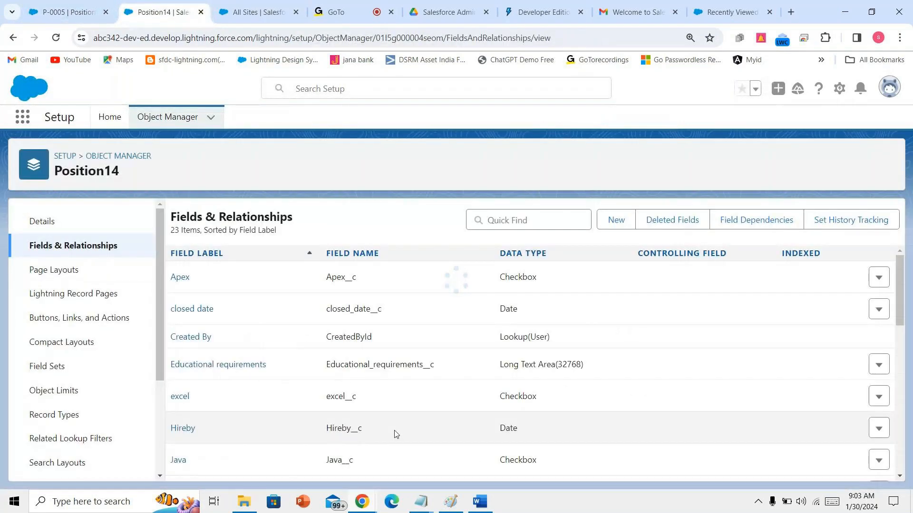
- Review the field specs in the DIFFERENT FIELDS Word document
left_click(480, 502)
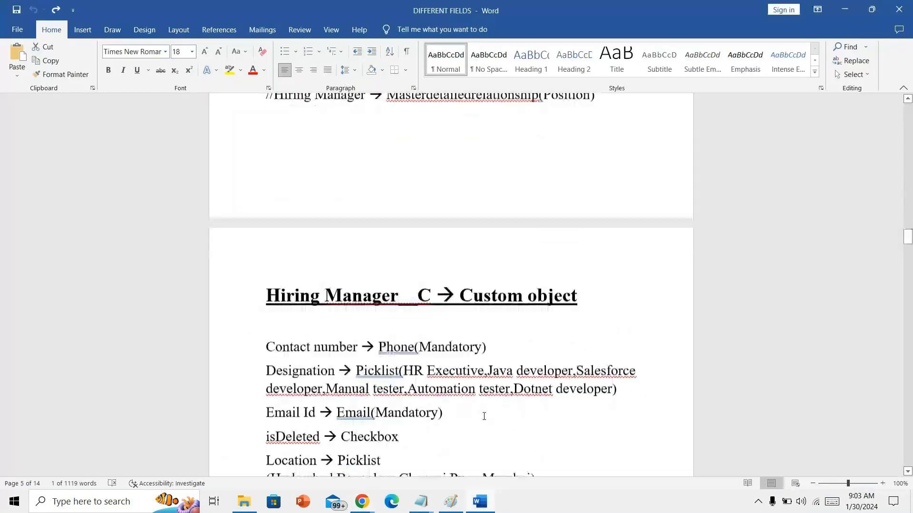
scroll(484, 417, "up", 8)
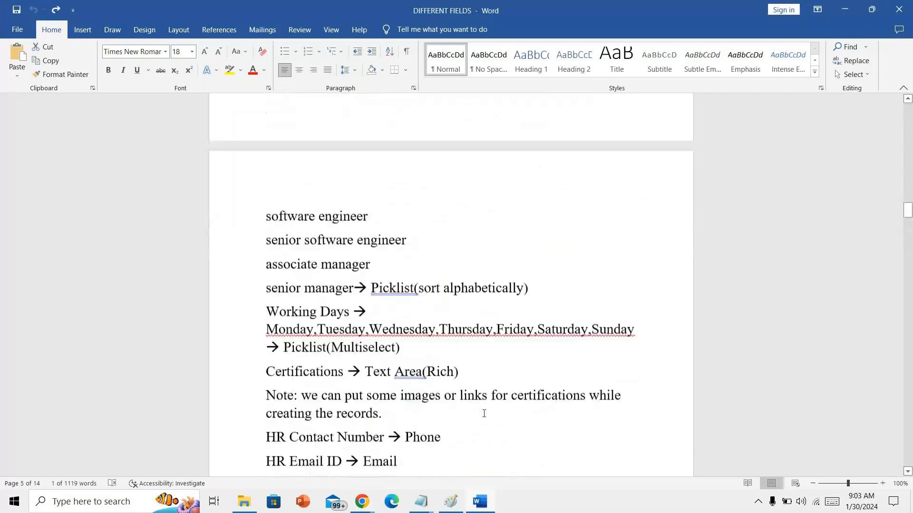
scroll(484, 413, "up", 1)
scroll(484, 413, "up", 5)
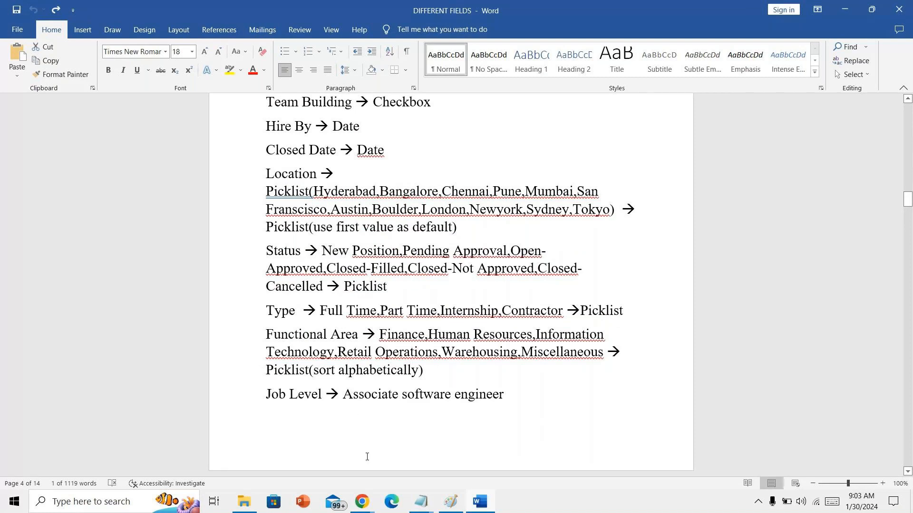
- Search Position14 fields for 'sta', recheck the spec, then reload the full fields list
left_click(366, 504)
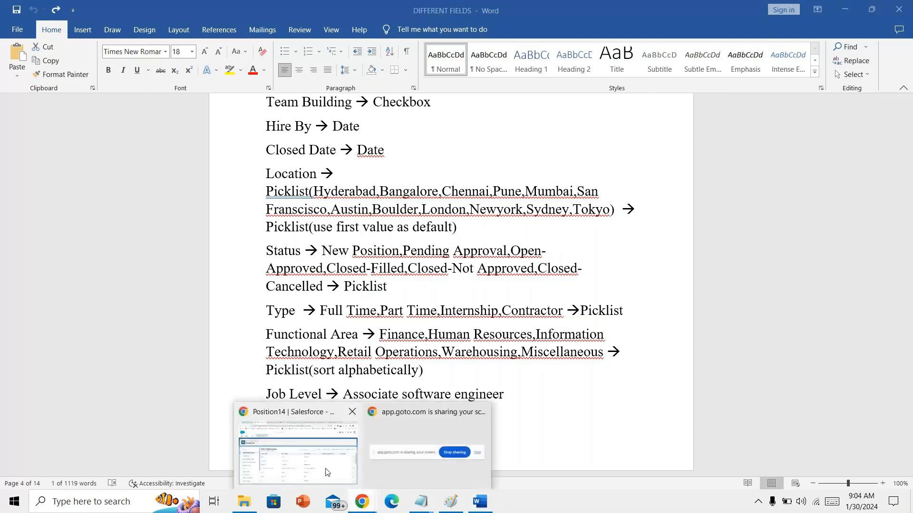
left_click(326, 472)
left_click(540, 217)
type("sta")
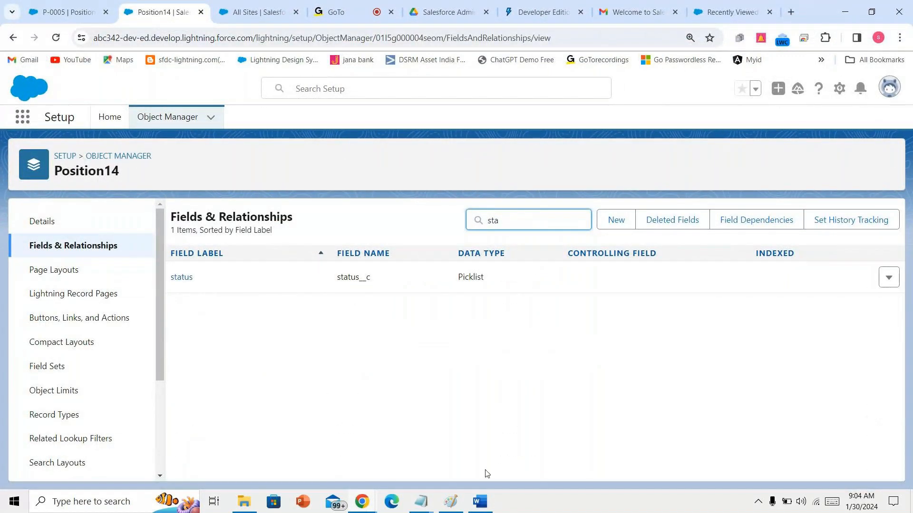
left_click(480, 502)
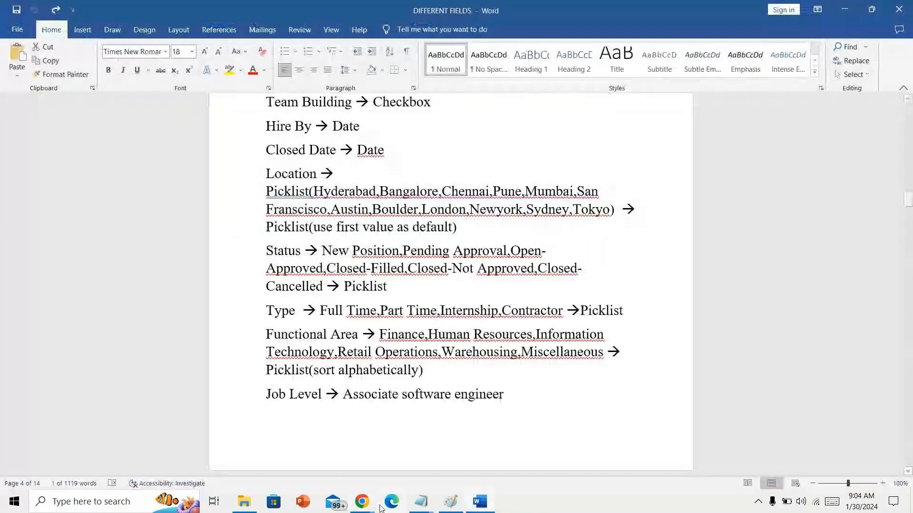
mouse_move(370, 508)
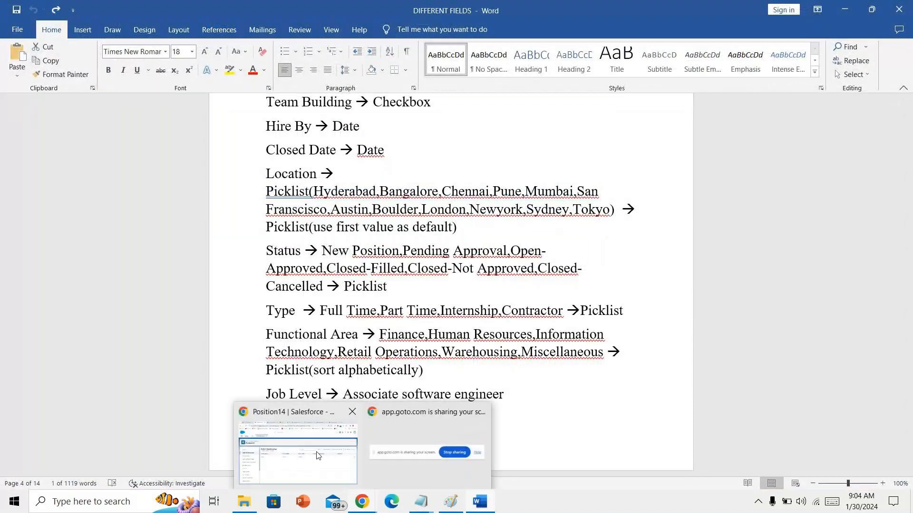
left_click(317, 455)
left_click(123, 258)
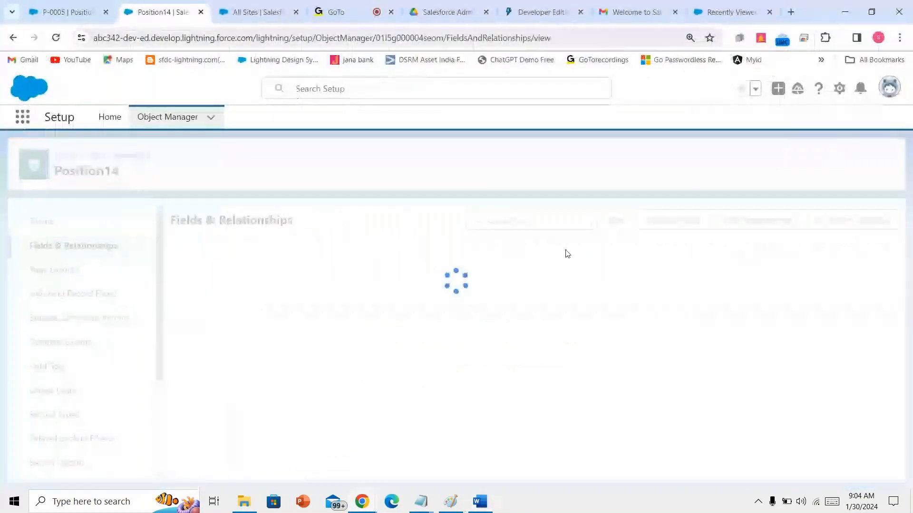
- Start a new Picklist custom field labelled 'Type' with manually entered values
left_click(611, 219)
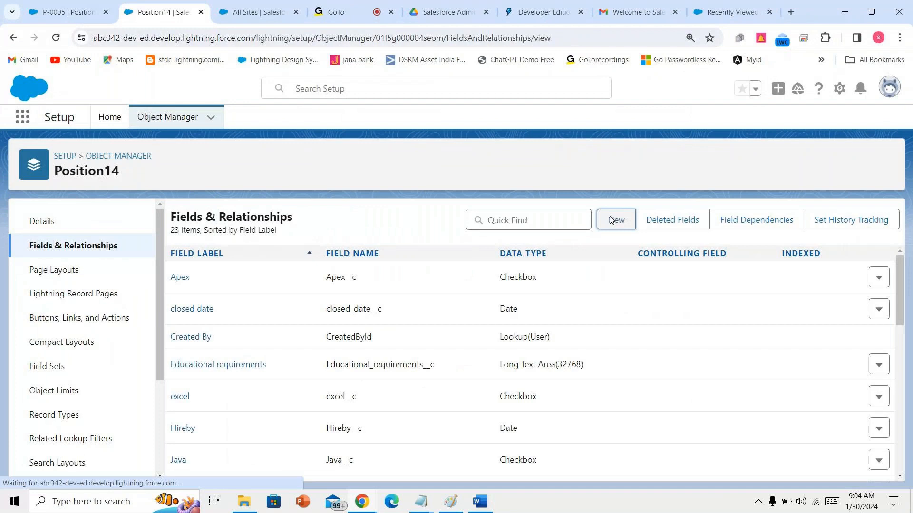
scroll(222, 421, "down", 3)
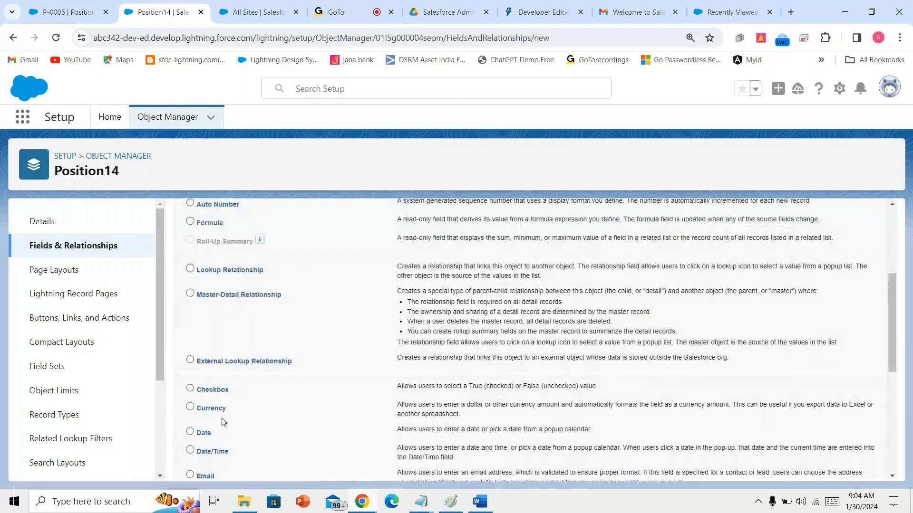
scroll(219, 413, "down", 1)
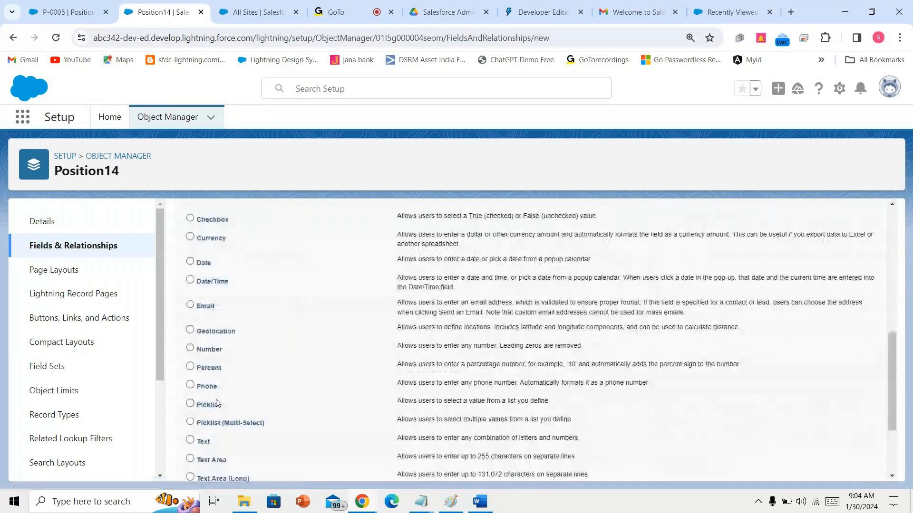
left_click(217, 406)
scroll(217, 406, "down", 2)
left_click(842, 468)
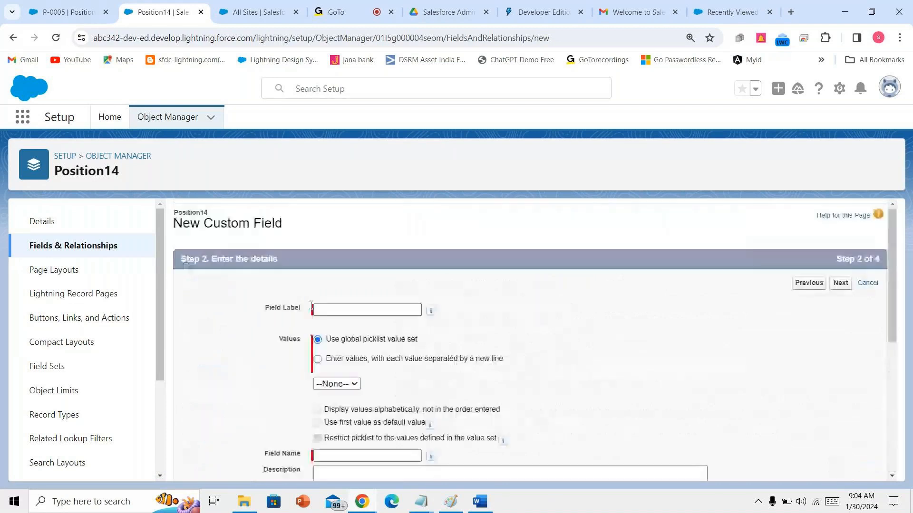
type("T")
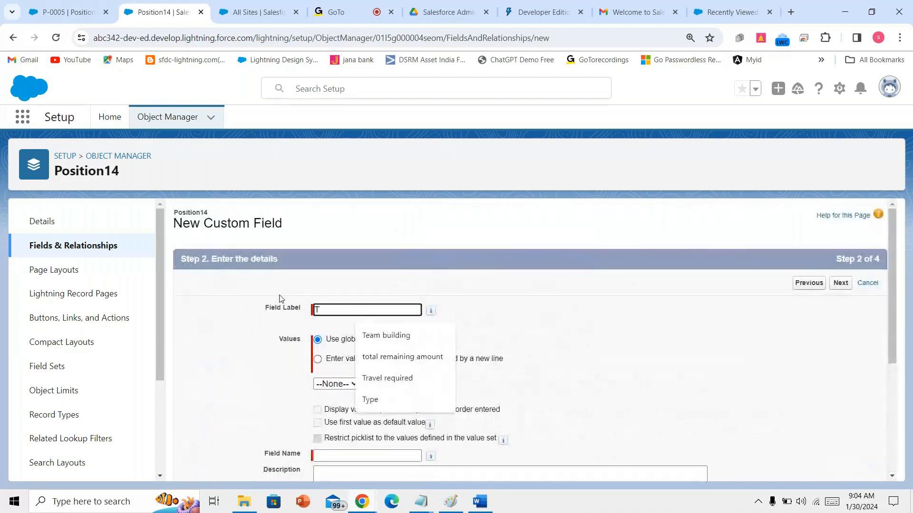
type("ype")
left_click(340, 365)
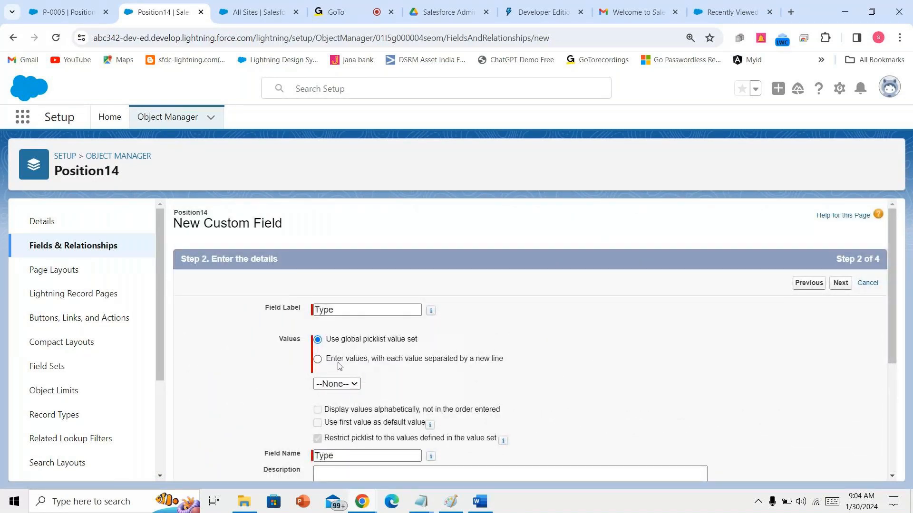
left_click(340, 365)
- Paste Full Time, Part Time, Internship and Contractor from the notes, one value per line
key("alt+Tab")
left_click(326, 312)
left_click_drag(326, 314, 563, 311)
key("ctrl+c")
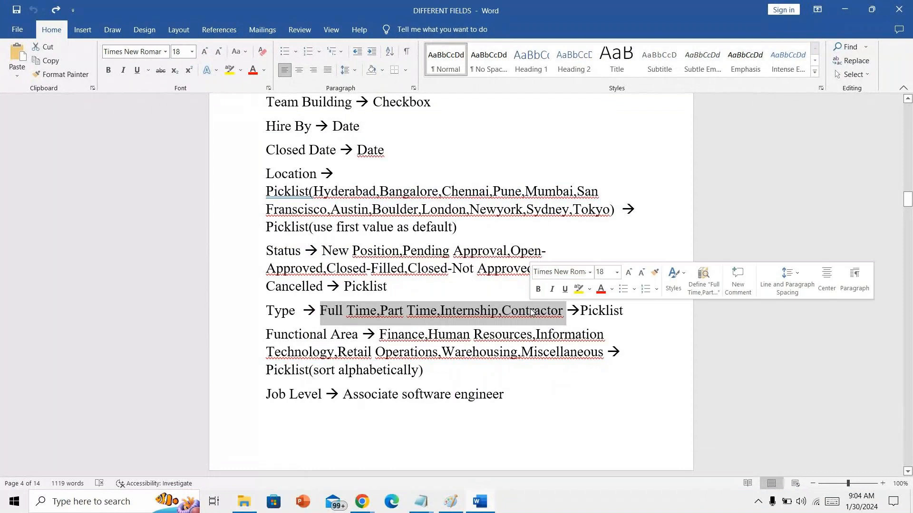
left_click(362, 502)
left_click(331, 461)
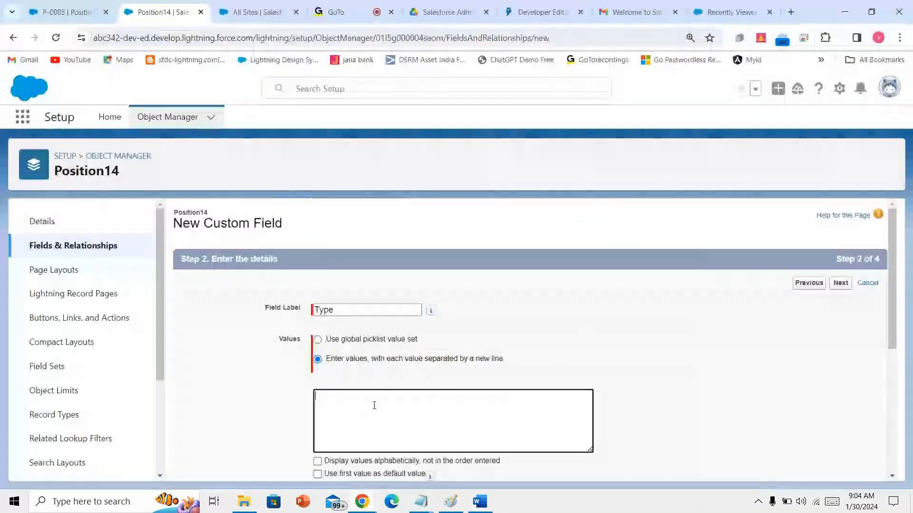
key("ctrl+v")
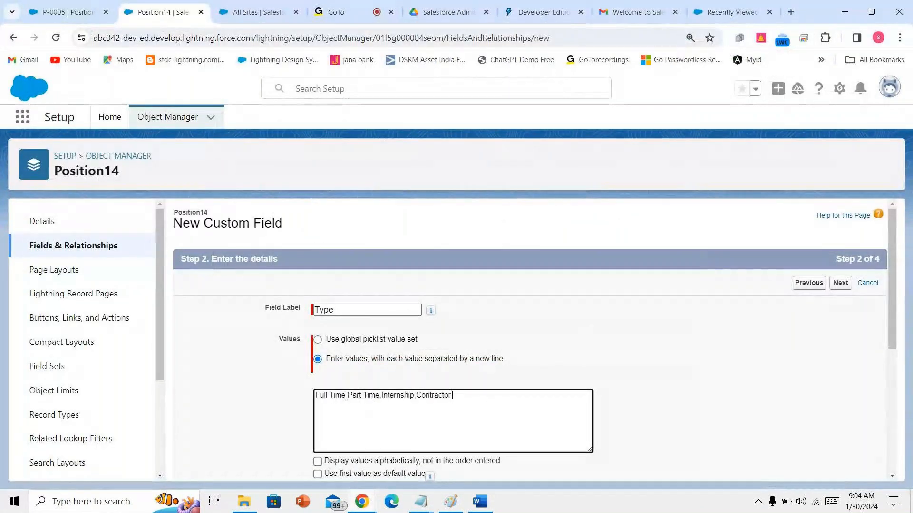
left_click(349, 399)
key("BackSpace")
key("Return")
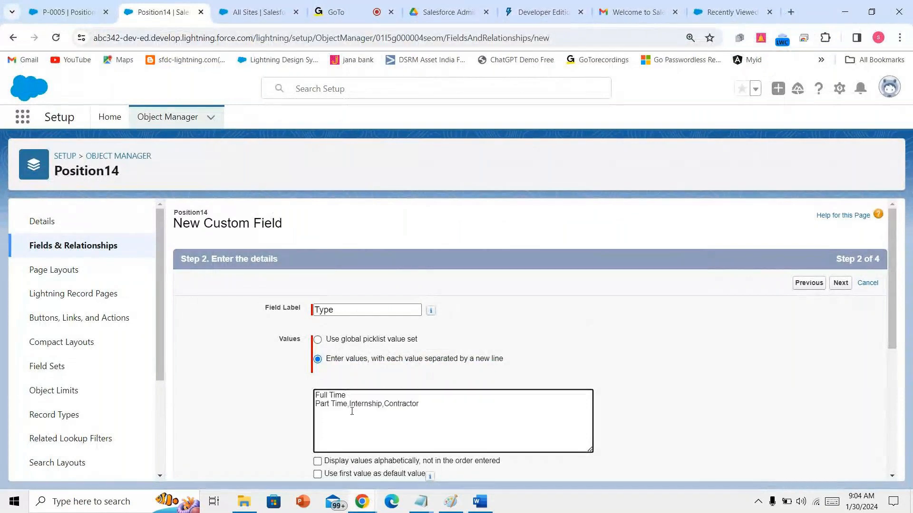
left_click(350, 406)
key("BackSpace")
key("Return")
left_click(352, 411)
key("BackSpace")
key("Return")
- Leave Type not required, accept field-level security, keep it on Position14 Layout, and save
scroll(370, 395, "down", 3)
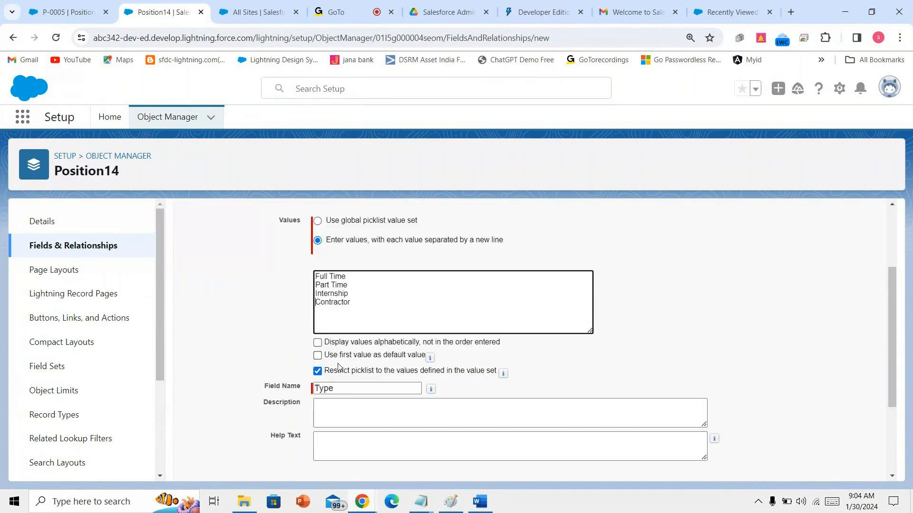
scroll(339, 366, "down", 3)
left_click(318, 359)
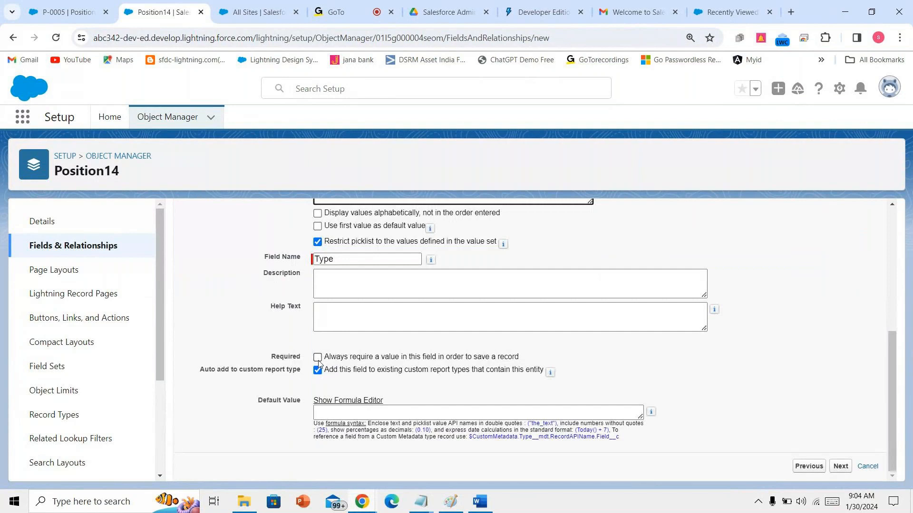
left_click_drag(325, 357, 520, 357)
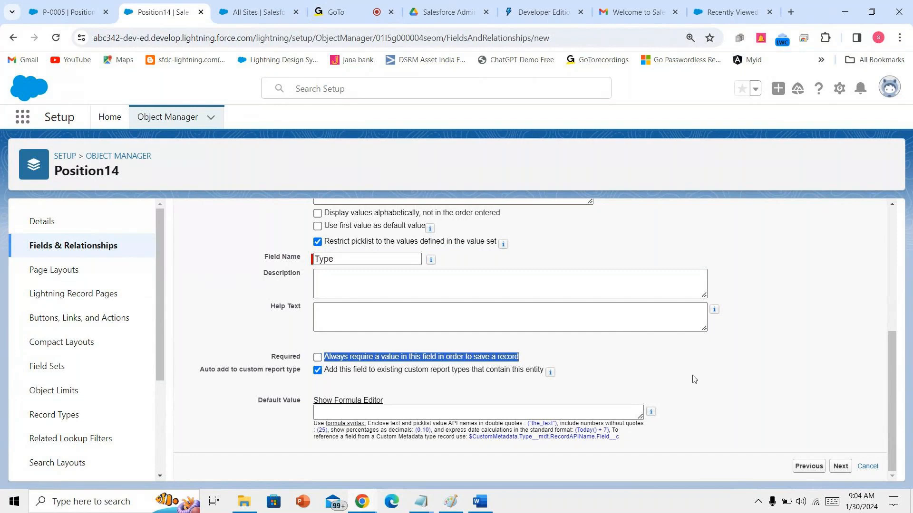
left_click(840, 466)
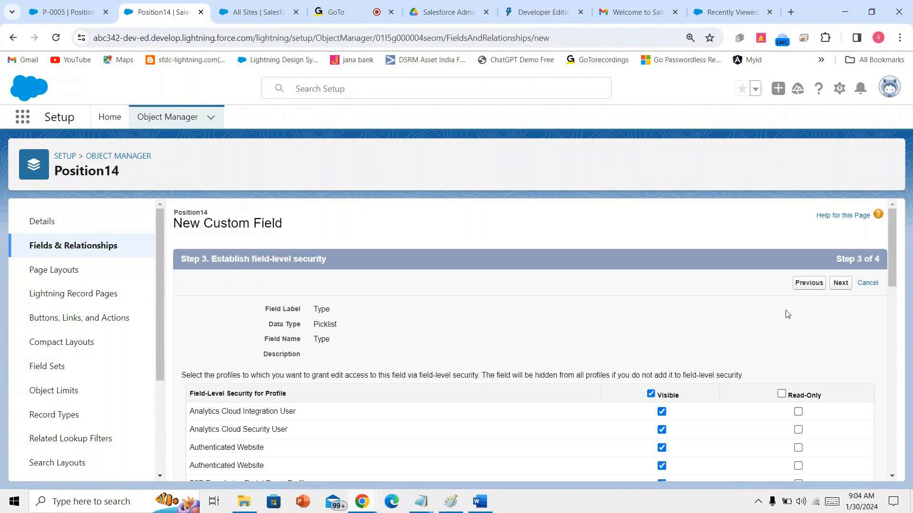
left_click(837, 284)
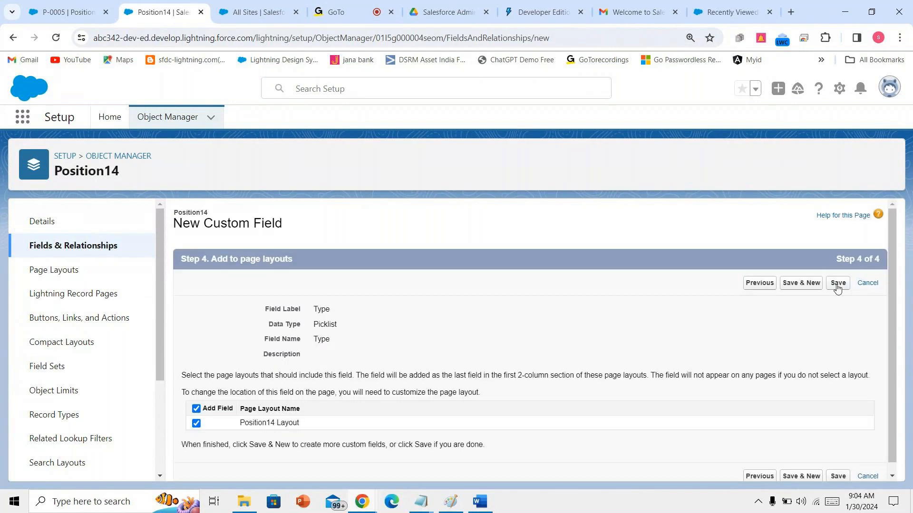
left_click(837, 284)
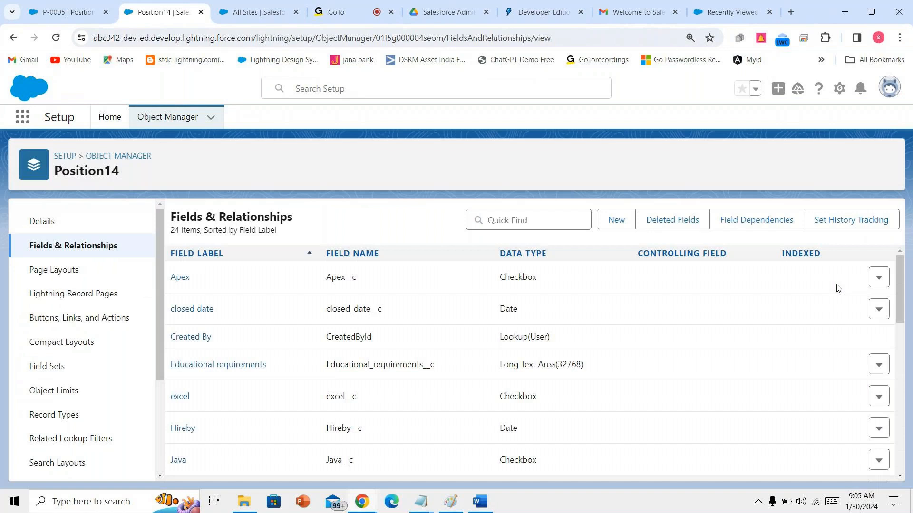
- Copy the Functional Area values from Word and choose Picklist as the new field's type
left_click(489, 511)
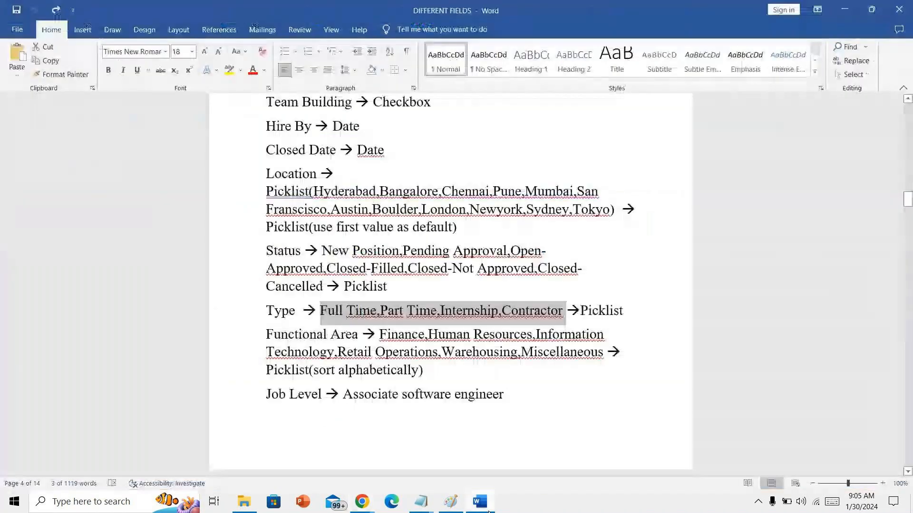
left_click_drag(379, 335, 573, 359)
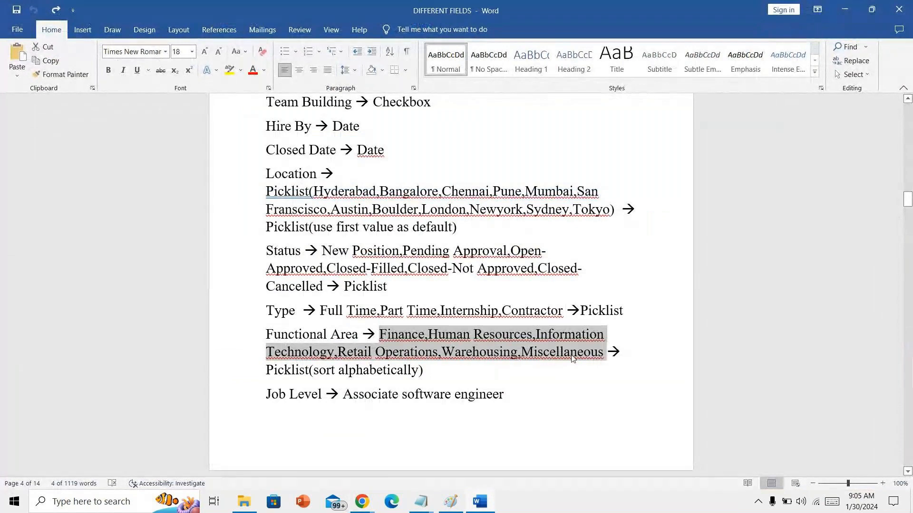
mouse_move(362, 508)
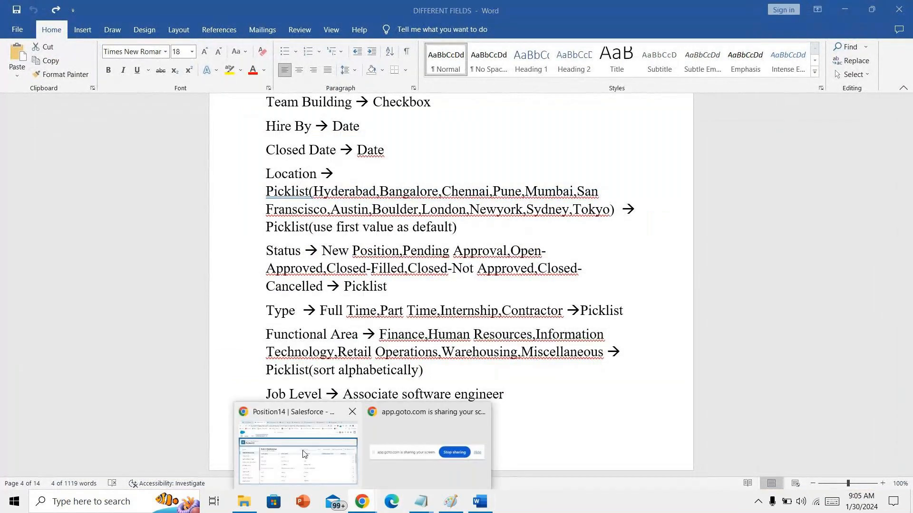
left_click(300, 447)
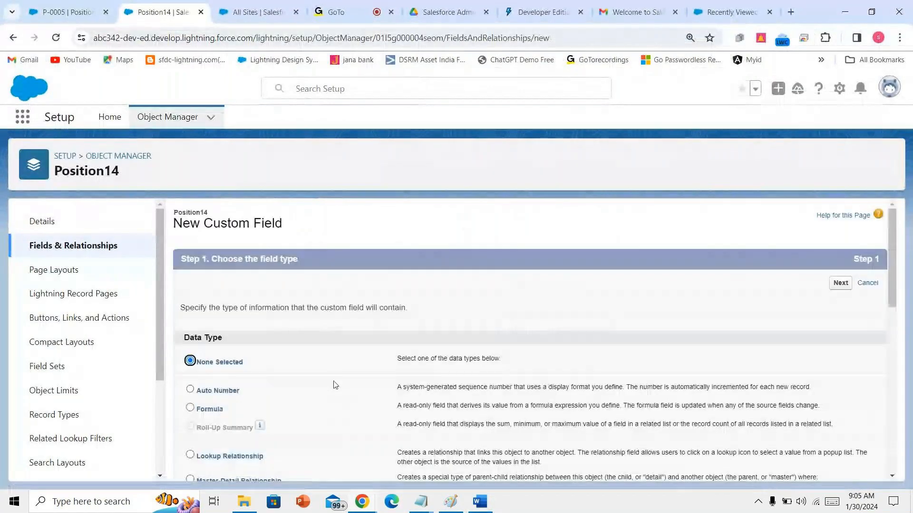
scroll(335, 385, "down", 5)
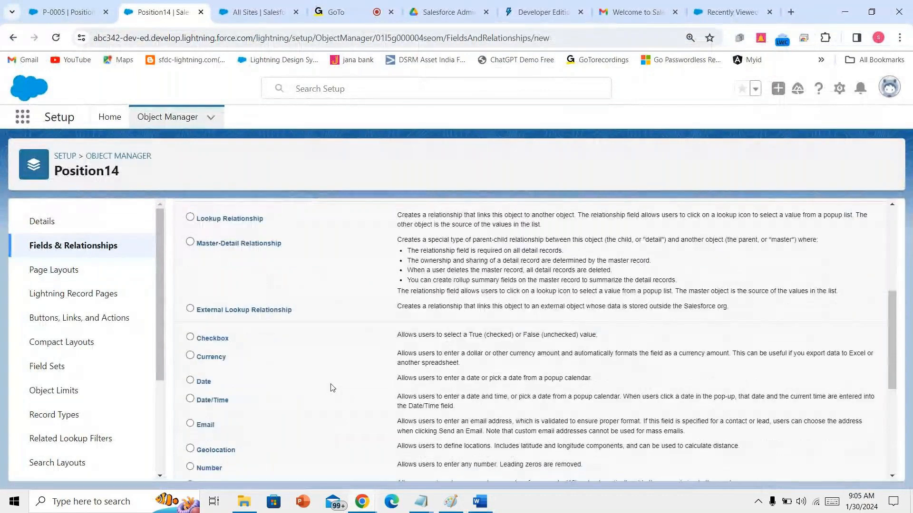
scroll(332, 388, "down", 3)
left_click(209, 405)
scroll(604, 421, "down", 3)
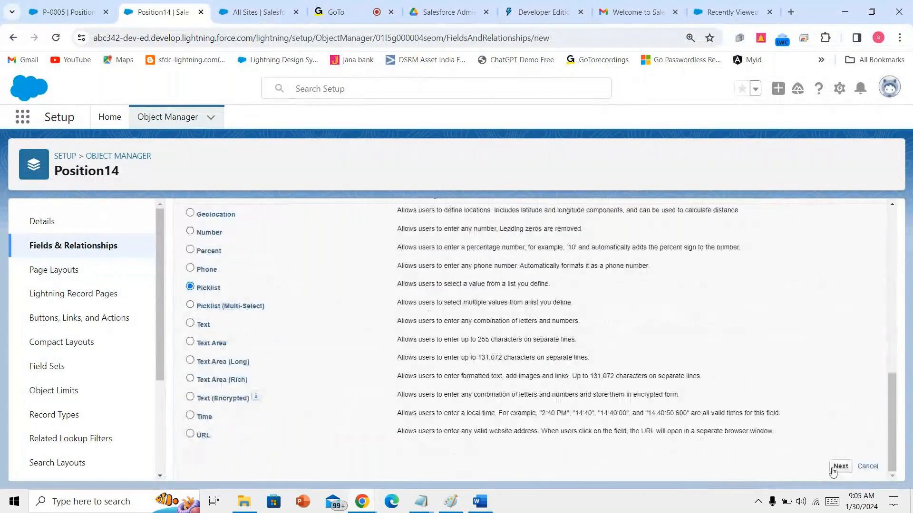
left_click(838, 466)
- Label the field 'Functional area' and paste the copied values into the Enter values box
key("ctrl+v")
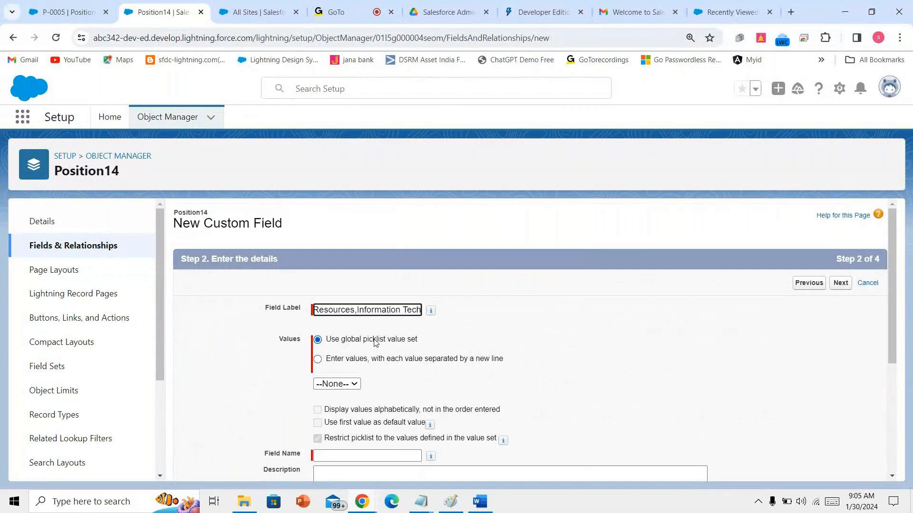
key("ctrl+a")
key("BackSpace")
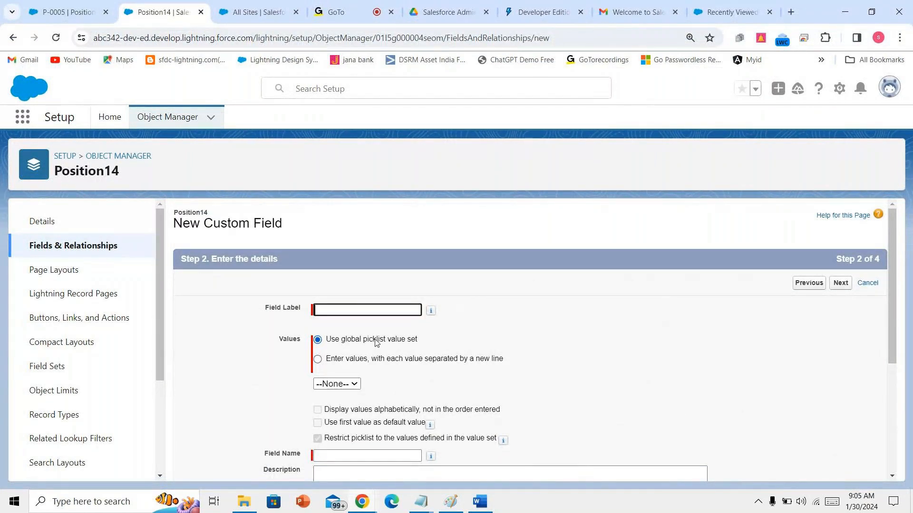
left_click(355, 361)
left_click(347, 401)
type("Finance,Human Resources,Information Tech")
left_click(351, 310)
type("F")
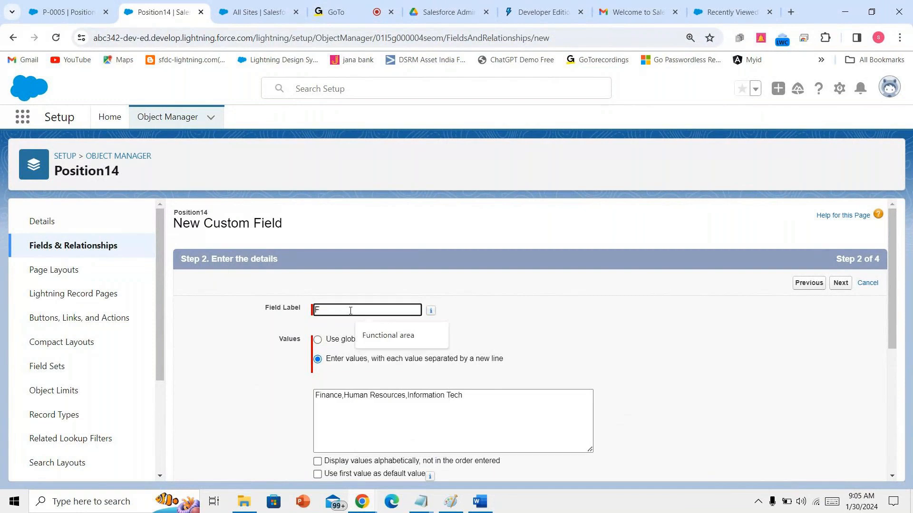
type("unctional area")
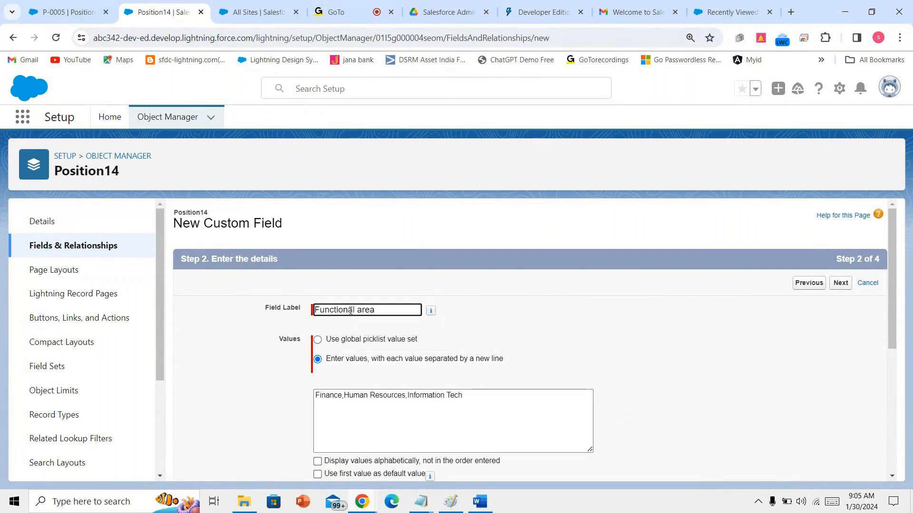
left_click(345, 400)
- Put Finance, Human Resources and Information Tech each on its own line, removing the commas
key("BackSpace")
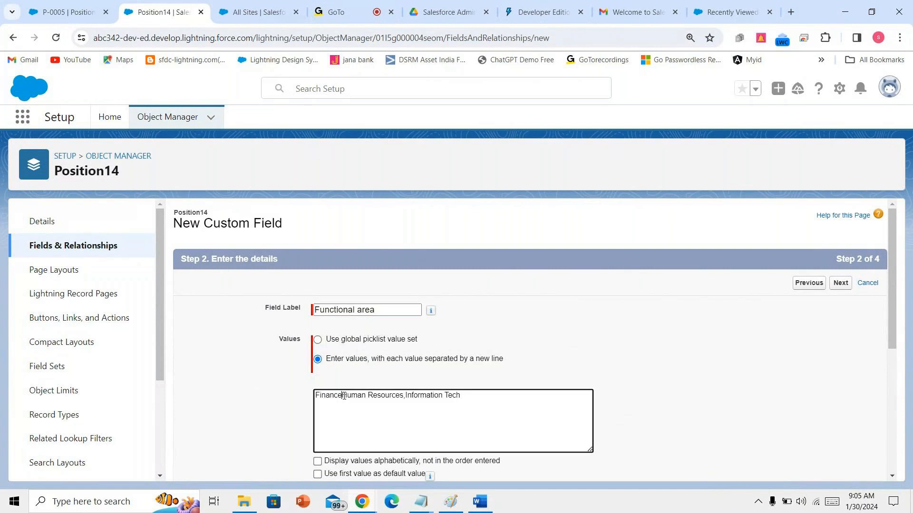
key("Return")
left_click(379, 403)
key("BackSpace")
key("Return")
left_click(484, 511)
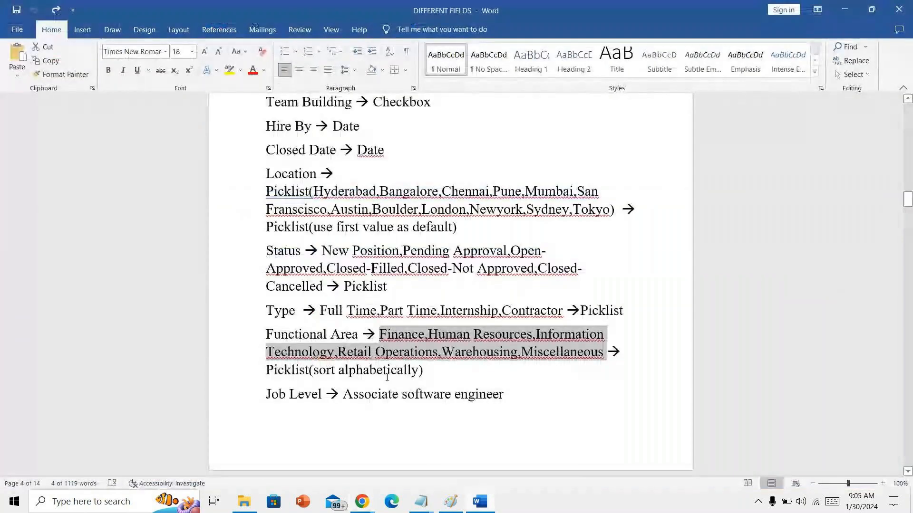
- Select 'Technology' through 'Miscellaneous' on the Functional Area line of the Word notes
left_click(295, 354)
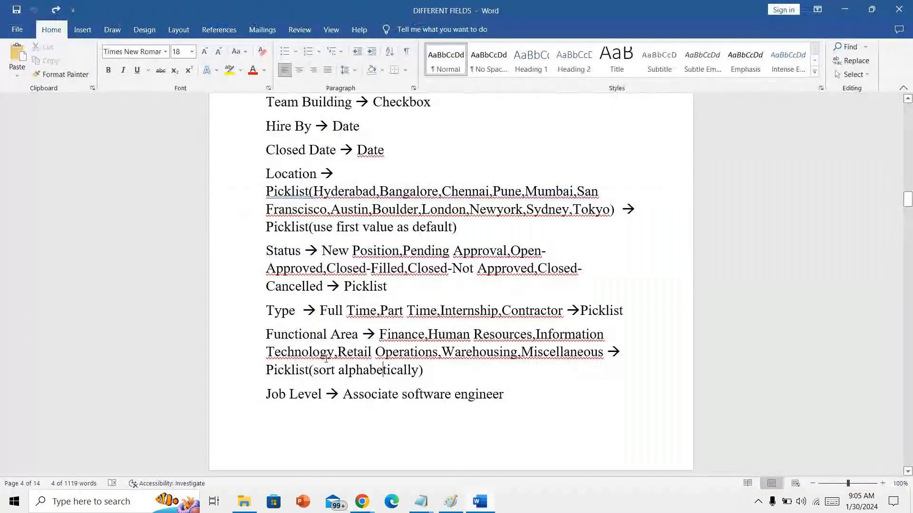
left_click_drag(295, 354, 450, 371)
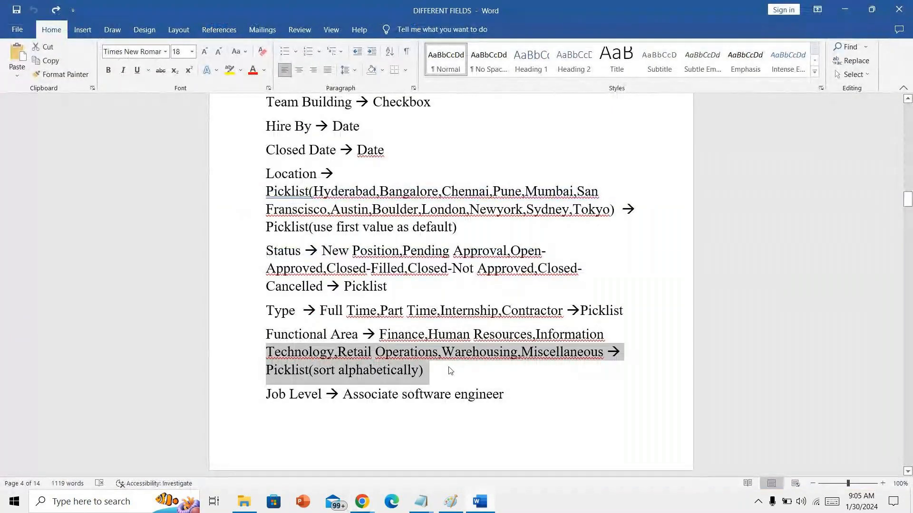
left_click(450, 371)
left_click_drag(600, 354, 505, 350)
left_click(570, 352)
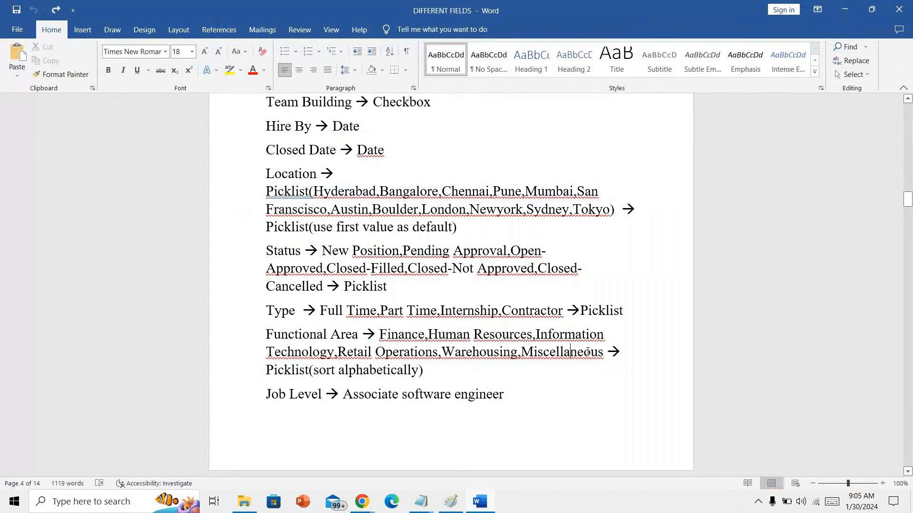
left_click_drag(605, 352, 295, 358)
key("ctrl+c")
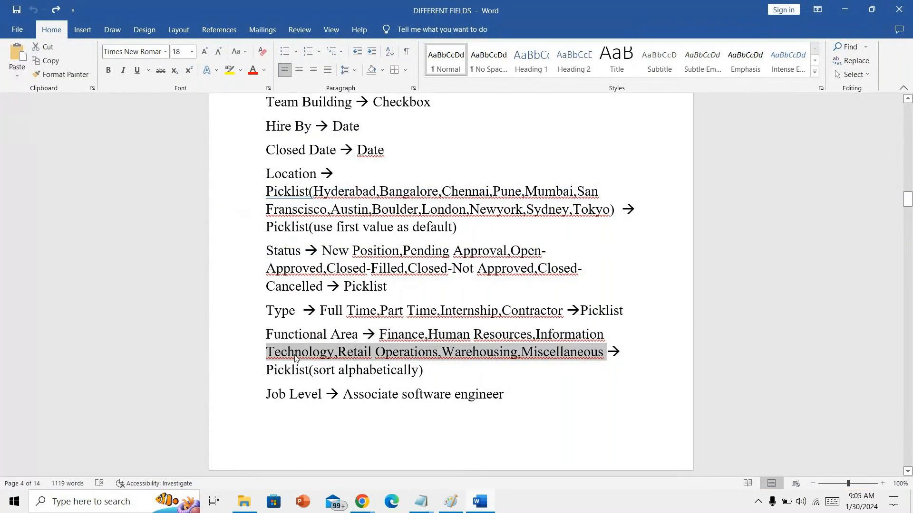
left_click(362, 501)
- Finish the values list: Information technology, Retail Operations, Warehousing, Miscellaneous, one per line
left_click(285, 449)
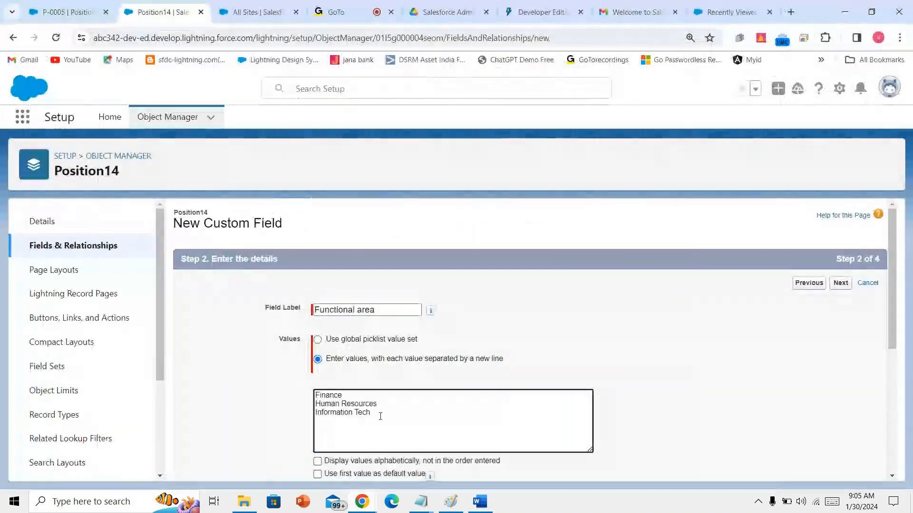
left_click_drag(379, 413, 307, 415)
key("ctrl+v")
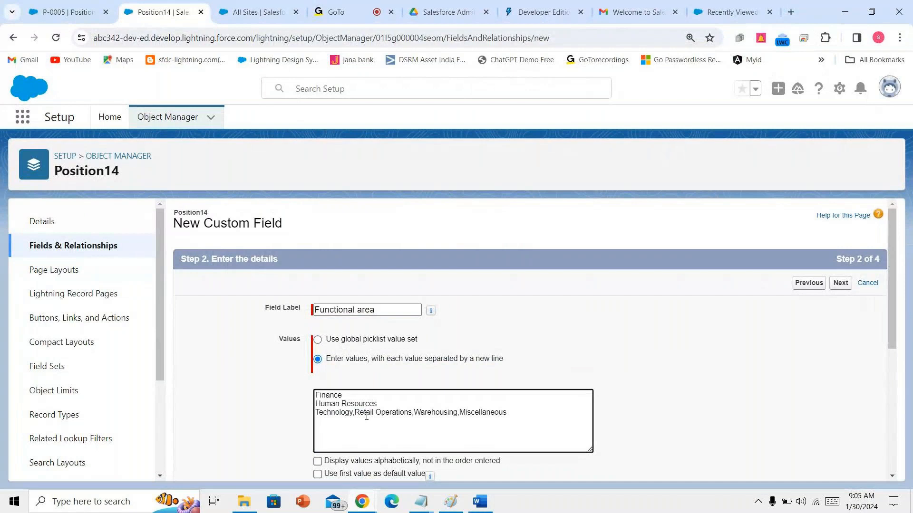
left_click(318, 413)
type("Infor")
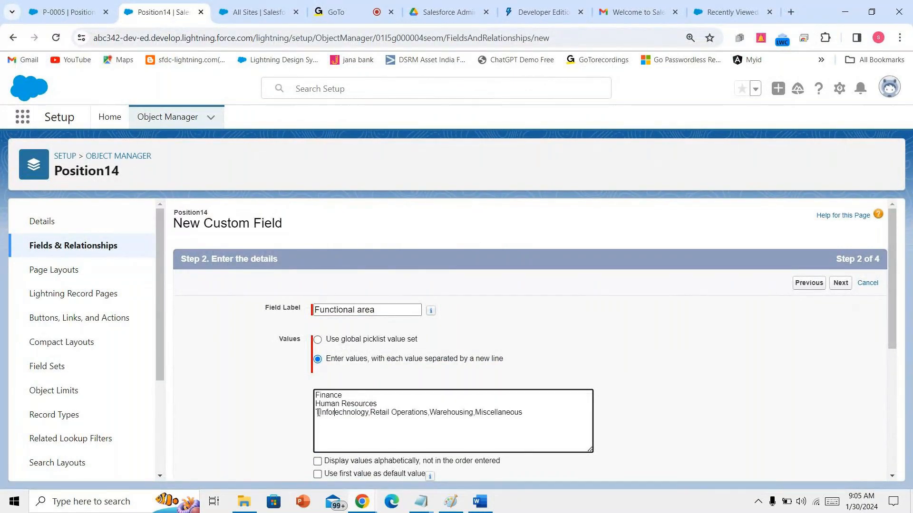
type("matio")
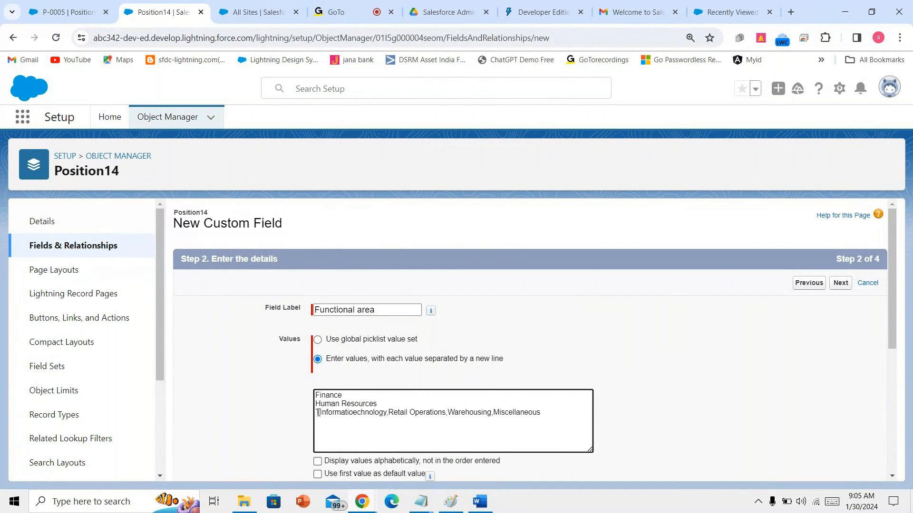
type("n ")
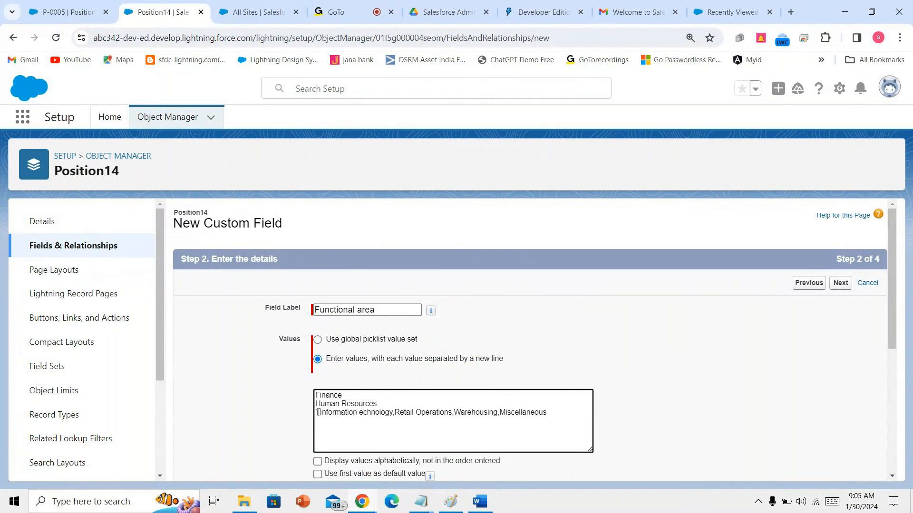
type("t")
key("Delete")
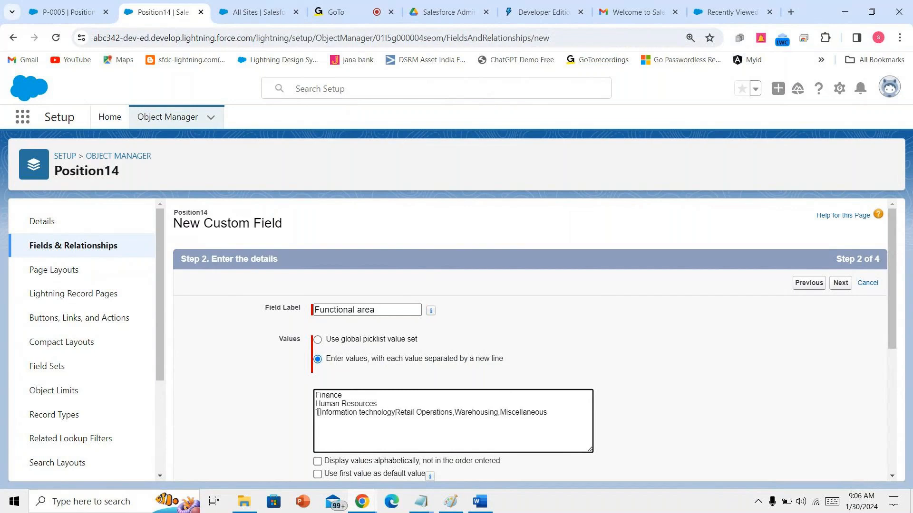
key("Return")
key("Delete")
key("Return")
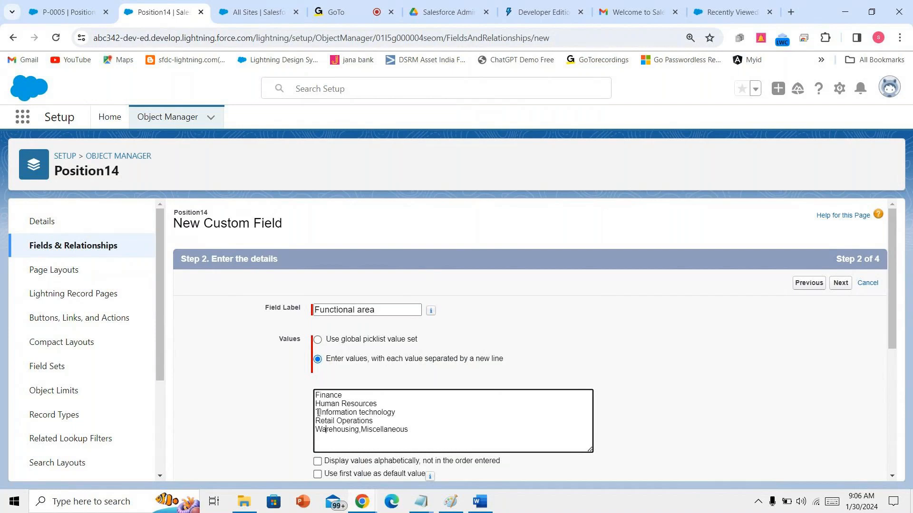
key("Delete")
key("Return")
scroll(415, 425, "down", 5)
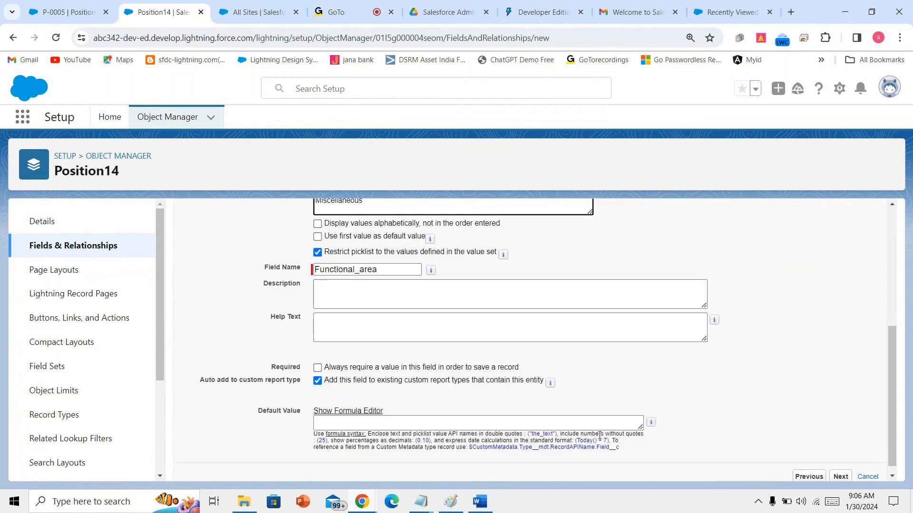
- Make Functional area visible to all profiles and save the field
left_click(840, 478)
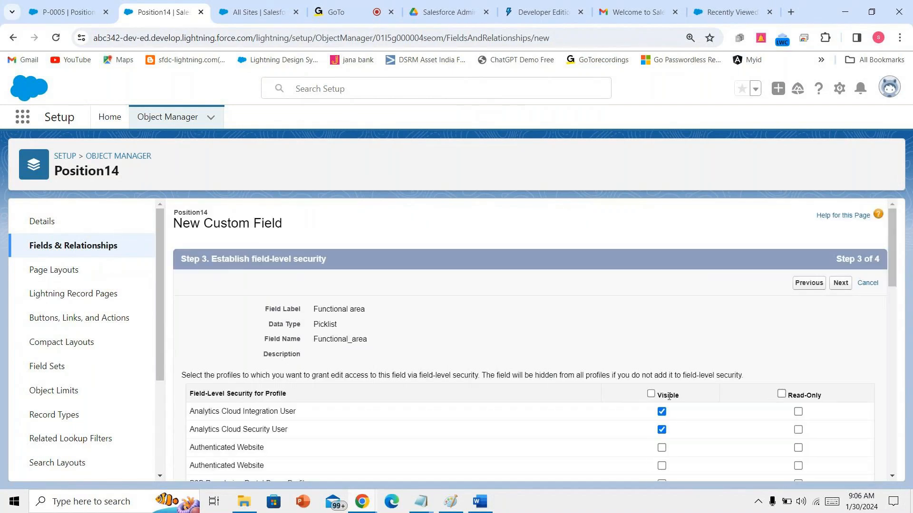
left_click(651, 394)
left_click(840, 283)
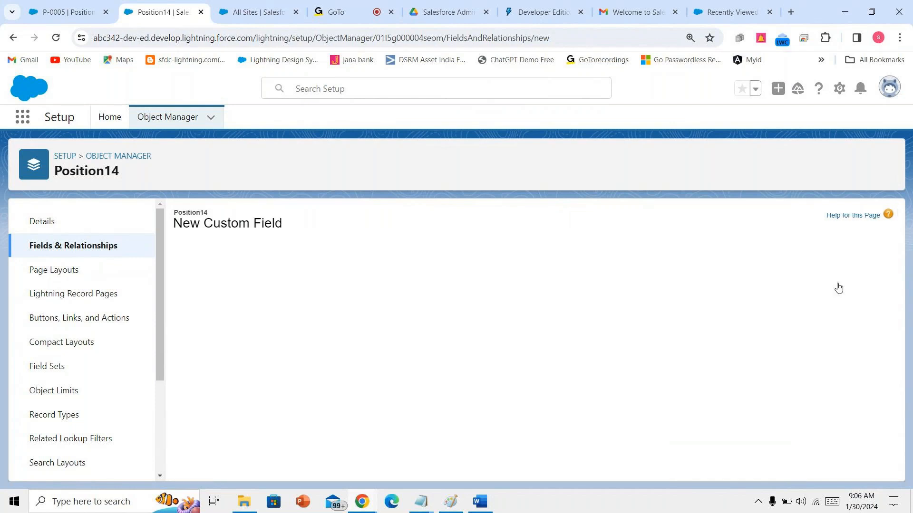
left_click(838, 284)
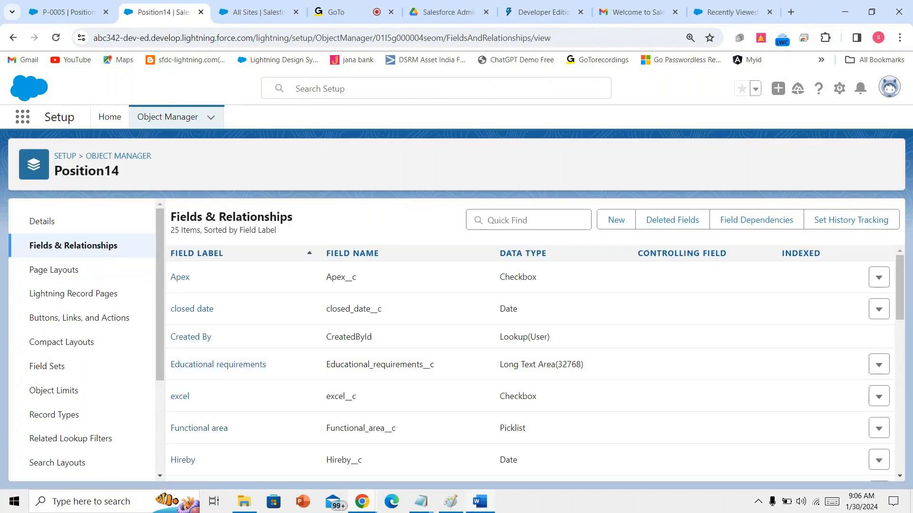
- Copy the five Job Level values from Word and start a new Position14 custom field
left_click(477, 502)
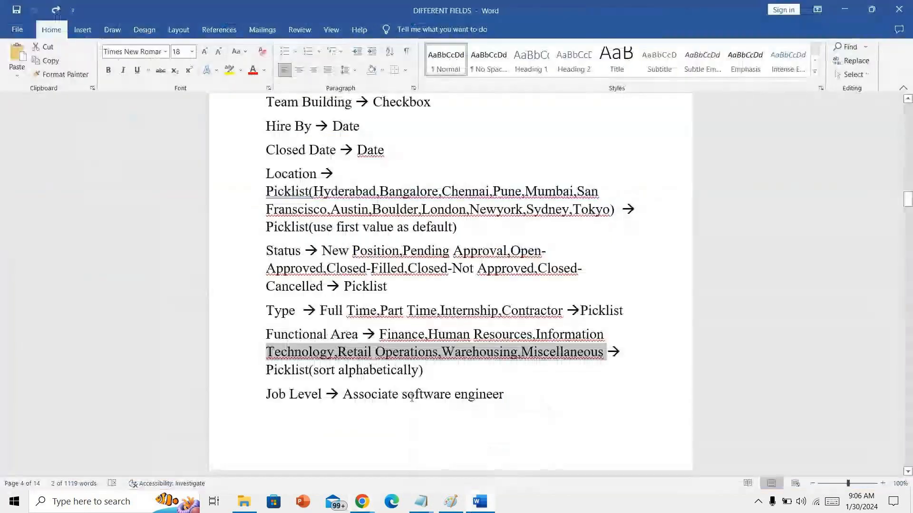
scroll(366, 418, "down", 5)
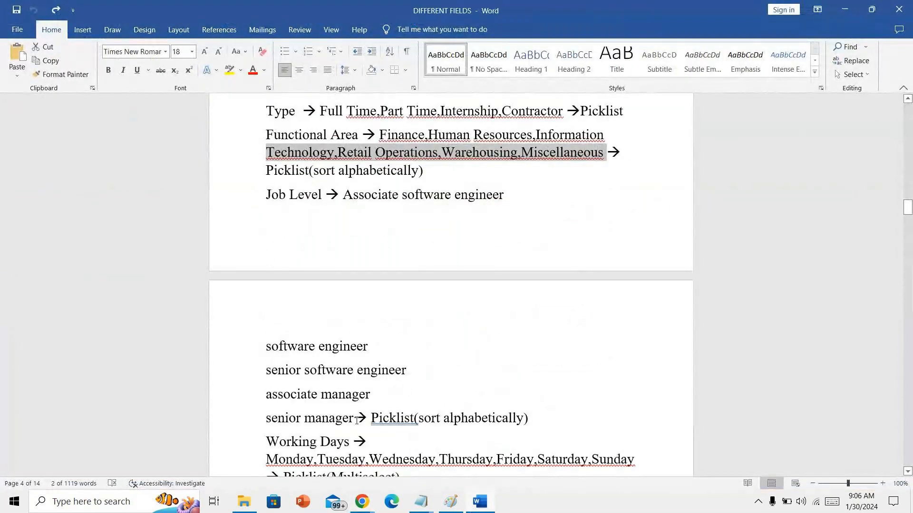
left_click_drag(353, 419, 340, 205)
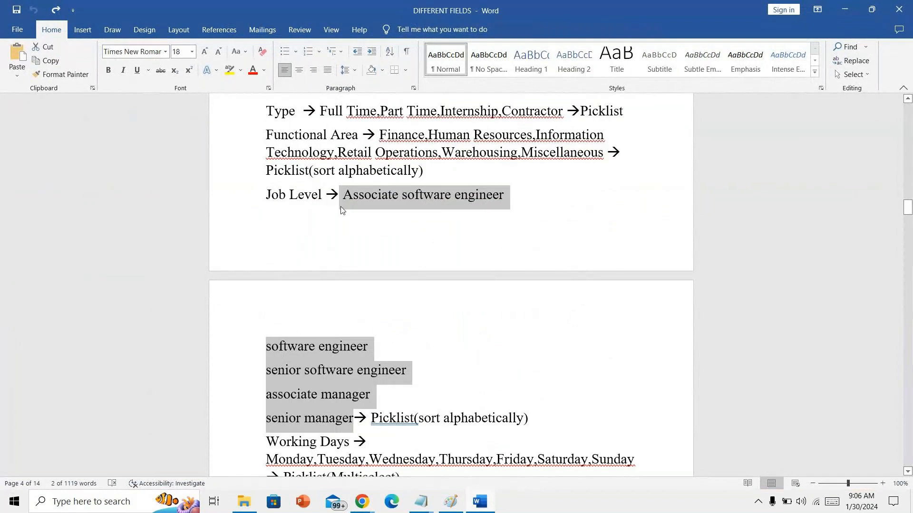
left_click(362, 502)
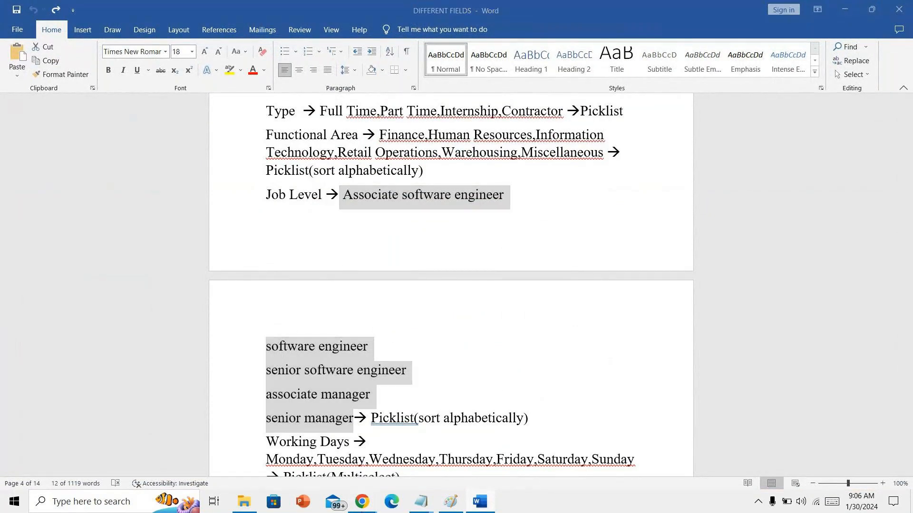
left_click(337, 463)
left_click(616, 220)
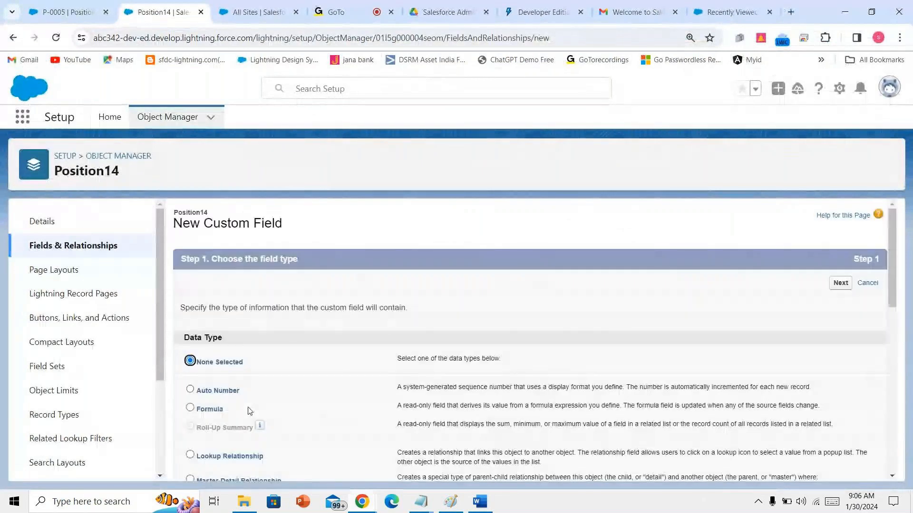
- Create a 'Job level' picklist with the pasted job levels entered one per line
scroll(250, 411, "down", 6)
left_click(190, 476)
scroll(249, 428, "down", 4)
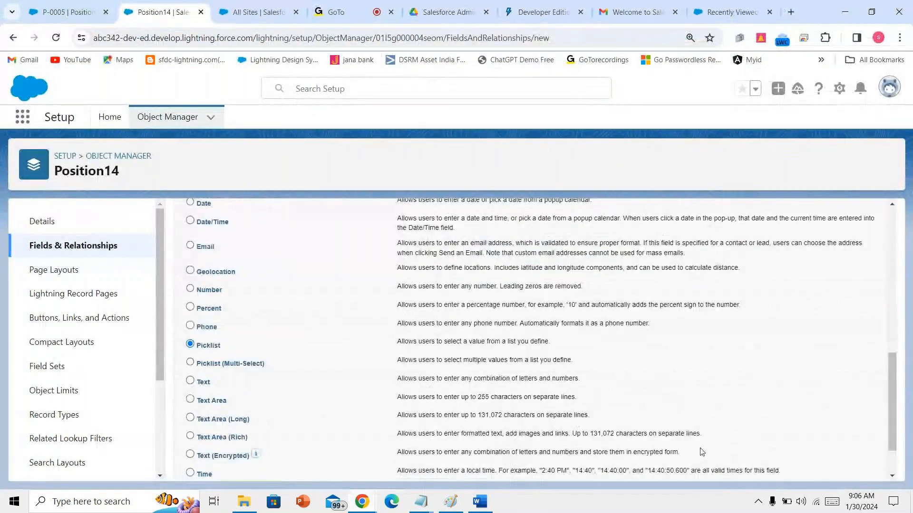
left_click(841, 466)
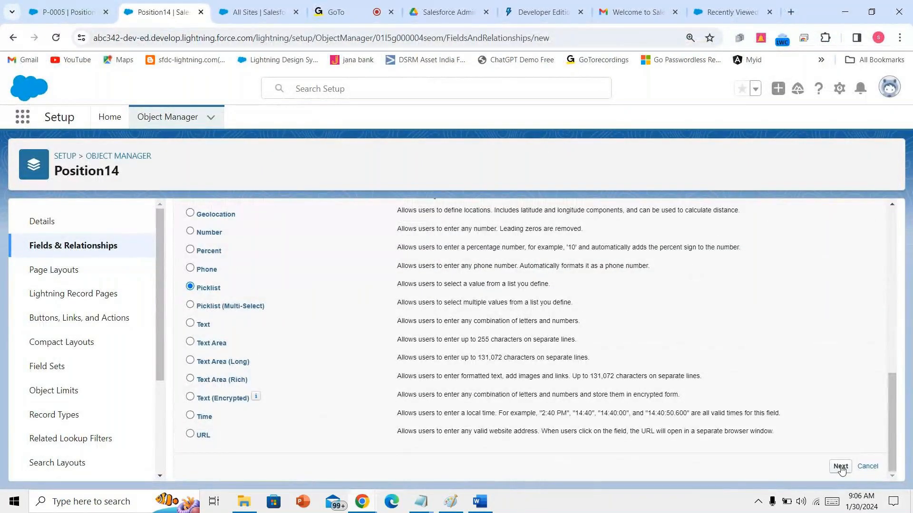
type("Job level")
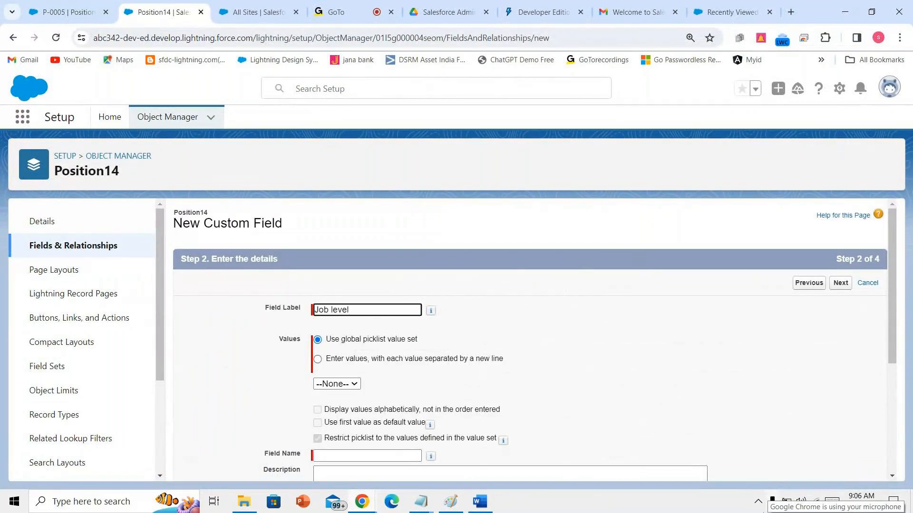
left_click(342, 363)
left_click(338, 401)
type("Associate software engineer software engineer senior software engineer associate manager senior manager")
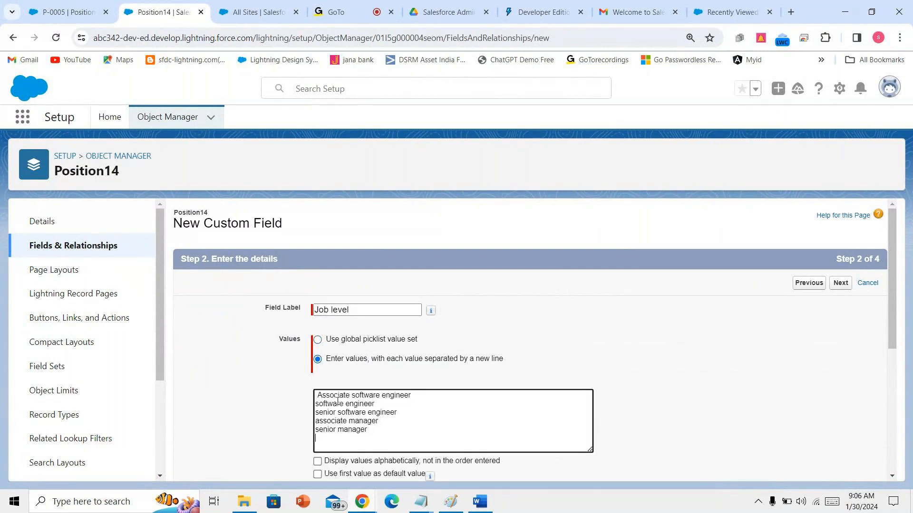
left_click(318, 395)
key("BackSpace")
- Make Job level visible to all profiles and save the field
scroll(318, 396, "down", 4)
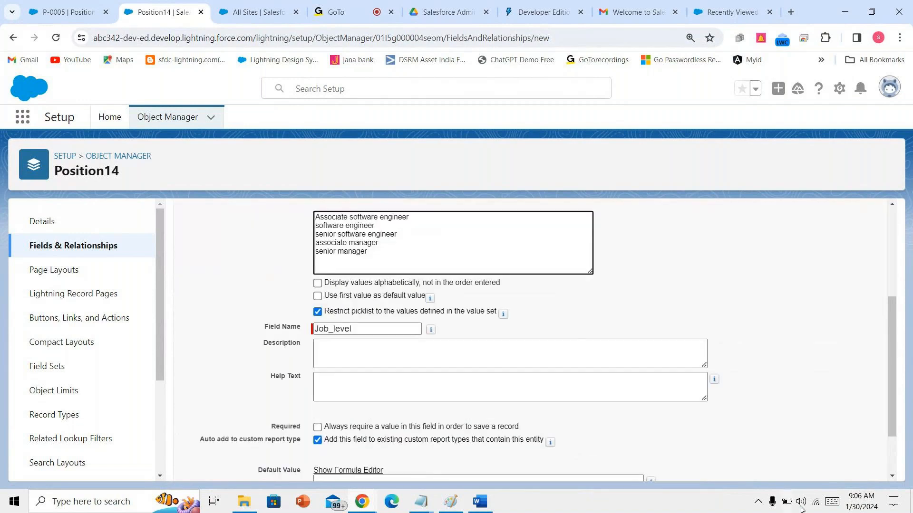
scroll(819, 427, "down", 1)
scroll(820, 426, "down", 2)
left_click(840, 467)
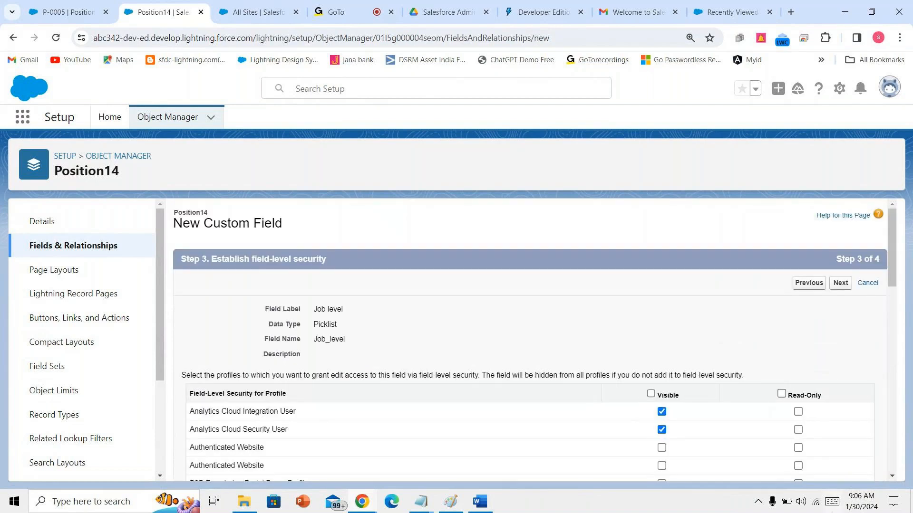
left_click(805, 508)
left_click(805, 509)
left_click(651, 394)
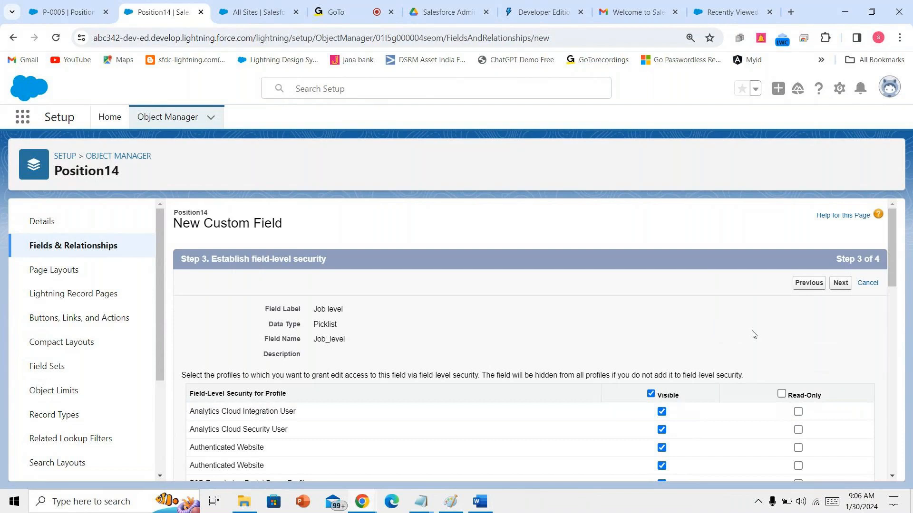
left_click(850, 288)
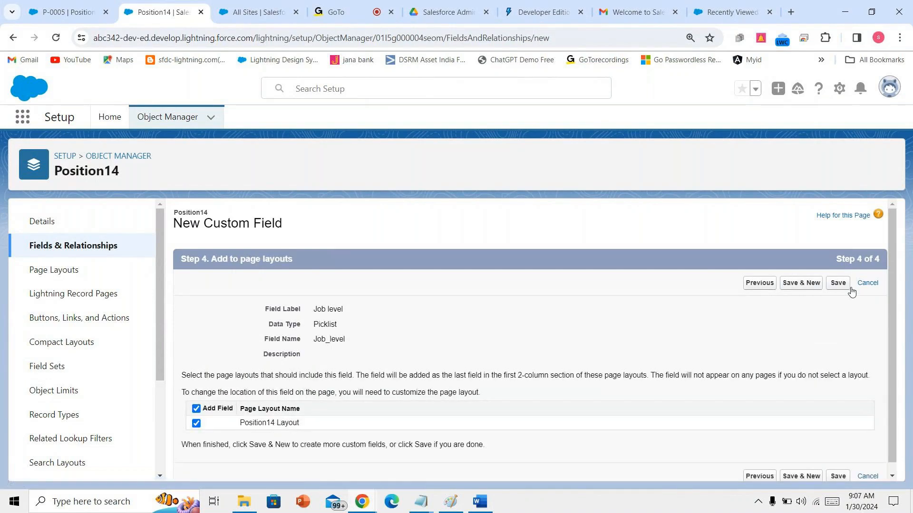
left_click(841, 286)
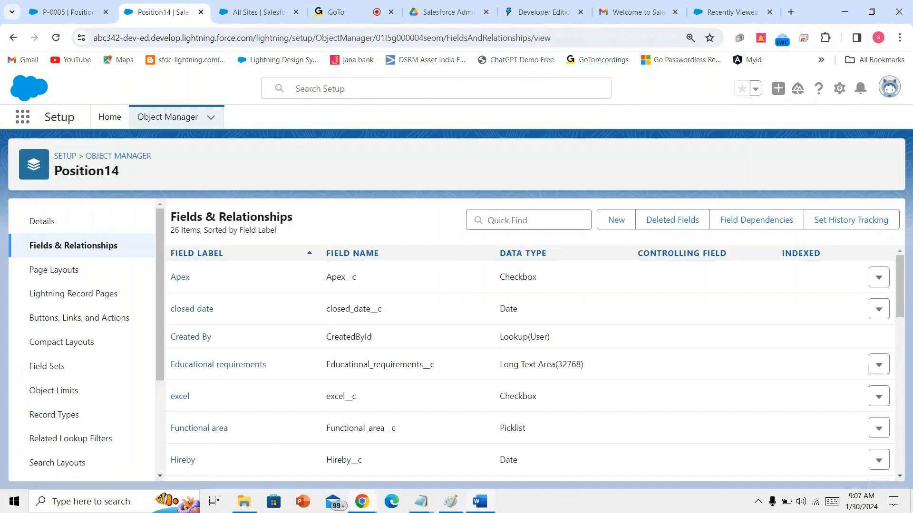
- Copy the Working Days values Monday through Sunday from Word and return to Salesforce
left_click(480, 501)
scroll(269, 346, "down", 5)
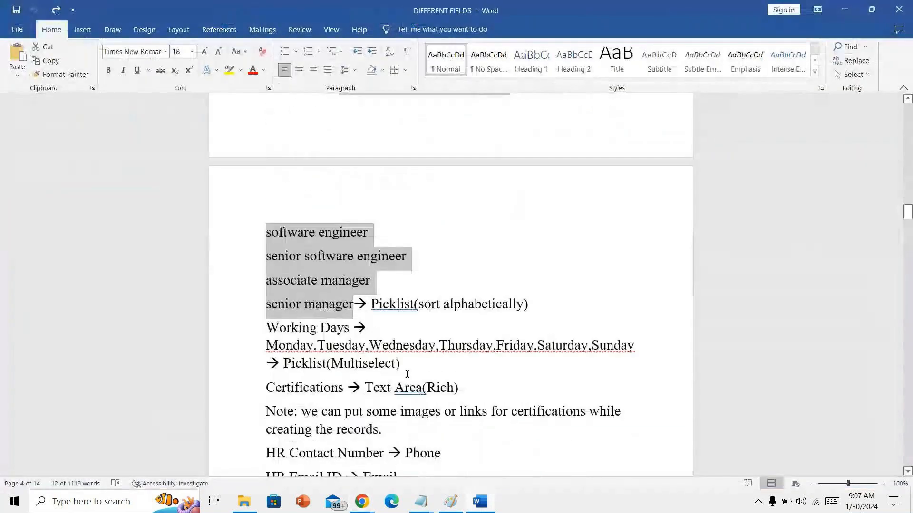
left_click_drag(269, 346, 631, 348)
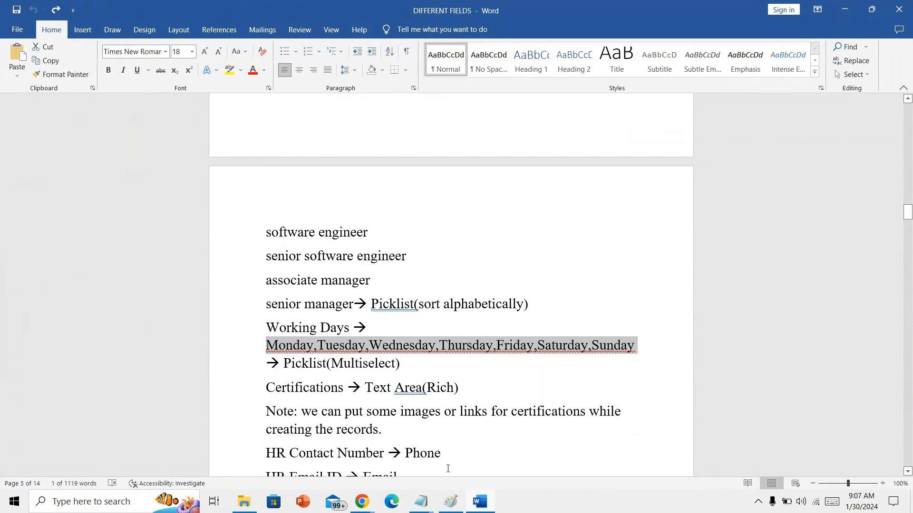
mouse_move(362, 501)
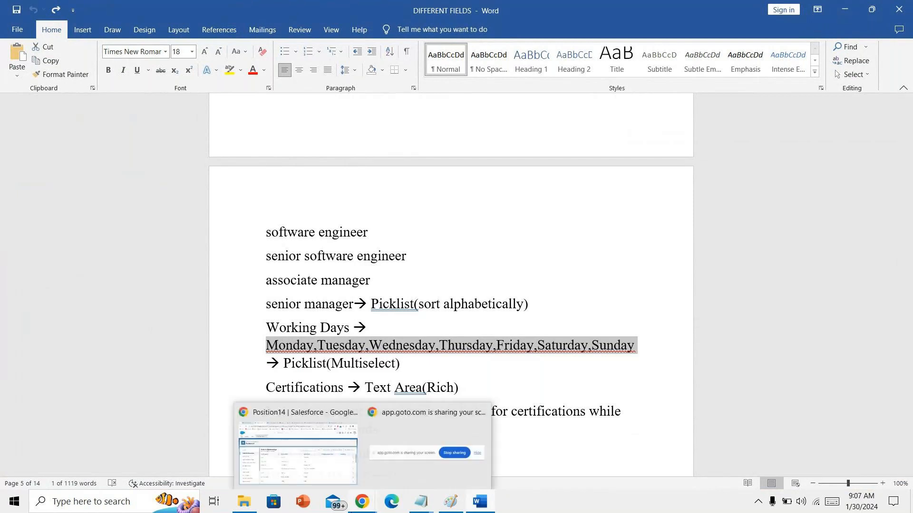
left_click(269, 461)
- Start a 'working days' multi-select picklist and paste the weekday list as its values
left_click(615, 220)
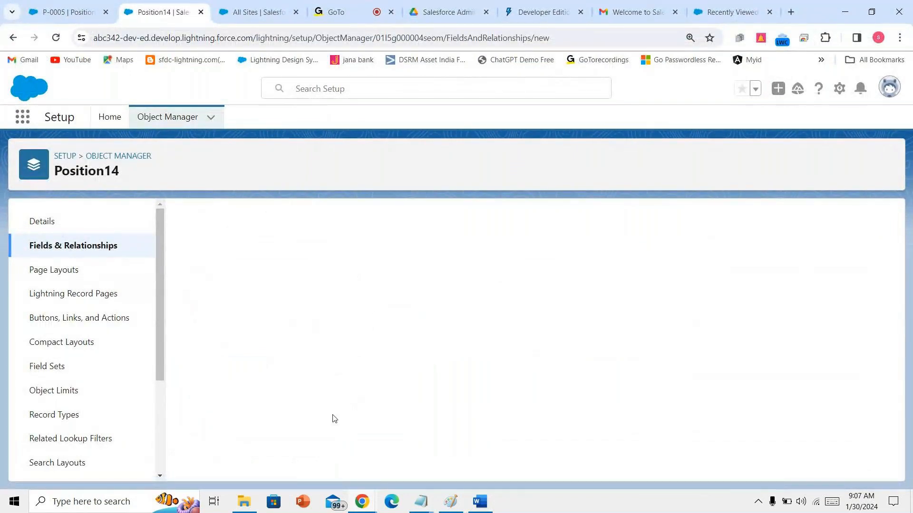
scroll(333, 418, "down", 7)
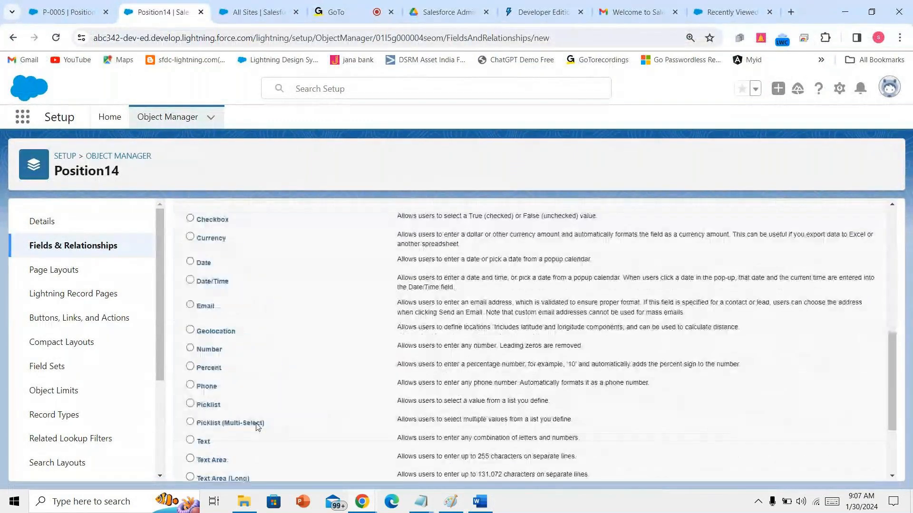
left_click(257, 426)
scroll(257, 426, "down", 3)
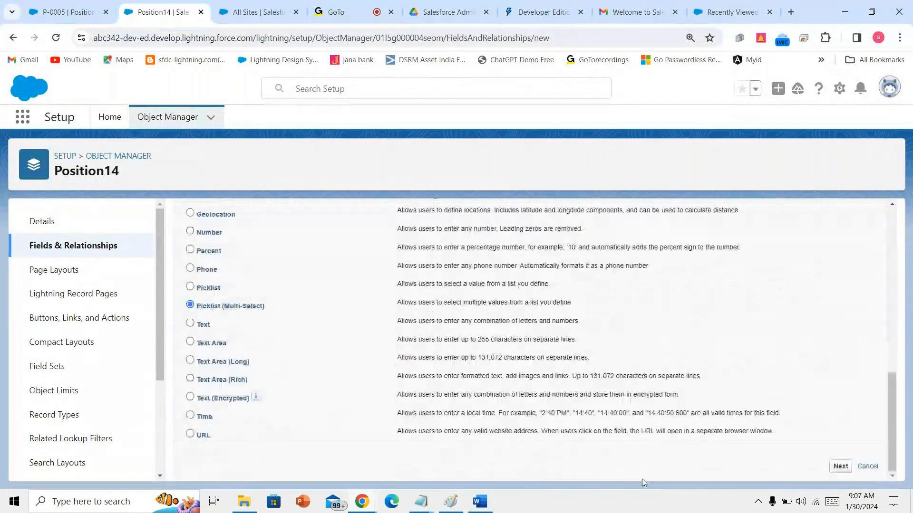
left_click(840, 467)
type("wo")
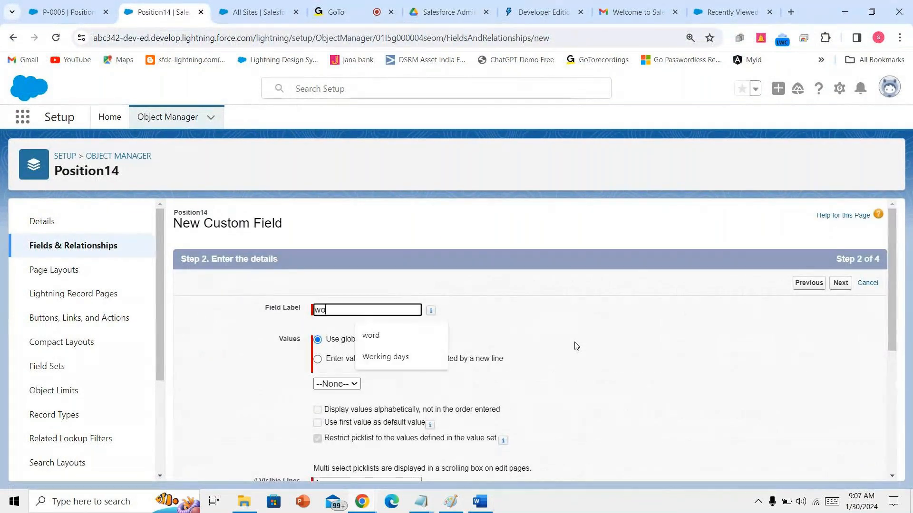
type("rking days")
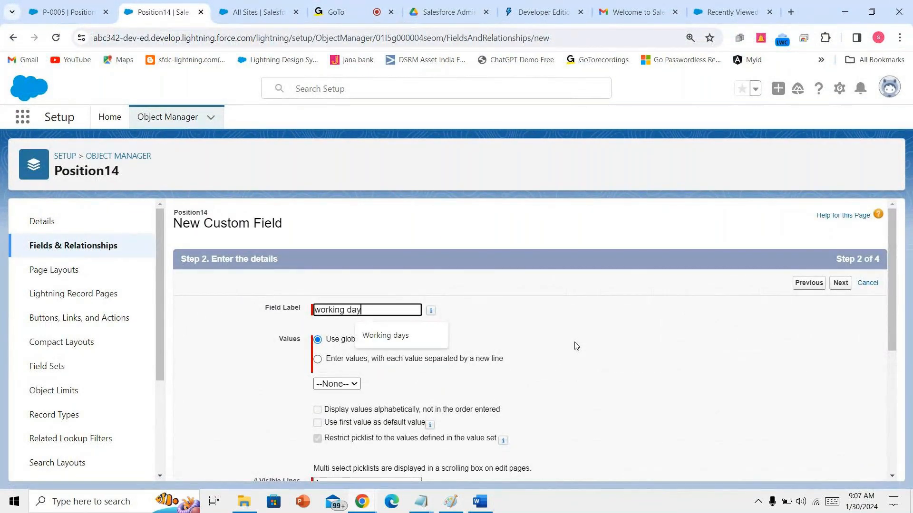
left_click(482, 360)
left_click(432, 422)
type("Monday,Tuesday,Wednesday,Thursday,Friday,Saturday,Sunday")
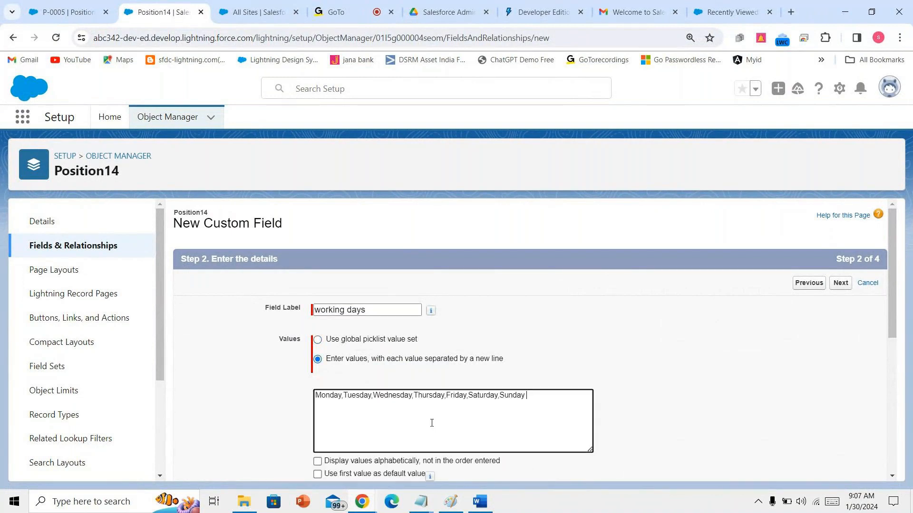
- Put Monday through Sunday each on its own line, removing the commas
left_click(344, 397)
key("BackSpace")
key("Return")
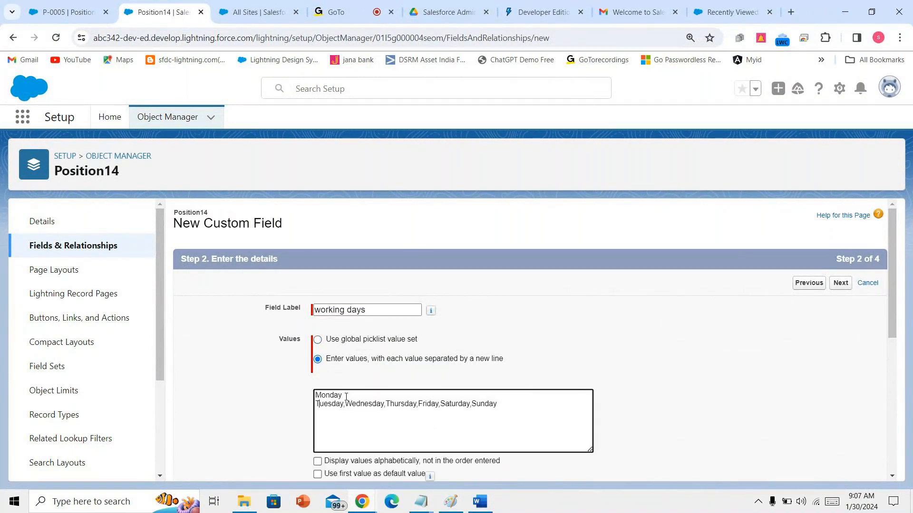
key("Right")
key("Right")
key("Right")
key("BackSpace")
key("Return")
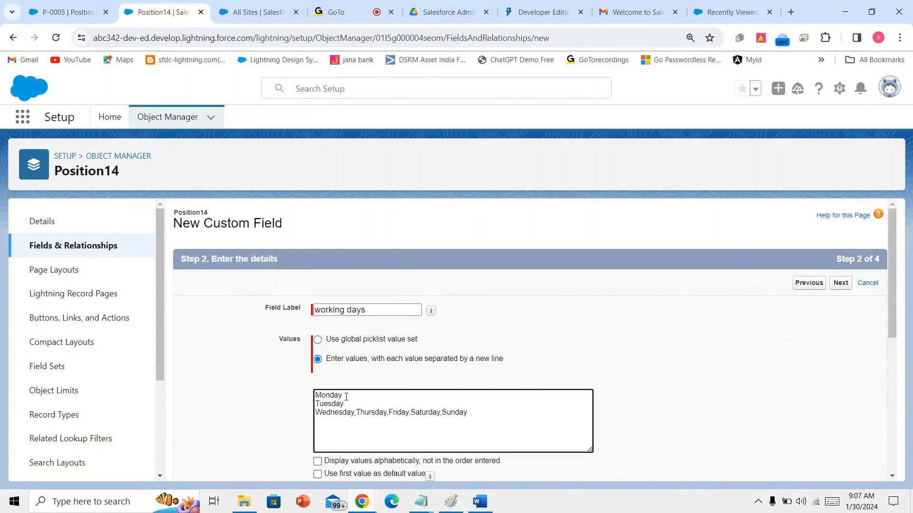
key("Right")
key("BackSpace")
key("Return")
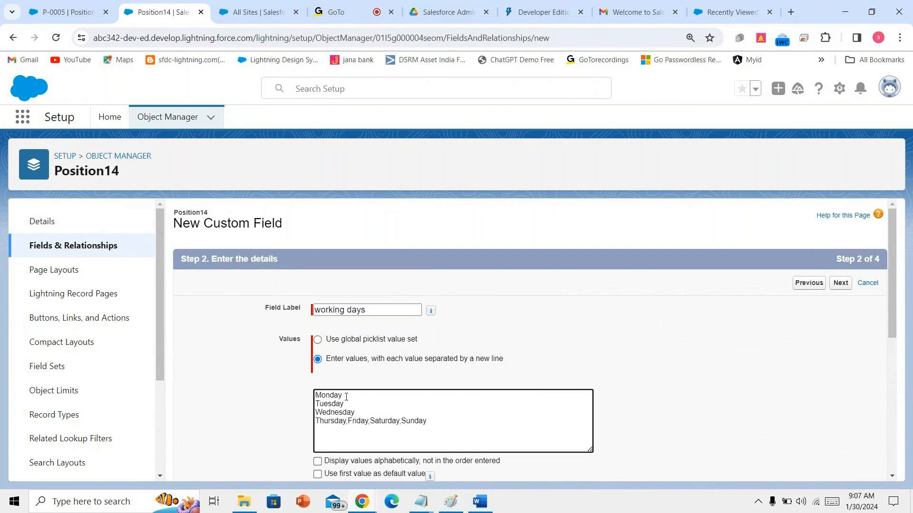
key("BackSpace")
key("Return")
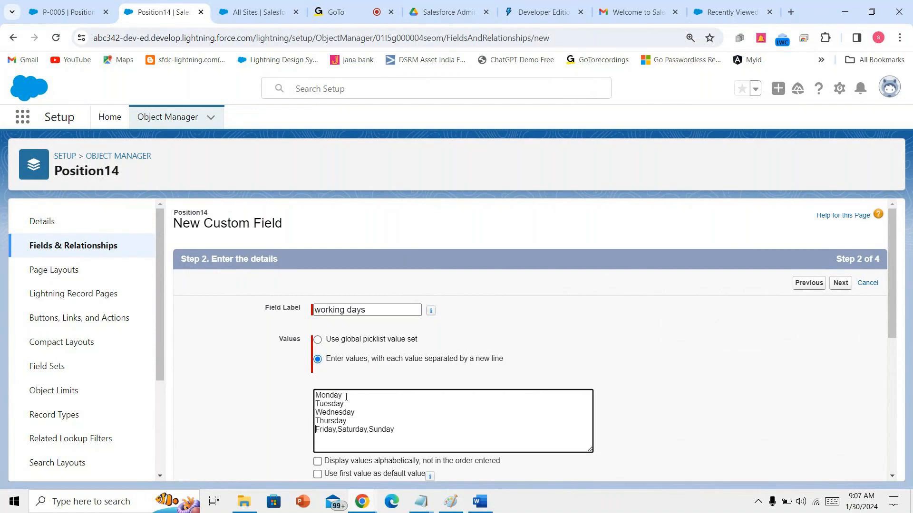
key("Right")
key("Right")
key("Right")
key("Right")
key("Right")
key("BackSpace")
key("Return")
key("BackSpace")
key("Return")
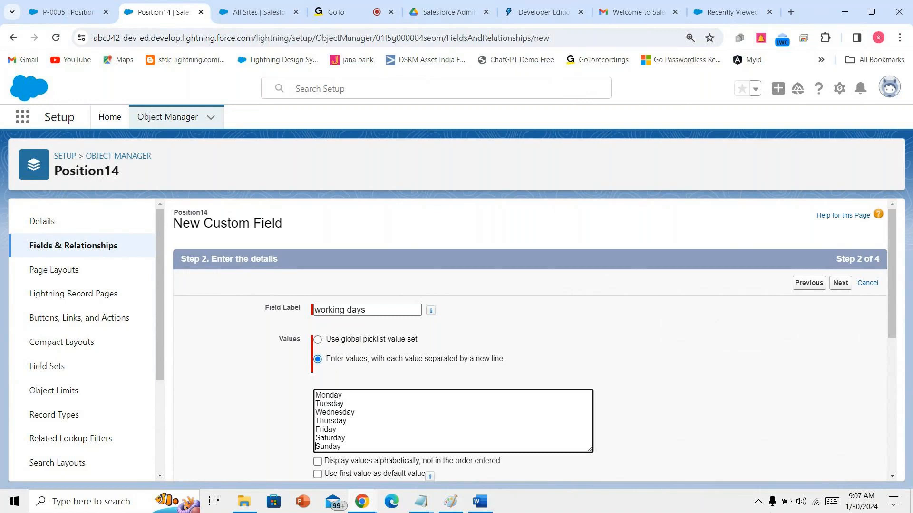
- Accept the default visibility and layout settings and save the working days field
scroll(815, 422, "down", 1)
scroll(815, 422, "down", 5)
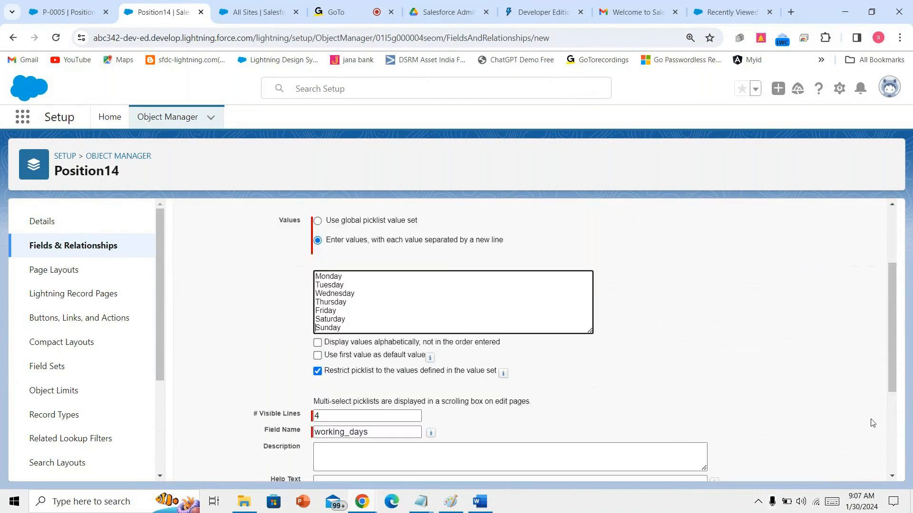
scroll(846, 471, "down", 1)
left_click(840, 466)
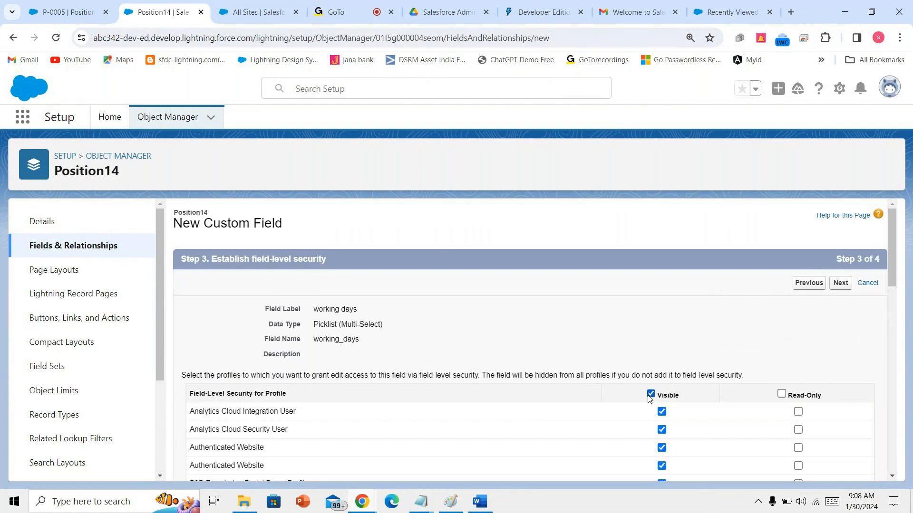
left_click(845, 282)
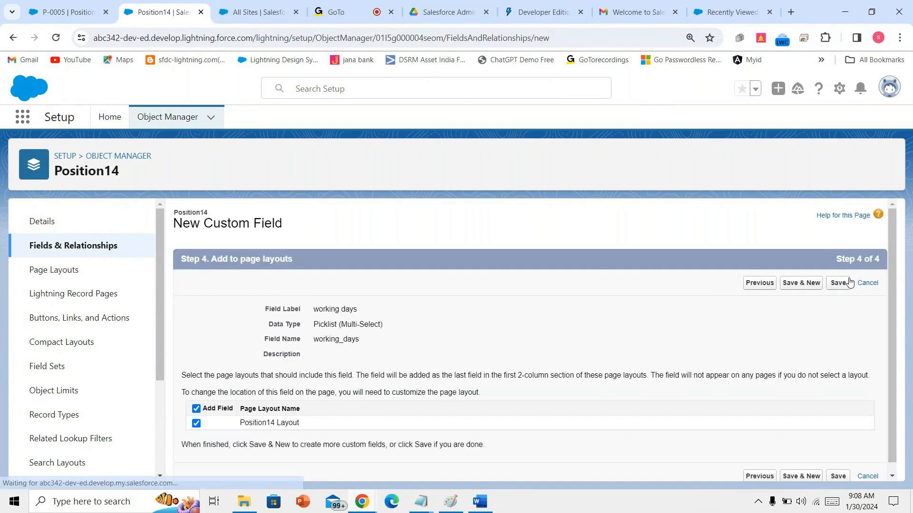
left_click(838, 282)
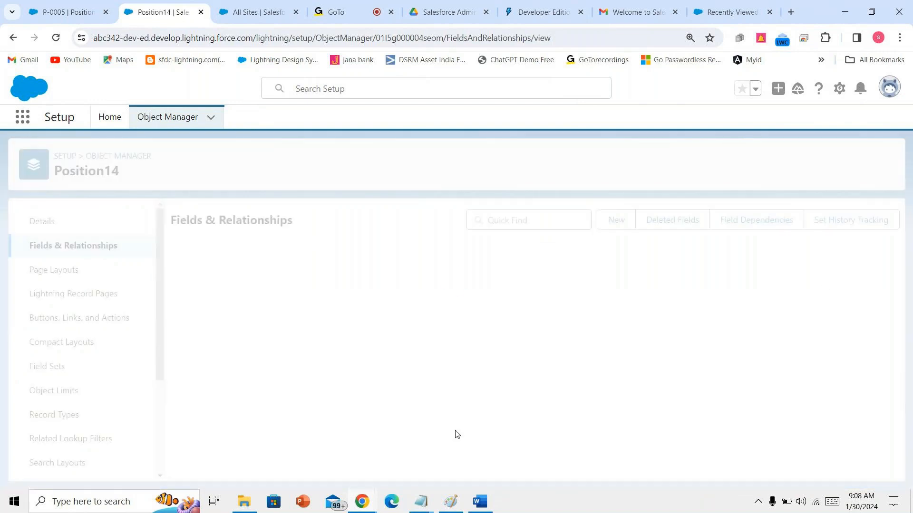
- Check the Certifications → Text Area(Rich) line in Word, then start another Position14 field
left_click(479, 502)
scroll(405, 411, "down", 3)
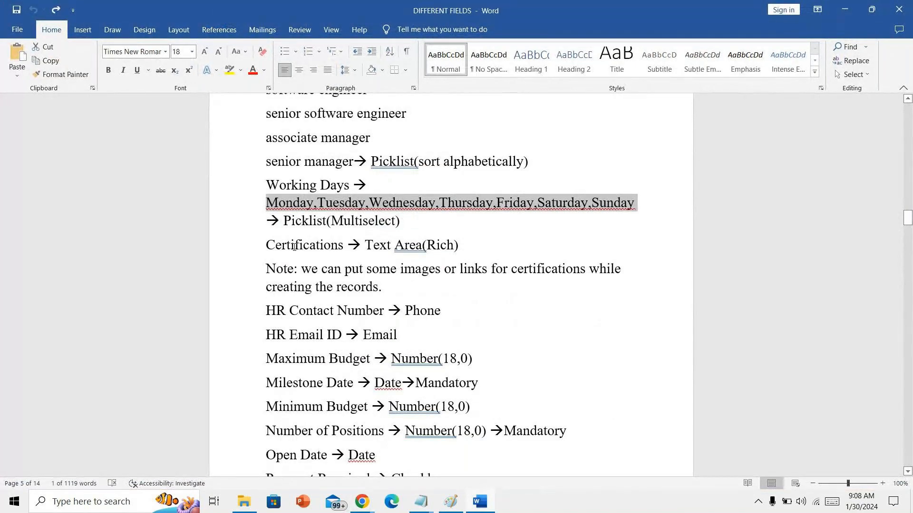
left_click_drag(270, 245, 460, 245)
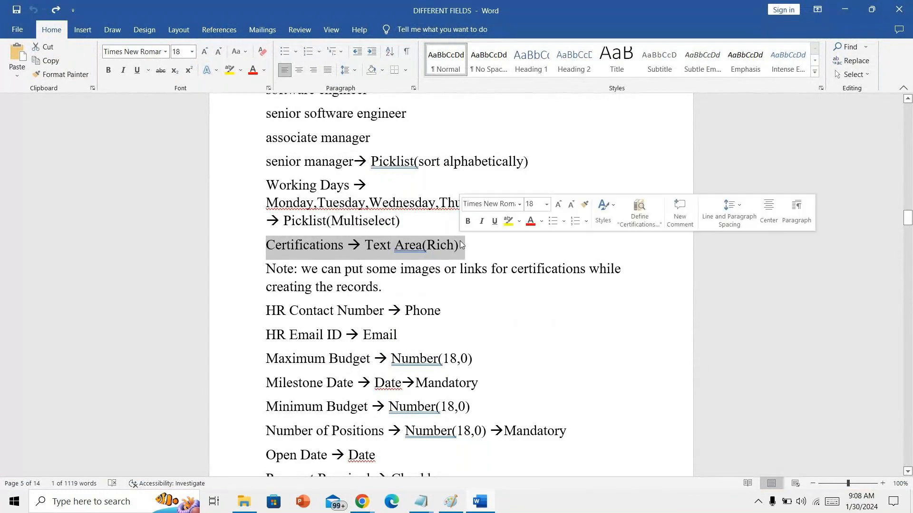
scroll(434, 309, "down", 1)
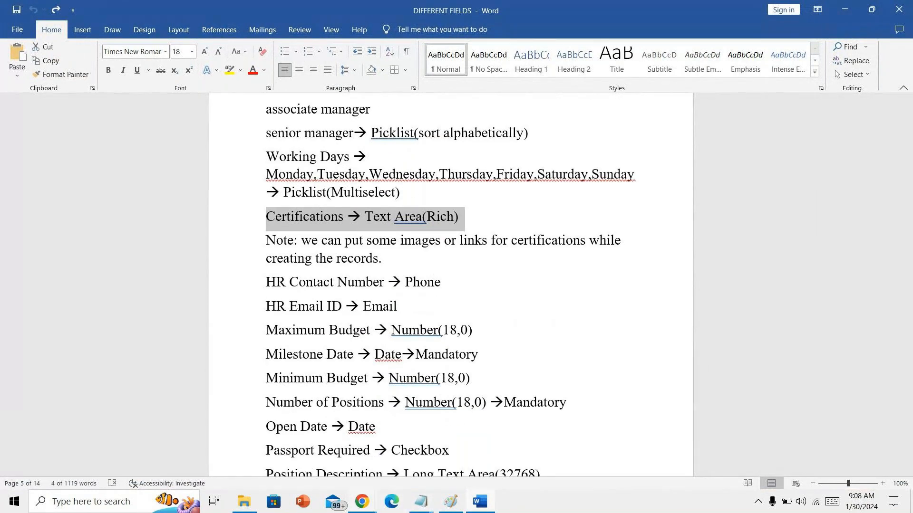
mouse_move(362, 502)
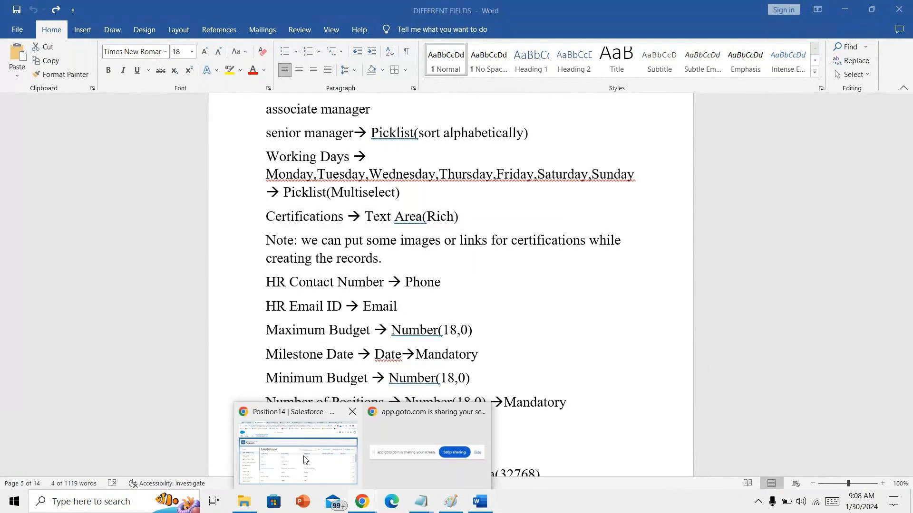
left_click(298, 454)
left_click(613, 219)
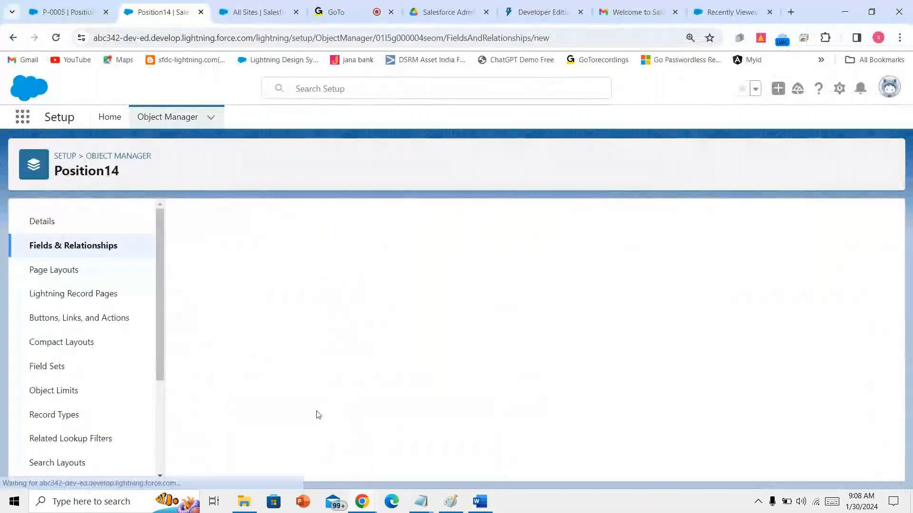
- Choose Text Area (Rich) as the type and label the field 'certifications'
scroll(317, 414, "down", 7)
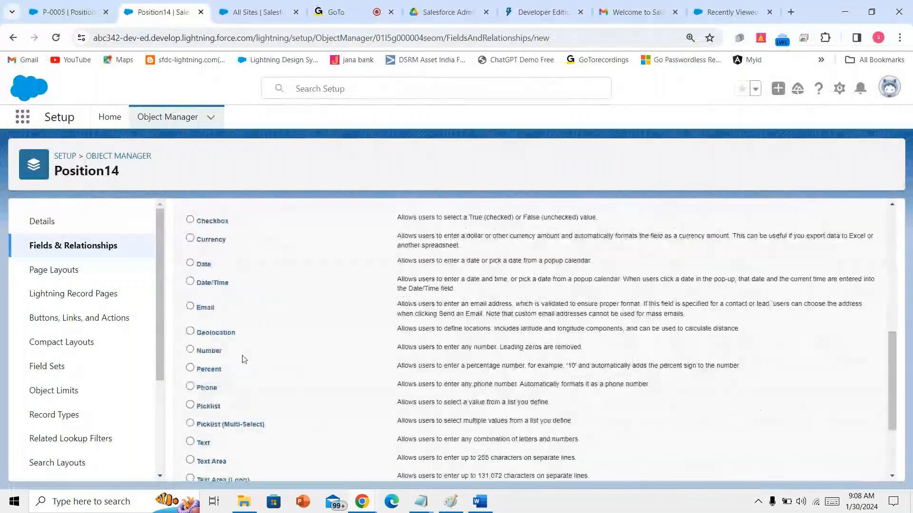
scroll(238, 375, "down", 1)
left_click(222, 440)
scroll(676, 430, "down", 1)
scroll(676, 430, "down", 1)
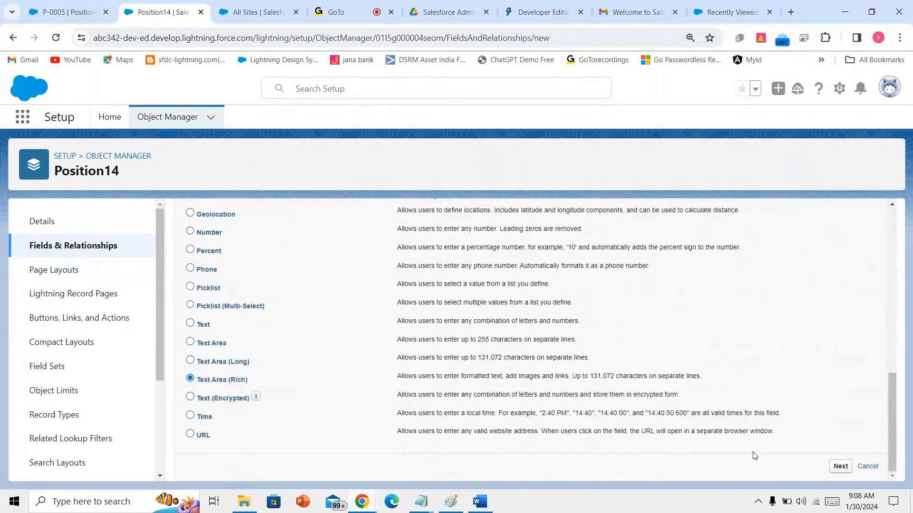
left_click(849, 467)
left_click(413, 314)
type("certif")
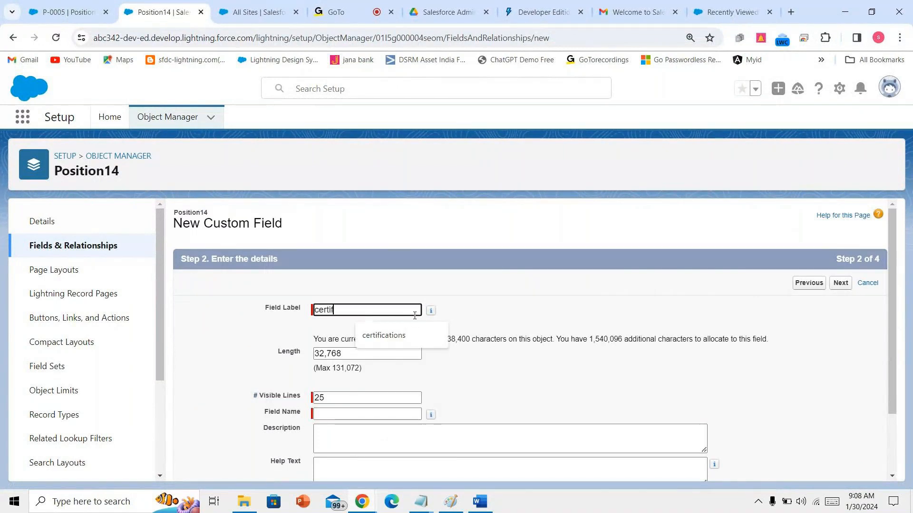
type("ications")
left_click(694, 397)
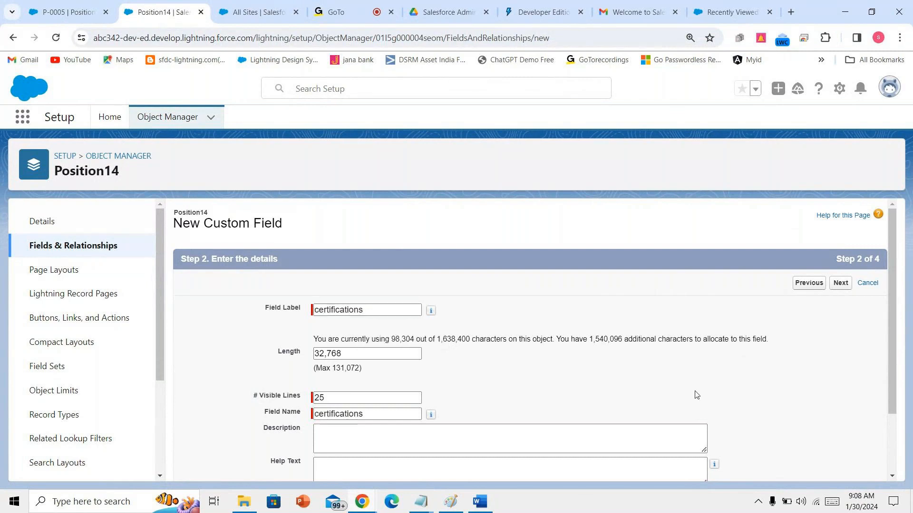
- Make certifications visible to all profiles and save it with Save & New
scroll(694, 395, "down", 2)
left_click(840, 467)
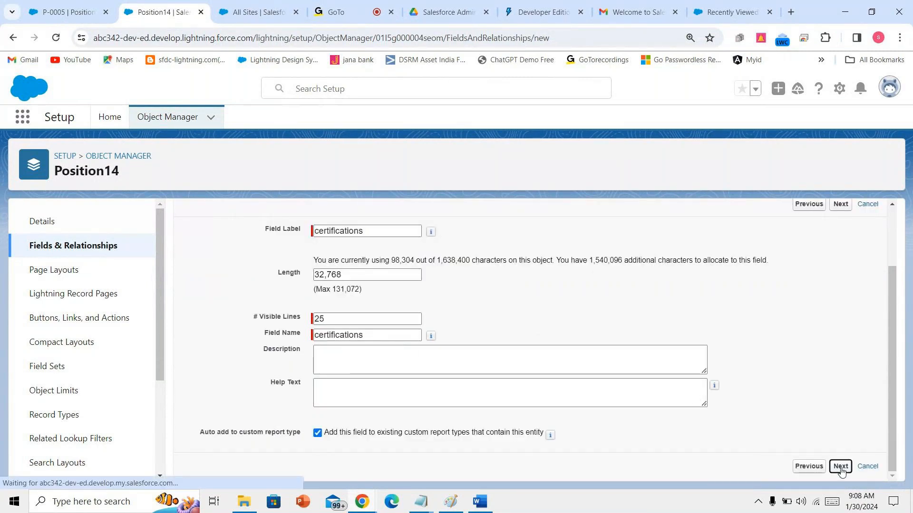
left_click(650, 394)
left_click(845, 287)
left_click(803, 285)
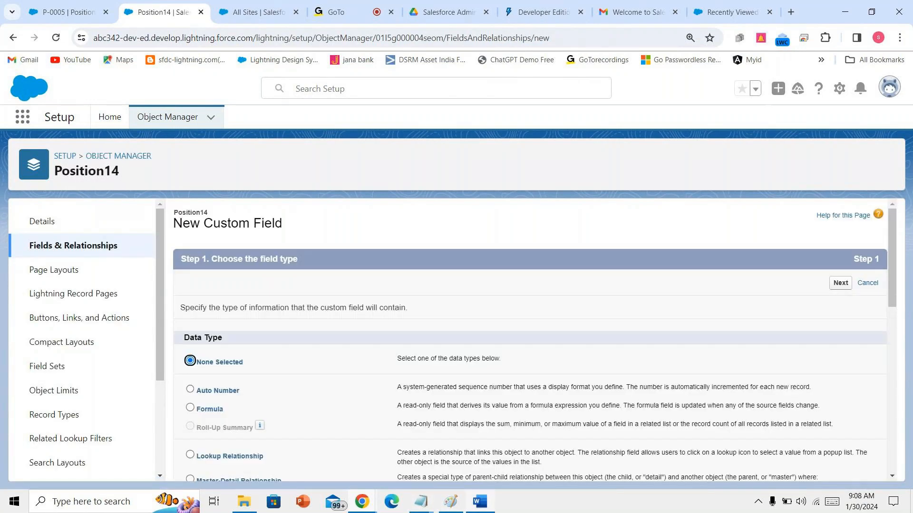
key("alt+Tab")
scroll(295, 296, "down", 1)
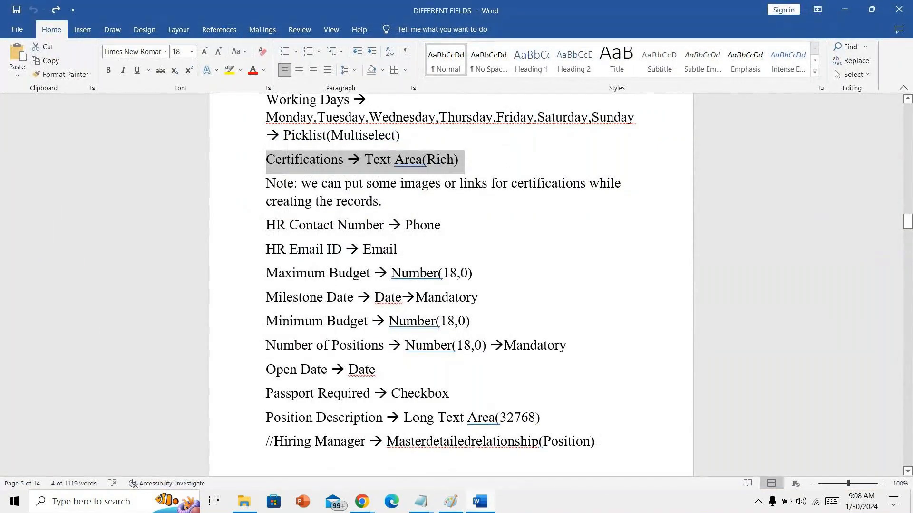
left_click_drag(263, 232, 386, 248)
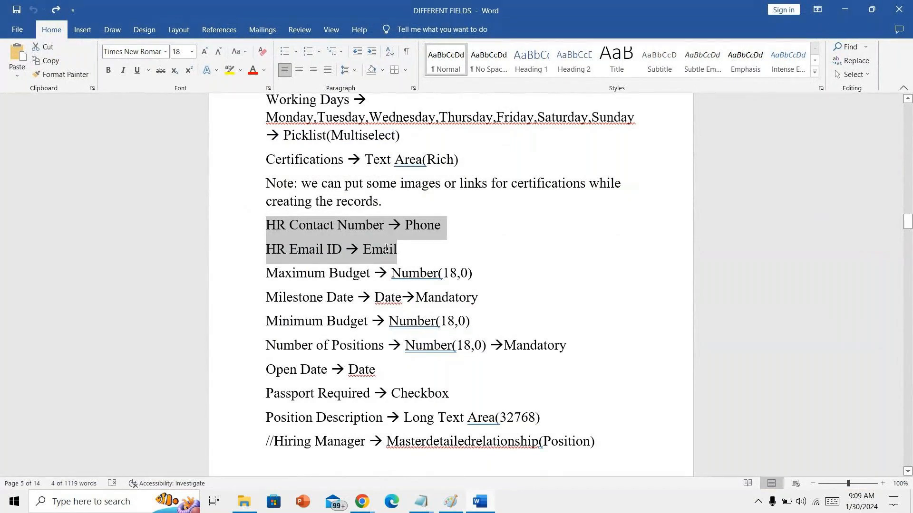
left_click_drag(386, 248, 386, 248)
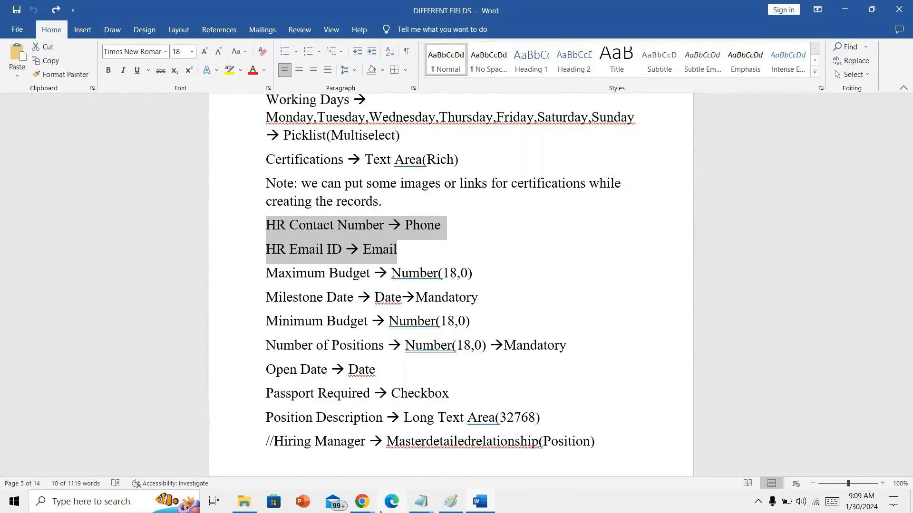
- Choose Phone as the data type for the new Position14 custom field
mouse_move(363, 503)
left_click(290, 434)
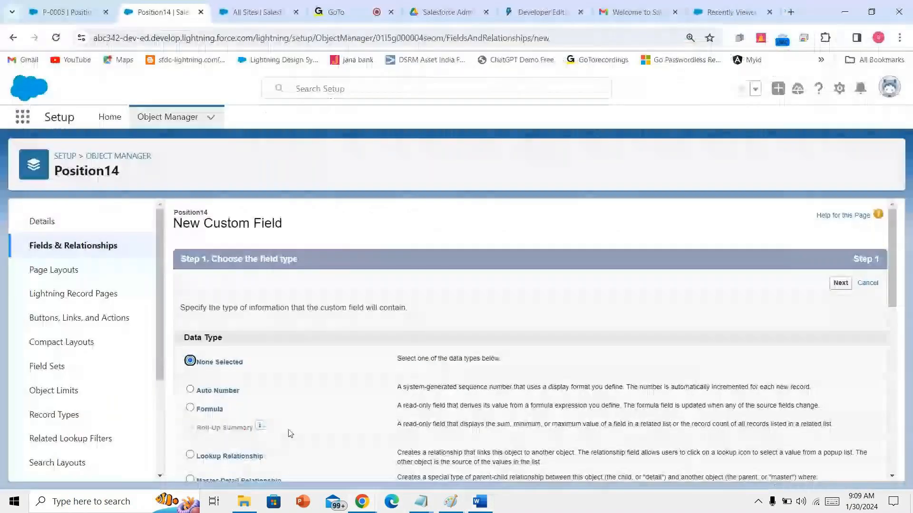
scroll(290, 433, "down", 5)
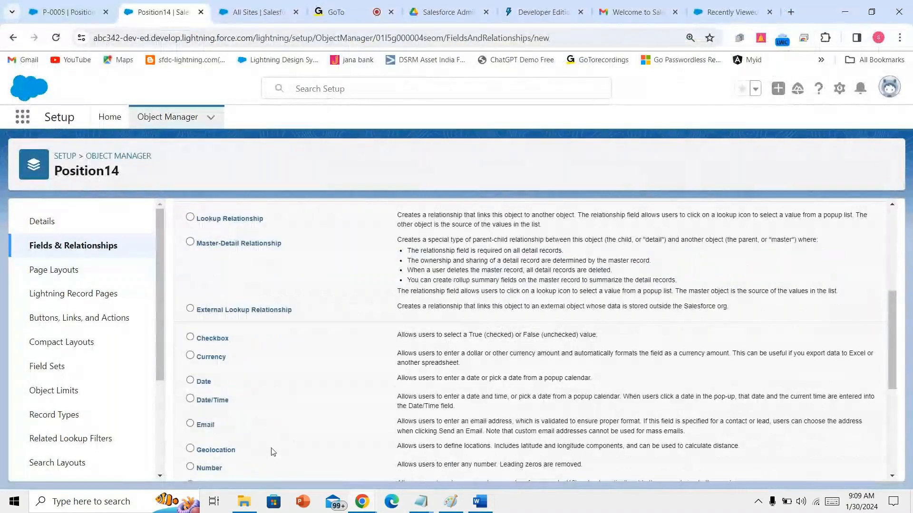
scroll(274, 452, "down", 1)
left_click(209, 445)
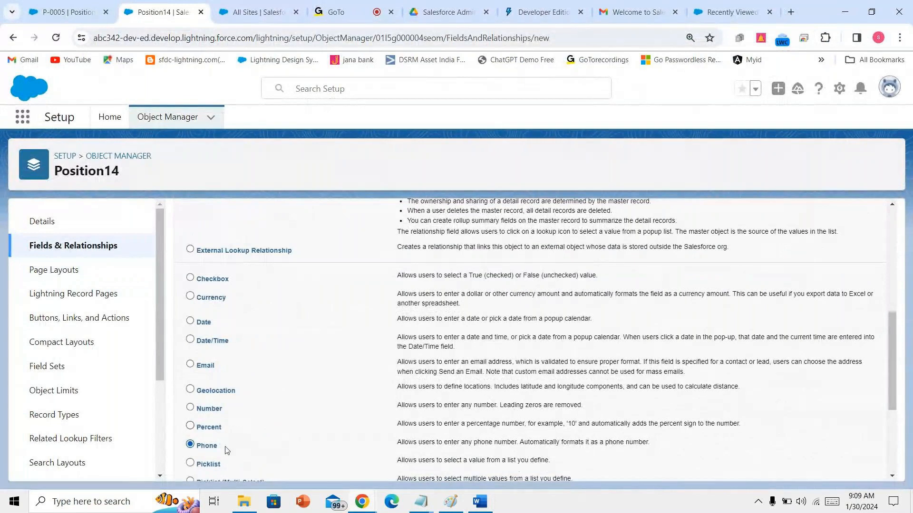
scroll(522, 449, "down", 3)
left_click(840, 468)
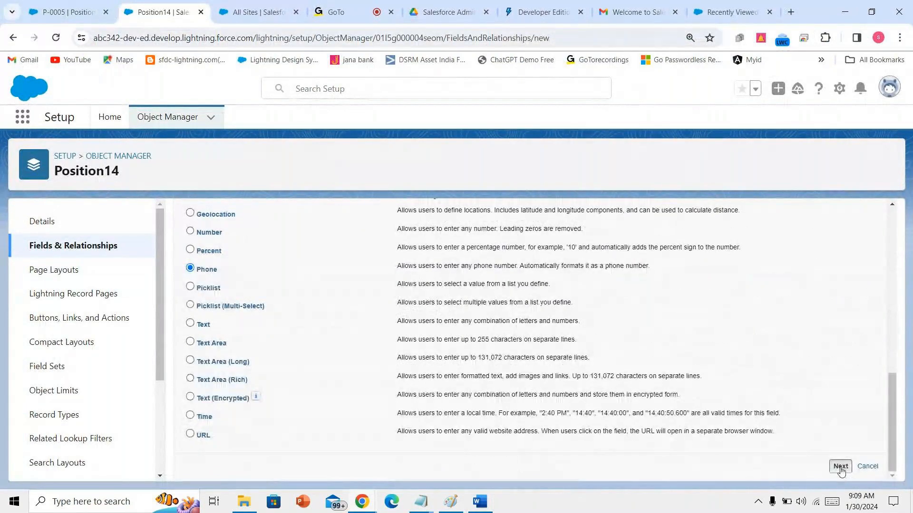
- Enter hrcontactnumber as the Phone field's label
left_click(336, 12)
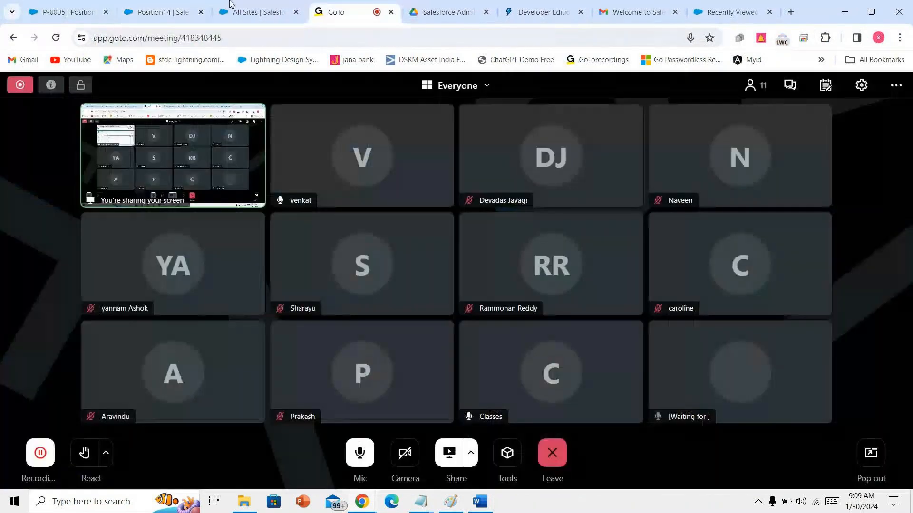
left_click(159, 10)
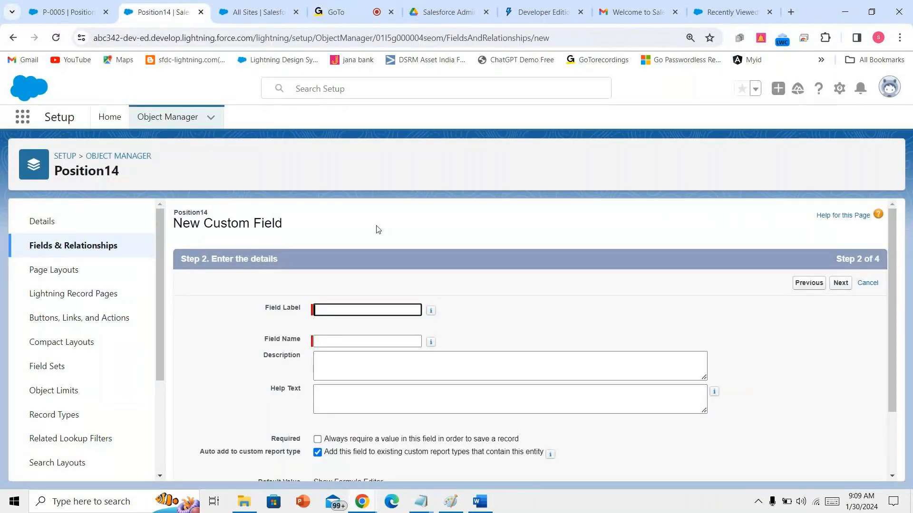
type("hrcontactnumber")
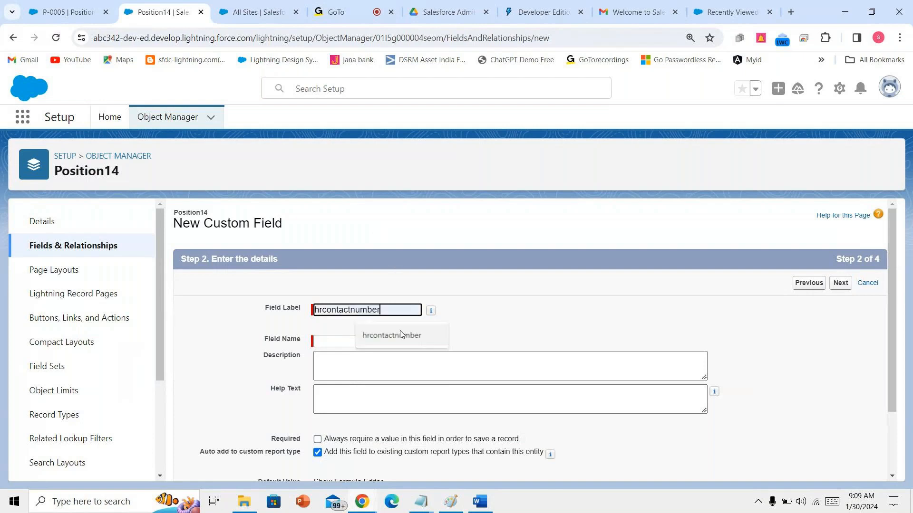
left_click(400, 335)
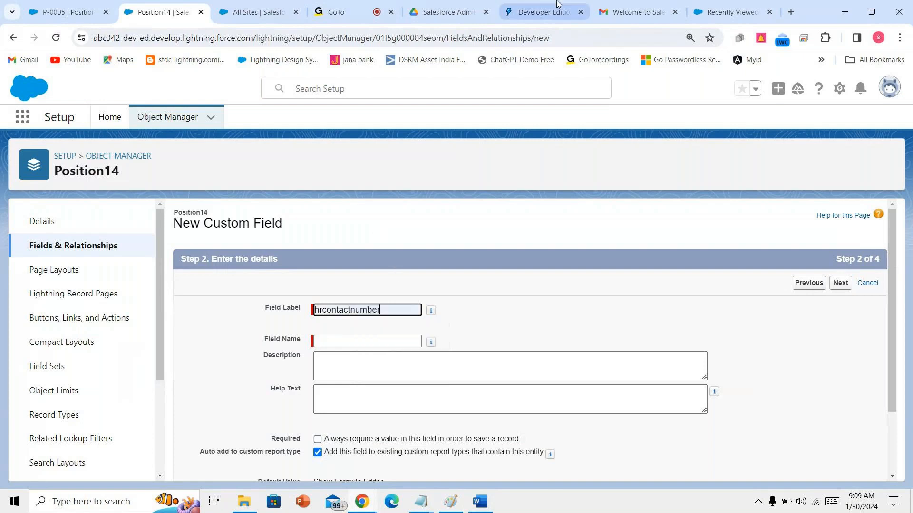
left_click(446, 11)
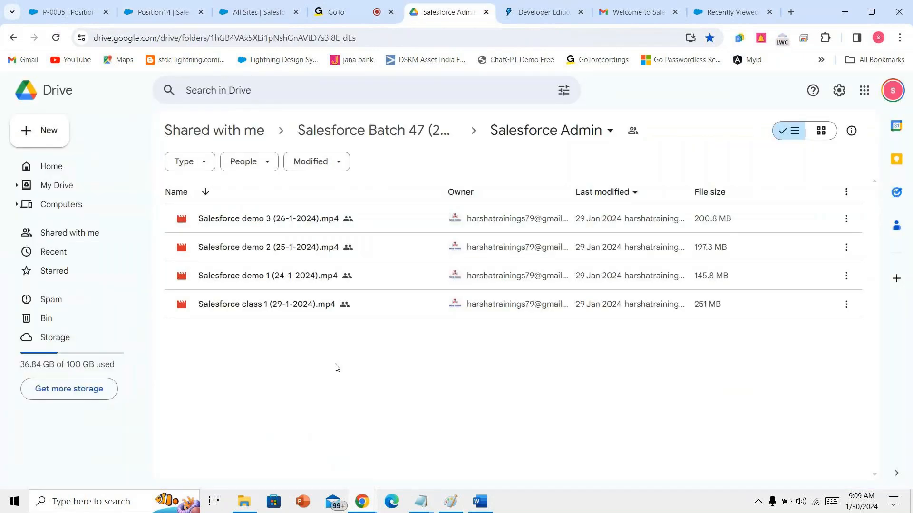
- Upload DIFFERENT FIELDS.docx from sfdc development > salesforce admin > salesforce basics into the Drive folder
right_click(343, 351)
left_click(387, 215)
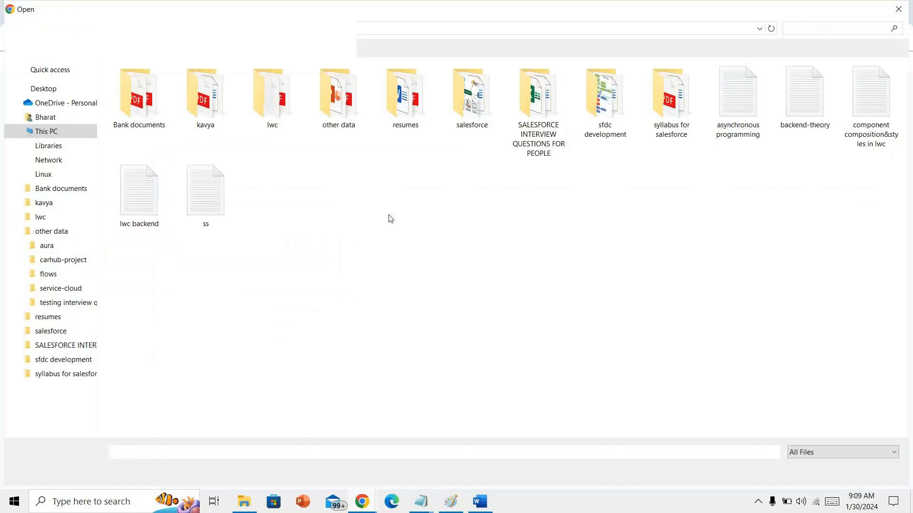
double_click(614, 132)
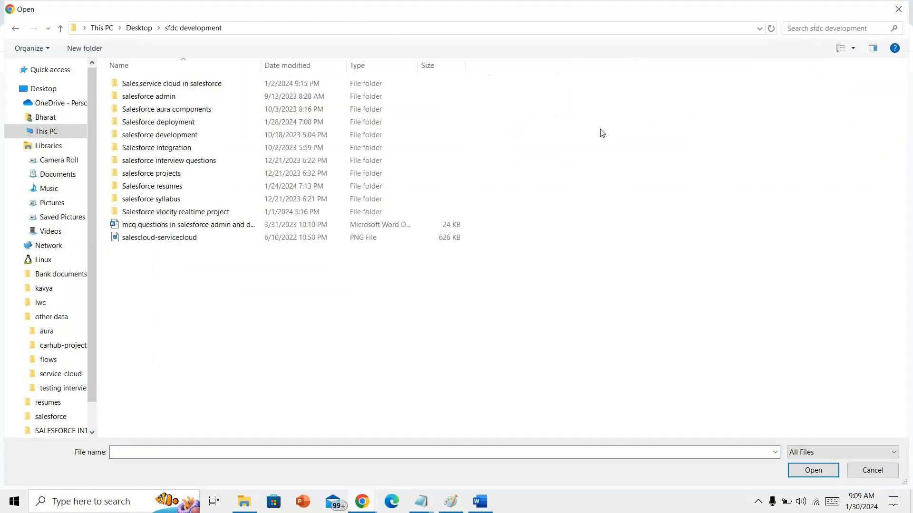
double_click(261, 97)
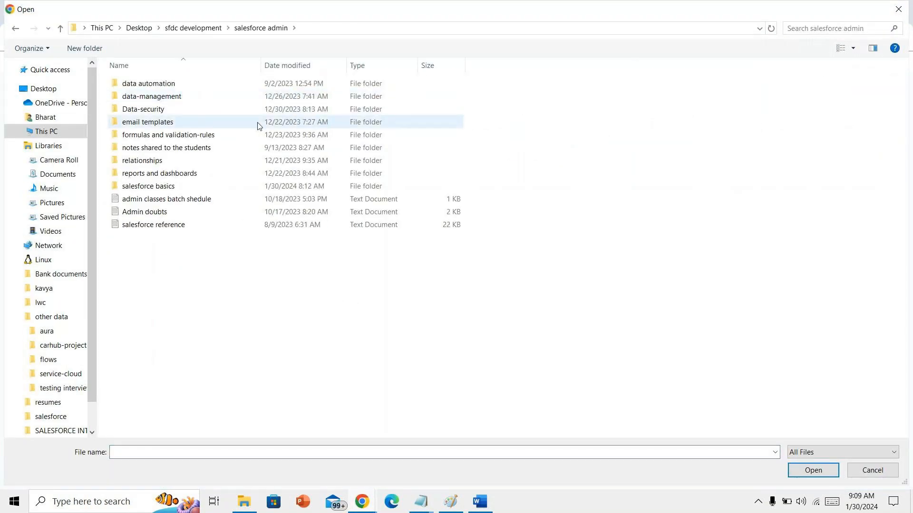
left_click(227, 199)
double_click(226, 187)
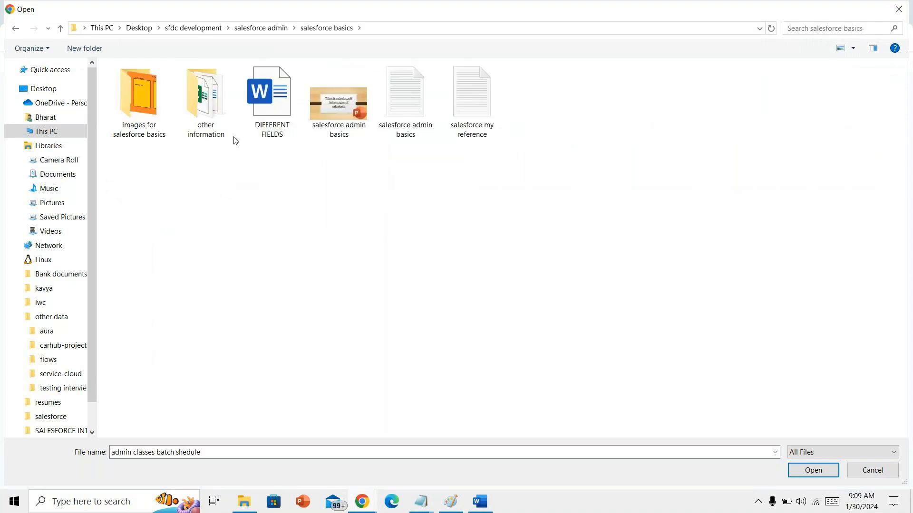
left_click(280, 113)
left_click(809, 469)
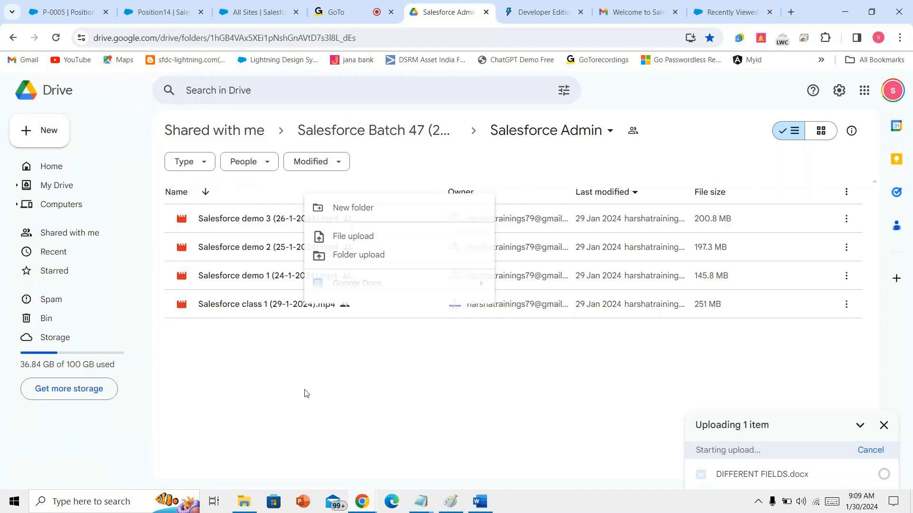
- Upload salesforce admin basics.txt from the same folder into Salesforce Admin
left_click(372, 242)
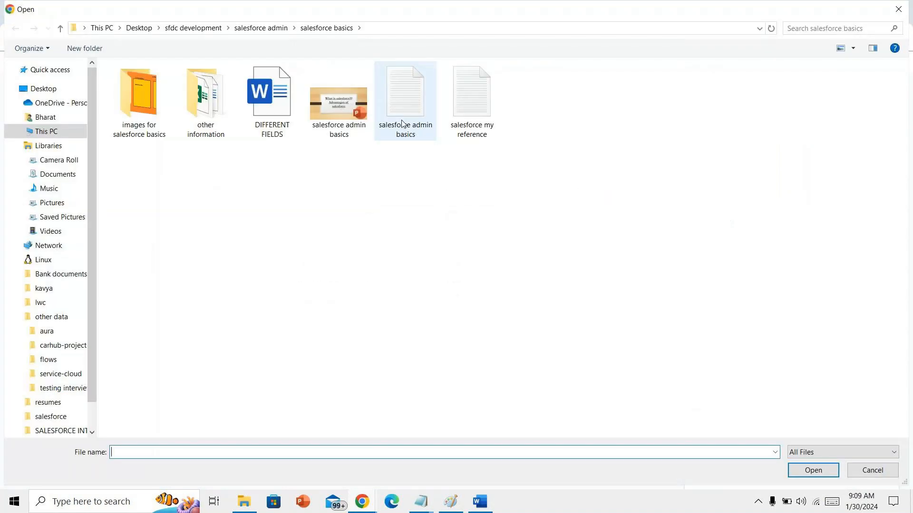
left_click(403, 123)
left_click(813, 473)
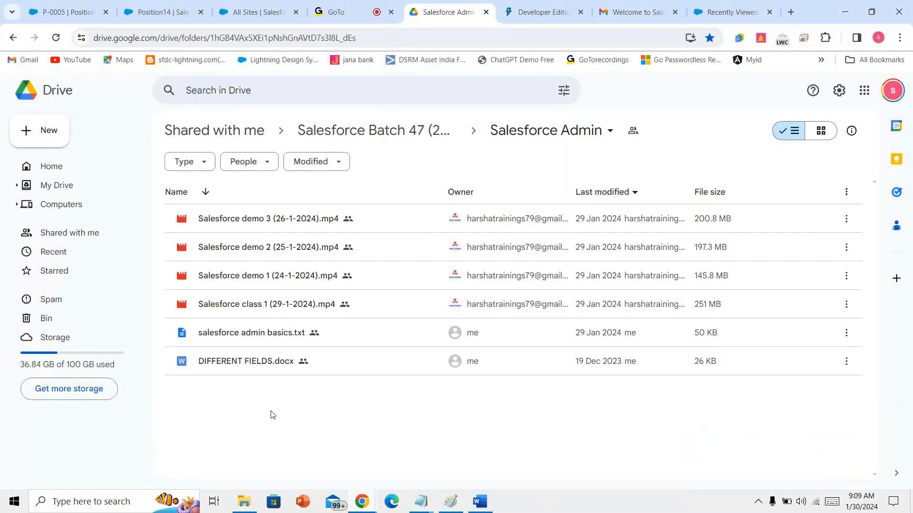
right_click(272, 415)
- Create a new folder named 'docs for admin' inside Salesforce Admin
left_click(369, 230)
type("docs for adm")
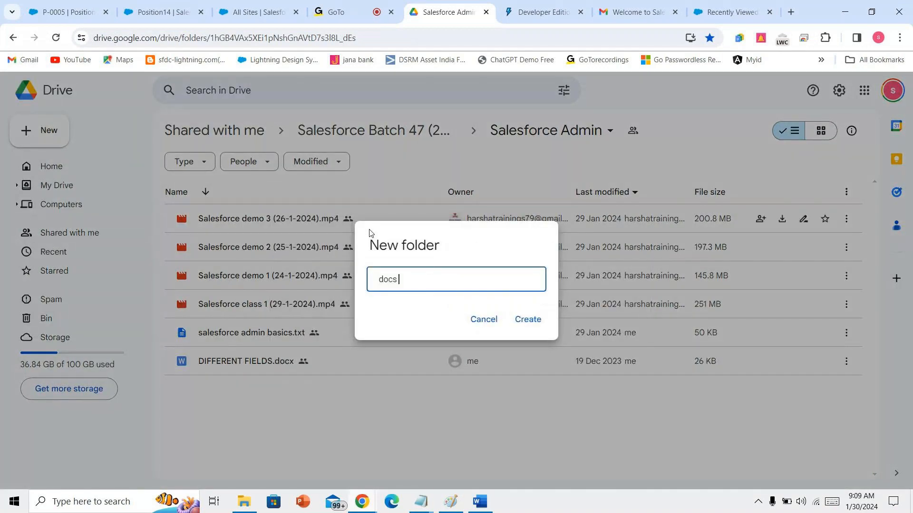
type("in")
left_click(518, 319)
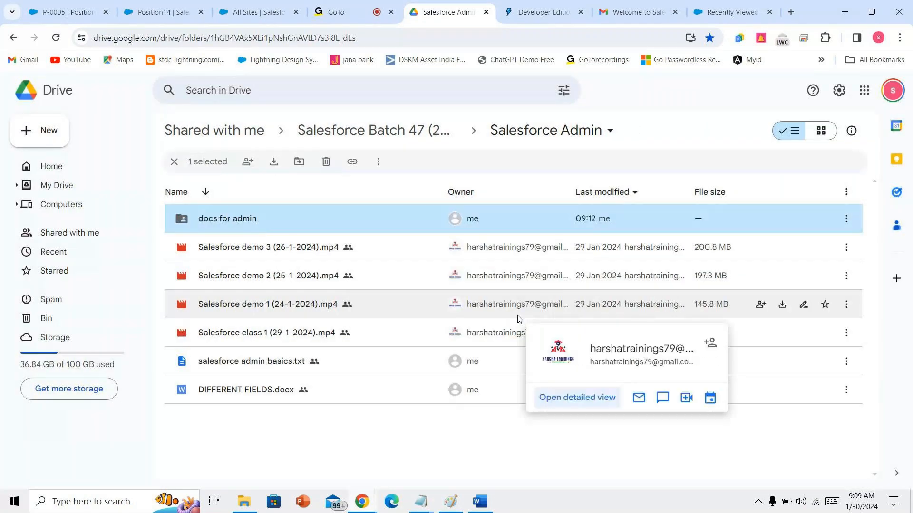
- Move salesforce admin basics.txt and DIFFERENT FIELDS.docx into 'docs for admin', then return to Salesforce Admin
left_click(281, 360)
key("shift+Down")
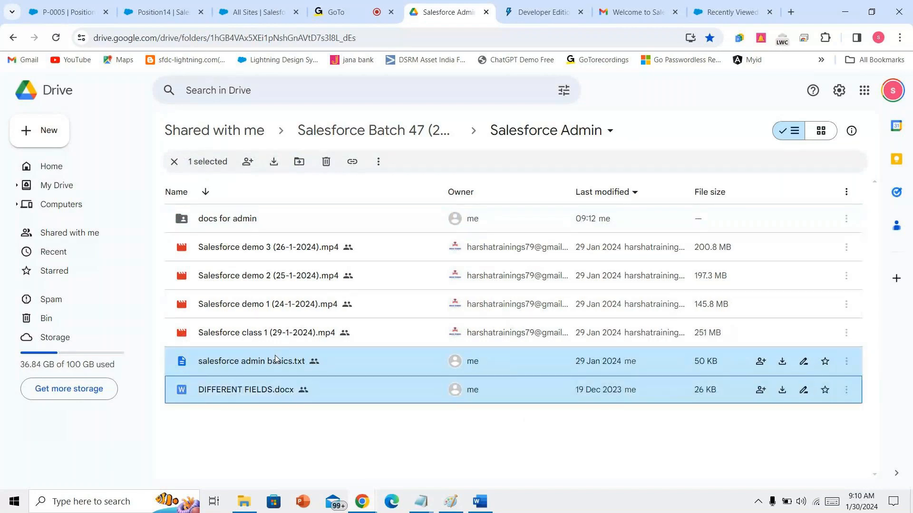
key("ctrl+x")
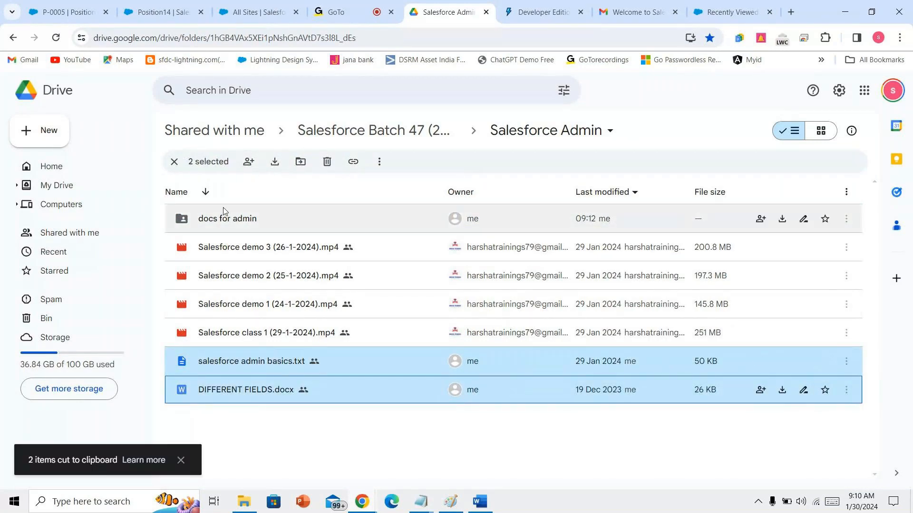
double_click(223, 212)
key("ctrl+v")
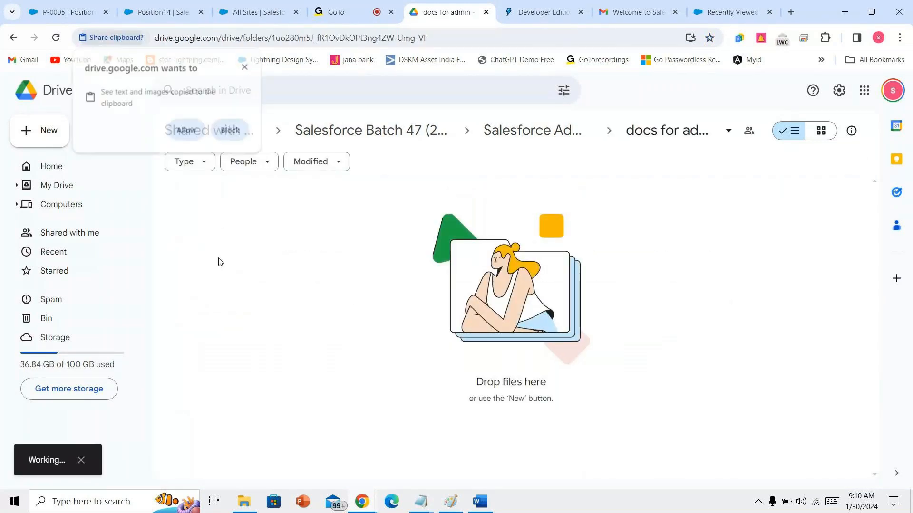
left_click(188, 130)
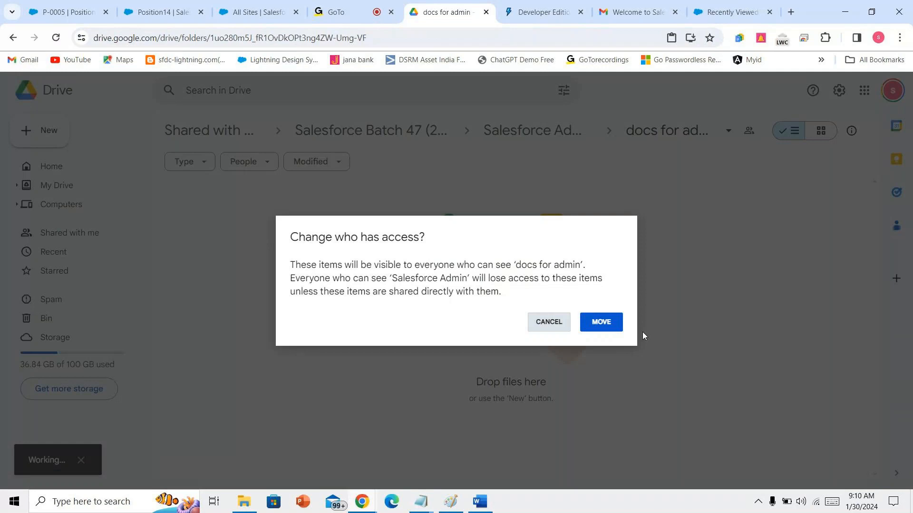
left_click(610, 324)
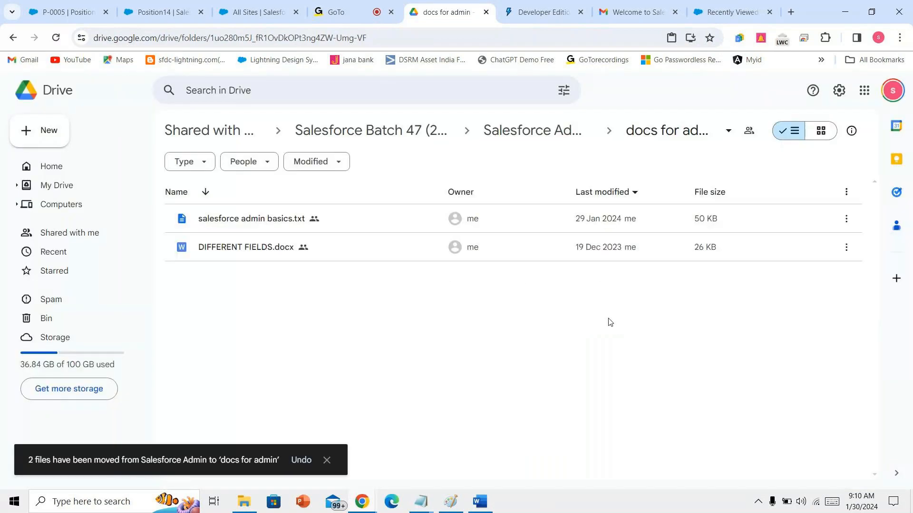
left_click(326, 460)
left_click(13, 37)
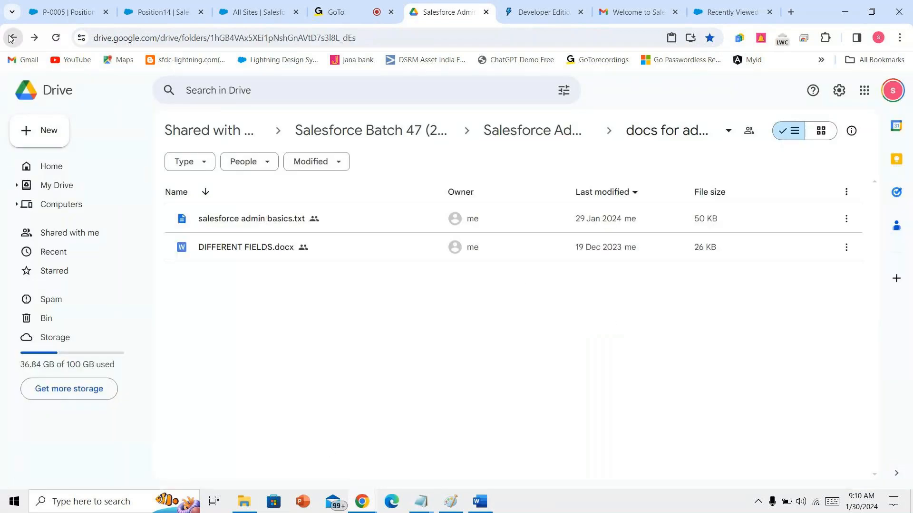
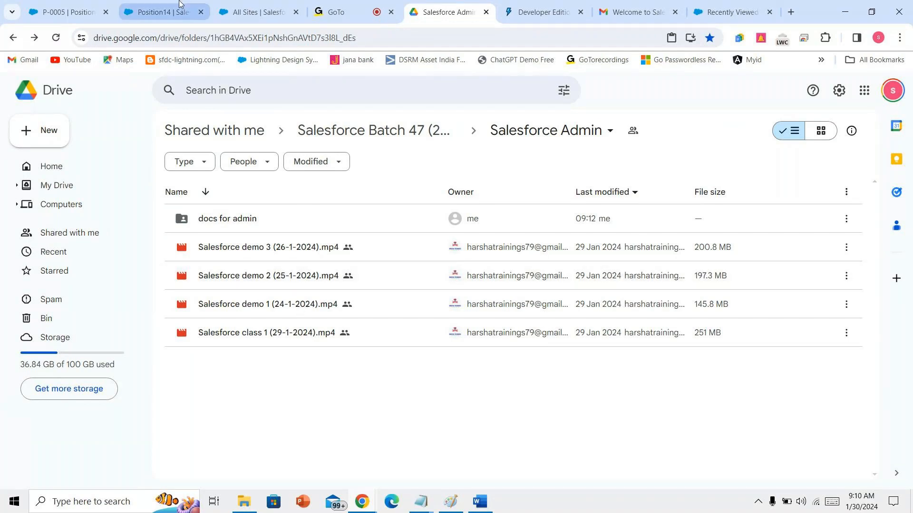
- Submit the hrcontactnumber Phone field details in the Position14 new field wizard
left_click(244, 6)
left_click(168, 11)
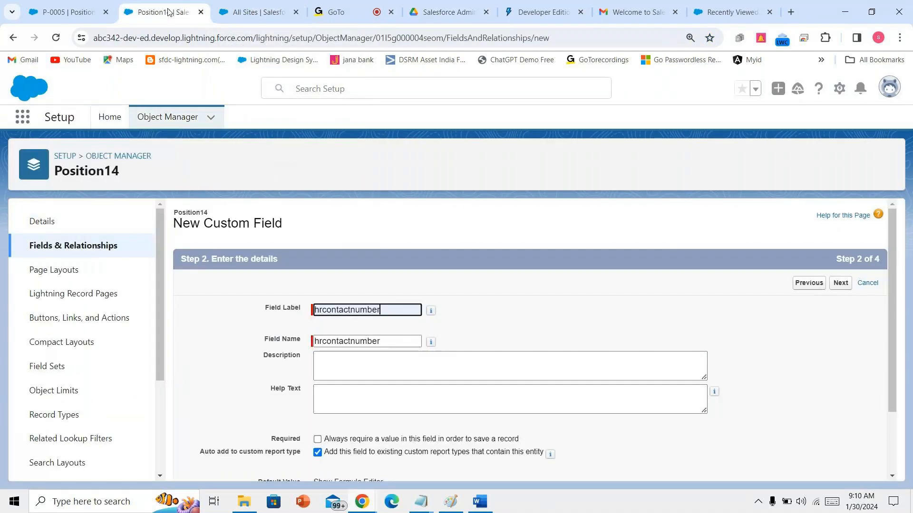
scroll(387, 351, "down", 3)
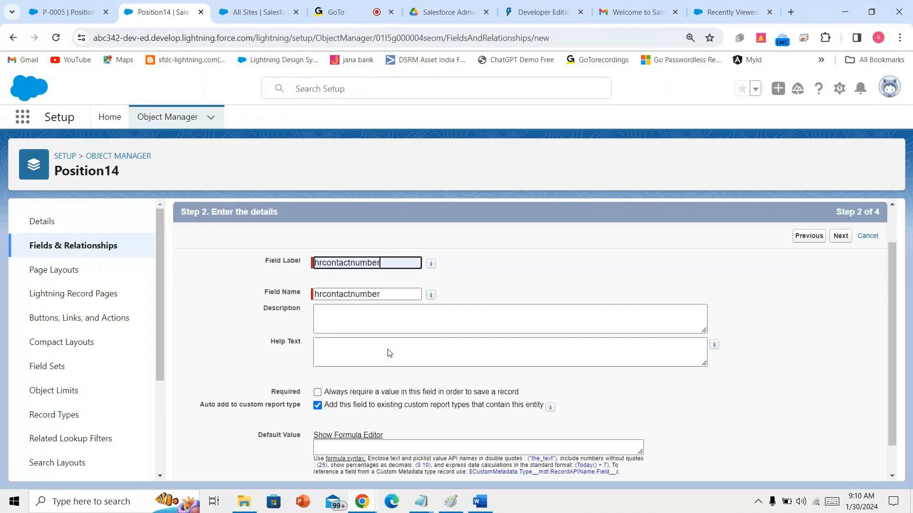
left_click(840, 467)
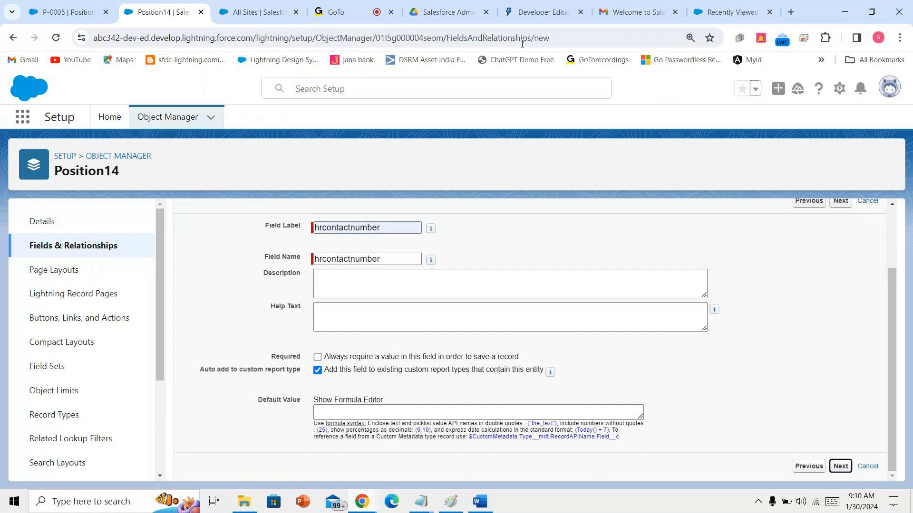
- Make hrcontactnumber visible to all profiles and advance to the page layout step
left_click(338, 12)
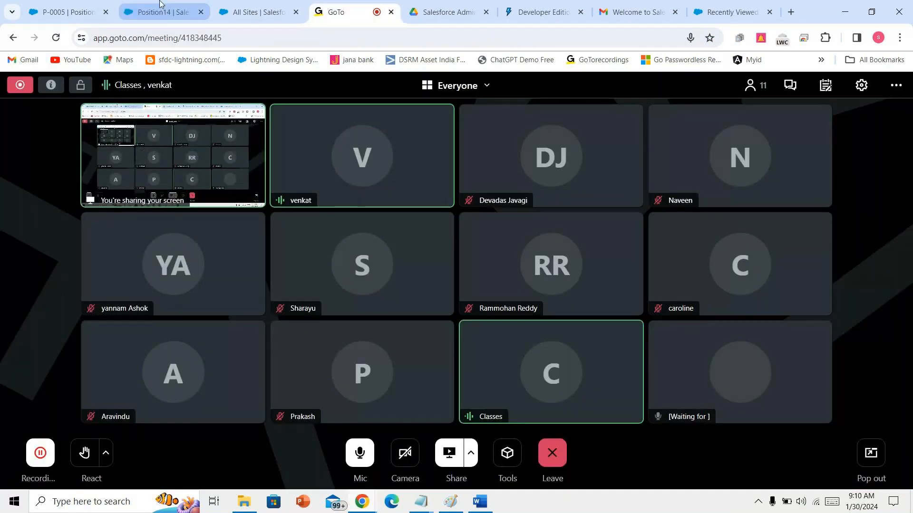
mouse_move(636, 345)
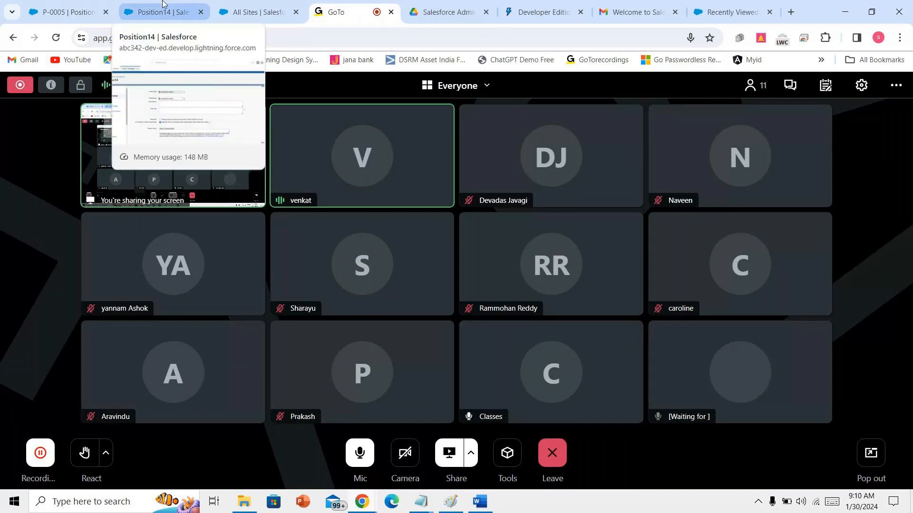
left_click(162, 4)
left_click(651, 394)
left_click(840, 284)
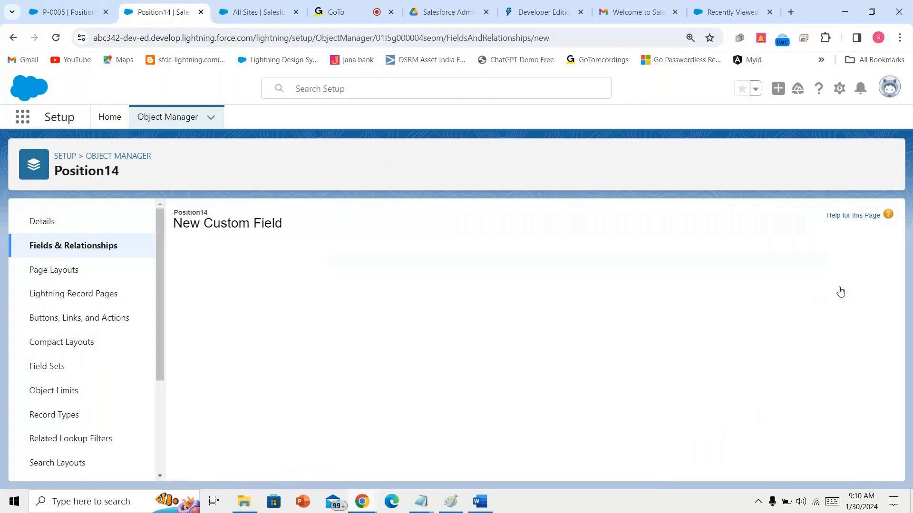
- Save hrcontactnumber, start another field, and choose Email as its type after checking the Word field list
left_click(792, 285)
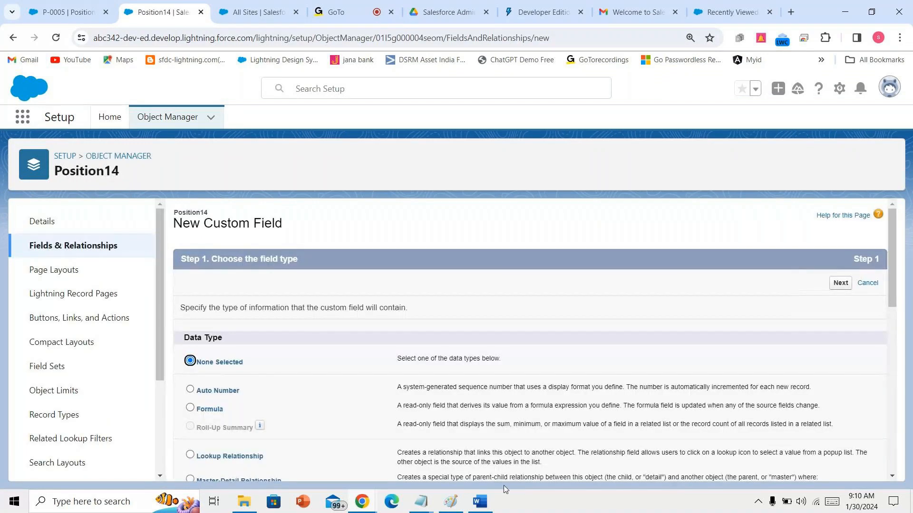
left_click(468, 510)
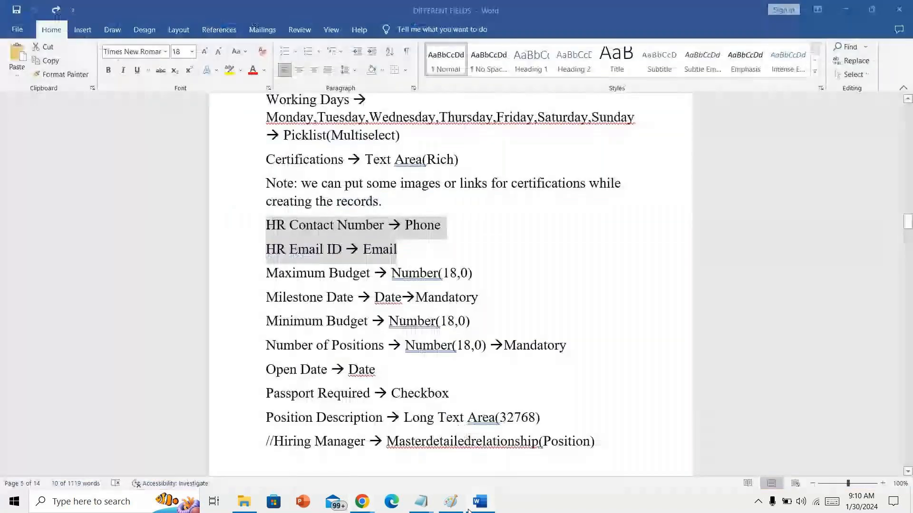
left_click(479, 502)
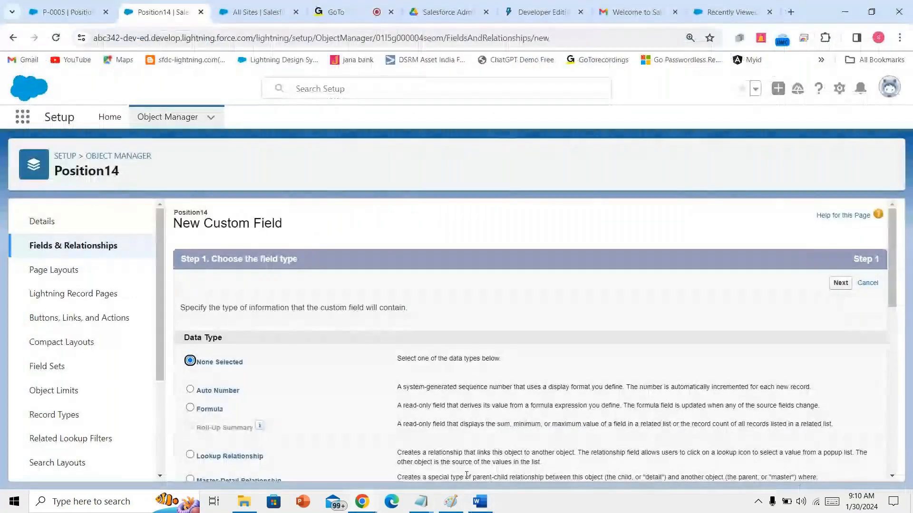
scroll(468, 403, "down", 4)
scroll(468, 403, "down", 5)
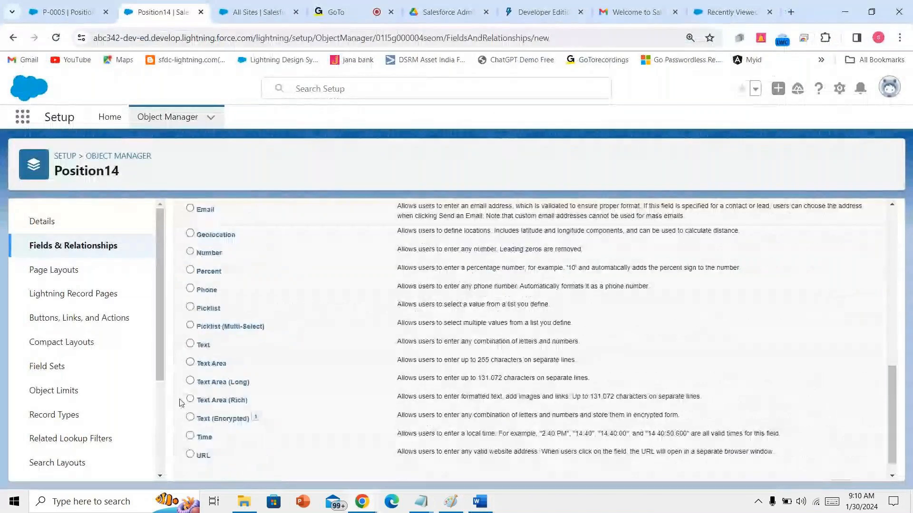
scroll(187, 408, "up", 5)
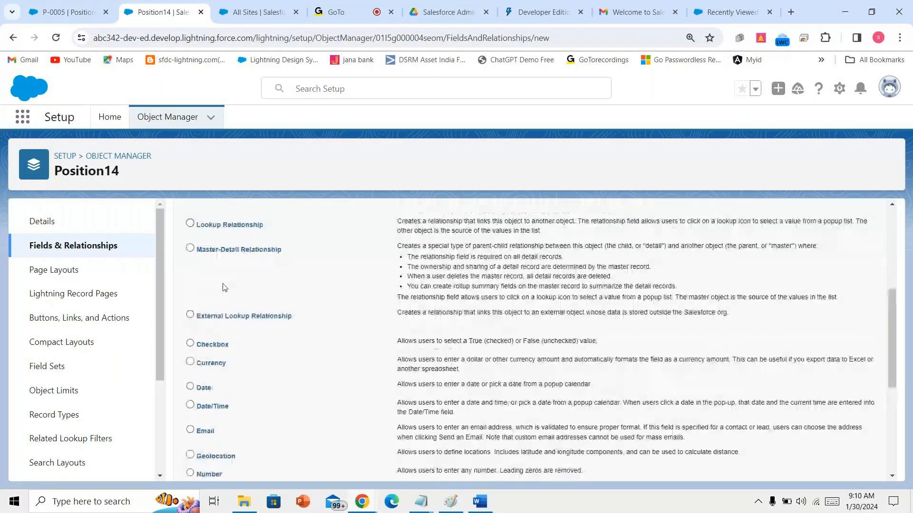
scroll(225, 287, "down", 3)
left_click(212, 313)
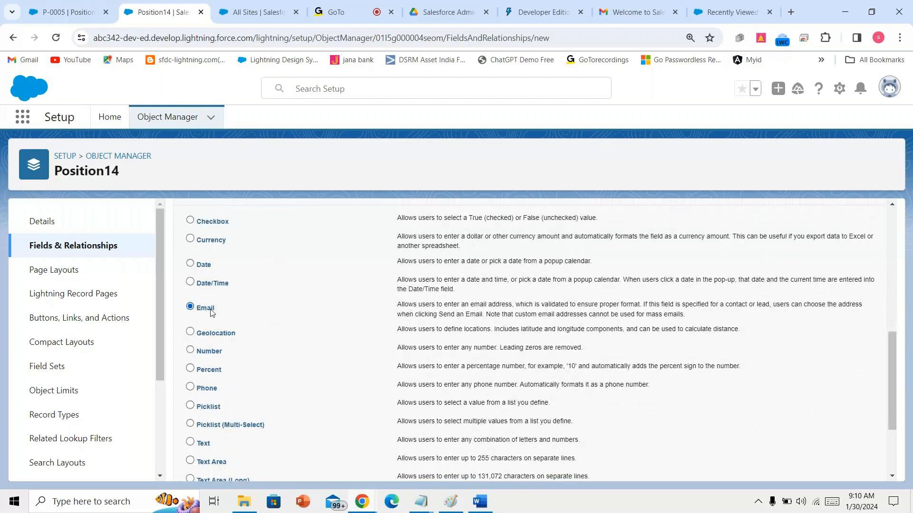
scroll(212, 313, "down", 3)
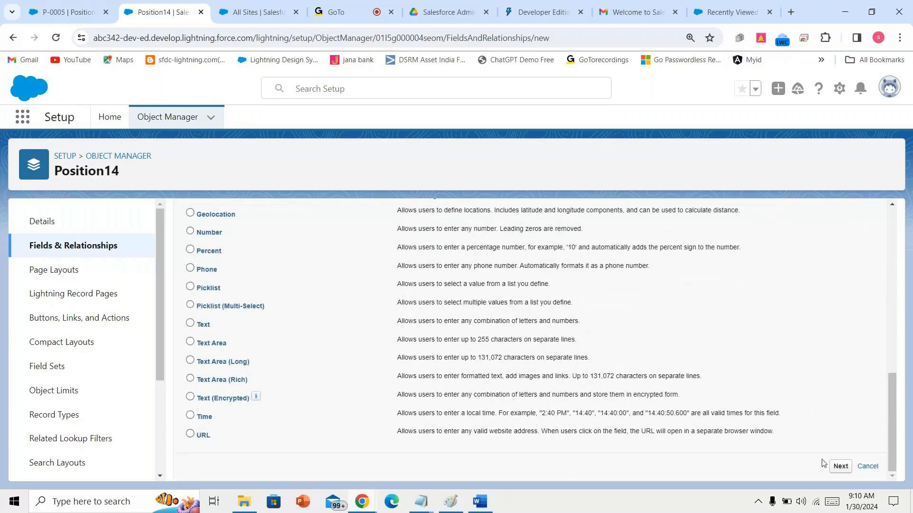
left_click(839, 466)
- Label the Email field 'Hremailid' and save it, starting another new field
type("Hrm")
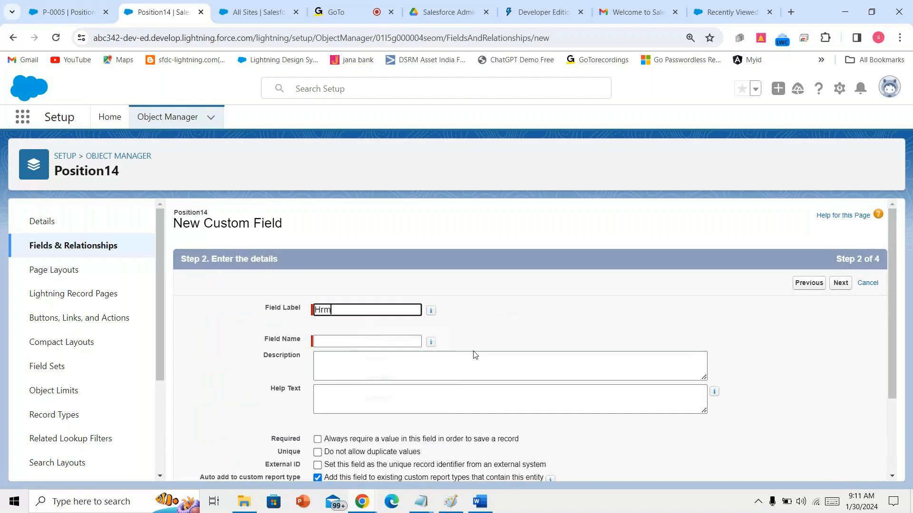
key("BackSpace")
type("emailid")
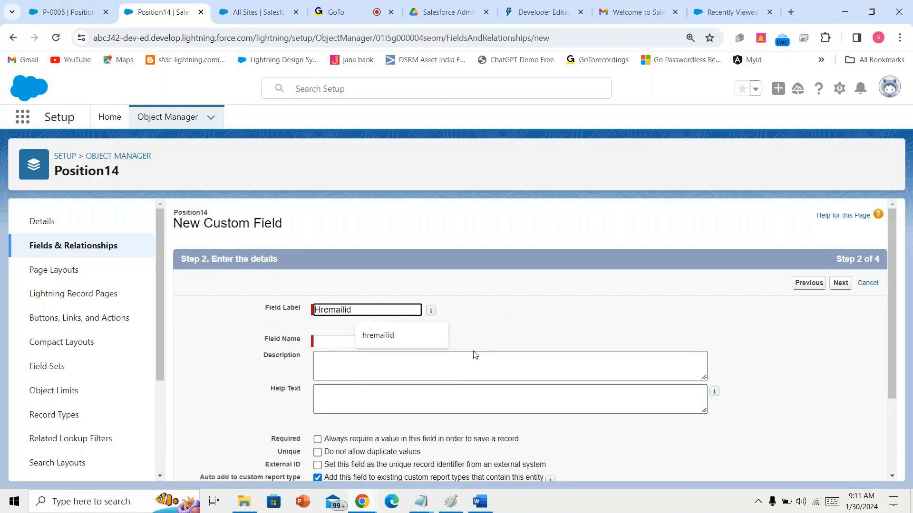
left_click(474, 352)
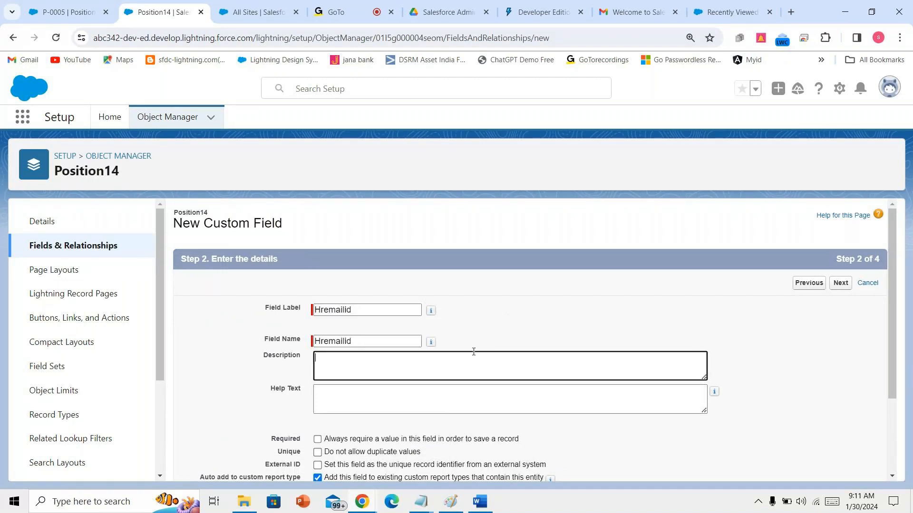
scroll(809, 371, "down", 3)
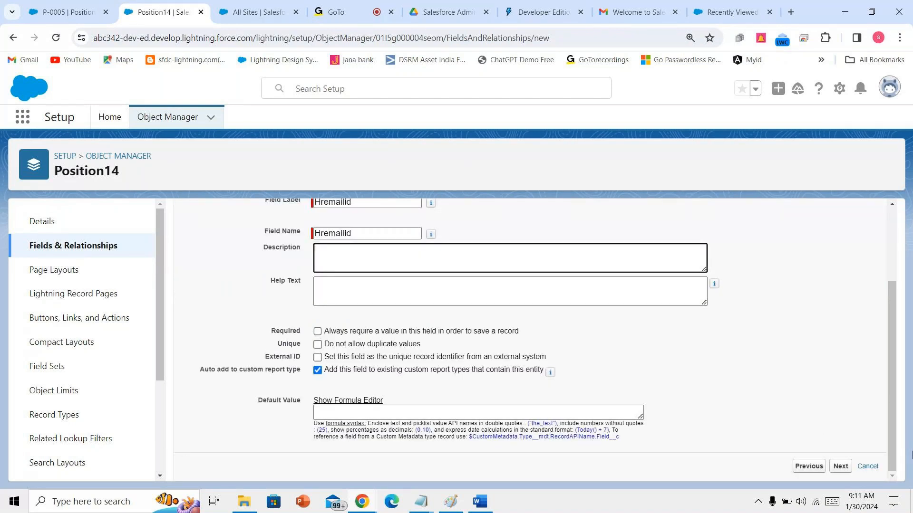
left_click(840, 467)
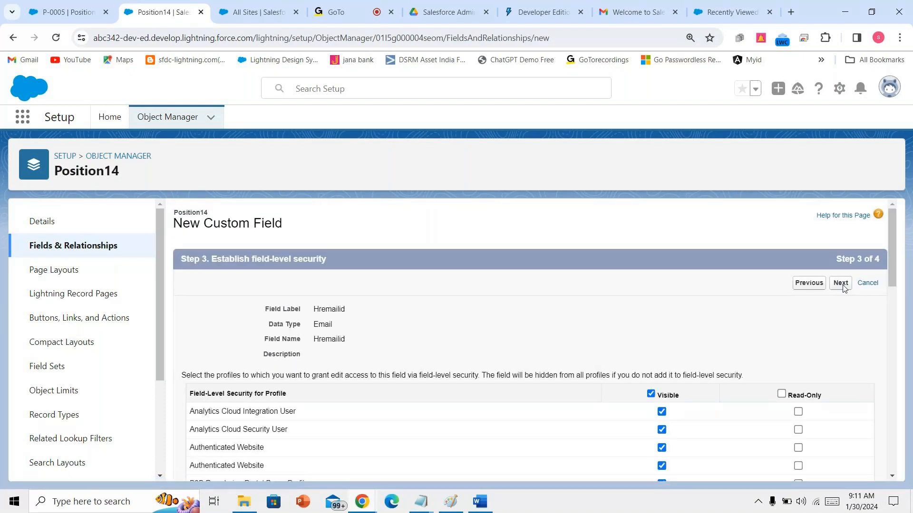
left_click(840, 284)
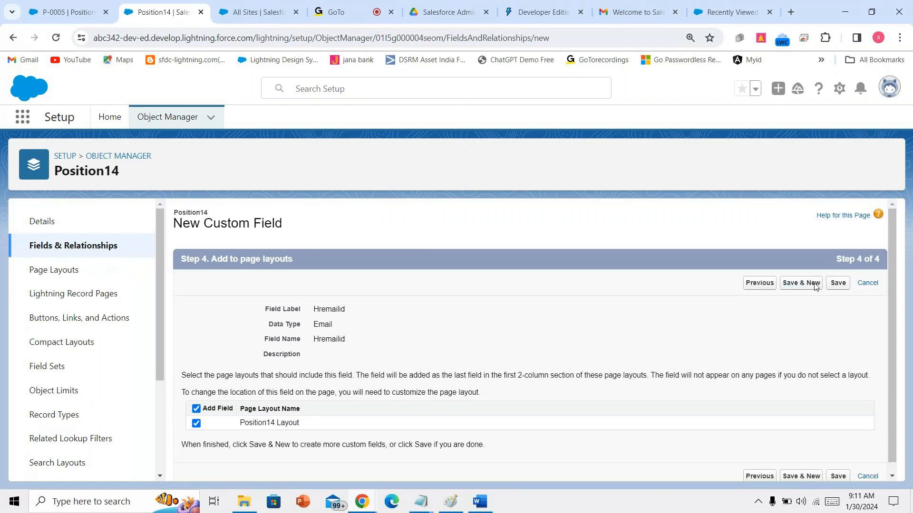
left_click(814, 284)
mouse_move(470, 509)
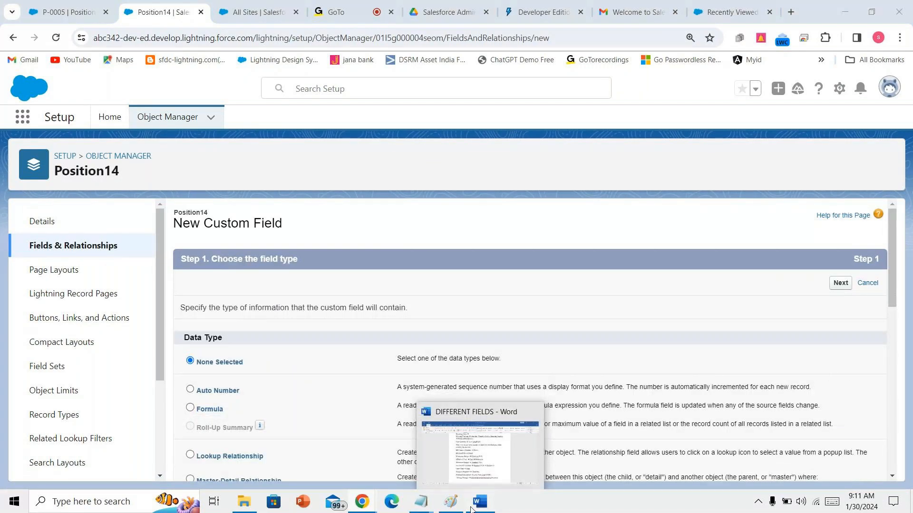
- Review the Maximum Budget through Minimum Budget lines in the Word field list
left_click(470, 509)
left_click_drag(266, 273, 487, 317)
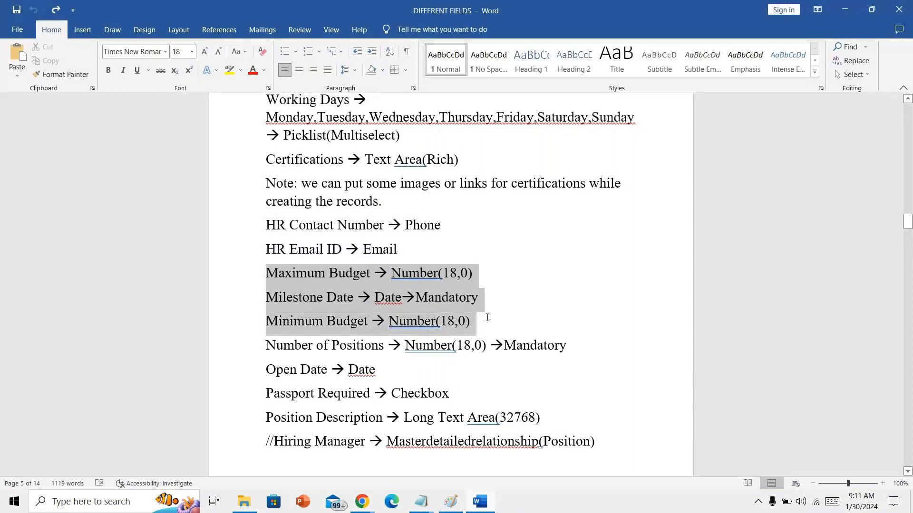
left_click(473, 395)
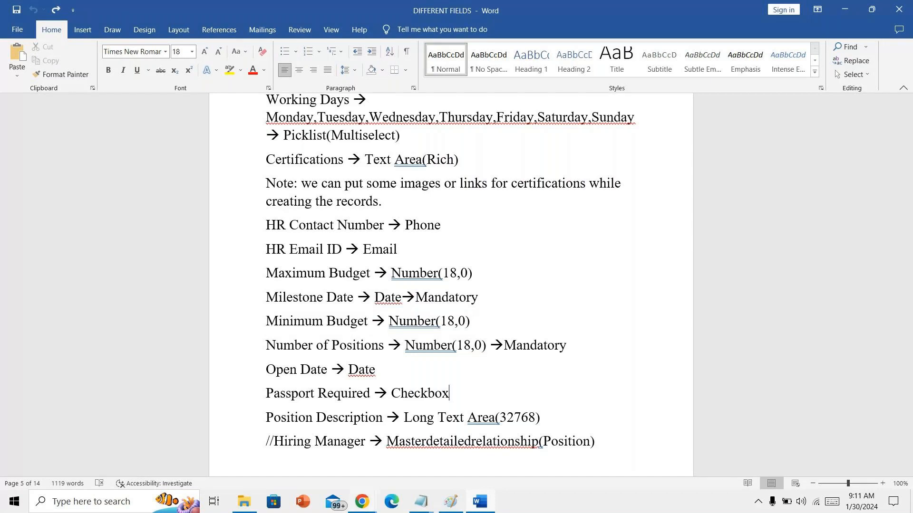
mouse_move(362, 502)
left_click(290, 480)
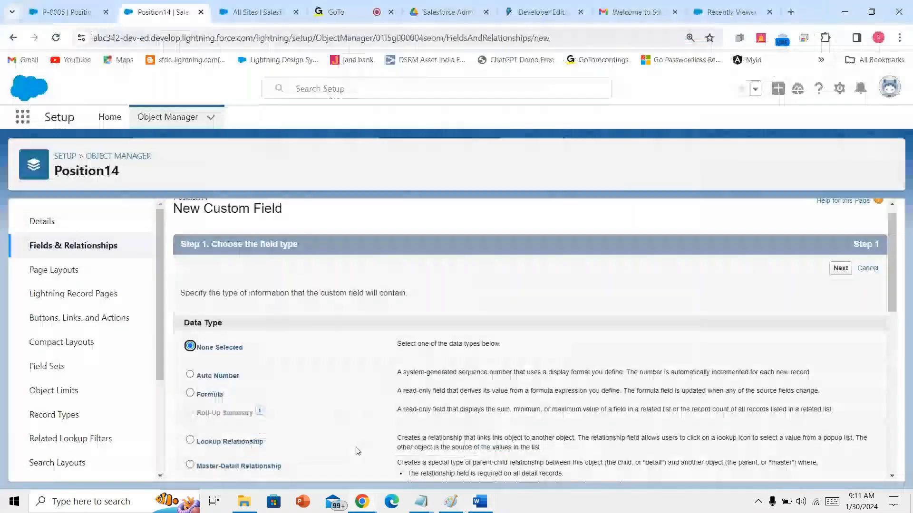
- Label the Number field 'Maximum budget', make it visible to all profiles, and save it
scroll(357, 451, "down", 5)
scroll(358, 450, "down", 2)
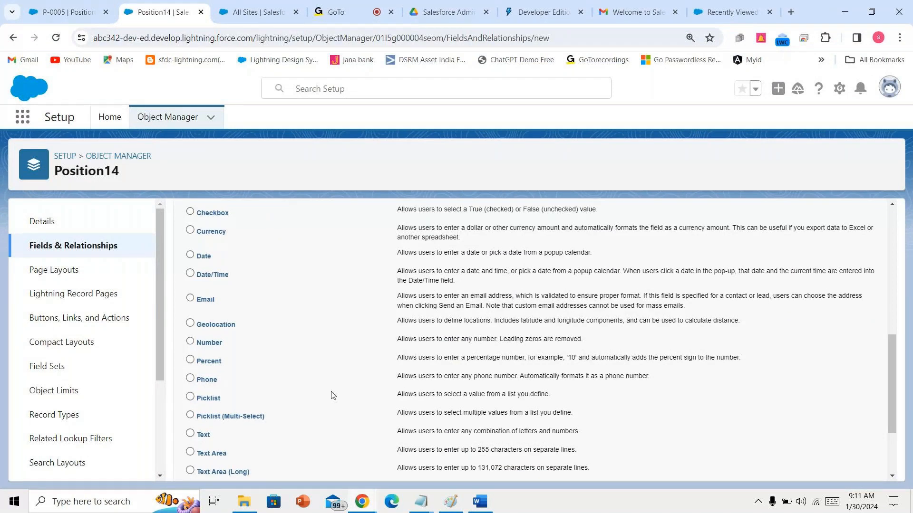
scroll(331, 396, "up", 2)
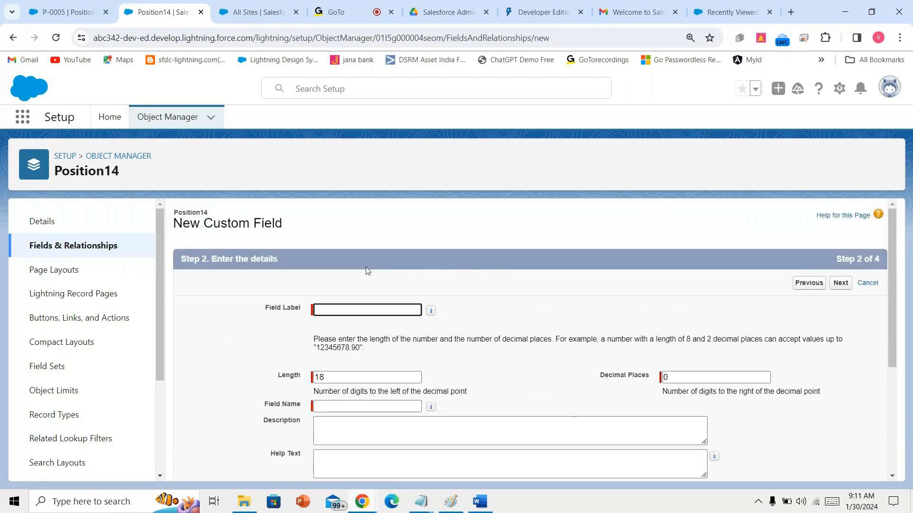
type("Maximum")
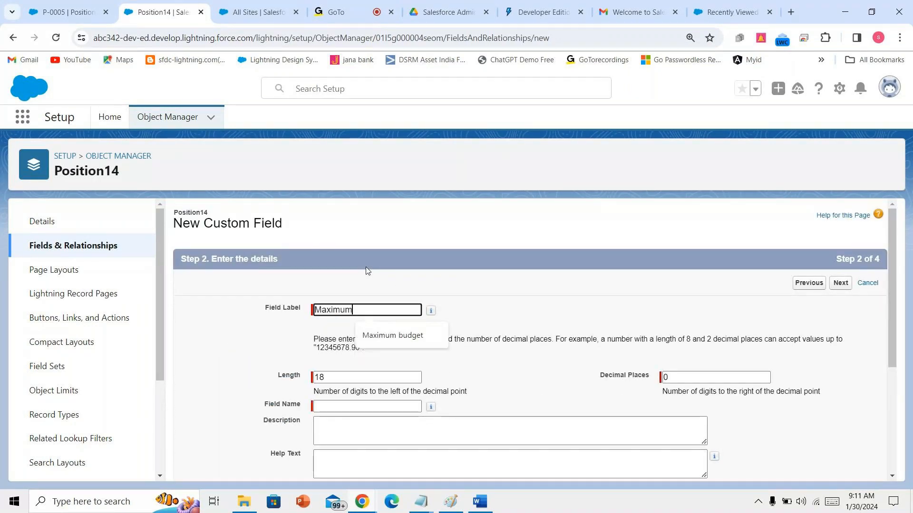
type(" budget")
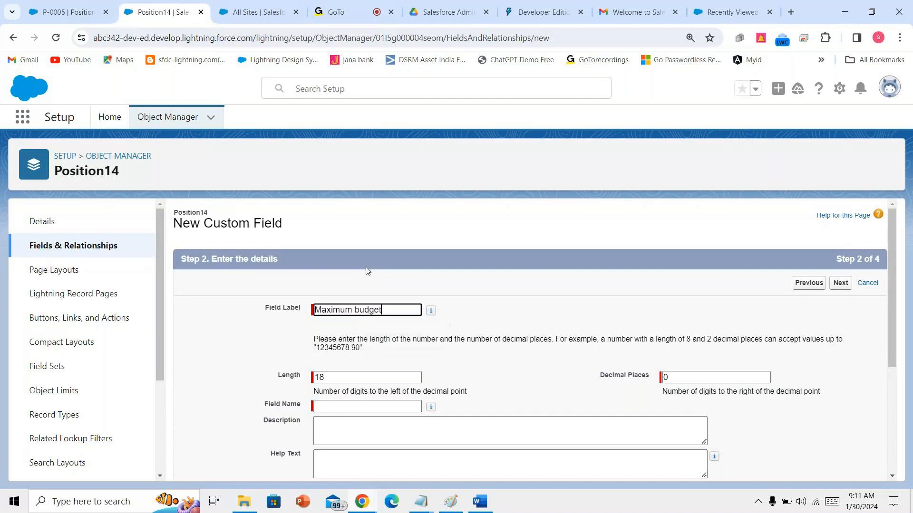
left_click(449, 362)
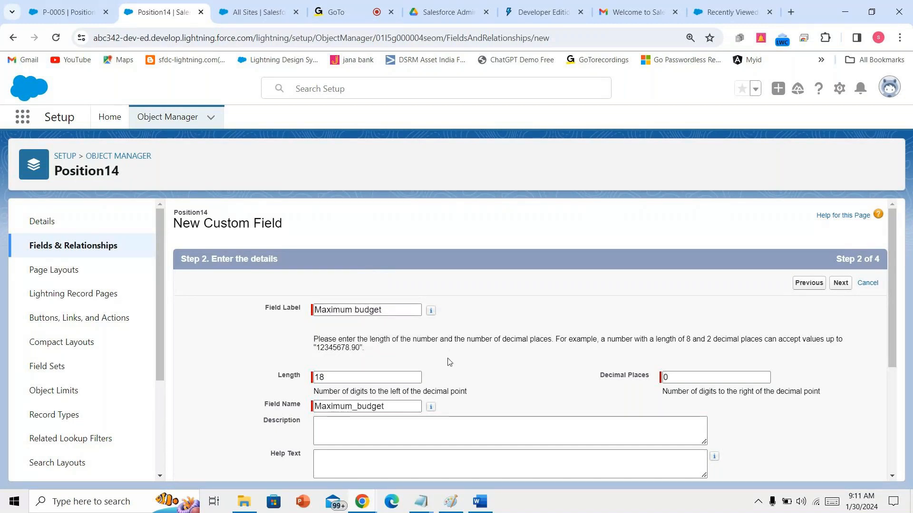
scroll(696, 353, "down", 4)
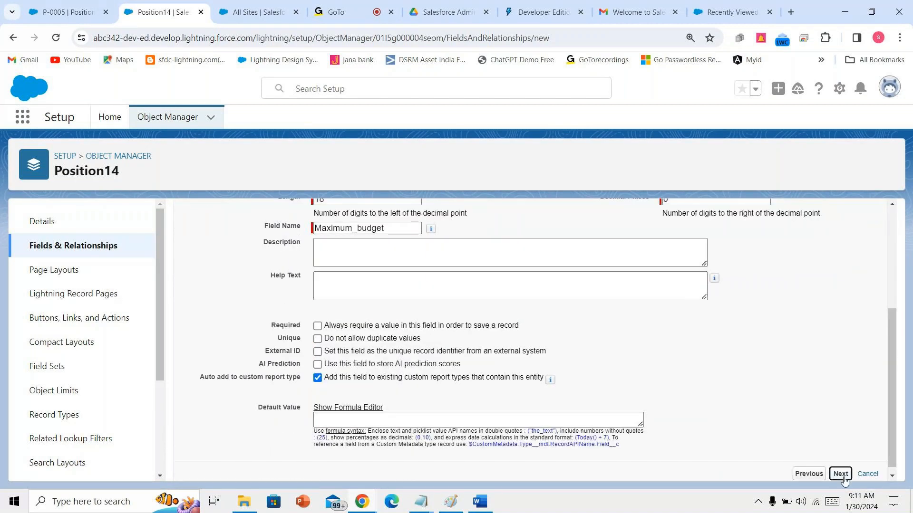
left_click(841, 475)
left_click(650, 393)
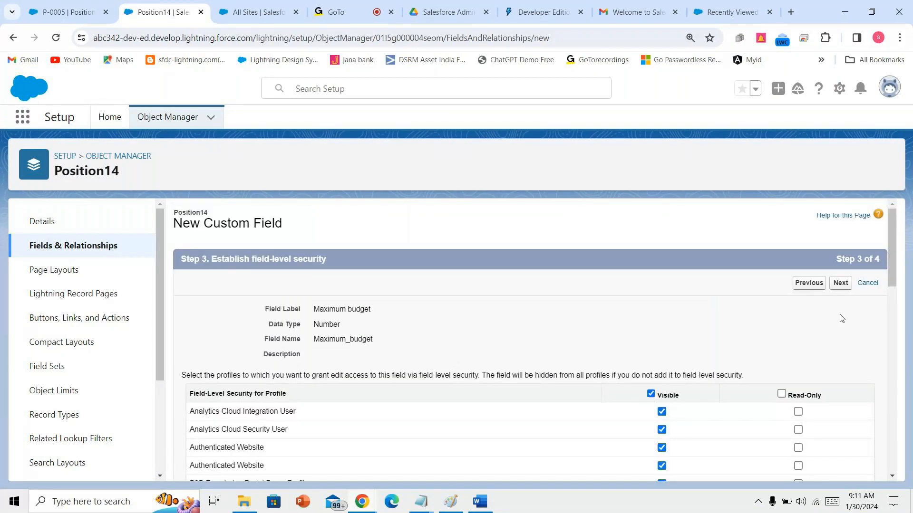
left_click(841, 284)
left_click(801, 284)
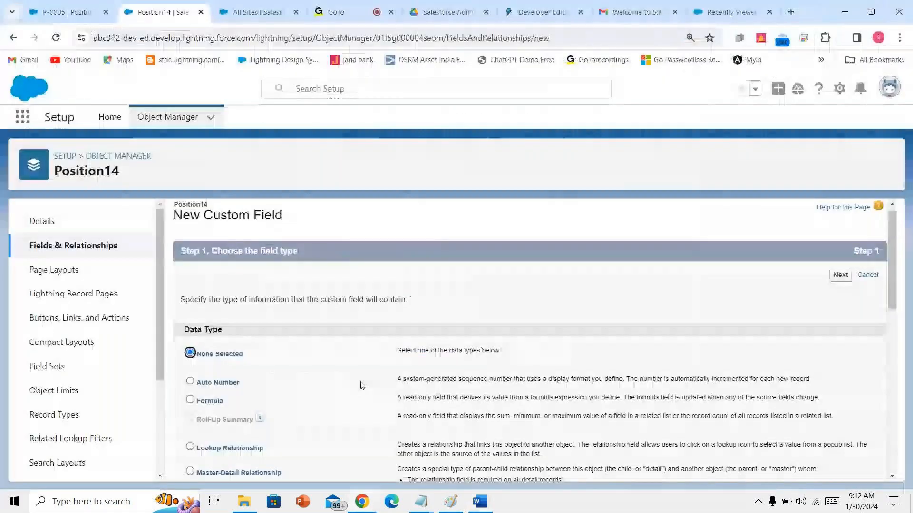
- Create a Number field labelled 'Minium budget' and save it on the Position14 Layout
scroll(361, 385, "down", 3)
scroll(361, 384, "down", 2)
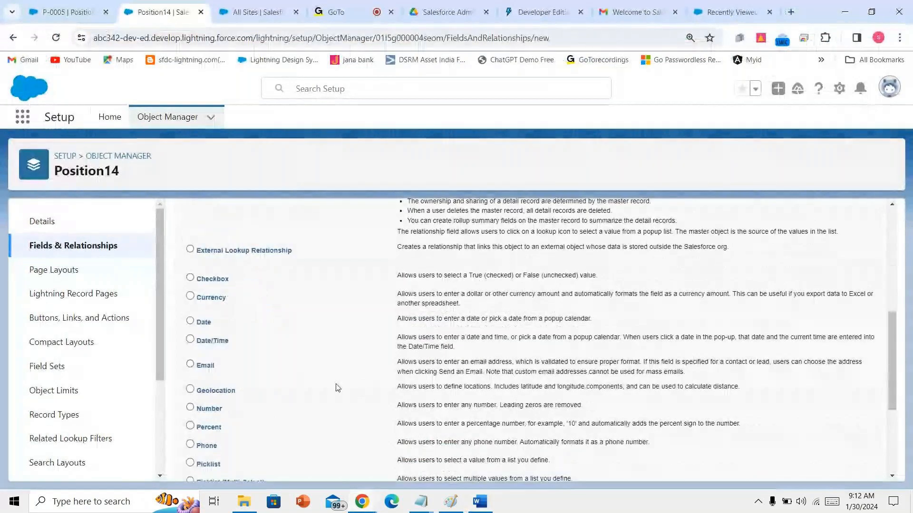
scroll(327, 387, "down", 3)
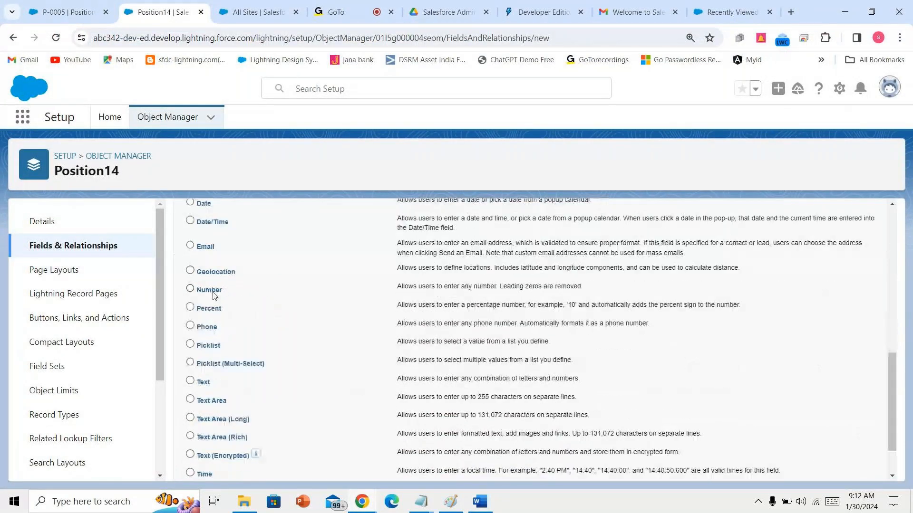
left_click(211, 233)
left_click(840, 466)
type("Minium")
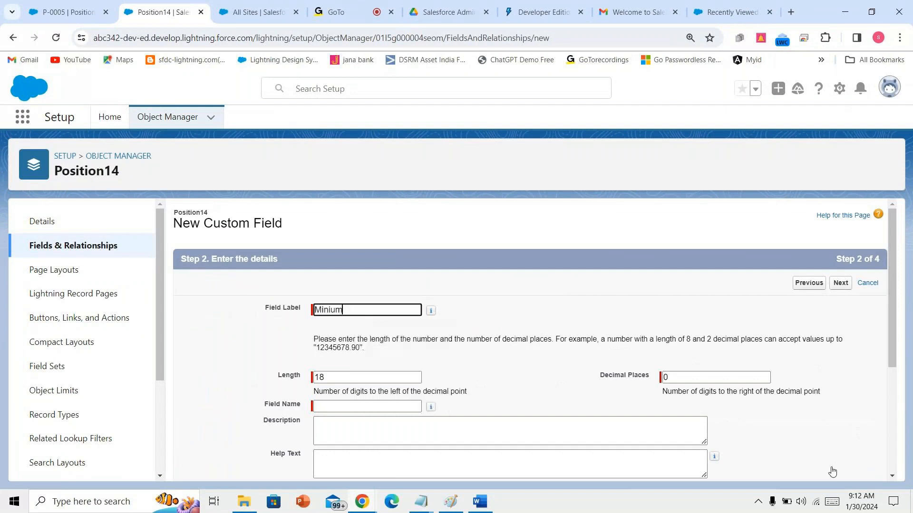
type(" budget")
left_click(497, 406)
scroll(692, 417, "down", 1)
scroll(691, 416, "down", 3)
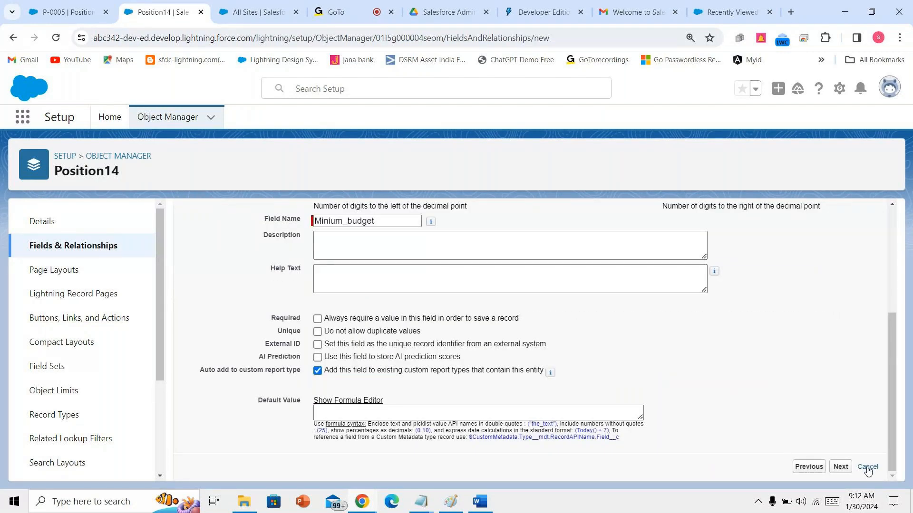
left_click(841, 467)
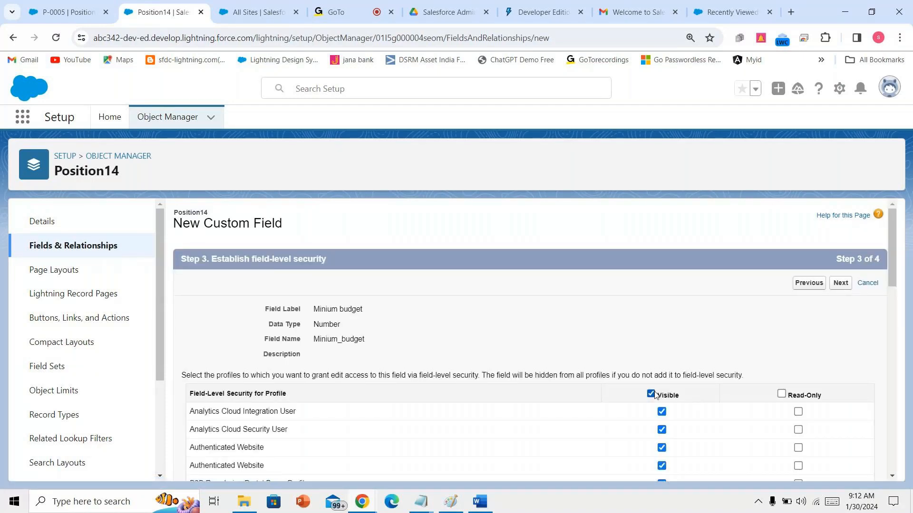
left_click(845, 284)
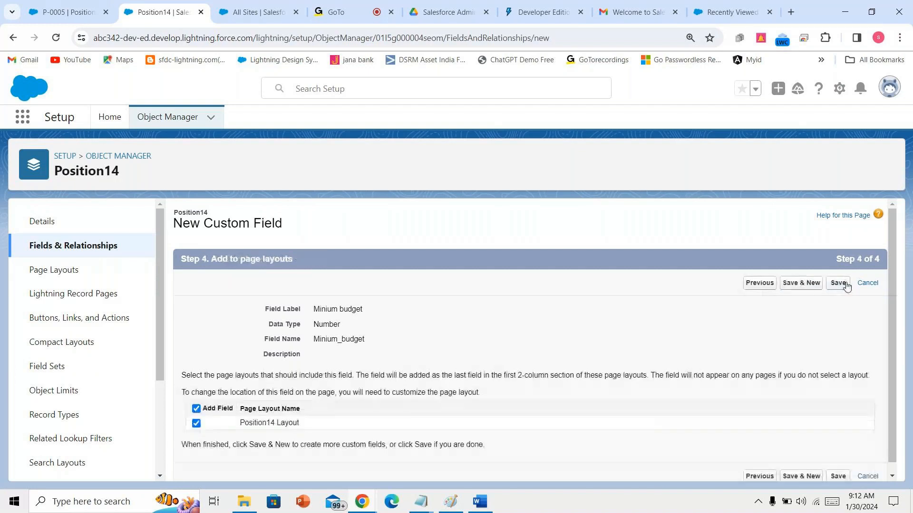
left_click(846, 284)
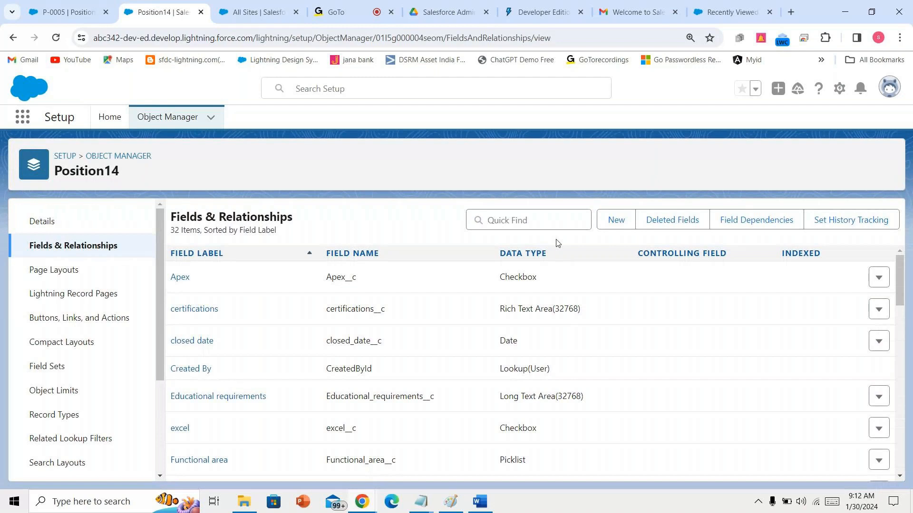
- Filter the field list for 'mini' and open the Minium budget field for editing
left_click(549, 220)
type("mini")
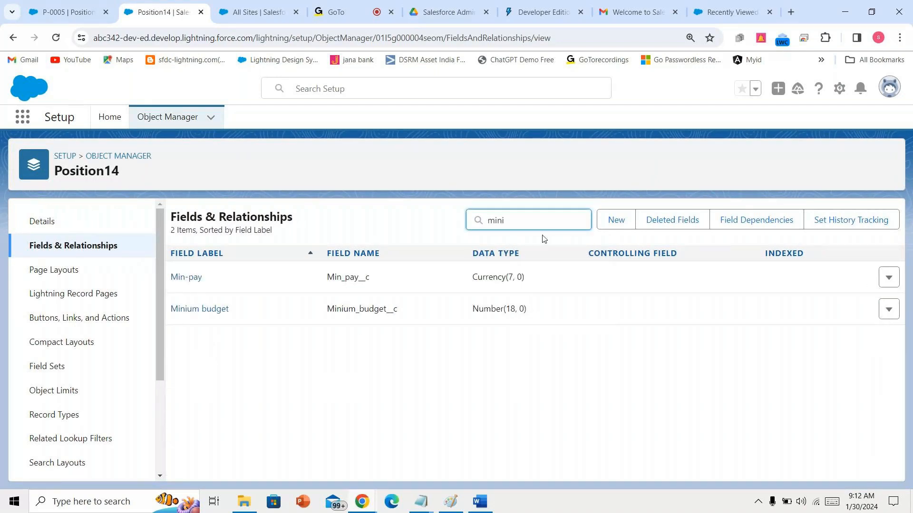
left_click(895, 286)
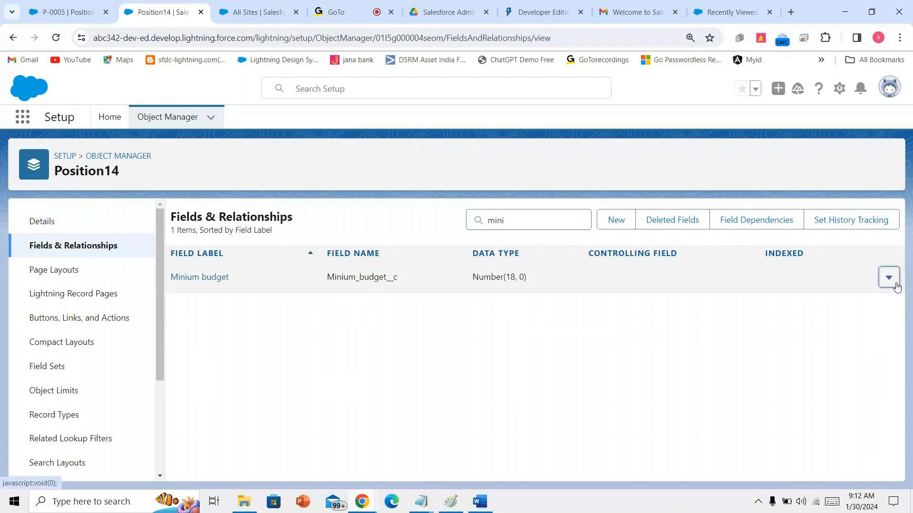
left_click(883, 301)
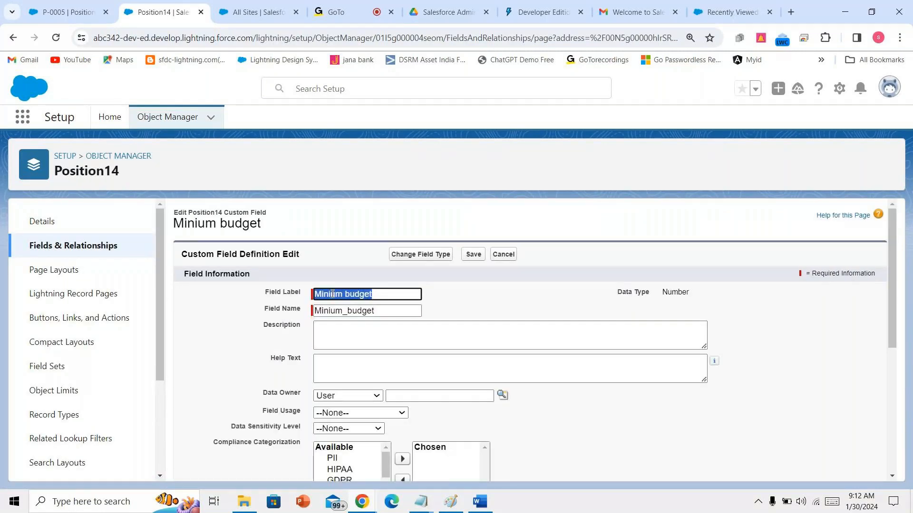
- Correct the label and name to 'Minimum budget' / Minimum_budget, accept the warning, and save
left_click(331, 294)
type("m")
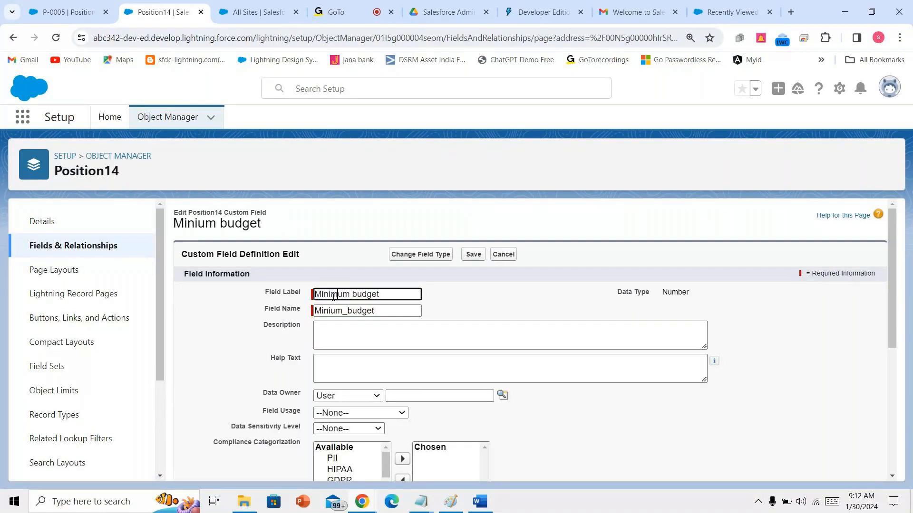
left_click(330, 312)
left_click(554, 122)
type("m")
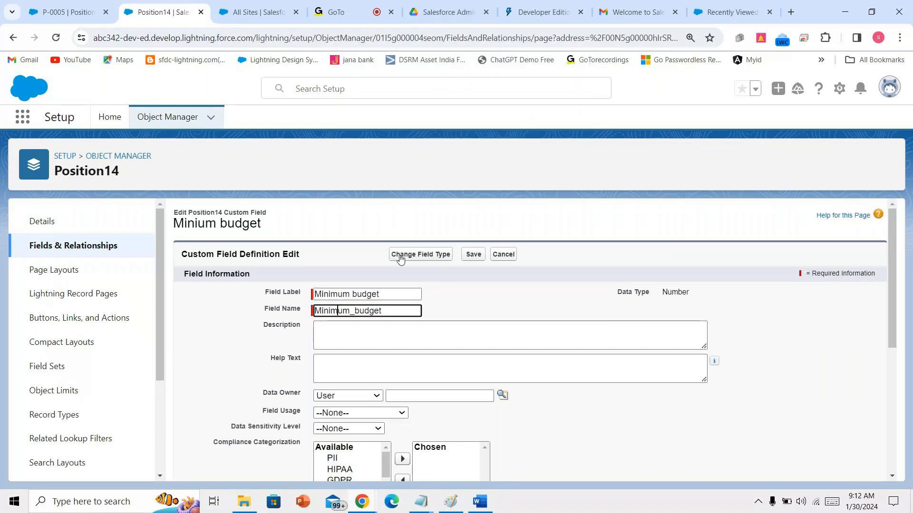
left_click(402, 257)
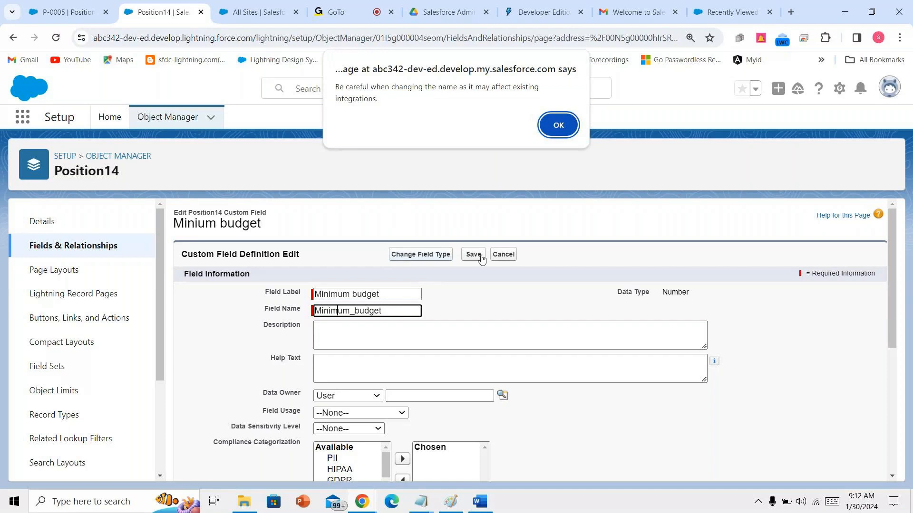
left_click(558, 125)
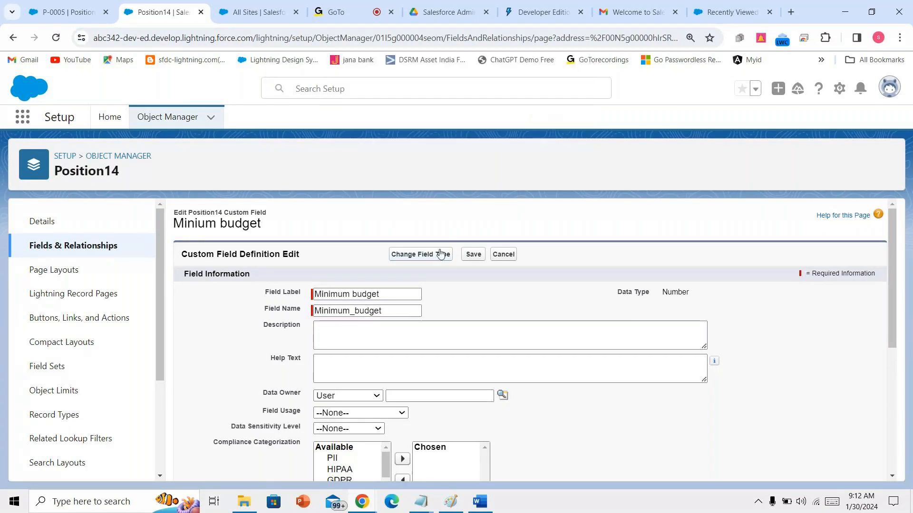
left_click(473, 254)
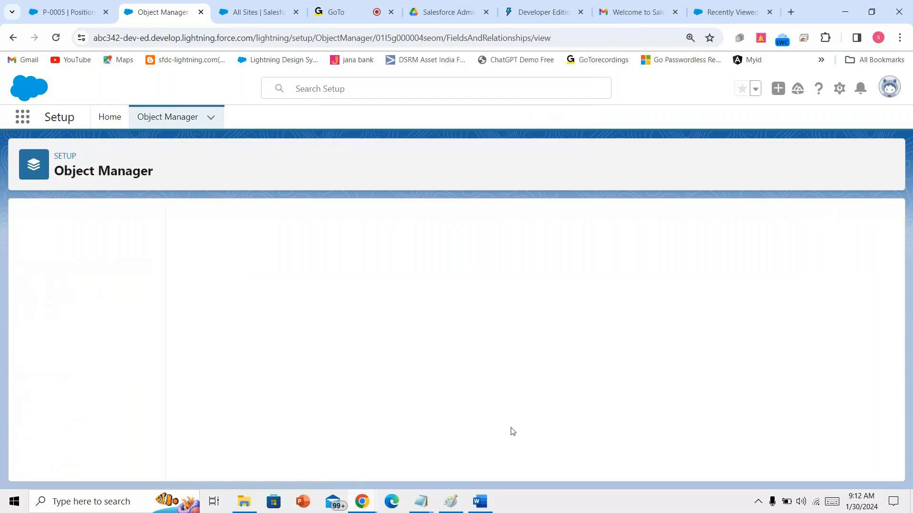
left_click(490, 504)
scroll(417, 335, "down", 2)
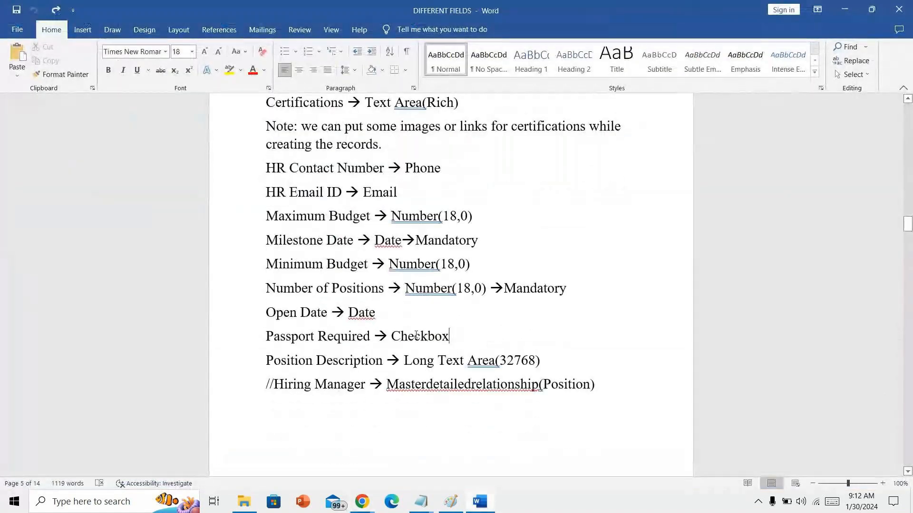
left_click(373, 500)
left_click_drag(271, 313, 542, 363)
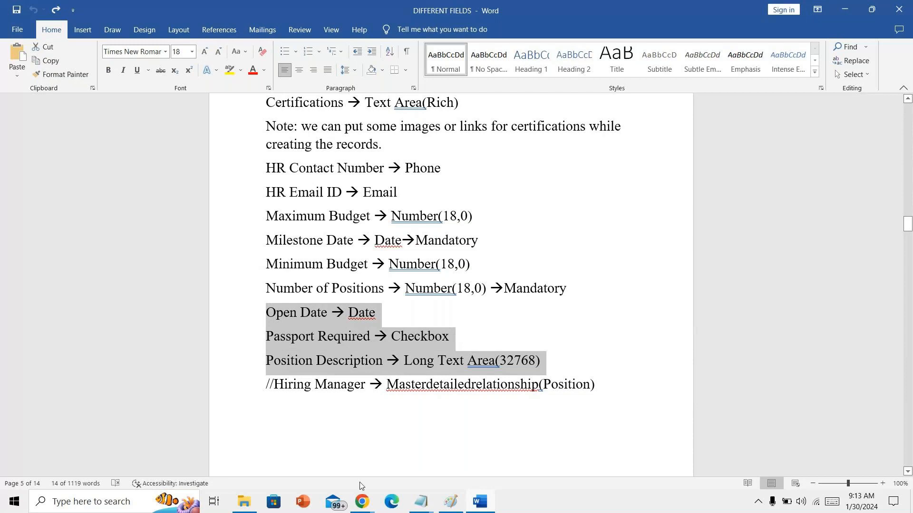
left_click(362, 504)
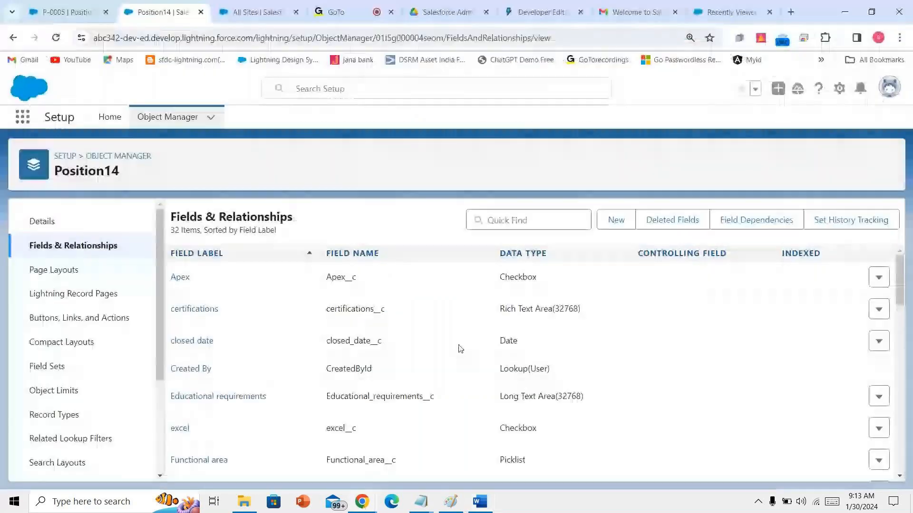
- Start another custom field on Position14 and choose the Date type
left_click(613, 218)
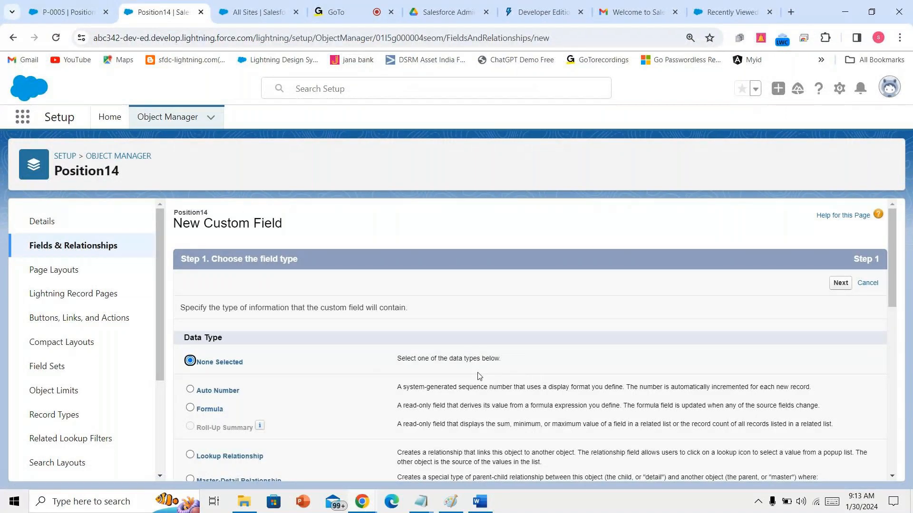
scroll(479, 376, "down", 7)
left_click(204, 322)
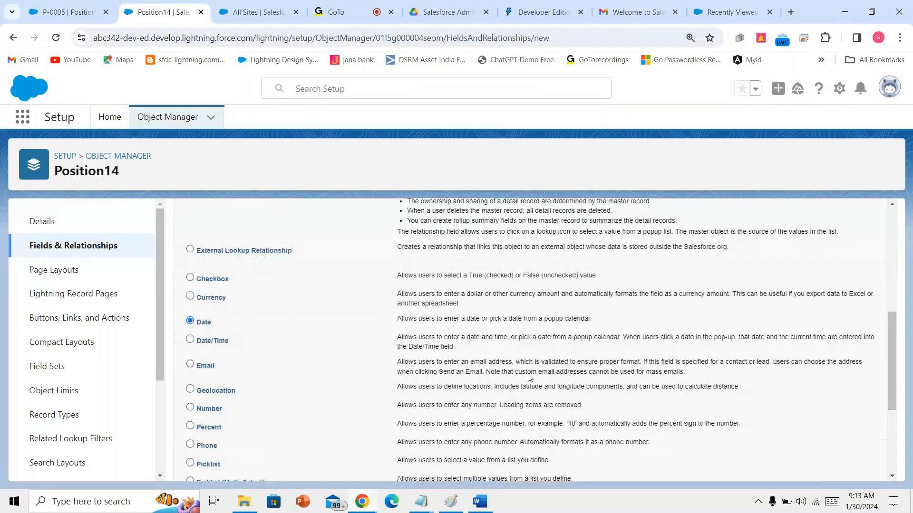
scroll(529, 377, "down", 5)
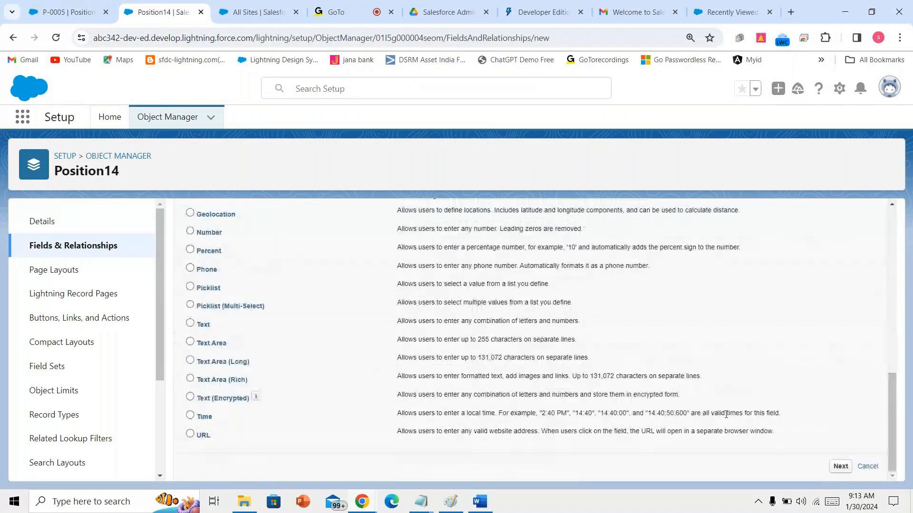
left_click(841, 467)
- Label the Date field 'open date', make it visible to all profiles, and save it
type("op")
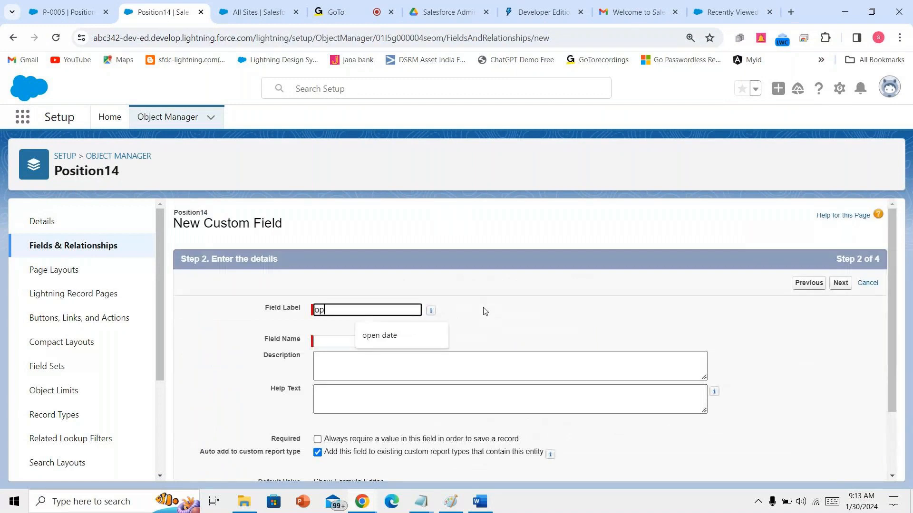
type("en")
key("Down")
key("Return")
left_click(595, 323)
scroll(839, 360, "down", 2)
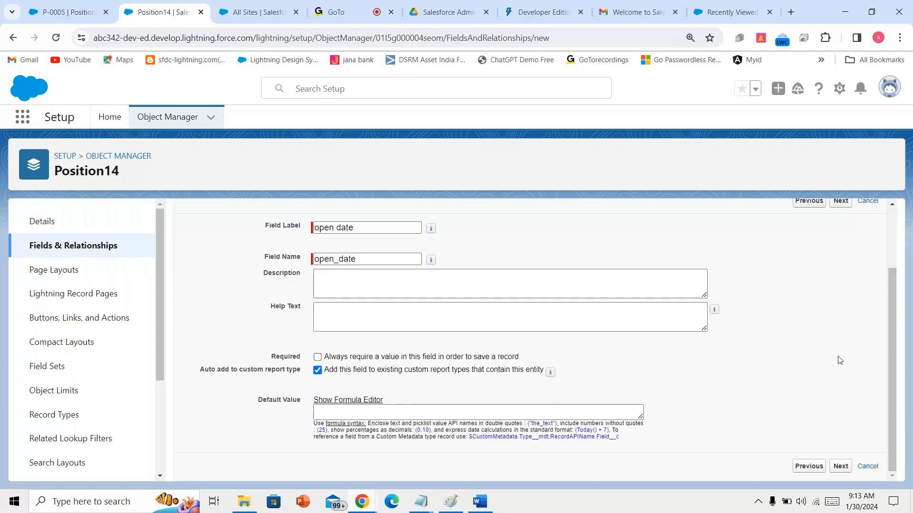
left_click(842, 467)
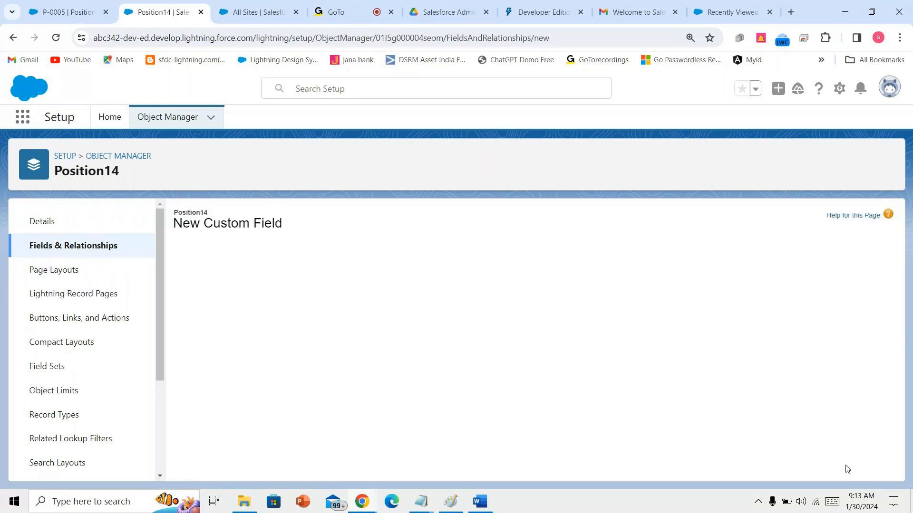
left_click(651, 394)
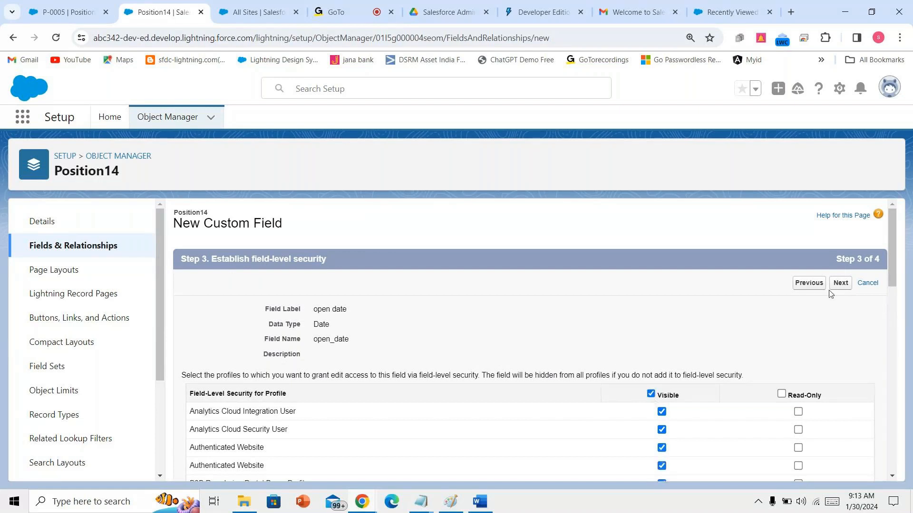
left_click(835, 284)
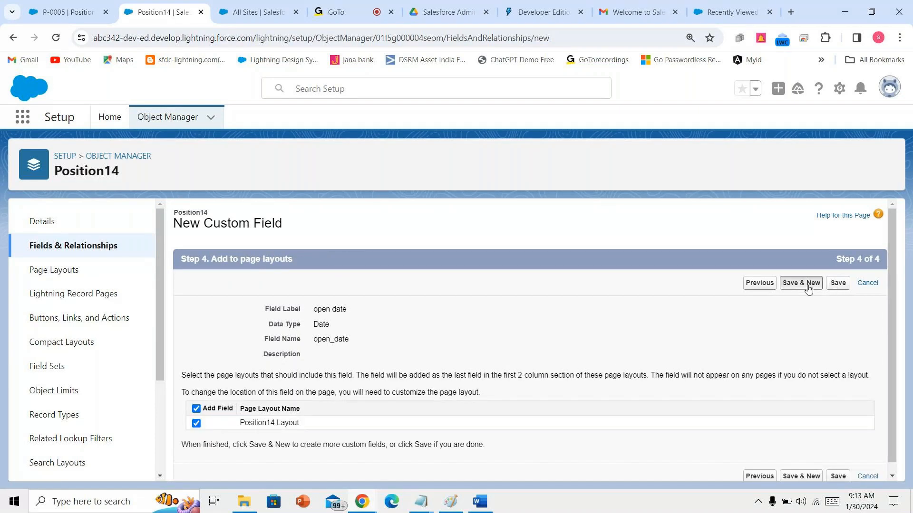
left_click(807, 284)
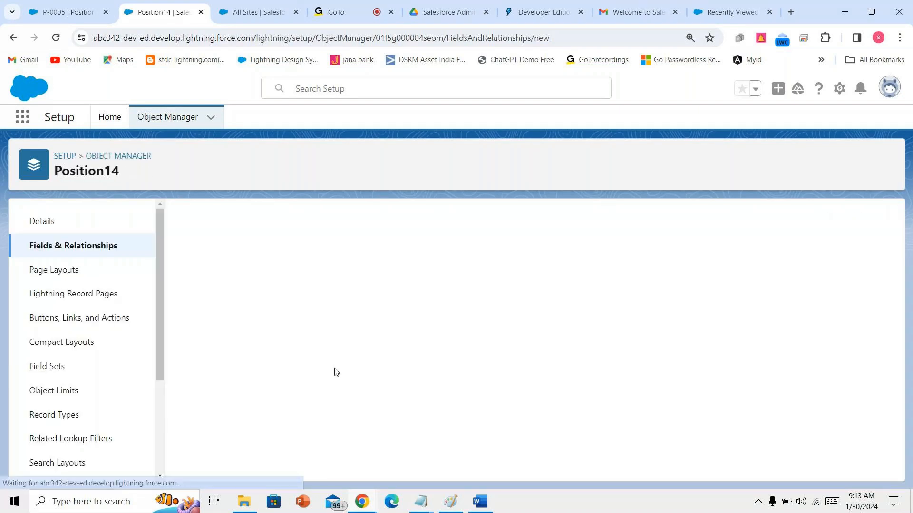
scroll(340, 379, "down", 4)
- Choose the Checkbox type and label the field 'passport required'
scroll(340, 379, "down", 2)
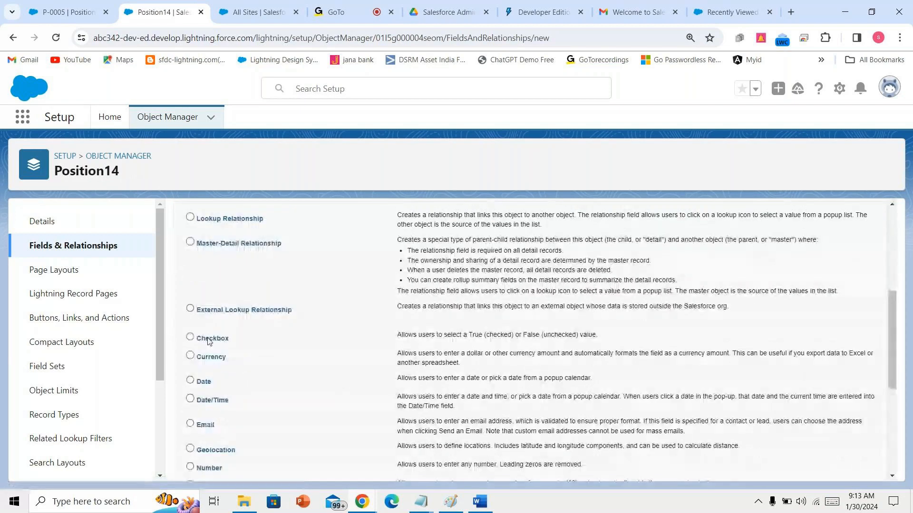
left_click(192, 338)
scroll(583, 395, "down", 6)
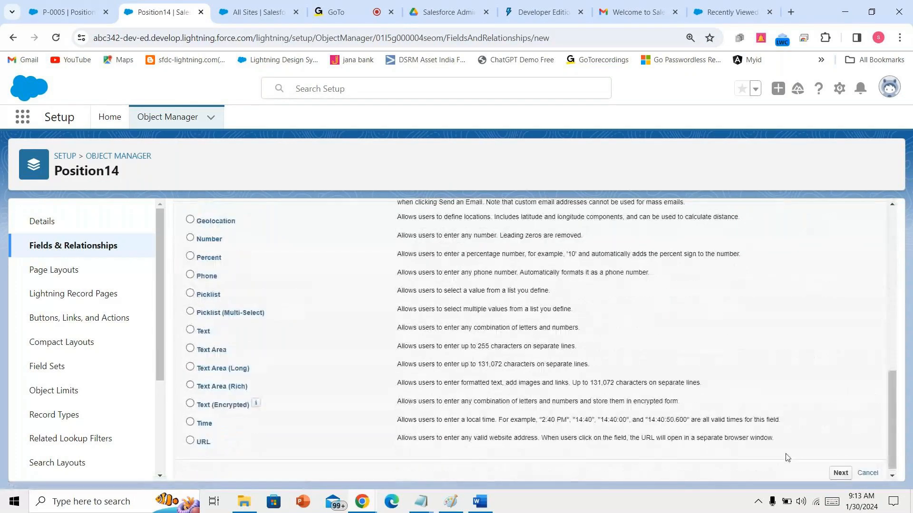
left_click(831, 466)
type("p")
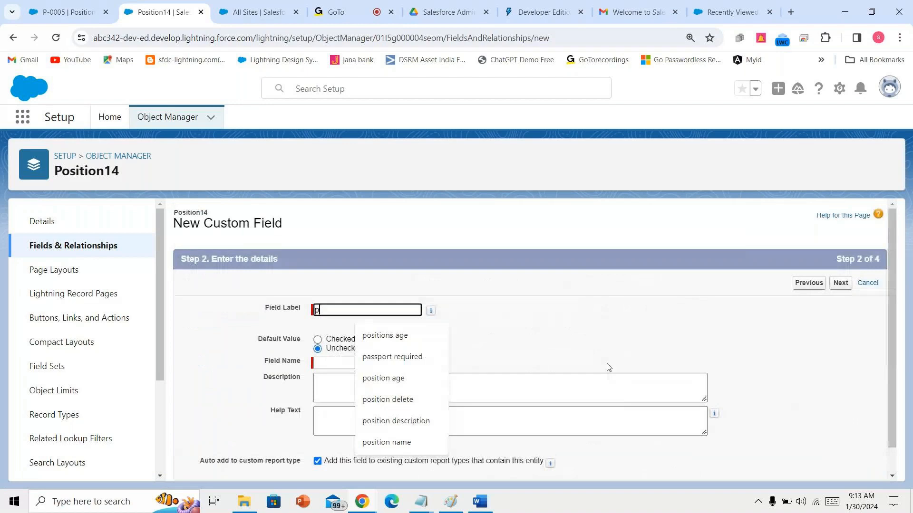
type("assport required")
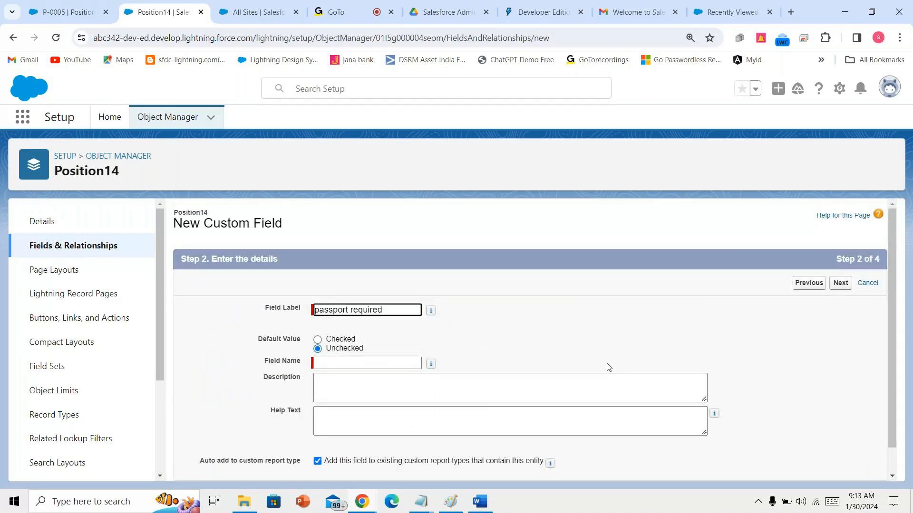
left_click(607, 367)
- Make passport required visible to all profiles and save it on Position14
scroll(613, 369, "down", 2)
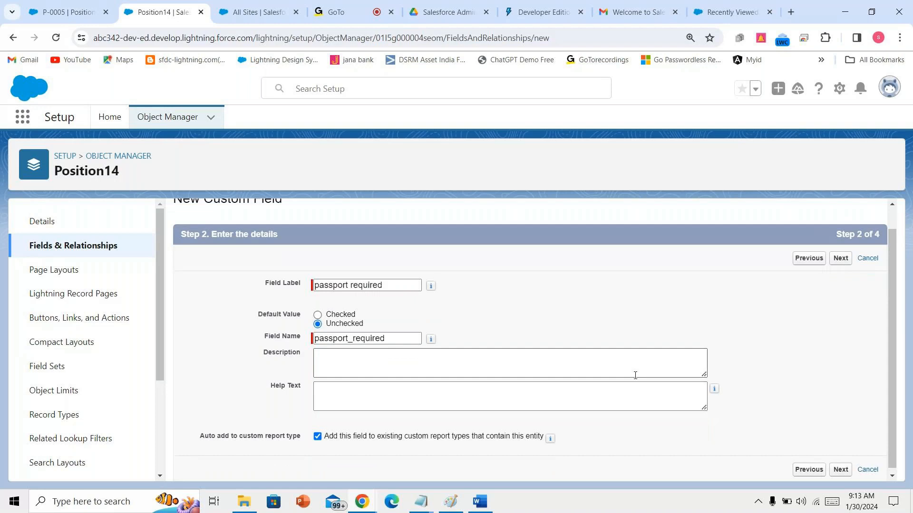
left_click(839, 471)
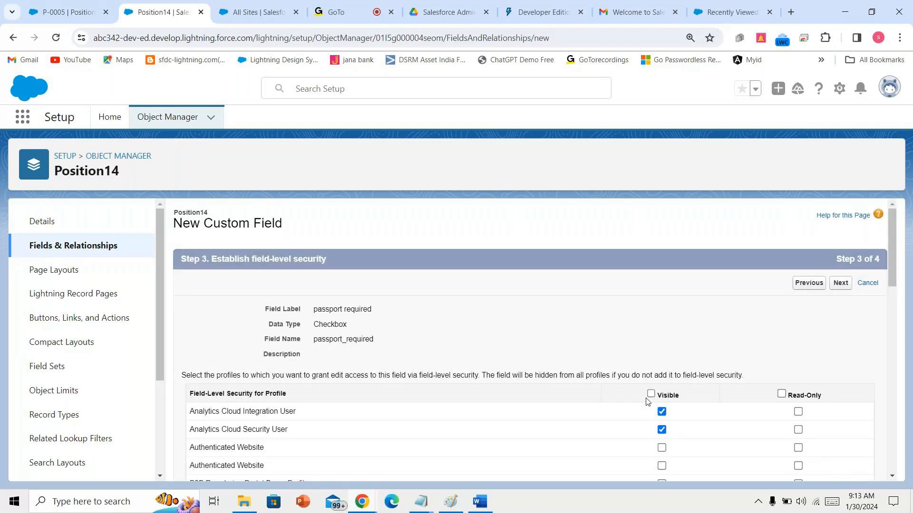
left_click(651, 394)
left_click(837, 284)
left_click(837, 288)
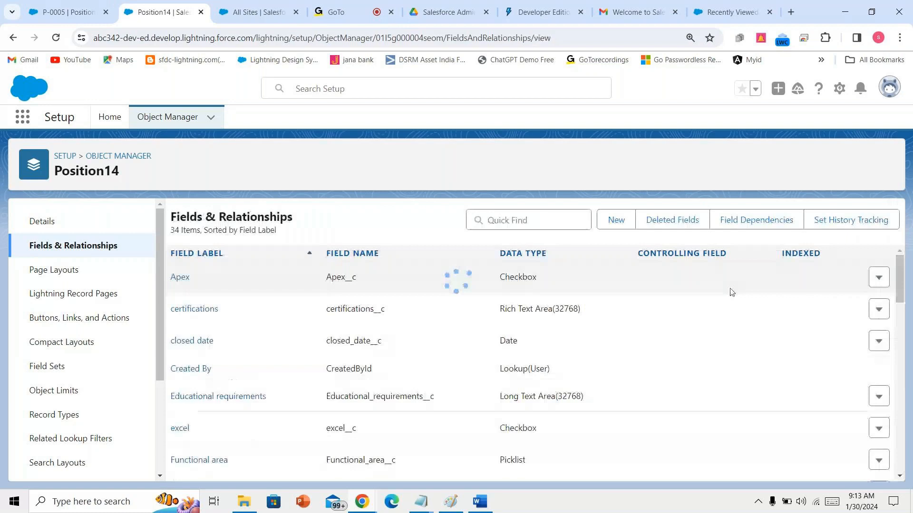
left_click(546, 214)
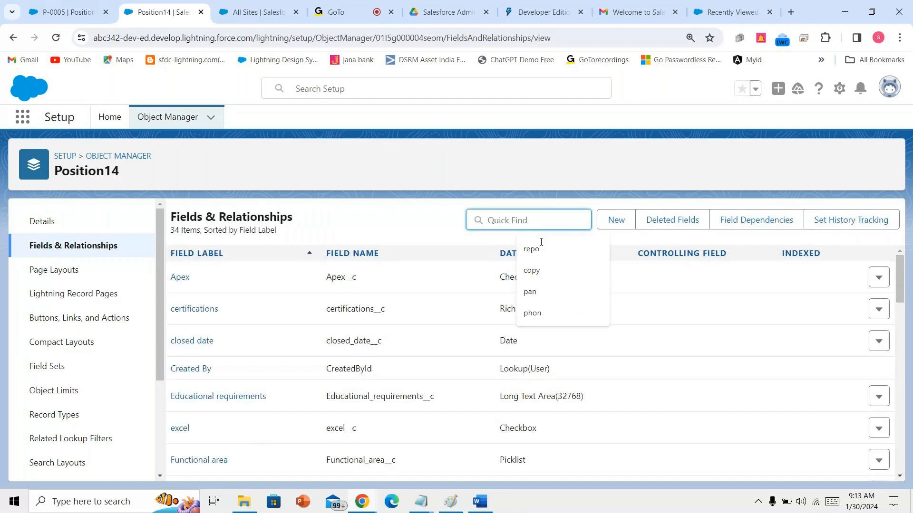
left_click(486, 507)
left_click(457, 443)
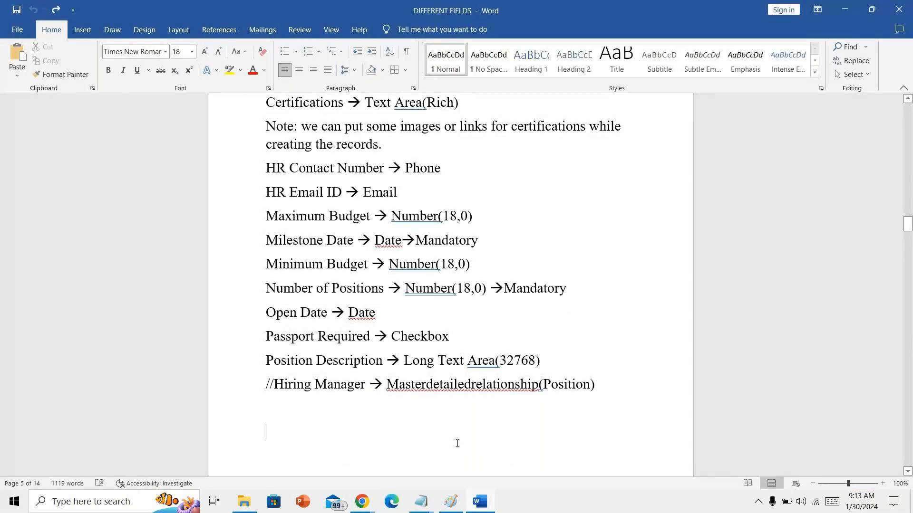
scroll(458, 443, "down", 1)
left_click_drag(267, 327, 553, 342)
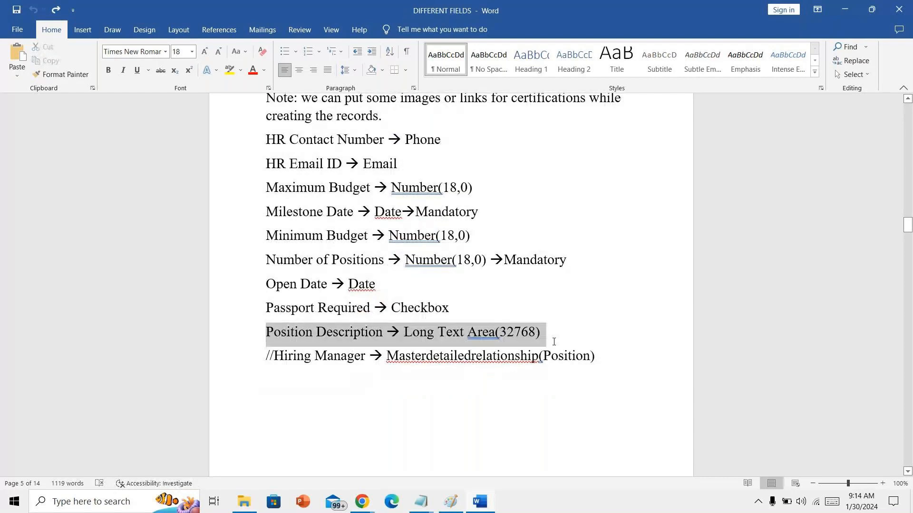
left_click_drag(554, 342, 553, 342)
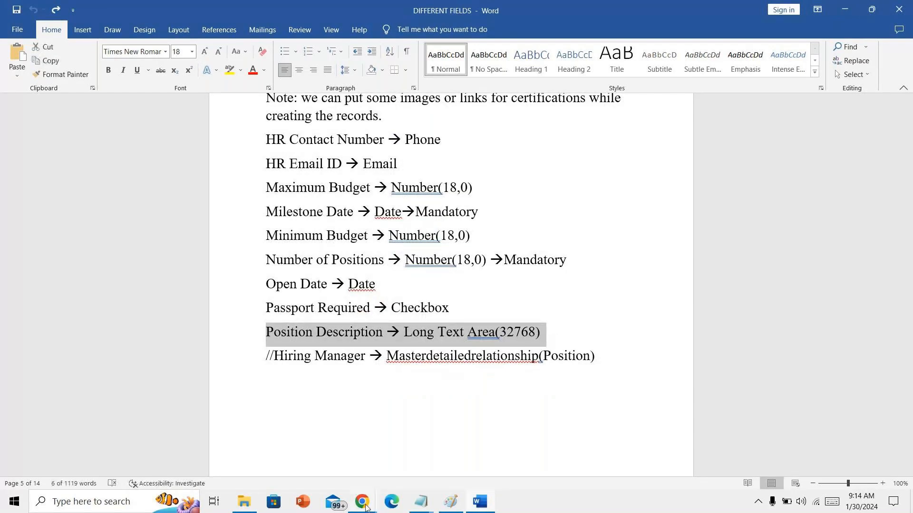
mouse_move(366, 508)
left_click(295, 442)
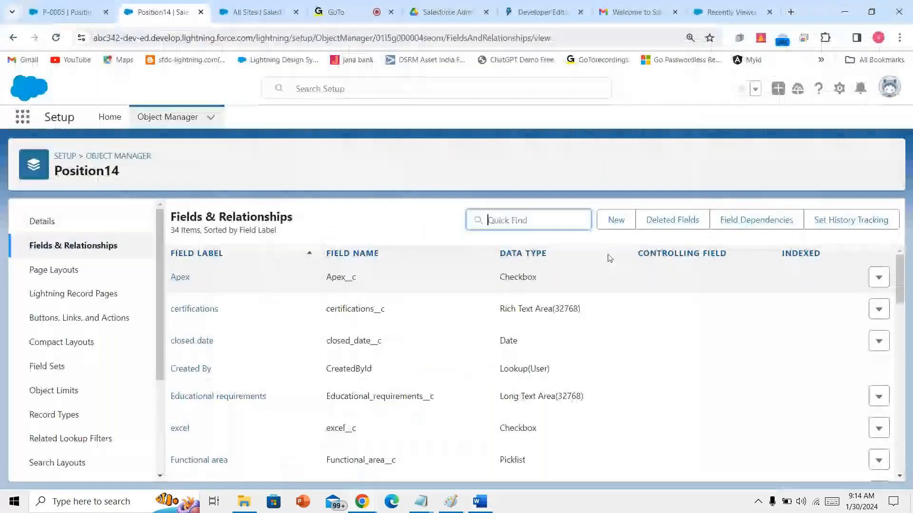
- Start a new custom field and choose the Text Area (Long) type
left_click(616, 221)
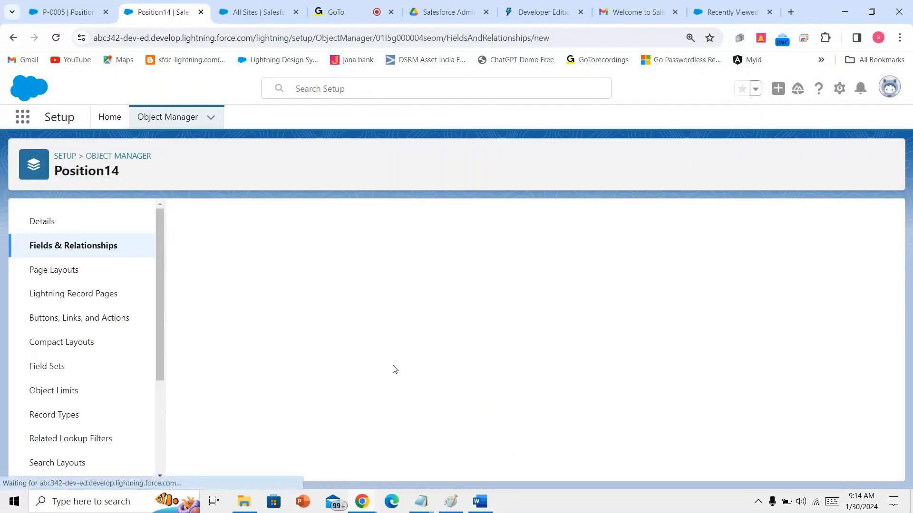
scroll(394, 369, "down", 1)
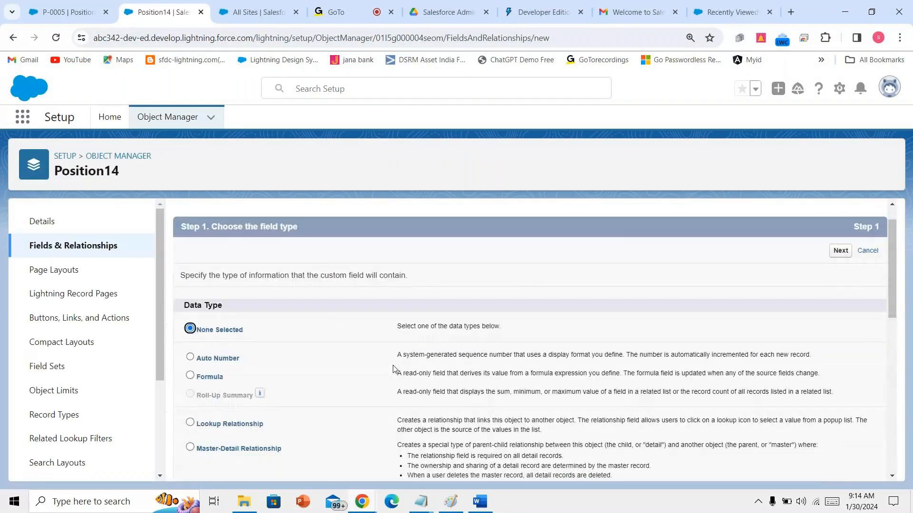
scroll(394, 369, "down", 4)
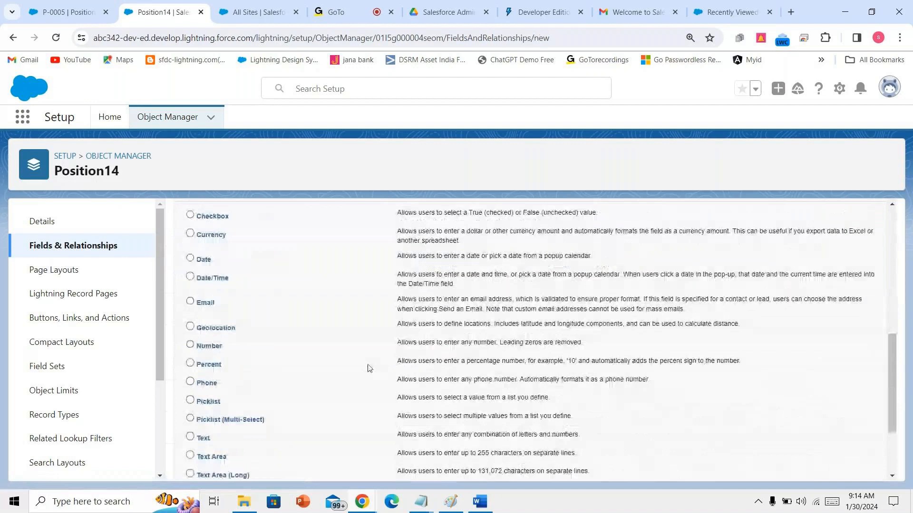
scroll(366, 368, "down", 3)
left_click(243, 362)
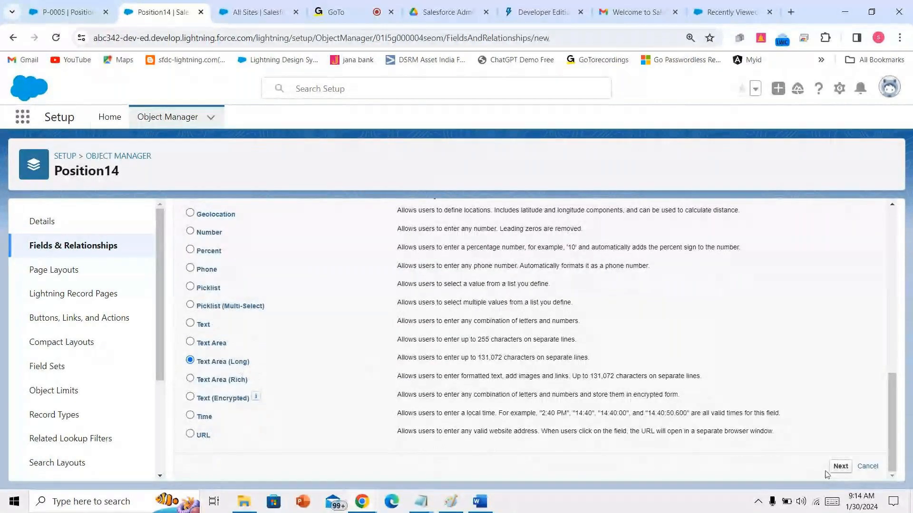
left_click(833, 466)
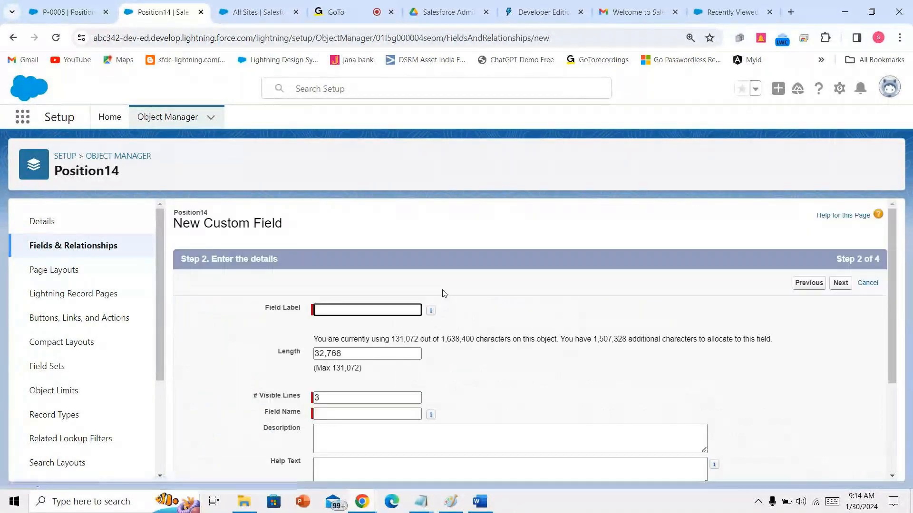
- Label it 'position description', make it visible to all profiles, and save it
type("position de")
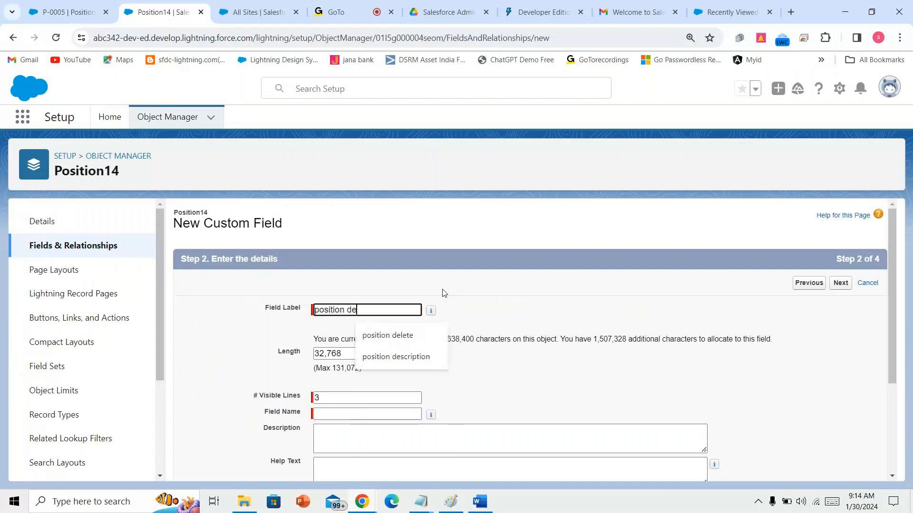
type("scrippt")
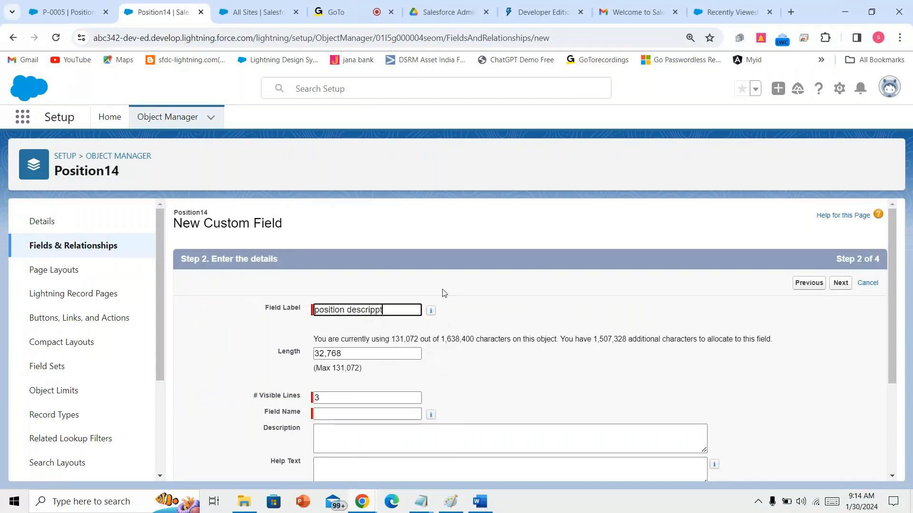
key("BackSpace")
key("BackSpace")
type("tion")
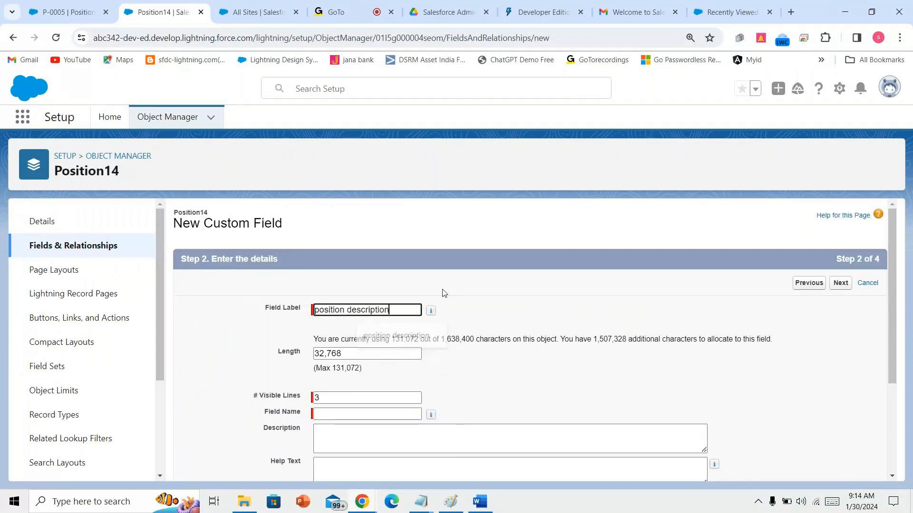
left_click(354, 424)
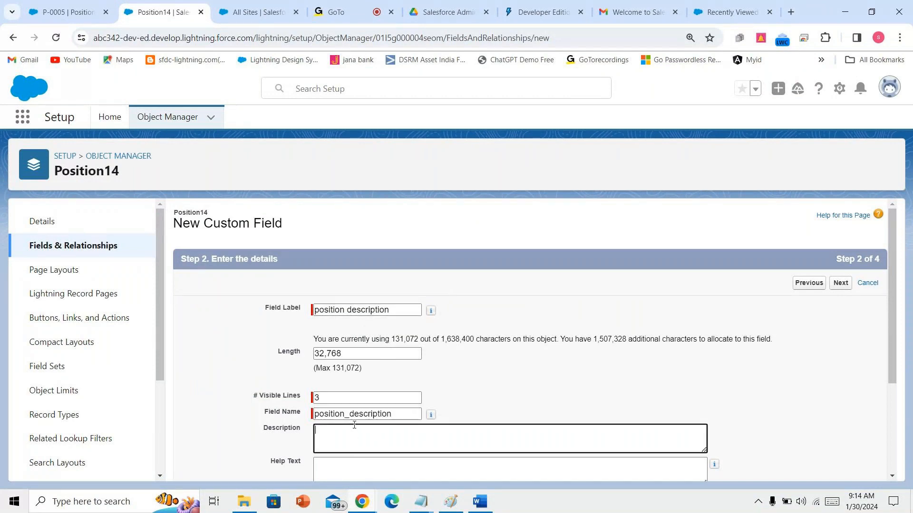
left_click(841, 284)
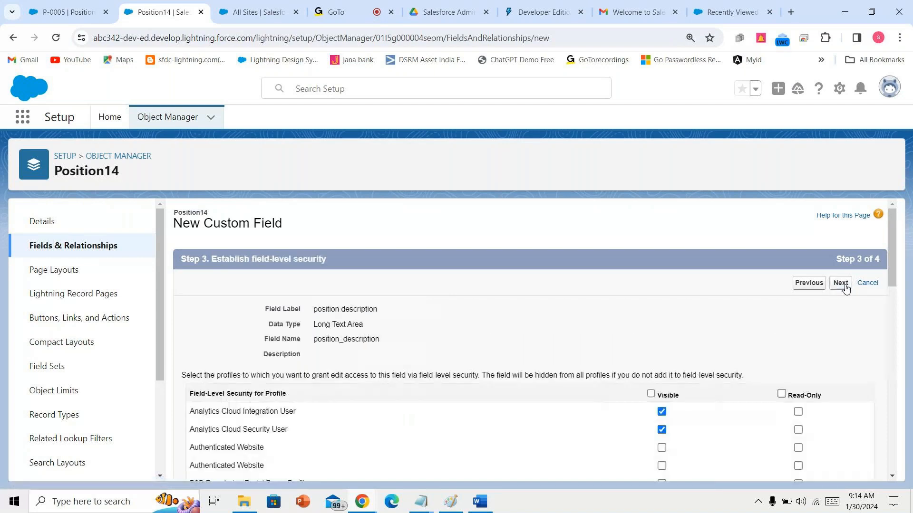
left_click(651, 394)
left_click(840, 283)
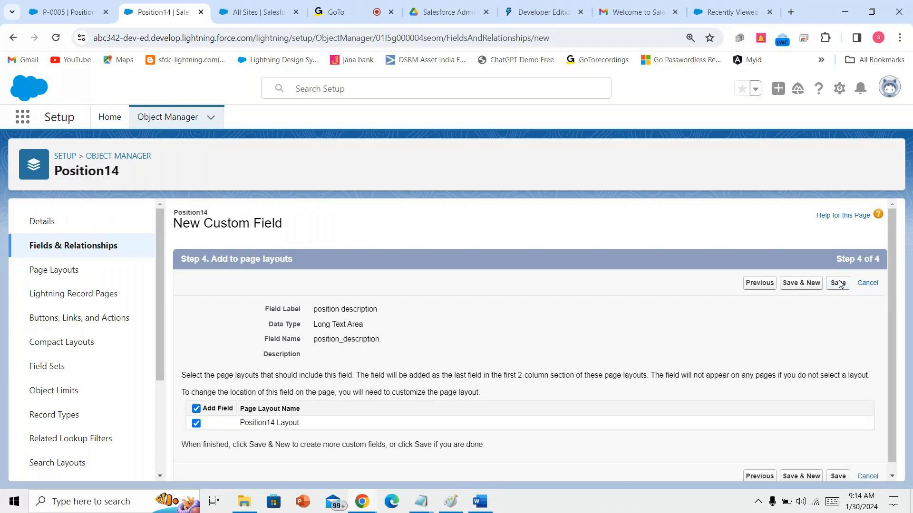
left_click(840, 284)
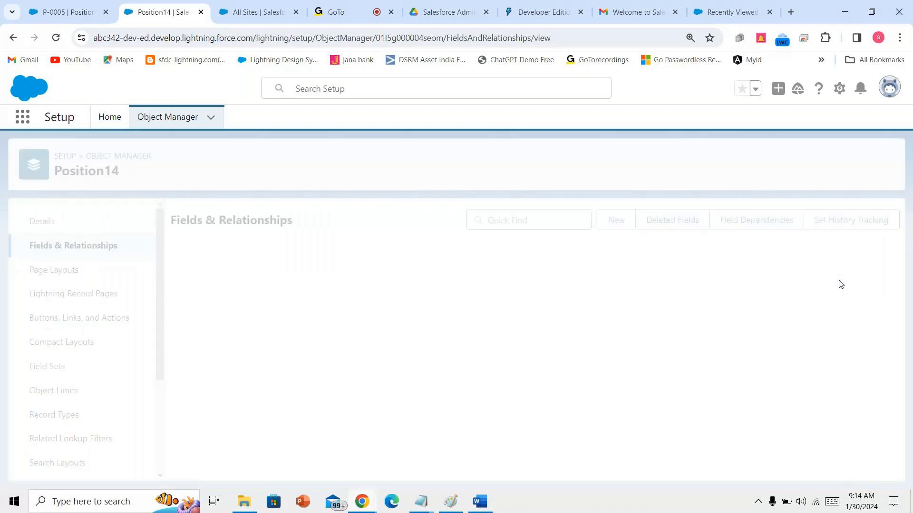
- Read the Word notes past the //Hiring Manager line, then return to Salesforce's Position14 field list
left_click(479, 502)
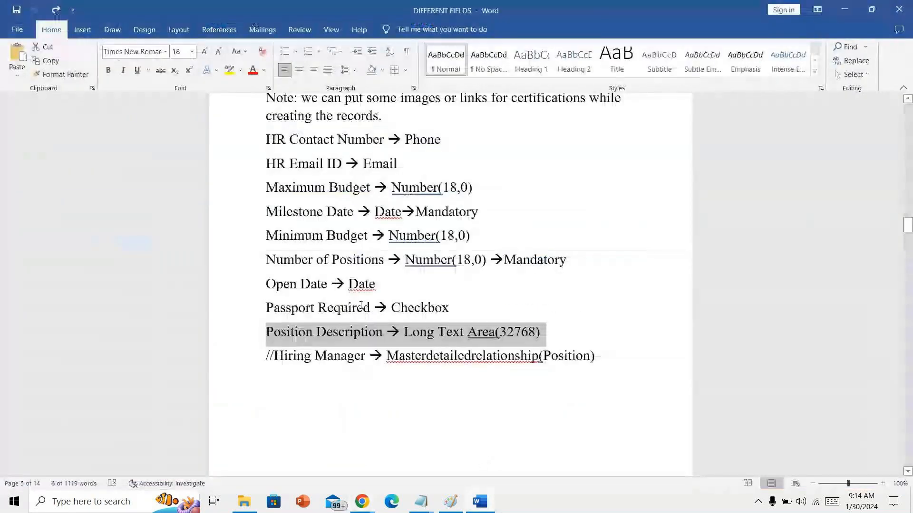
left_click_drag(262, 355, 637, 360)
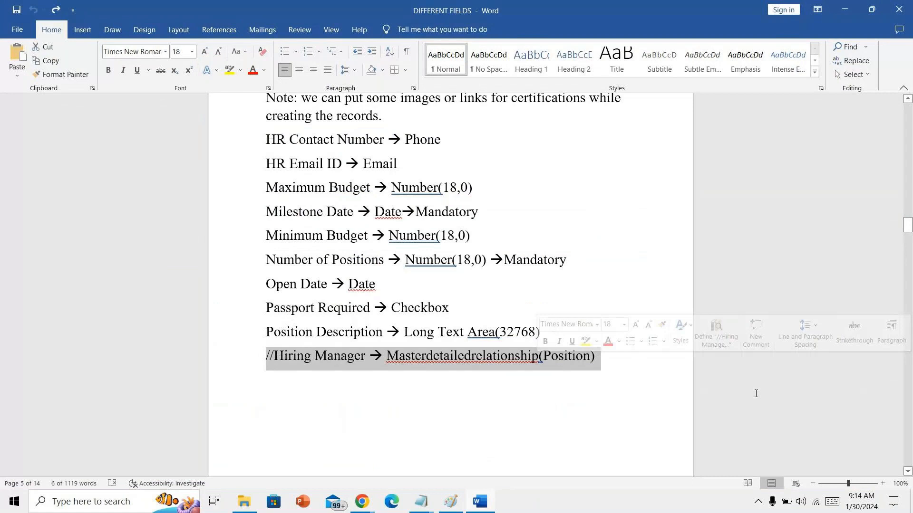
left_click(908, 472)
left_click(907, 472)
left_click(908, 472)
left_click(908, 472)
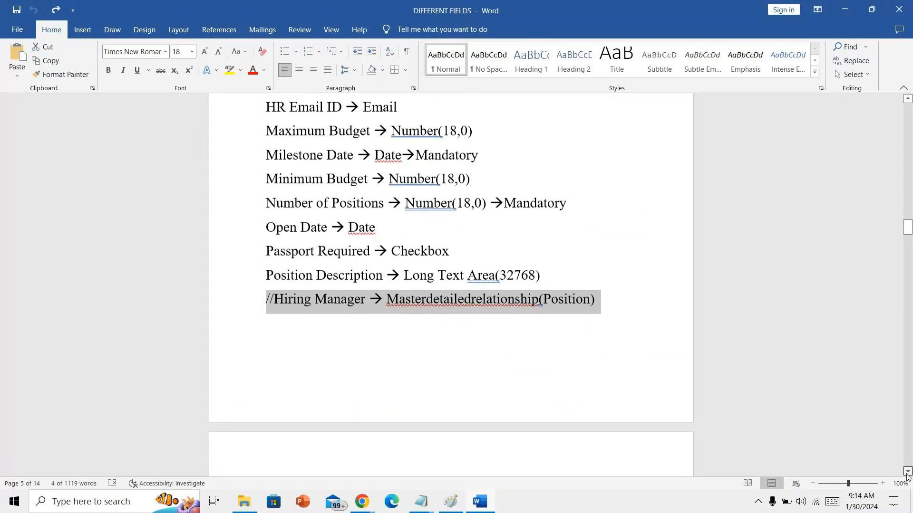
left_click(907, 472)
left_click(578, 315)
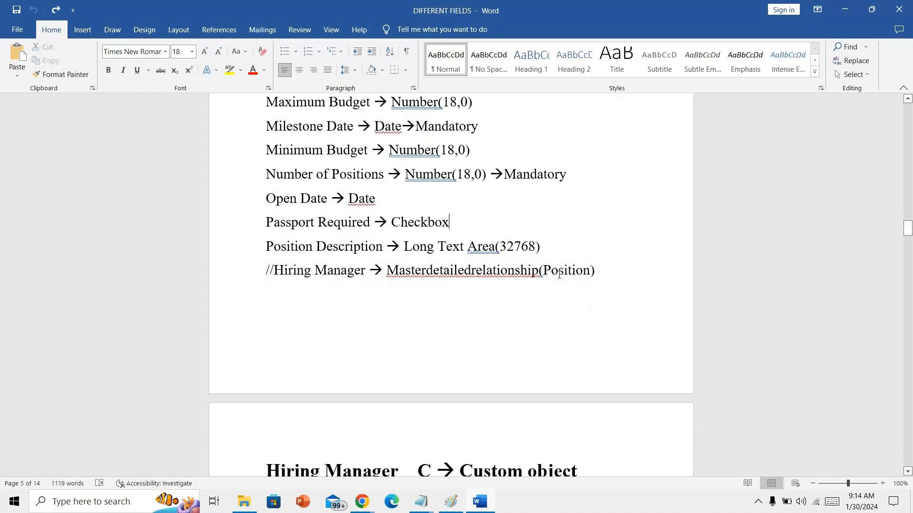
left_click(374, 502)
scroll(341, 405, "down", 15)
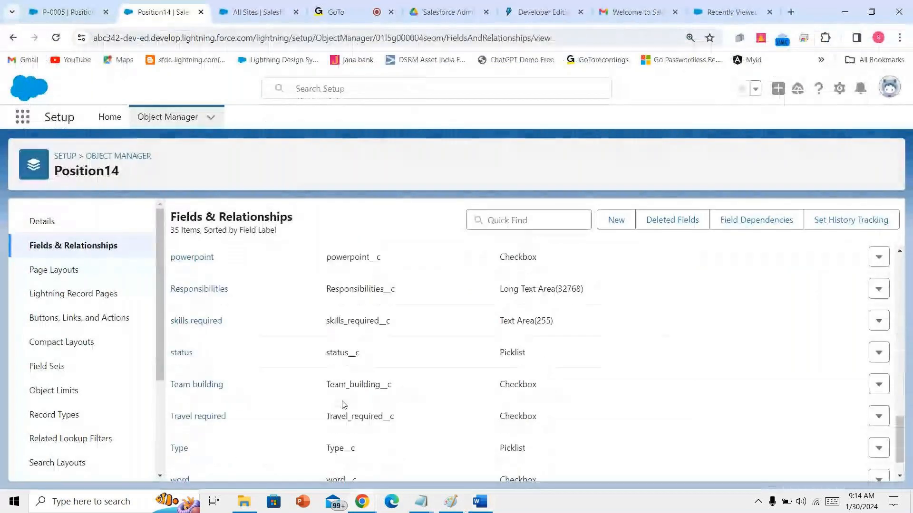
- Open the Position14 Layout and move closed date below status in the right column
scroll(344, 405, "up", 10)
scroll(342, 404, "up", 6)
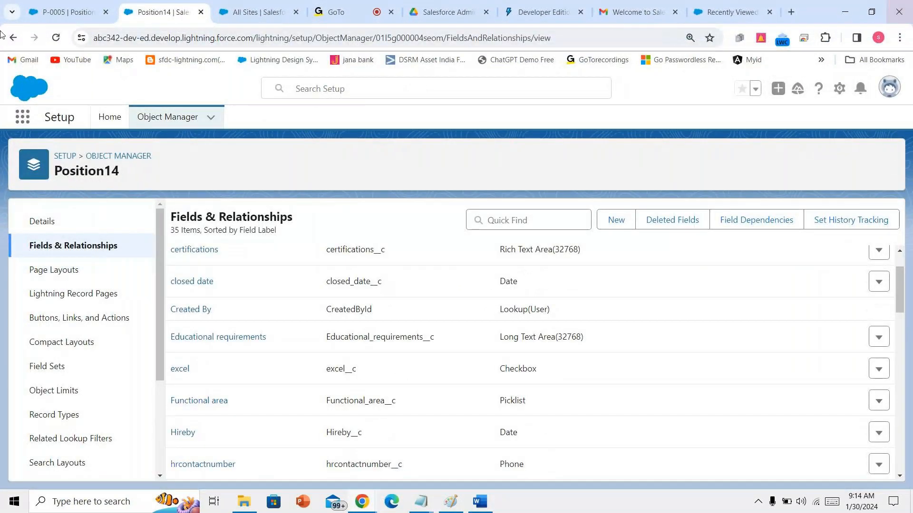
left_click(85, 270)
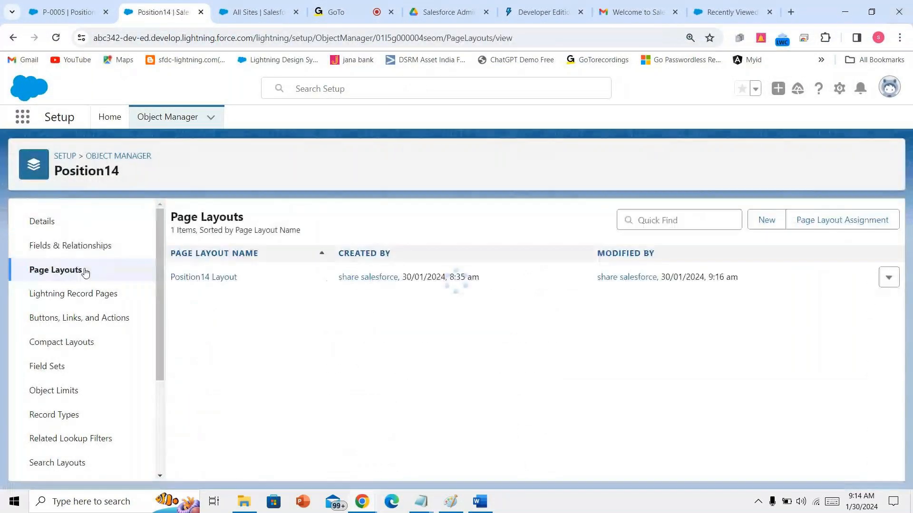
left_click(211, 281)
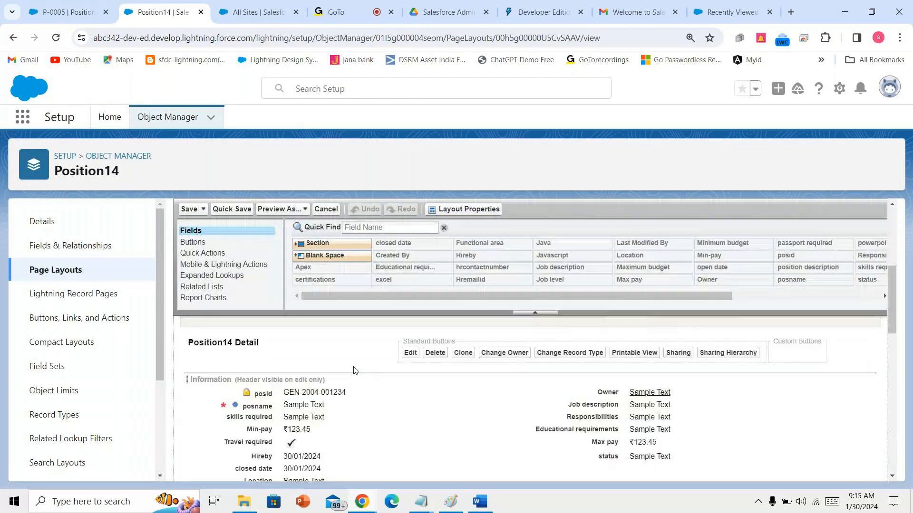
scroll(353, 370, "down", 3)
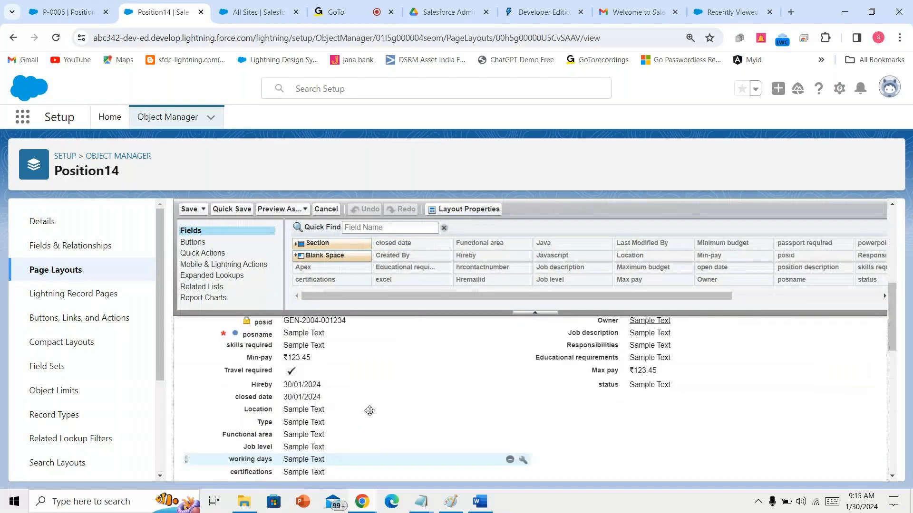
scroll(370, 411, "up", 1)
left_click_drag(379, 411, 618, 412)
- Put hrcontactnumber and Hremailid in Hr information, the three other new fields on the right, and save
scroll(366, 430, "down", 5)
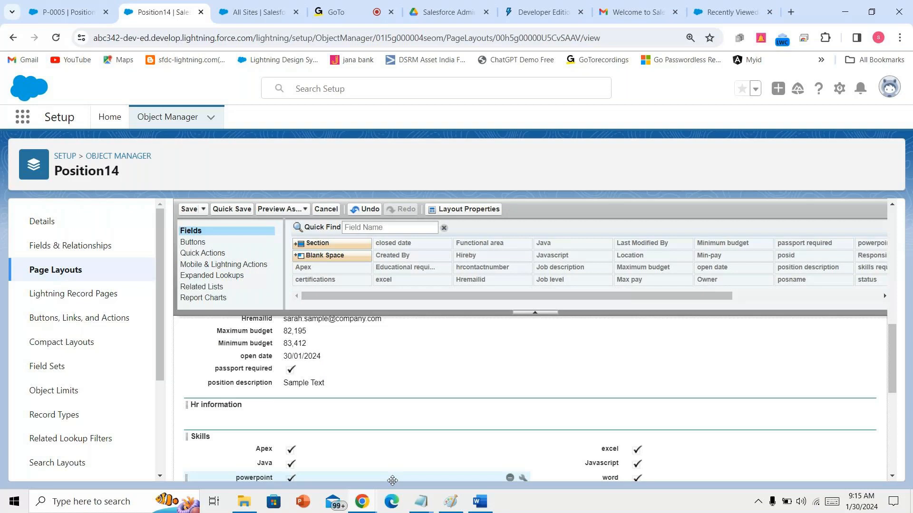
scroll(380, 452, "up", 3)
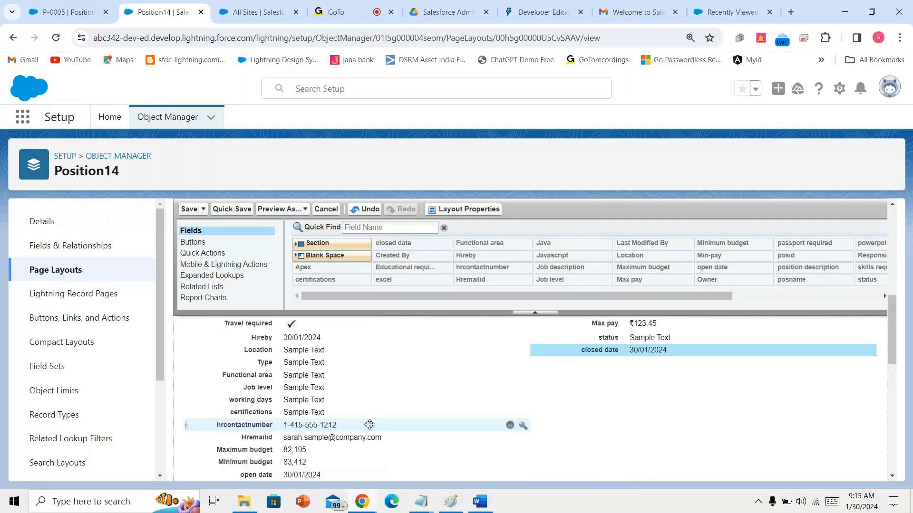
left_click(370, 425)
left_click_drag(370, 424, 550, 408)
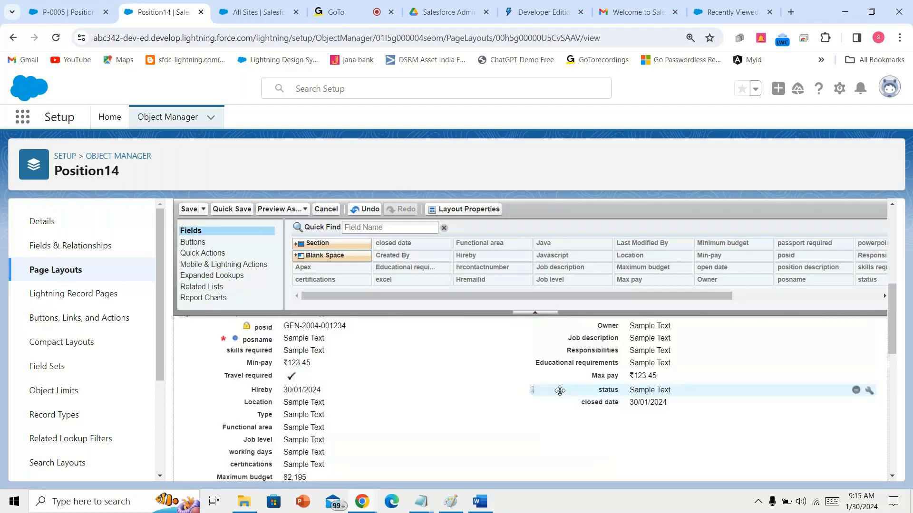
left_click_drag(399, 429, 546, 426)
left_click_drag(424, 428, 587, 439)
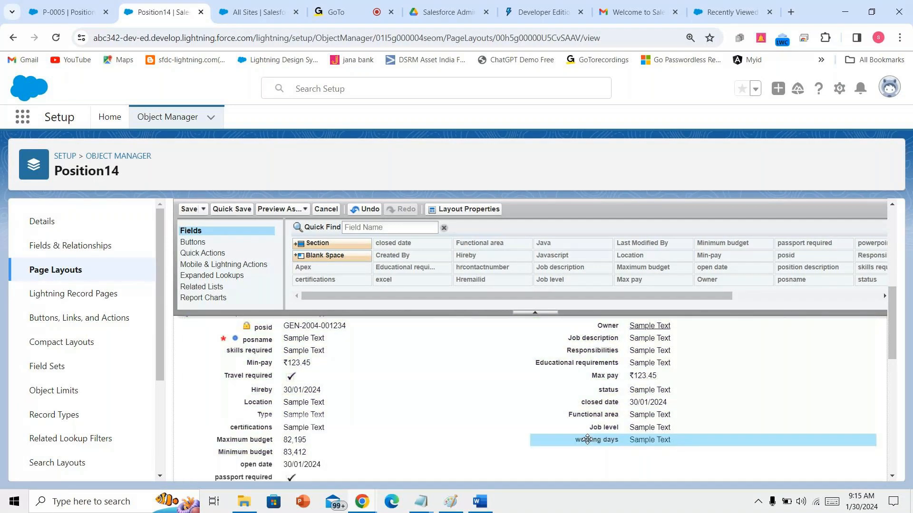
left_click_drag(418, 453, 559, 453)
scroll(415, 408, "down", 1)
left_click_drag(427, 425, 643, 405)
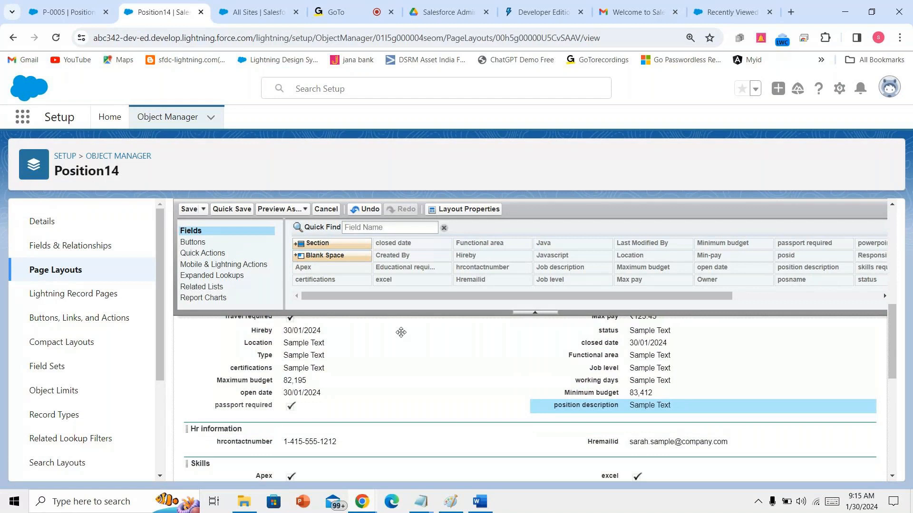
left_click(185, 209)
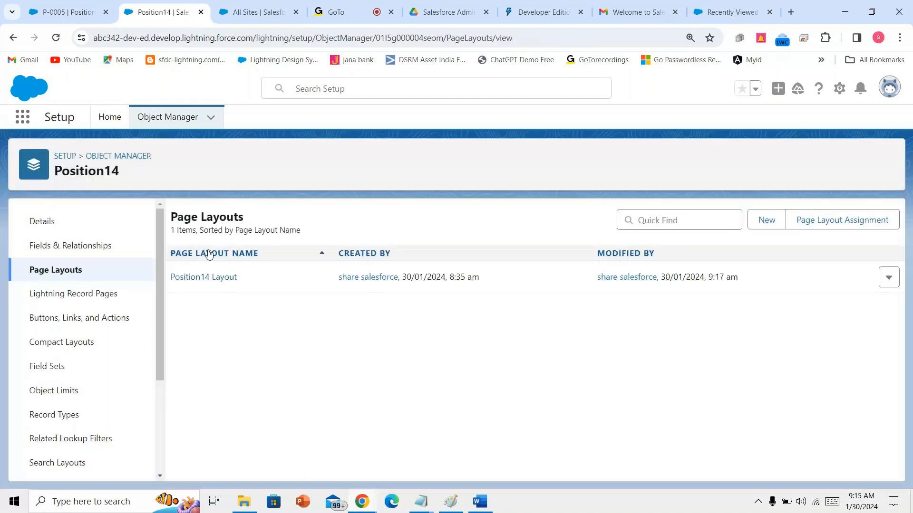
- Open the Position14 Layout, look it over, and return to the layouts list
left_click(212, 278)
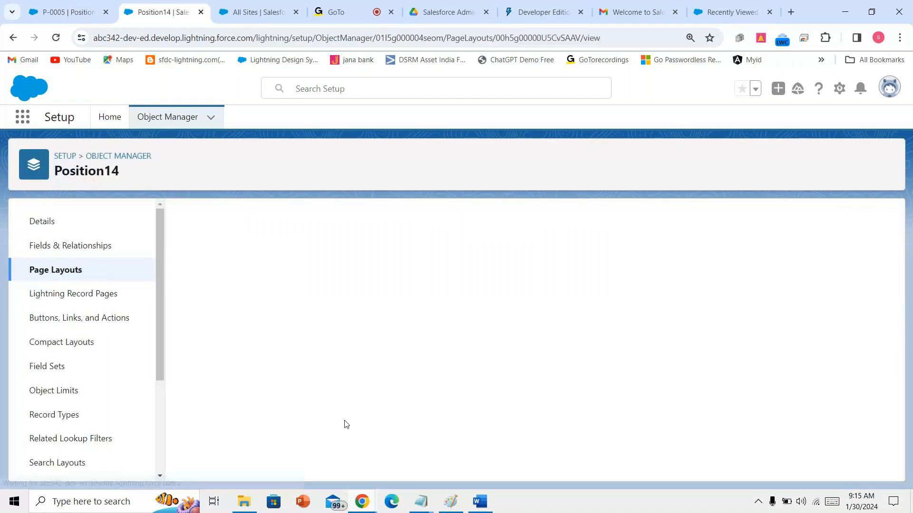
scroll(361, 418, "down", 6)
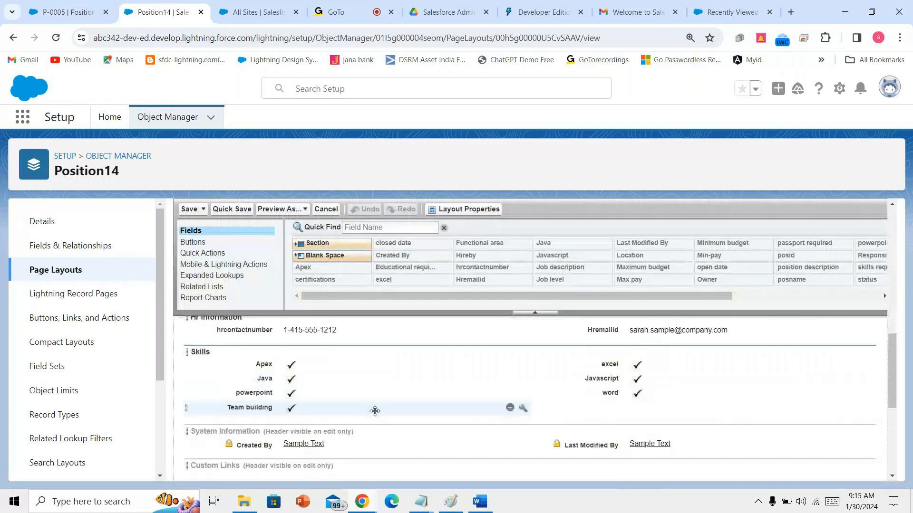
scroll(375, 410, "up", 2)
left_click(189, 209)
- Switch to the P-0005 record, reload it twice, then open the Position14s list
left_click(71, 8)
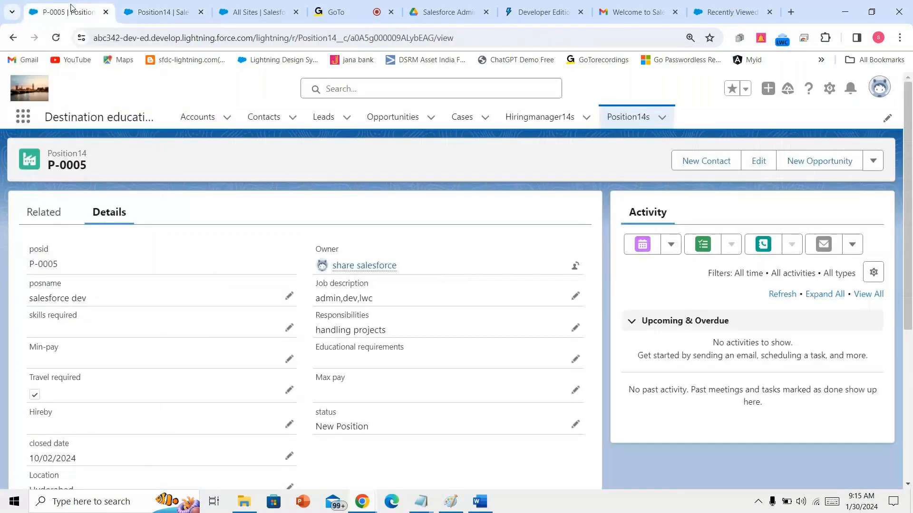
left_click(49, 39)
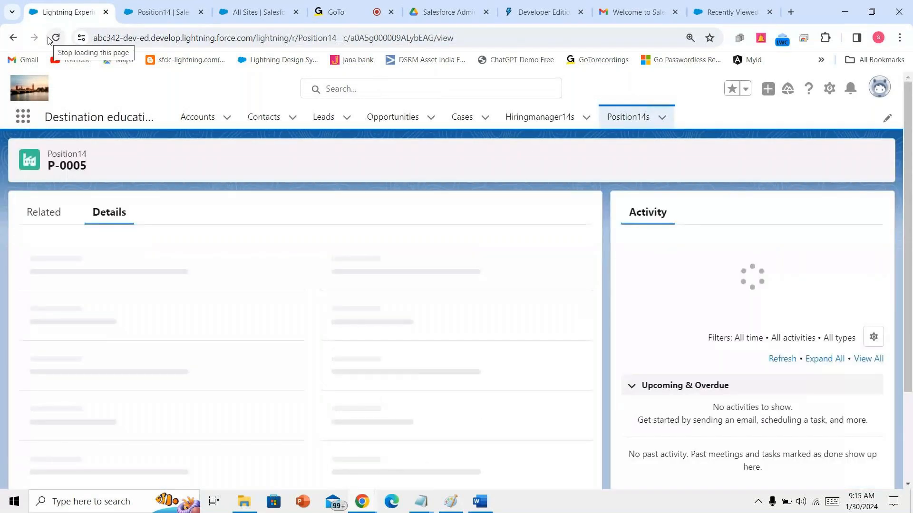
scroll(189, 322, "down", 5)
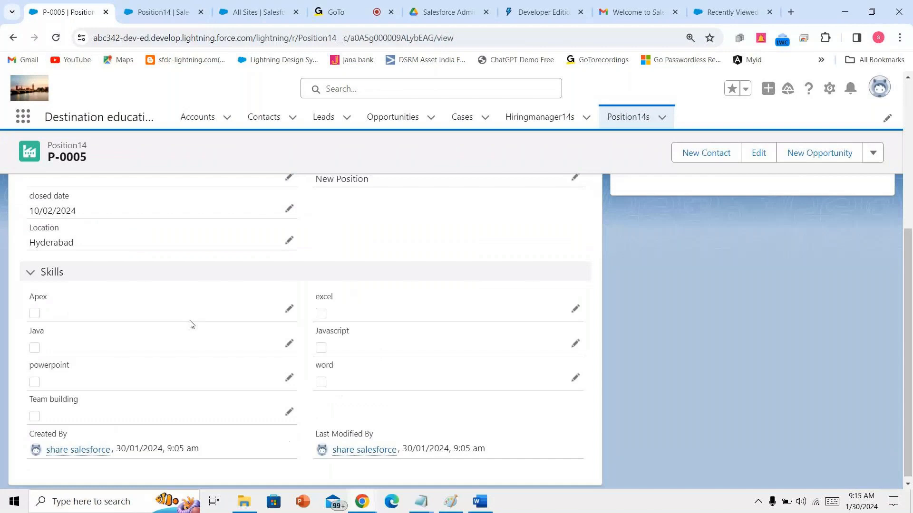
scroll(190, 321, "up", 5)
left_click(57, 38)
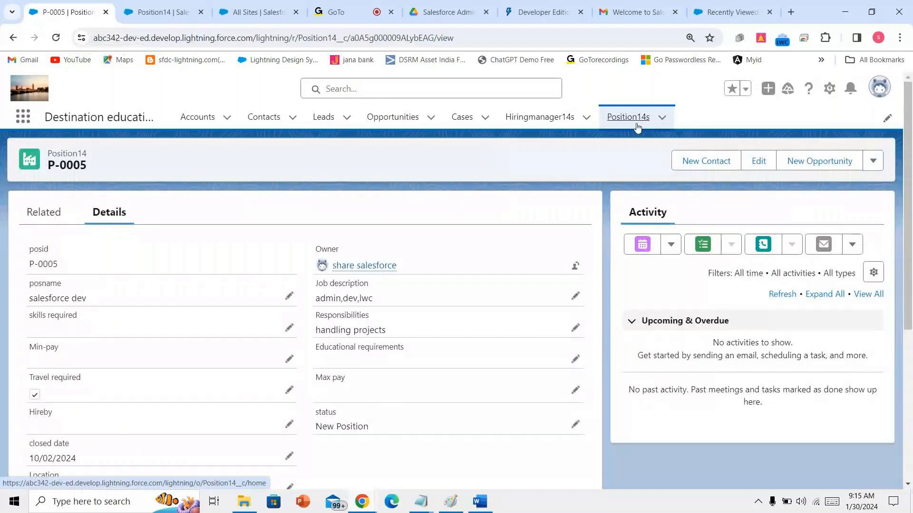
left_click(638, 127)
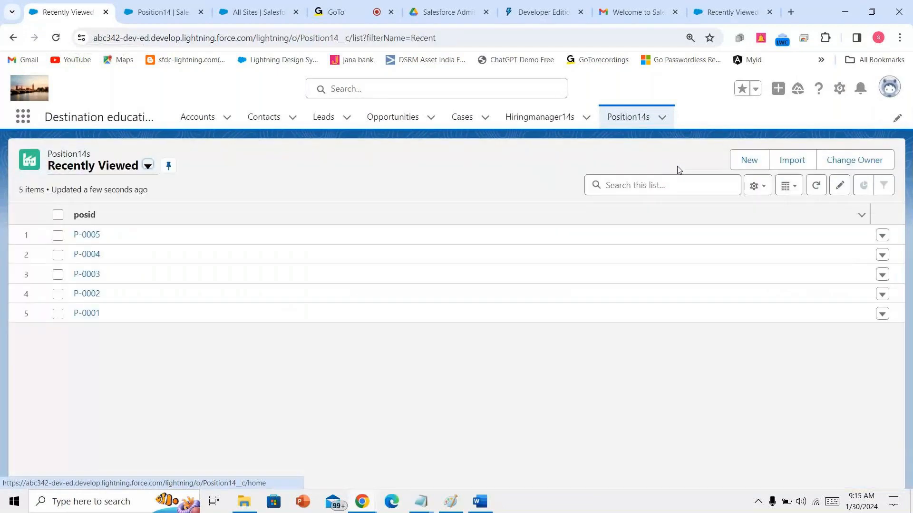
- Close a new Position14 form, then open Destination education's Position14s list via App Launcher 'des'
left_click(745, 162)
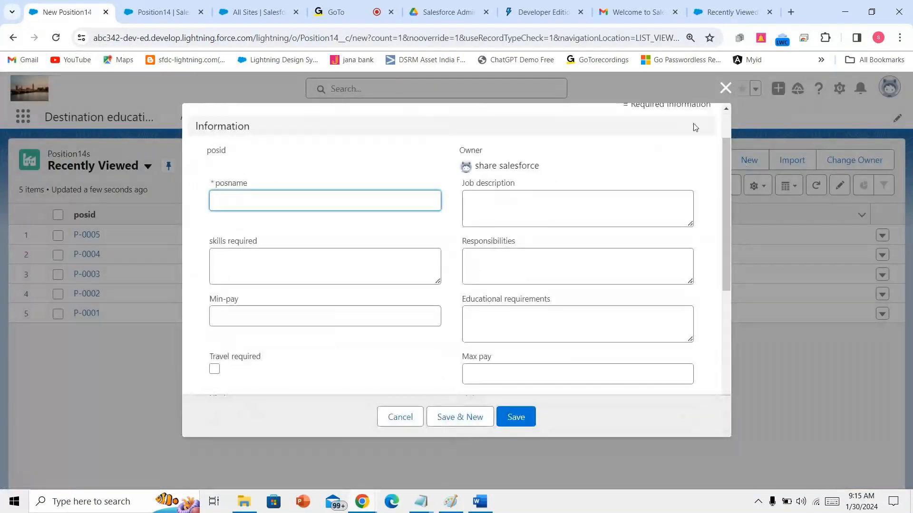
left_click(725, 88)
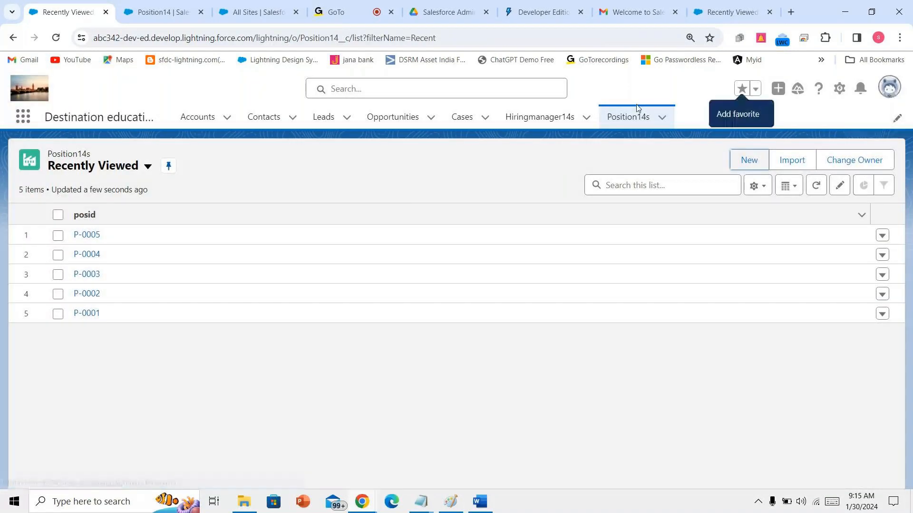
left_click(22, 122)
type("des")
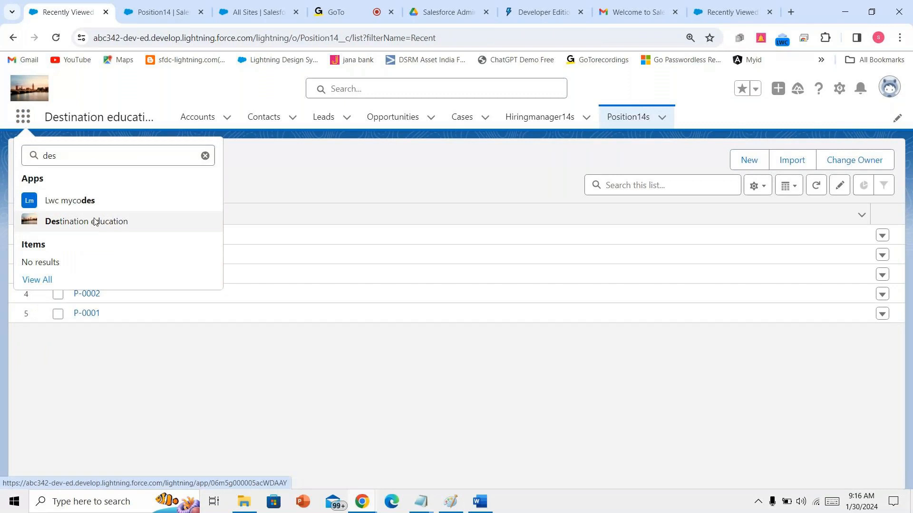
left_click(95, 222)
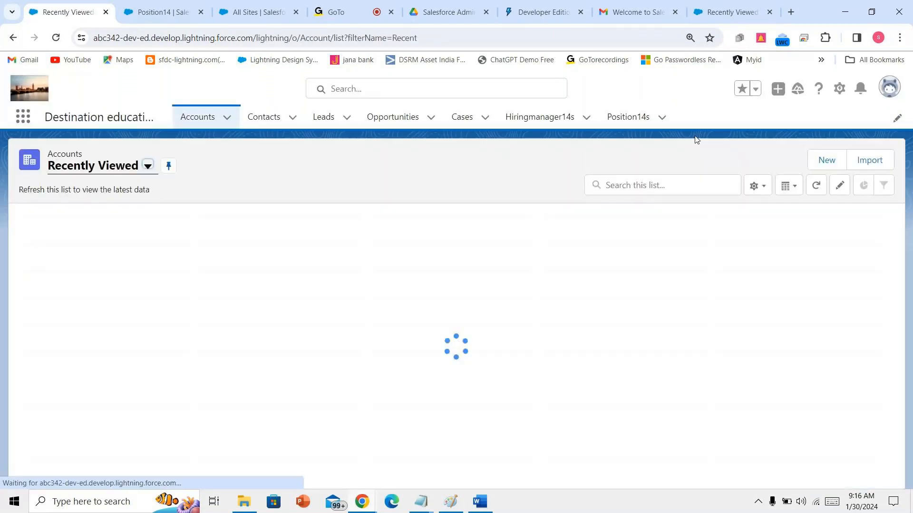
left_click(625, 117)
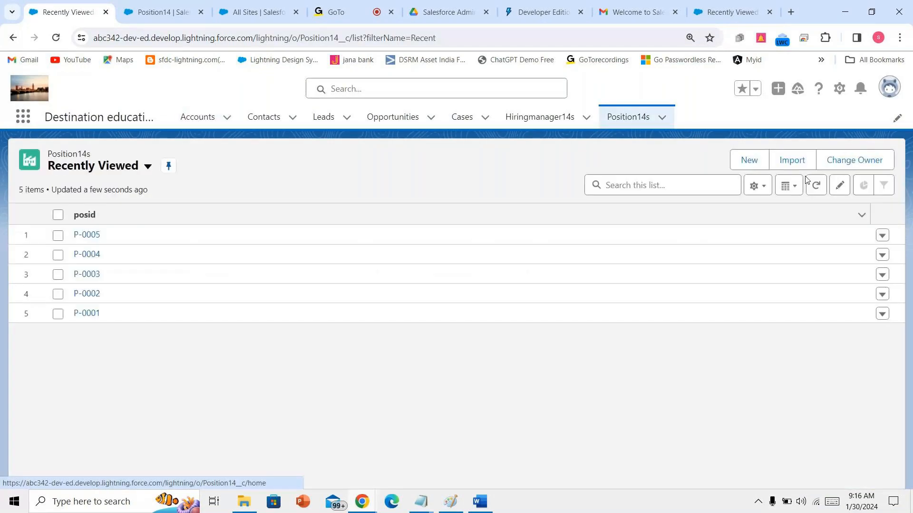
- Start another new Position14 record, cancel it, and open the user profile menu
left_click(744, 161)
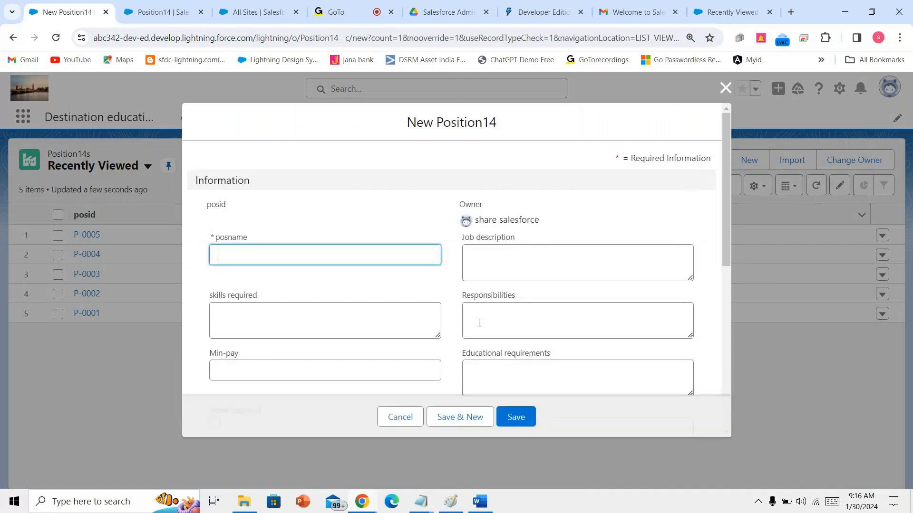
scroll(479, 321, "down", 10)
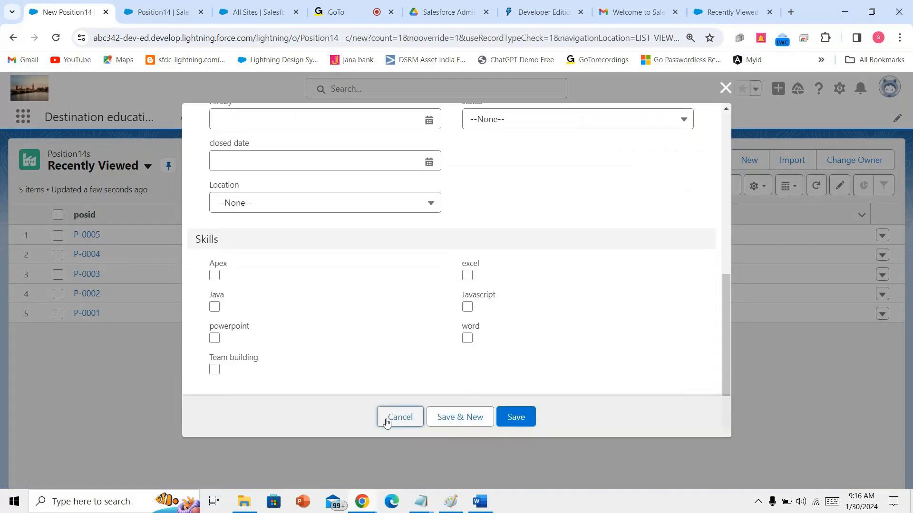
left_click(399, 417)
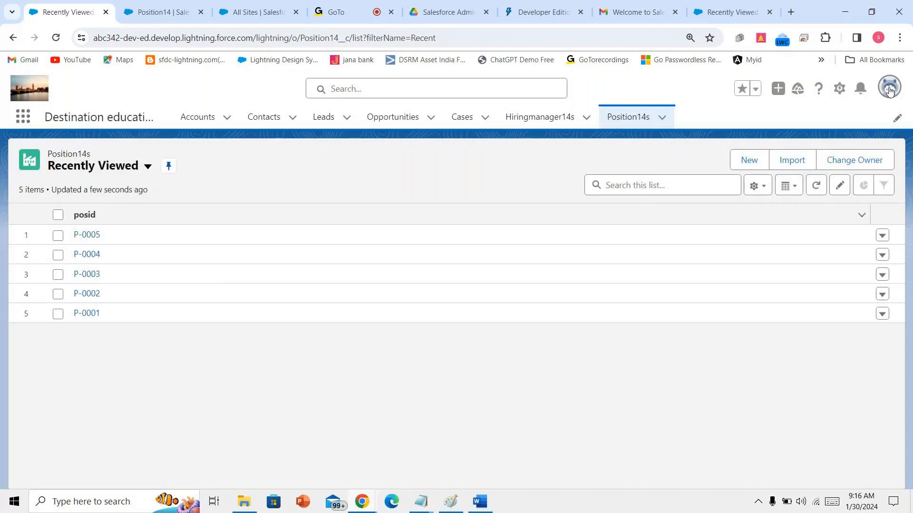
left_click(889, 90)
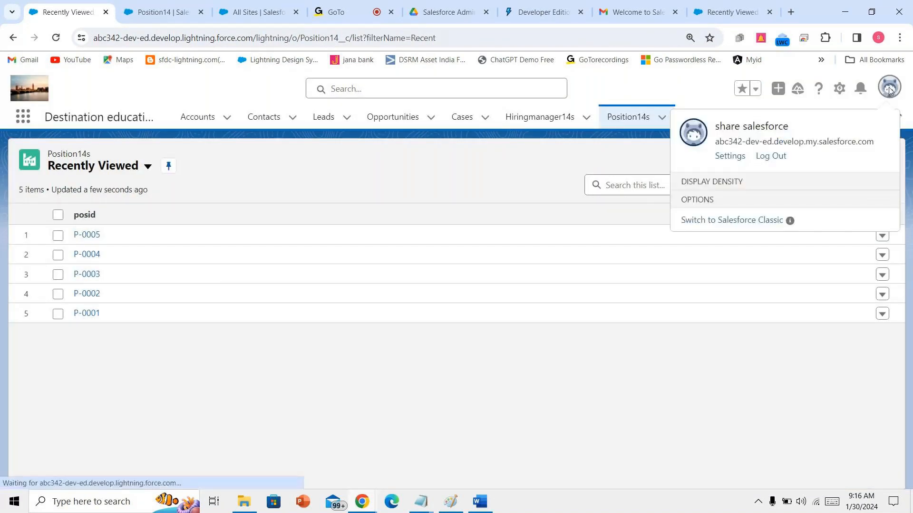
- Log out of Salesforce and sign back in with the saved account password
left_click(771, 156)
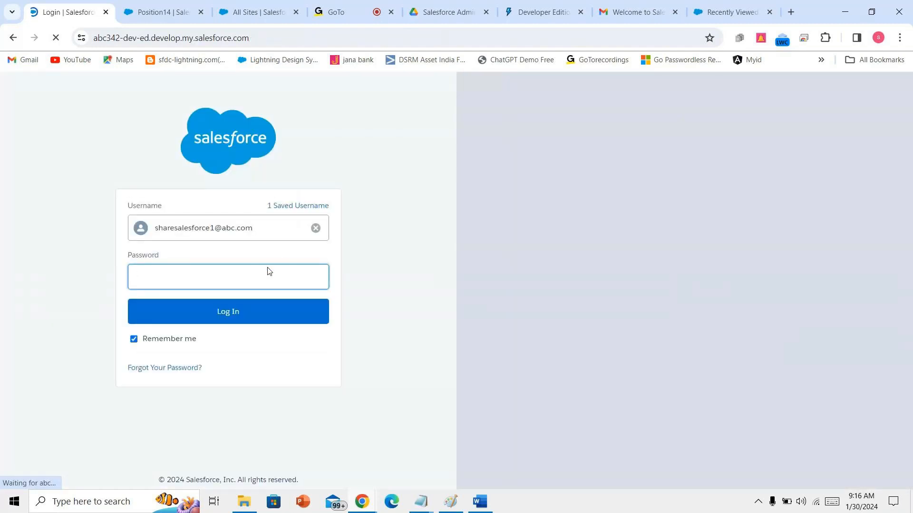
left_click(267, 268)
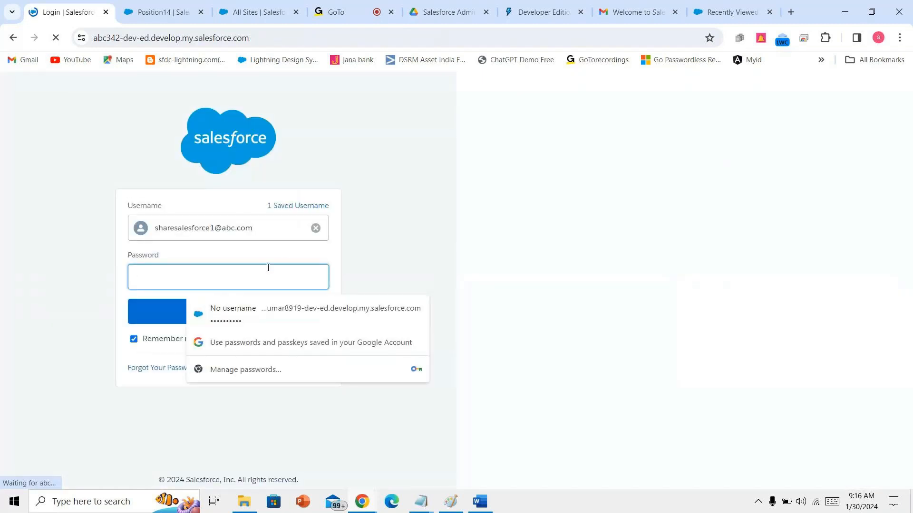
type("••••••••••••")
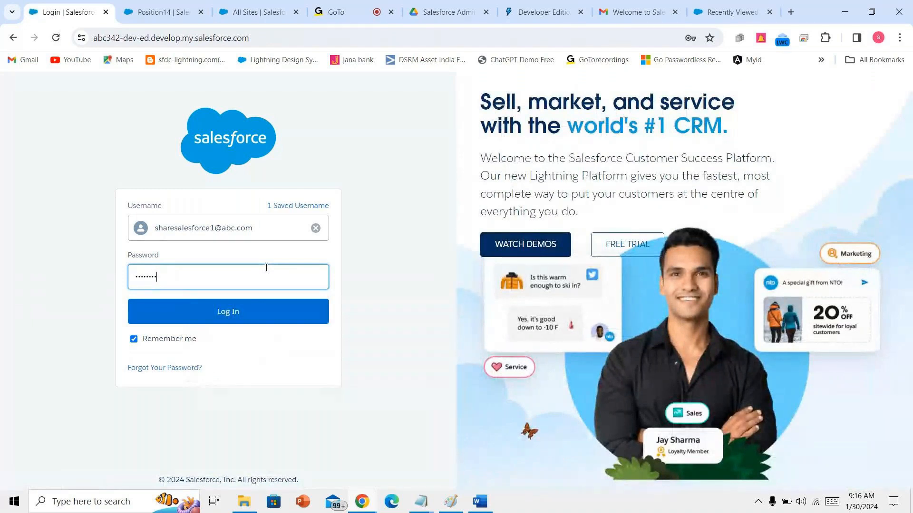
key("Return")
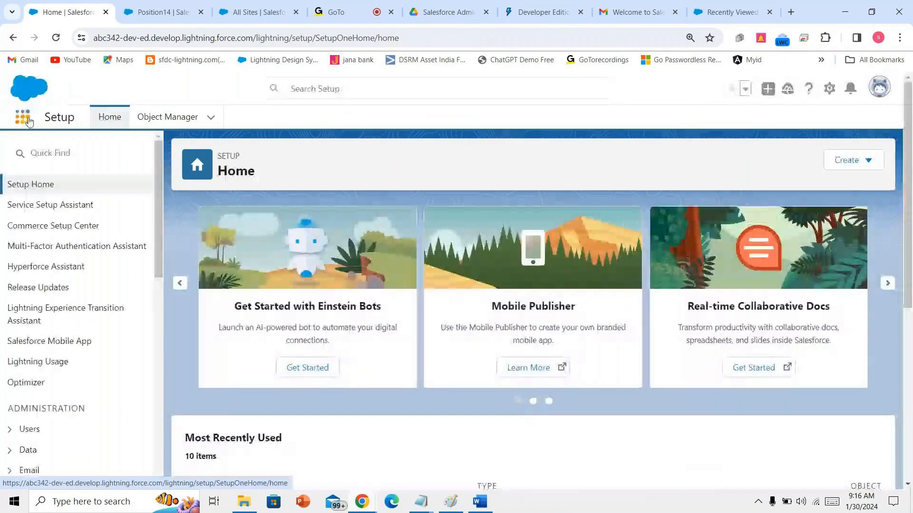
- Search the App Launcher for 'des', open Destination education, and go to Position14s
left_click(28, 120)
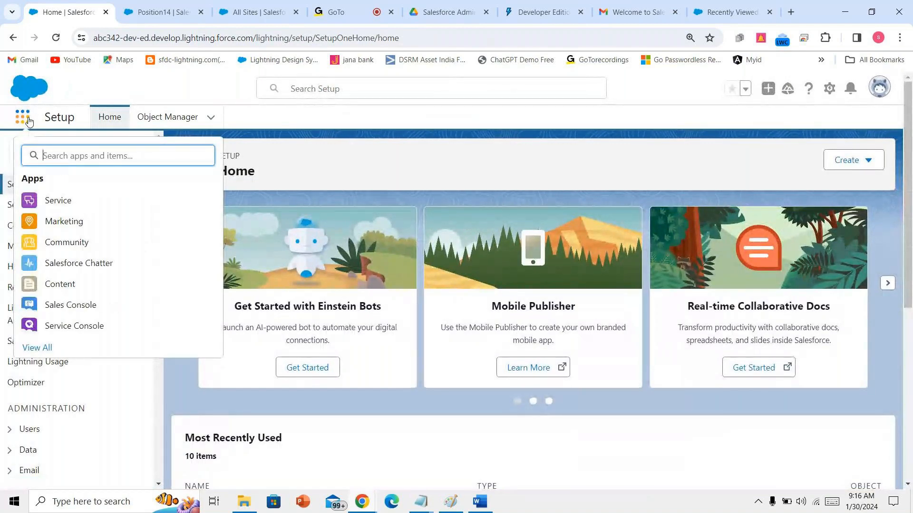
type("uni")
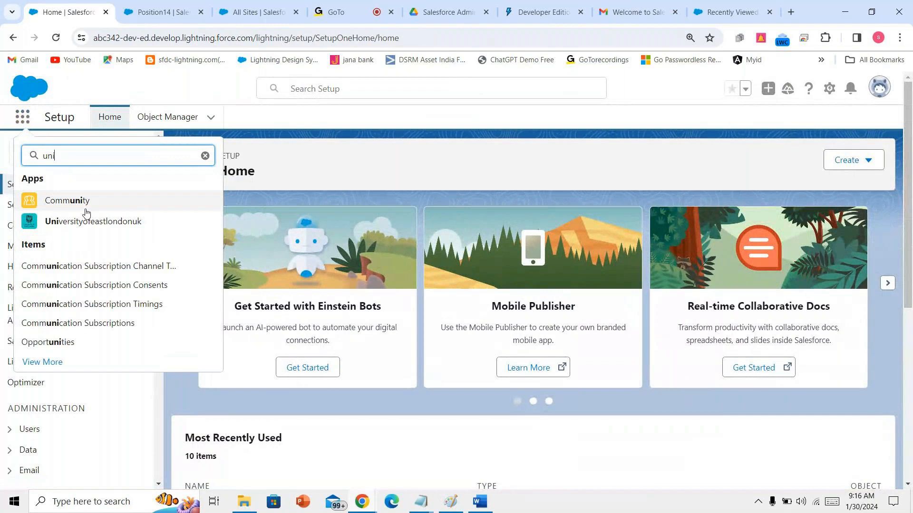
key("BackSpace")
key("BackSpace")
key("BackSpace")
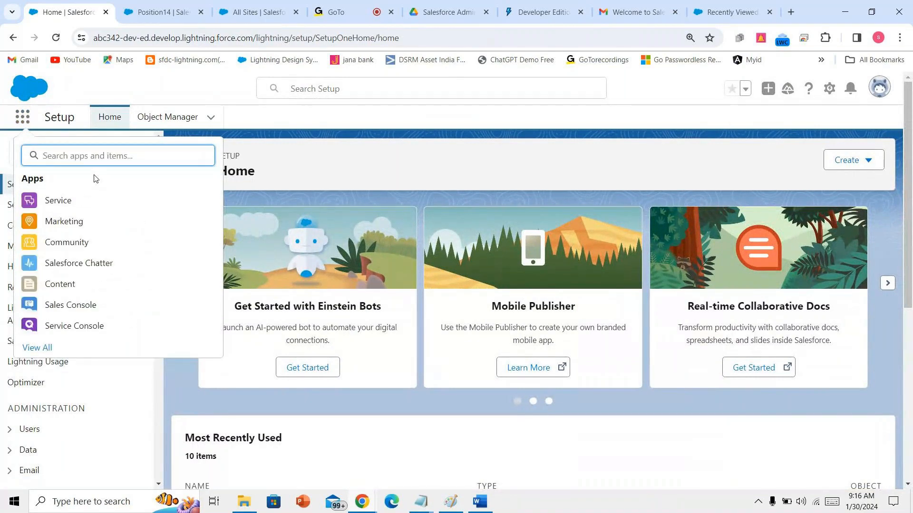
type("des")
left_click(102, 218)
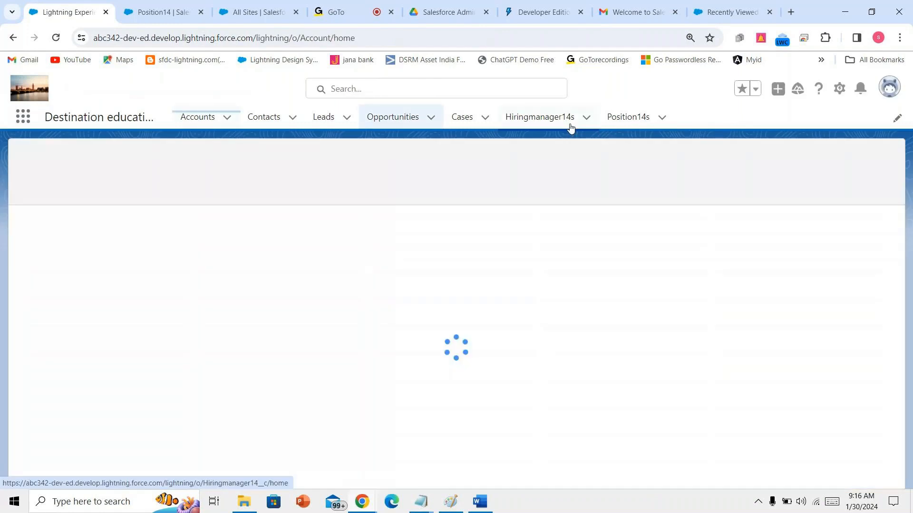
left_click(612, 111)
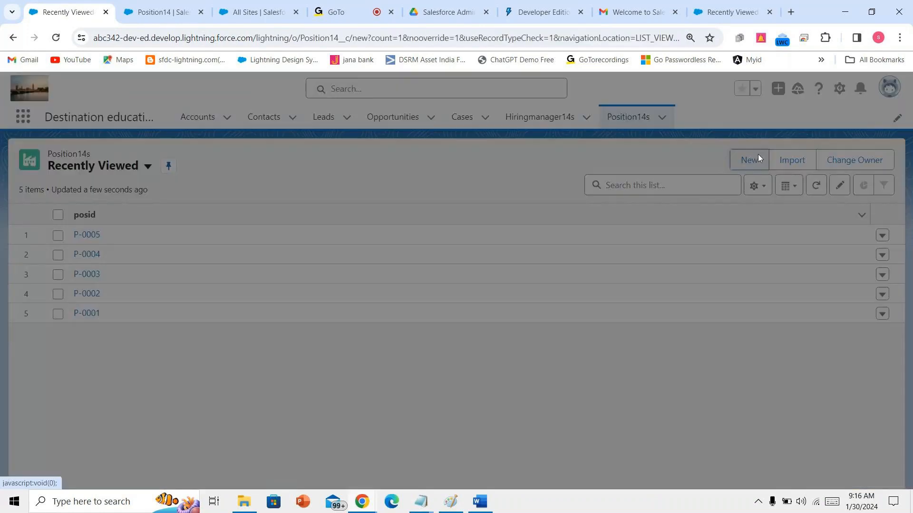
- Start a new Position14 record and try inserting a certifications image, cancelling the file picker
left_click(758, 155)
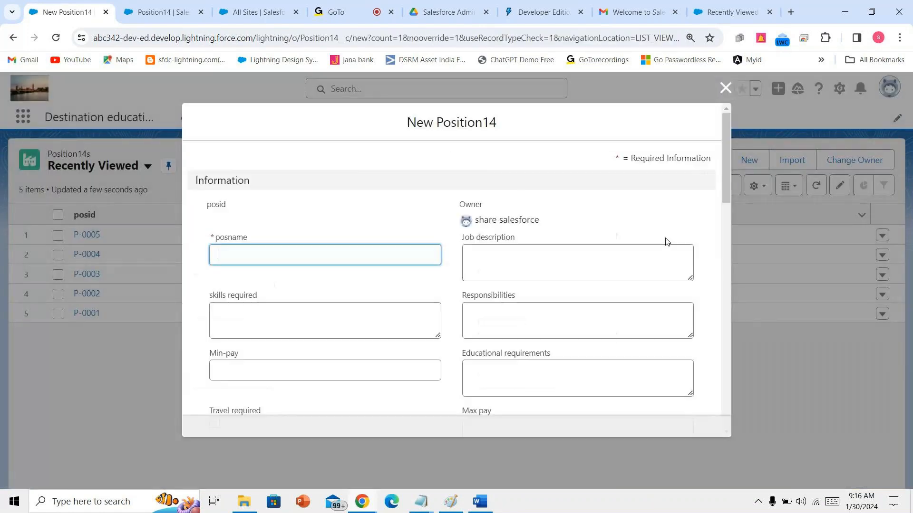
scroll(665, 241, "down", 7)
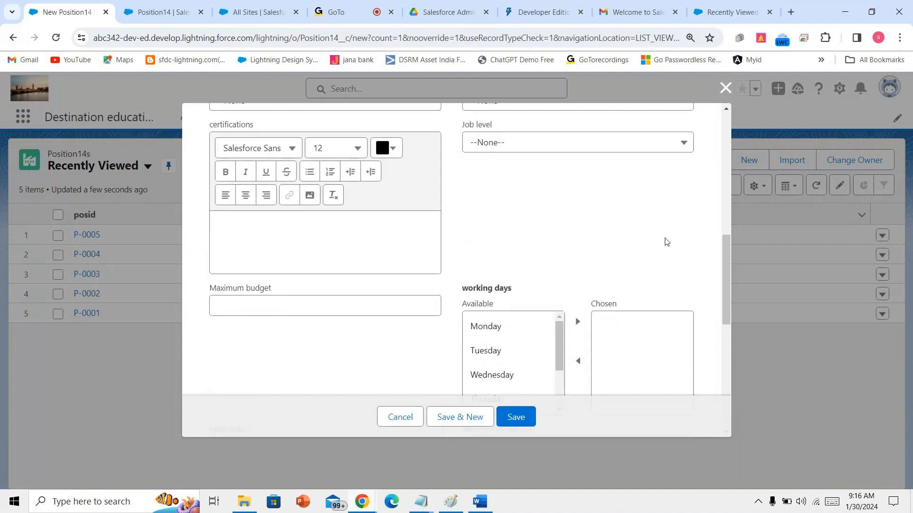
scroll(666, 241, "up", 3)
scroll(666, 241, "down", 4)
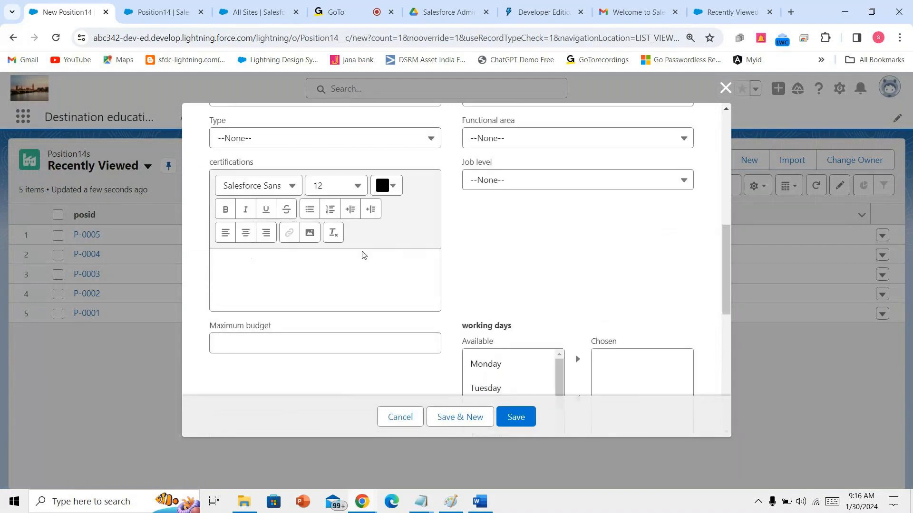
left_click(310, 233)
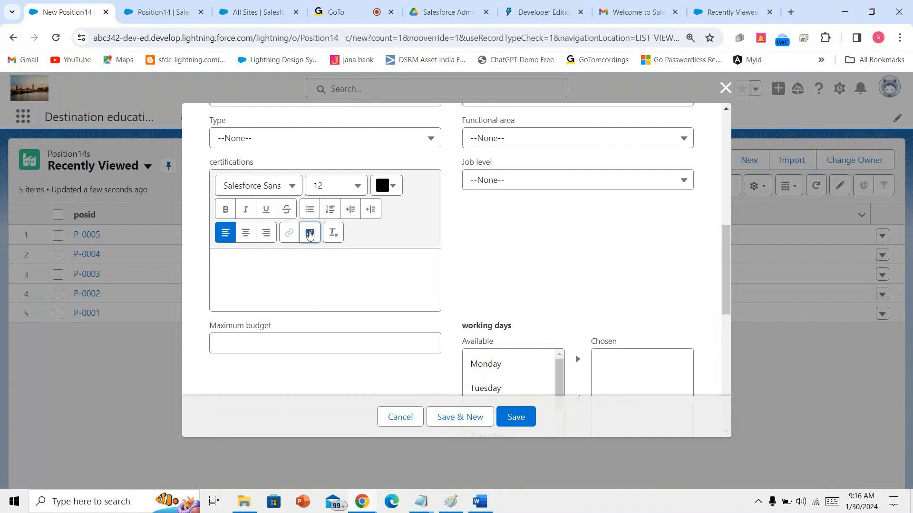
left_click(310, 233)
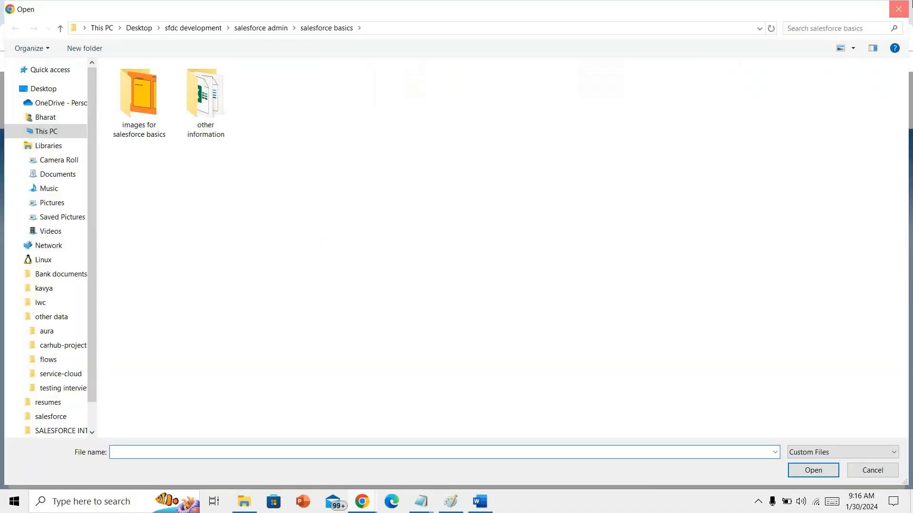
key("Escape")
- Type 'cccc' in the certifications field and make it bold
type("cccc")
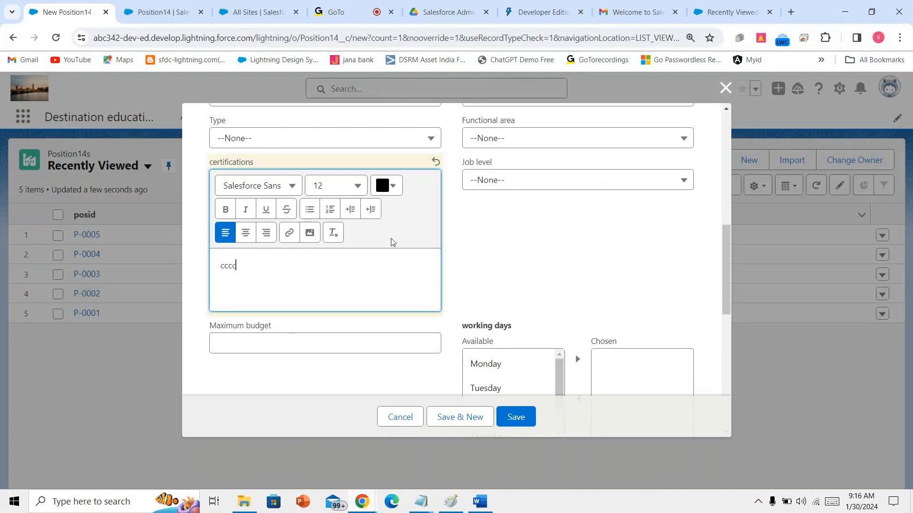
key("ctrl+a")
left_click(221, 207)
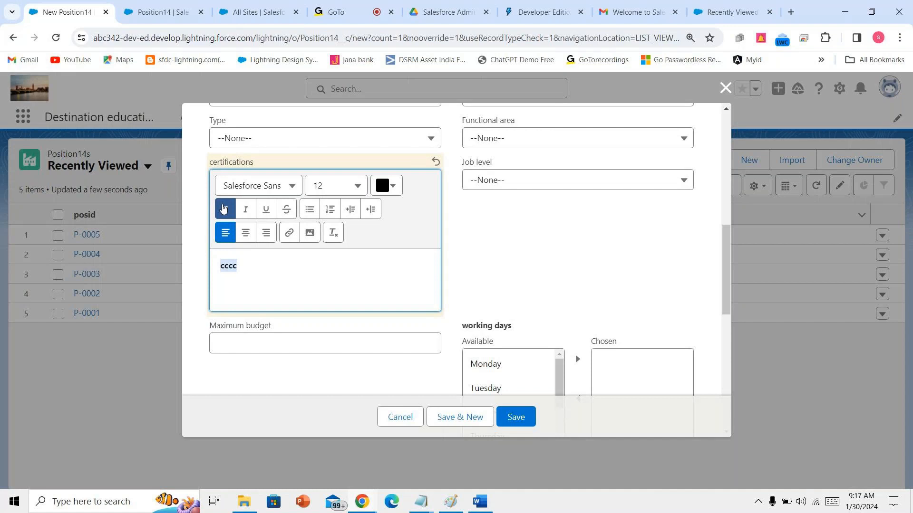
- Set Job level to Associate software engineer and Functional area to Warehousing
scroll(349, 254, "up", 4)
scroll(348, 258, "down", 1)
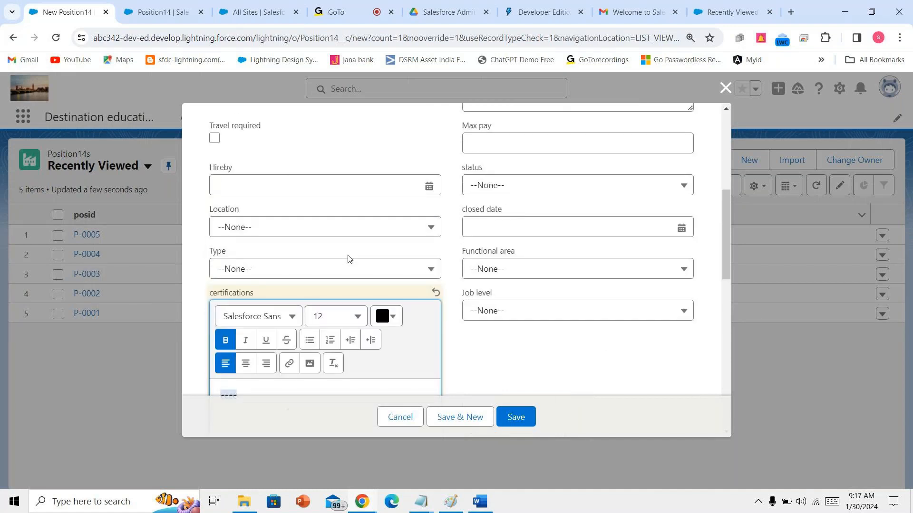
left_click(540, 299)
left_click(537, 349)
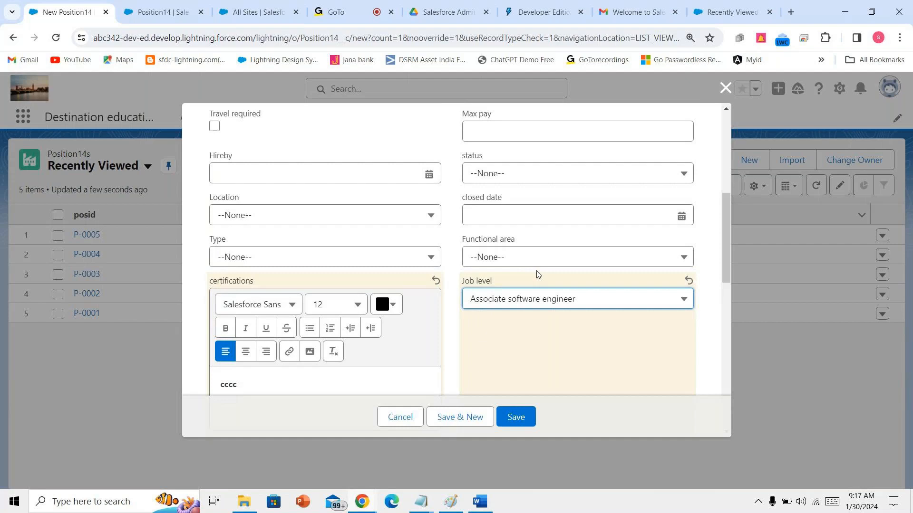
left_click(540, 257)
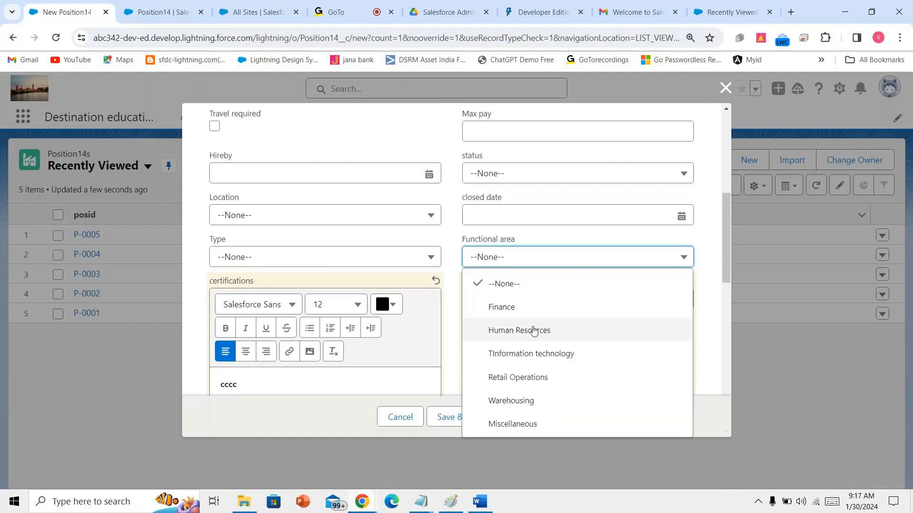
left_click(532, 400)
- Set the closed date to 30/01/2024 and the status to New Position
left_click(542, 215)
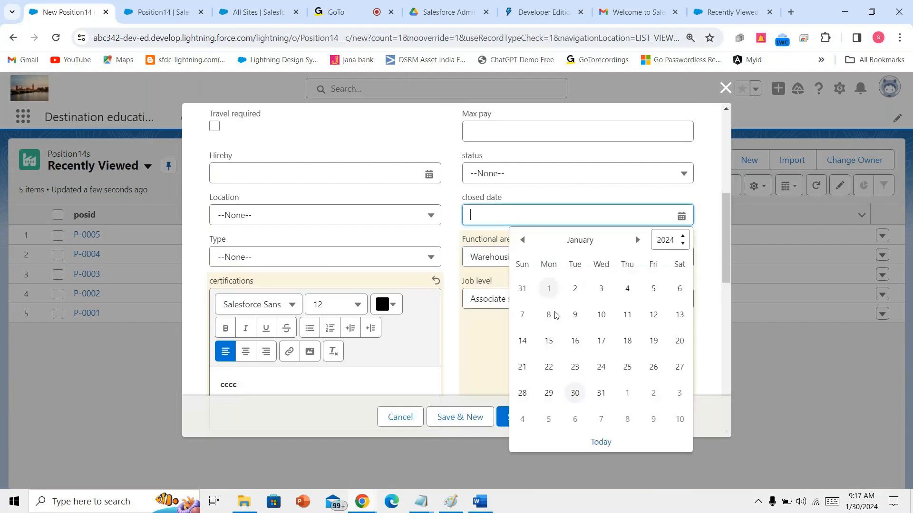
left_click(575, 392)
left_click(539, 176)
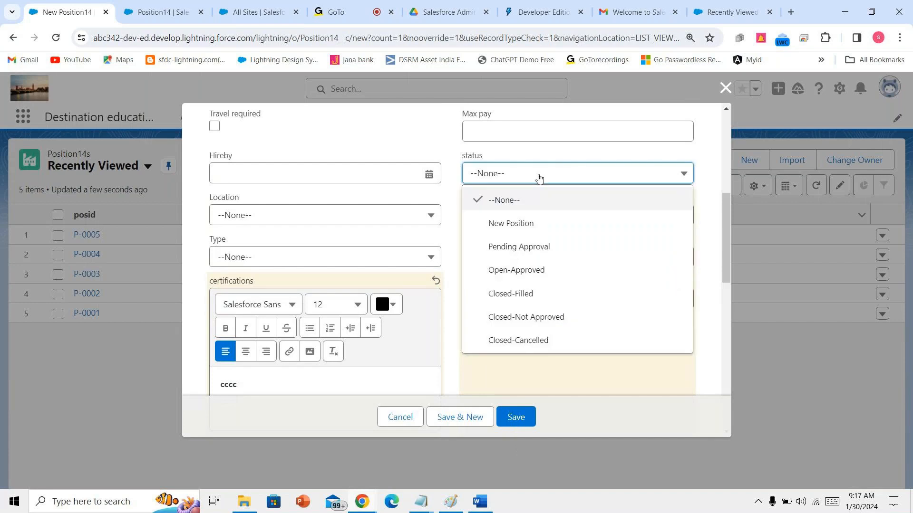
left_click(526, 232)
scroll(526, 232, "up", 4)
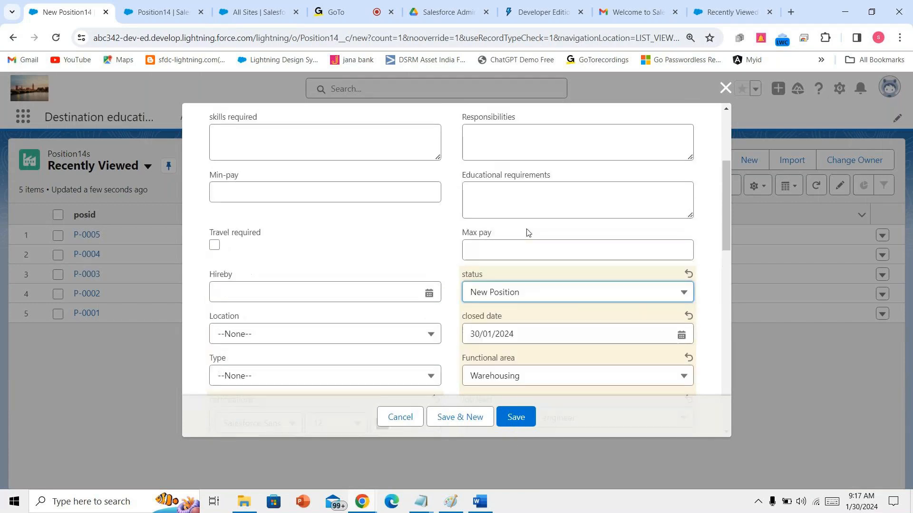
scroll(526, 232, "up", 1)
left_click(394, 189)
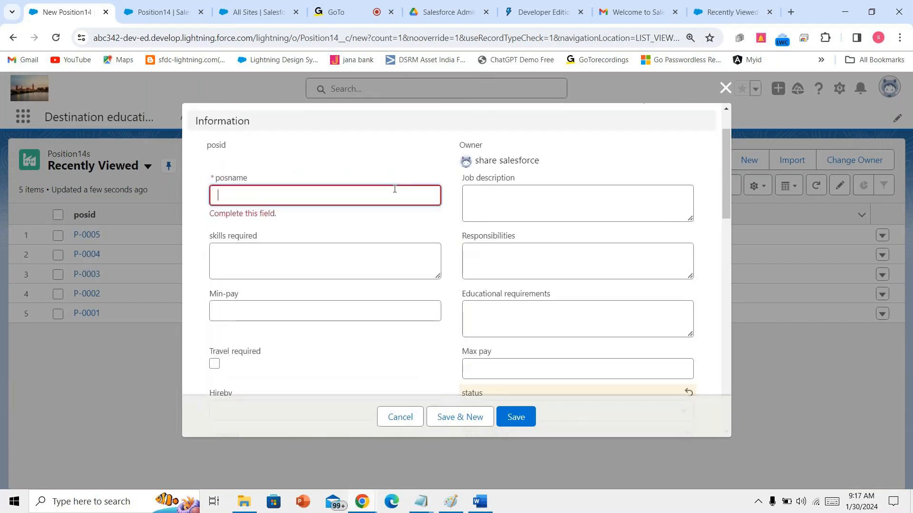
- Enter 'salesforce lwc' as the posname and tick Travel required
type("sal")
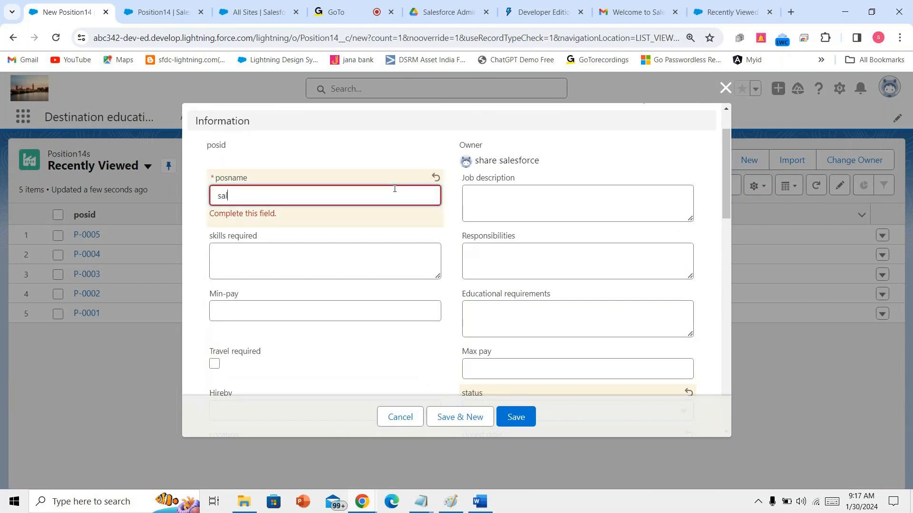
type("esforce ")
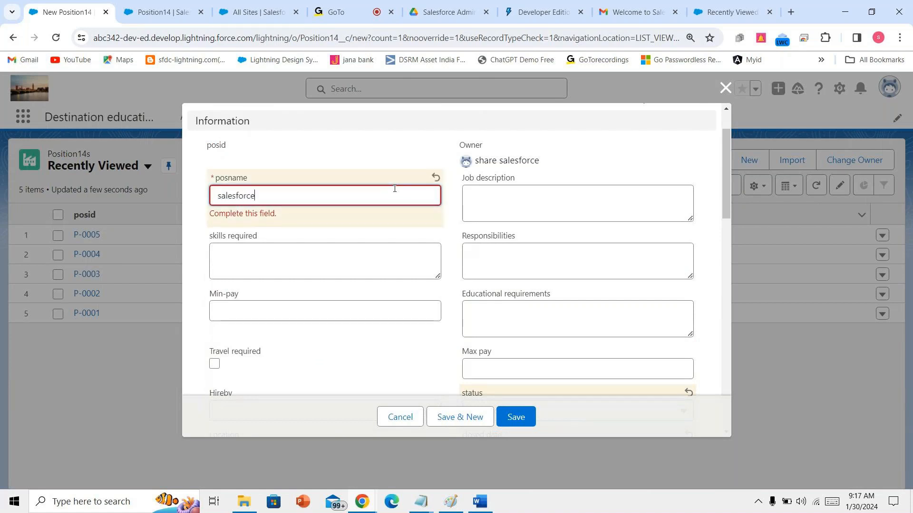
type("lwc")
left_click(397, 265)
scroll(397, 267, "down", 3)
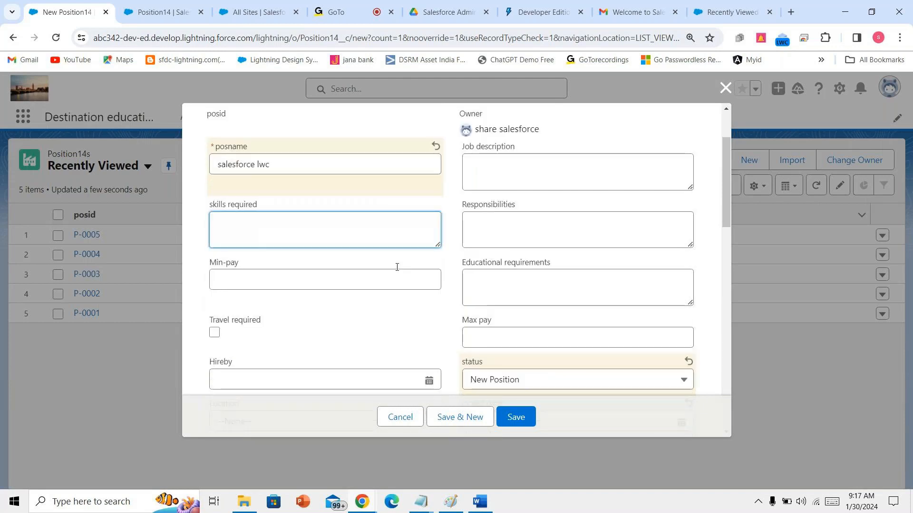
left_click(215, 237)
- Move Monday into the chosen working days
scroll(514, 307, "down", 8)
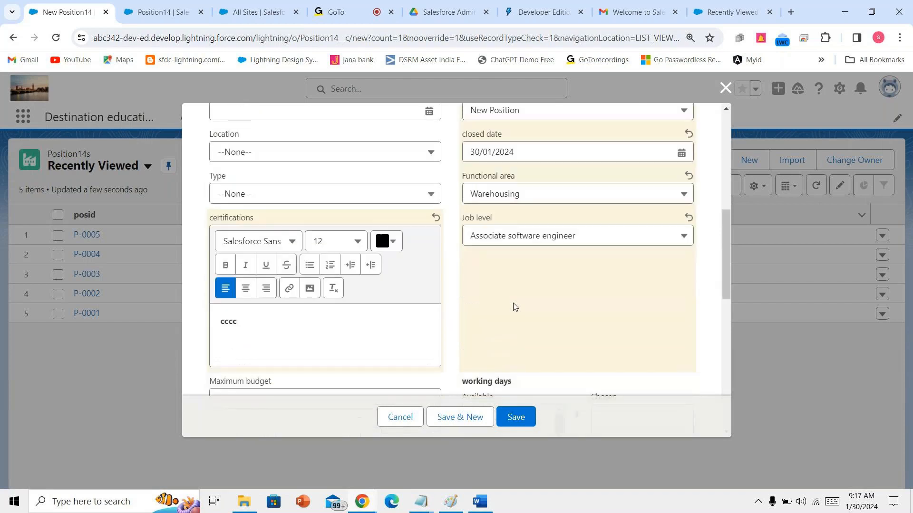
left_click(527, 251)
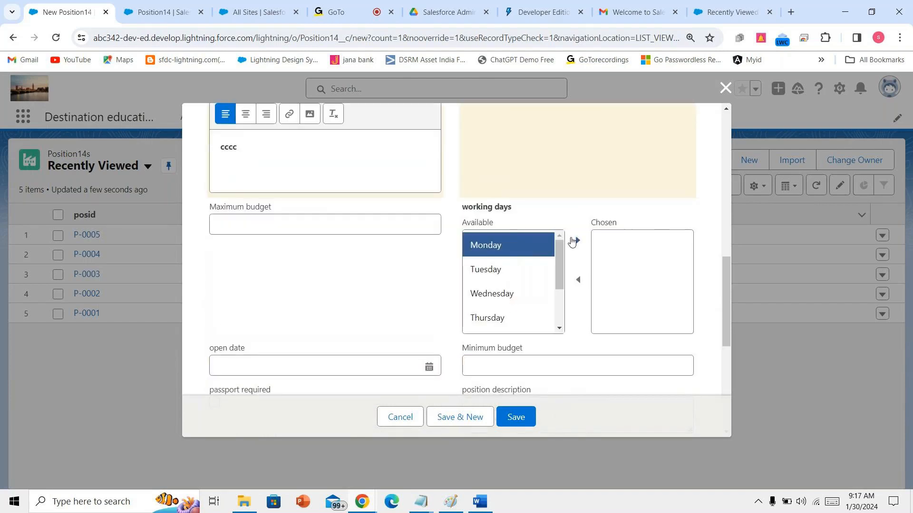
left_click(575, 241)
- Move the remaining days, Tuesday through Sunday, into the chosen working days
left_click(540, 253)
left_click(577, 240)
left_click(551, 245)
left_click(576, 240)
left_click(561, 245)
left_click(577, 241)
left_click(556, 245)
left_click(577, 240)
left_click(534, 261)
left_click(577, 241)
left_click(532, 244)
left_click(577, 240)
- Set the open date to 30/01/2024 and tick Passport required
scroll(498, 281, "down", 1)
scroll(498, 281, "down", 2)
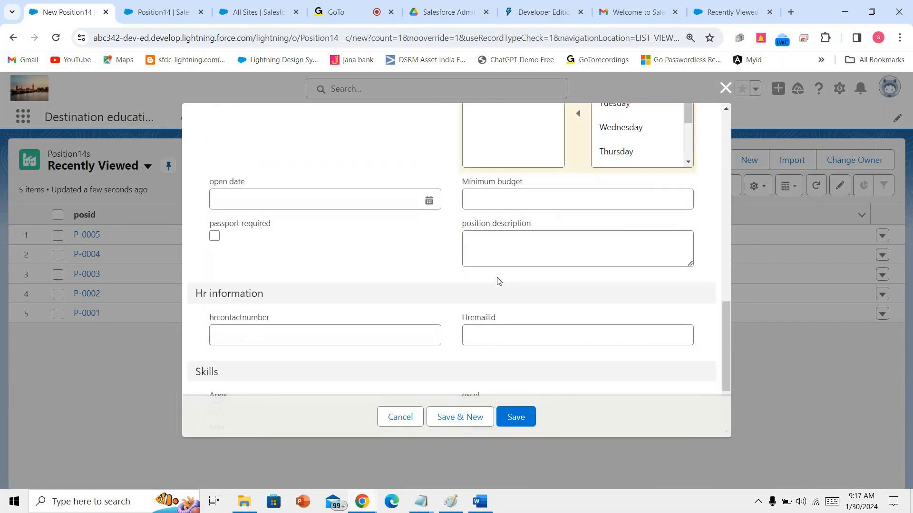
left_click(361, 190)
left_click(323, 365)
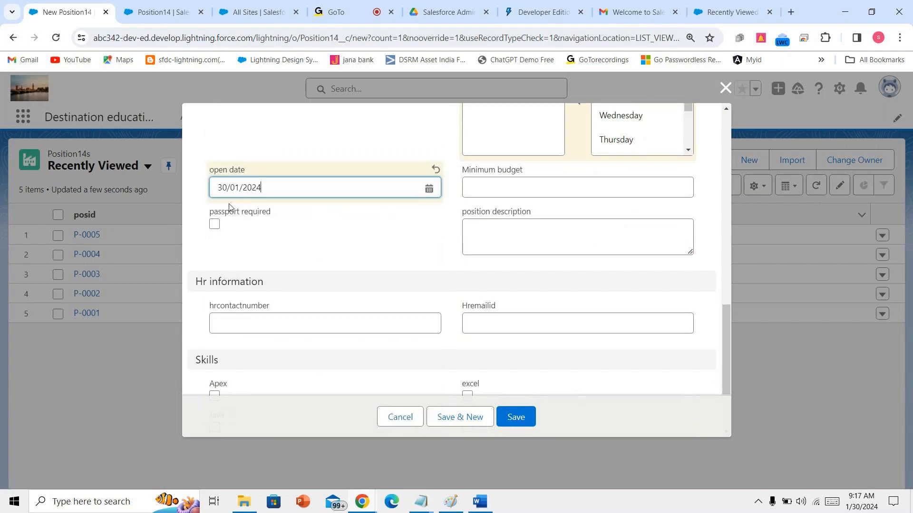
left_click(214, 224)
- Tick every skill except Java: Apex, powerpoint, Team building, Javascript, word and excel
scroll(235, 282, "down", 2)
left_click(214, 275)
double_click(211, 306)
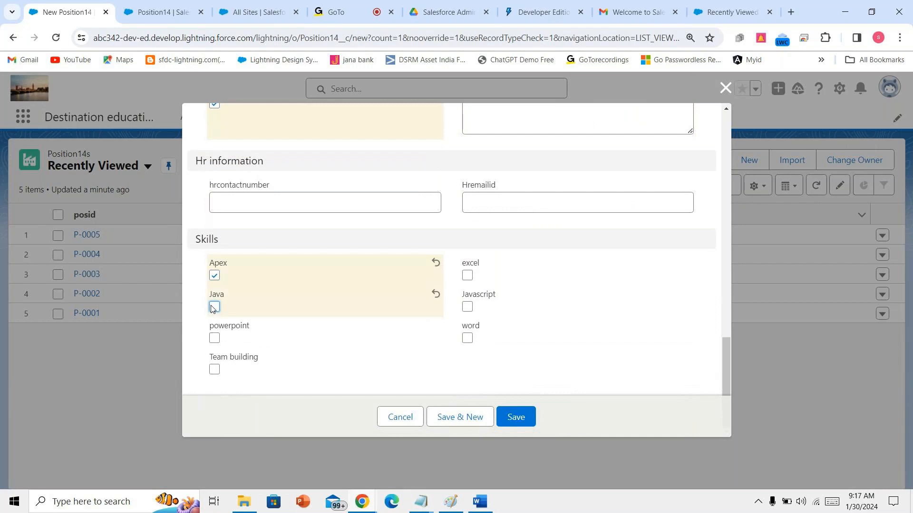
left_click(214, 337)
left_click(214, 369)
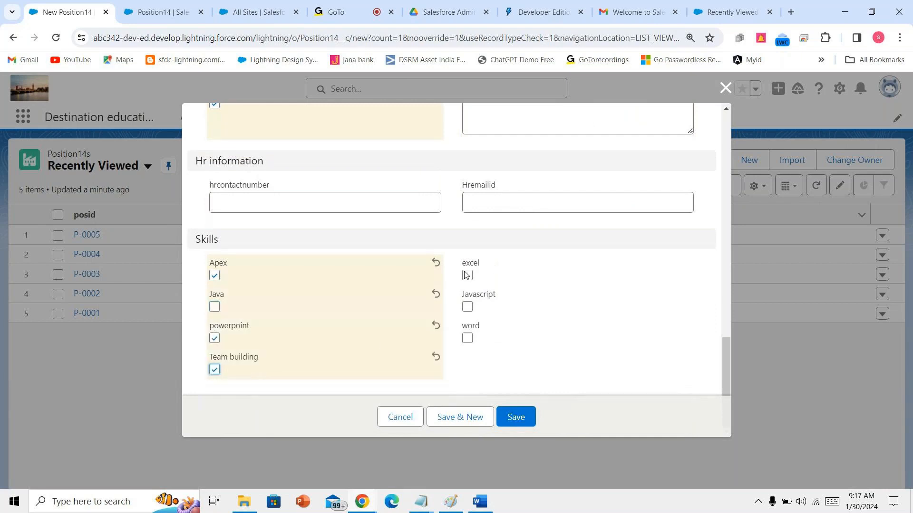
left_click(468, 306)
left_click(468, 338)
left_click(467, 276)
- Review the completed form and save the new Position14 record
scroll(590, 328, "up", 5)
scroll(580, 328, "down", 6)
left_click(552, 263)
scroll(541, 328, "up", 13)
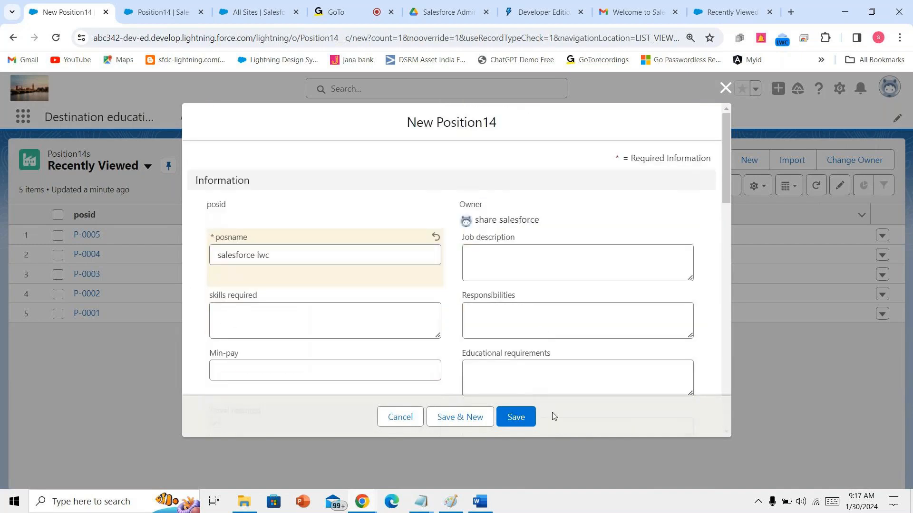
scroll(520, 350, "down", 10)
scroll(257, 320, "down", 6)
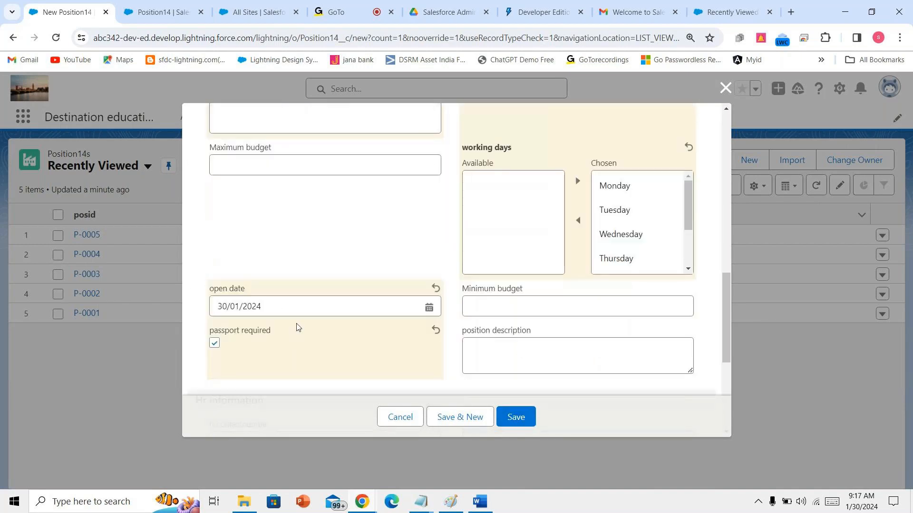
scroll(578, 314, "down", 2)
scroll(578, 314, "up", 10)
scroll(578, 314, "up", 2)
scroll(578, 314, "down", 15)
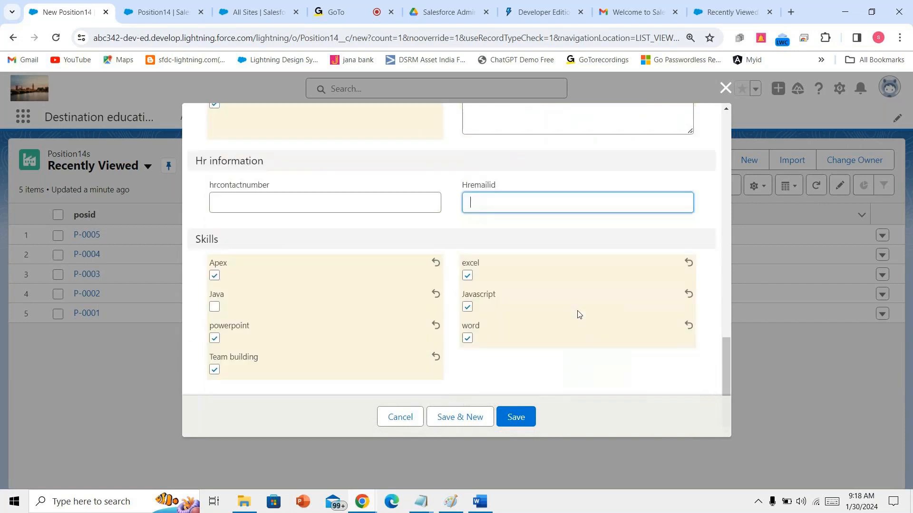
scroll(548, 322, "up", 15)
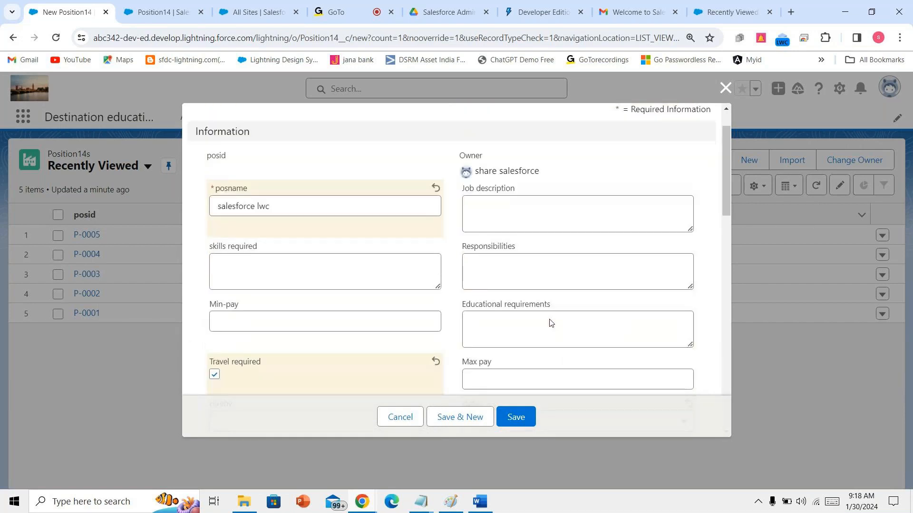
left_click(525, 414)
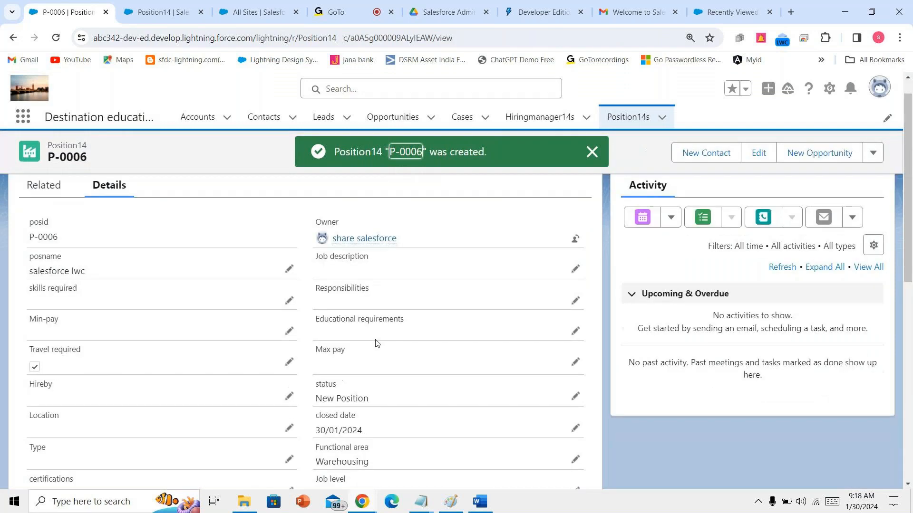
- Return to the Position14s list showing P-0006, then switch to the GoTo meeting tab
scroll(380, 343, "down", 3)
scroll(380, 343, "up", 3)
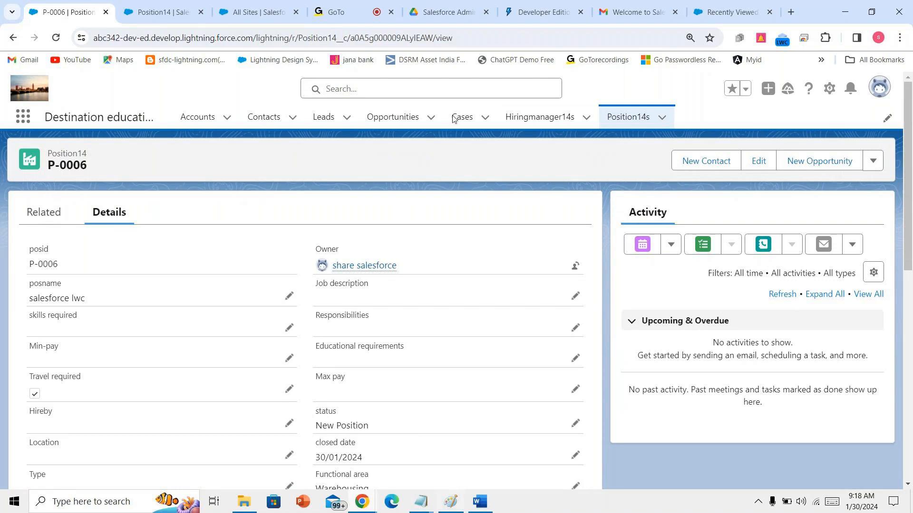
left_click(628, 122)
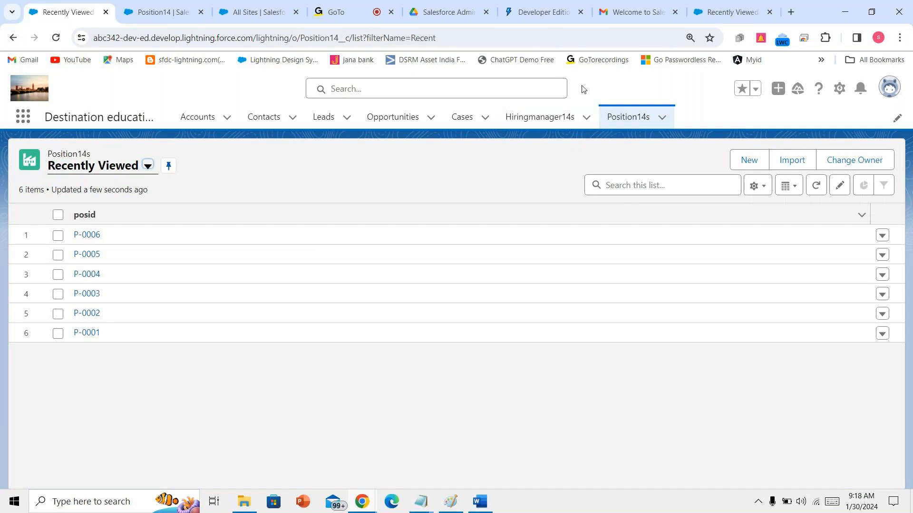
left_click(359, 4)
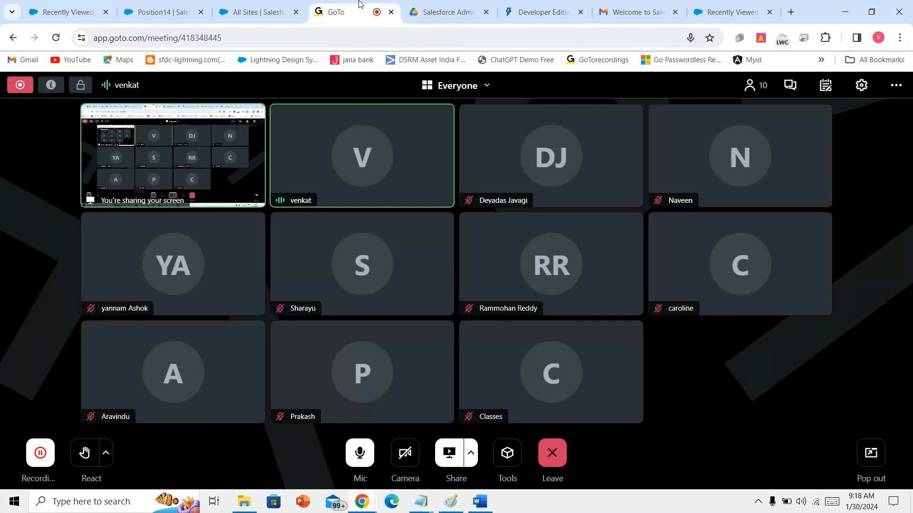